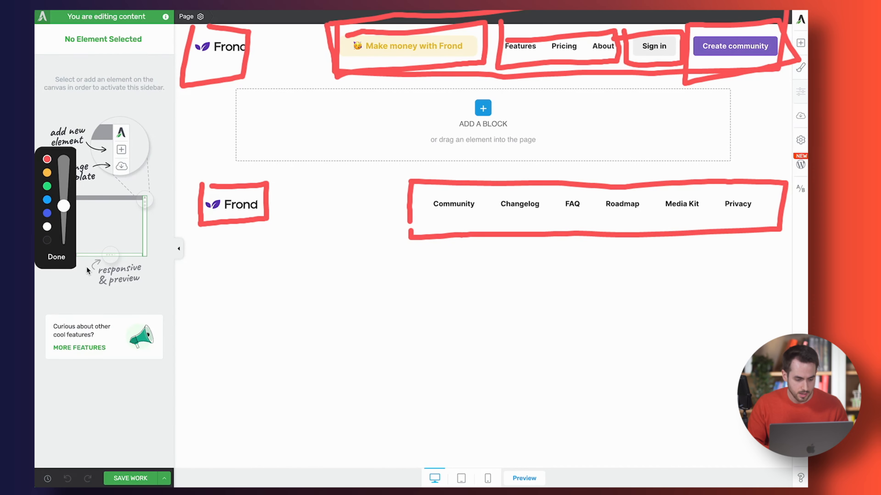
Step: Look through the Frond homepage from the hero headline down to the footer to plan the page's sections
left_click(56, 257)
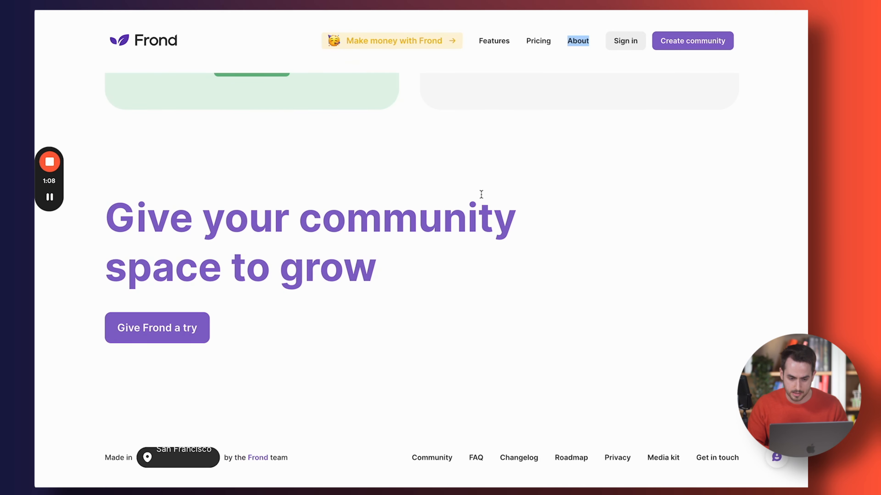
scroll(482, 194, "down", 10)
scroll(481, 194, "up", 14)
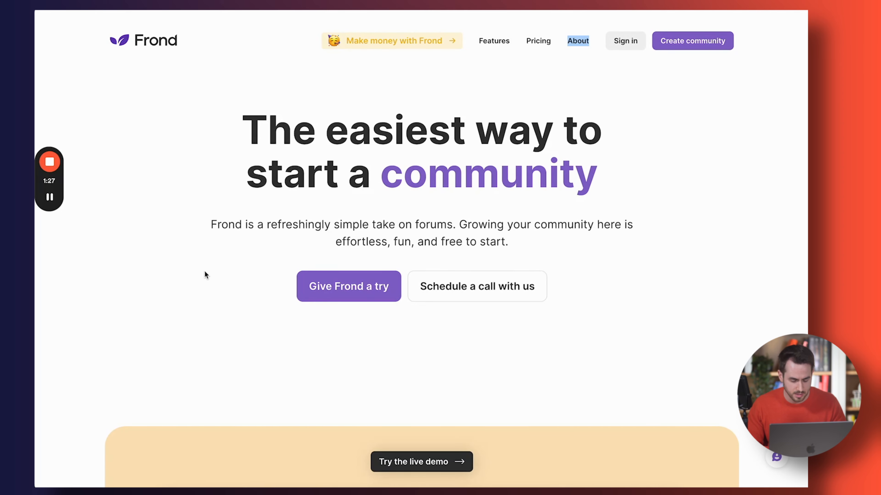
scroll(204, 274, "down", 10)
scroll(204, 275, "up", 10)
scroll(204, 275, "down", 10)
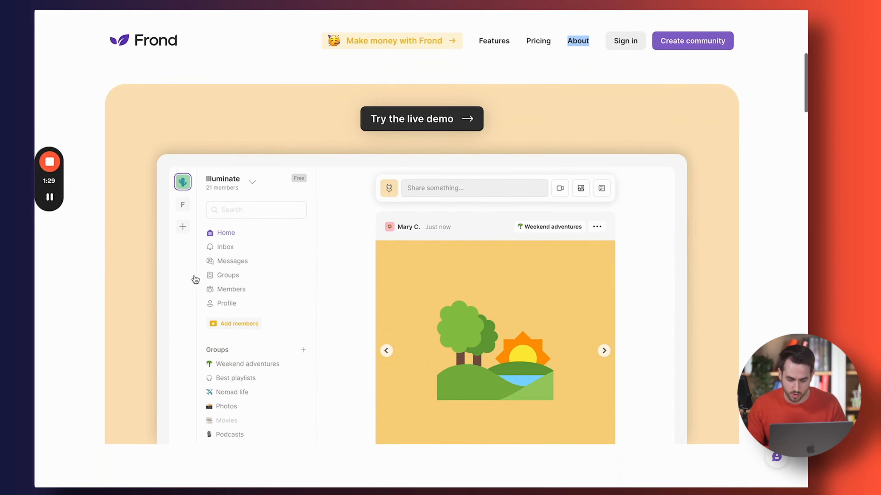
scroll(195, 280, "down", 2)
scroll(171, 290, "up", 10)
scroll(178, 262, "down", 1)
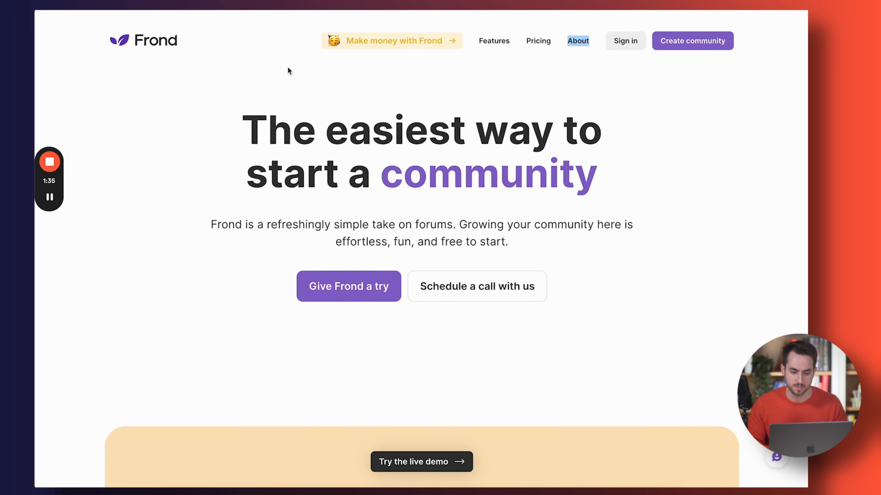
Step: Measure the empty space between the header navigation and the hero headline on the Frond homepage
left_click_drag(249, 116, 589, 168)
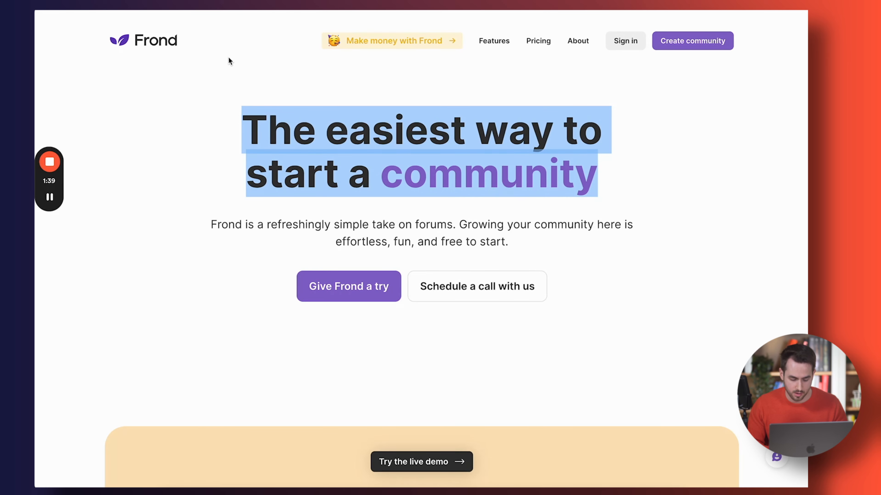
left_click(184, 96)
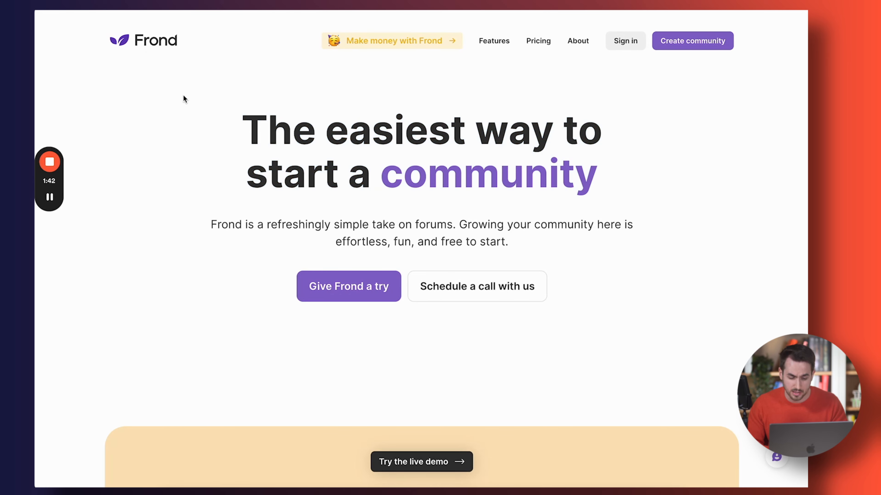
key("super+shift+4")
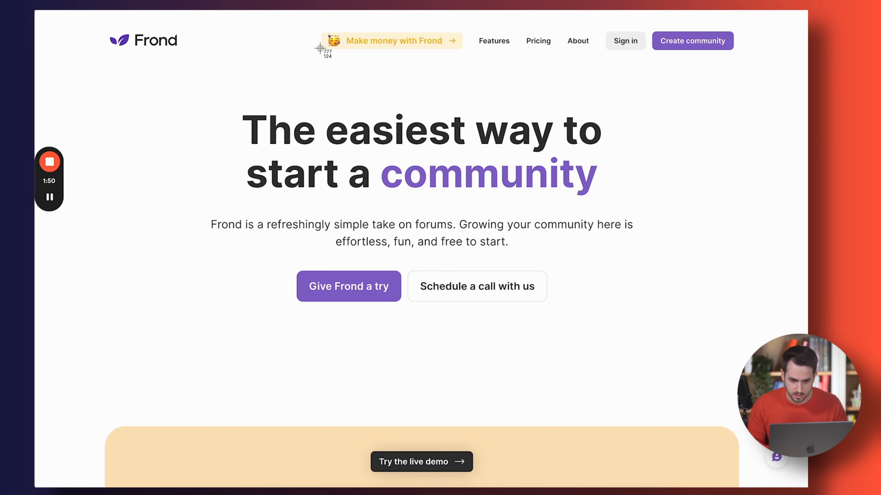
left_click_drag(321, 47, 237, 116)
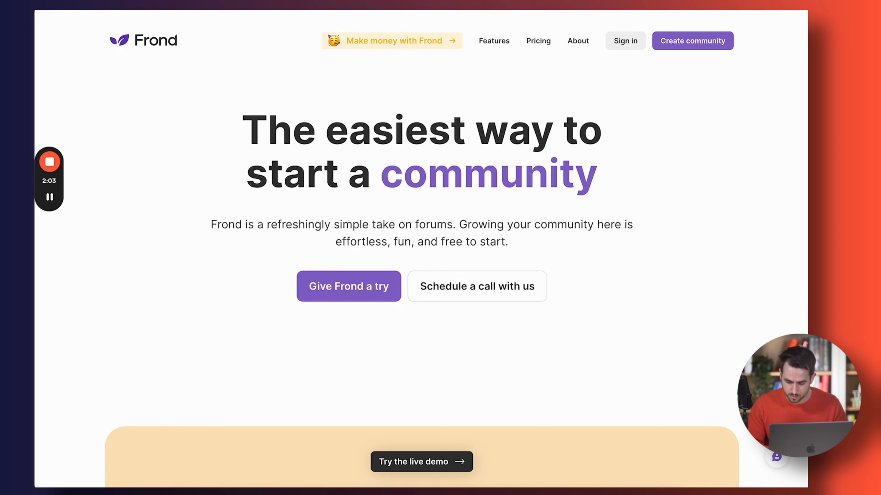
Step: Switch to the Thrive Architect editor and add a Background Section between the Frond header and footer
key("ctrl+Tab")
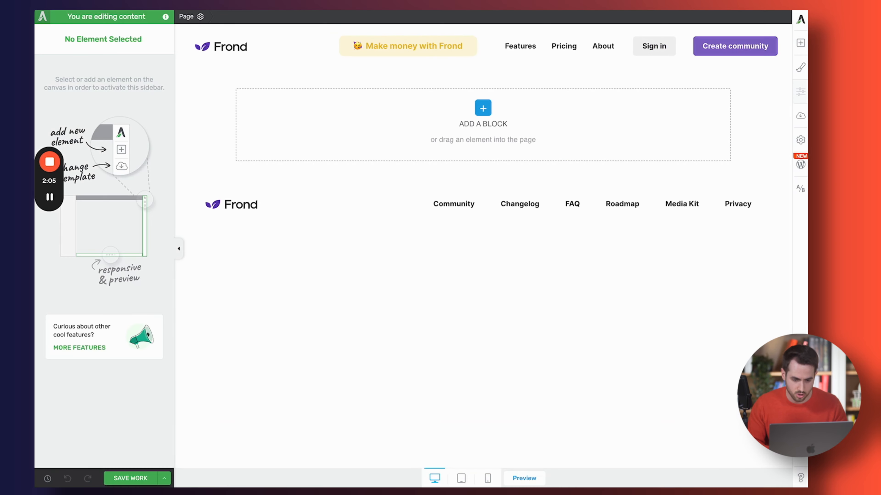
left_click(800, 43)
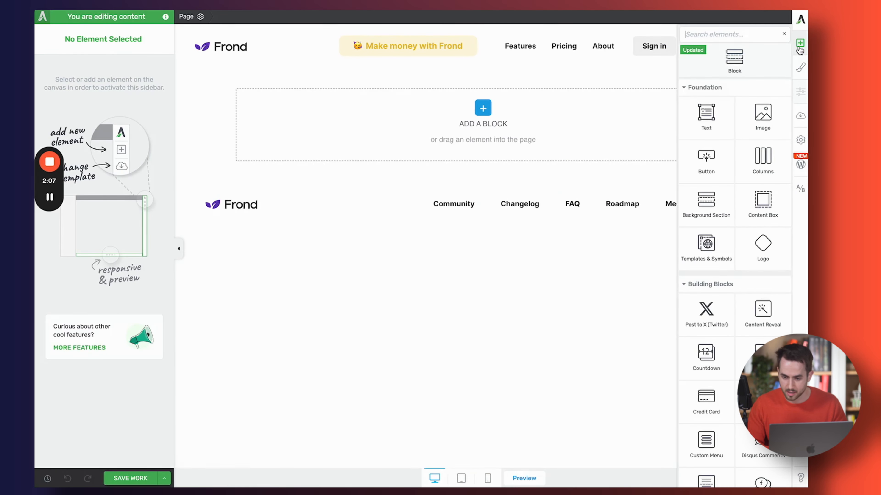
left_click_drag(701, 206, 186, 181)
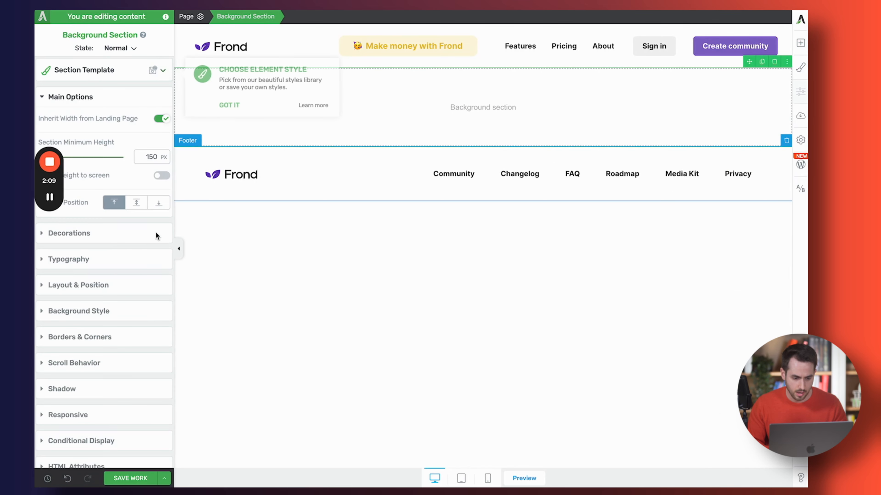
Step: Set the background section's minimum height to 455 px
left_click(99, 290)
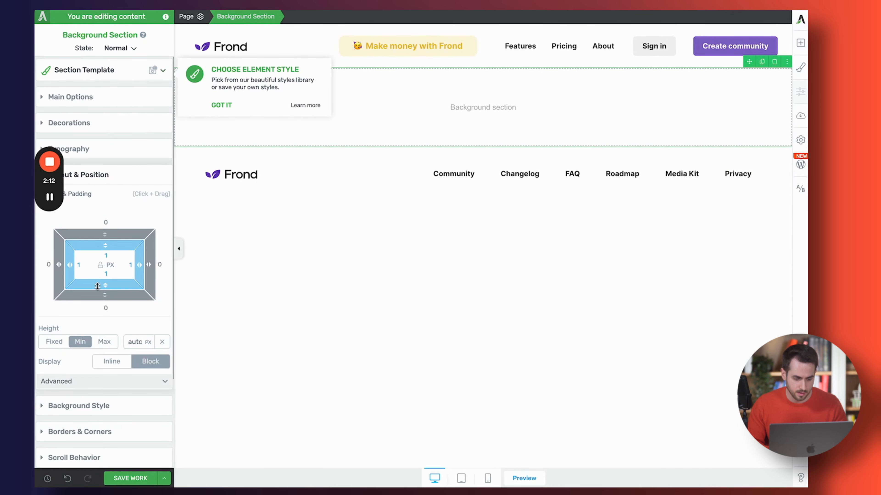
left_click(118, 106)
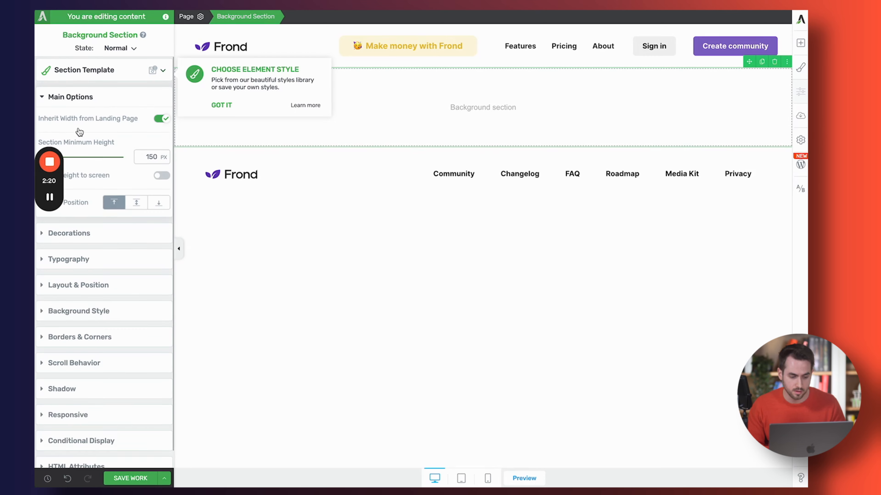
left_click_drag(63, 179, 802, 427)
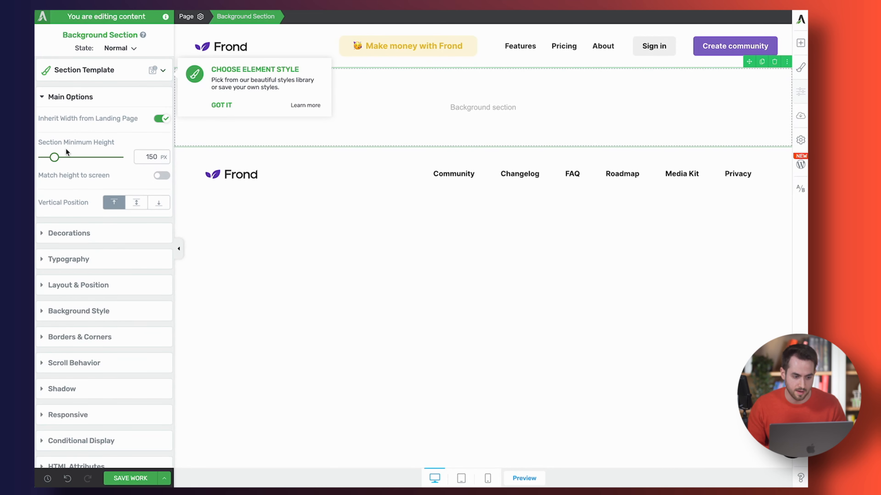
left_click_drag(54, 157, 78, 158)
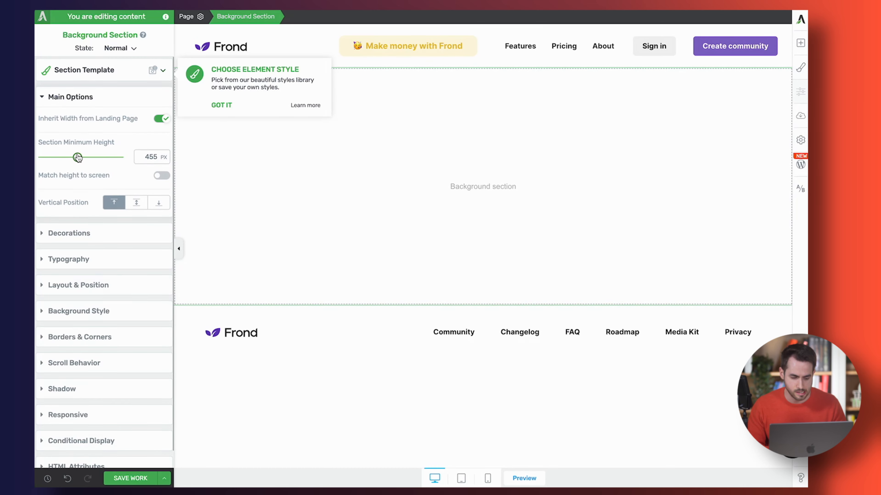
Step: Add a Content Box inside the background section and copy the headline text from the Frond homepage
left_click(800, 43)
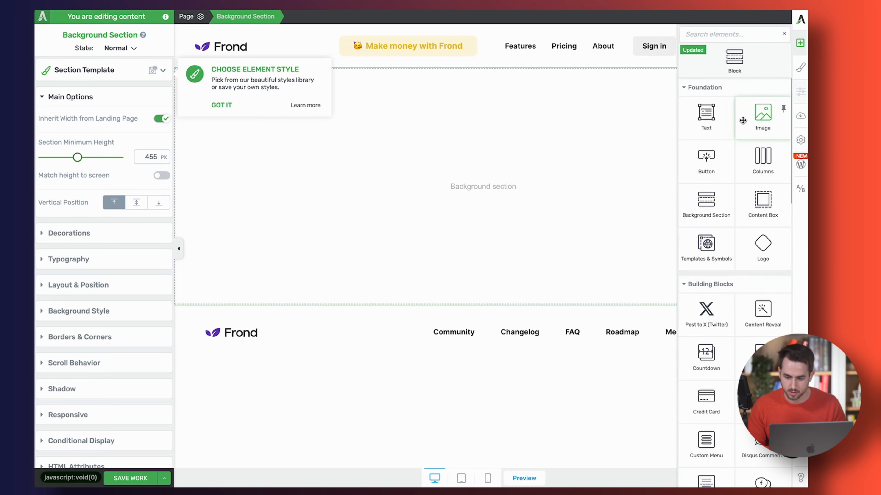
left_click_drag(762, 191, 581, 187)
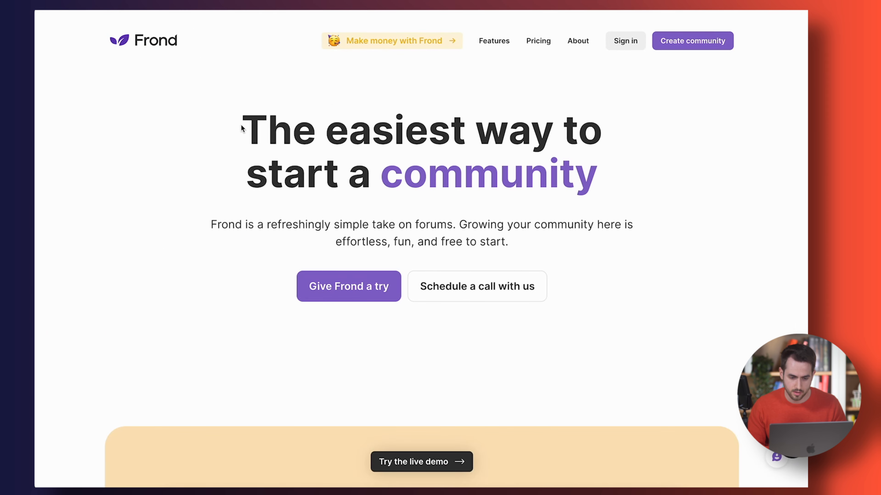
left_click_drag(241, 125, 590, 157)
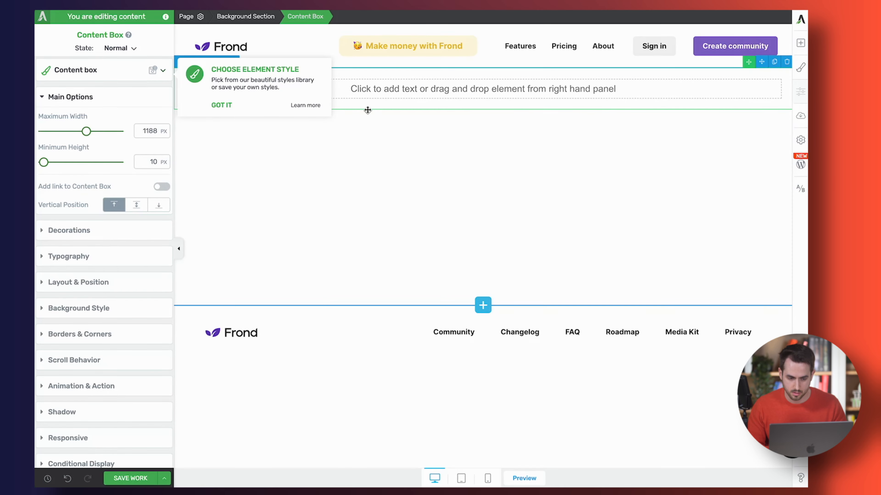
left_click(221, 106)
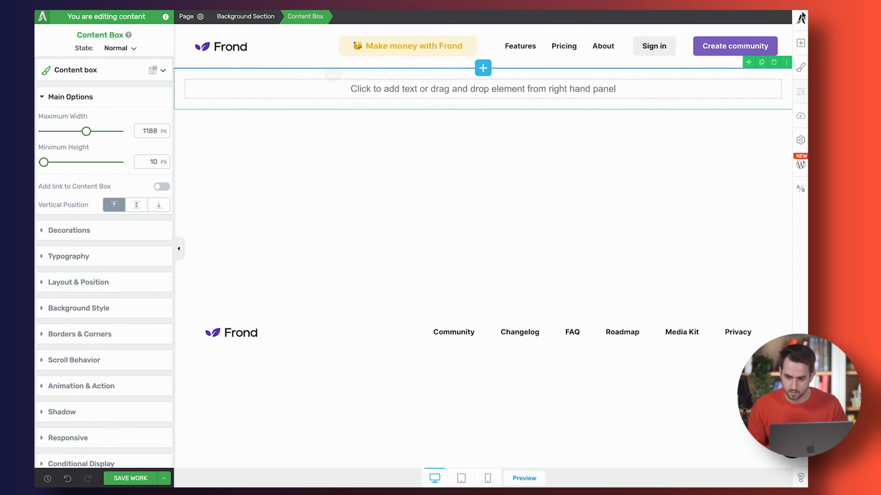
Step: Add a Text element inside the content box and format its placeholder as a bold Heading 1
left_click(799, 42)
left_click_drag(703, 117, 558, 95)
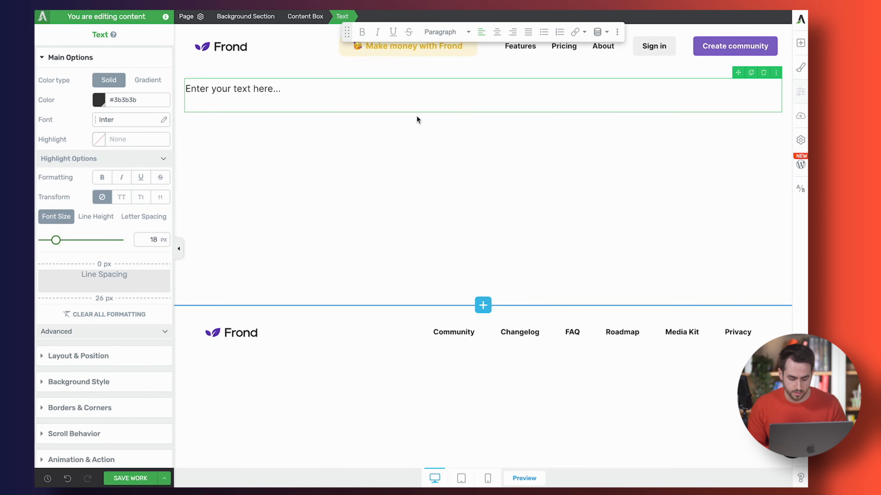
left_click(444, 31)
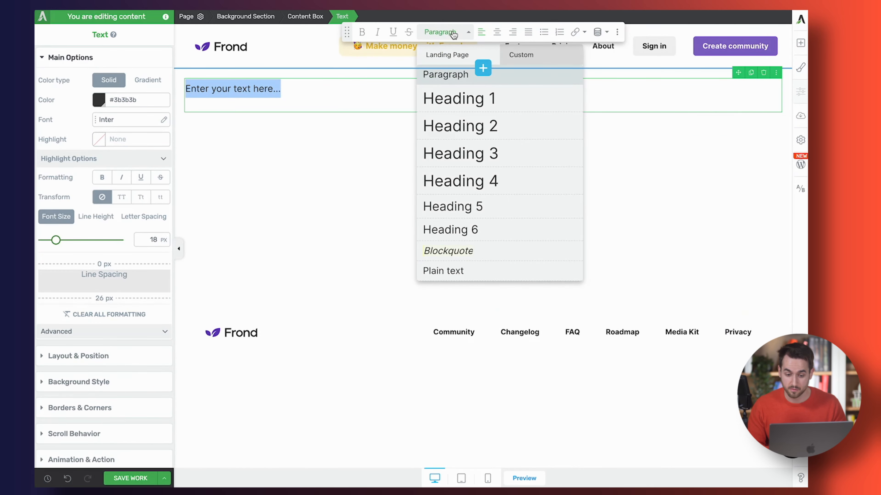
left_click(483, 93)
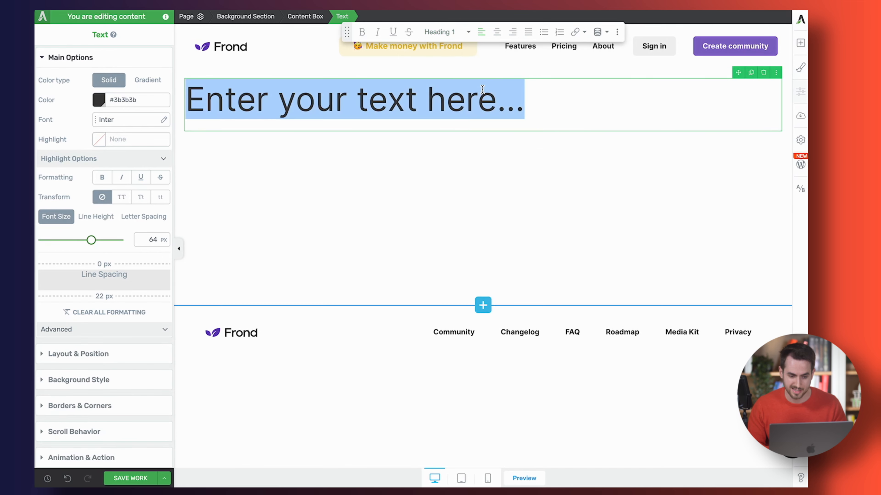
left_click(102, 177)
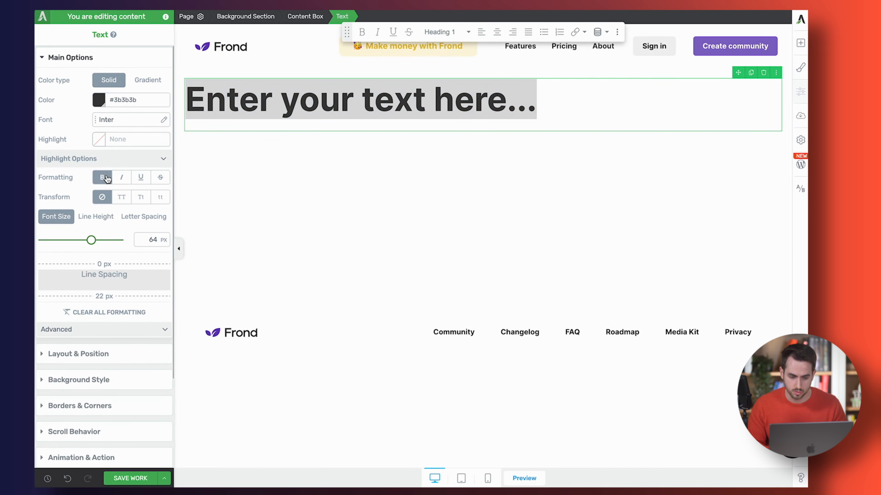
Step: Replace the placeholder text with the headline "The easiest way to start a community" and make it bold
triple_click(362, 98)
type("The easiest way to start a community")
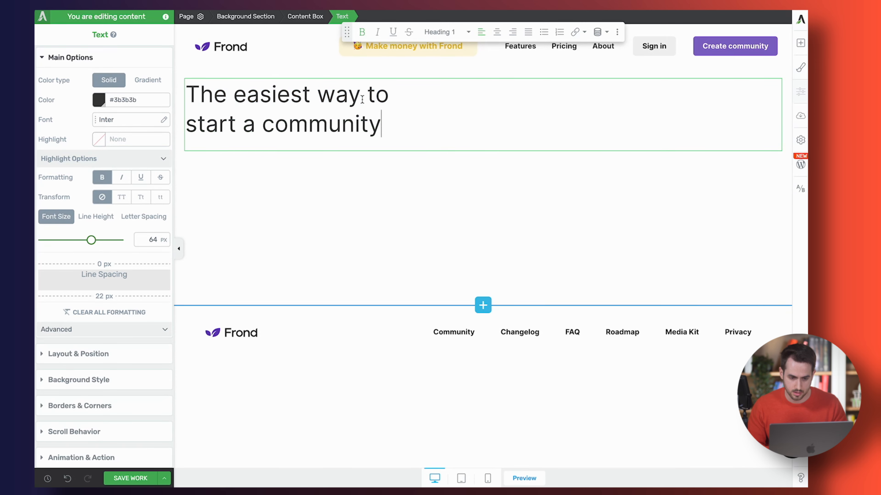
triple_click(374, 99)
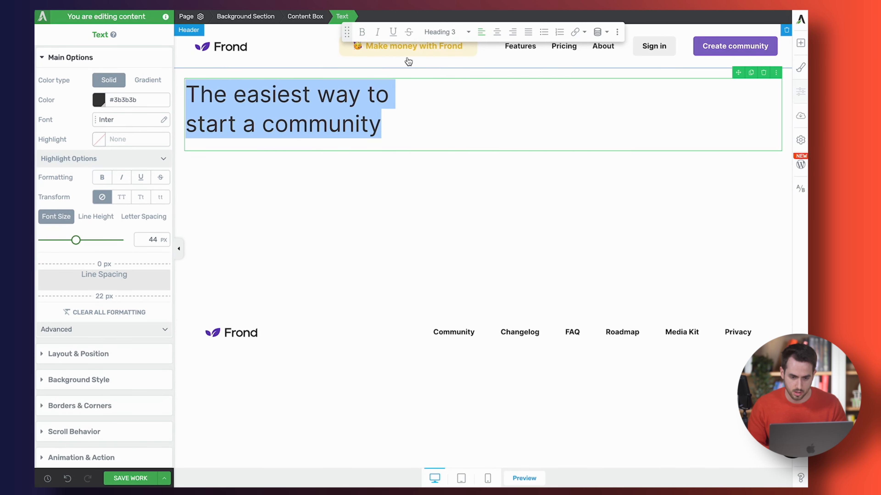
left_click(361, 35)
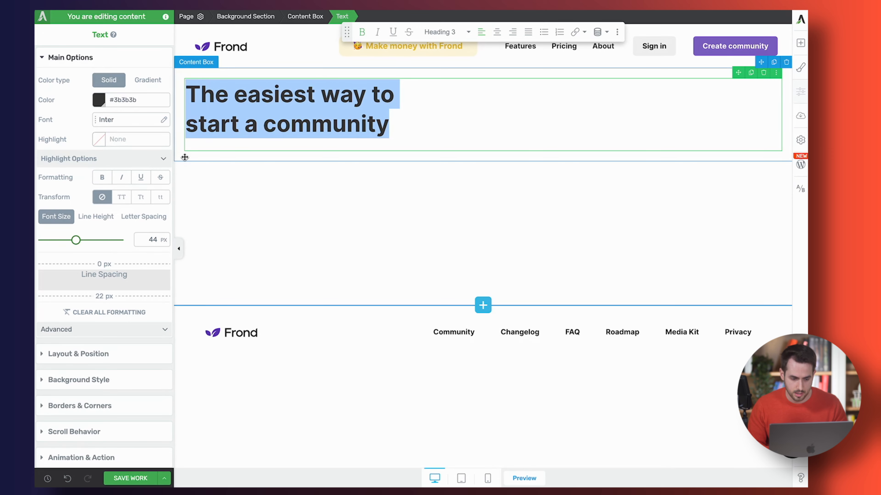
Step: Inspect the hero headline on the Frond homepage and examine its computed font properties
left_click(41, 258)
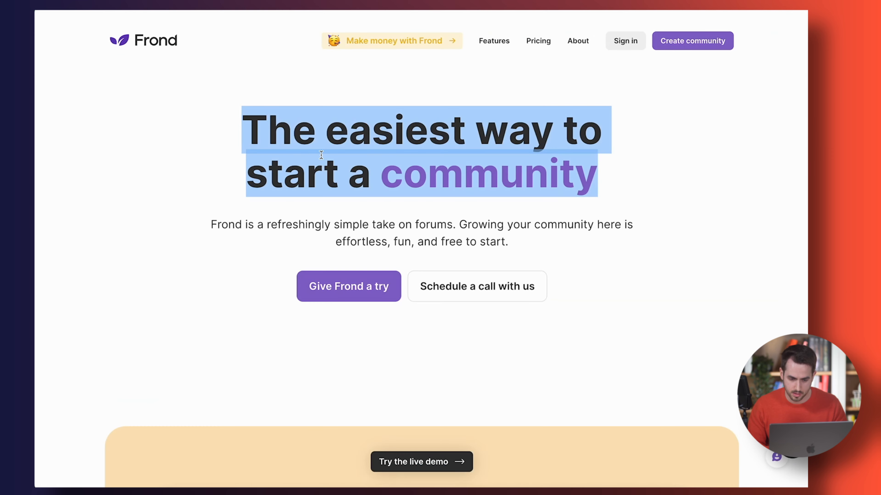
left_click(362, 141)
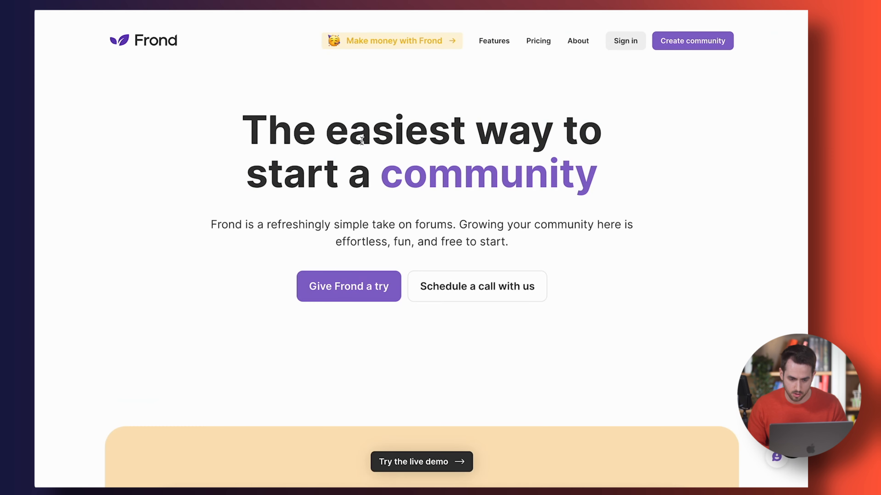
right_click(330, 127)
left_click(378, 196)
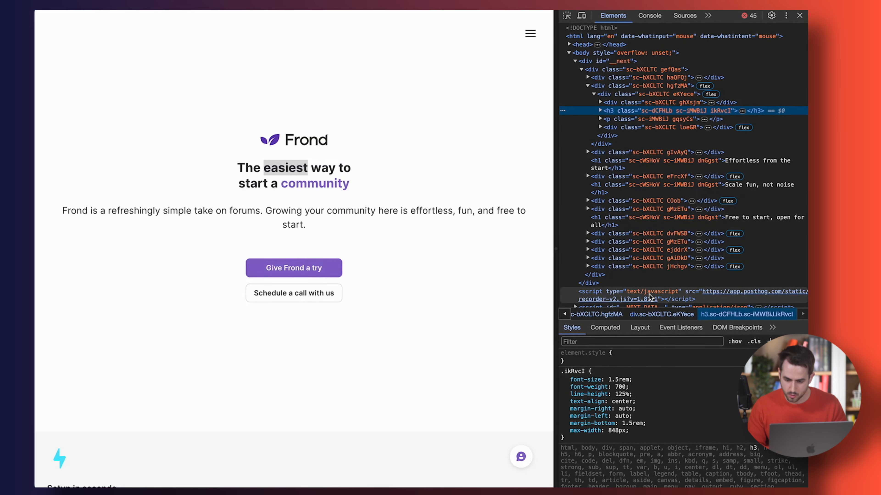
left_click(605, 328)
scroll(676, 375, "down", 8)
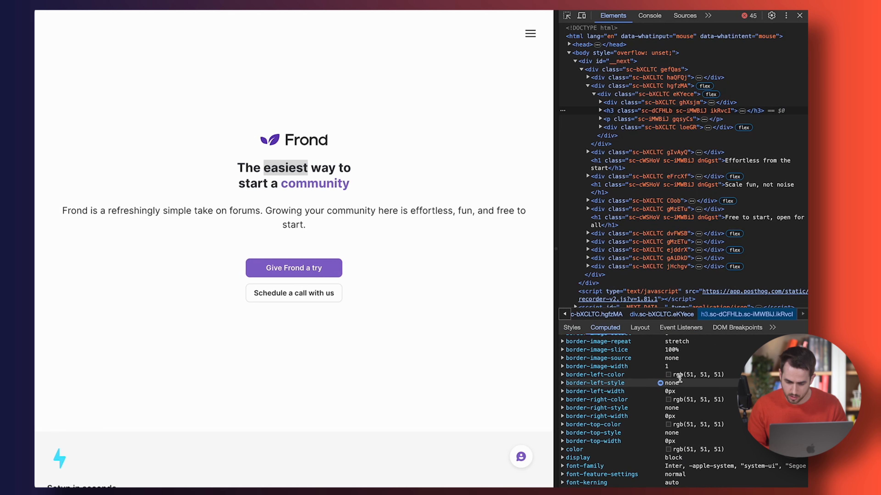
scroll(679, 378, "down", 4)
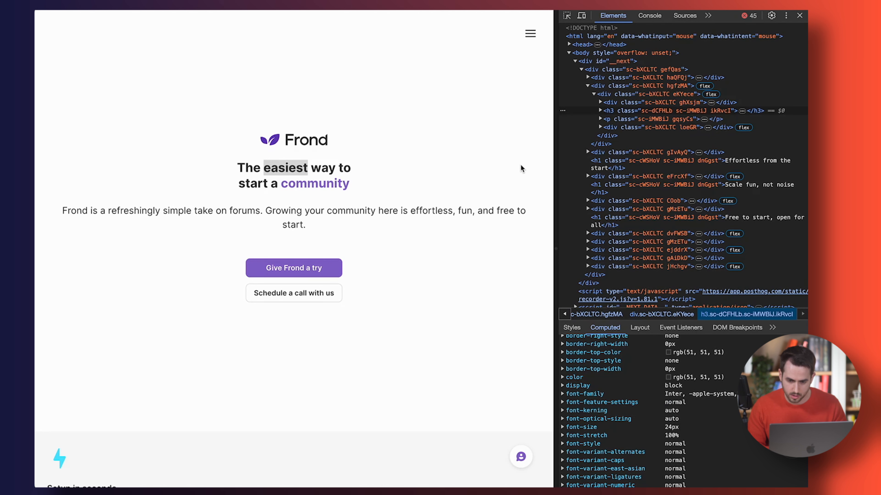
Step: Undock the developer tools into a separate window, move it beside the headline and make it taller
left_click(786, 15)
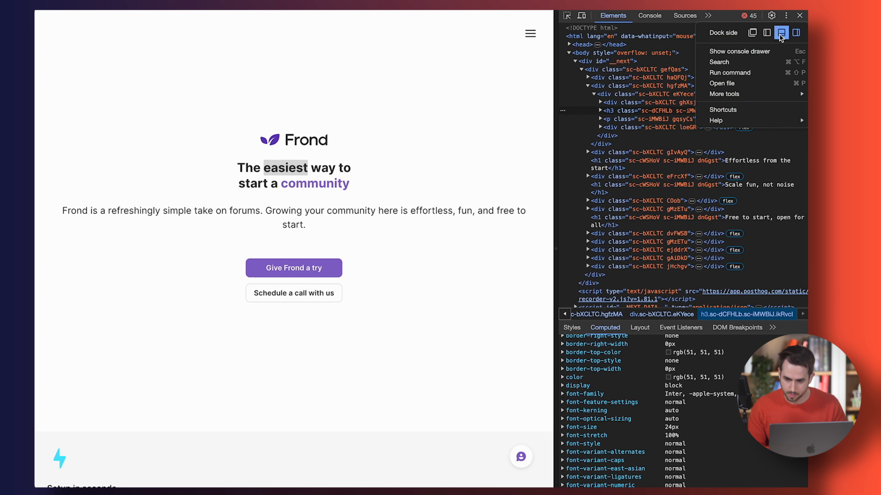
left_click(754, 34)
left_click_drag(417, 75, 717, 84)
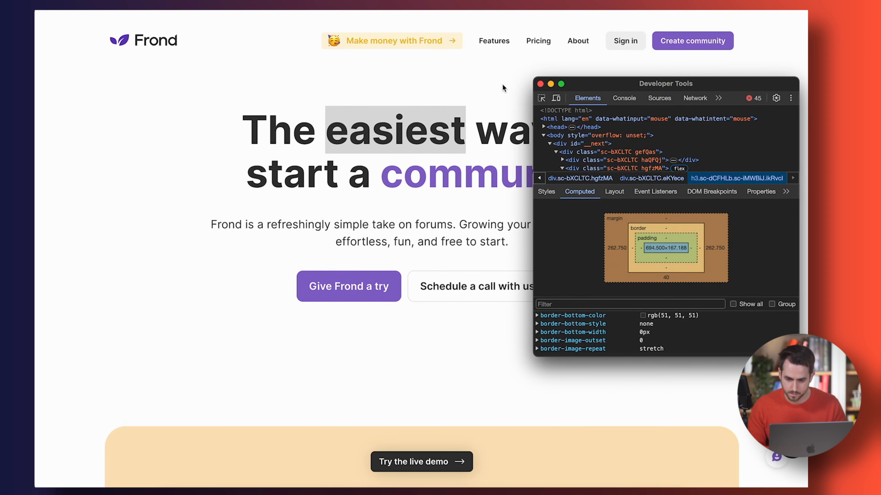
left_click_drag(797, 77, 796, 54)
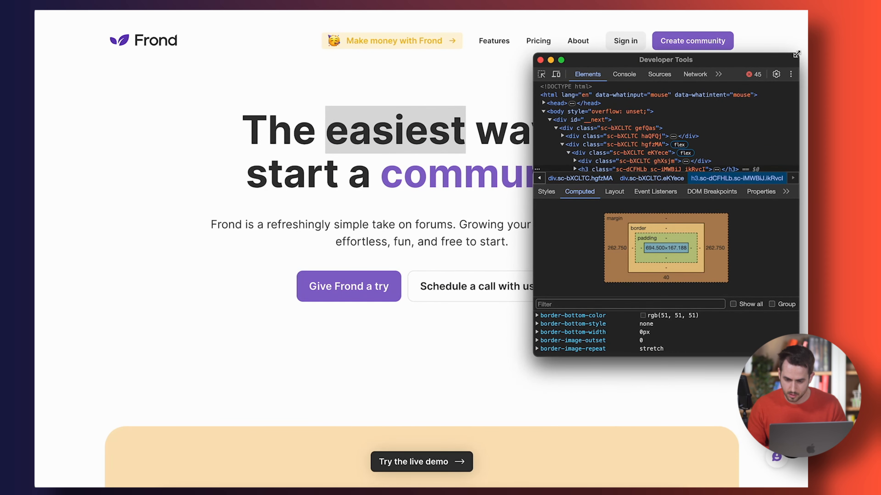
Step: Look up the headline's computed font size on the Frond homepage, close the developer tools and return to Thrive Architect
right_click(429, 138)
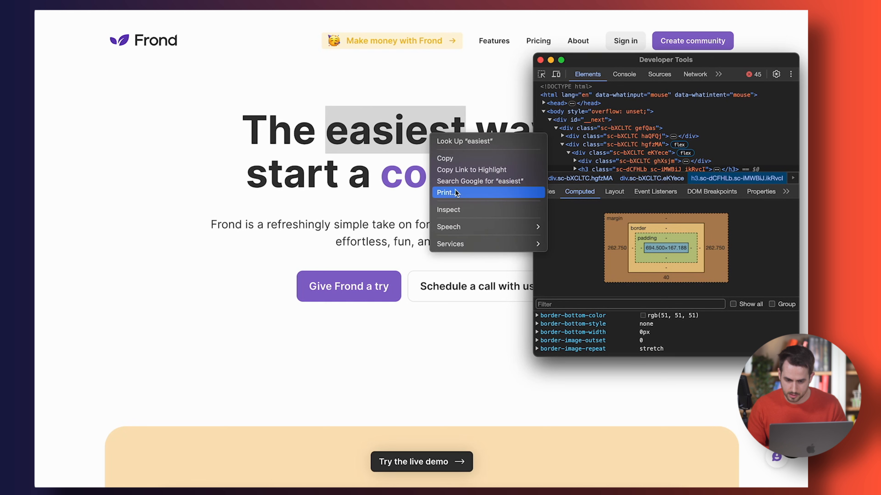
left_click(444, 206)
scroll(629, 292, "down", 10)
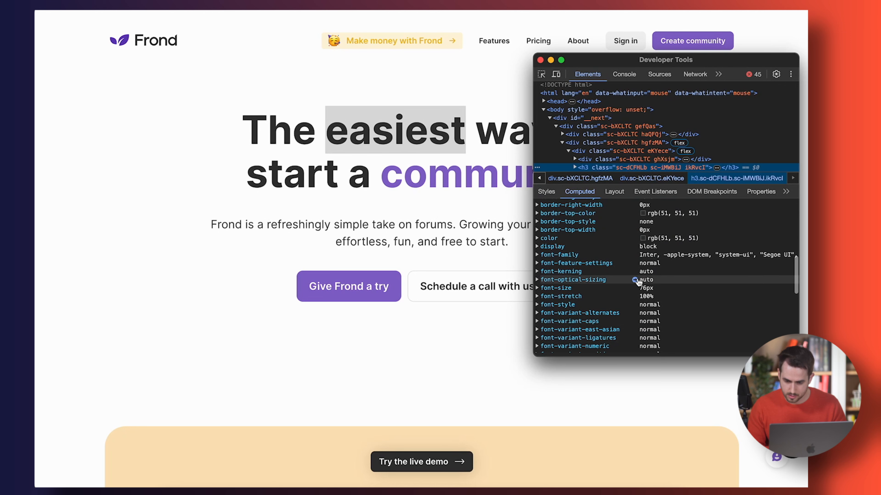
key("super+w")
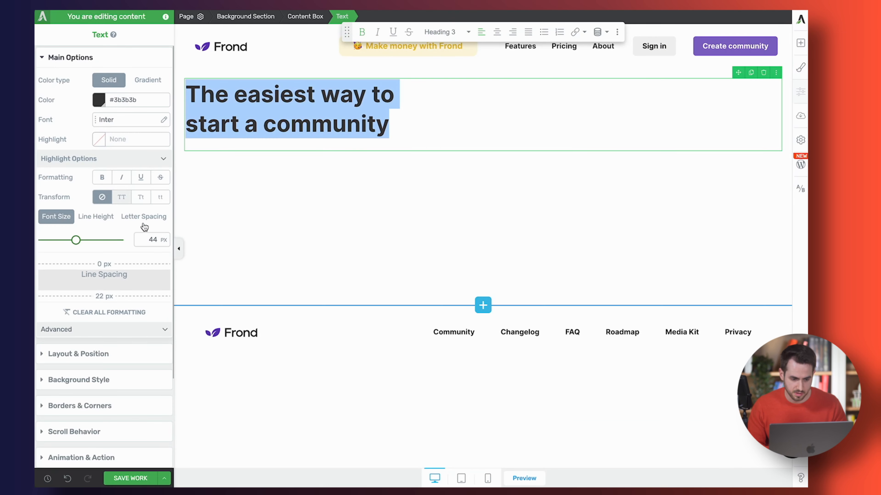
Step: Set the headline's font size to 76 px and centre-align it
double_click(150, 239)
type("76")
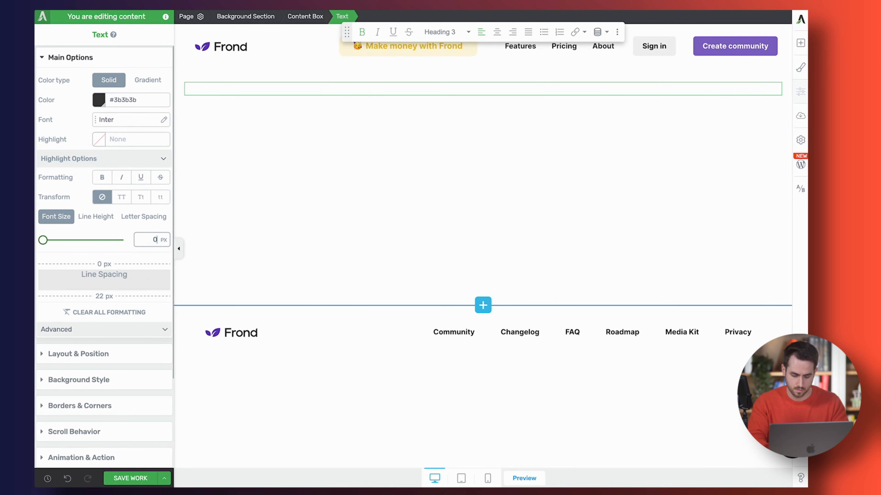
left_click(497, 32)
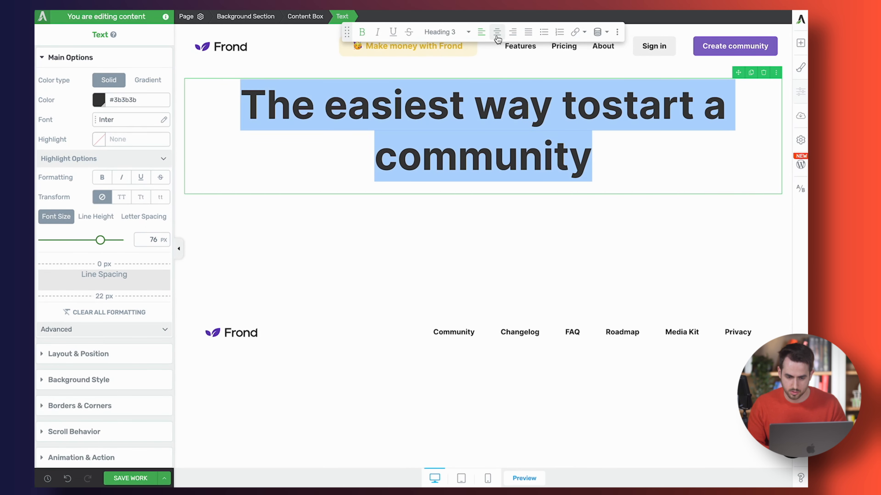
Step: Break the headline onto a second line before "start" and reduce the line height of the whole headline to 1 em
left_click(616, 108)
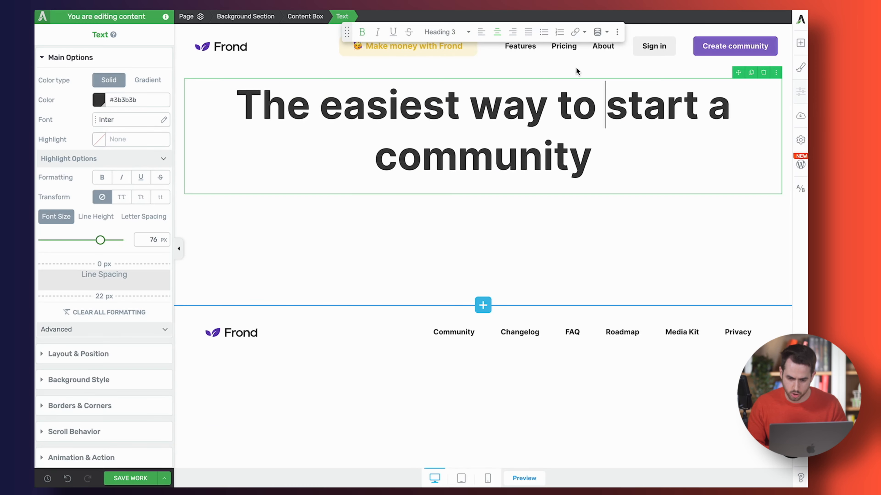
key("Return")
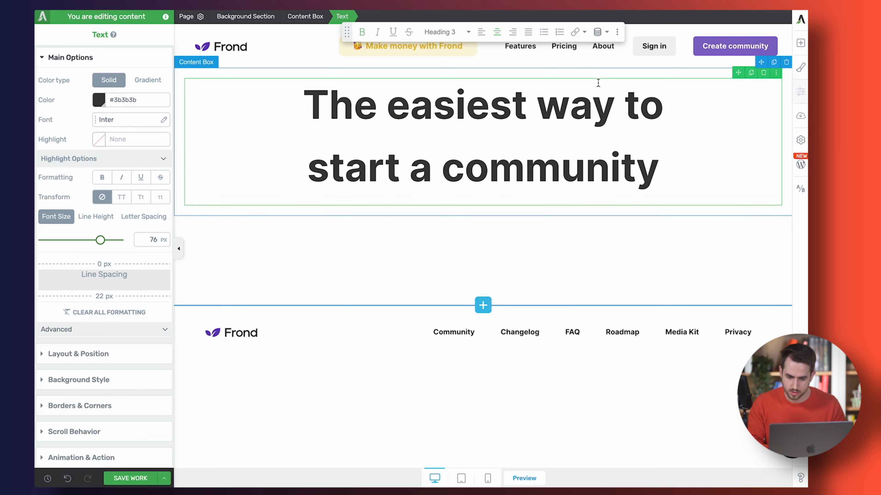
key("super+a")
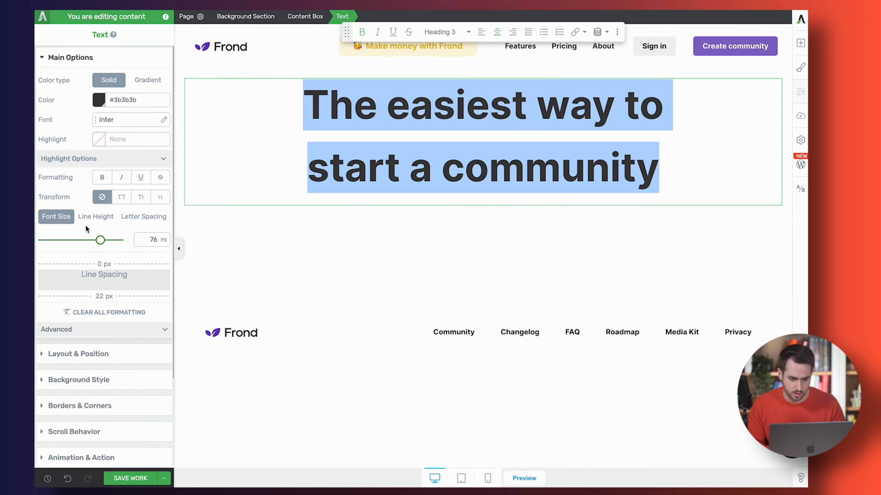
left_click(94, 216)
double_click(155, 233)
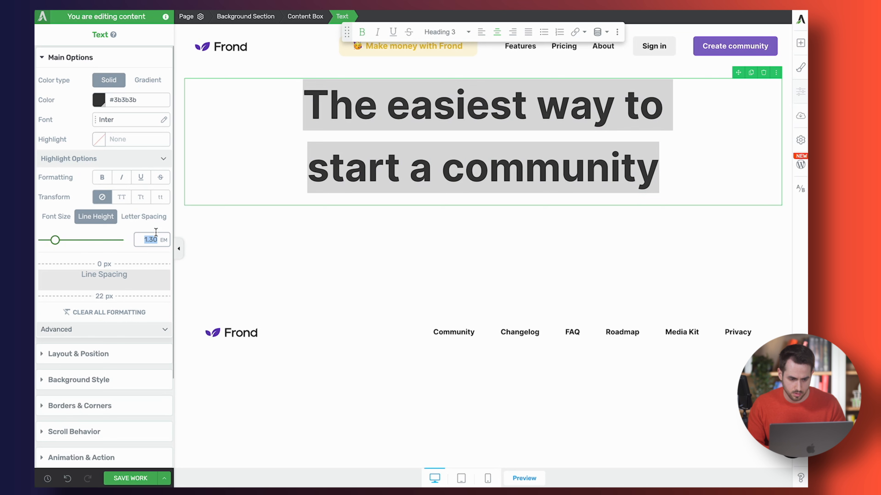
left_click_drag(55, 241, 51, 238)
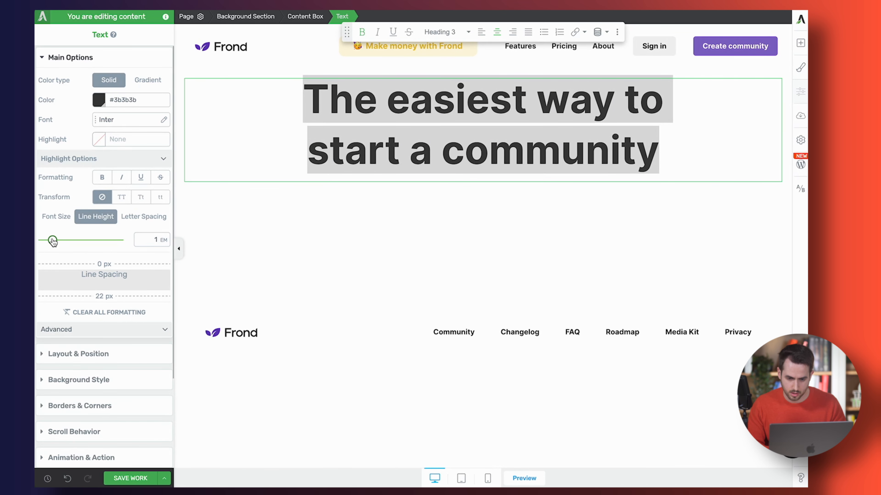
left_click(314, 236)
Step: Unlink the headline word "community" from its theme color and recolor it with the purple #8468c6 from the clipboard history
double_click(531, 138)
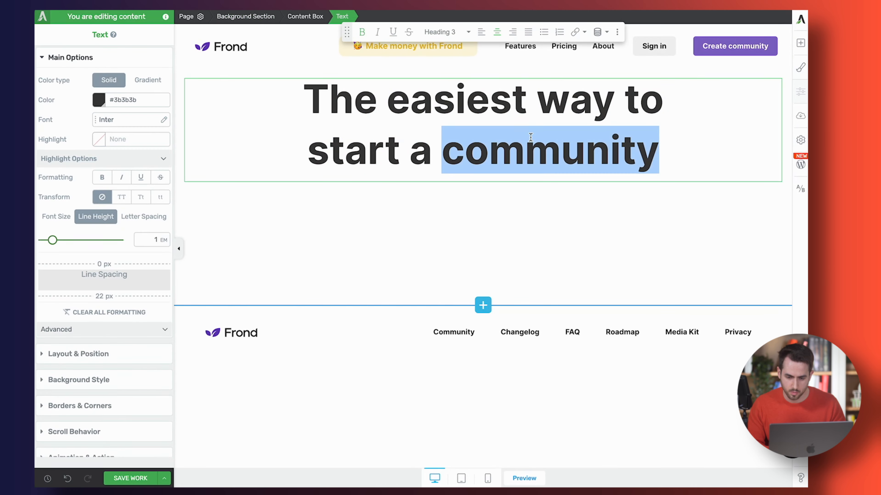
left_click(103, 99)
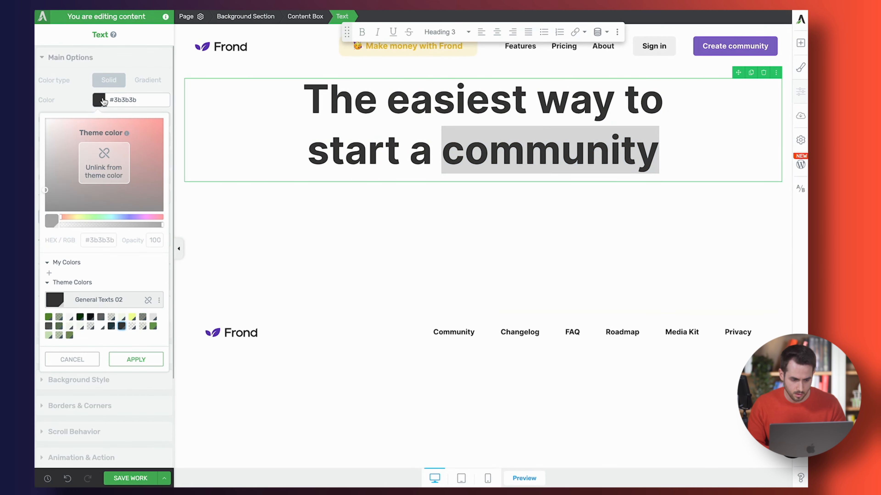
left_click(50, 275)
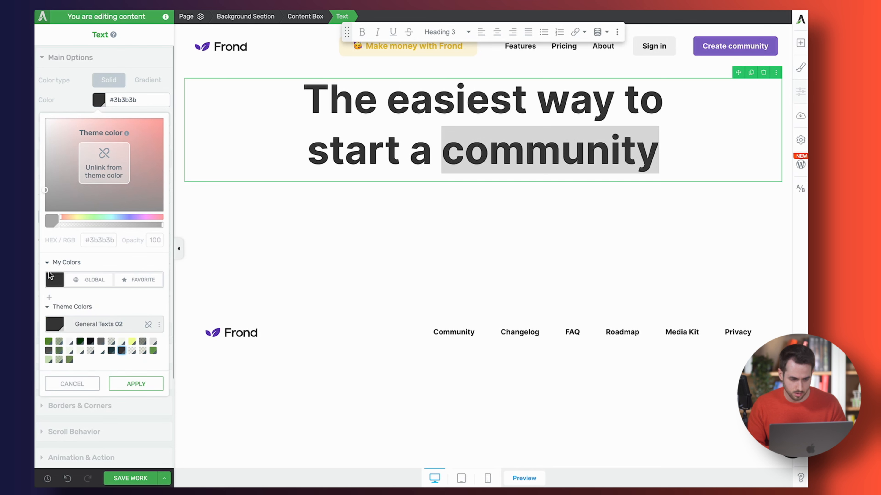
left_click(103, 181)
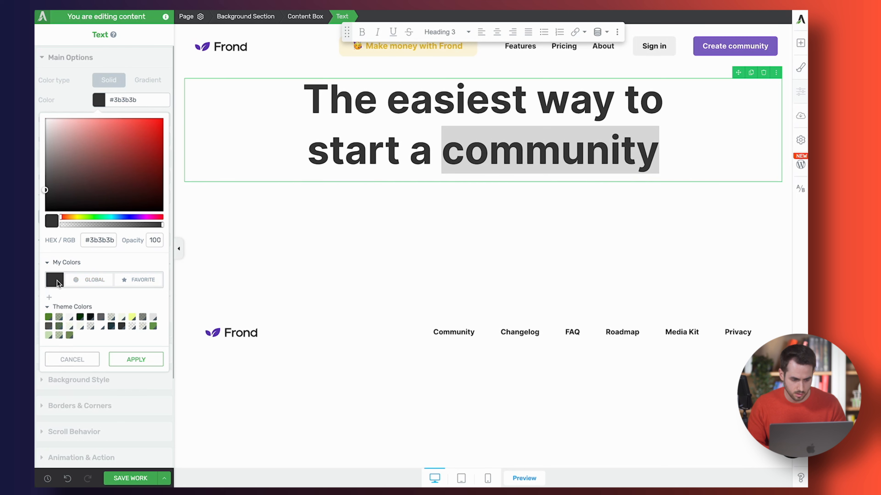
triple_click(103, 237)
key("super+shift+v")
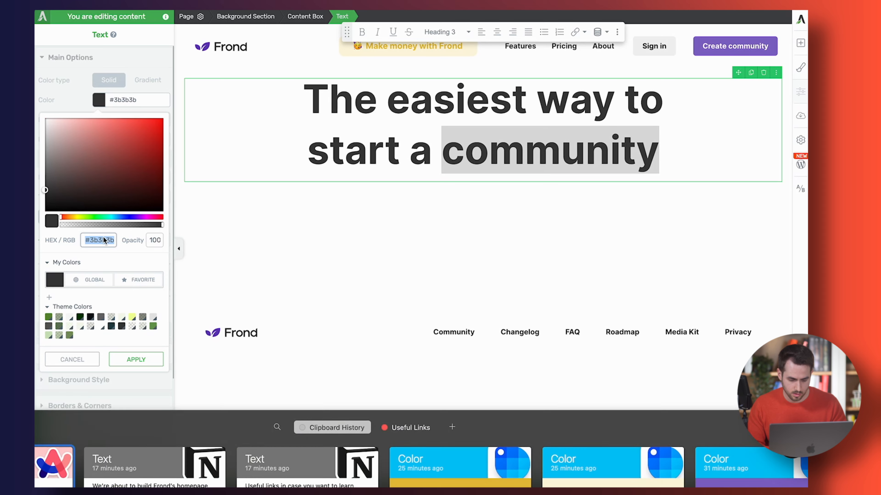
double_click(738, 440)
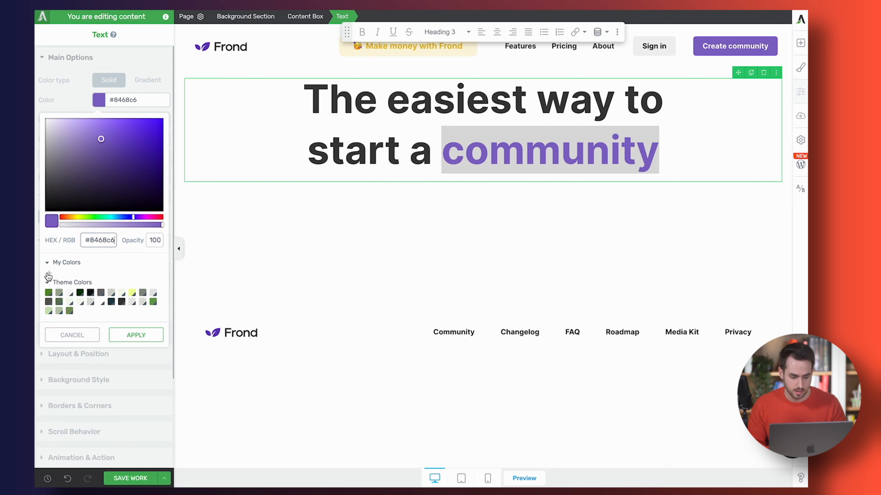
Step: Save the purple #8468c6 as a favorite color and select the content box around the headline
left_click(48, 274)
left_click(47, 275)
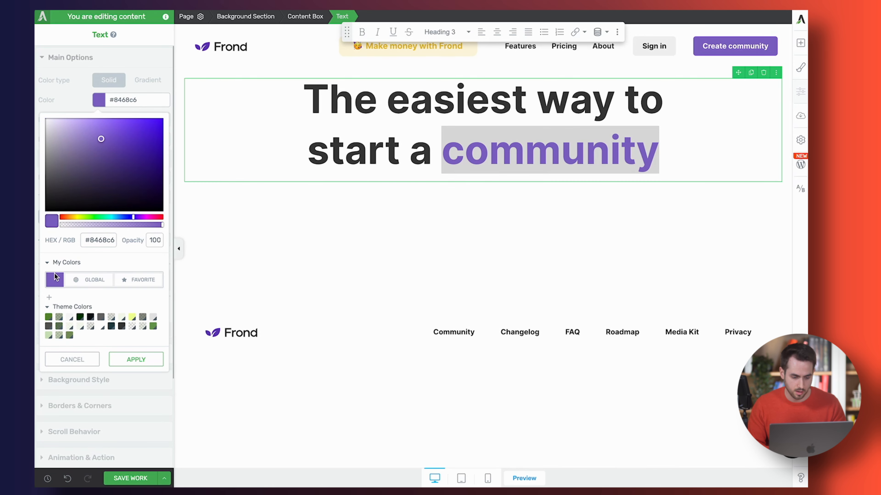
left_click(138, 279)
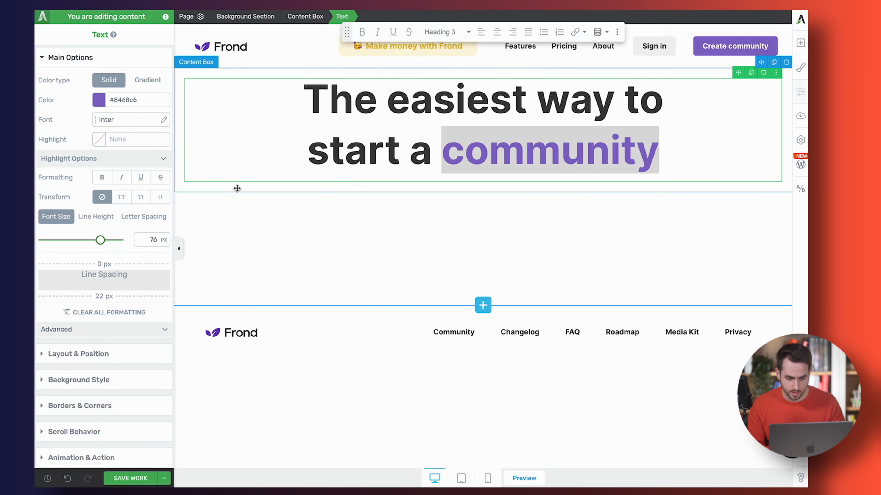
left_click(286, 187)
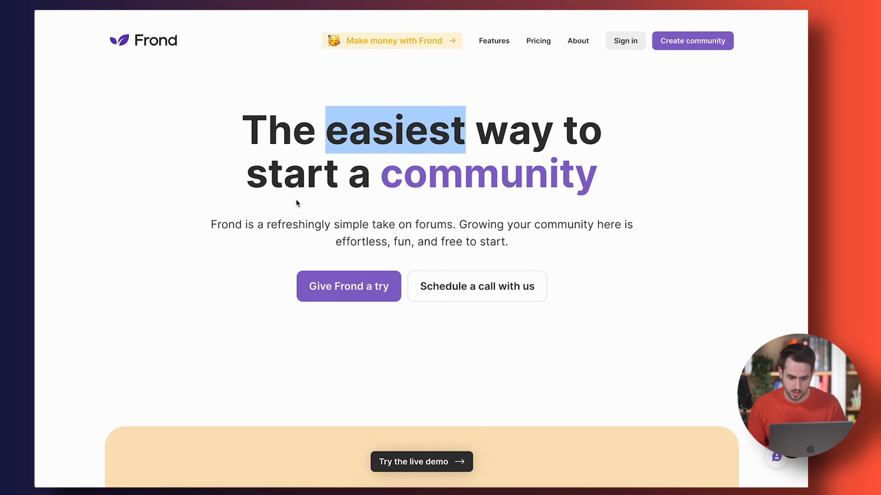
Step: Copy the hero description from the Frond homepage and paste it into a new Text element below the headline
triple_click(319, 219)
key("ctrl+c")
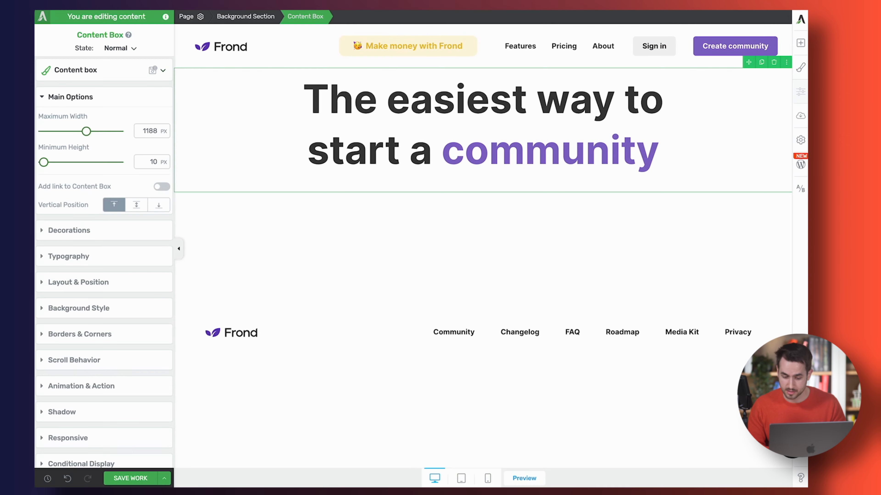
left_click(800, 43)
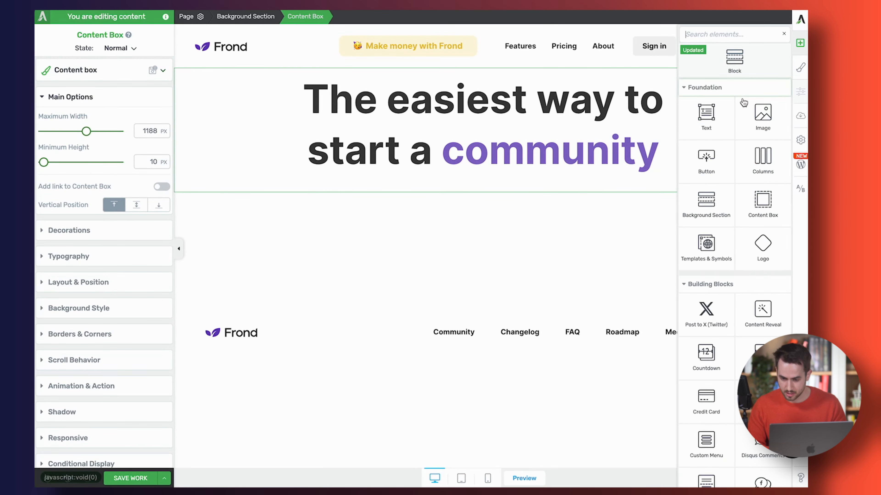
left_click_drag(707, 129, 535, 167)
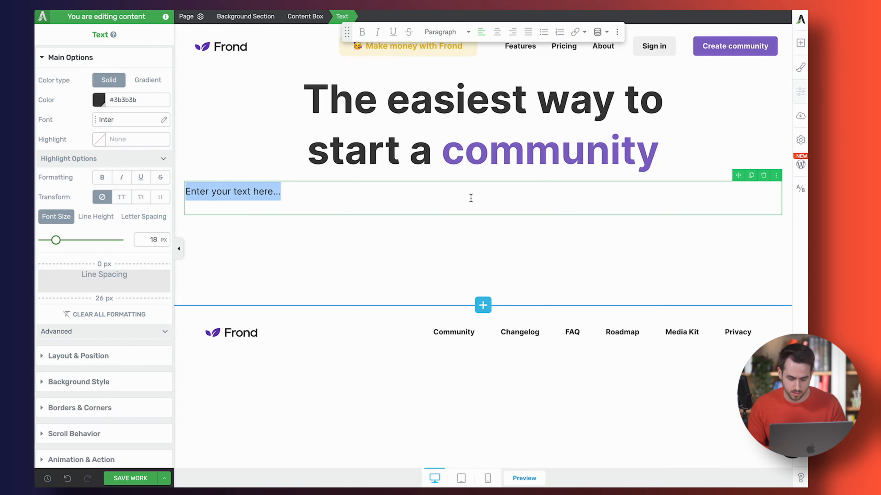
key("ctrl+v")
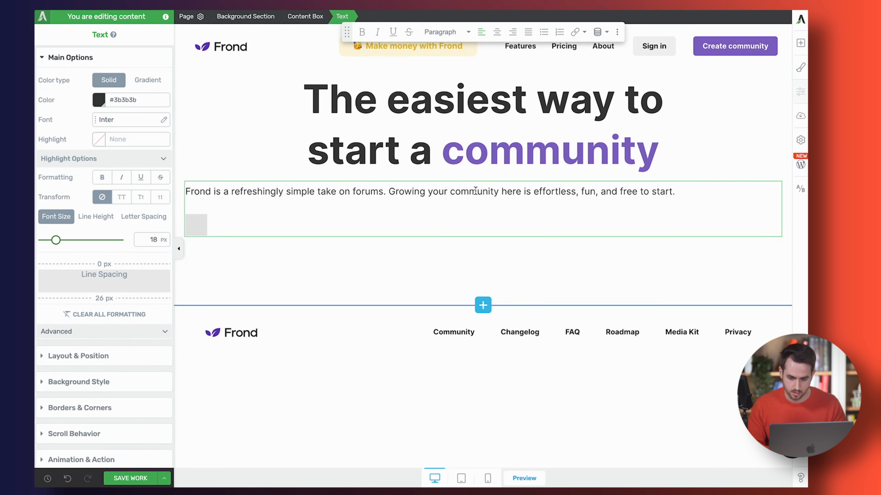
Step: Try to remove the gray highlighted blank left behind the pasted description
left_click(394, 223)
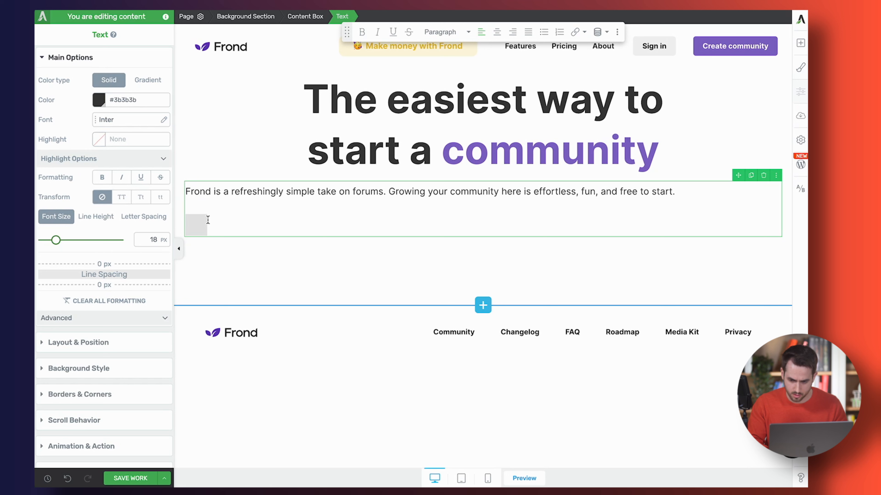
key("BackSpace")
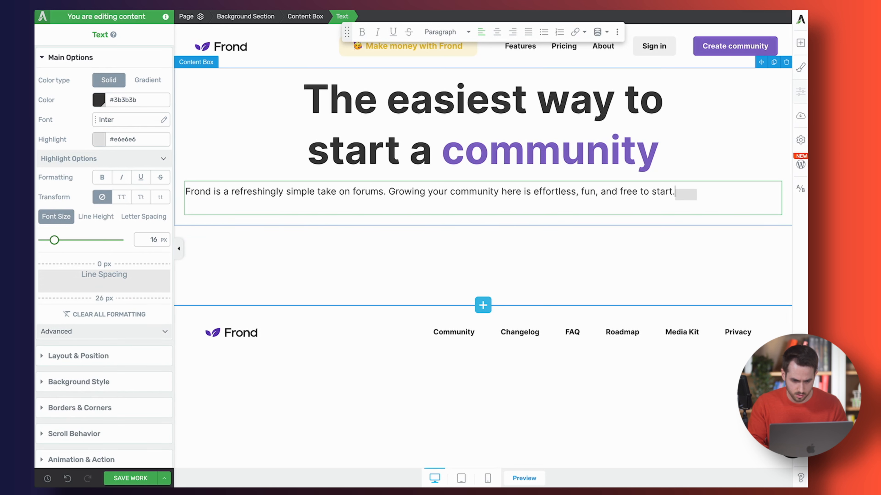
double_click(668, 200)
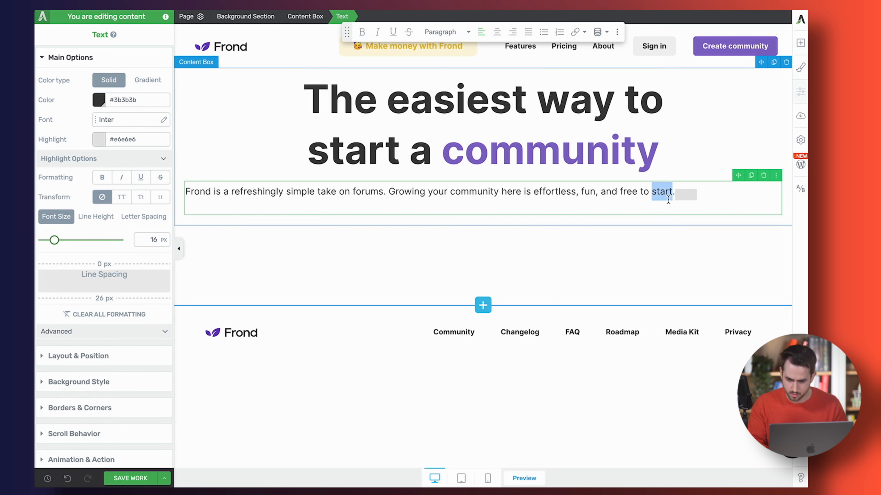
triple_click(714, 196)
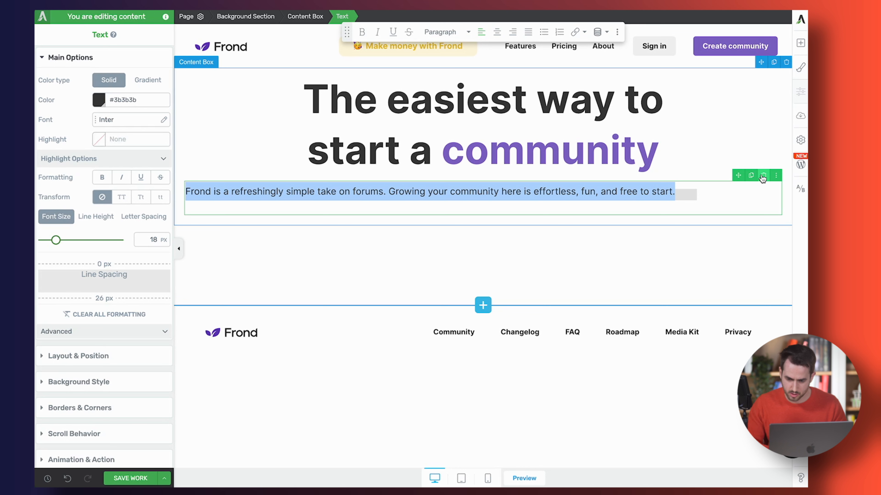
Step: Copy the description without its final period, delete its Text element, and paste the copy into a fresh Text element below the headline
left_click(660, 191)
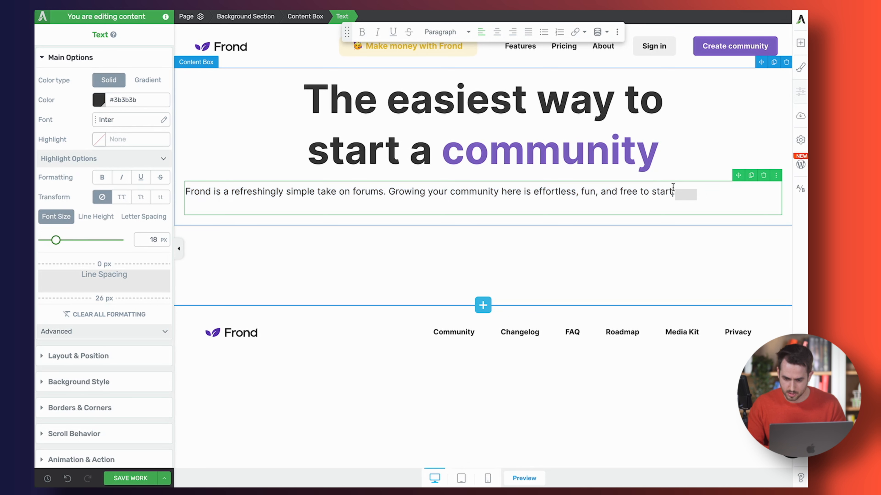
key("shift+super+Left")
key("super+c")
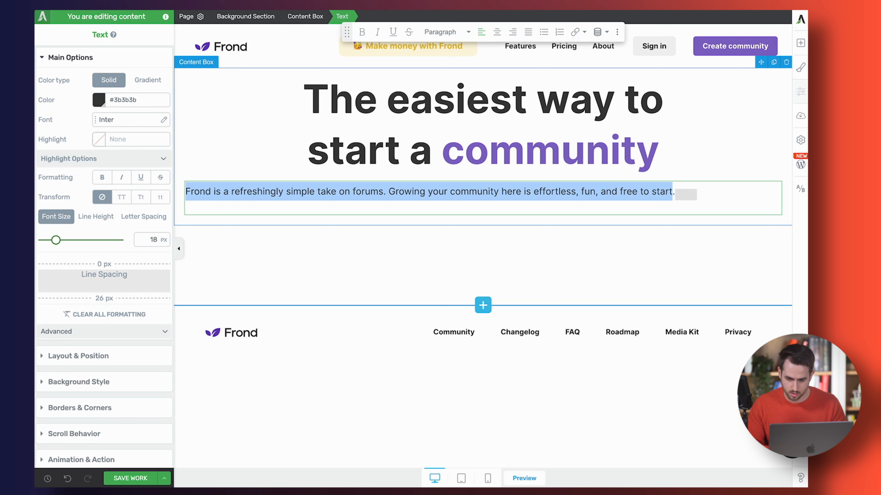
left_click(762, 176)
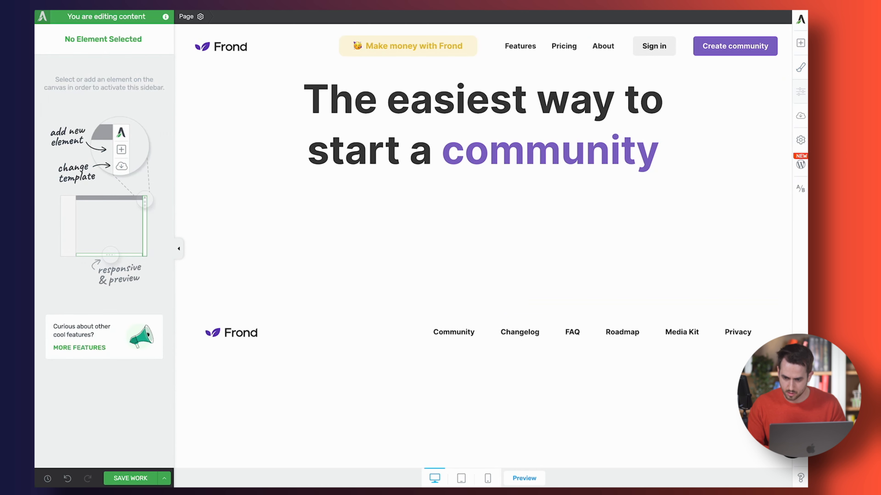
left_click(800, 43)
left_click_drag(716, 111, 572, 177)
key("super+v")
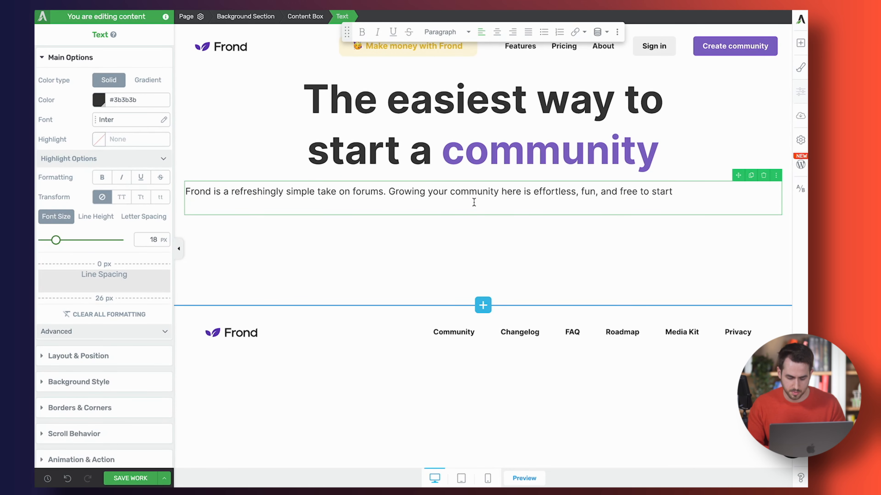
Step: Centre-align the description and, matching the Frond homepage, break it onto a second line before "effortless"
key("super+a")
left_click(501, 31)
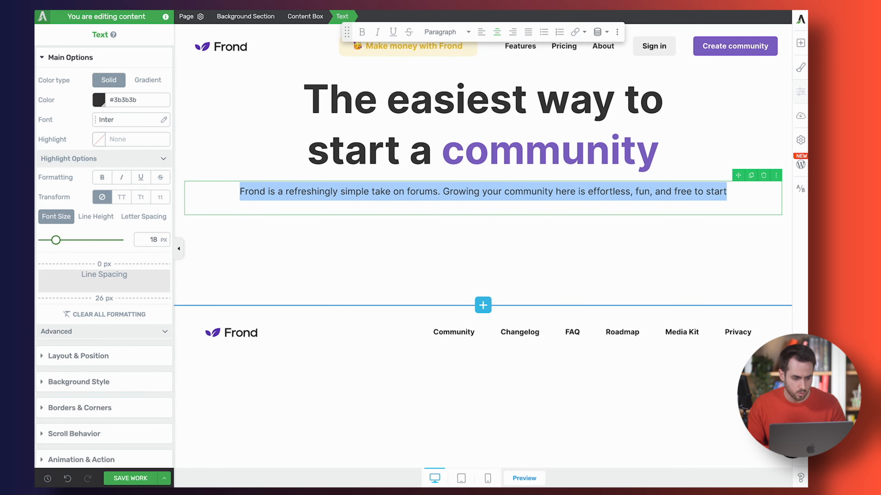
key("ctrl+Tab")
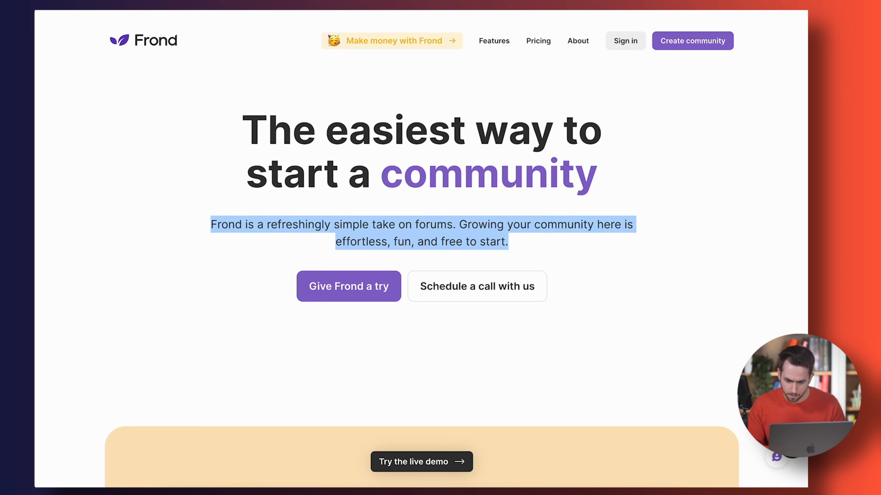
key("ctrl+Tab")
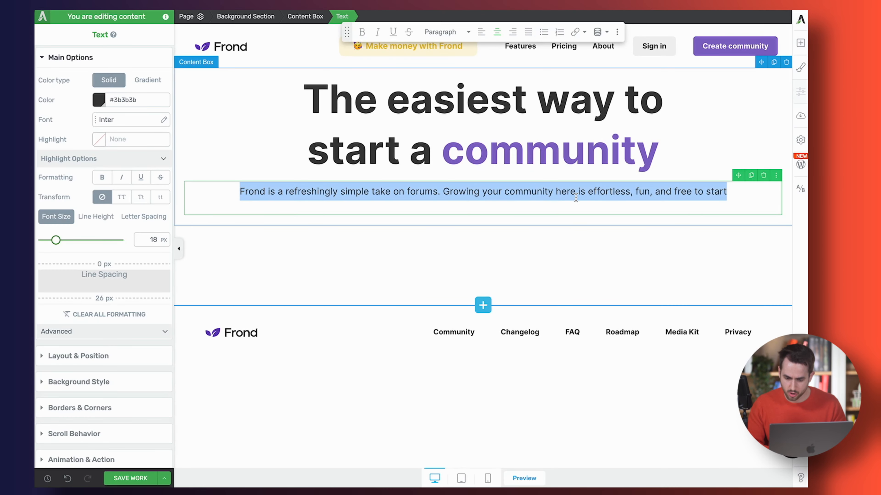
left_click(589, 190)
key("Return")
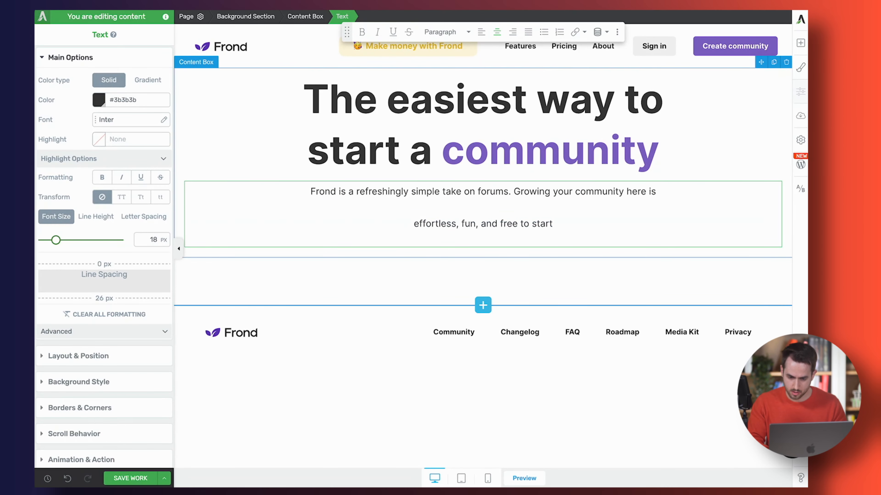
Step: Reduce the line spacing of the hero description so its two lines sit close together
key("BackSpace")
key("BackSpace")
key("Return")
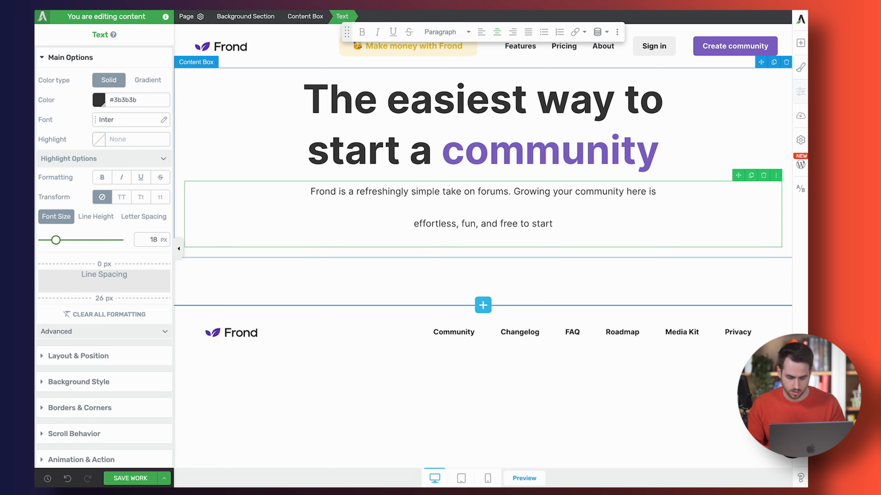
key("ctrl+a")
left_click_drag(99, 301, 114, 257)
left_click(406, 250)
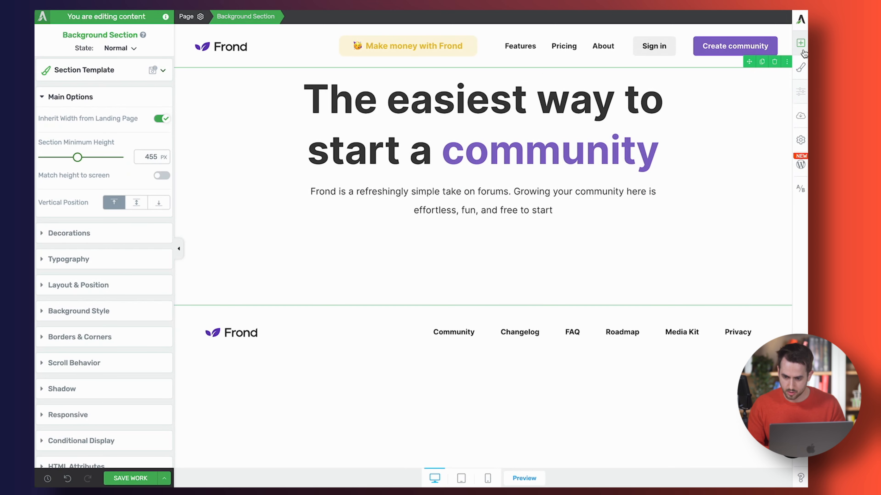
Step: Add a two-column layout below the hero description and place a Button element in its first column
left_click(800, 42)
left_click_drag(763, 159, 487, 216)
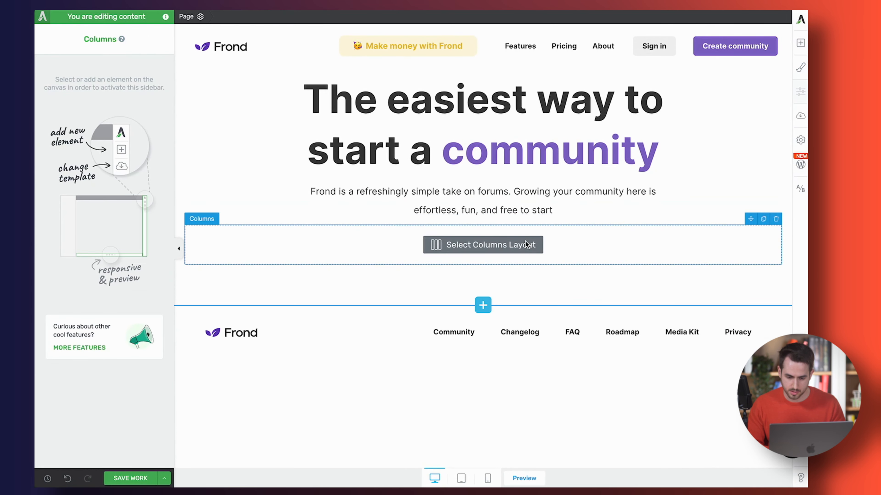
mouse_move(483, 244)
left_click(439, 275)
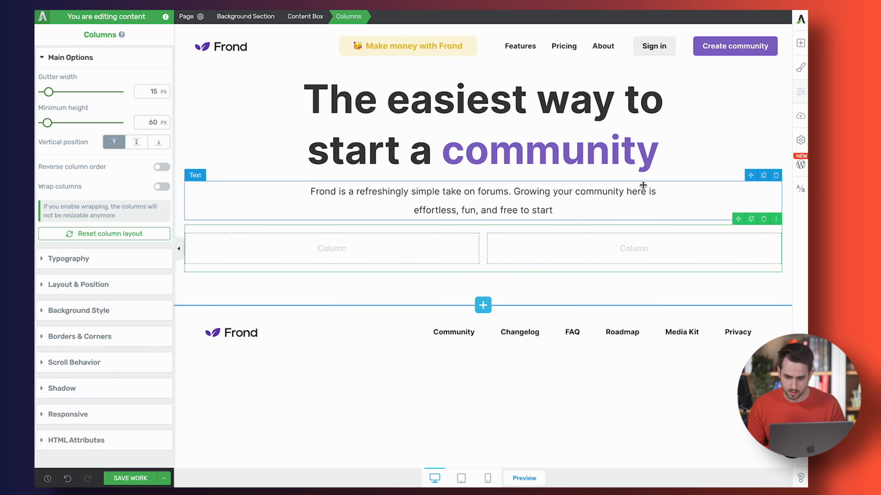
left_click(800, 42)
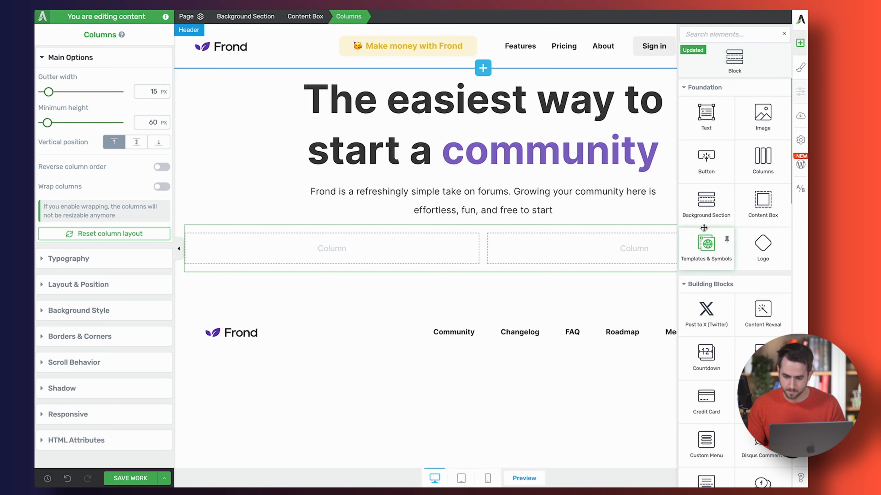
left_click_drag(701, 163, 418, 235)
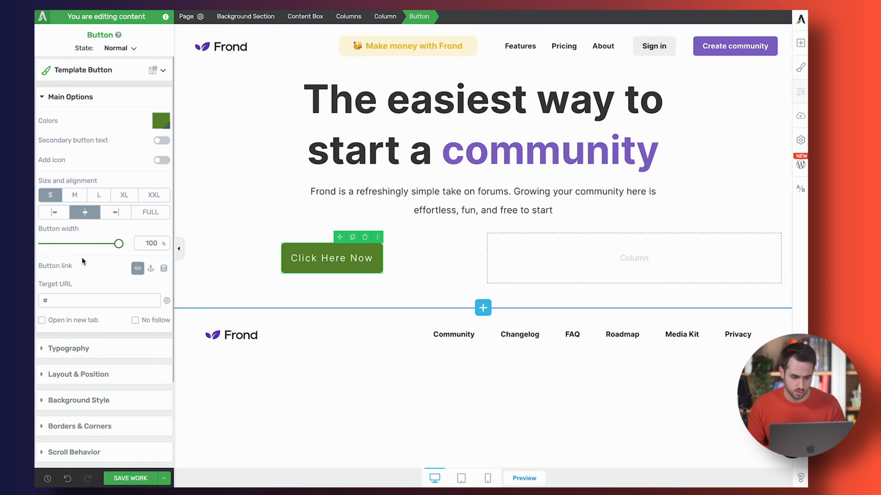
Step: Set the new button's padding to 4 px on all four sides
scroll(85, 285, "down", 2)
left_click(108, 320)
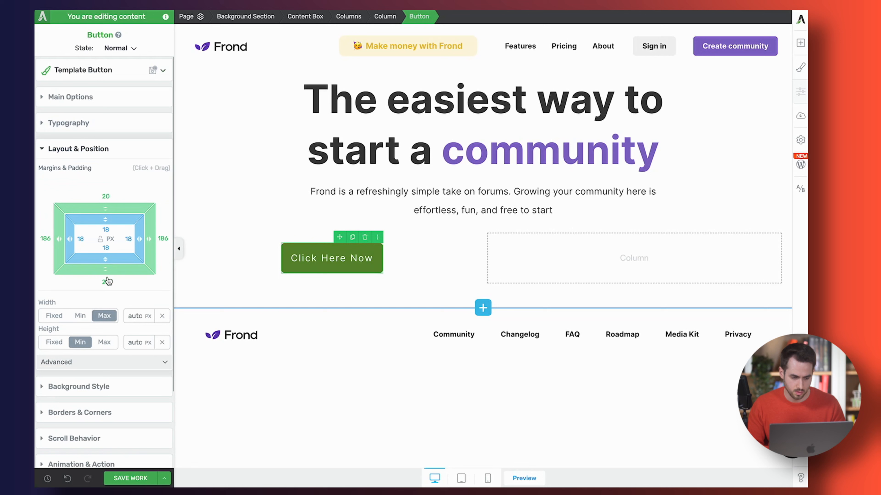
left_click(108, 227)
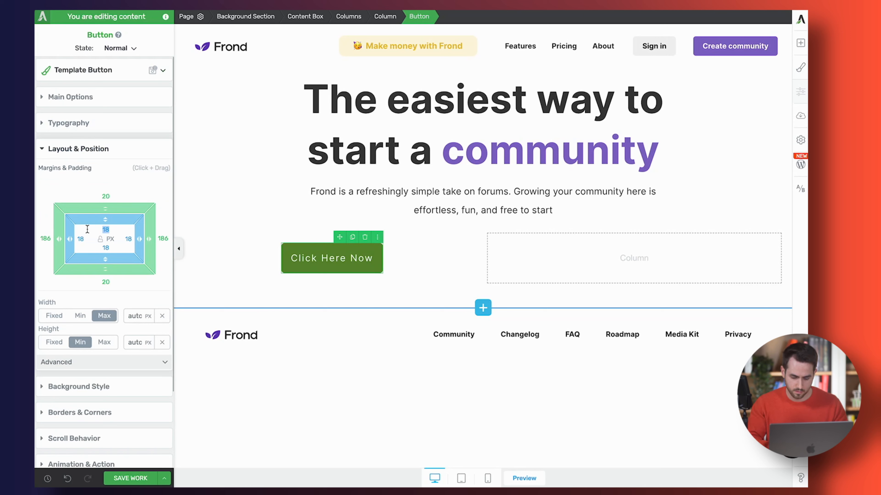
type("4")
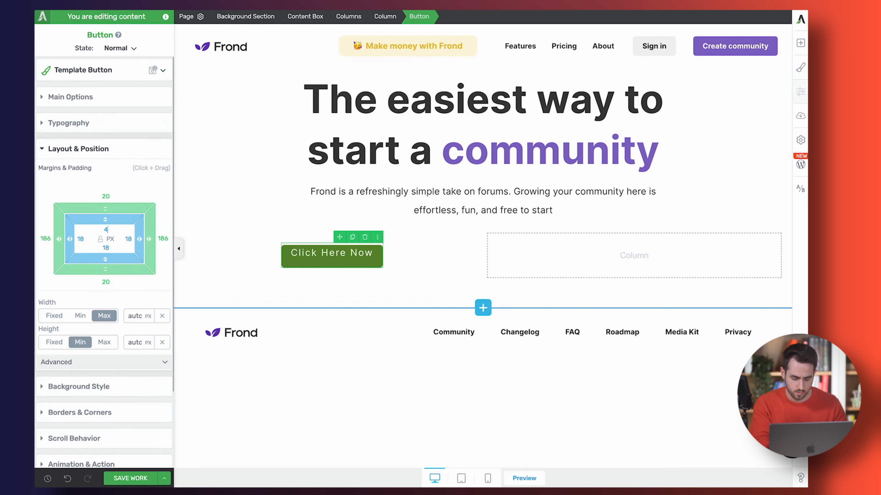
type("4")
key("Tab")
type("4")
key("Tab")
type("4")
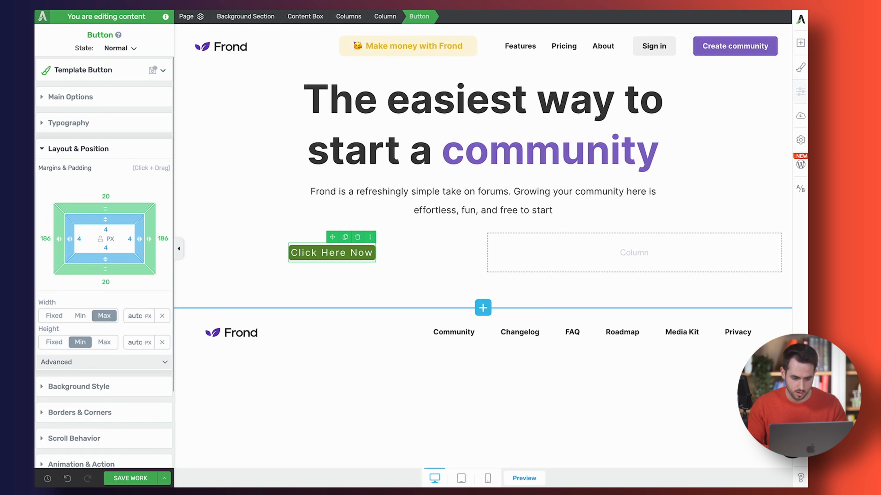
Step: Increase the button's padding to 8 px on all four sides
left_click(130, 236)
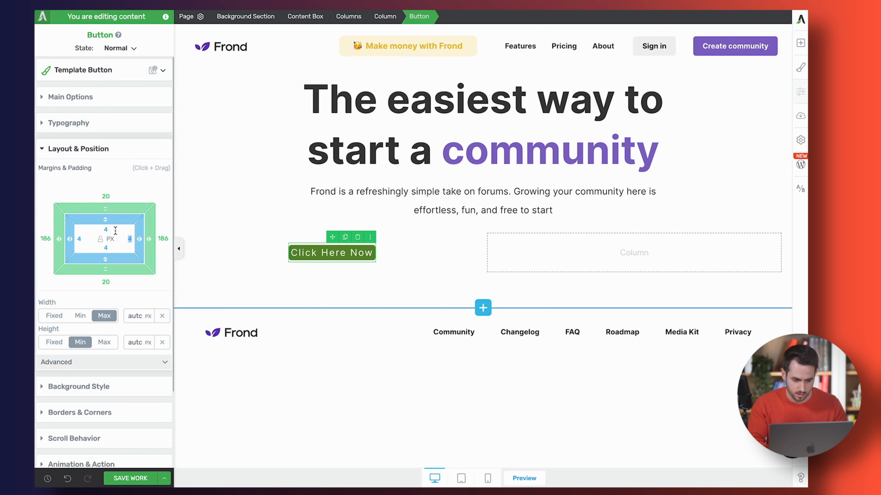
type("8")
key("Tab")
type("8")
key("Tab")
type("8")
key("Tab")
type("8")
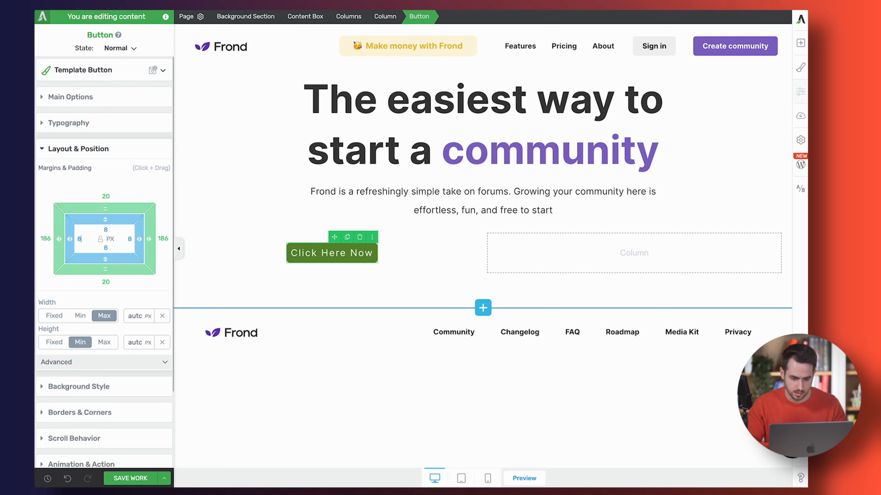
Step: Label the button "Get started" and style the label with 0 px letter spacing and bold text
left_click(319, 248)
type("Get started")
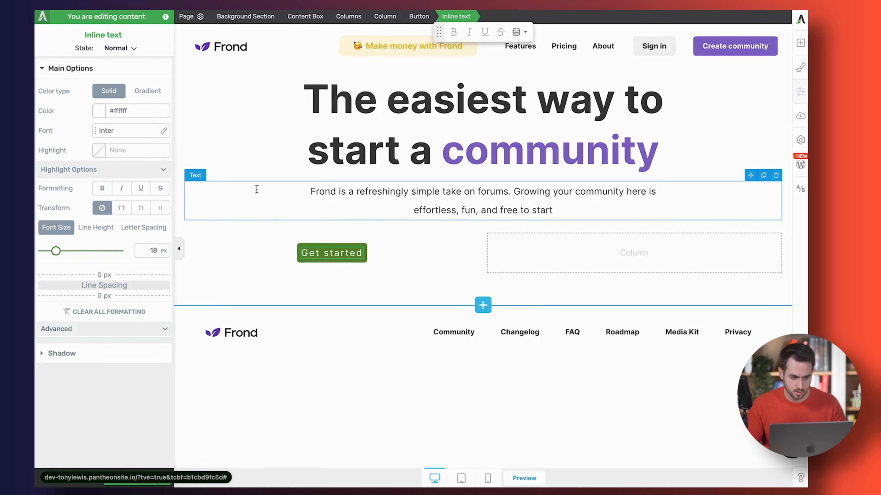
key("super+a")
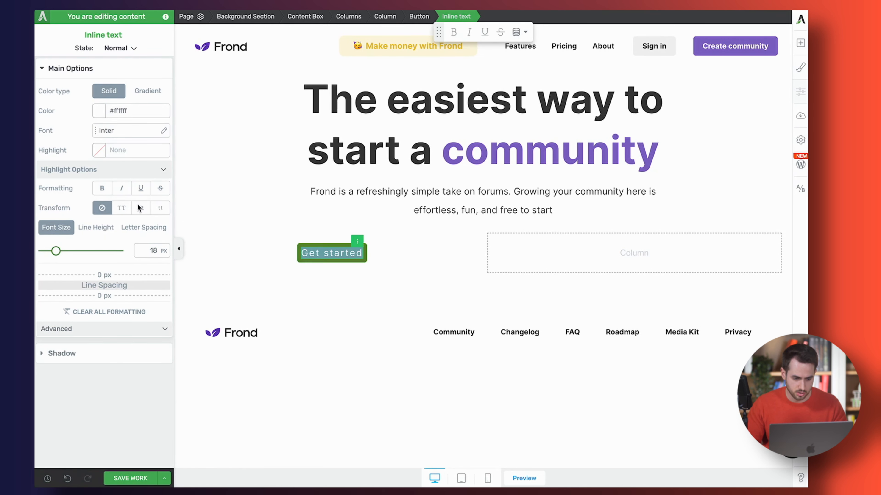
left_click(143, 227)
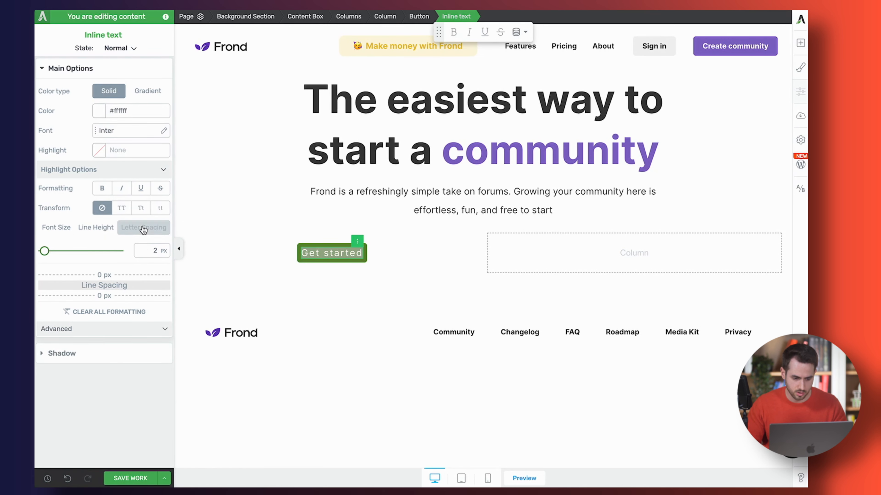
double_click(153, 250)
type("0")
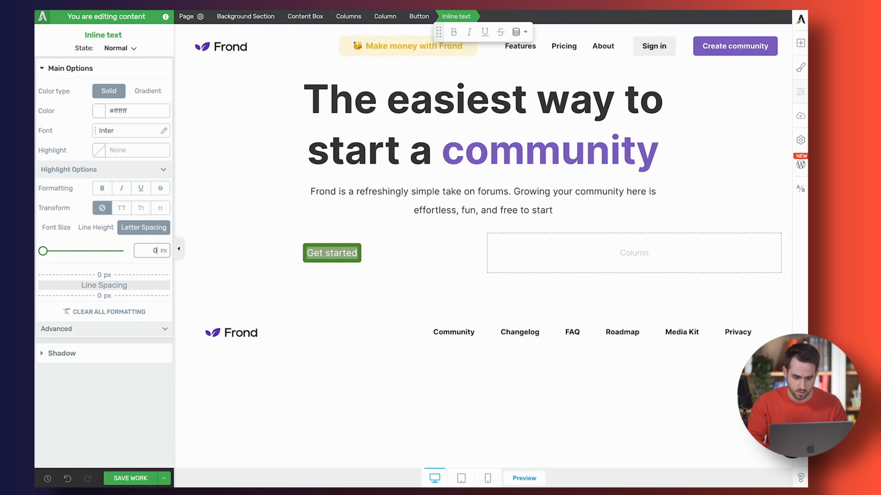
left_click(104, 188)
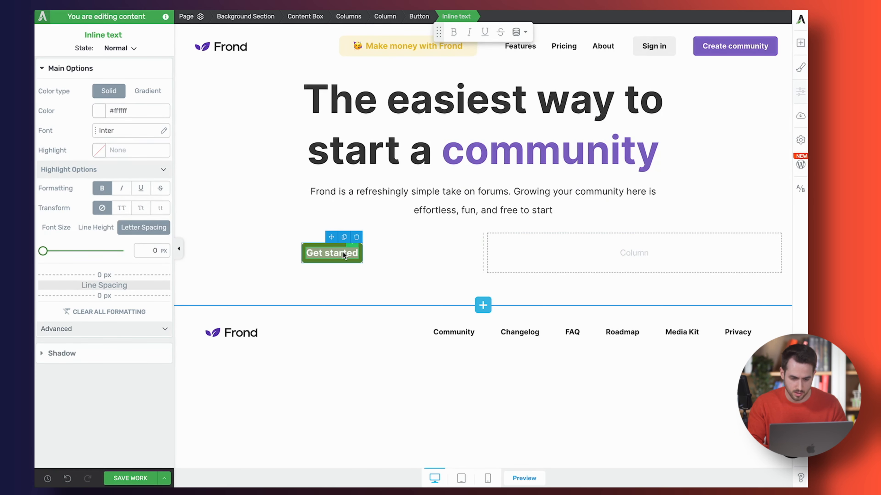
Step: Change the button label to "Give Frond a try"
double_click(342, 252)
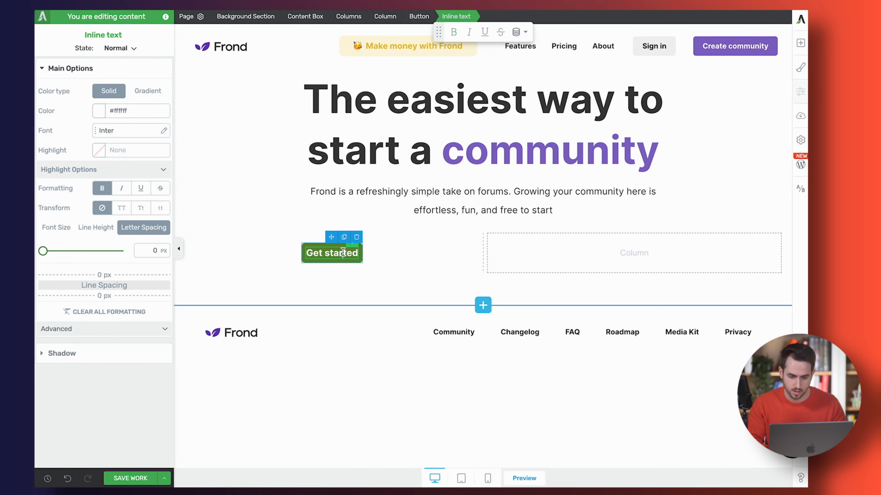
triple_click(342, 252)
type("Give Frond a")
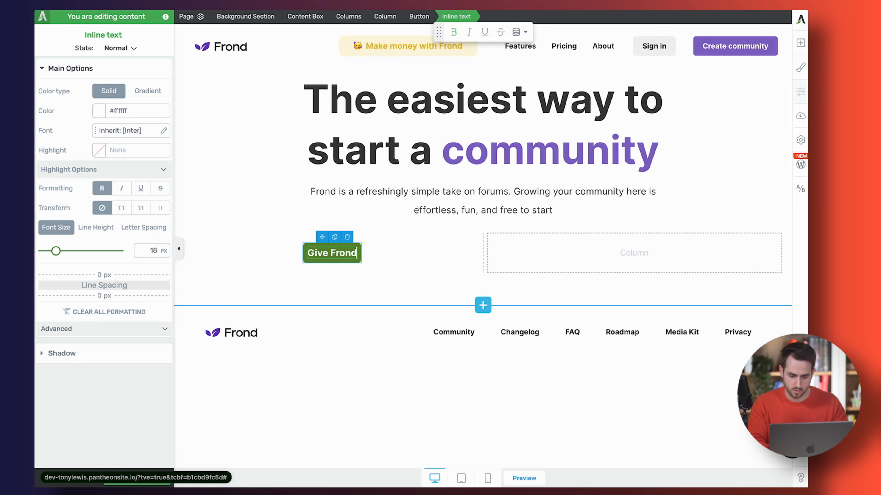
type(" try")
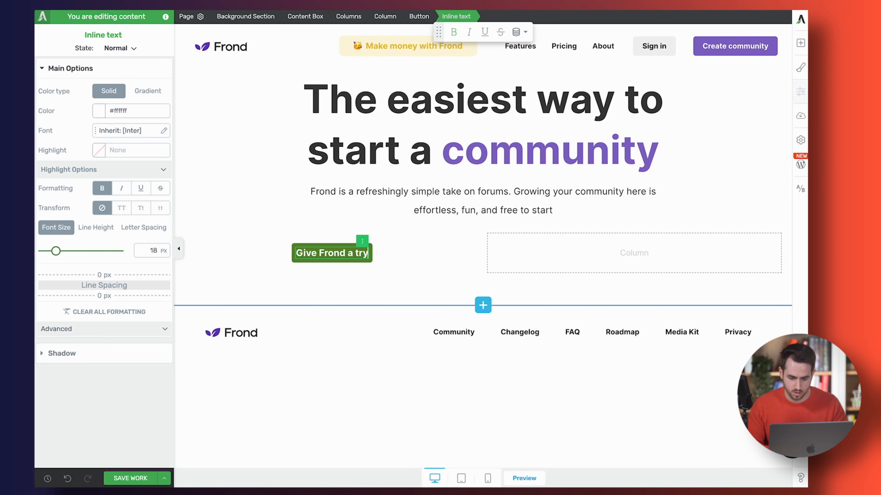
Step: Recolor the "Give Frond a try" button with the saved purple from My Colors
left_click(327, 245)
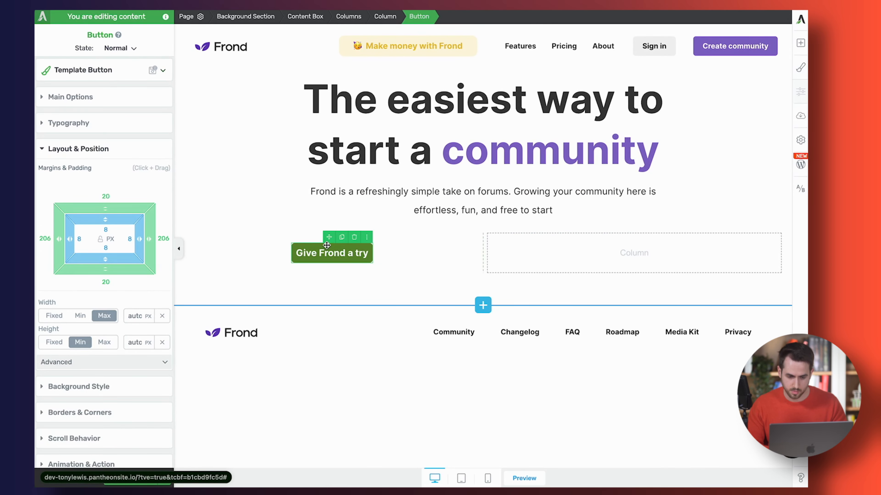
left_click(99, 102)
left_click(152, 123)
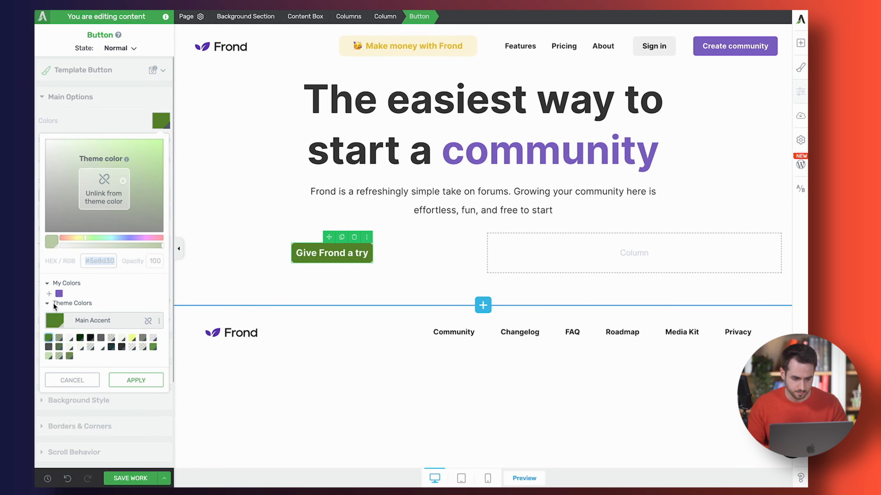
left_click(59, 295)
left_click(136, 381)
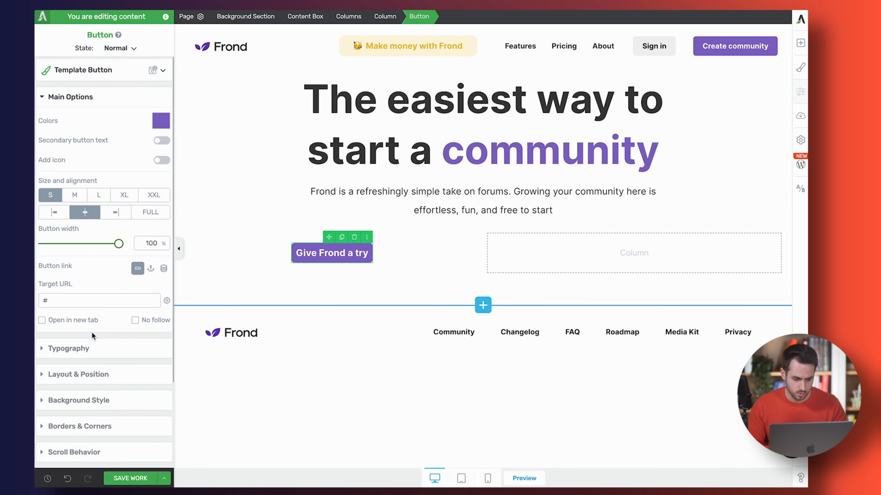
Step: Set the padding of the "Give Frond a try" button to 16 px on all four sides
left_click(96, 374)
left_click(113, 225)
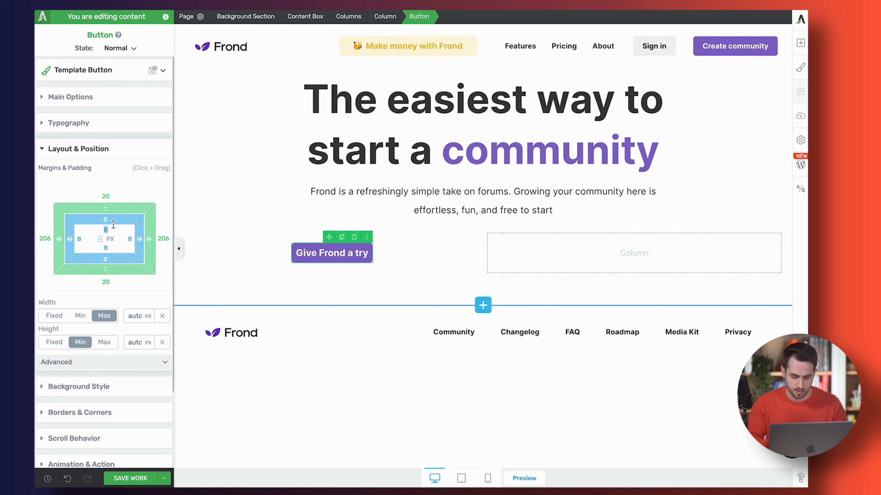
type("16")
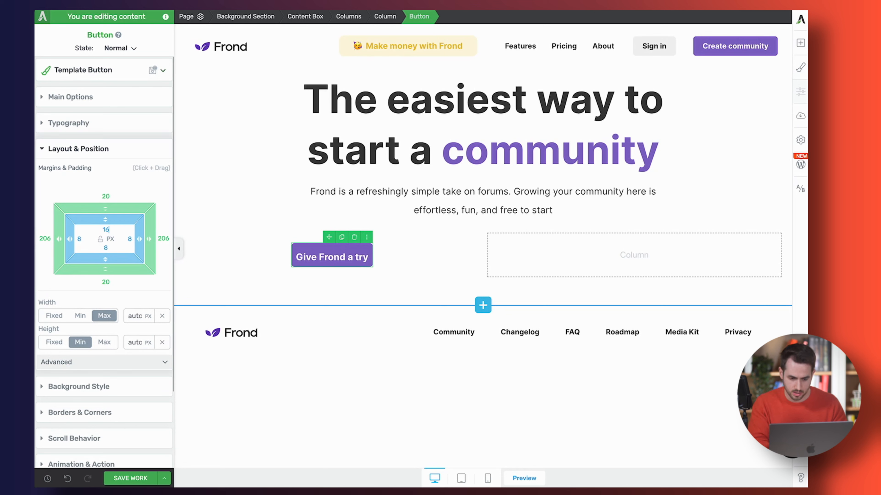
key("Tab")
type("16")
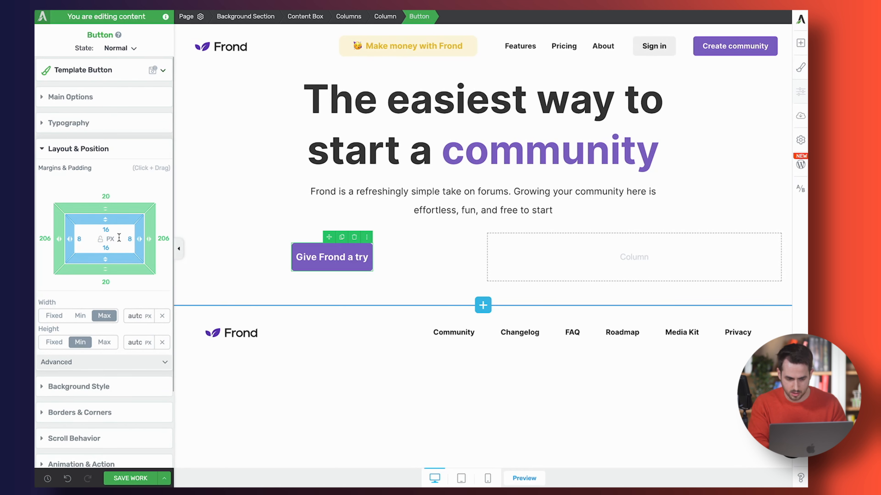
type("12")
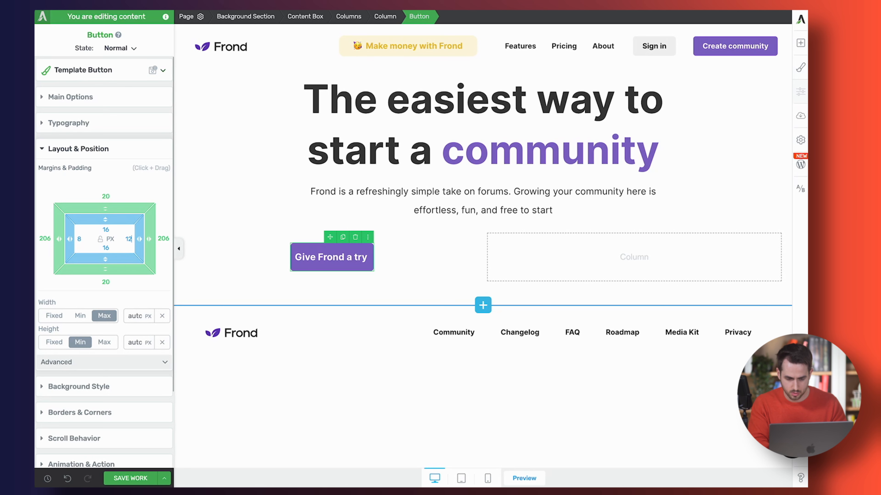
left_click(76, 239)
type("12")
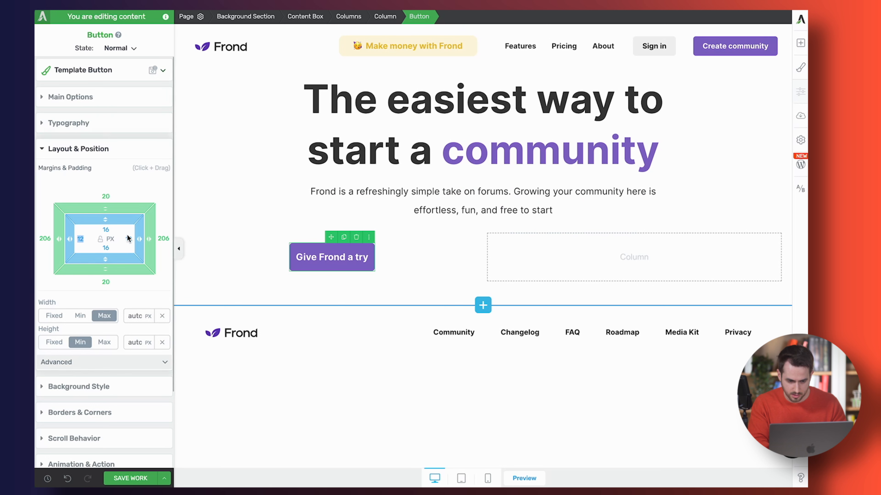
type("16")
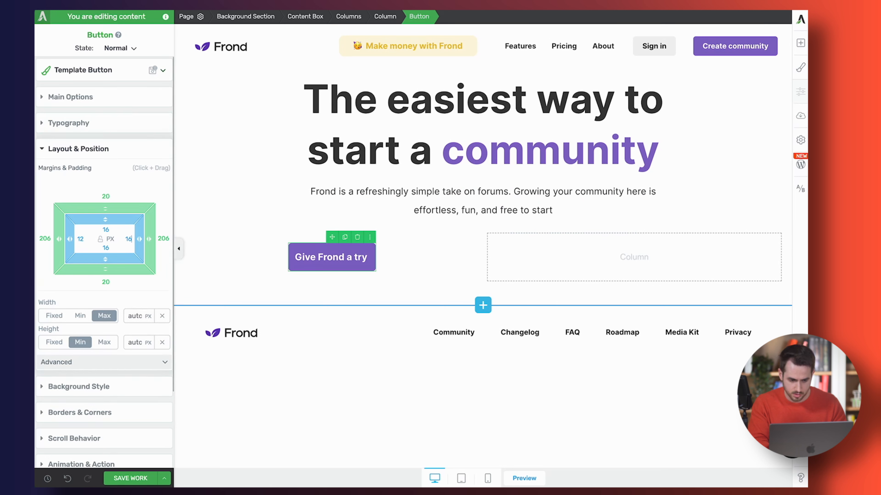
type("16")
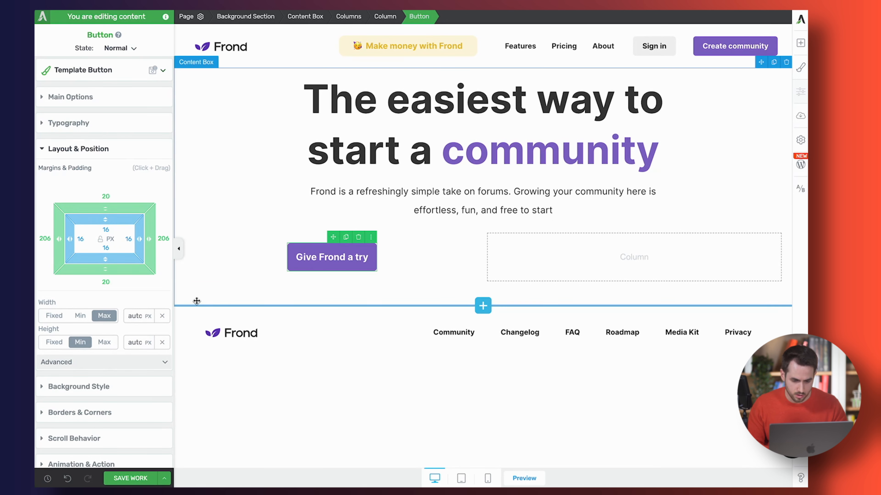
Step: Duplicate the "Give Frond a try" button into the second column and label the copy "Schedule a call with us"
left_click(346, 237)
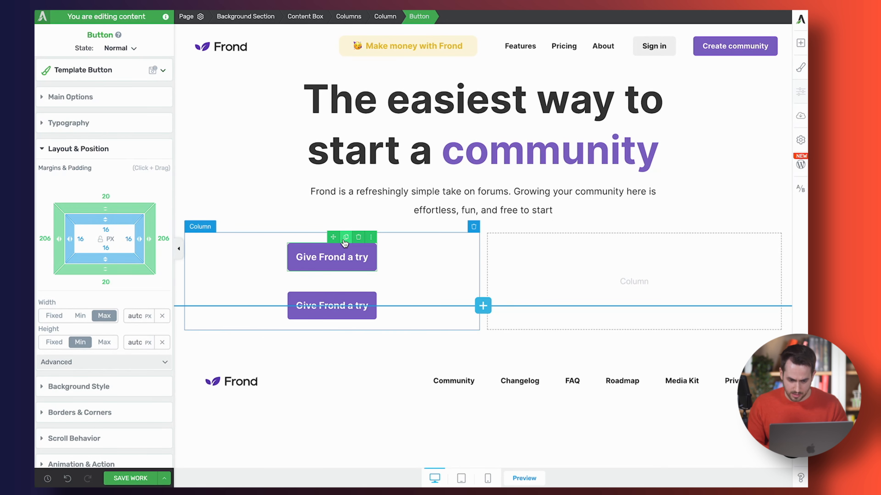
left_click_drag(333, 237, 668, 263)
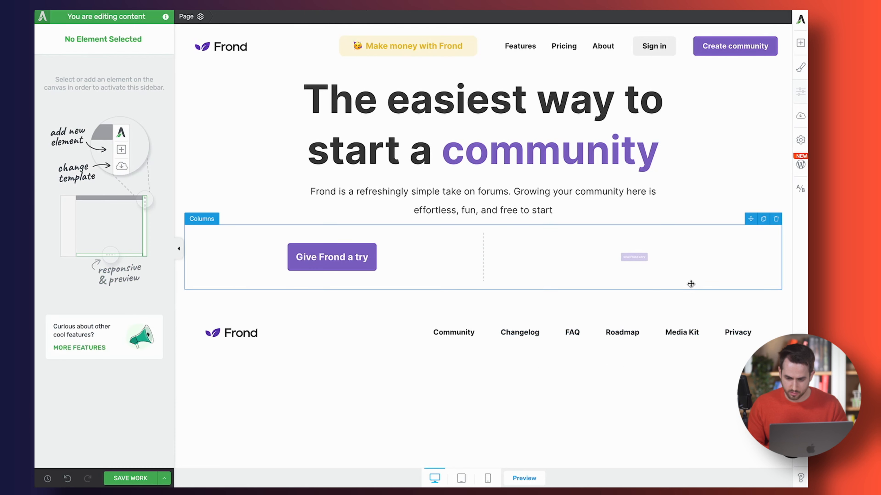
left_click(649, 257)
triple_click(648, 257)
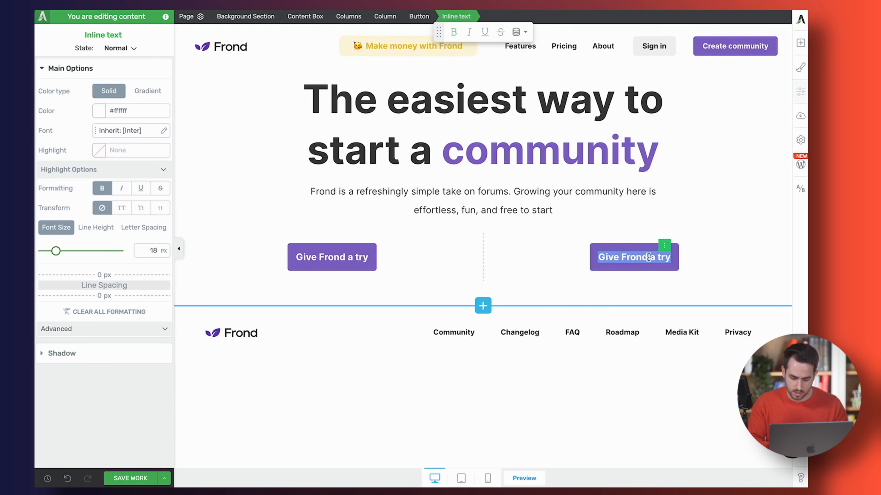
type("Schedule a call with us")
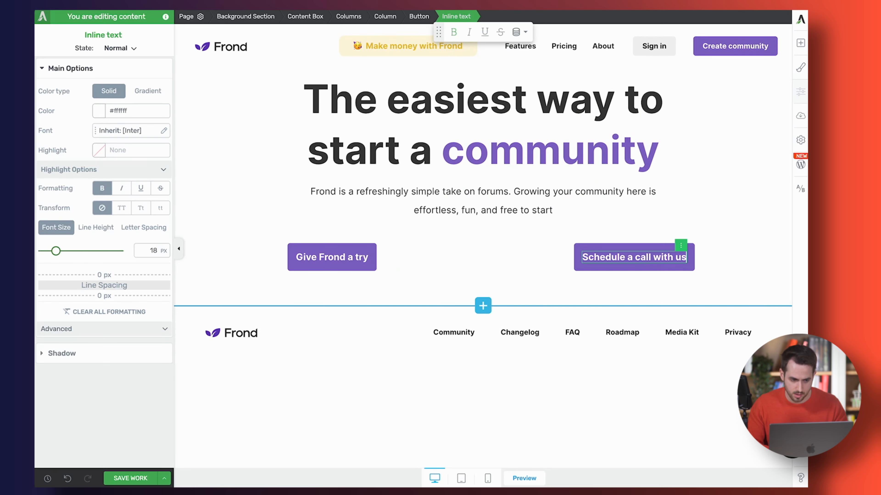
Step: Set the text color of the "Schedule a call with us" button label to the dark theme color #0c1115
triple_click(602, 257)
left_click(99, 111)
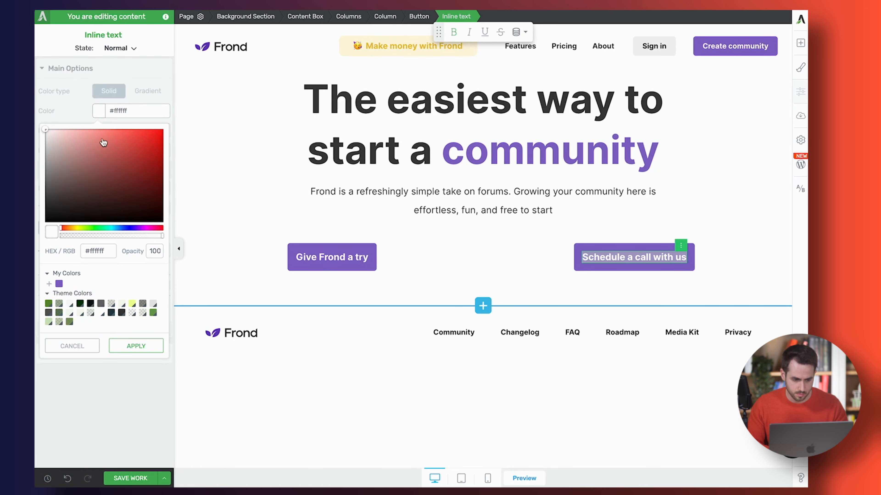
left_click(89, 303)
left_click(139, 369)
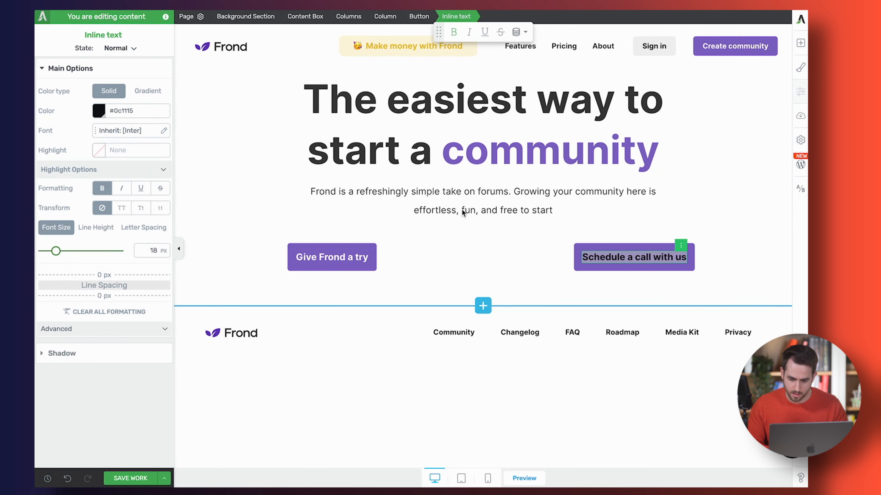
Step: Change the background of the "Schedule a call with us" button to the white "Light elements" theme color
left_click(576, 260)
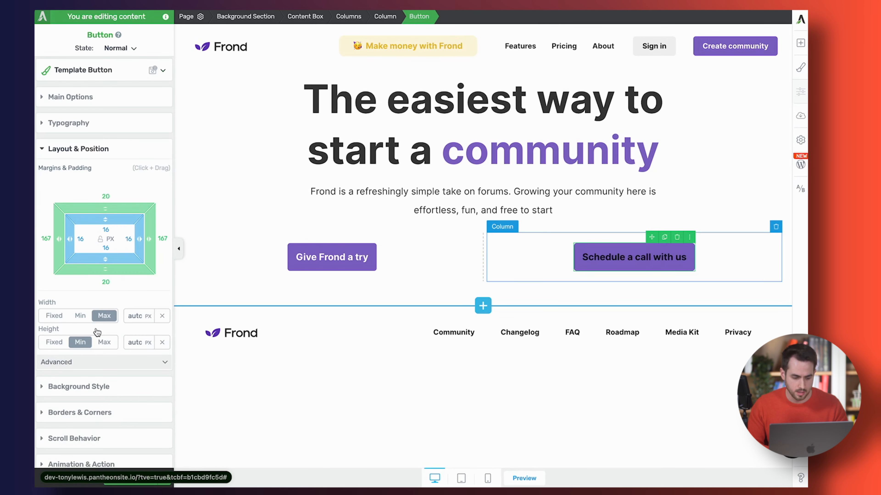
scroll(94, 312, "down", 3)
left_click(88, 298)
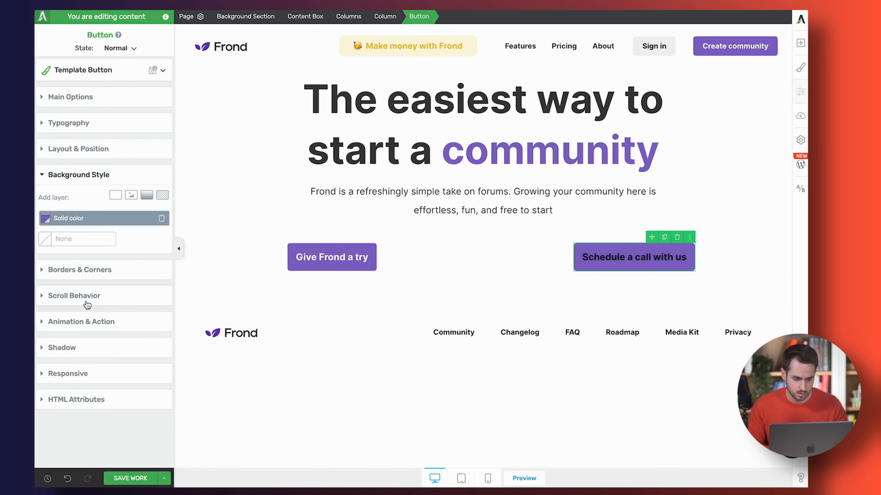
left_click(71, 225)
left_click(81, 423)
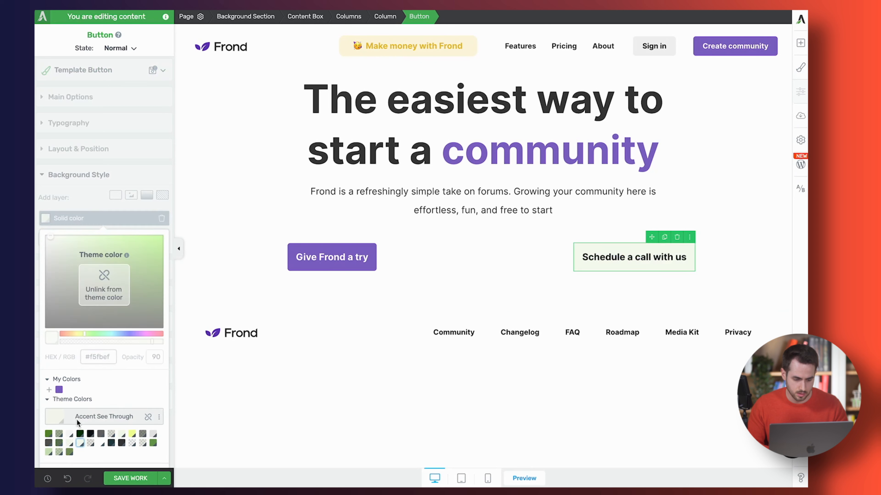
scroll(148, 442, "down", 1)
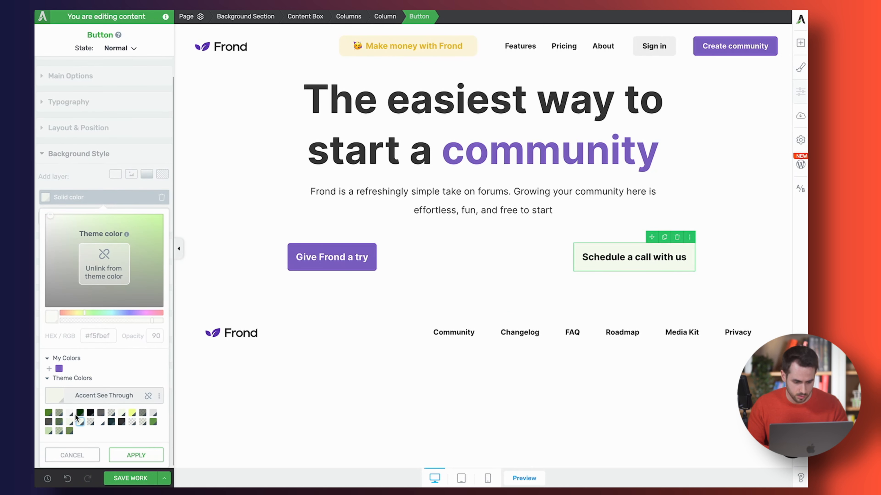
left_click(101, 422)
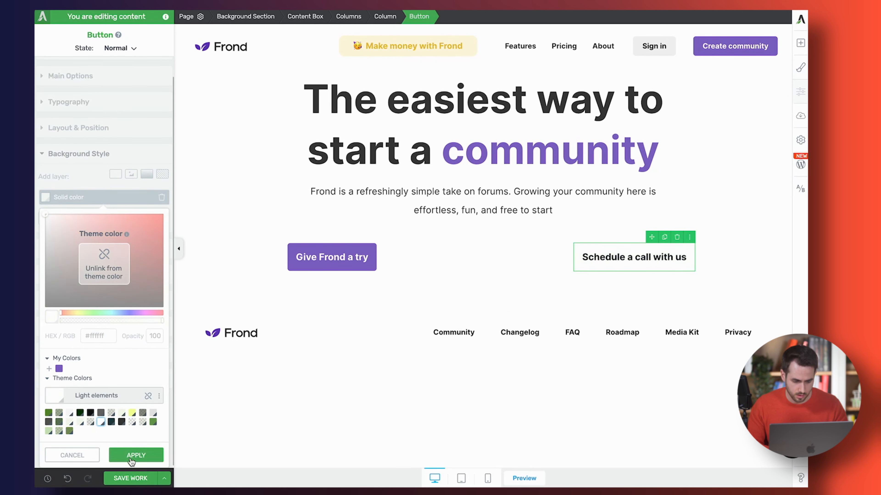
left_click(133, 456)
Step: Give the "Schedule a call with us" button a 1 px solid border in the "Dark elements" theme color
left_click(109, 276)
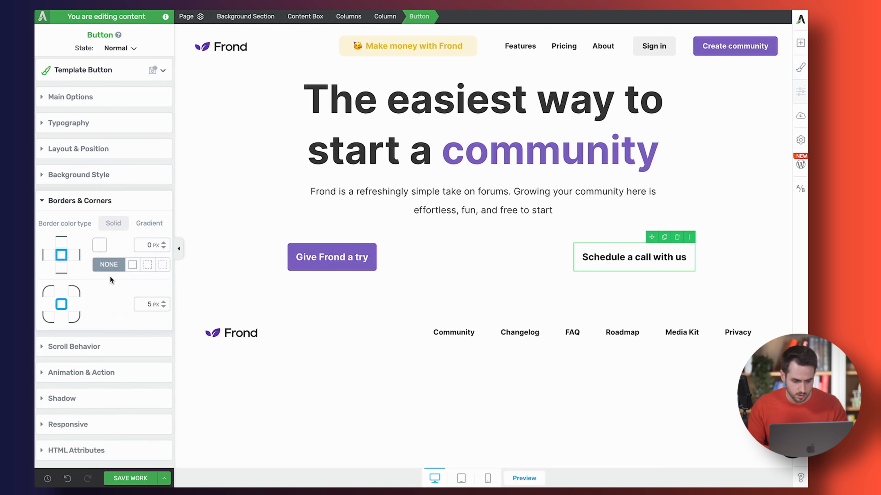
left_click(105, 252)
scroll(101, 345, "down", 1)
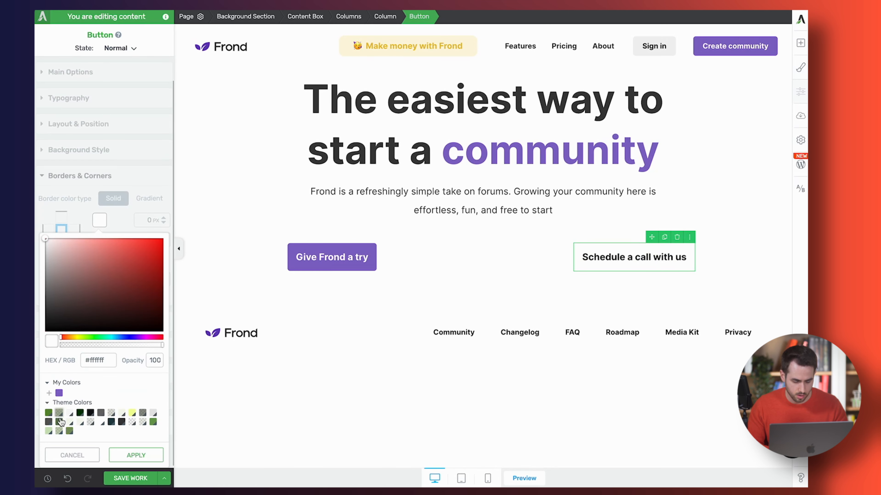
left_click(90, 412)
scroll(148, 451, "down", 1)
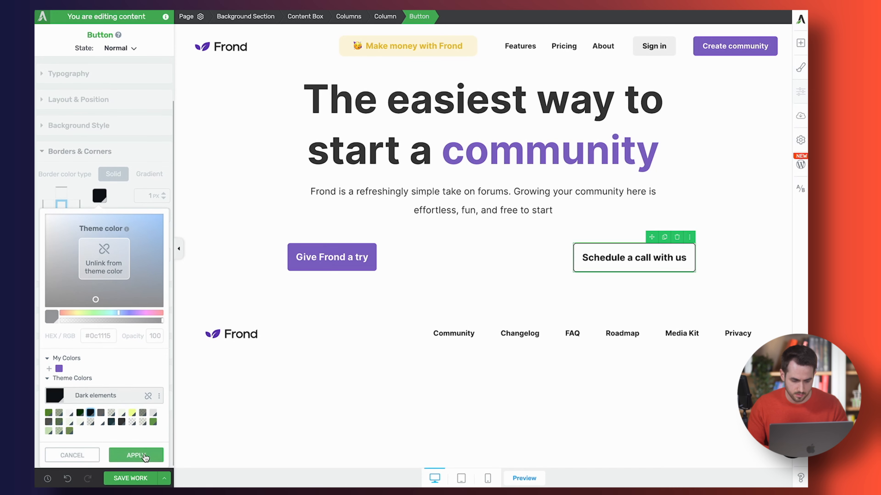
left_click(144, 455)
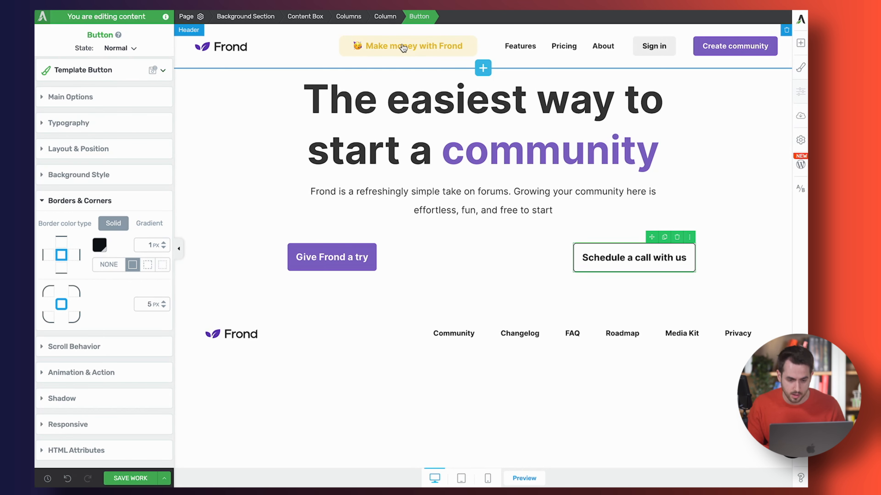
Step: Limit the columns element holding both buttons to a maximum width of 525 px and align it to the center
left_click(359, 18)
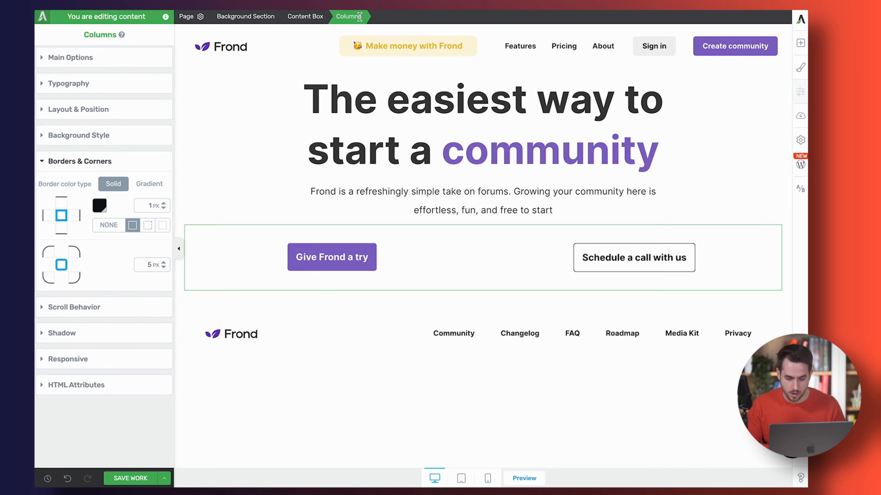
left_click(122, 118)
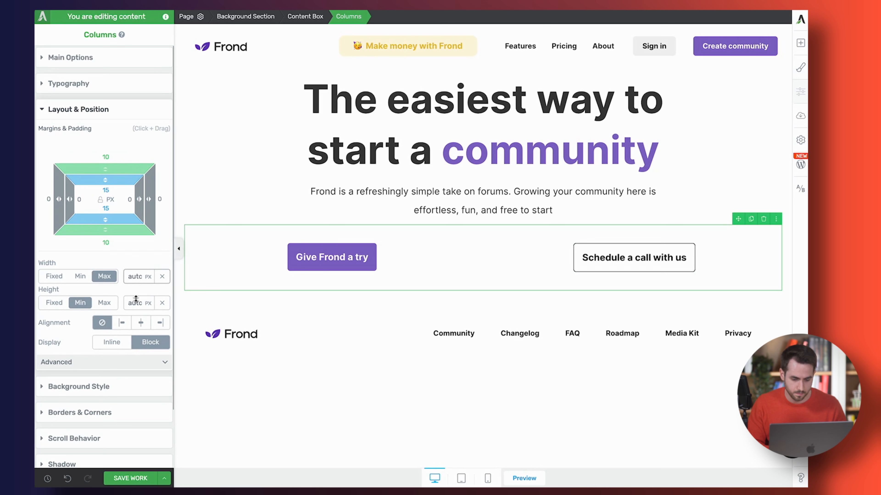
left_click_drag(136, 299, 123, 493)
left_click_drag(133, 302, 112, 353)
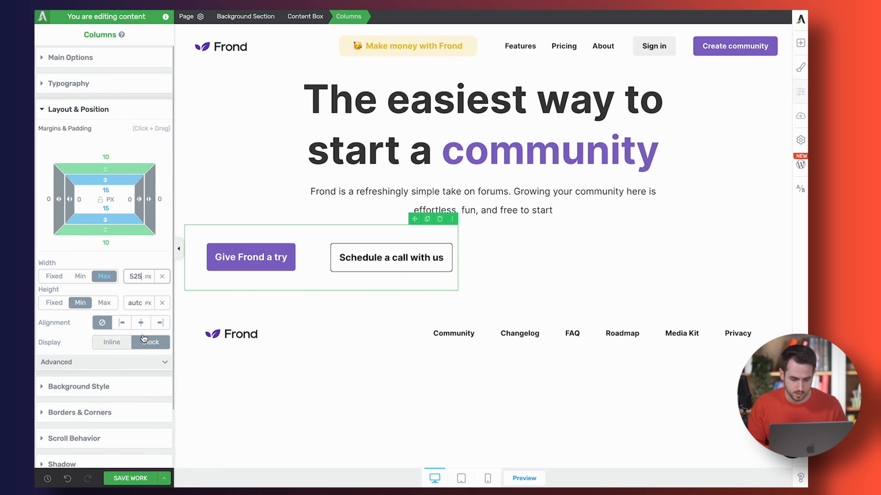
left_click(141, 323)
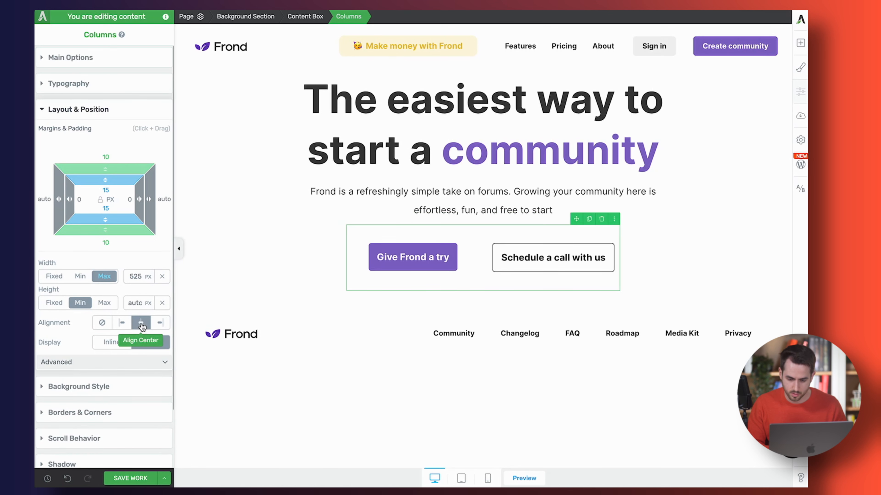
Step: Set the hero background section's minimum height to 657 px and center its content vertically
left_click(293, 252)
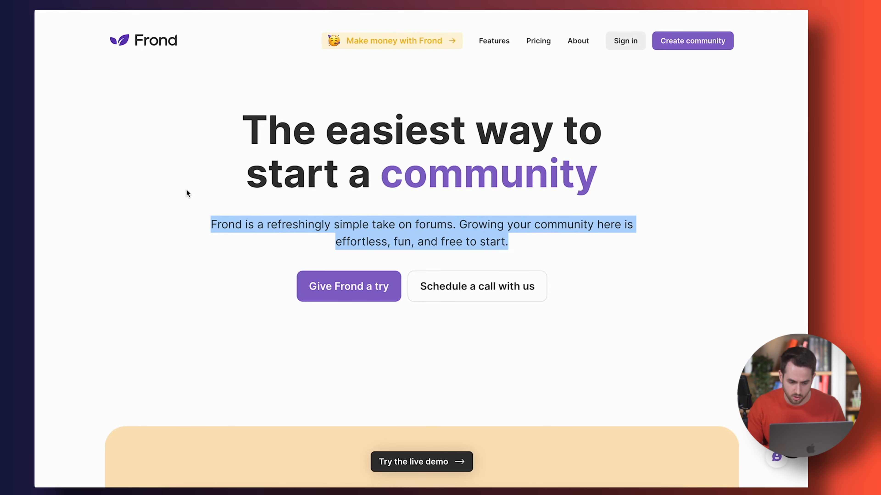
left_click(187, 190)
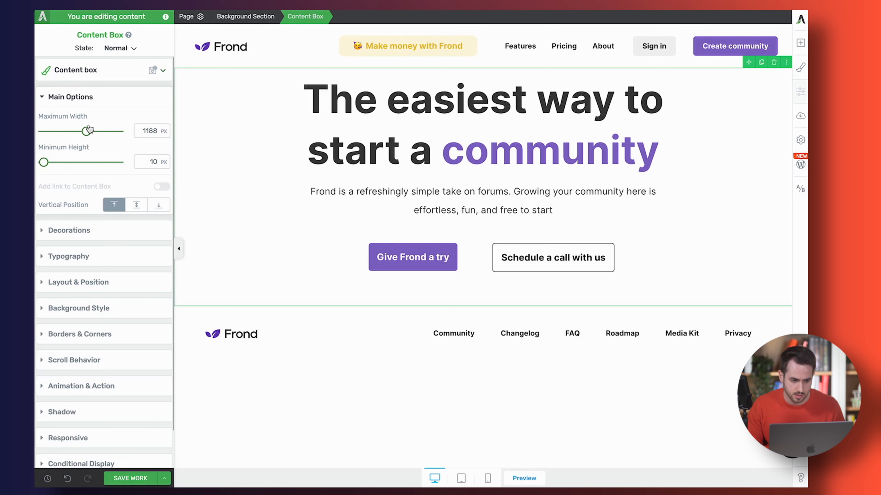
left_click(245, 17)
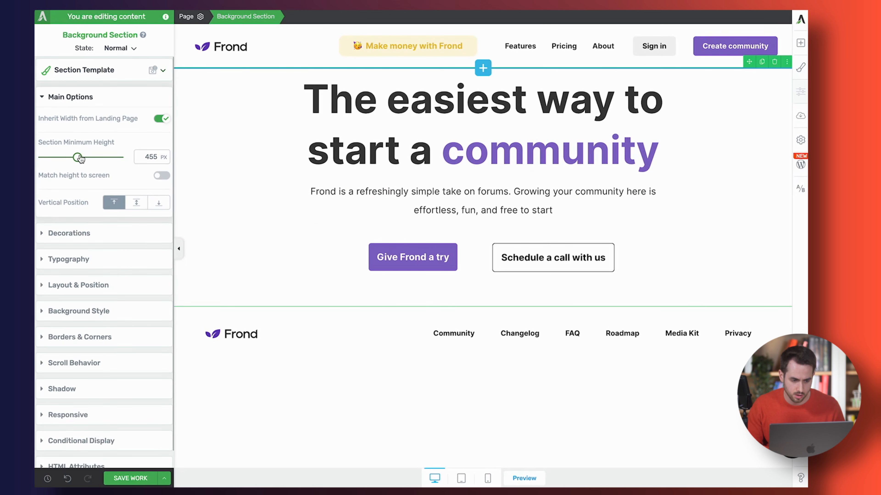
left_click_drag(84, 158, 100, 158)
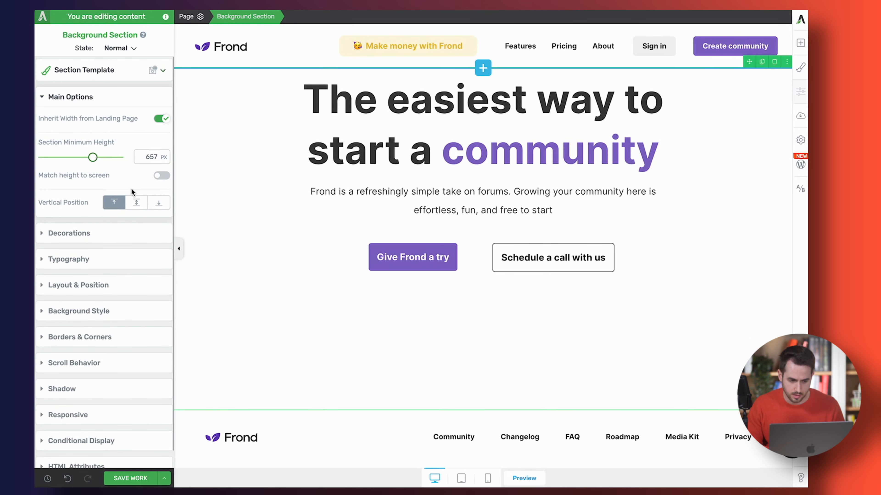
left_click(137, 204)
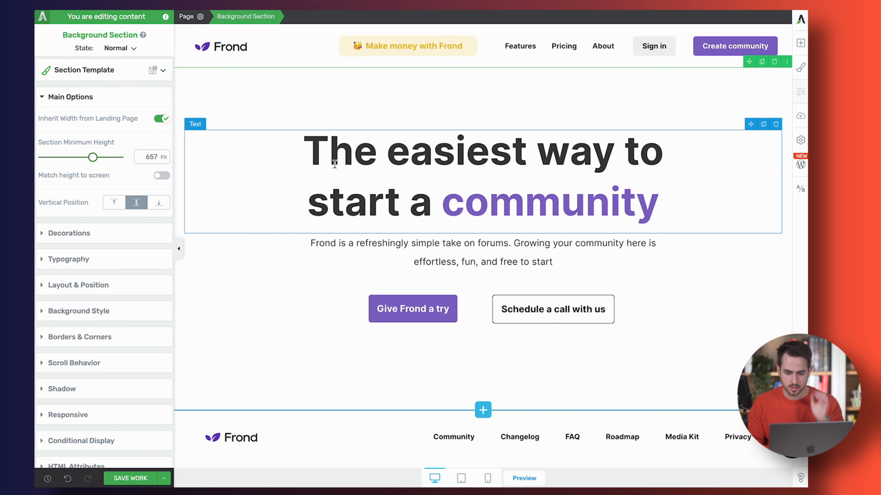
Step: Set the font size of the whole description paragraph under the headline to 22 px
left_click(179, 255)
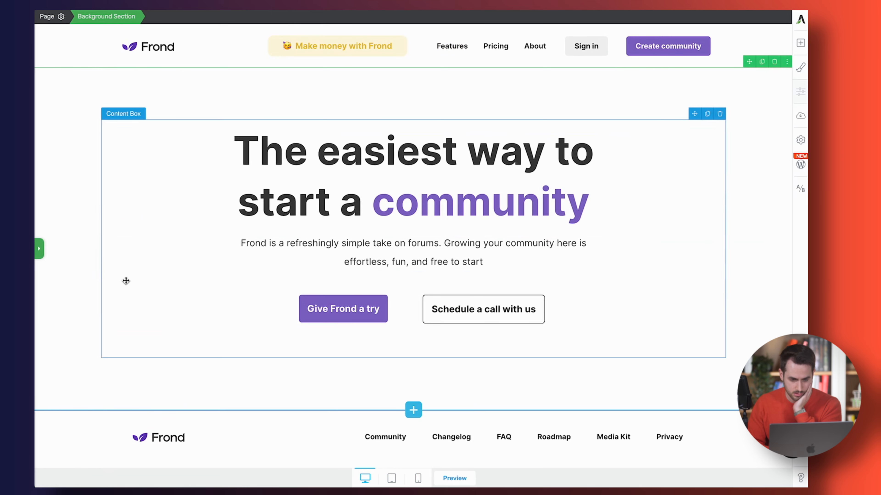
triple_click(377, 182)
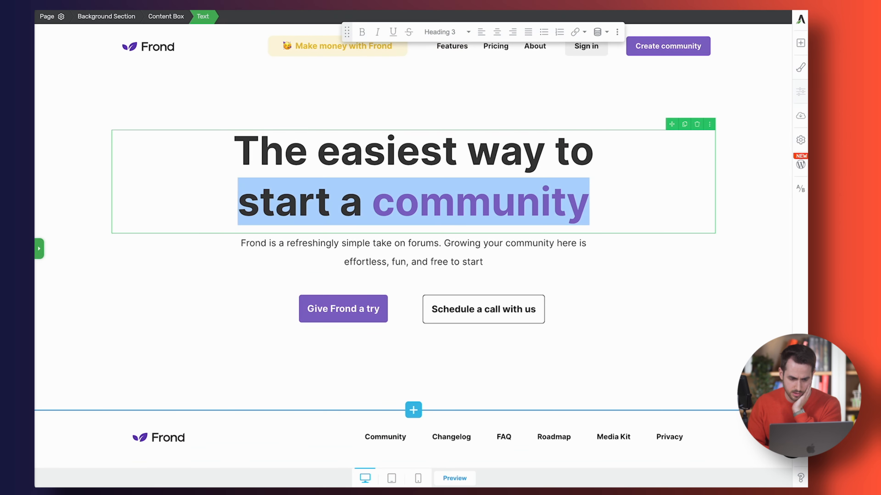
left_click(313, 245)
triple_click(313, 245)
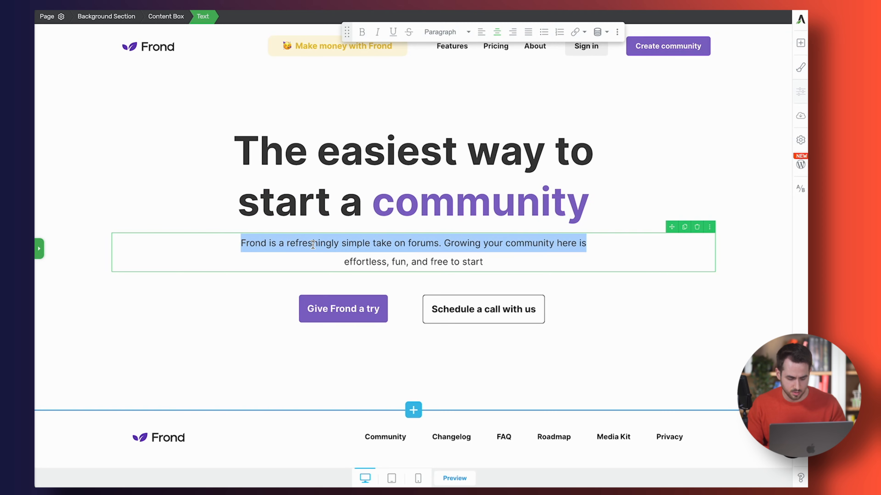
key("super+a")
left_click(41, 250)
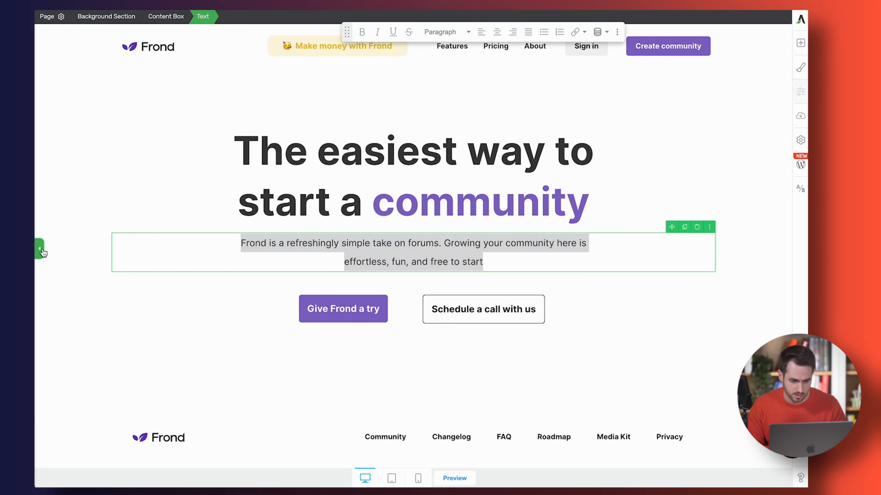
type("0")
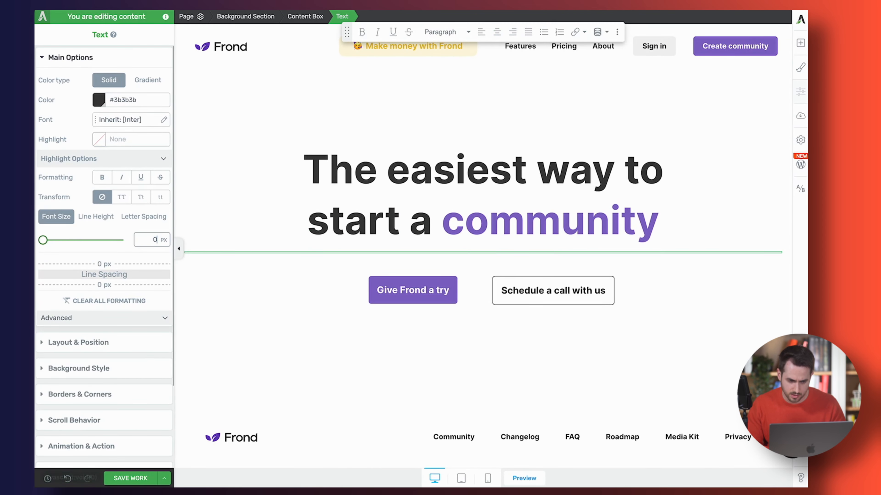
type("22")
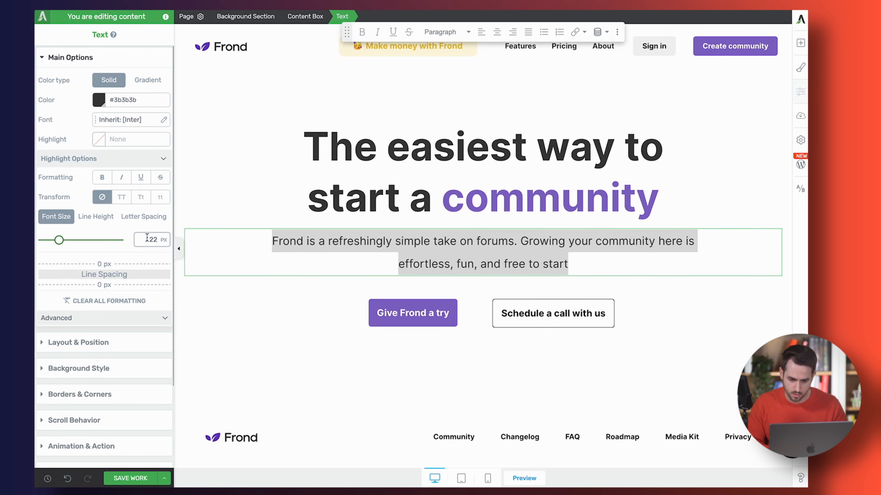
left_click(257, 308)
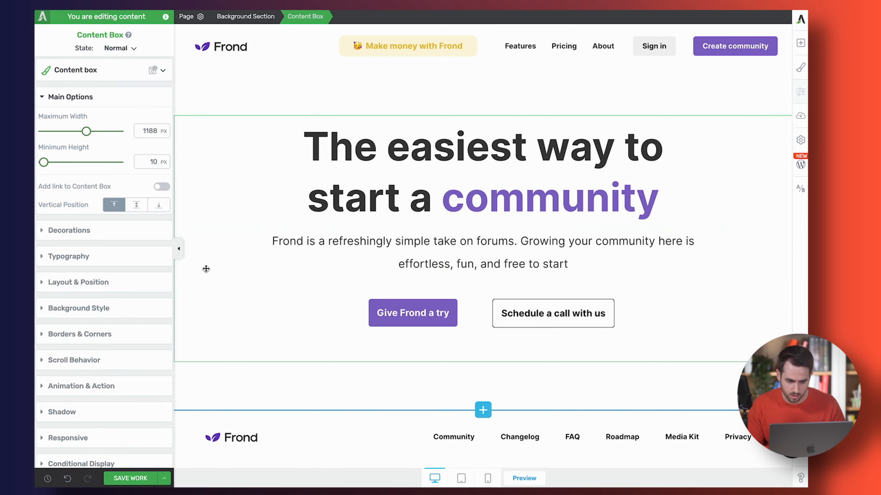
Step: Set the corner radius of the "Give Frond a try" button to 10 px
left_click(179, 253)
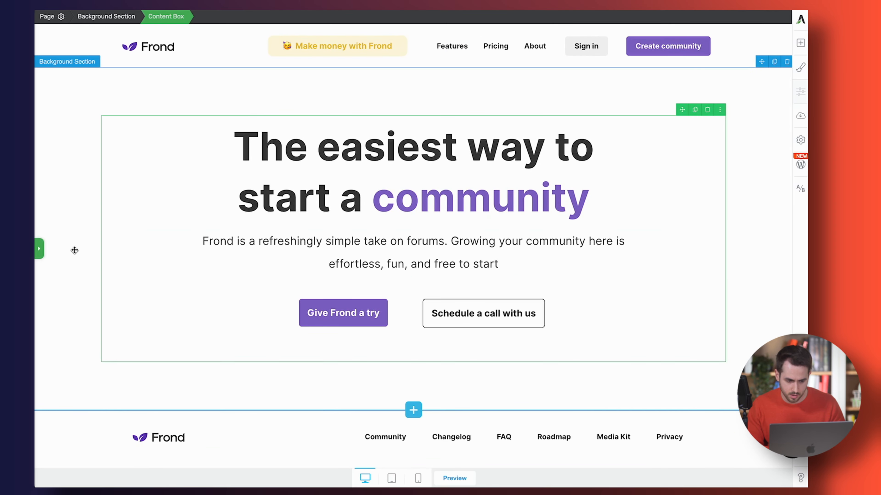
left_click(41, 248)
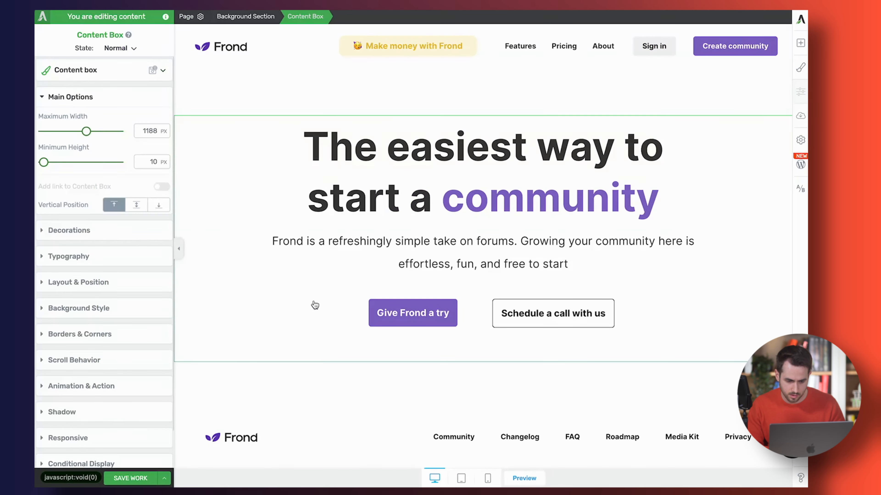
left_click(382, 317)
left_click(106, 426)
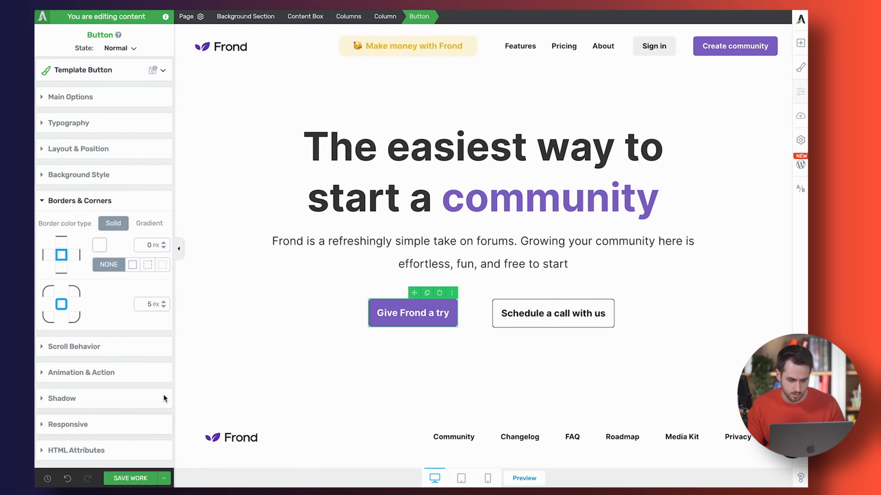
left_click(147, 303)
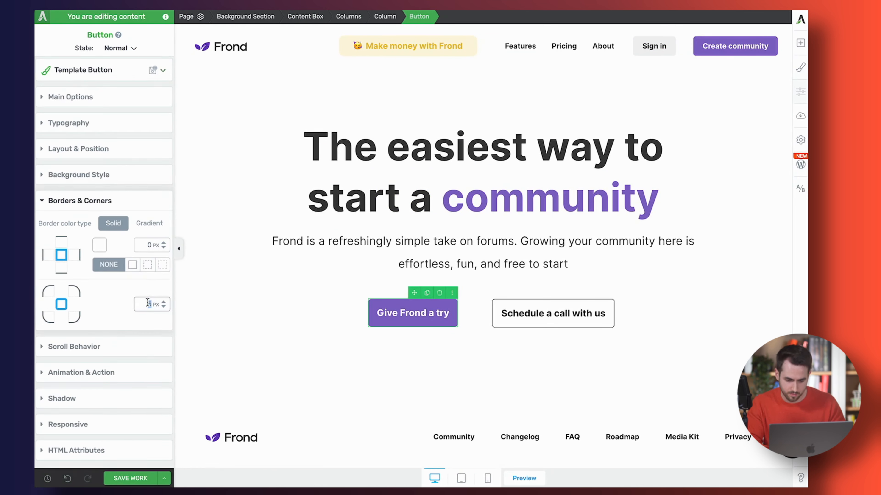
type("20")
key("BackSpace")
key("BackSpace")
type("0")
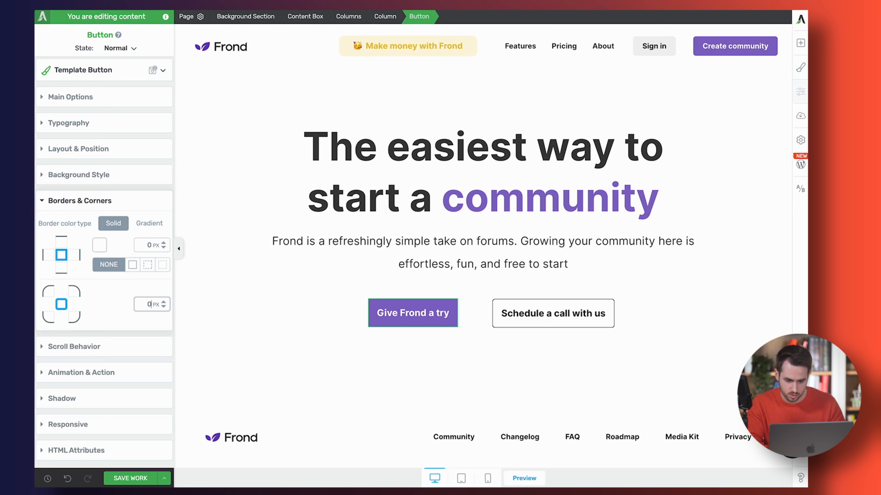
Step: Change the corner radius of the "Schedule a call with us" button to match the "Give Frond a try" button
left_click(501, 323)
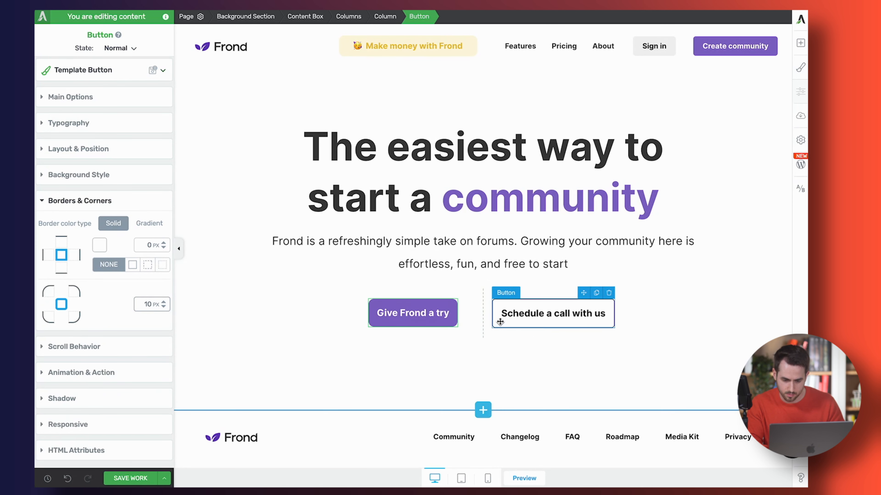
double_click(149, 304)
type("1")
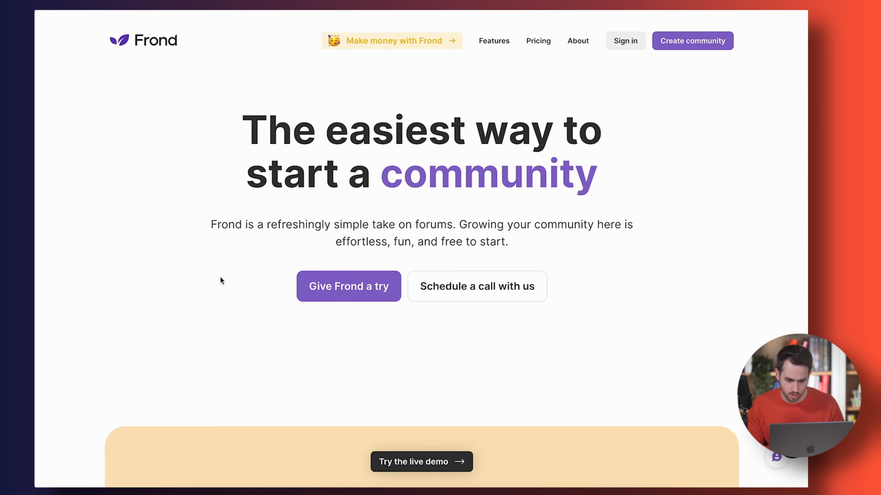
Step: Examine the layout of the live demo section on the original Frond homepage, including its container, button and app screenshot
scroll(220, 277, "down", 6)
scroll(221, 279, "up", 2)
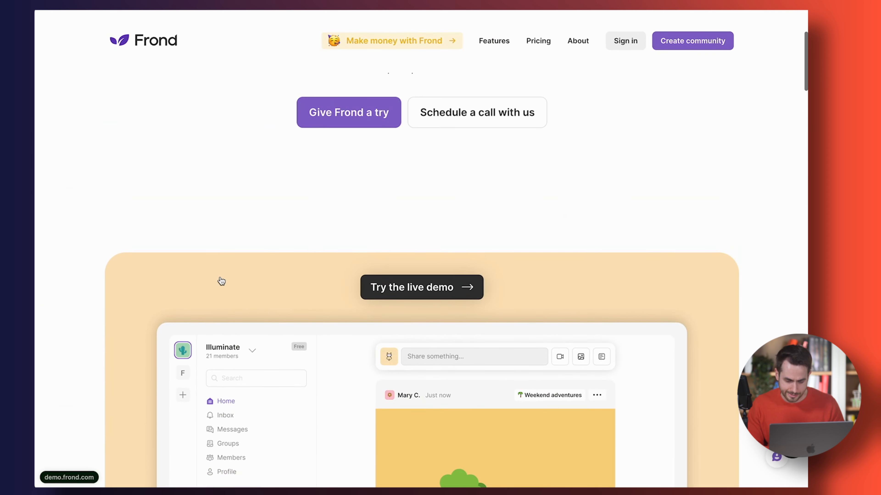
scroll(220, 280, "down", 4)
scroll(221, 281, "down", 3)
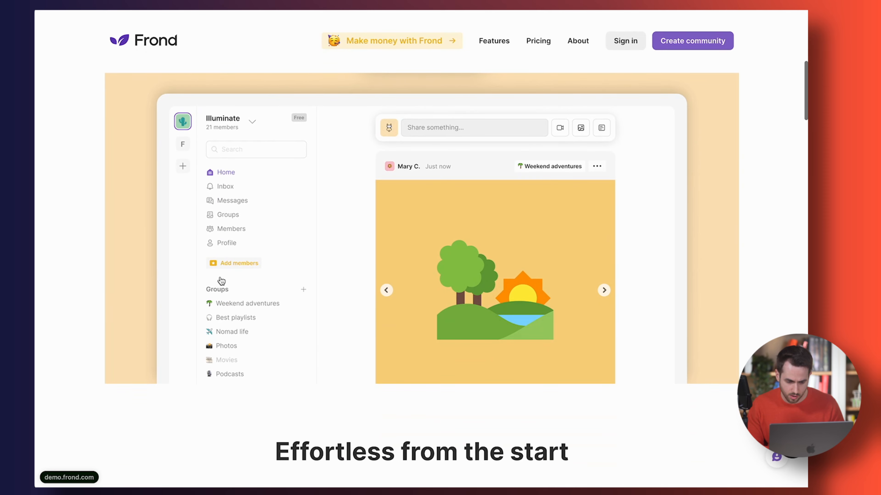
scroll(222, 281, "up", 3)
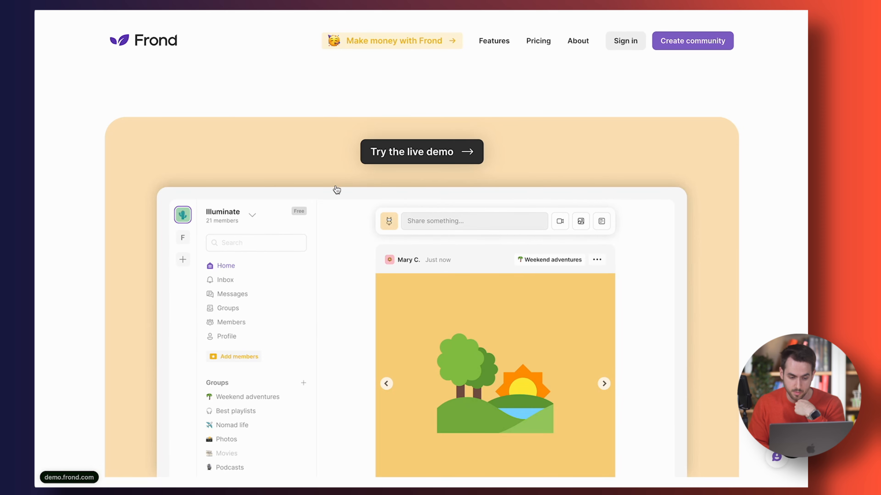
scroll(119, 248, "down", 3)
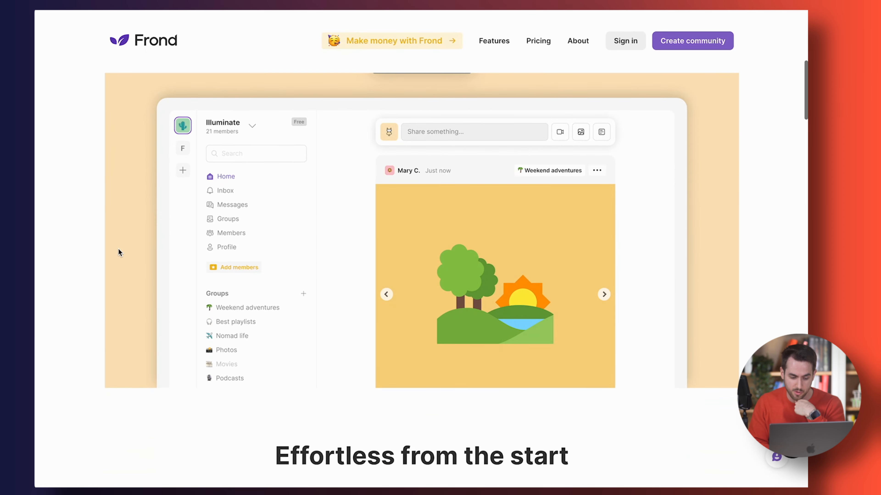
scroll(119, 248, "up", 3)
scroll(118, 249, "down", 2)
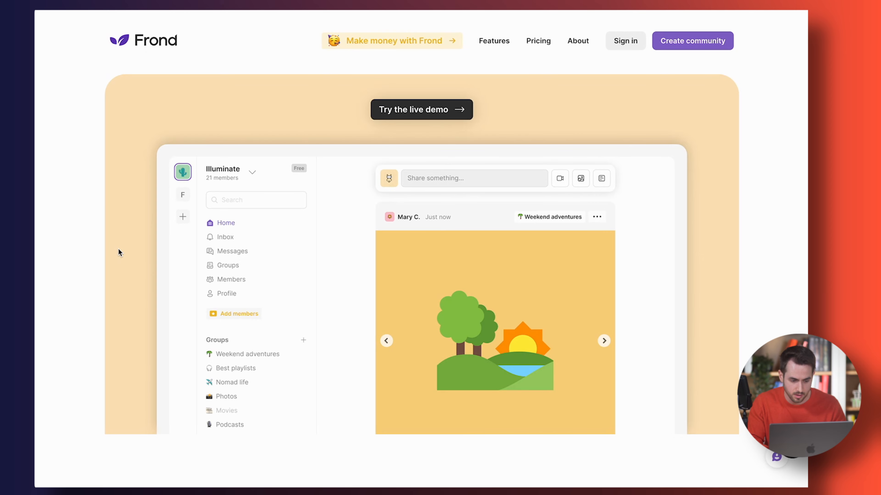
Step: Sample the live demo section's beige background colour, #f9e5c0, and switch back to the Thrive Architect page
key("shift+super+c")
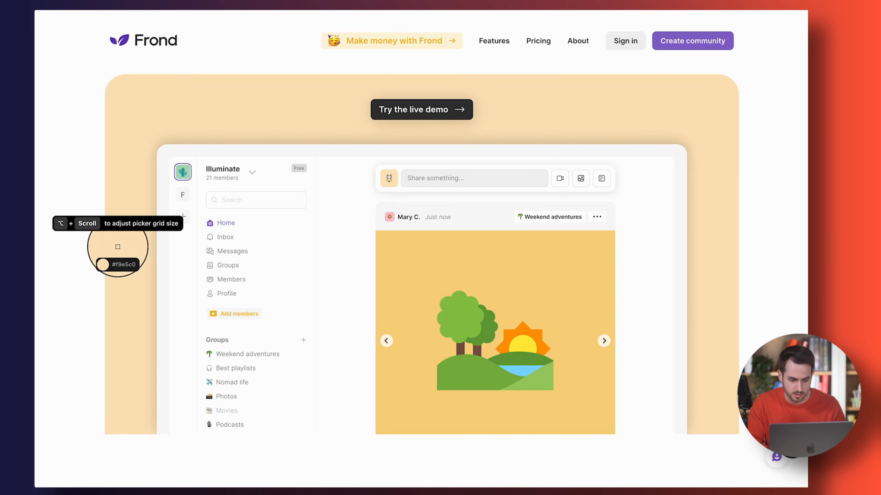
left_click(118, 247)
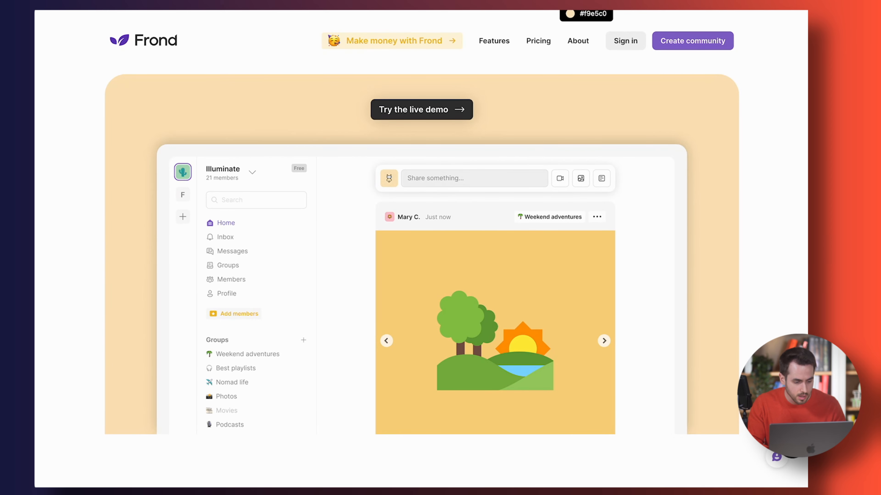
key("ctrl+Tab")
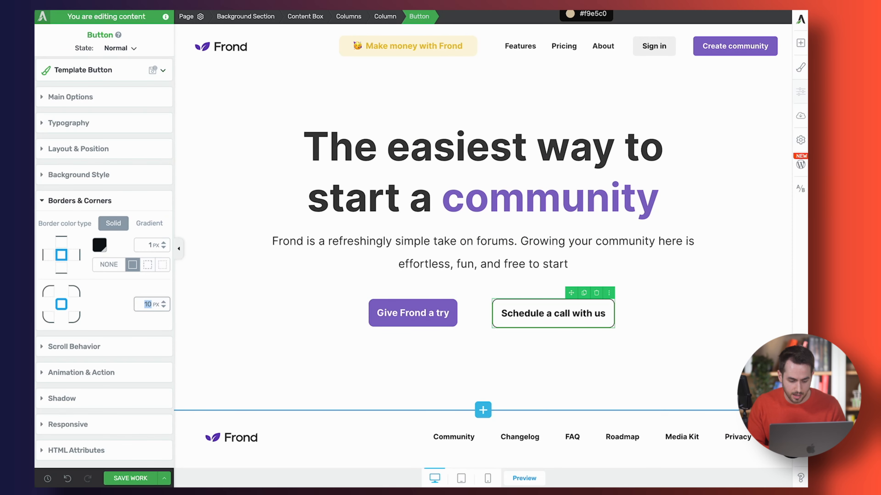
Step: Add a content box below the two hero buttons and save the page
left_click(801, 44)
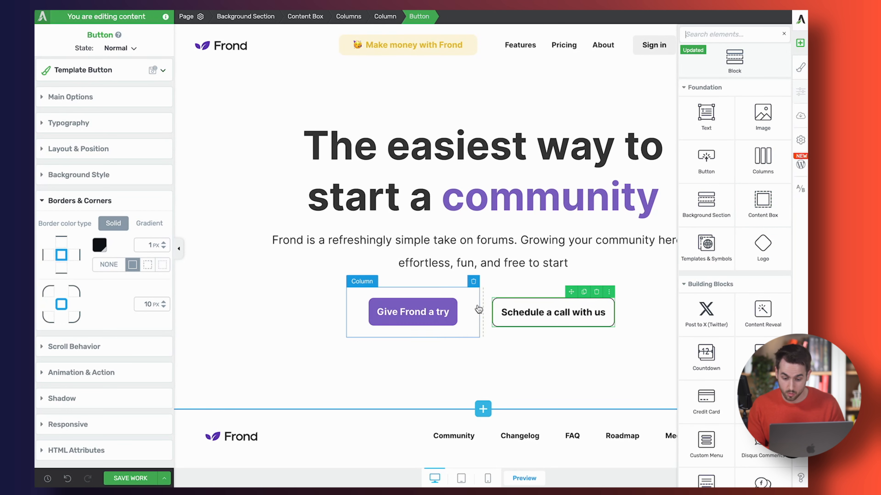
left_click_drag(763, 194, 510, 347)
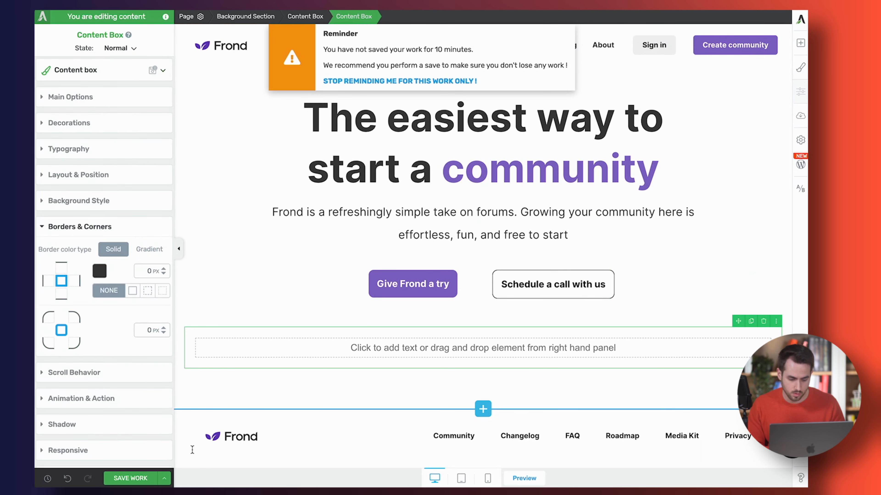
left_click(118, 480)
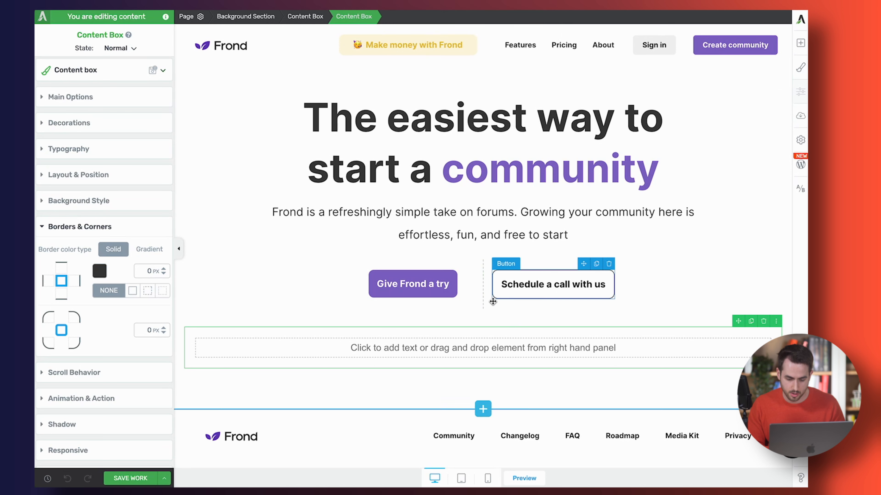
Step: Set the new content box's corner radius to 10 px and its background colour to #f9e5c0
scroll(76, 397, "down", 2)
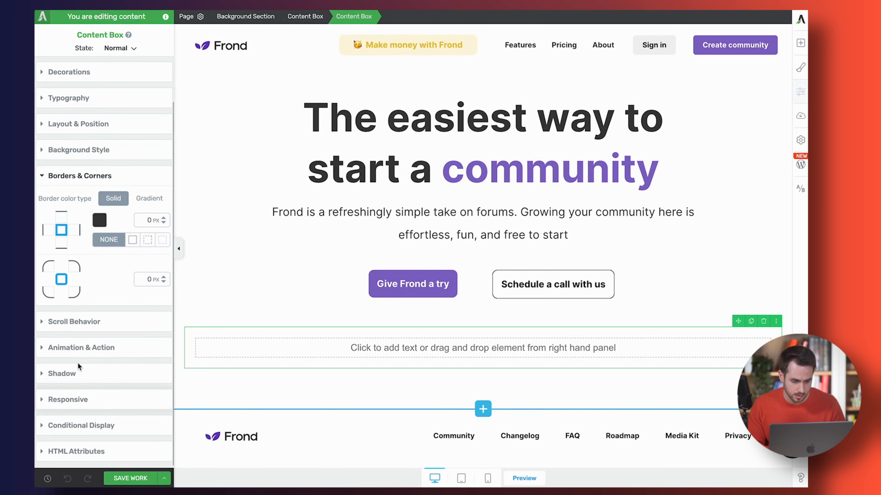
type("1")
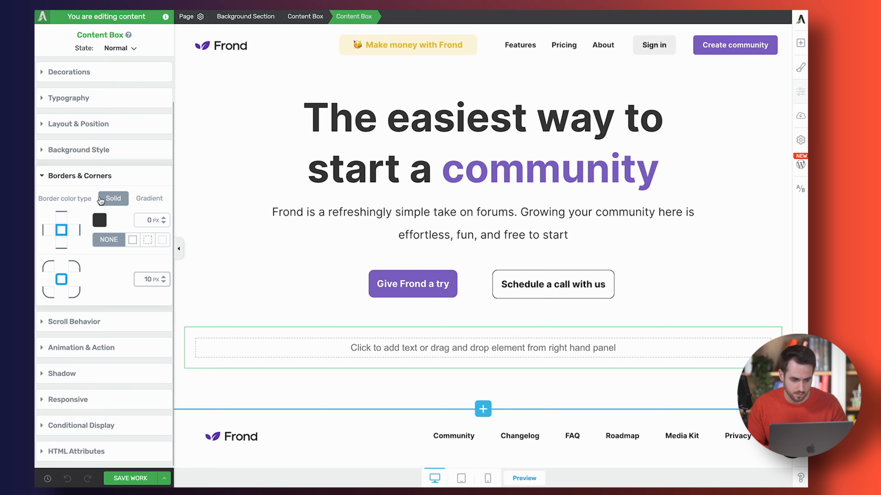
left_click(112, 142)
left_click(48, 268)
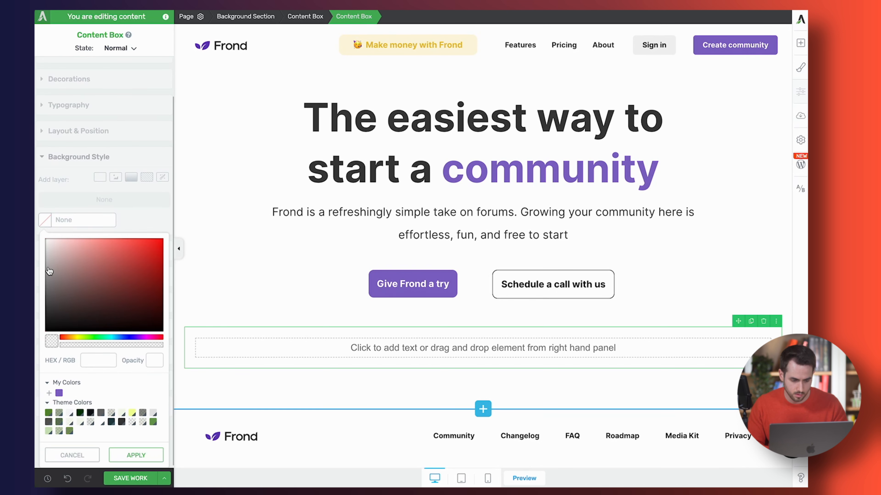
left_click(103, 359)
type("#f9e5c0")
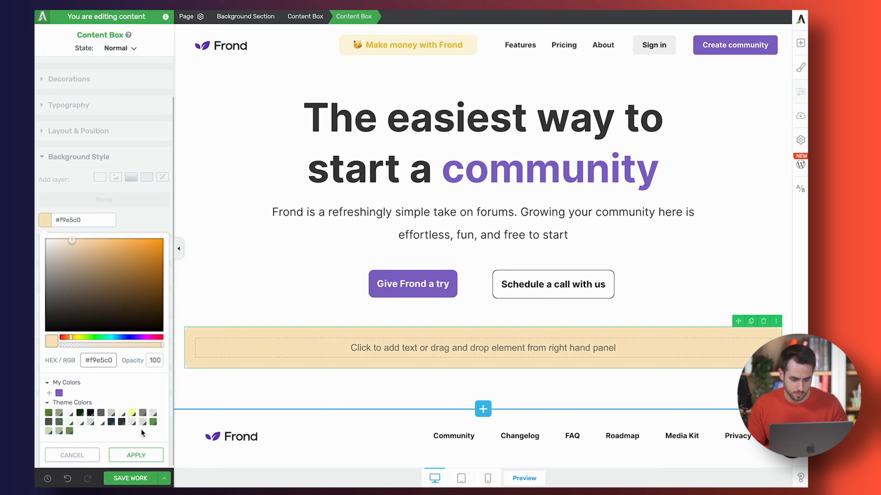
left_click(136, 455)
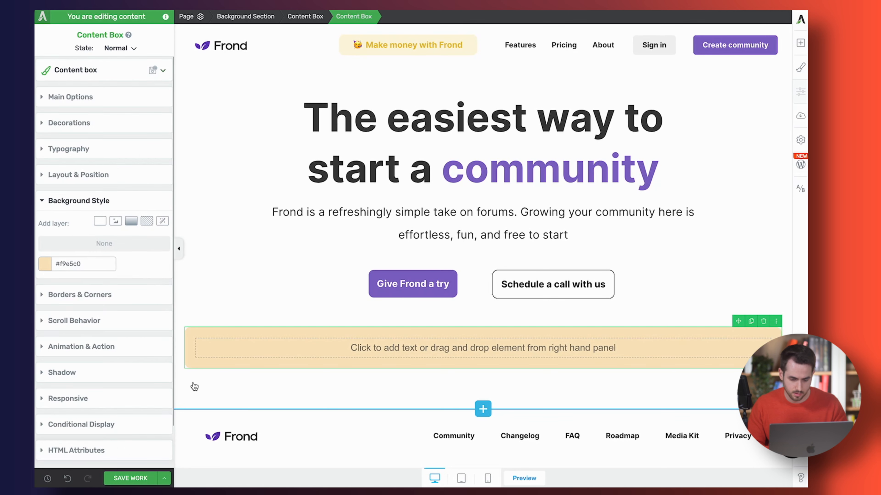
Step: Add an image element inside the beige content box and insert the Illuminate app screenshot from the media library
left_click(796, 44)
type("im")
left_click_drag(706, 80, 424, 345)
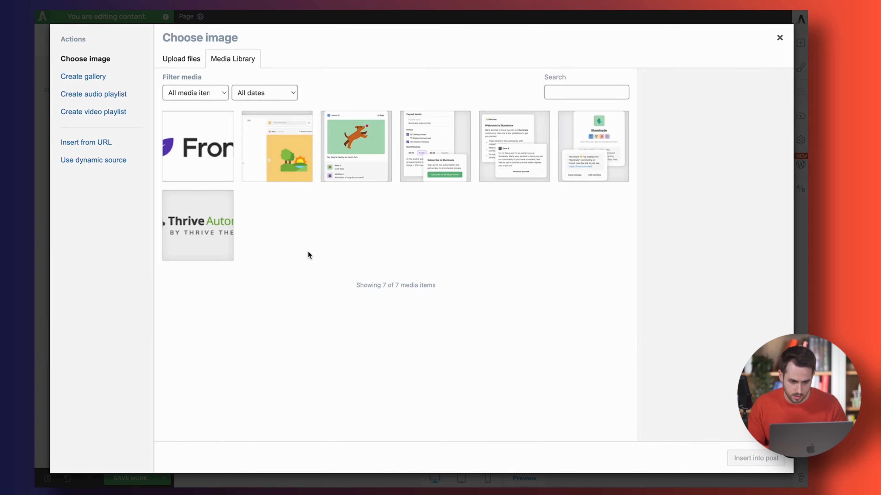
left_click(265, 179)
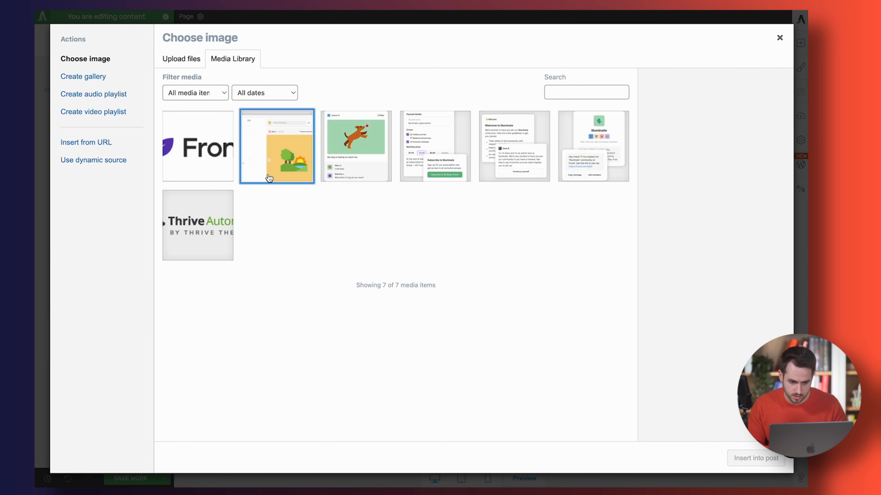
left_click(750, 464)
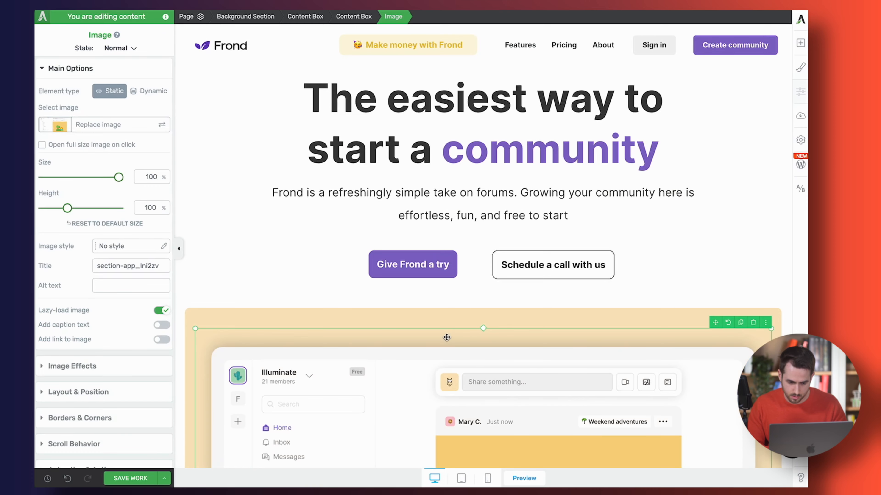
scroll(447, 337, "down", 6)
scroll(446, 337, "down", 1)
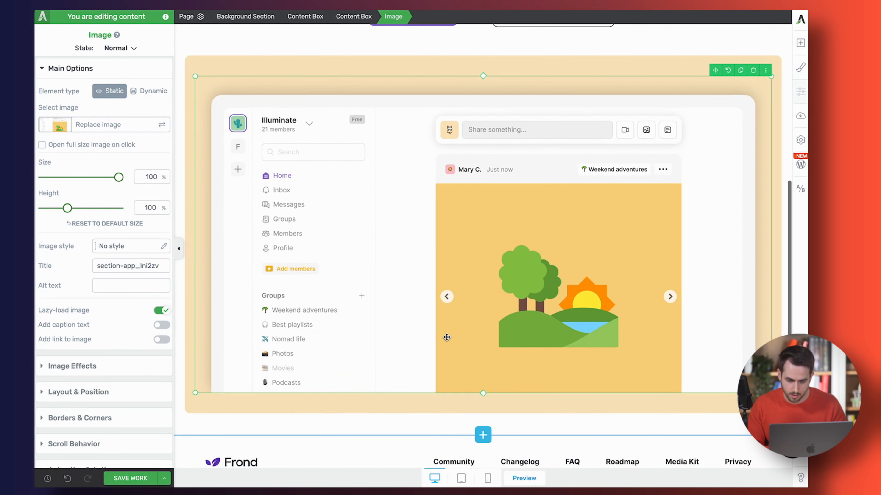
left_click(800, 43)
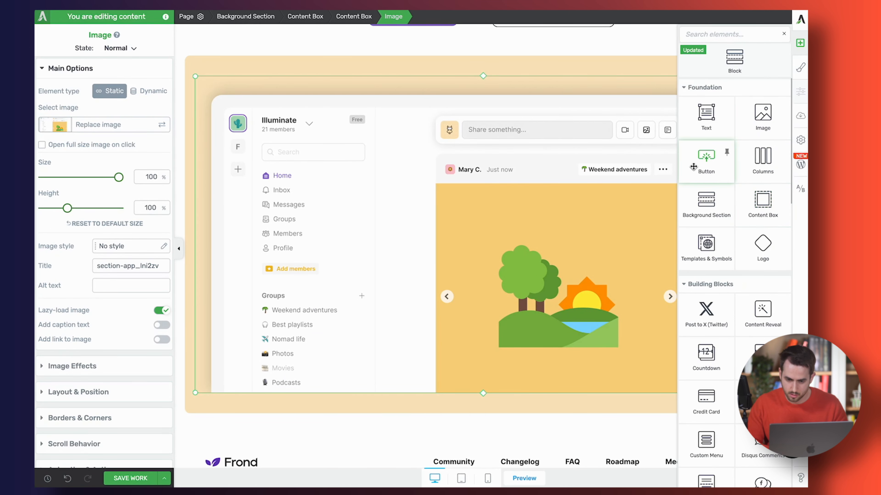
left_click_drag(705, 166, 648, 145)
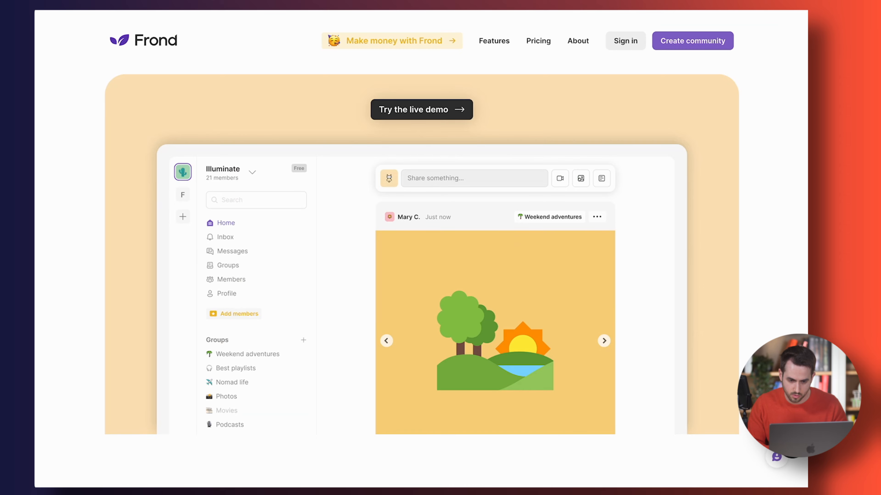
scroll(242, 246, "up", 5)
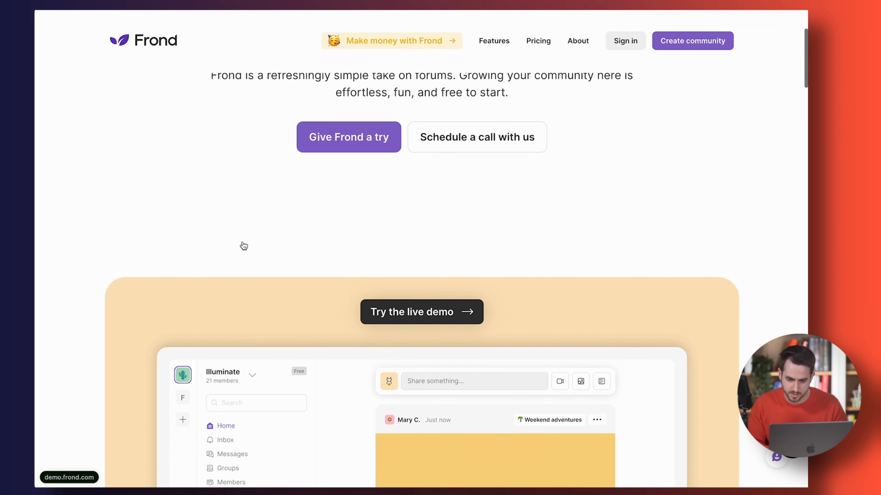
scroll(243, 245, "down", 2)
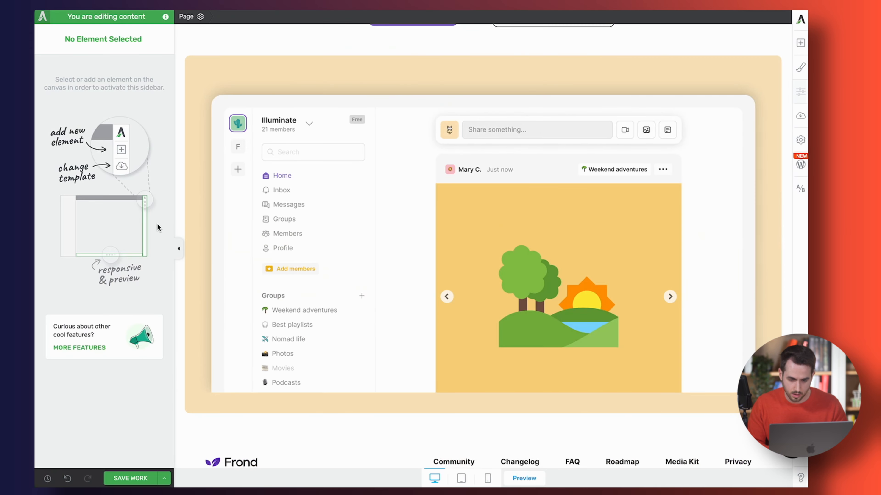
Step: Duplicate the "Give Frond a try" button and move one copy into the beige content box above the app screenshot
scroll(364, 205, "up", 7)
scroll(363, 204, "down", 2)
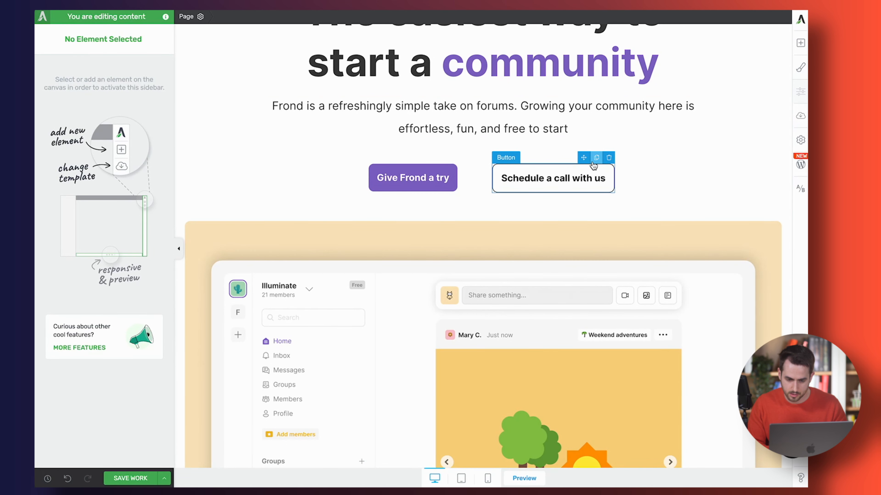
left_click(439, 157)
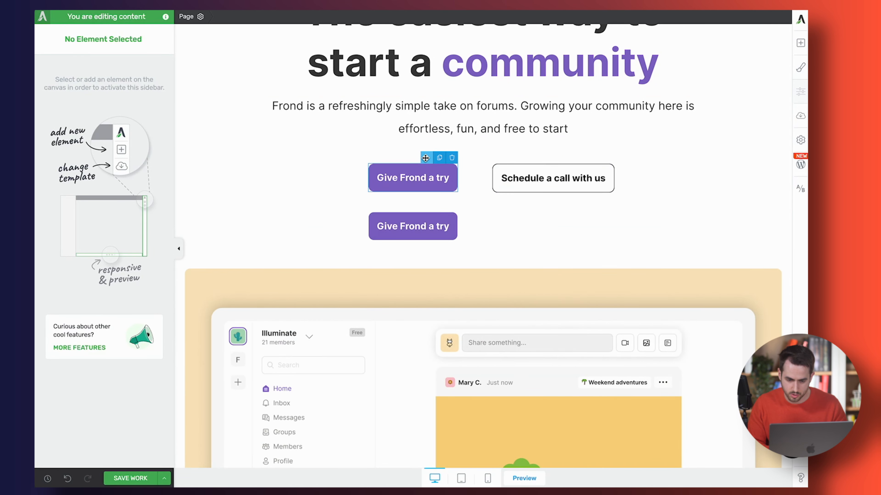
left_click_drag(427, 158, 444, 310)
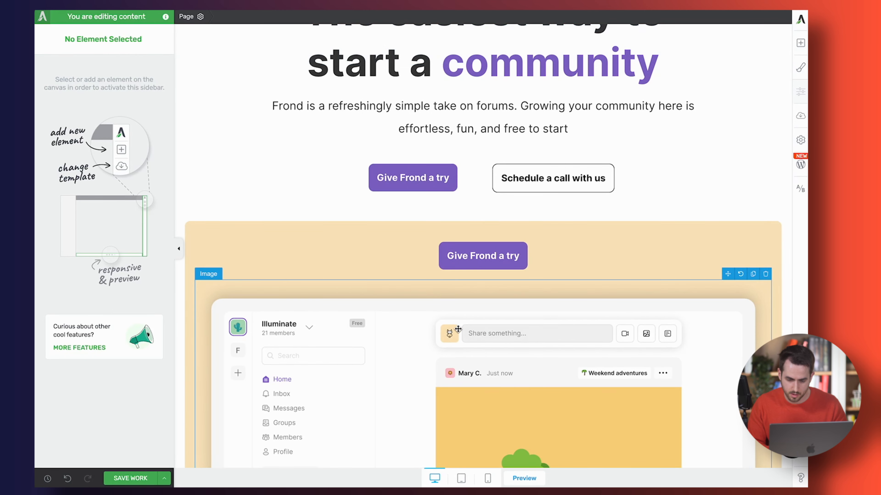
Step: Change the background of the button in the beige box to the theme colour Dark elements
left_click(466, 270)
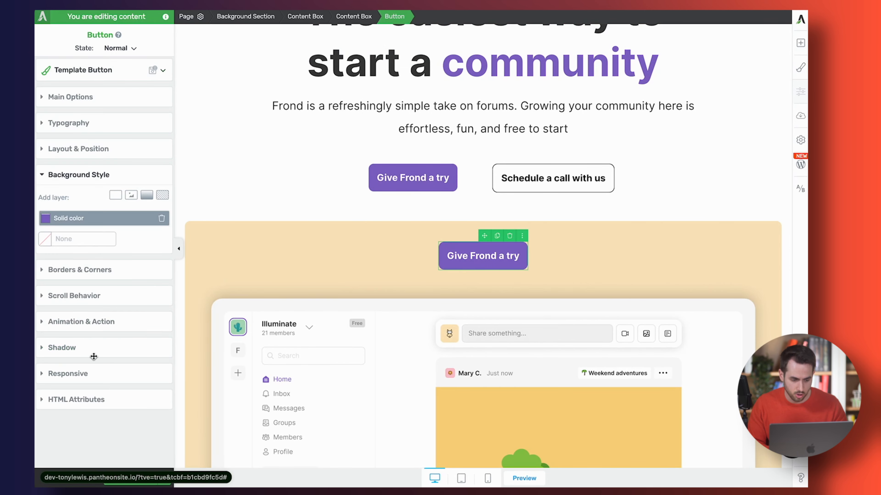
left_click(86, 224)
left_click(104, 357)
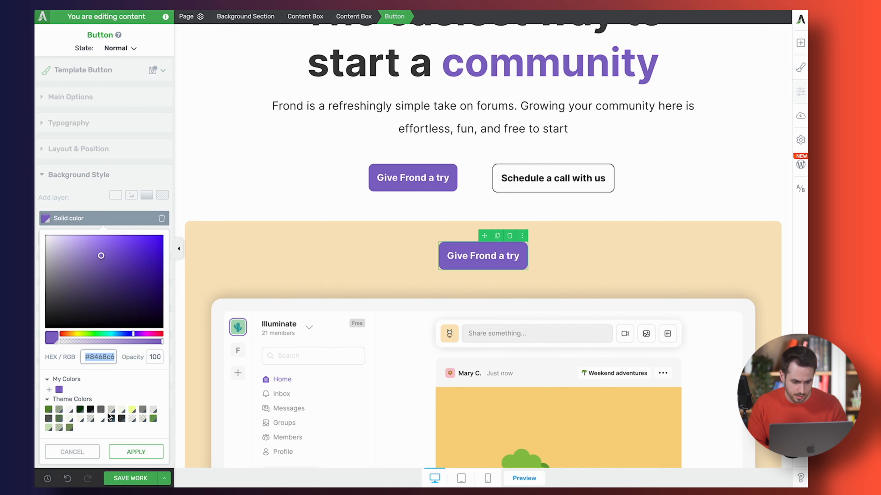
left_click(90, 415)
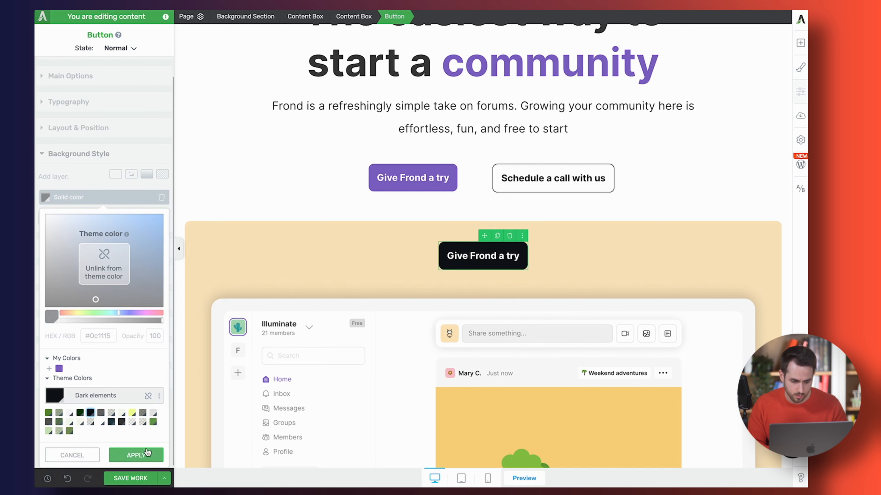
left_click(144, 450)
Step: Add an icon to the dark button and place it to the right of the label
left_click(107, 100)
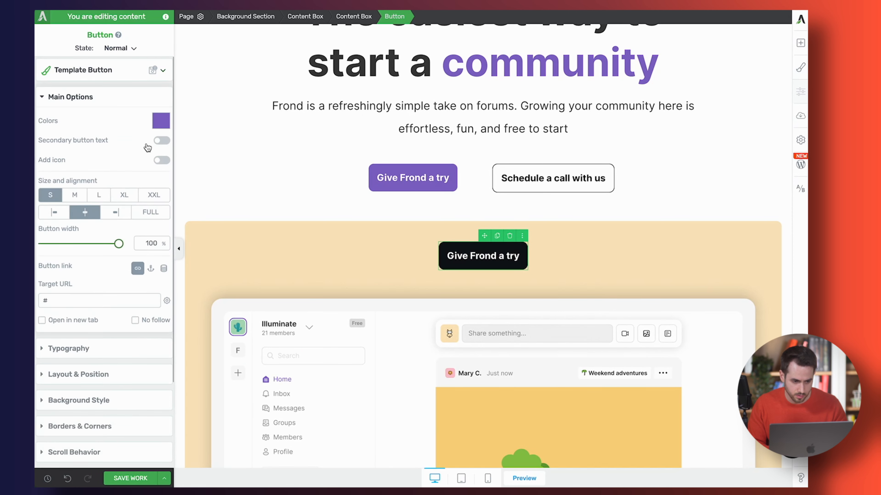
left_click(161, 160)
left_click(149, 176)
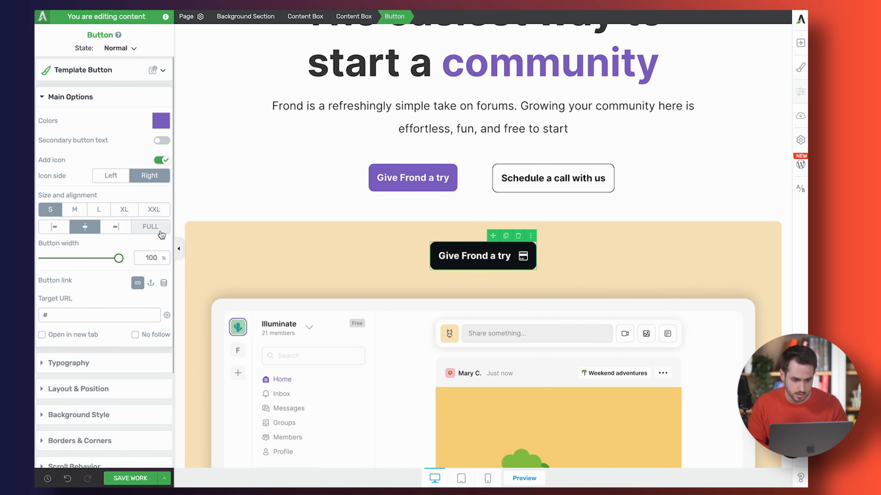
Step: Replace the dark button's credit-card icon with the arrow-right-solid icon, searching the icon library for "arrow"
left_click(523, 256)
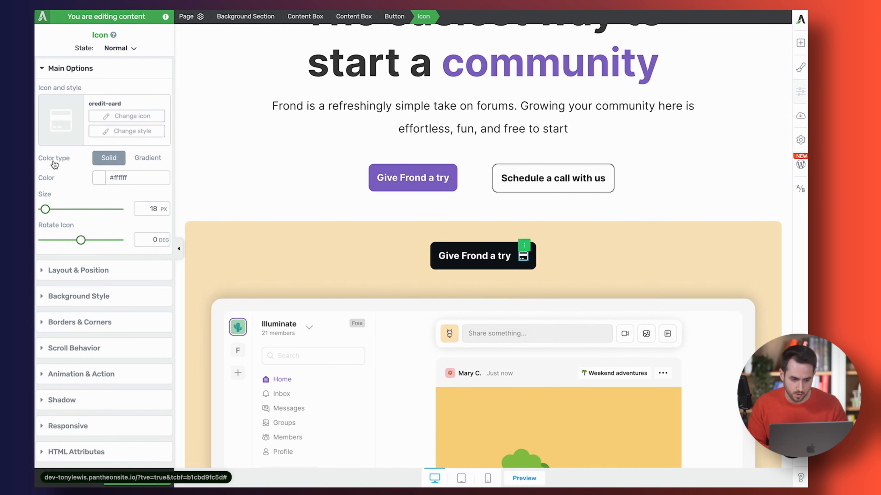
left_click(122, 120)
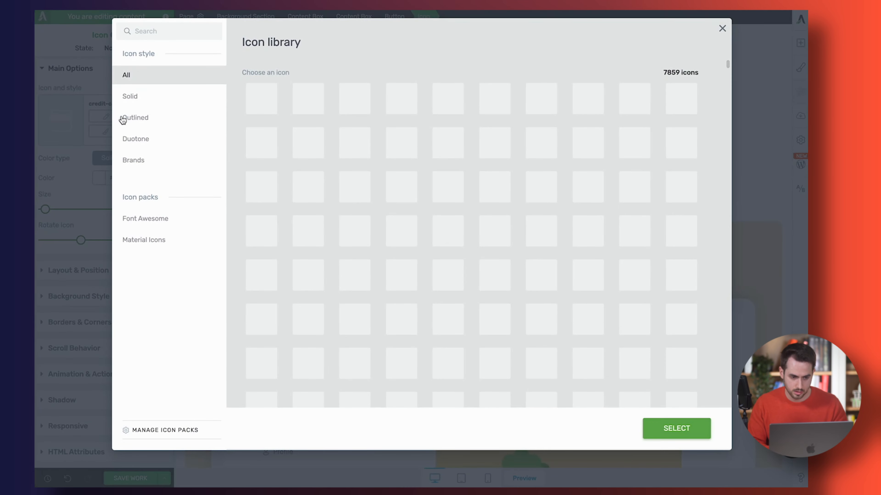
left_click(192, 38)
type("arrow")
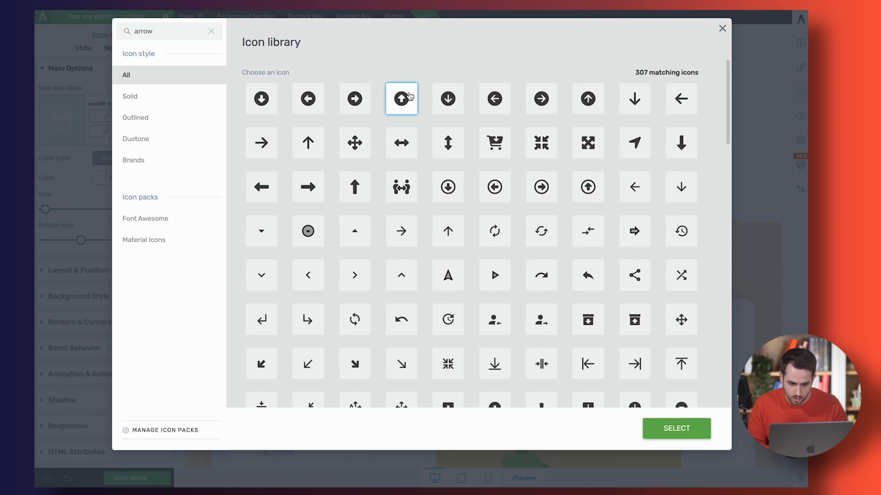
left_click(262, 153)
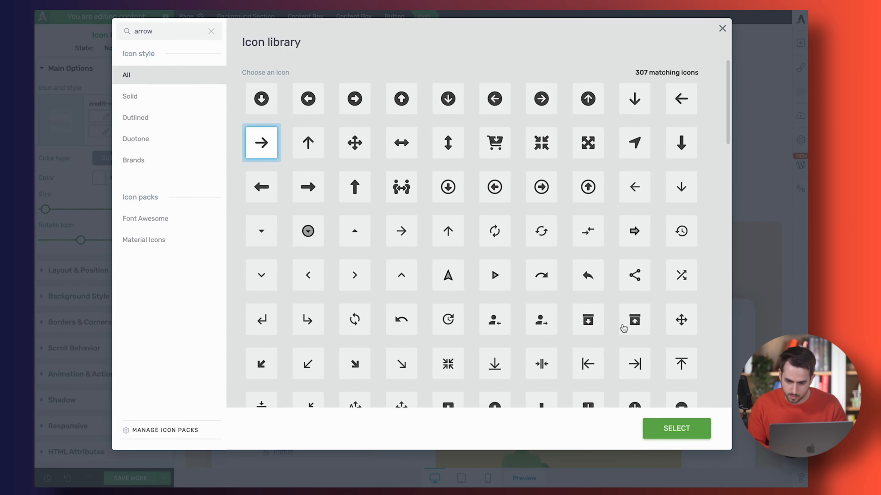
left_click(663, 430)
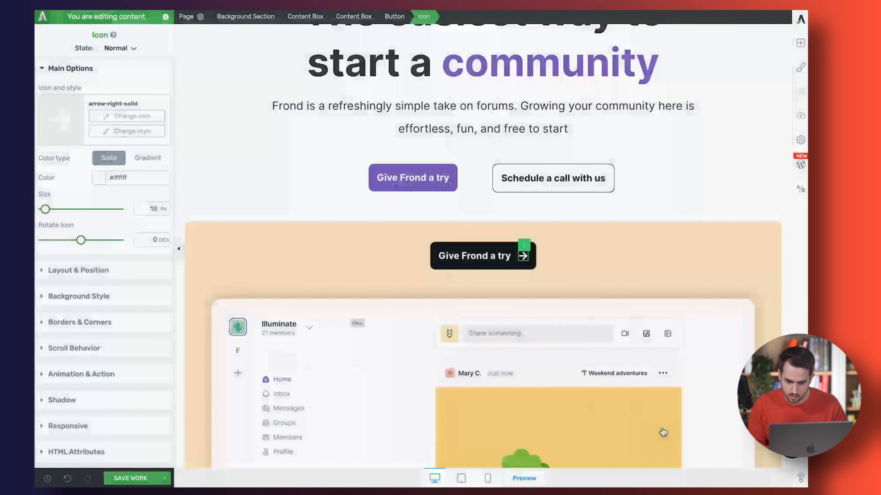
Step: Add a Grow animation to the dark button's Hover state and return to the Normal state
left_click(478, 256)
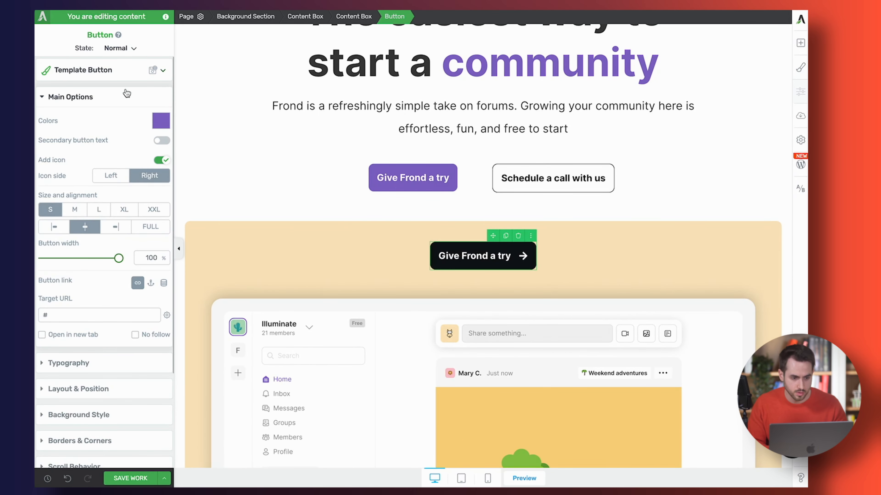
left_click(120, 48)
left_click(106, 79)
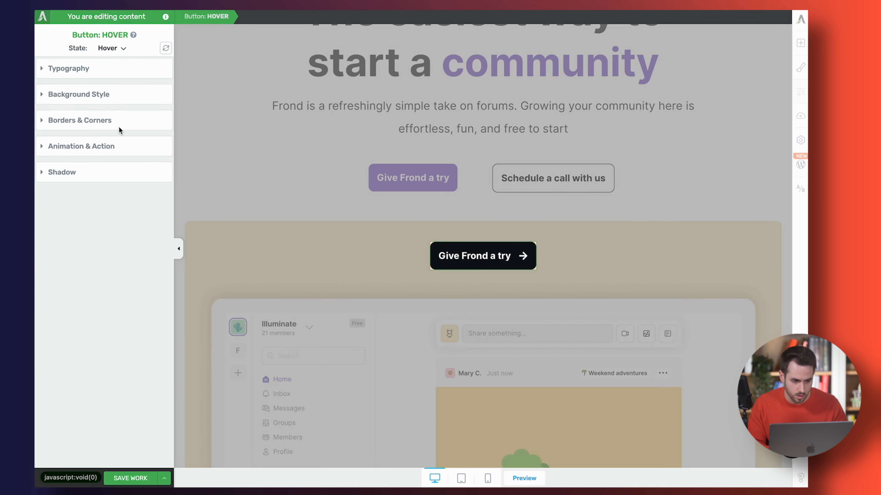
left_click(94, 147)
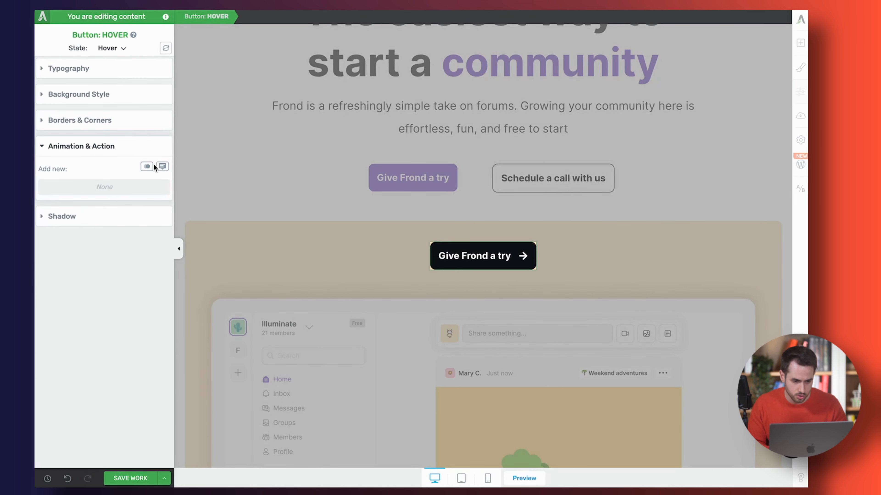
left_click(146, 167)
left_click(153, 235)
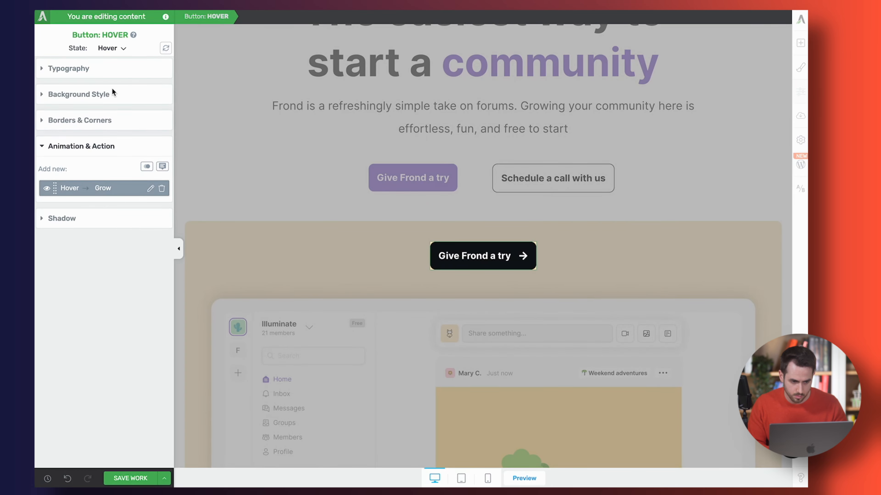
left_click(118, 49)
left_click(121, 65)
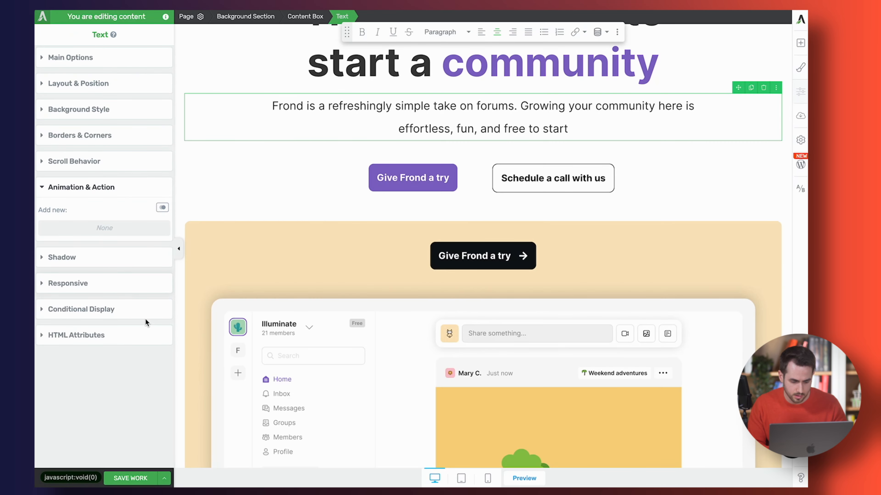
Step: Save the page and open its preview
left_click(131, 478)
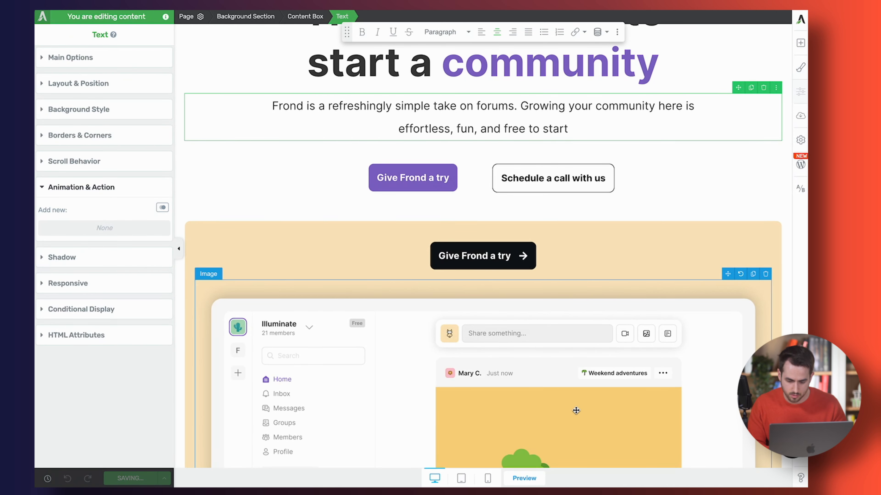
left_click(532, 479)
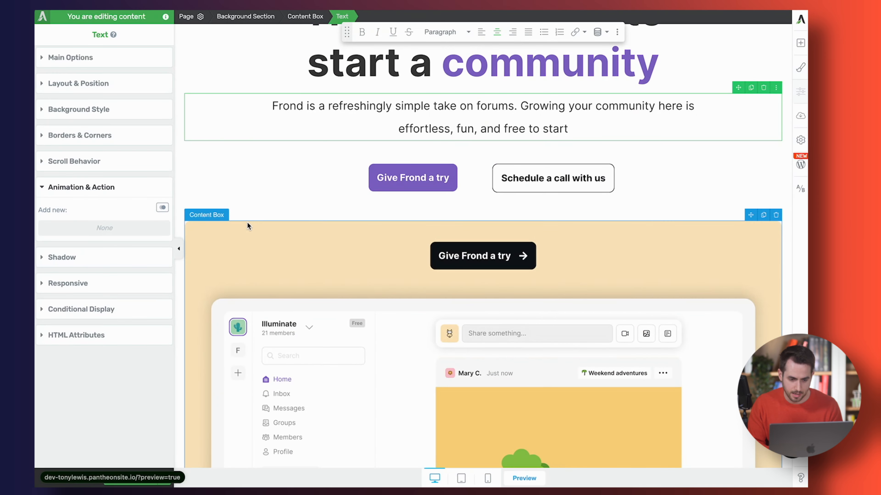
Step: Examine the original Frond homepage and mark out its hero area and live demo area as separate full-width sections
scroll(247, 222, "up", 3)
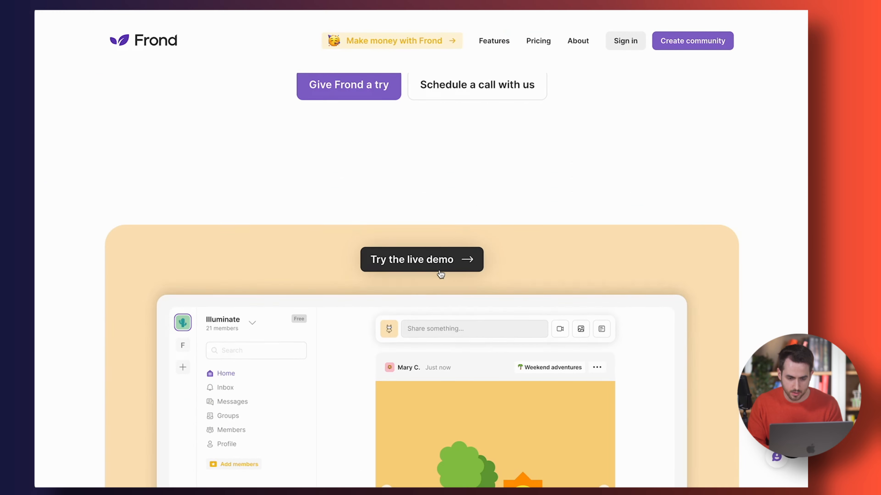
scroll(310, 171, "up", 2)
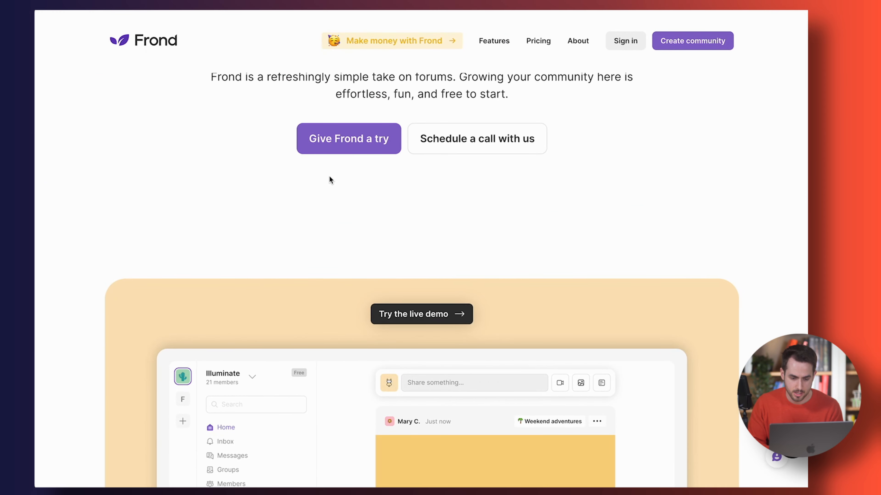
scroll(329, 178, "up", 4)
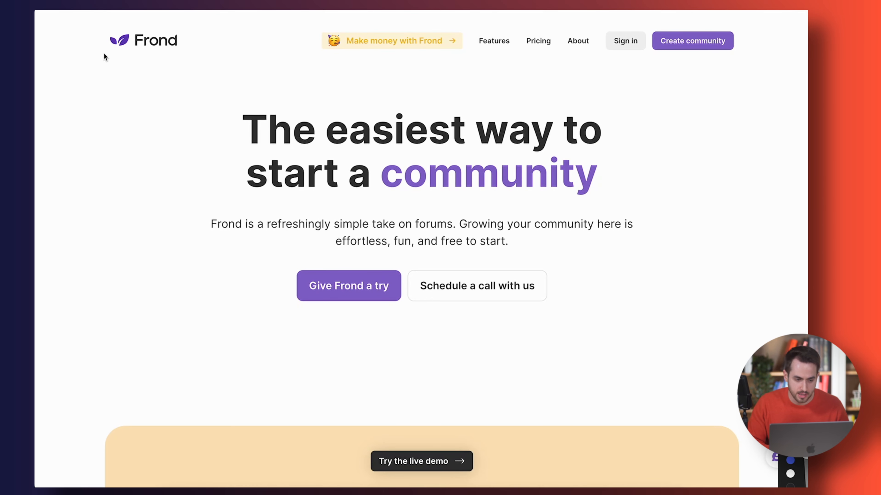
mouse_move(43, 60)
left_mouse_down()
mouse_move(37, 400)
mouse_move(203, 405)
mouse_move(745, 374)
mouse_move(780, 158)
mouse_move(454, 69)
mouse_move(39, 81)
left_mouse_up()
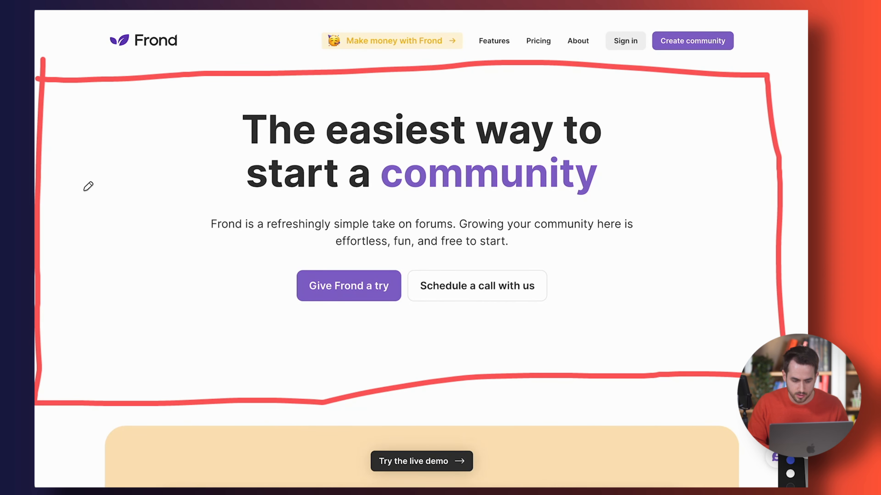
key("Escape")
scroll(84, 191, "down", 5)
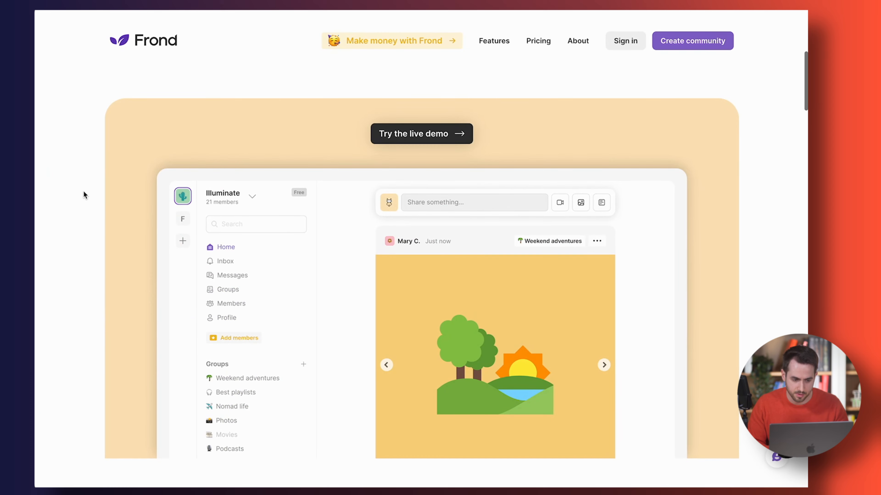
left_click_drag(40, 93, 35, 294)
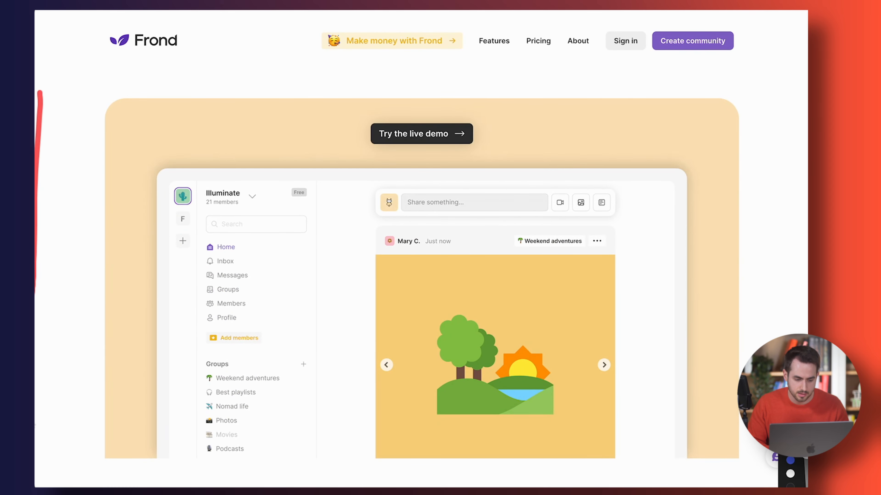
mouse_move(42, 90)
left_mouse_down()
mouse_move(806, 142)
mouse_move(761, 475)
mouse_move(444, 474)
left_mouse_up()
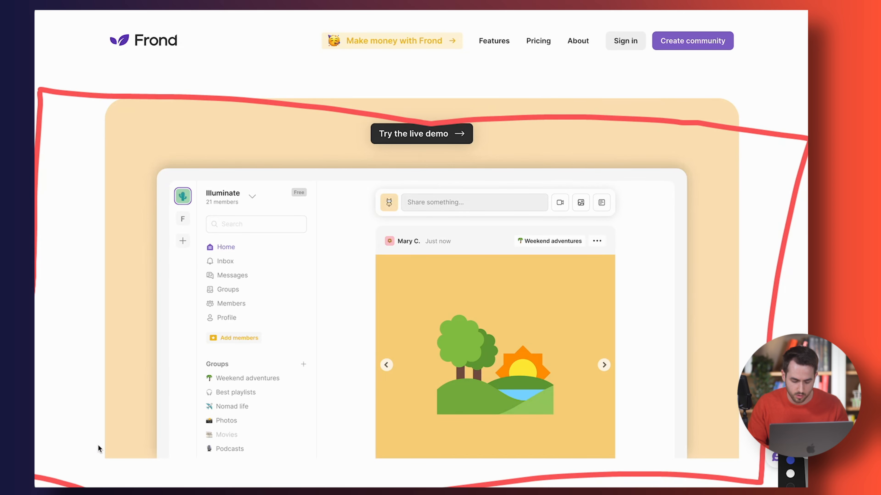
key("Escape")
scroll(109, 434, "up", 5)
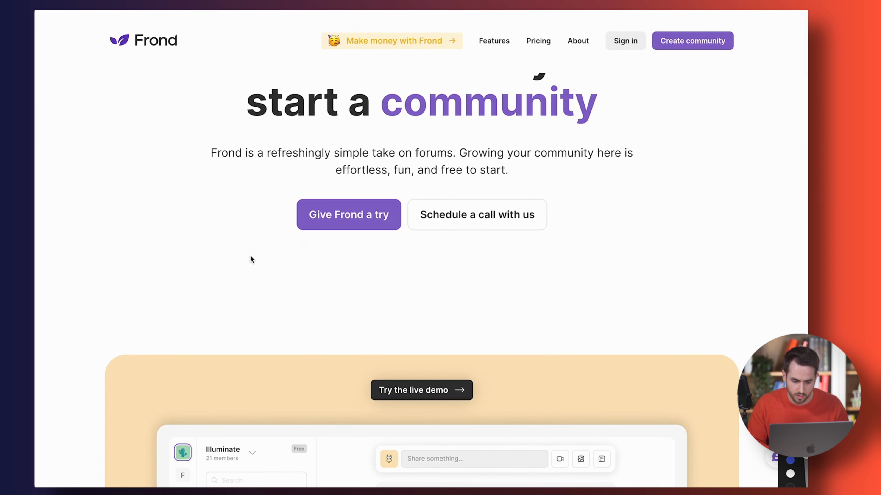
left_click_drag(242, 357, 247, 255)
key("Escape")
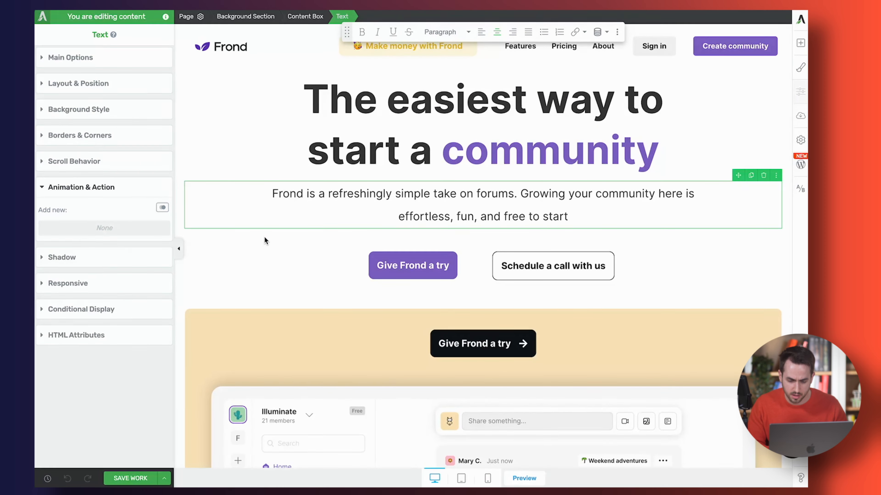
Step: Add a new background section below the hero section, directly above the footer
left_click(246, 259)
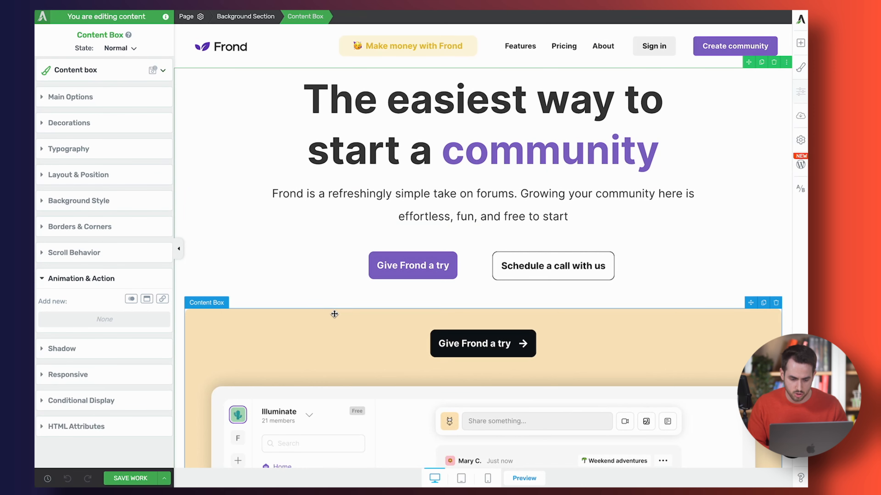
scroll(334, 315, "down", 9)
left_click(802, 48)
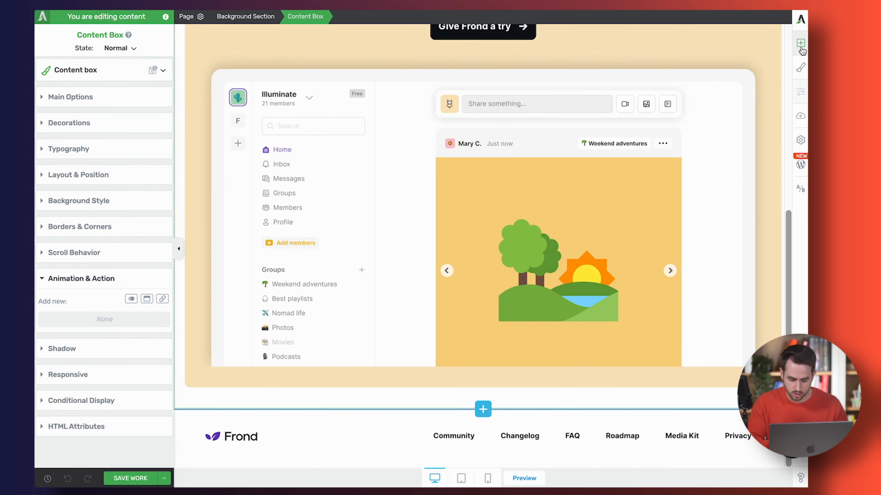
type("back")
left_click_drag(701, 78, 466, 375)
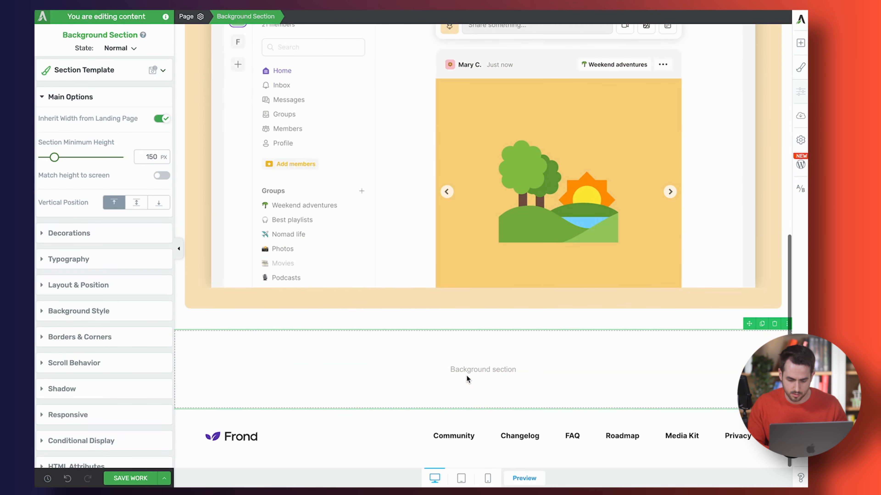
Step: Save the page and move the beige content box with its button and app screenshot into the new background section
scroll(449, 318, "up", 5)
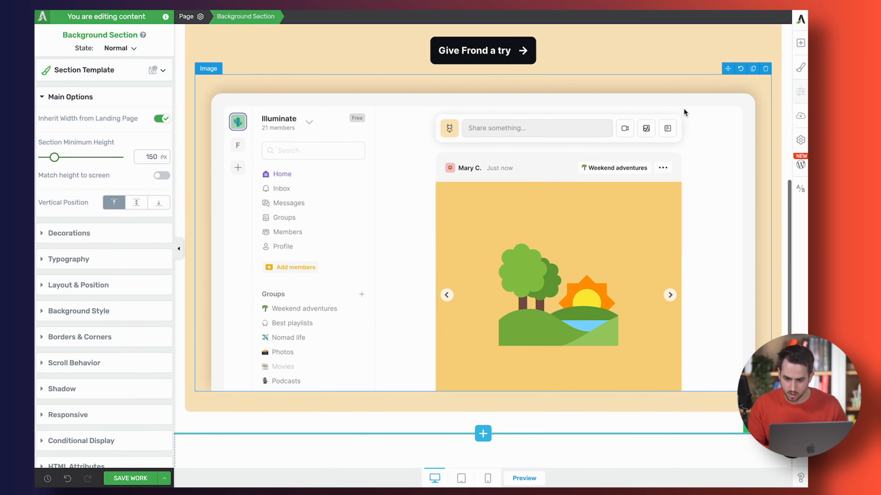
left_click(679, 80)
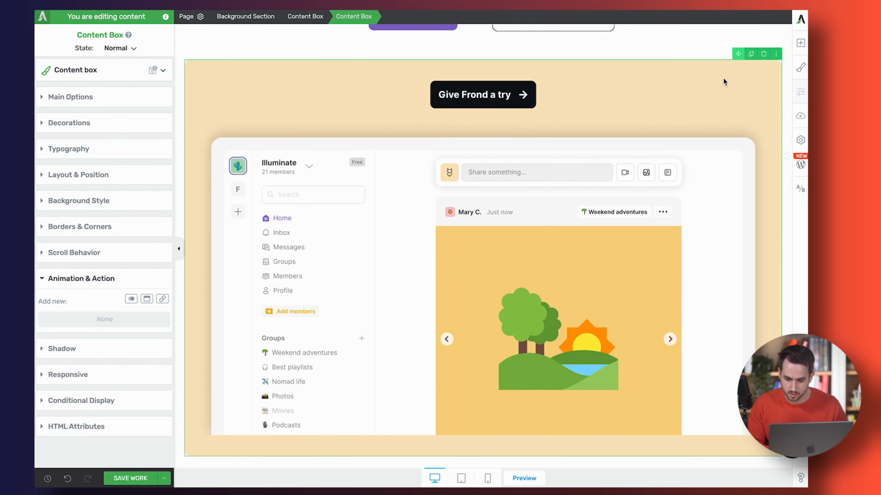
left_click_drag(723, 80, 531, 390)
scroll(642, 369, "down", 4)
scroll(642, 369, "up", 1)
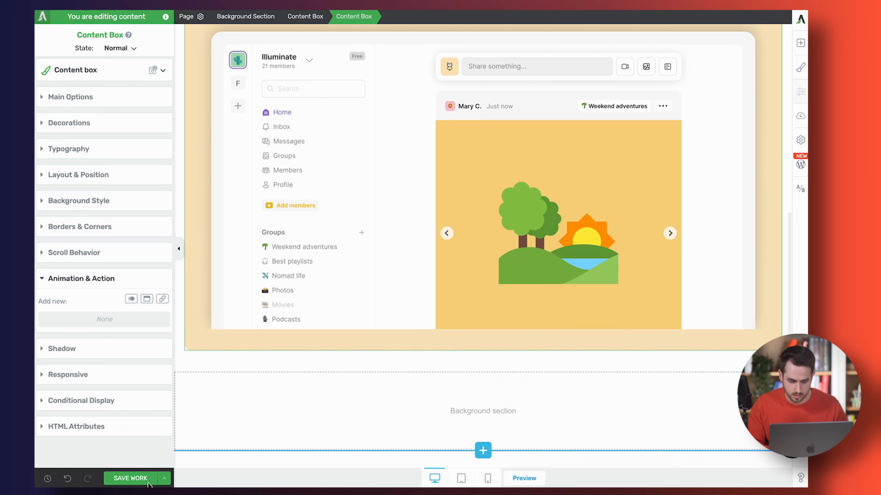
left_click(131, 478)
scroll(595, 223, "up", 3)
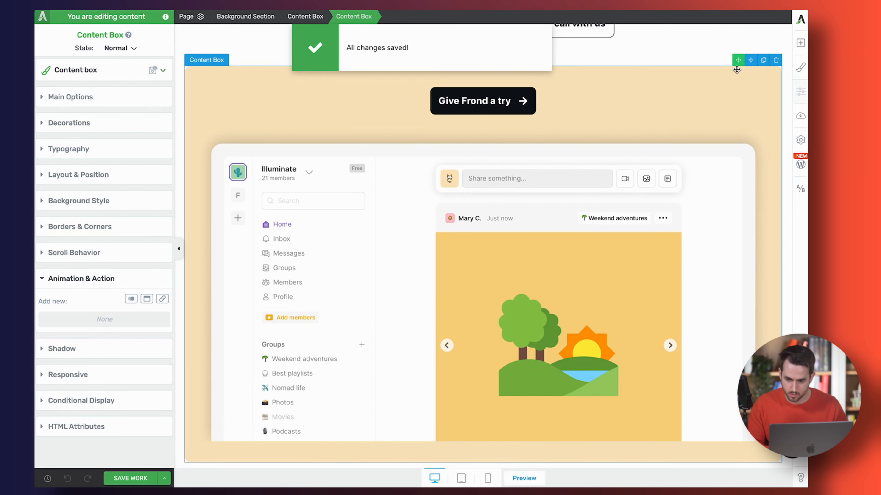
left_click_drag(738, 59, 519, 380)
Step: Set the minimum height of the hero background section to 0 px
scroll(569, 391, "up", 9)
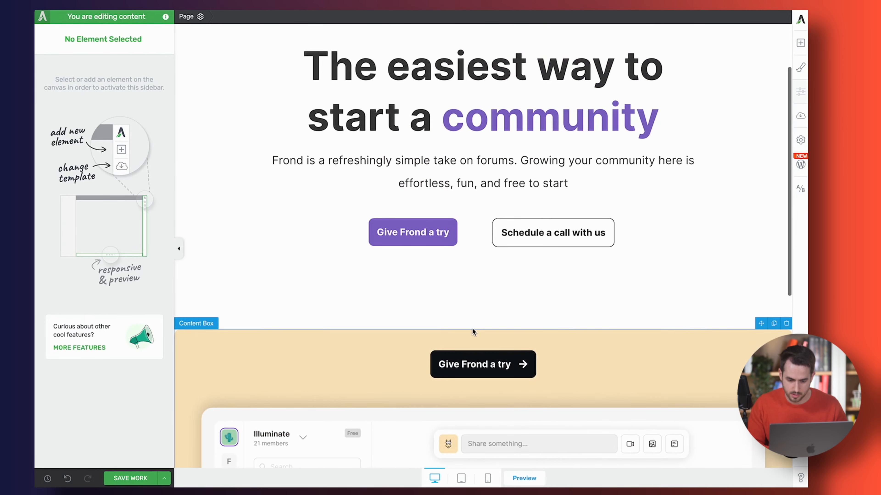
left_click(301, 262)
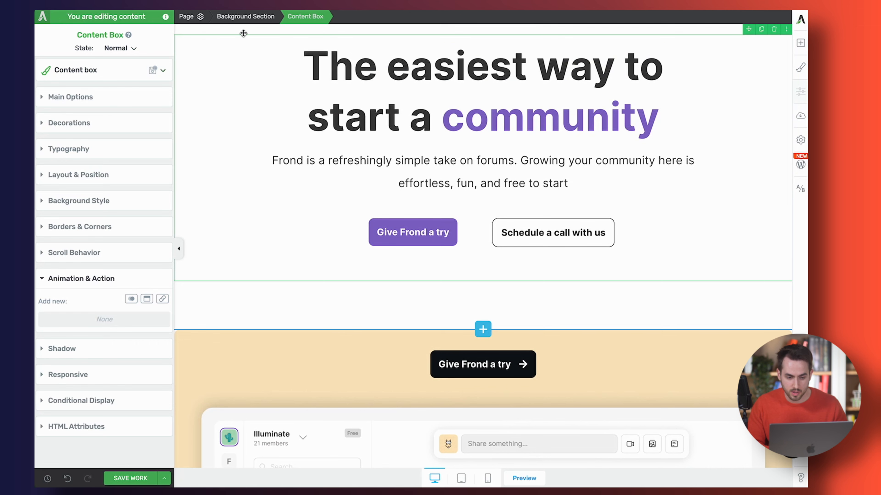
left_click(245, 16)
double_click(156, 155)
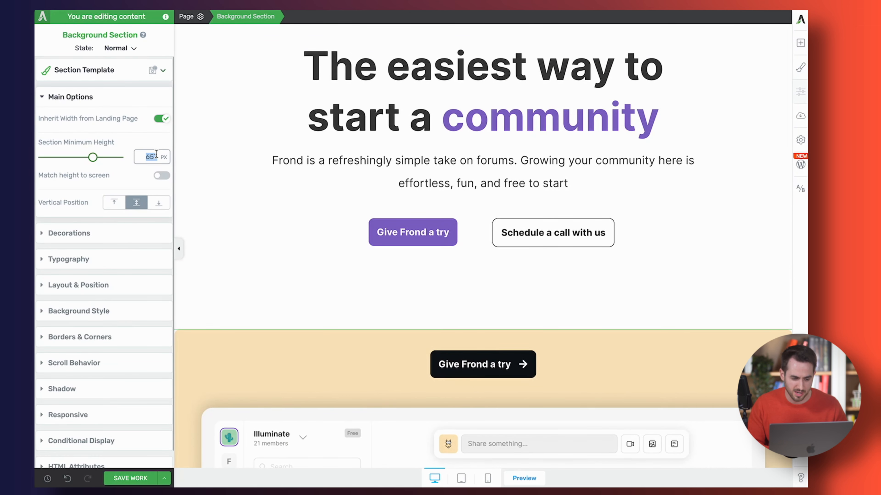
type("0")
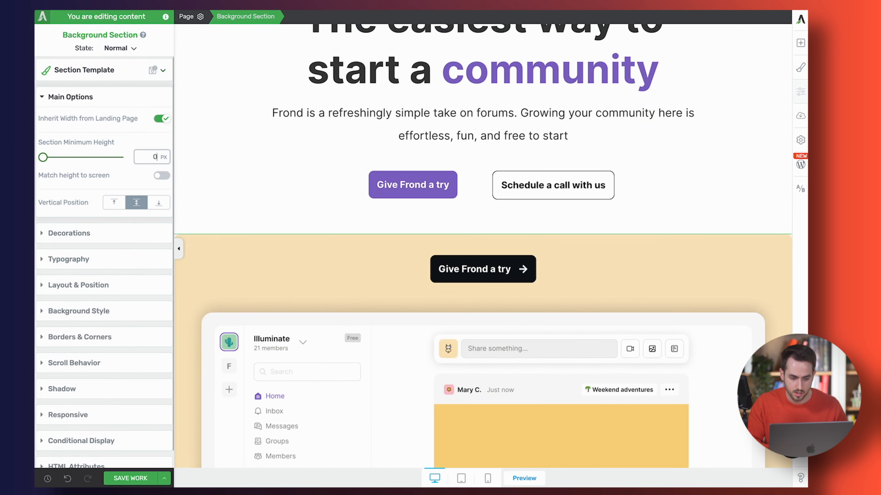
Step: Set the hero background section's top and bottom padding to 150 px
scroll(344, 160, "up", 3)
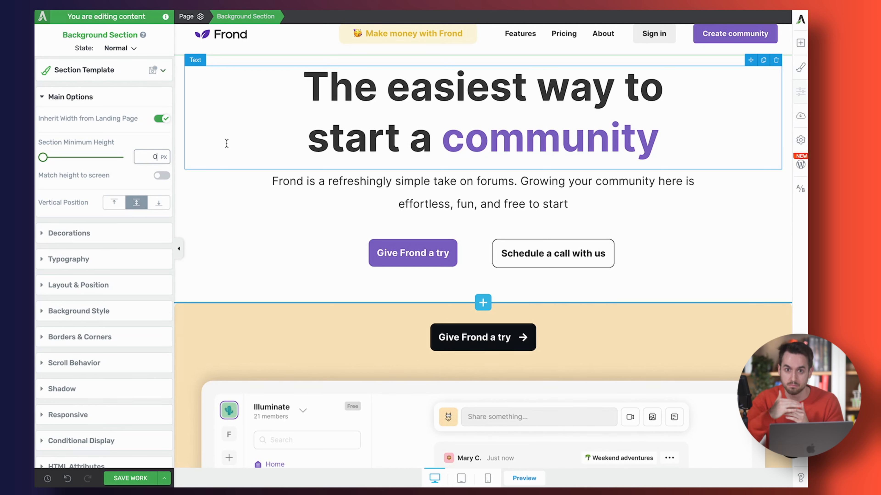
left_click(79, 285)
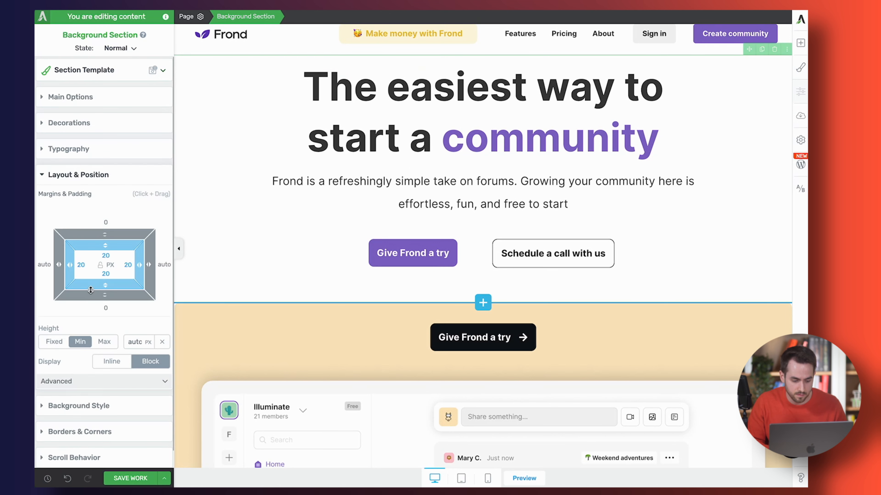
type("50")
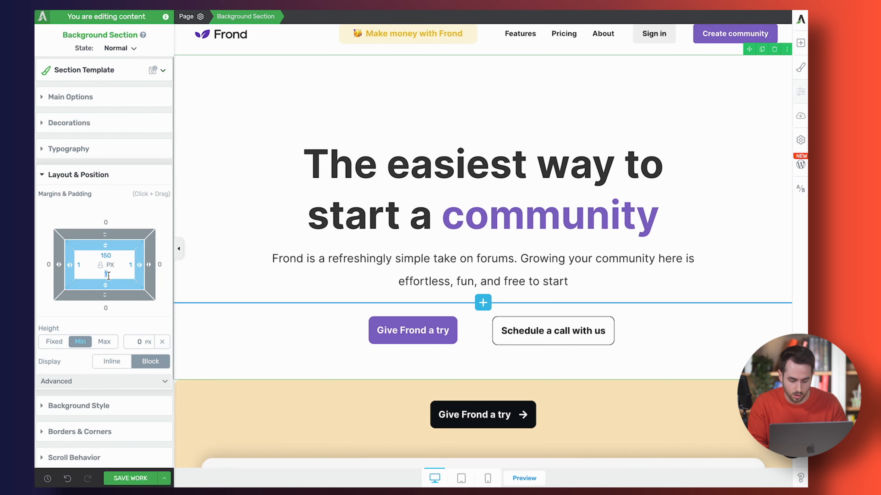
type("150")
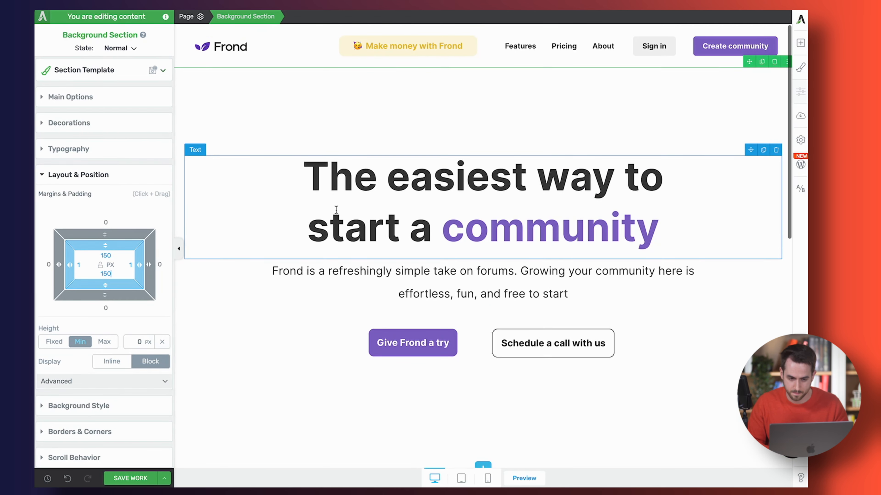
scroll(252, 146, "down", 3)
scroll(252, 146, "up", 3)
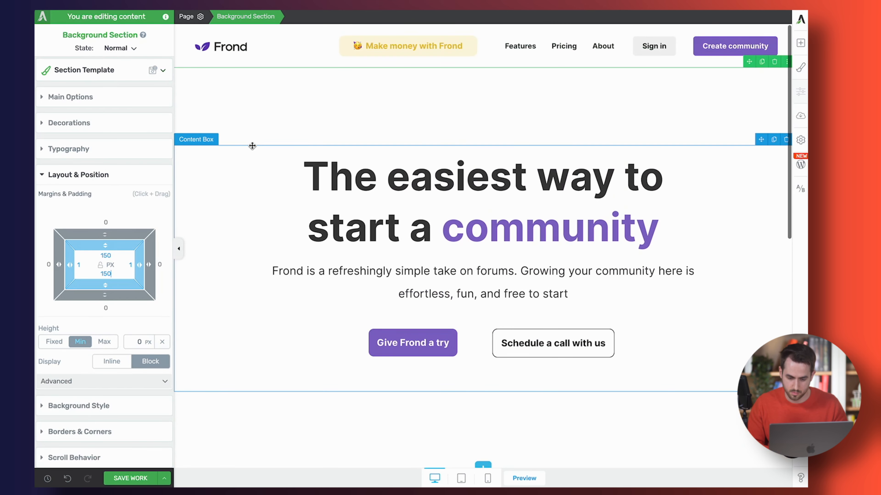
Step: Check the live demo area on the original Frond homepage and set the beige content box's bottom padding to 0 px
scroll(252, 147, "down", 8)
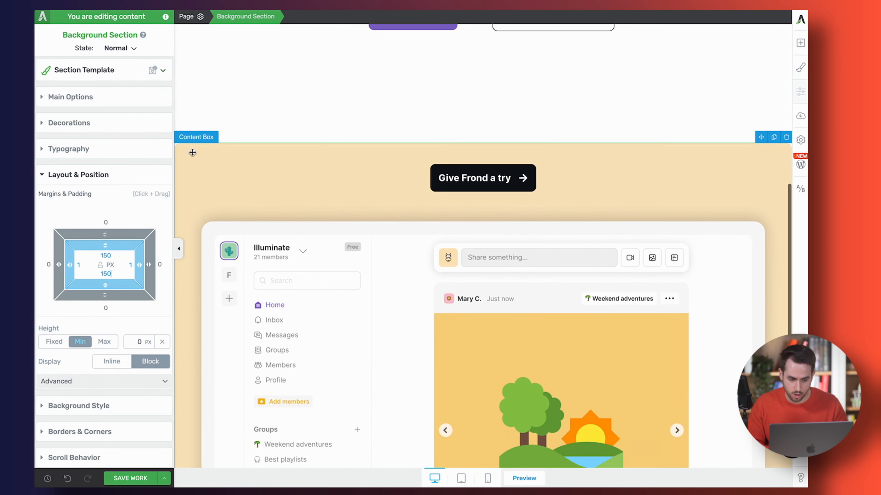
left_click(192, 152)
scroll(285, 208, "down", 3)
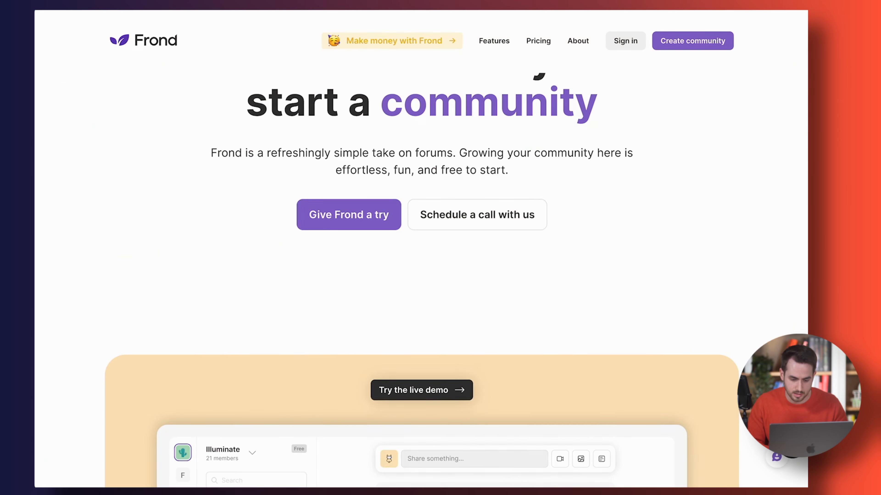
scroll(314, 324, "down", 10)
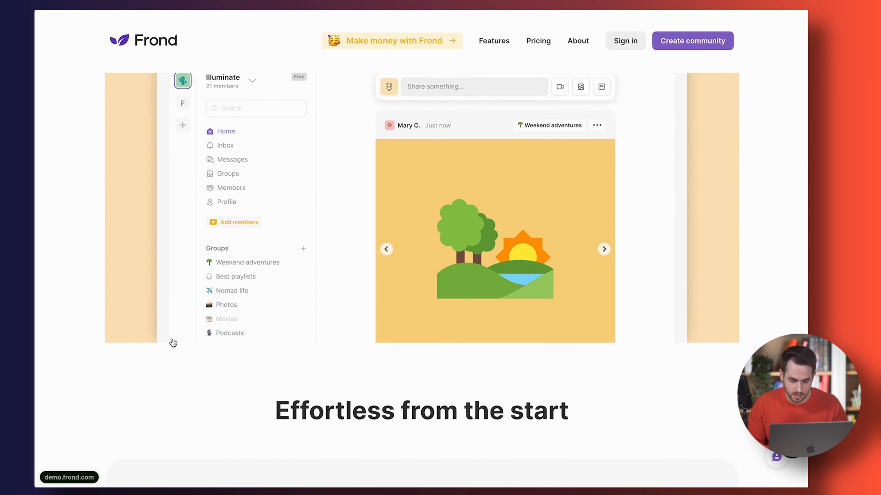
scroll(173, 340, "up", 2)
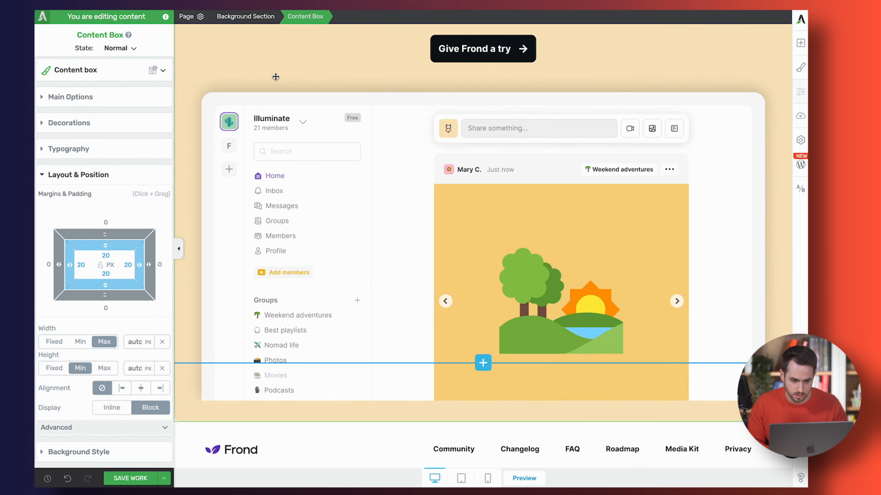
type("0")
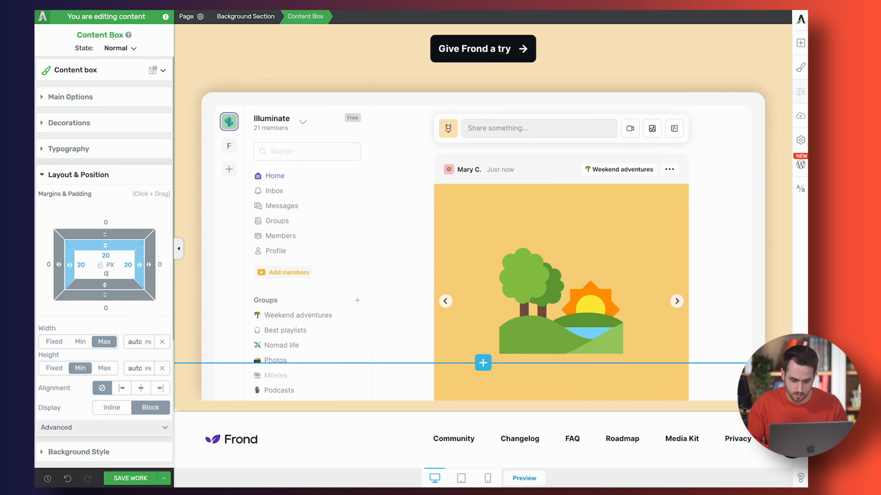
Step: Set the bottom margin of the app screenshot image in the beige content box to 0 px
left_click(310, 291)
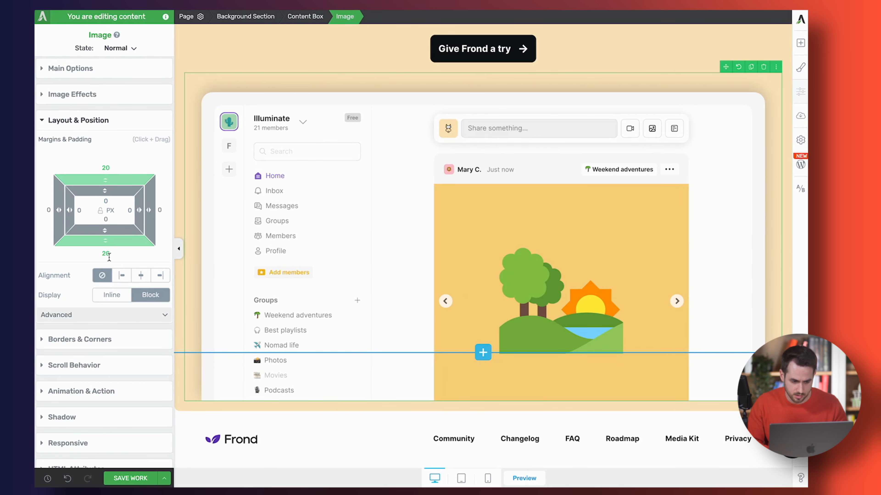
type("0")
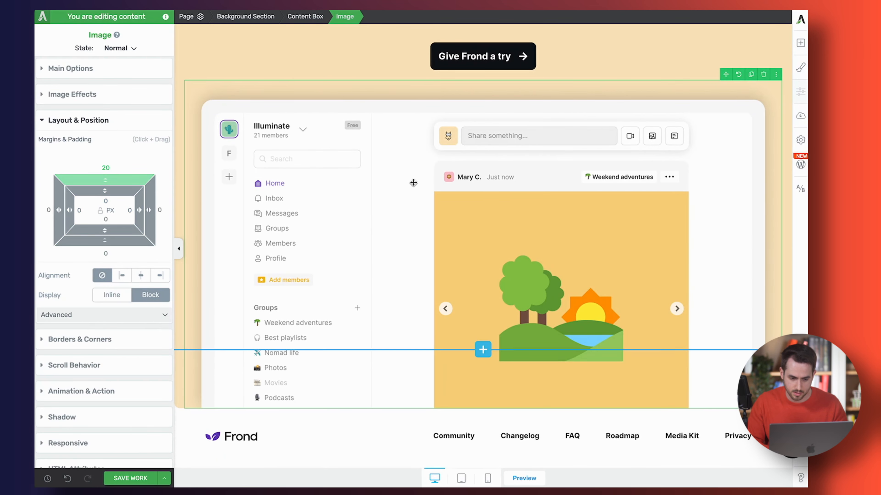
scroll(413, 183, "up", 2)
Step: Save the page and compare its published version with the spacing on the original Frond homepage
left_click(141, 478)
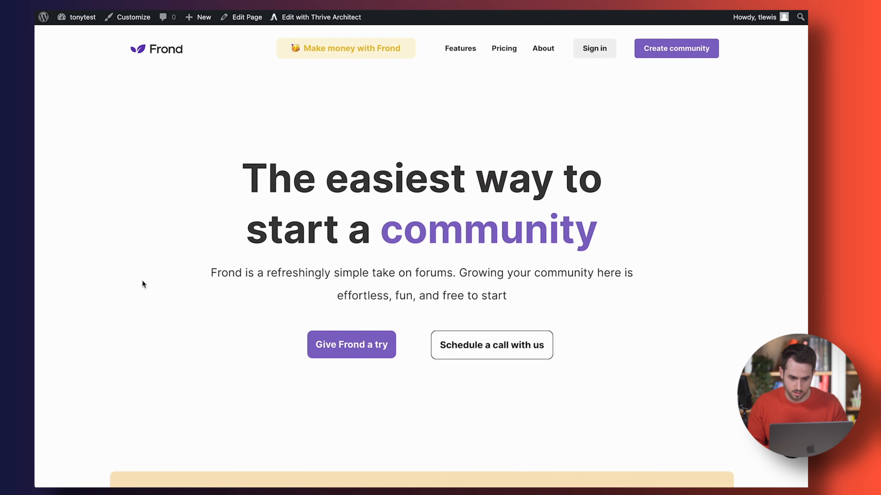
scroll(96, 319, "down", 6)
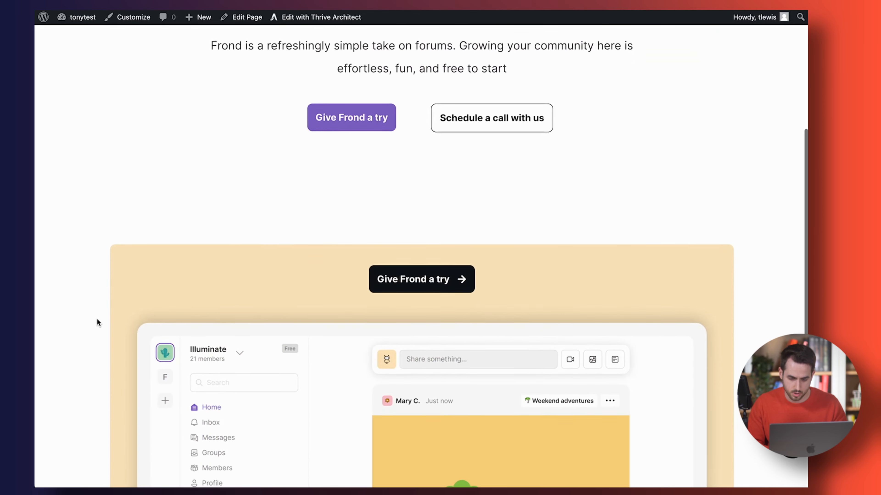
scroll(97, 319, "up", 6)
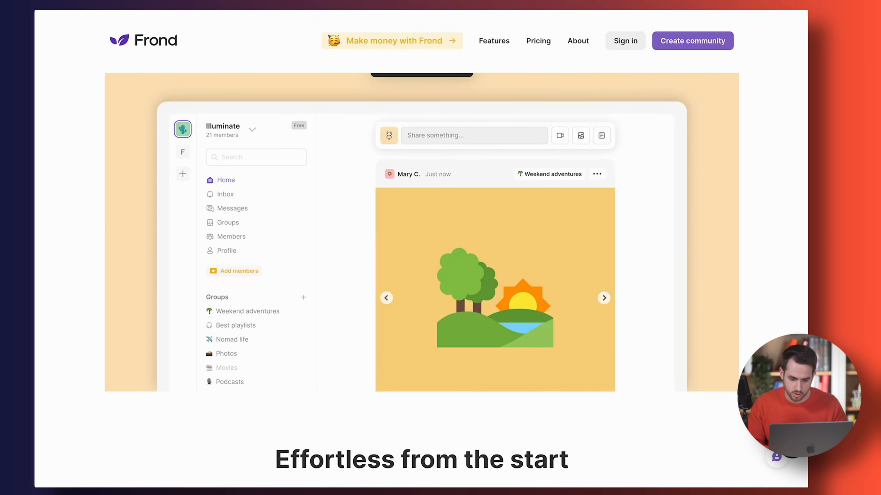
scroll(156, 302, "up", 5)
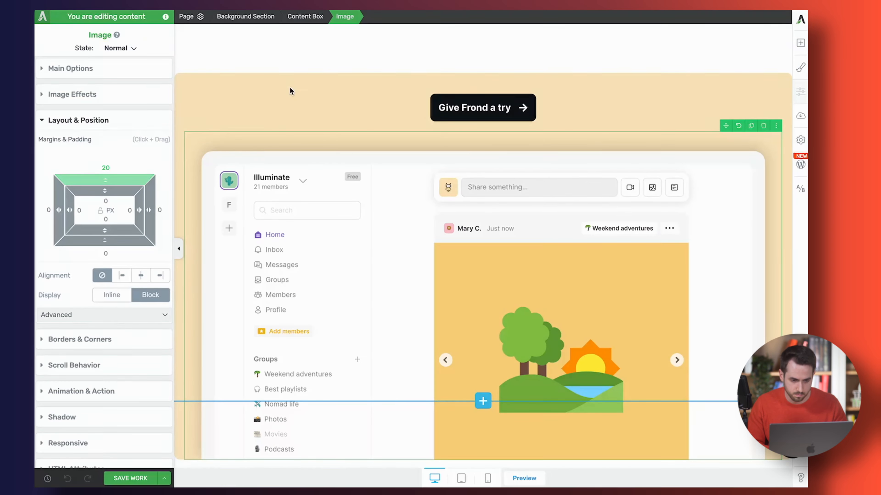
Step: Try bottom paddings of 100 px and 80 px on the hero background section, and settle on 64 px
scroll(289, 91, "up", 10)
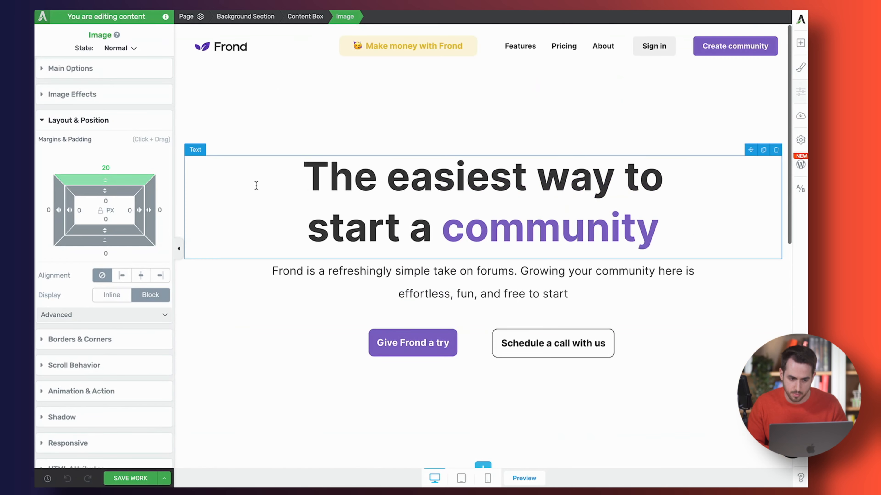
left_click(250, 180)
left_click(234, 111)
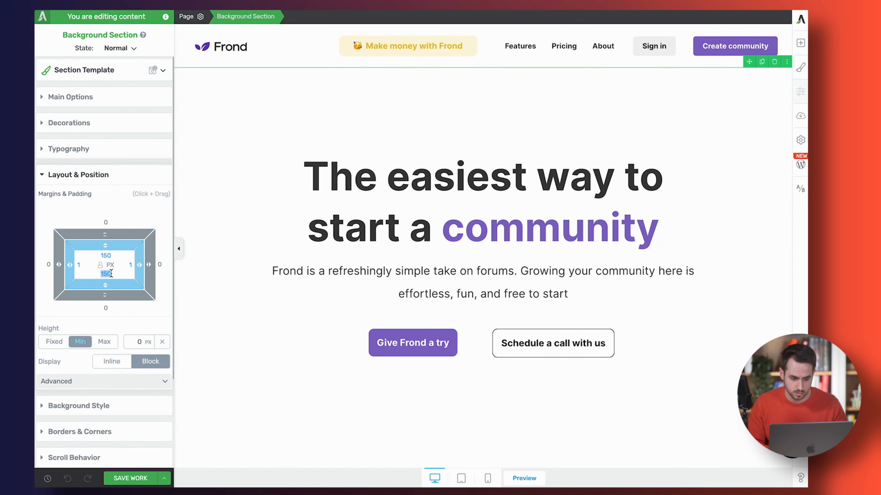
type("1")
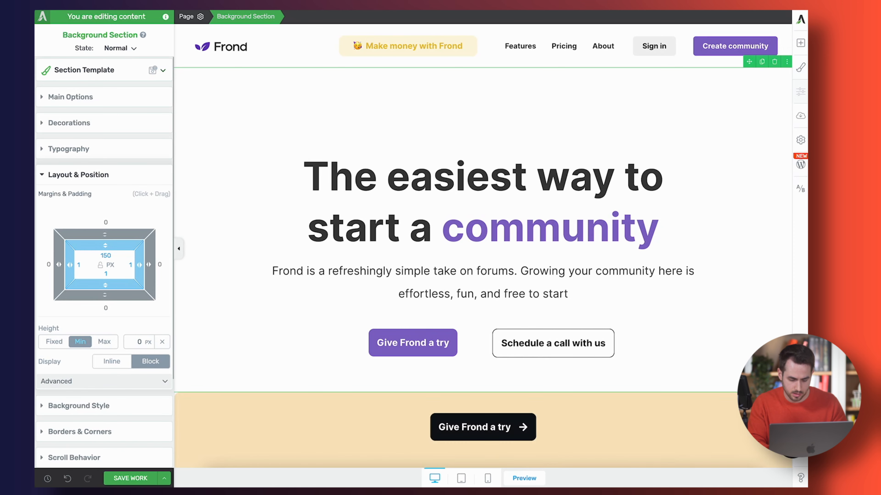
type("00")
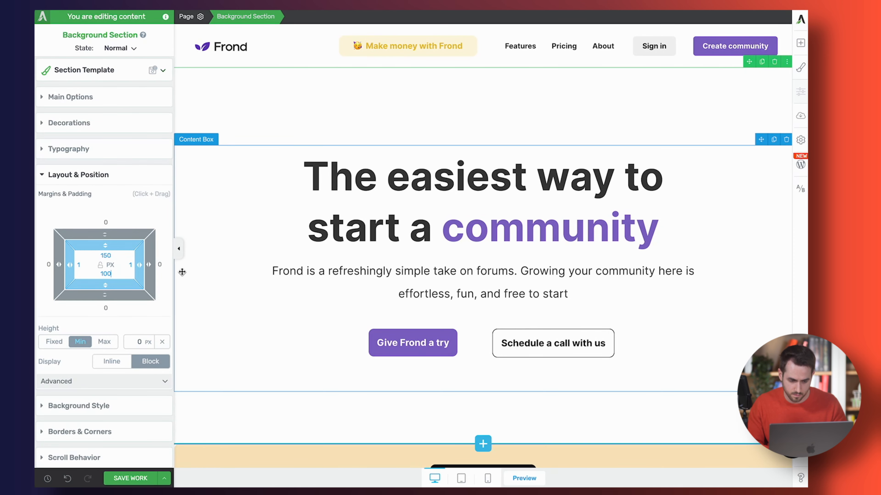
left_click(178, 249)
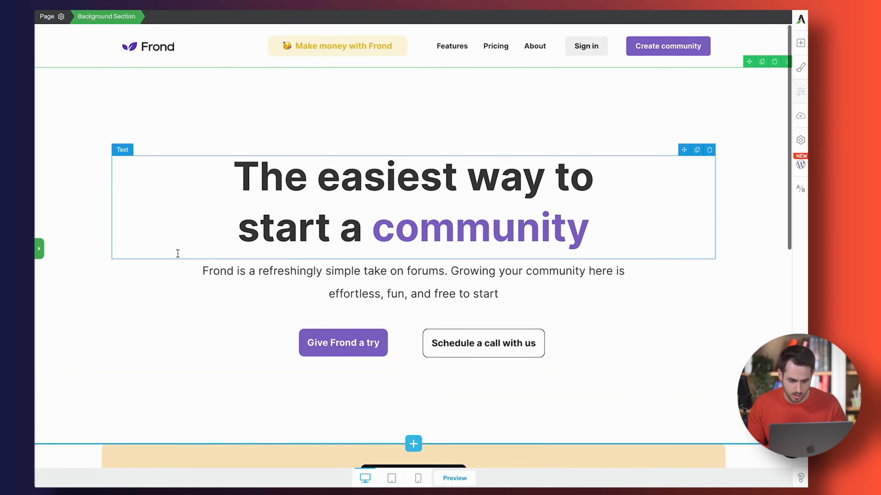
scroll(108, 312, "down", 5)
scroll(108, 312, "up", 5)
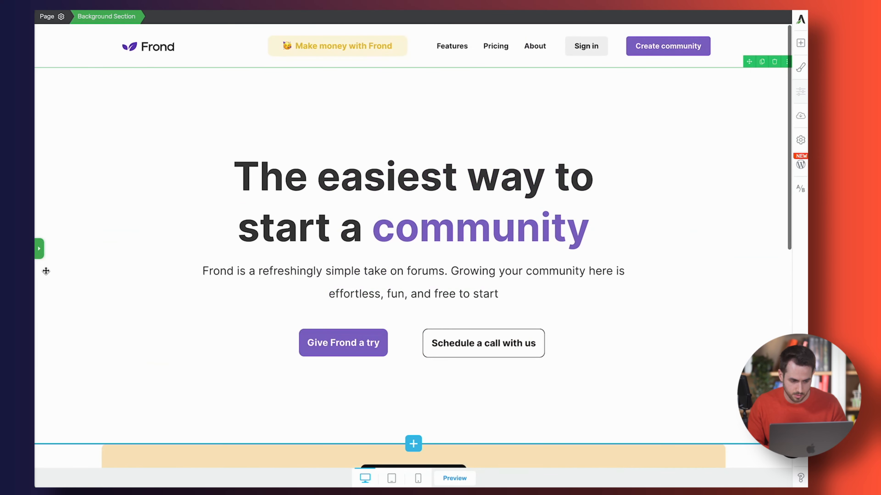
left_click(40, 248)
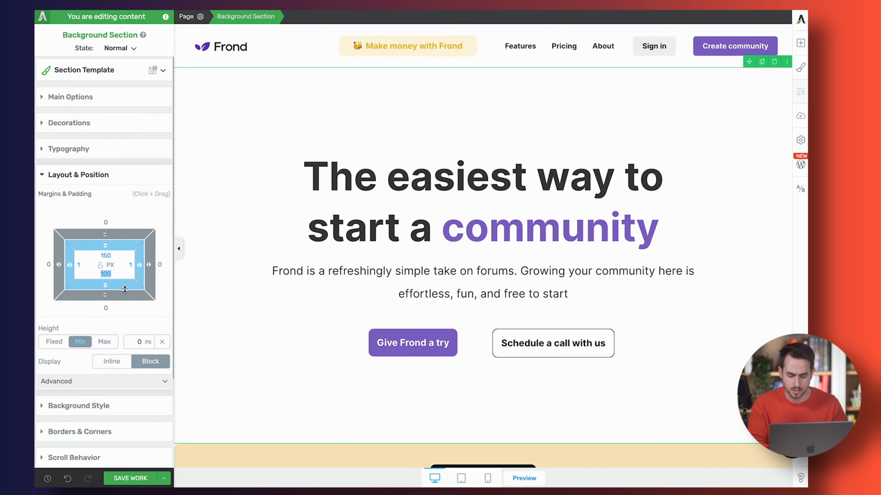
type("80")
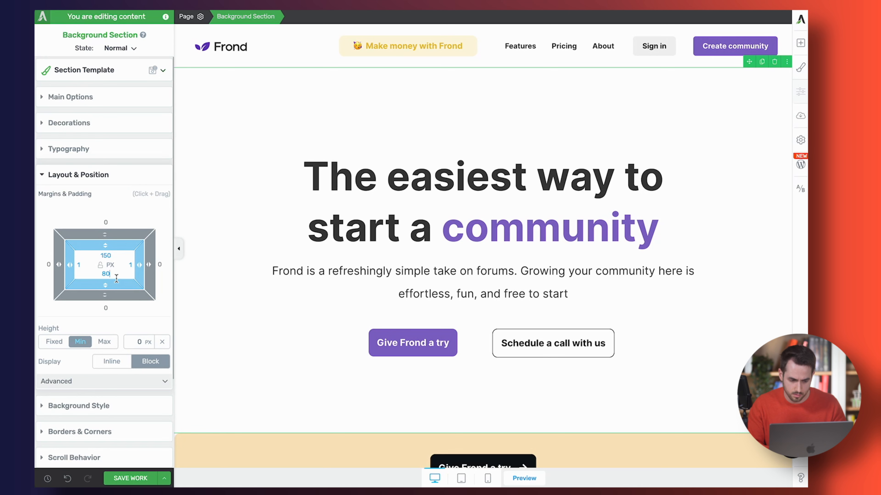
type("64")
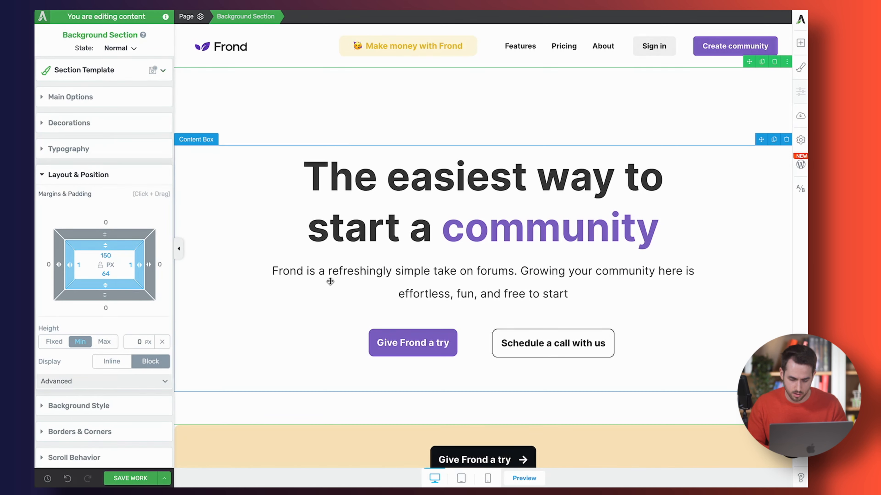
Step: Set the hero background section's top padding to 120 px
scroll(330, 280, "down", 1)
scroll(330, 281, "up", 1)
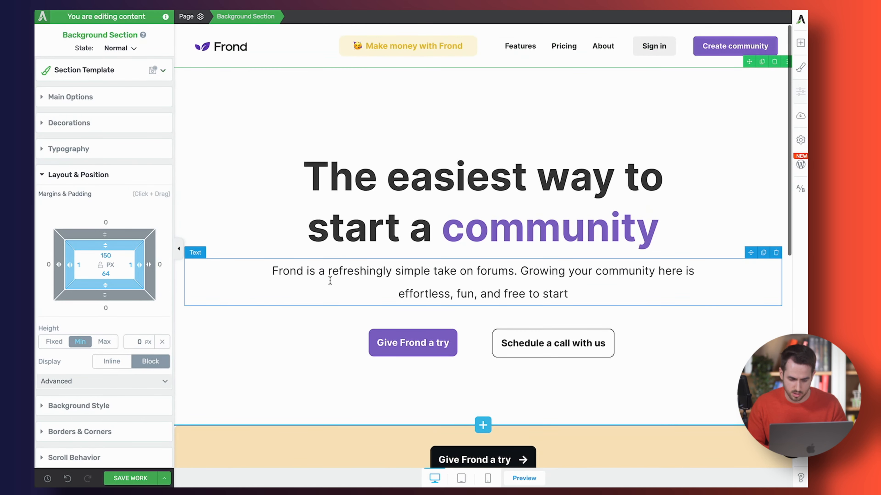
left_click(113, 256)
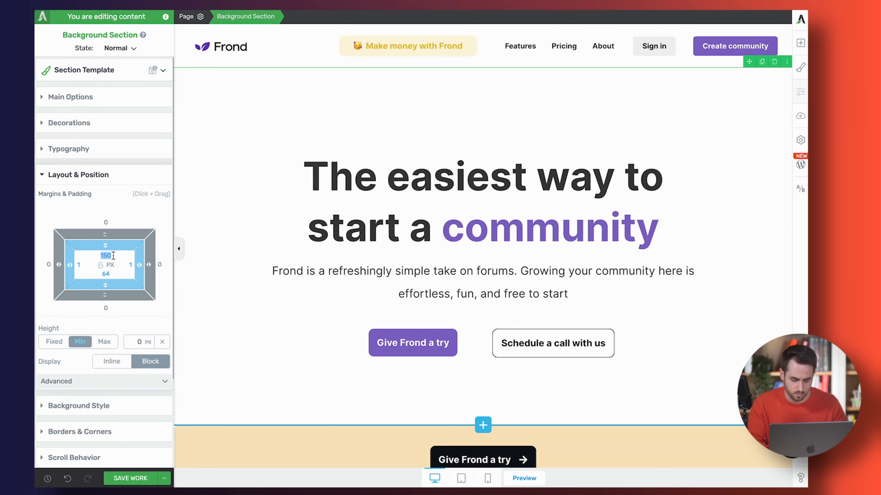
type("120")
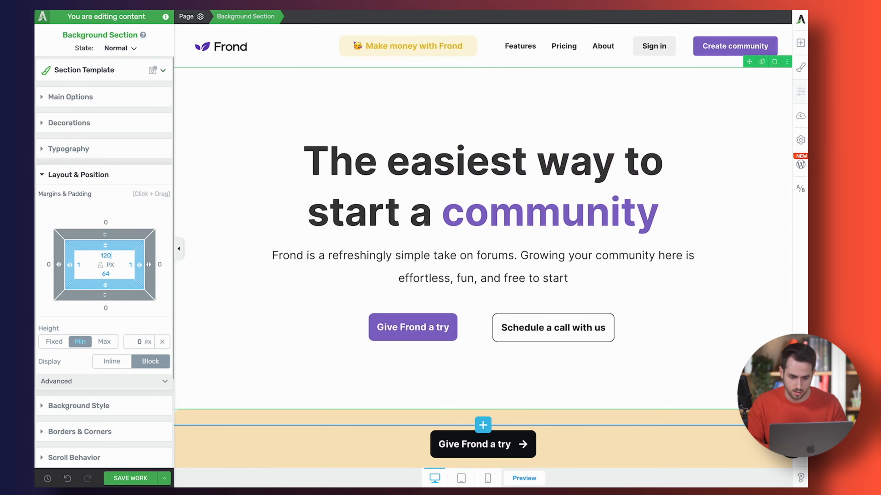
Step: Save the page and review the hero and beige demo sections on the published version
left_click(130, 478)
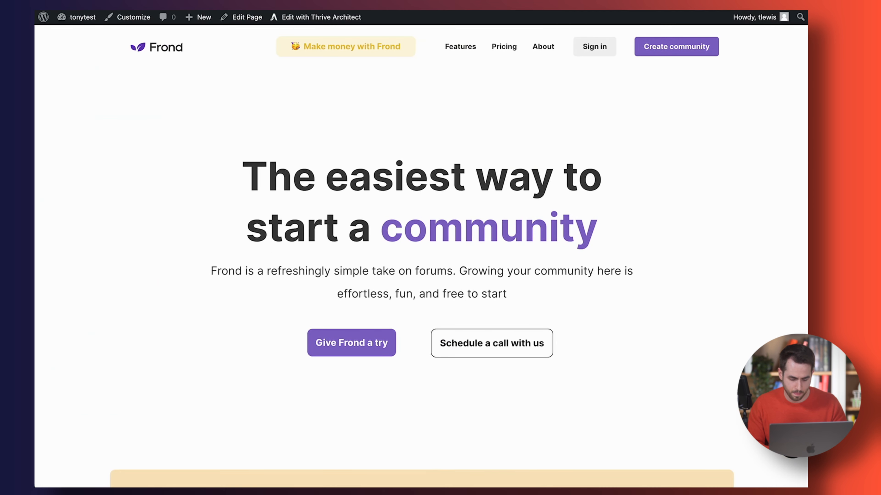
scroll(382, 252, "down", 1)
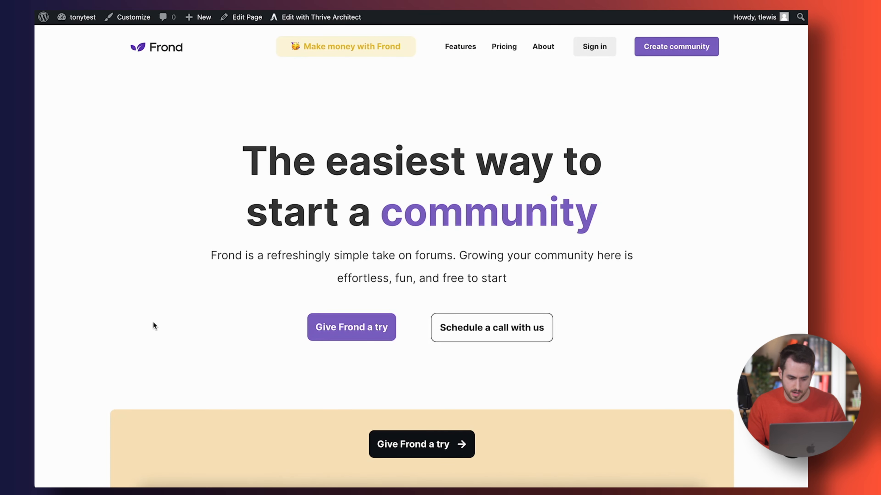
scroll(142, 339, "down", 5)
scroll(142, 338, "up", 5)
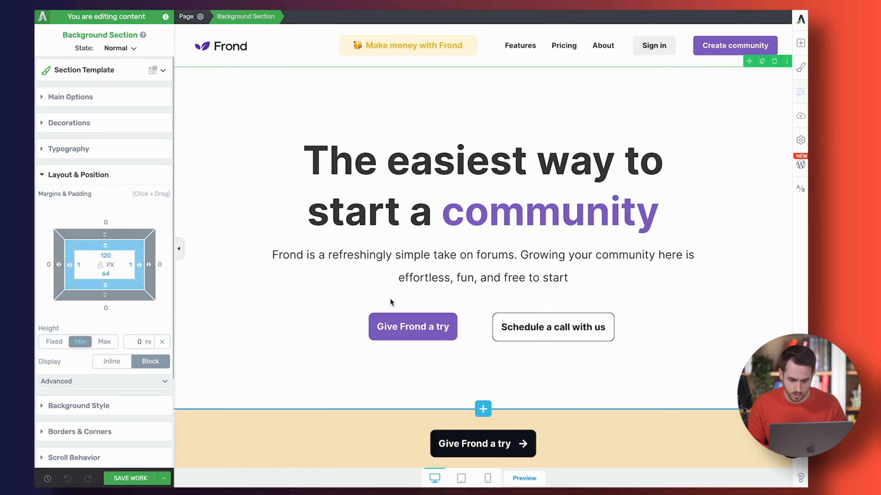
Step: Review the "Effortless from the start" section on the original Frond homepage and sample the grey card's background color, #f9f9f9
scroll(391, 249, "down", 10)
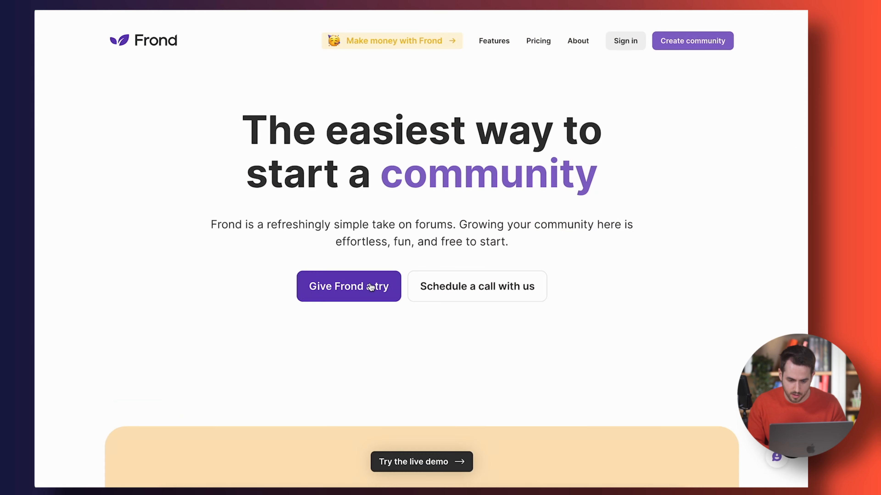
scroll(360, 287, "down", 10)
scroll(370, 287, "down", 8)
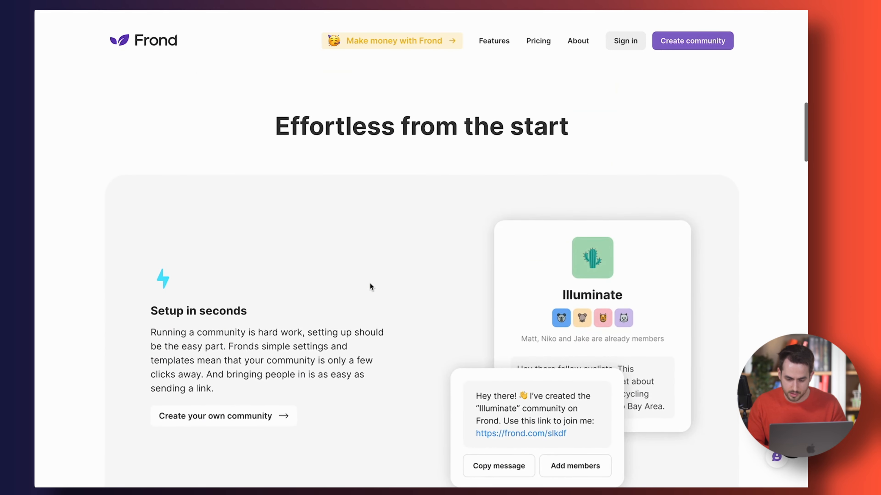
scroll(371, 287, "down", 5)
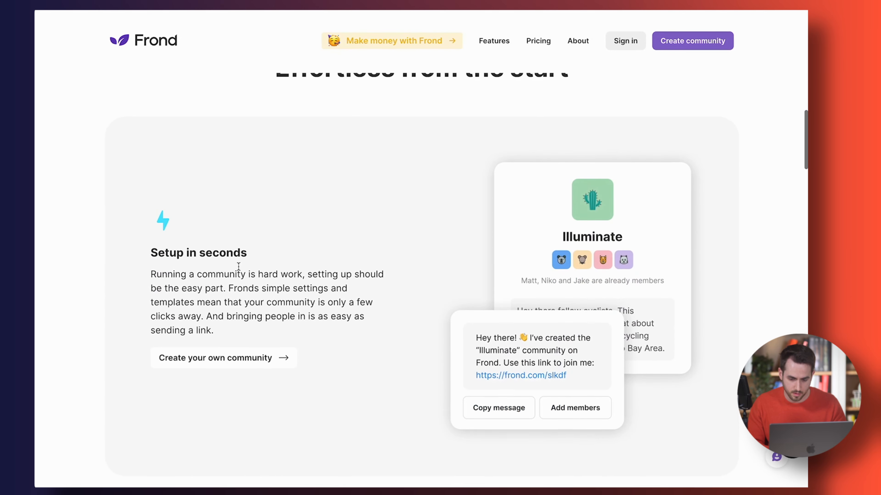
key("super+shift+c")
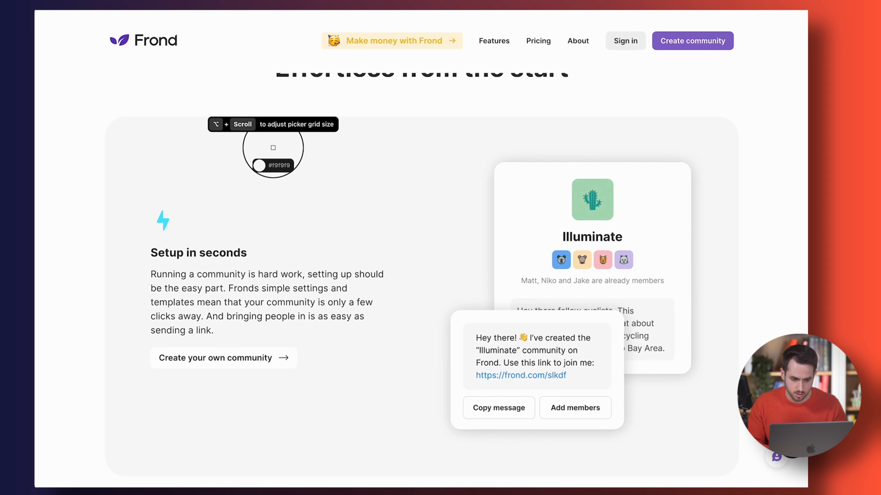
left_click(273, 147)
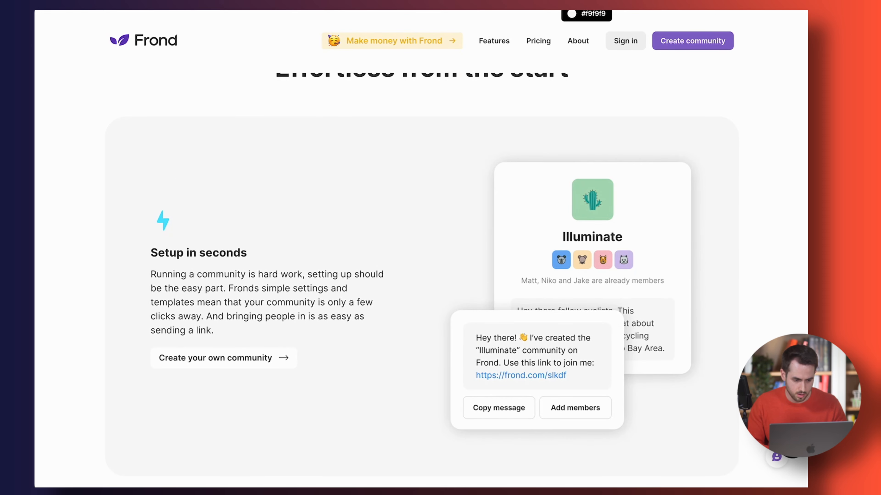
scroll(161, 247, "up", 2)
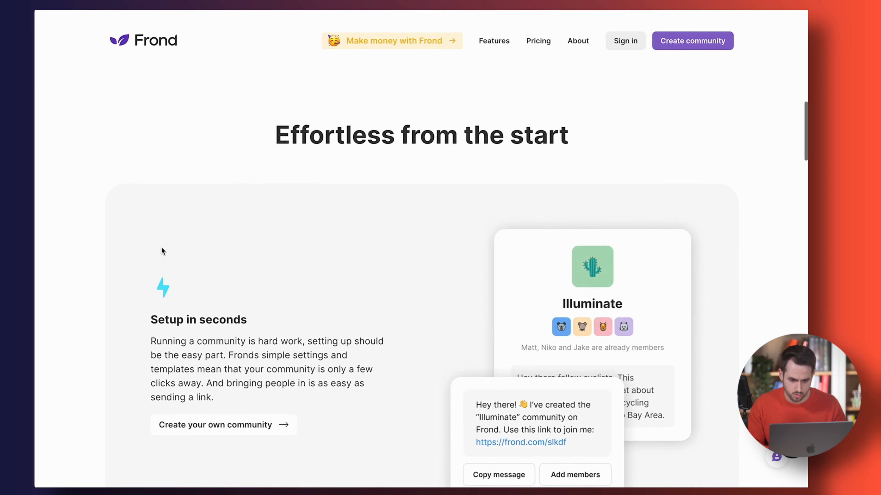
scroll(161, 247, "down", 3)
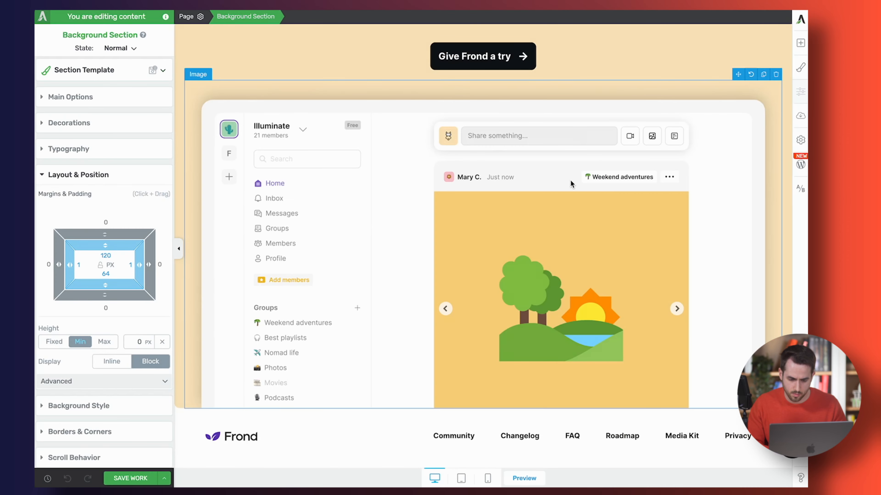
Step: Add a background section between the beige demo section and the footer, with 120 px top and bottom padding
left_click(798, 44)
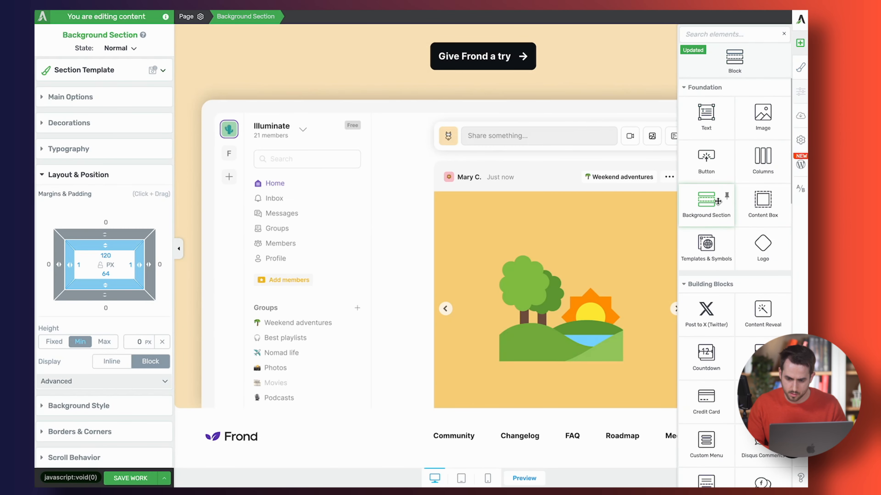
left_click_drag(707, 203, 362, 351)
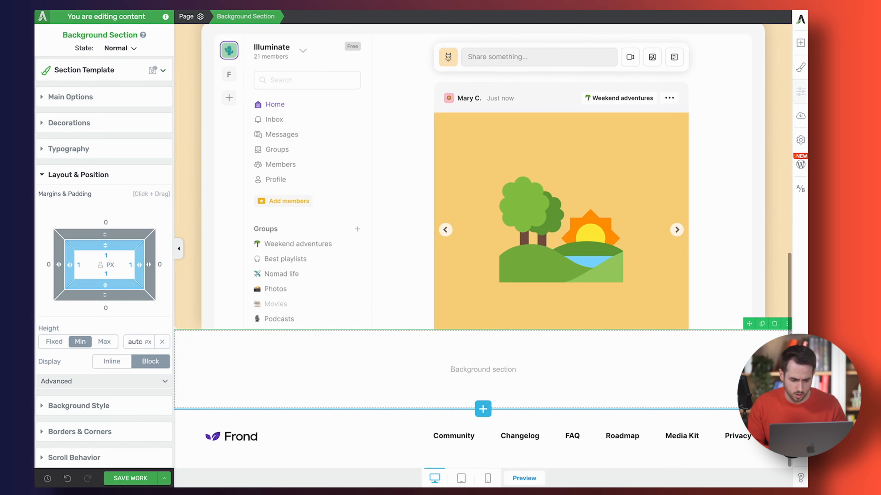
left_click(106, 254)
type("120")
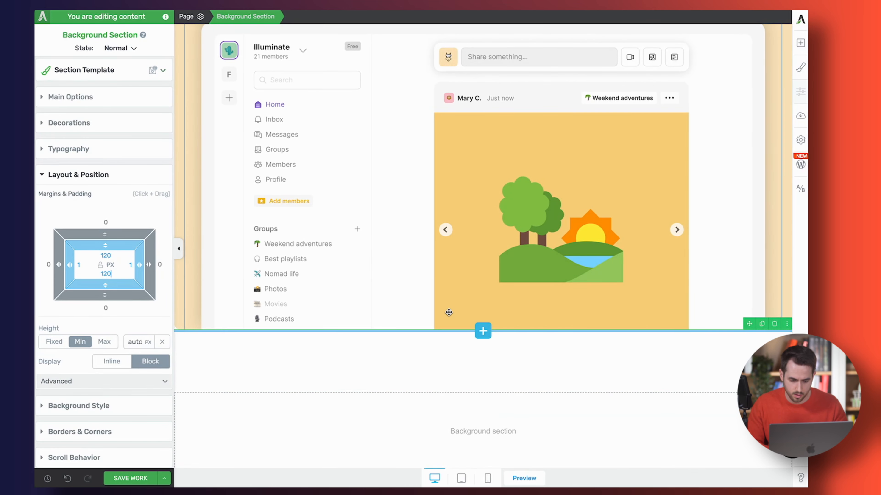
scroll(395, 387, "down", 3)
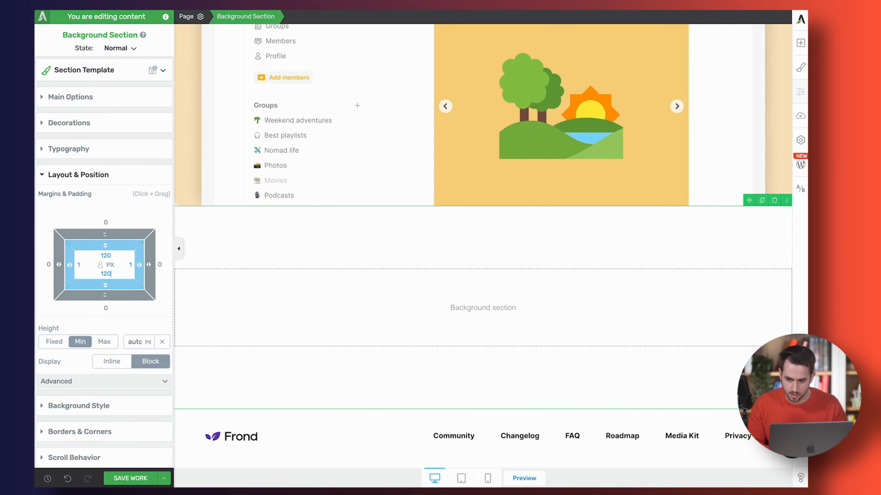
Step: Insert a content box inside the new background section
left_click(800, 43)
left_click_drag(762, 199, 506, 321)
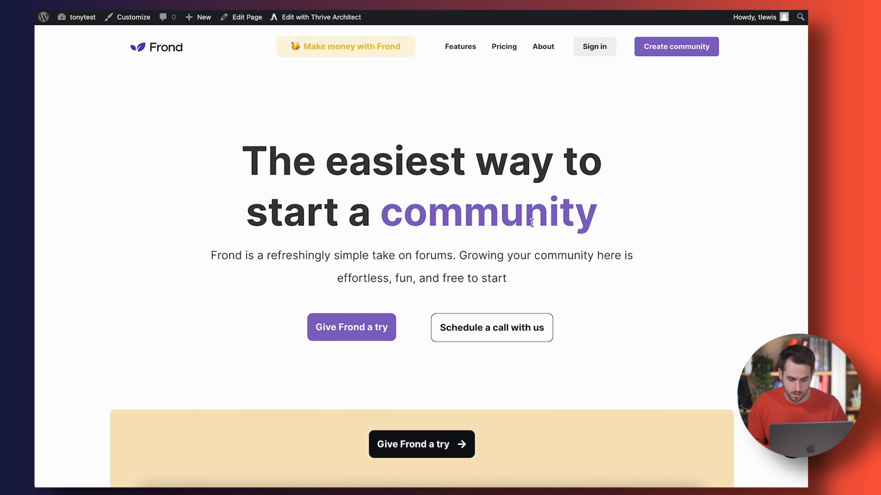
scroll(532, 222, "down", 4)
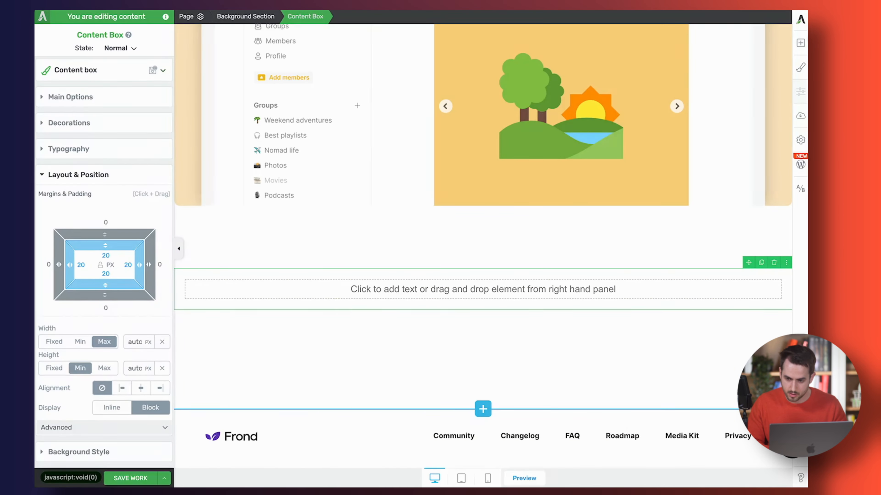
Step: Add a two-column layout with equal 1/2 columns inside the content box
left_click(801, 43)
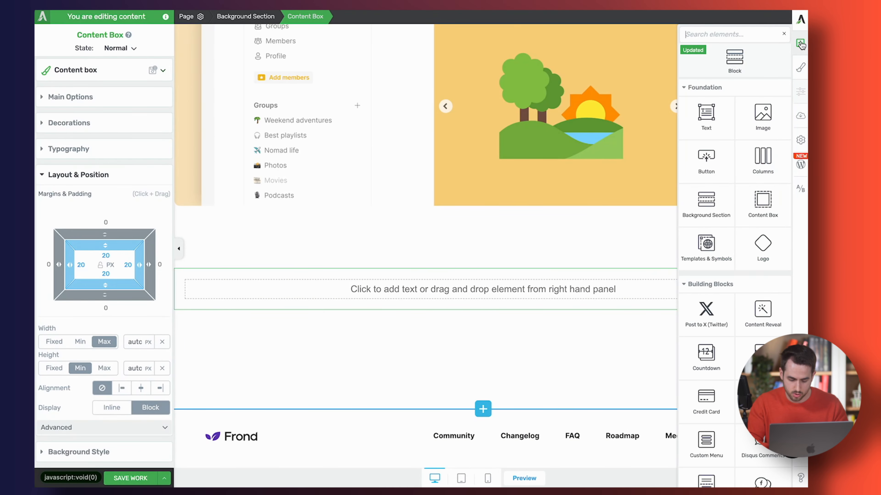
type("col")
left_click_drag(706, 80, 438, 289)
left_click(478, 307)
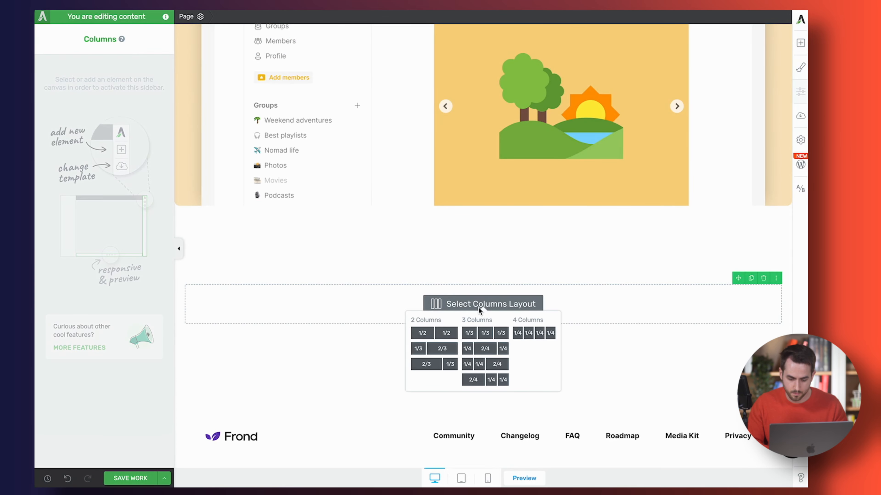
left_click(436, 337)
Step: Place an image element in the second column and insert section-community_vw3bfn.webp from the media library
left_click(800, 43)
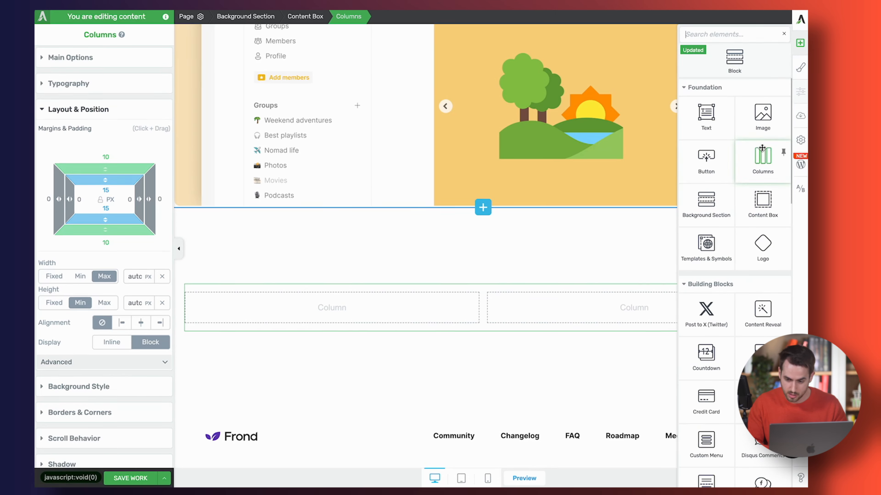
left_click_drag(763, 113, 613, 309)
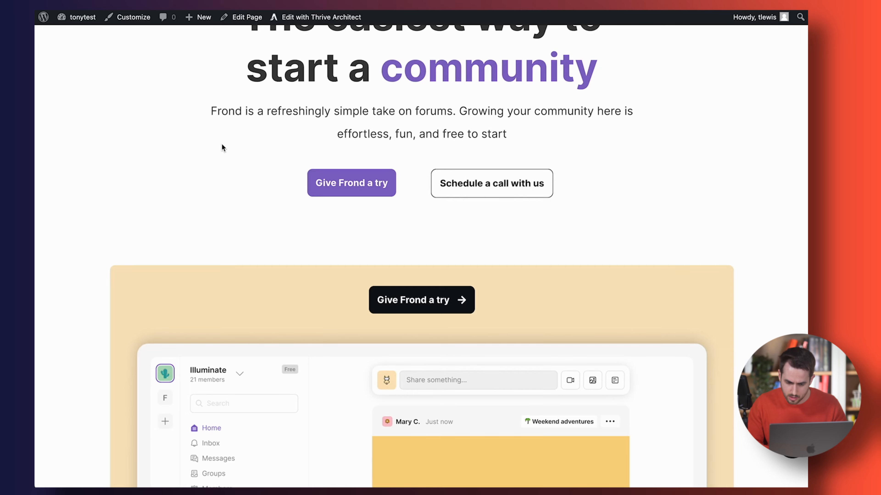
scroll(219, 190, "down", 6)
scroll(216, 239, "up", 10)
scroll(216, 239, "down", 10)
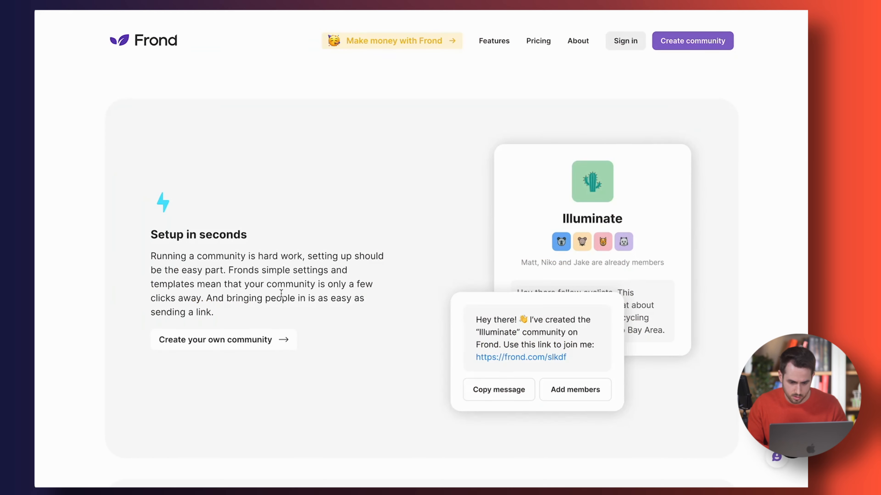
scroll(311, 321, "down", 1)
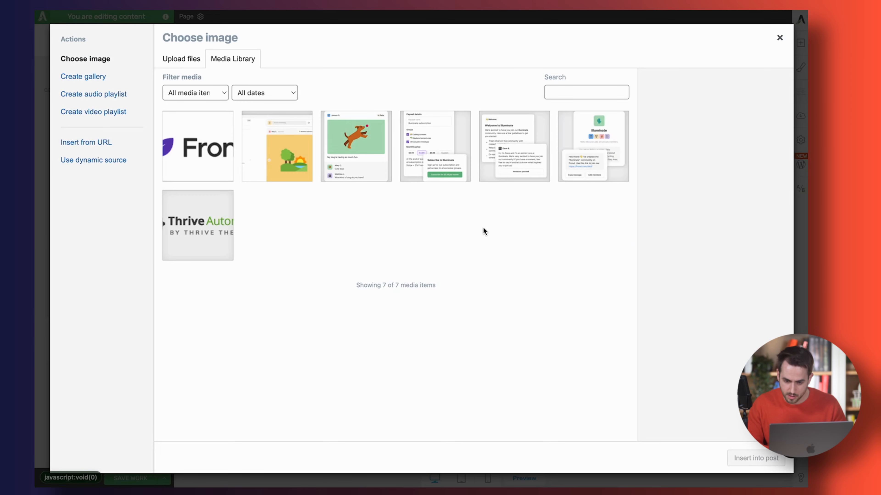
left_click(613, 139)
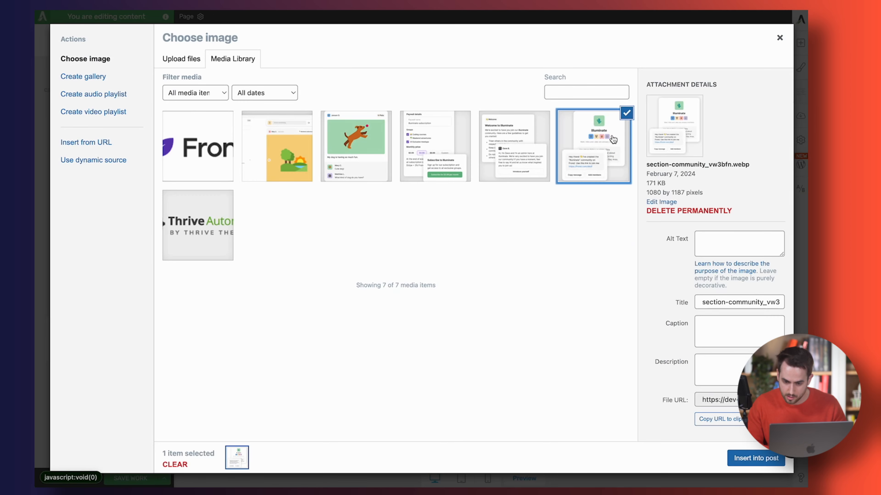
left_click(734, 457)
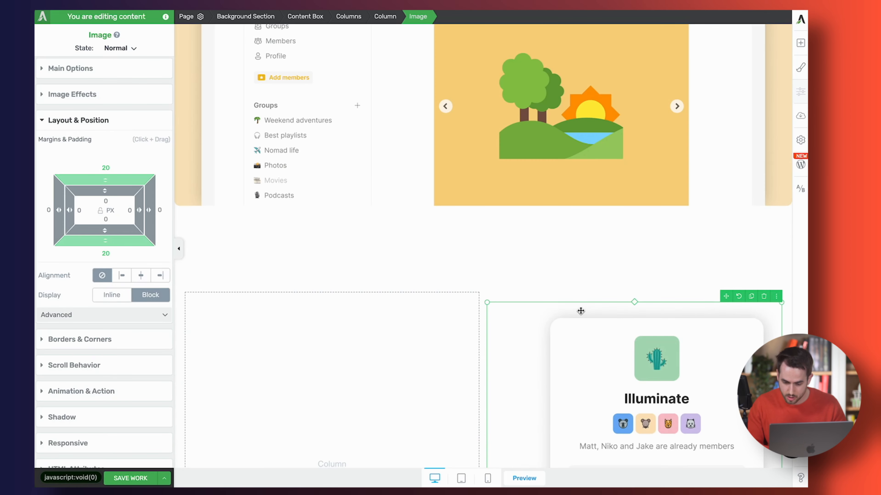
Step: Add a text element above the columns inside the content box and check the heading's placement on the original page
scroll(452, 291, "down", 6)
scroll(420, 288, "up", 6)
scroll(419, 286, "down", 3)
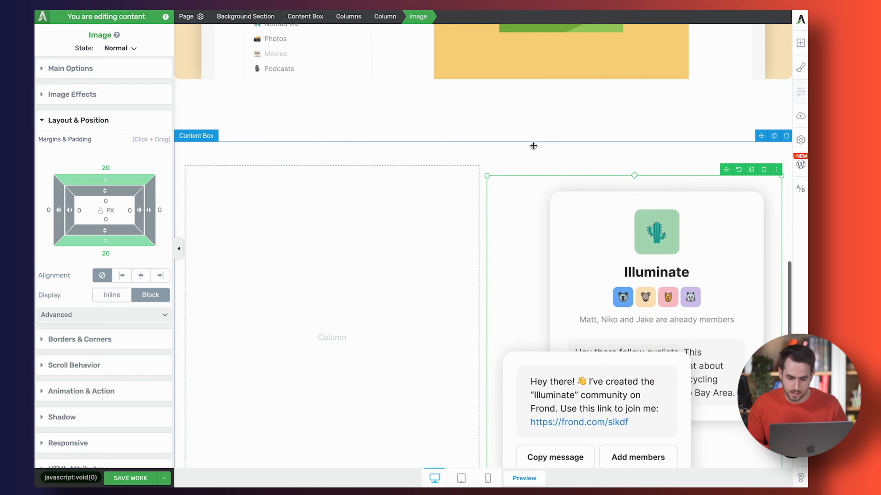
left_click(801, 45)
left_click_drag(706, 115, 526, 159)
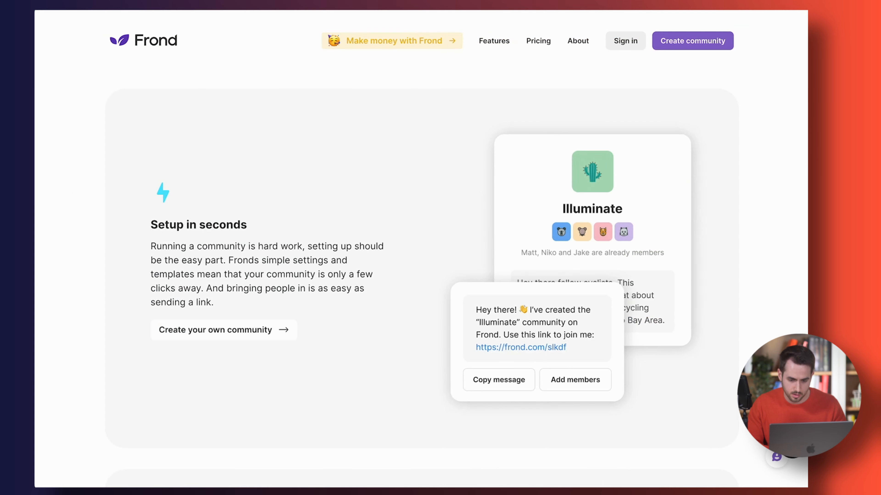
scroll(247, 221, "up", 3)
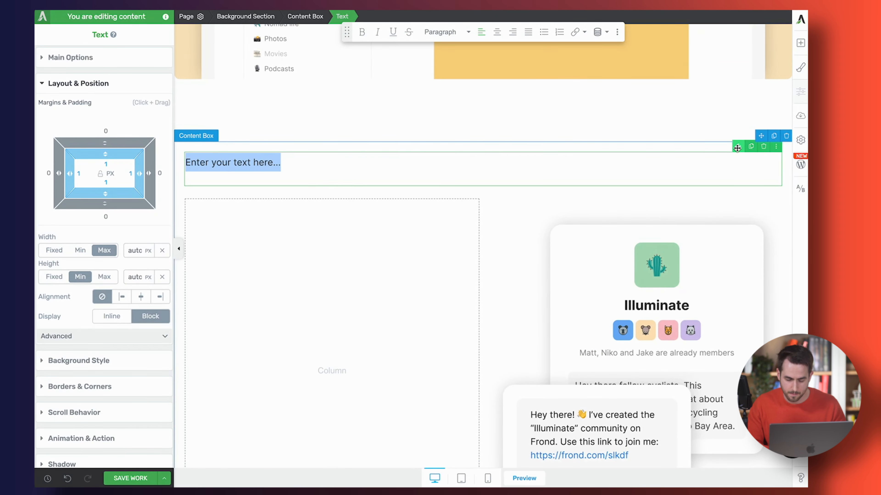
Step: Set the content box's background color to #f9f9f9
left_click_drag(737, 148, 254, 151)
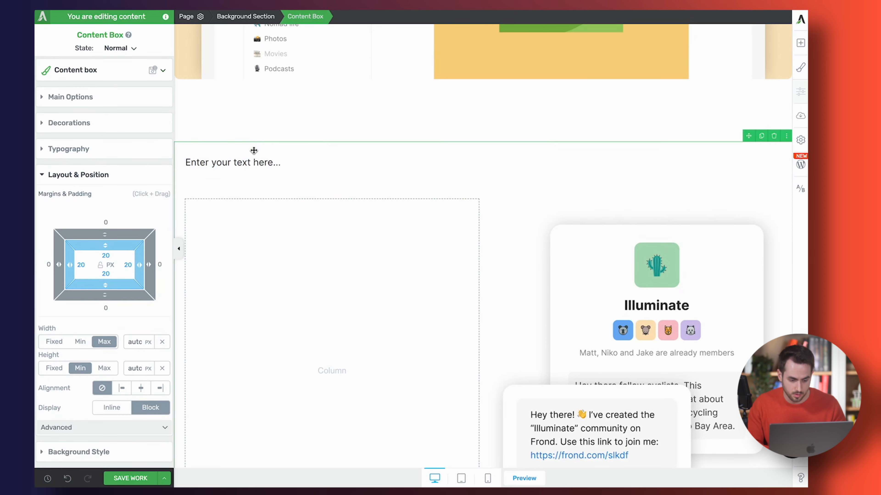
scroll(105, 380, "down", 5)
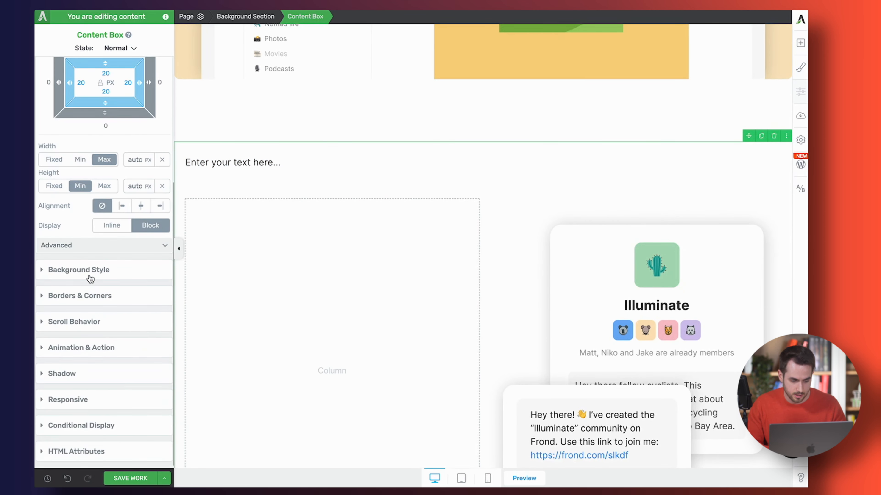
left_click(89, 276)
left_click(47, 266)
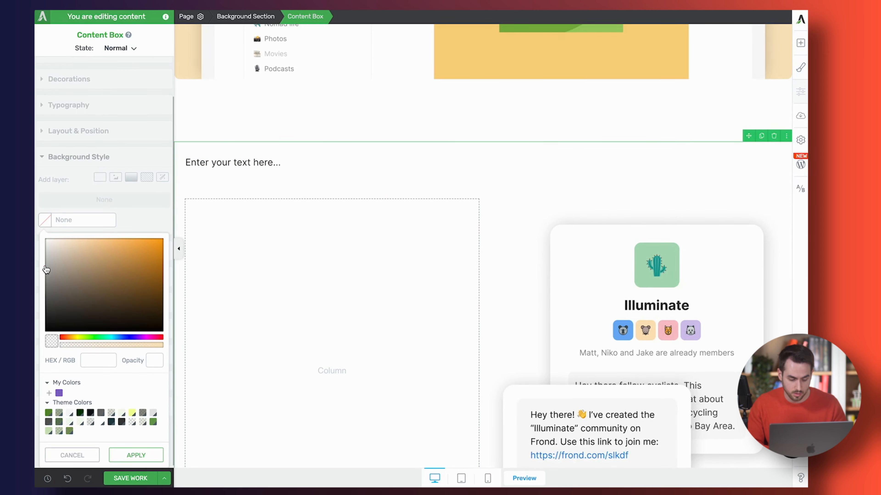
left_click(103, 362)
type("#f9f9f9")
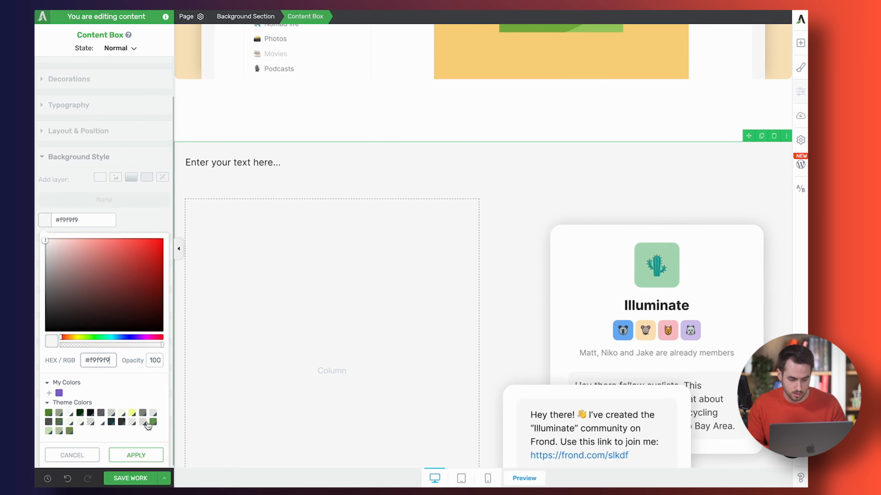
left_click(136, 455)
Step: Move the text element out of the content box so it sits directly above it in the background section
left_click(613, 152)
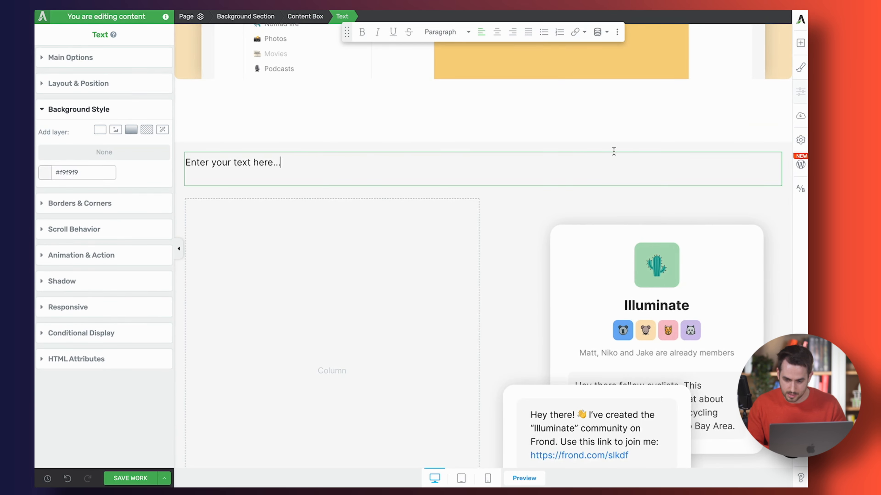
left_click_drag(728, 147, 623, 163)
left_click(491, 162)
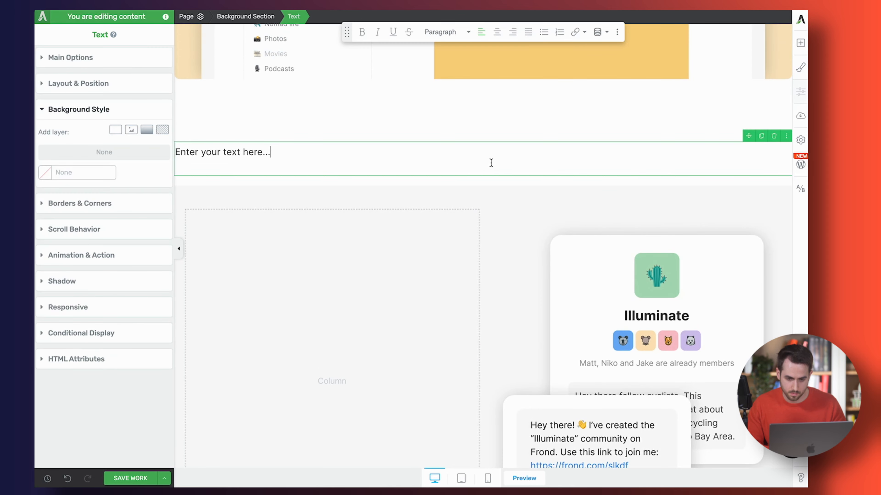
Step: Format the text above the content box as a centered, bold Heading 2 reading "Effortless from the start"
key("super+a")
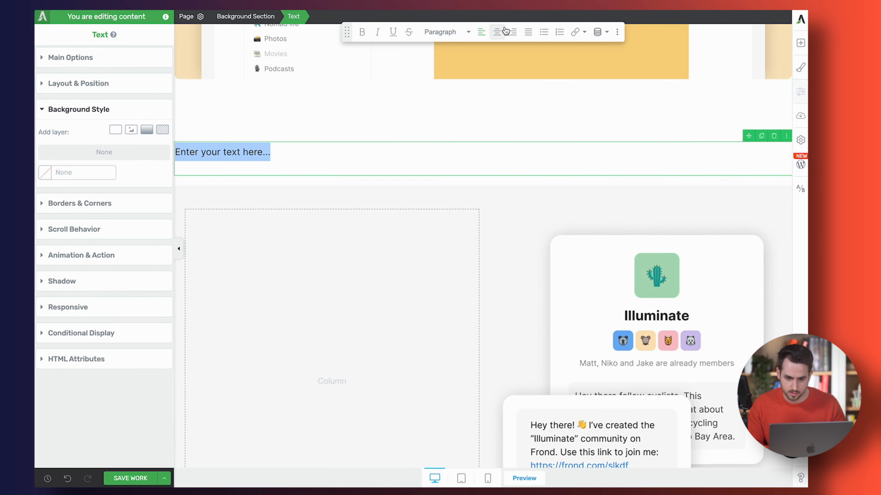
left_click(497, 32)
left_click(455, 32)
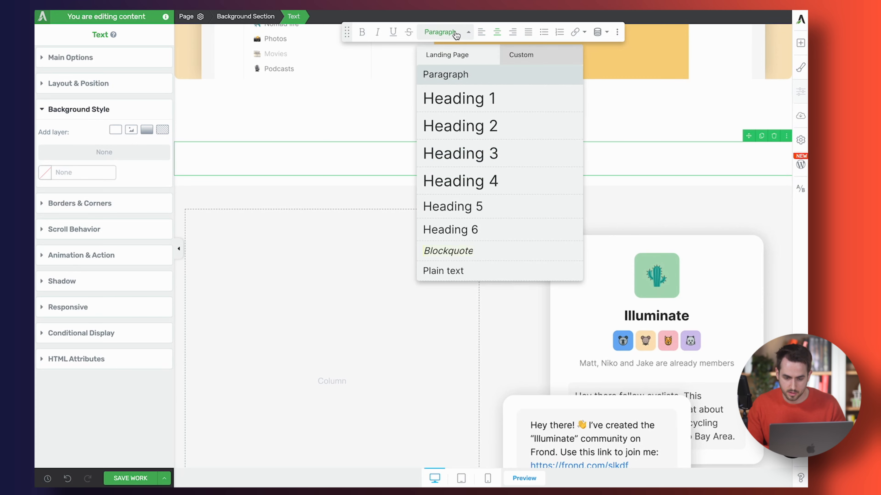
left_click(499, 126)
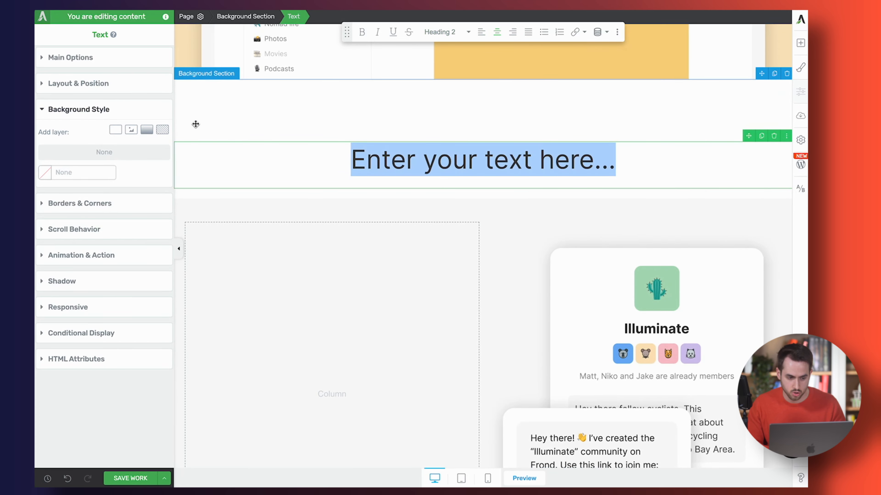
left_click(362, 33)
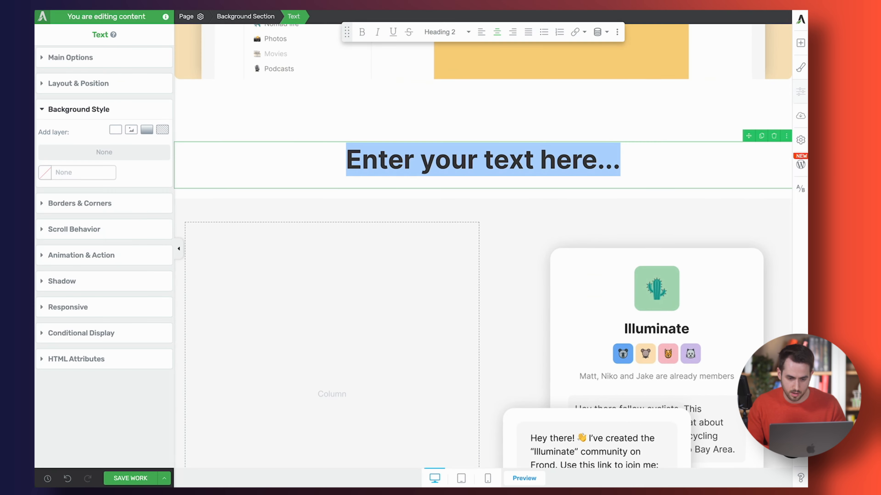
type("Effo")
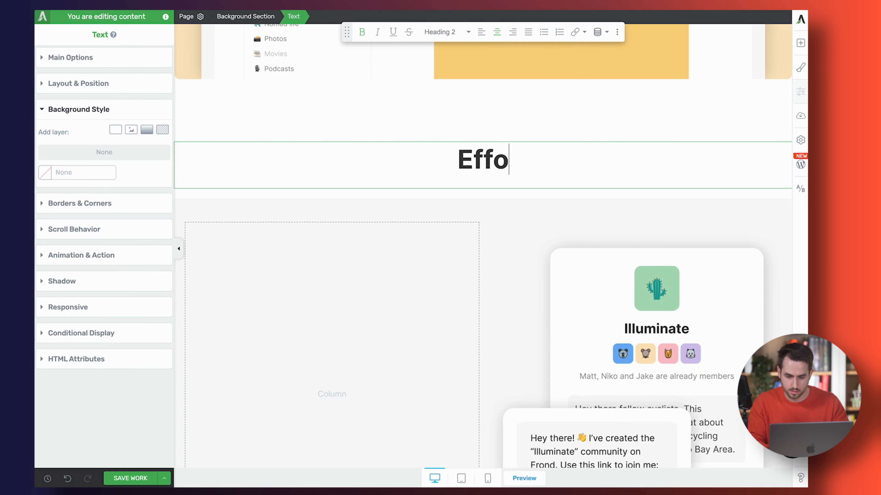
type("rtless from the start")
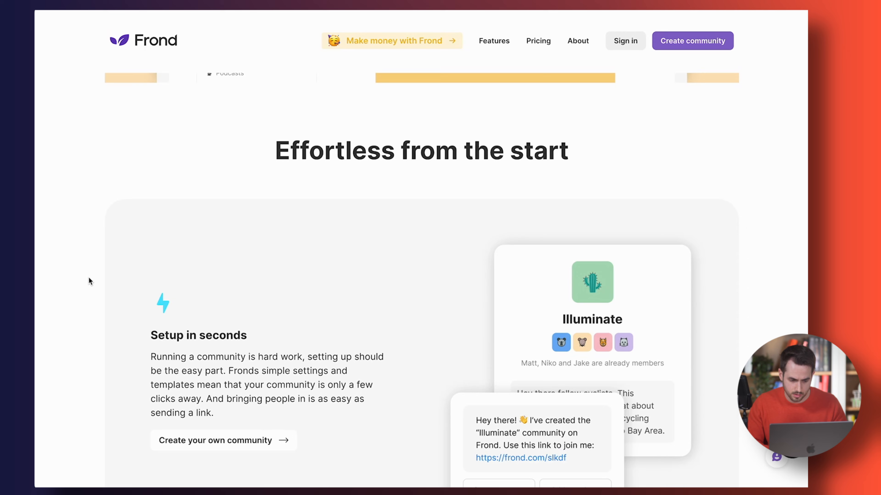
Step: Check the "Setup in seconds" card on the original page and place a content box in the empty first column
scroll(89, 276, "down", 3)
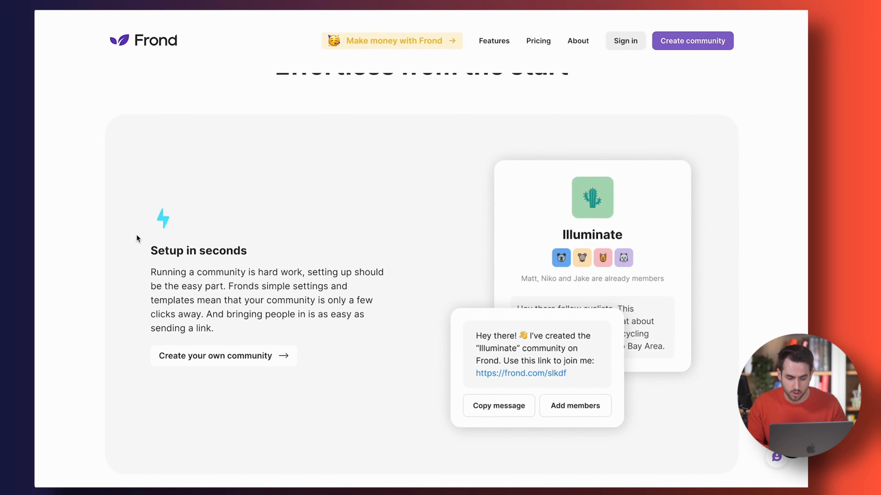
scroll(184, 201, "down", 1)
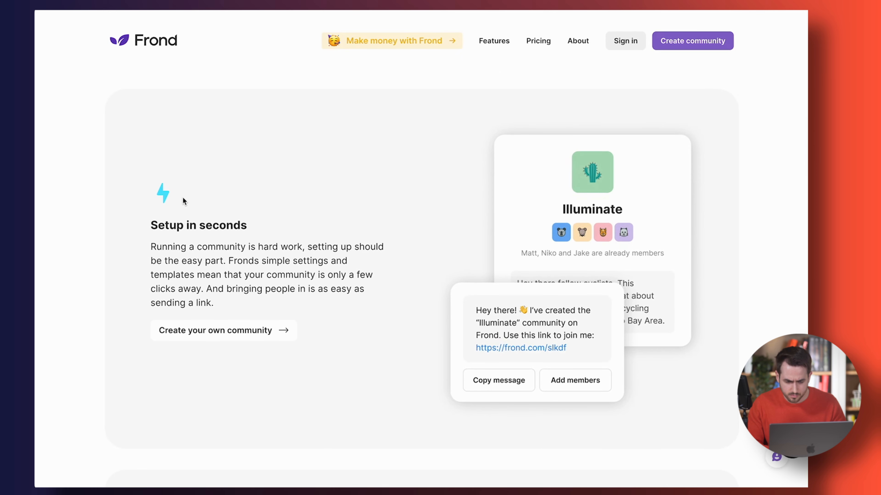
scroll(170, 186, "up", 1)
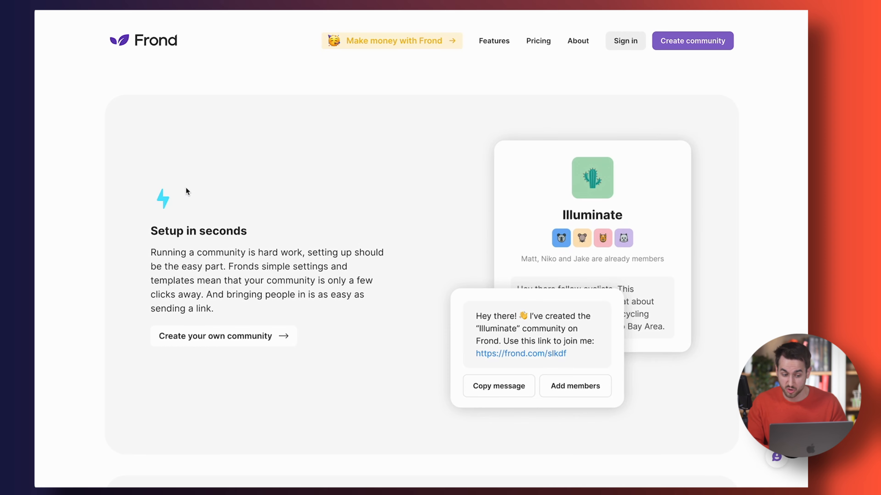
scroll(186, 188, "down", 2)
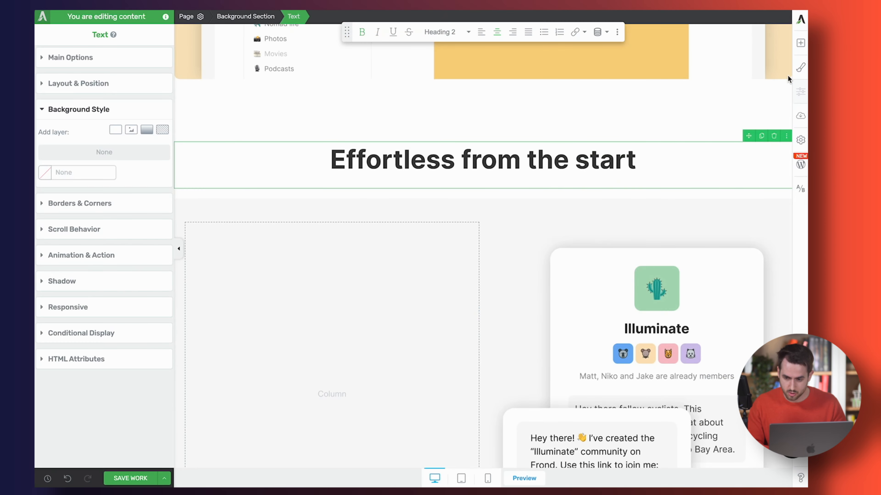
left_click(801, 42)
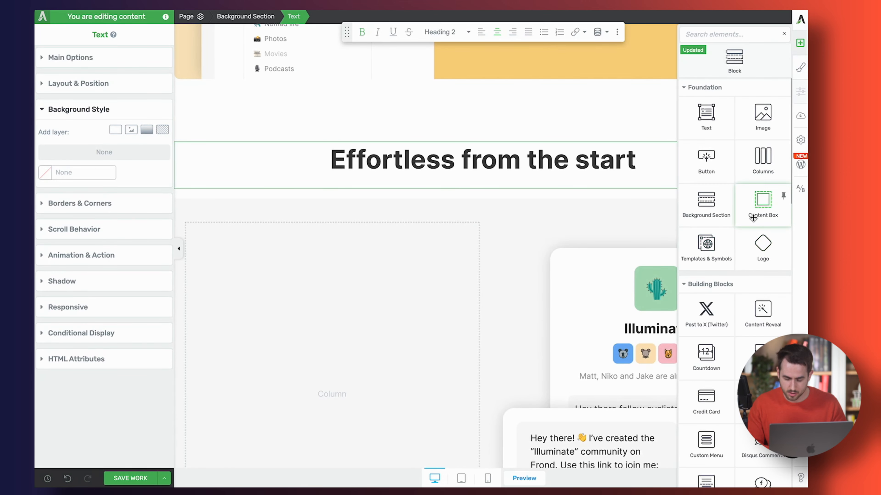
left_click_drag(763, 196, 418, 347)
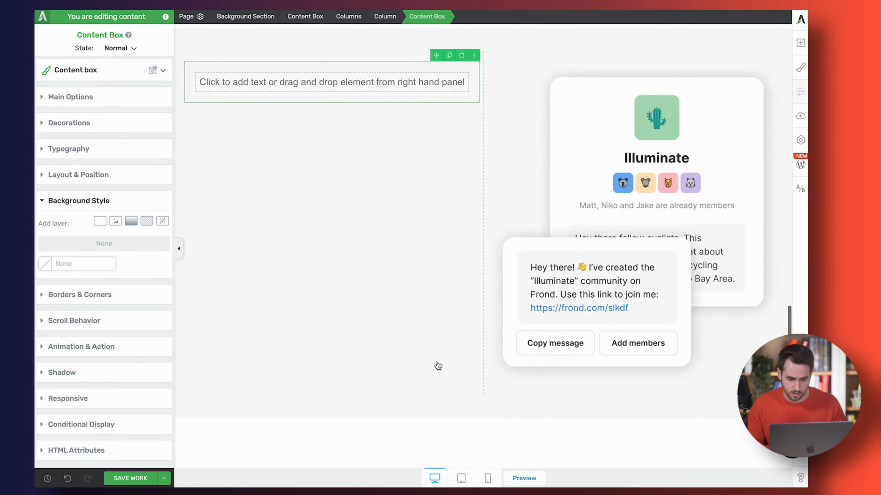
Step: Add a text element inside the new content box and replace its placeholder with a lightning bolt emoji
left_click(798, 44)
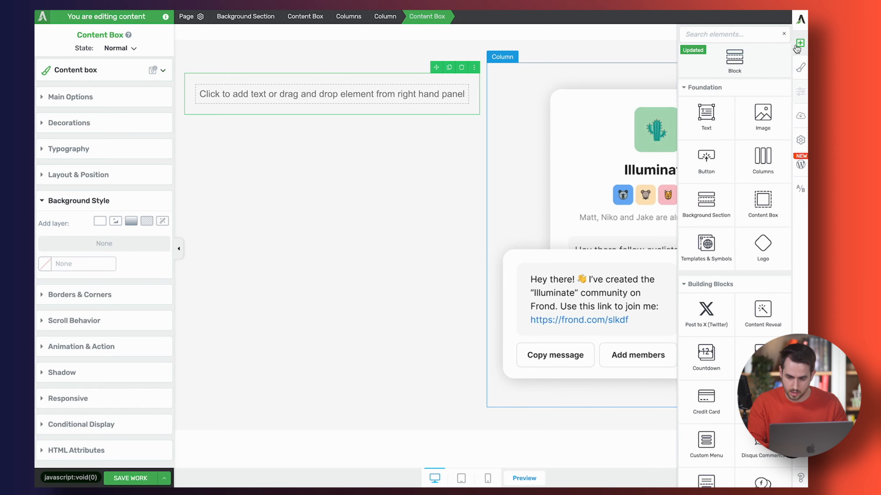
type("text")
left_click_drag(703, 74, 412, 113)
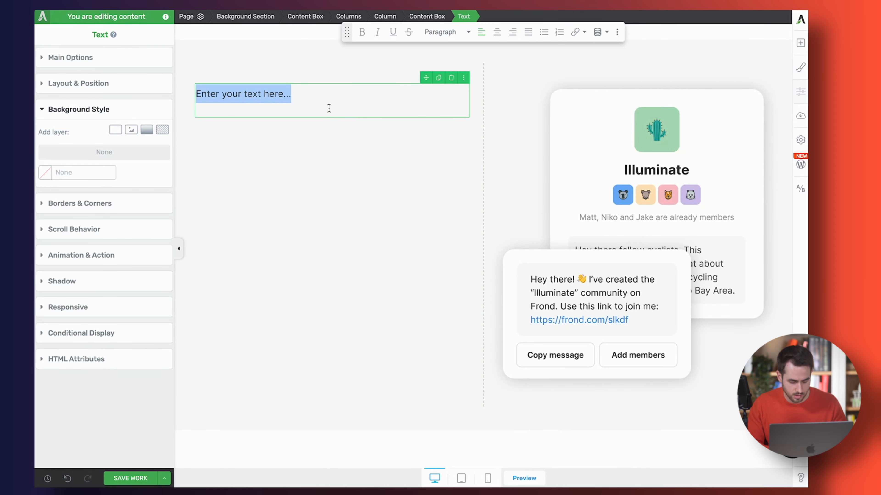
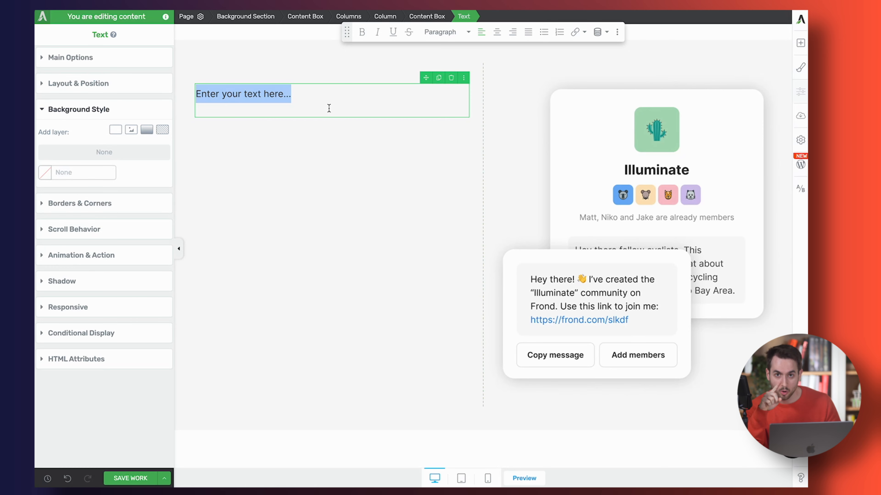
key("ctrl+super+space")
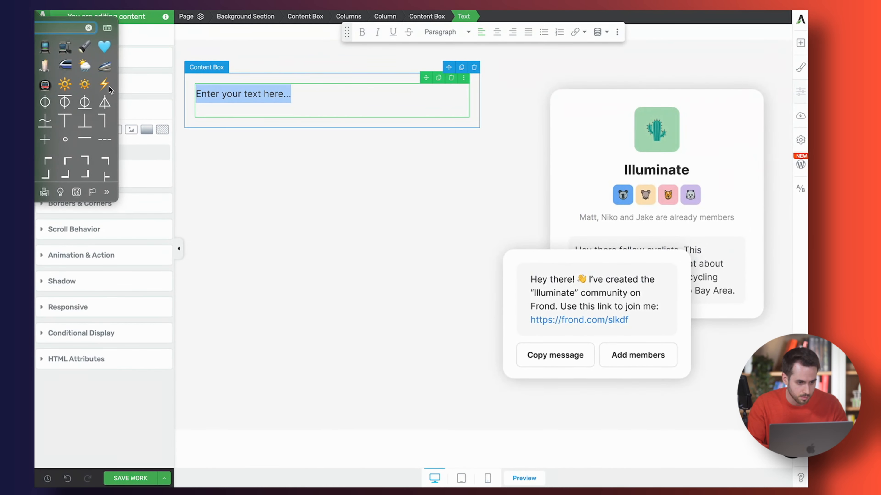
left_click(104, 85)
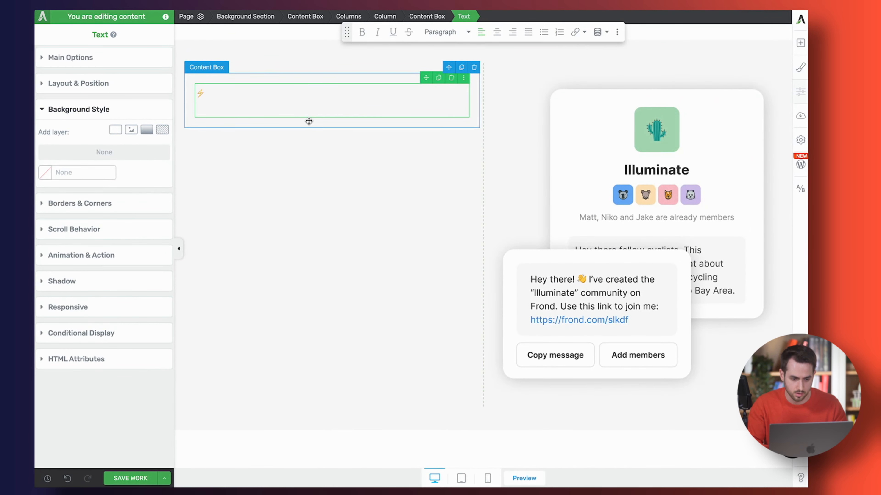
Step: Set the emoji's font size to 32 px and its bottom line spacing to 0 px
left_click(134, 58)
double_click(142, 292)
type("32")
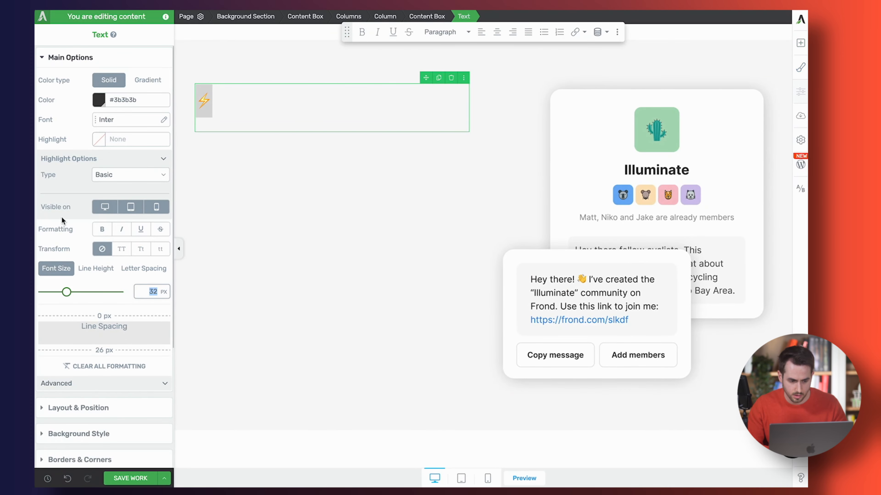
left_click_drag(97, 356, 100, 297)
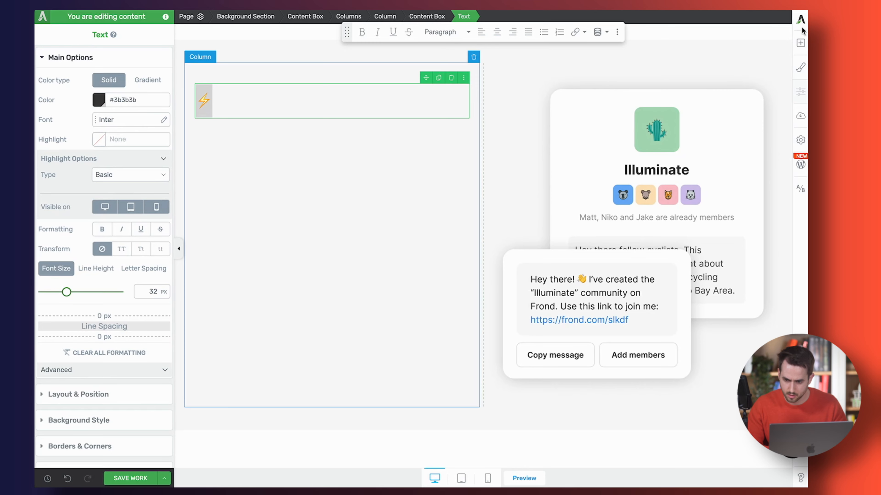
Step: Add a text element below the emoji reading "Setup in seconds"
left_click(800, 42)
left_click_drag(706, 117, 326, 148)
type("S")
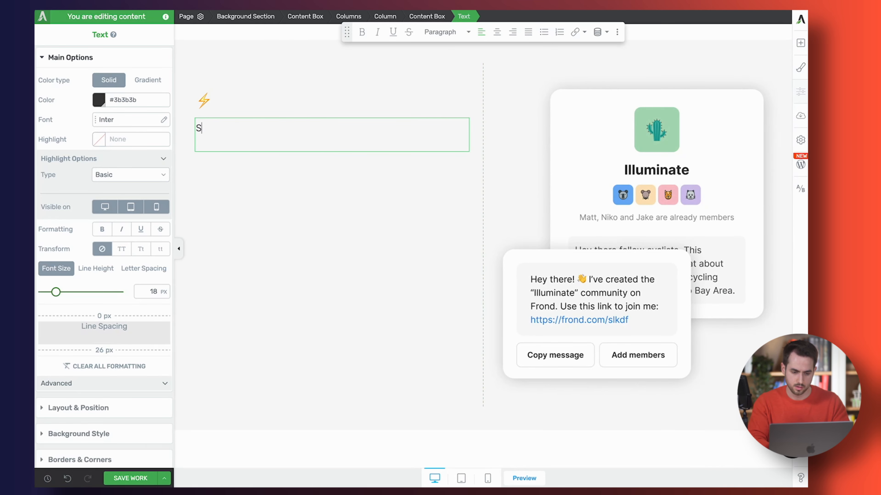
type("etup in seconds")
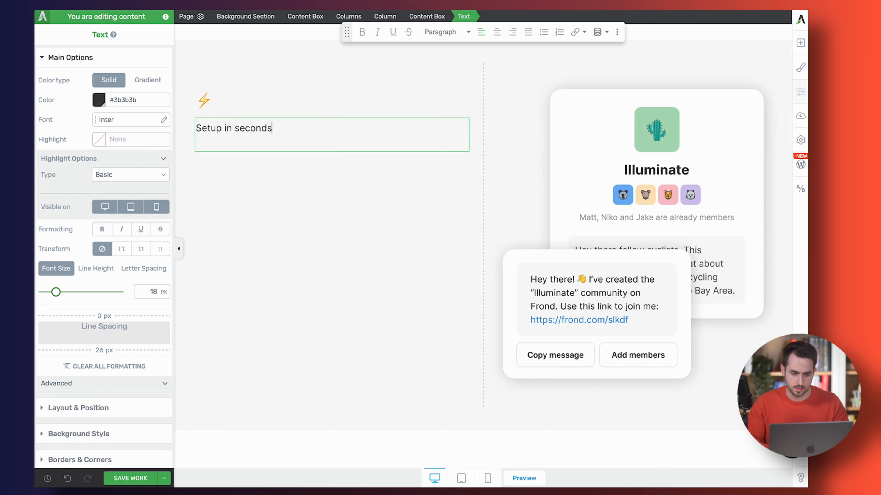
Step: Format "Setup in seconds" as Heading 6 and set its bottom line spacing to 0 px
triple_click(296, 142)
left_click(468, 33)
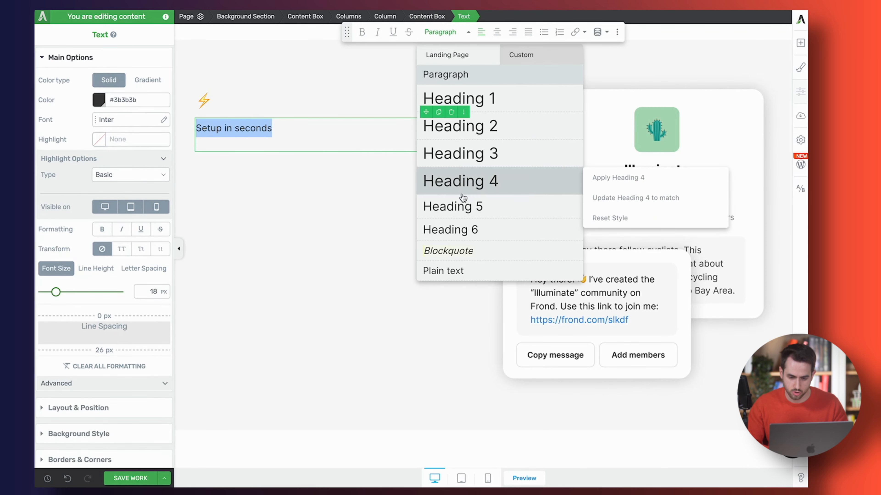
left_click(460, 228)
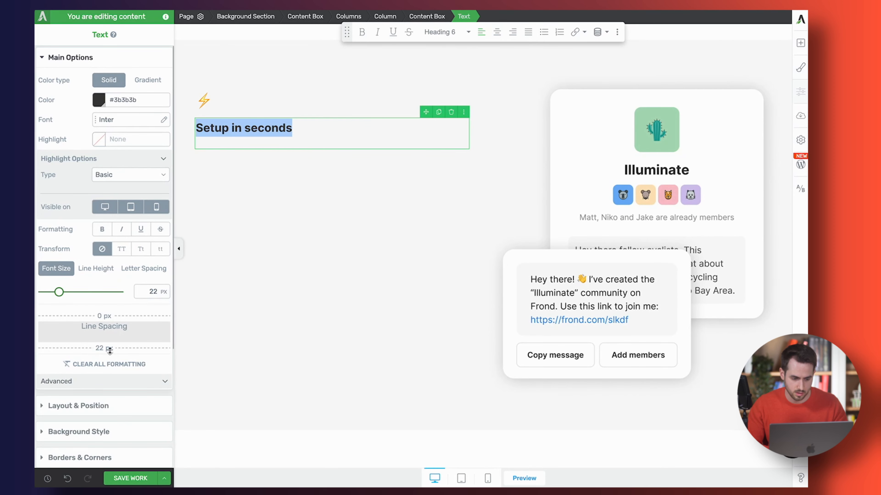
left_click_drag(110, 348, 258, 341)
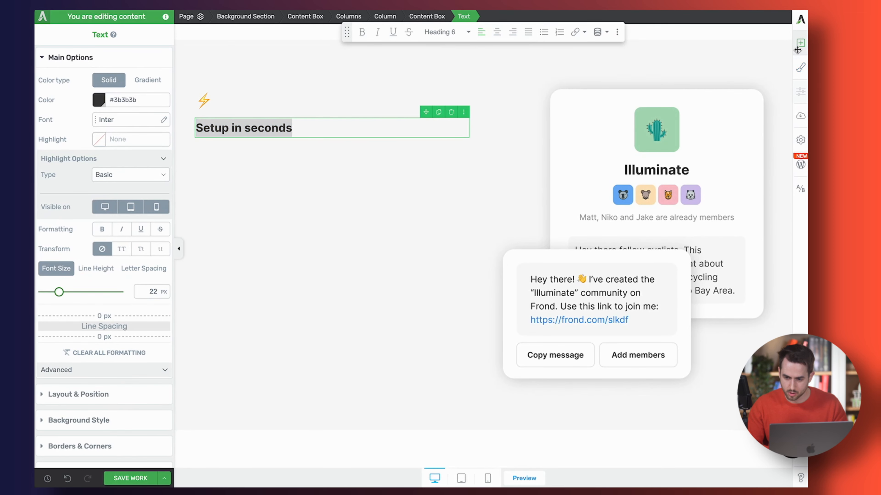
Step: Add a text element below the "Setup in seconds" heading and copy the card's description paragraph from the original page
left_click(800, 43)
left_click_drag(697, 130, 316, 135)
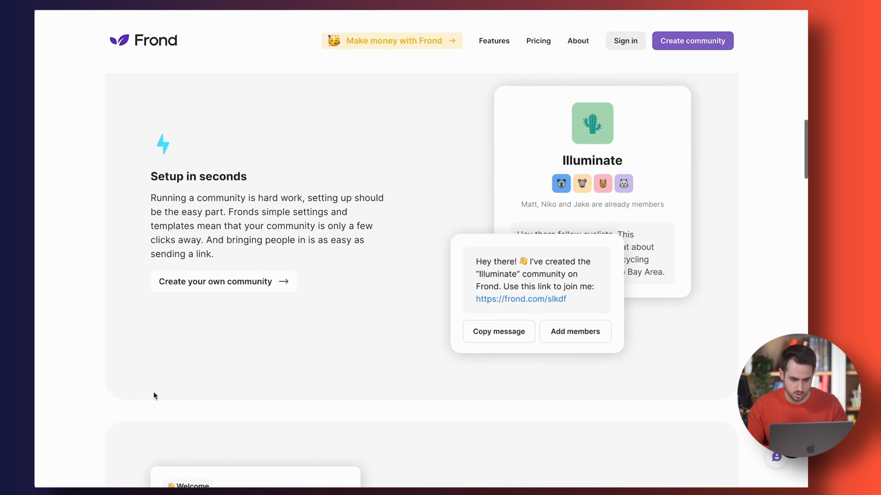
left_click_drag(222, 204, 153, 153)
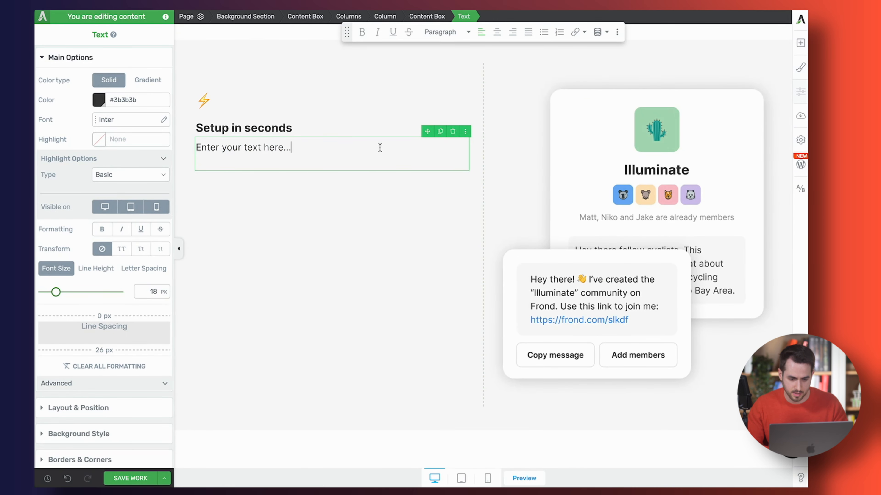
Step: Fill the text element under "Setup in seconds" with the paragraph from "Running a community is hard work" to "as easy as sending a link."
type("Running a community is hard work, setting up should be the easy part. Fronds simple settings and templates mean that your community is only a few clicks away. And bringing people in is as easy as sending a link.")
Step: Duplicate the black "Give Frond a try" button above the community screenshot
scroll(384, 148, "up", 15)
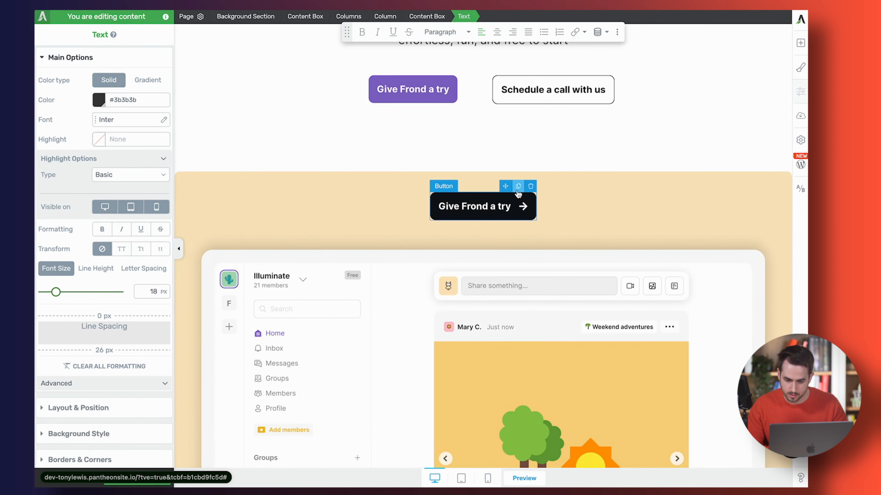
left_click(518, 186)
left_click_drag(503, 187, 309, 372)
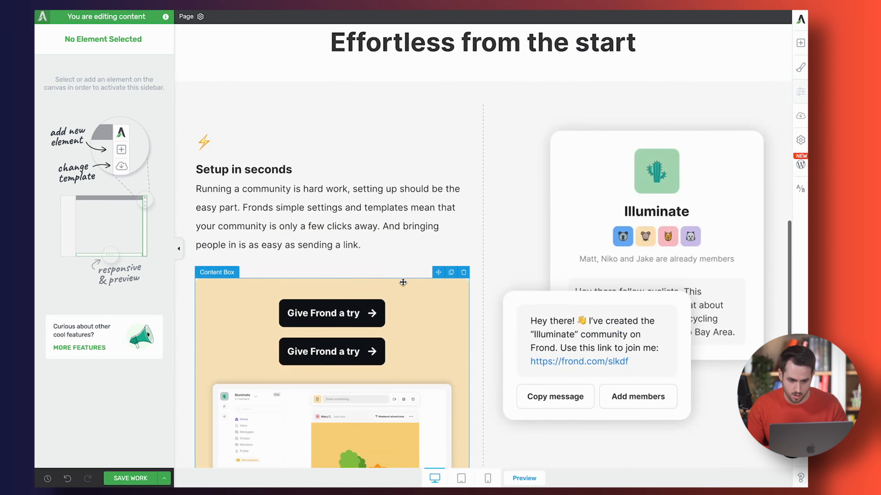
scroll(403, 282, "down", 4)
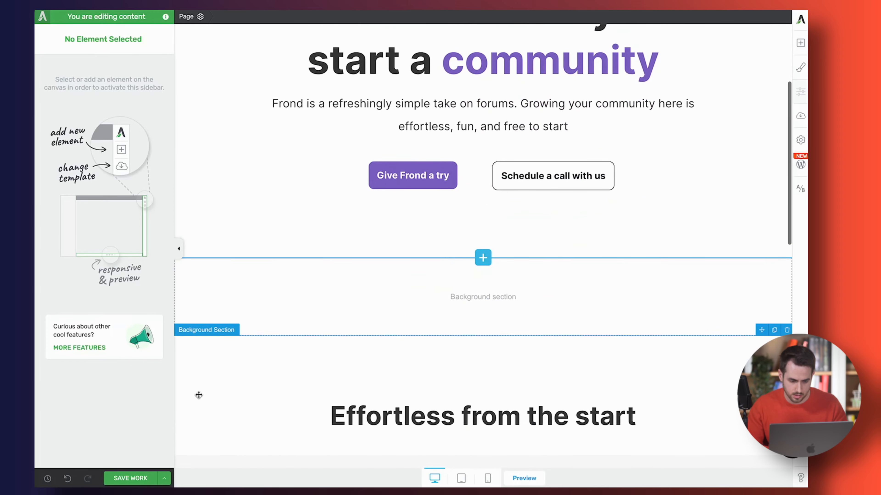
left_click(68, 479)
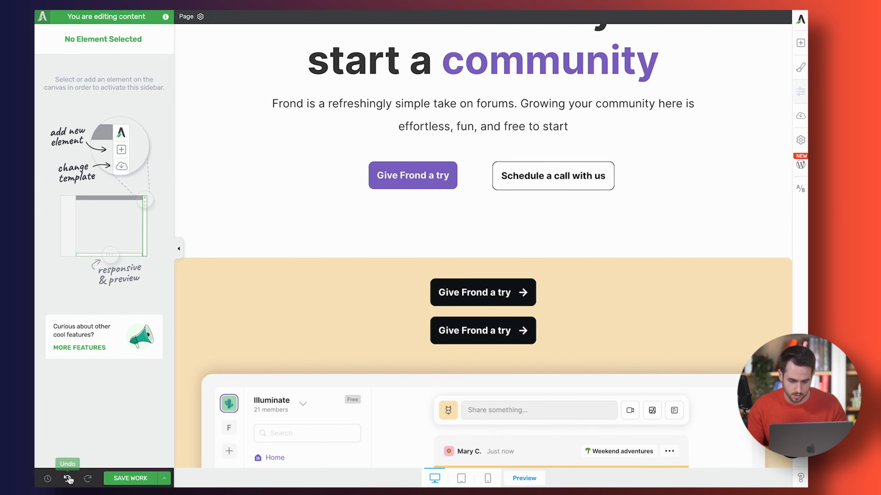
Step: Move the duplicated "Give Frond a try" button below the "Setup in seconds" paragraph and left-align it
scroll(516, 294, "down", 2)
left_click(517, 286)
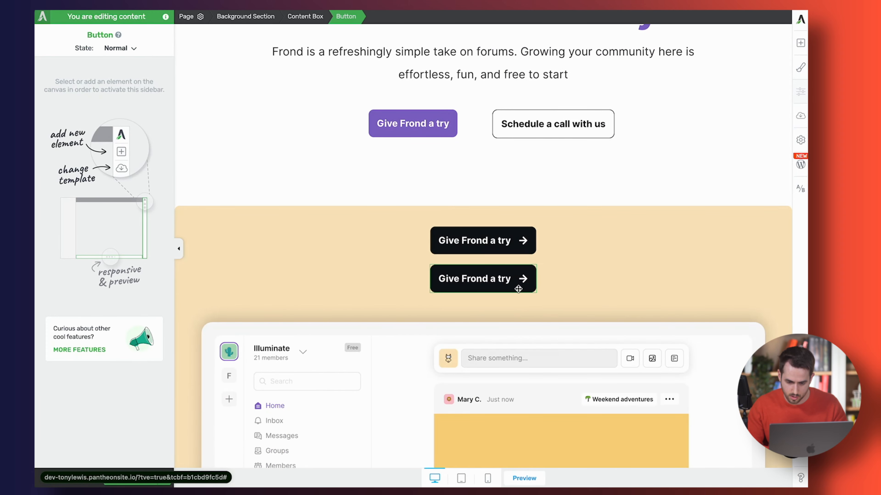
left_click_drag(517, 287, 327, 278)
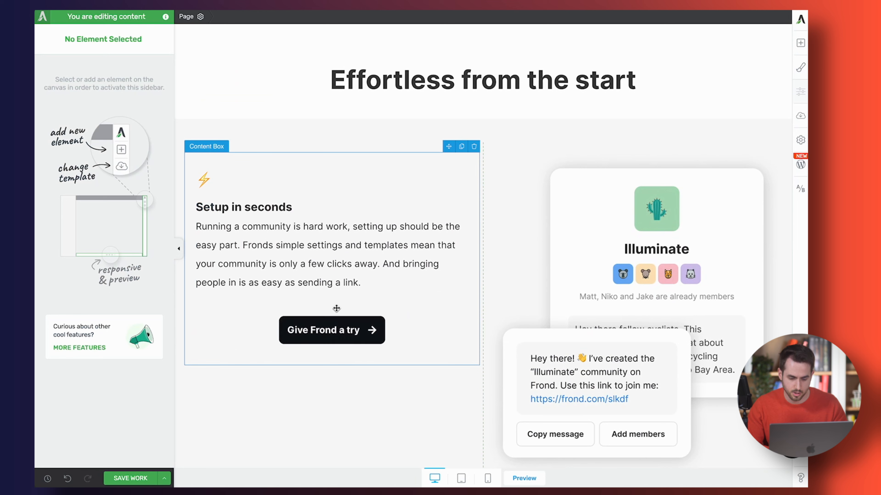
left_click(333, 325)
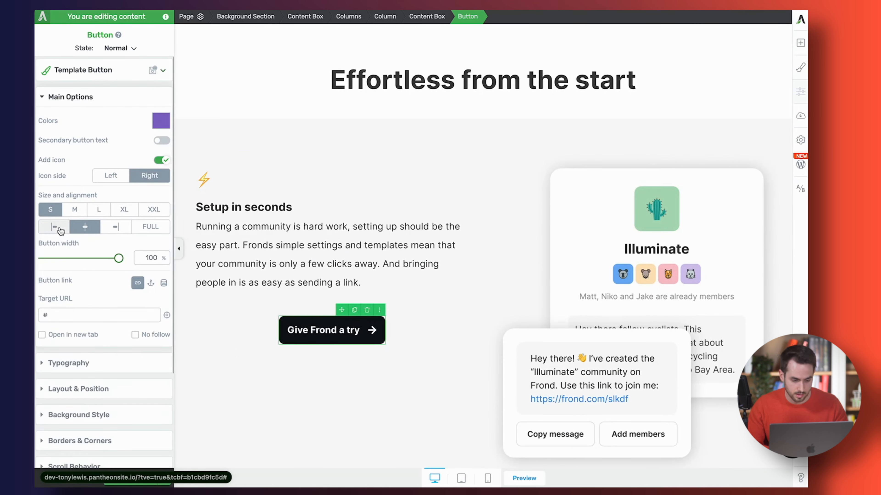
left_click(54, 227)
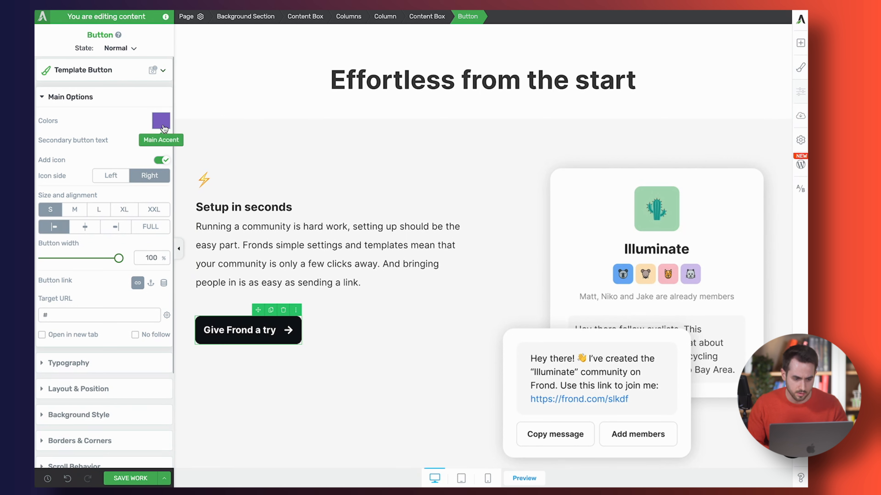
Step: Set the moved button's text colour to #000000
scroll(102, 274, "down", 3)
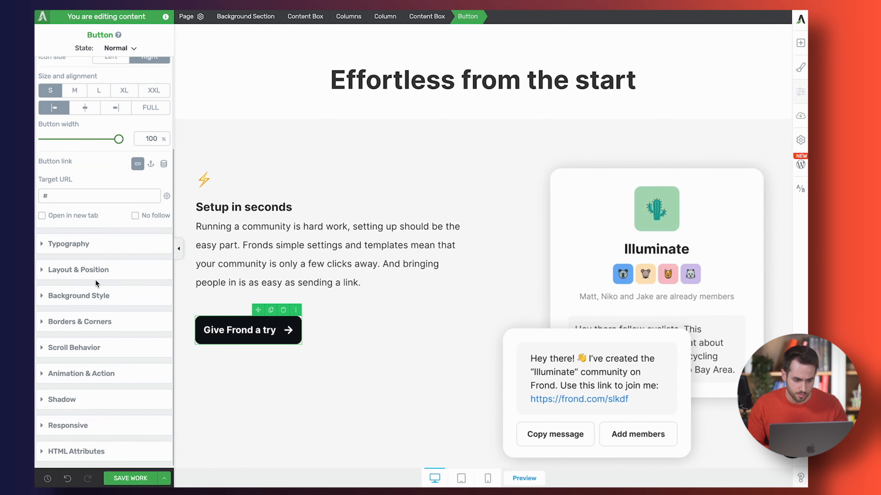
scroll(95, 281, "up", 1)
left_click(94, 265)
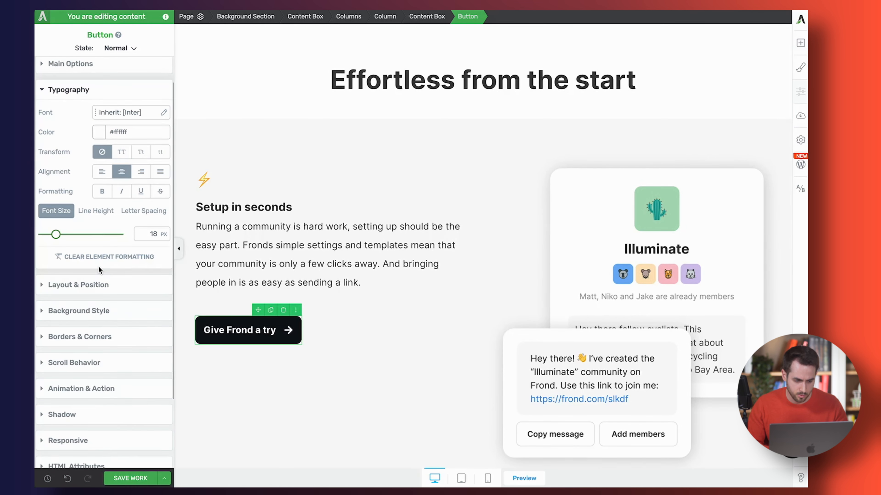
left_click(103, 132)
left_click_drag(109, 209, 37, 250)
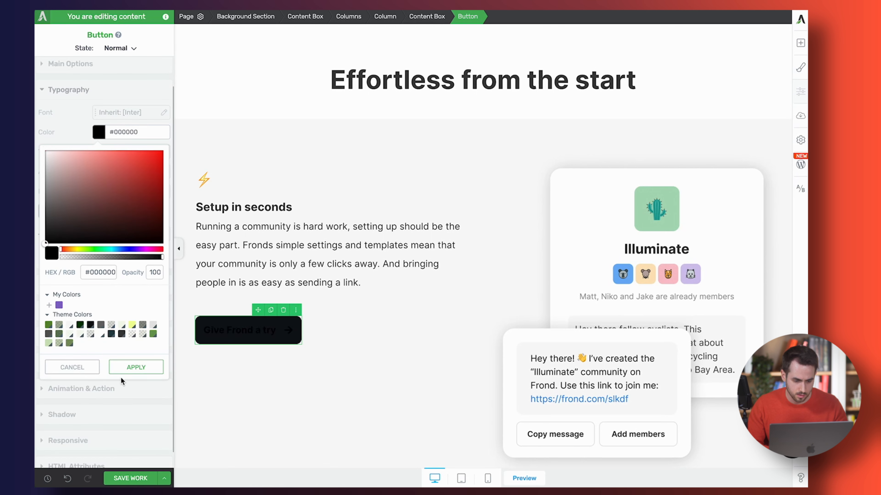
left_click(122, 369)
Step: Change the button's solid background colour to a white theme colour
left_click(98, 310)
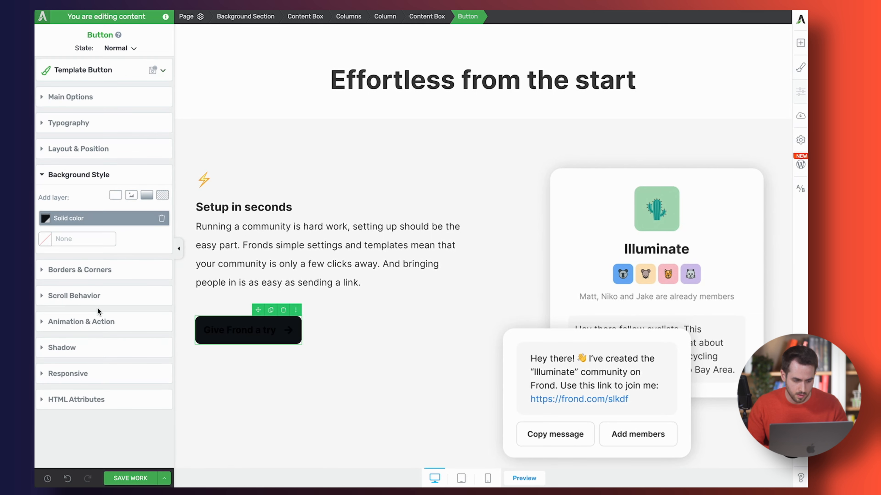
left_click(73, 225)
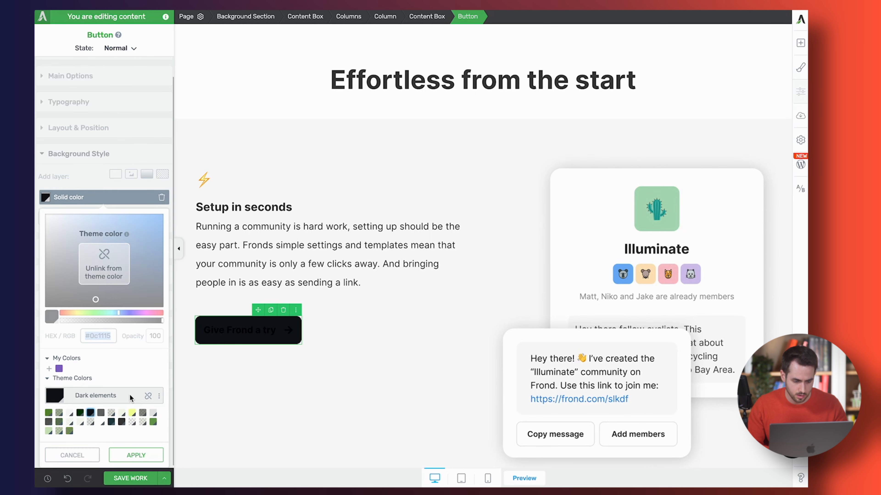
left_click(101, 422)
left_click(136, 455)
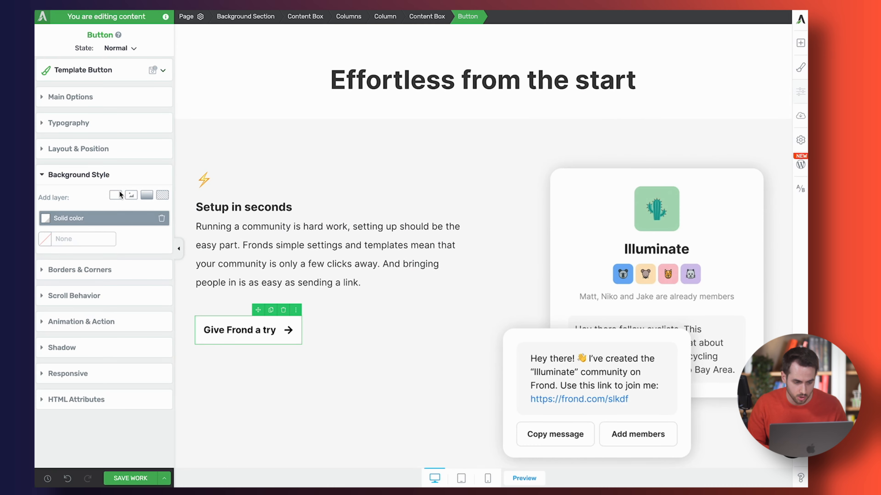
Step: Set the button's upper and lower padding to 8 px each
left_click(99, 153)
left_click(107, 229)
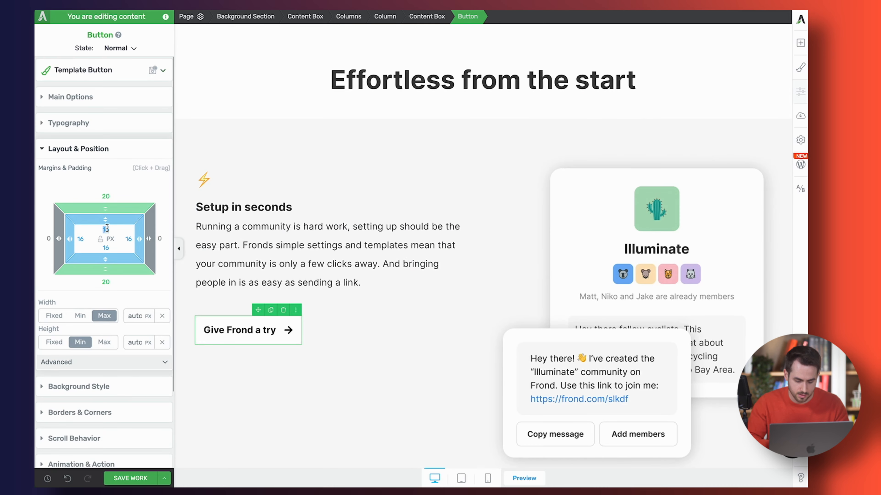
type("8")
key("Tab")
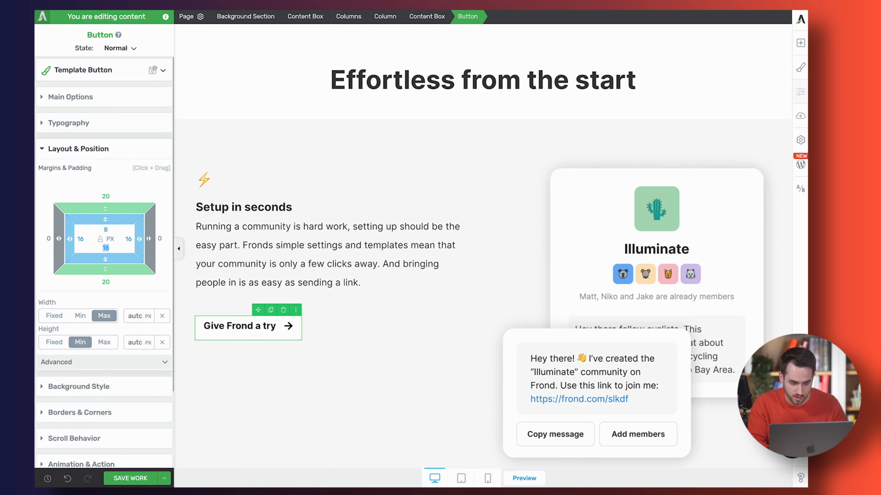
type("8")
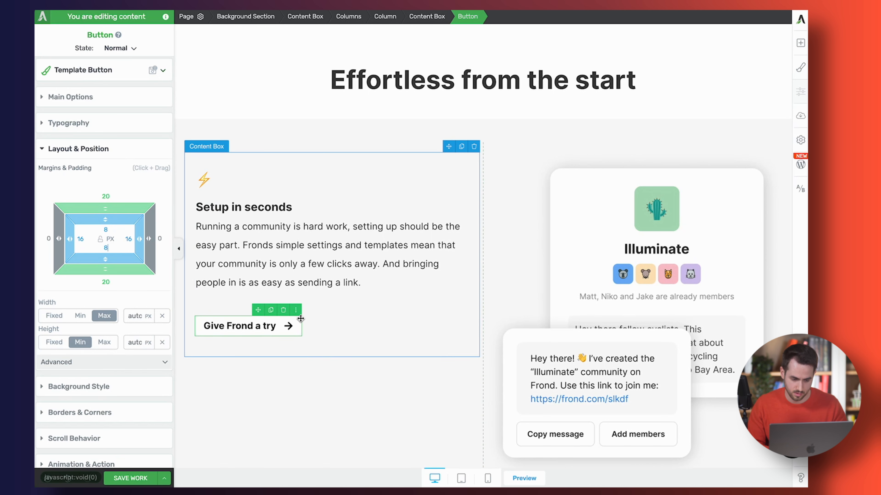
Step: Replace the button's label with "Create your own community"
triple_click(216, 326)
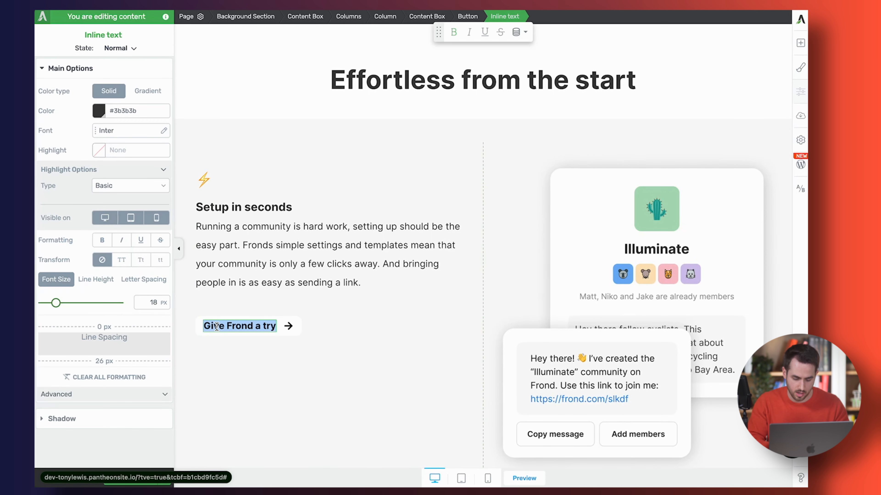
type("Create your o")
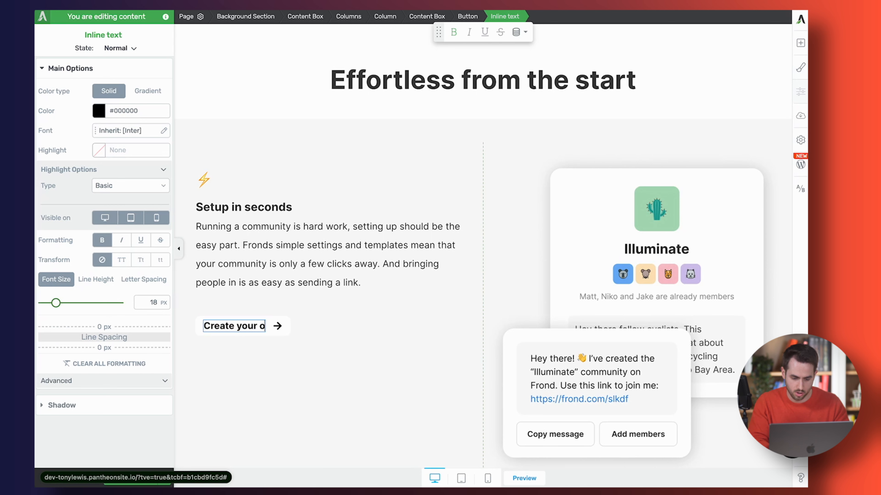
type("wn community")
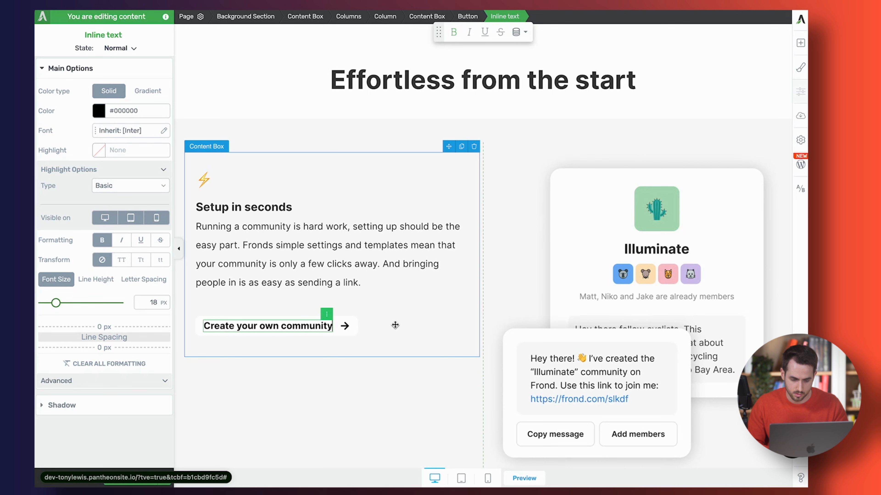
left_click(365, 327)
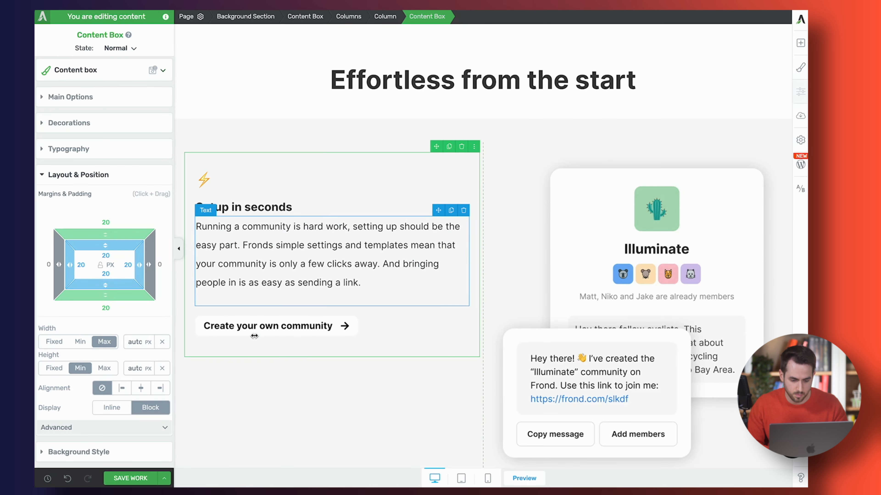
Step: Choose Inter from Google Fonts as the font of the whole "Create your own community" label
left_click(257, 327)
key("ctrl+a")
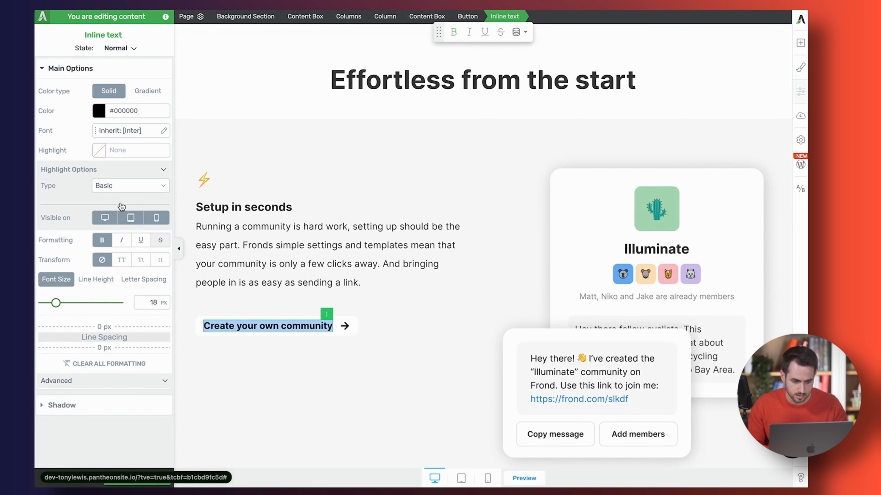
left_click(140, 132)
left_click(111, 166)
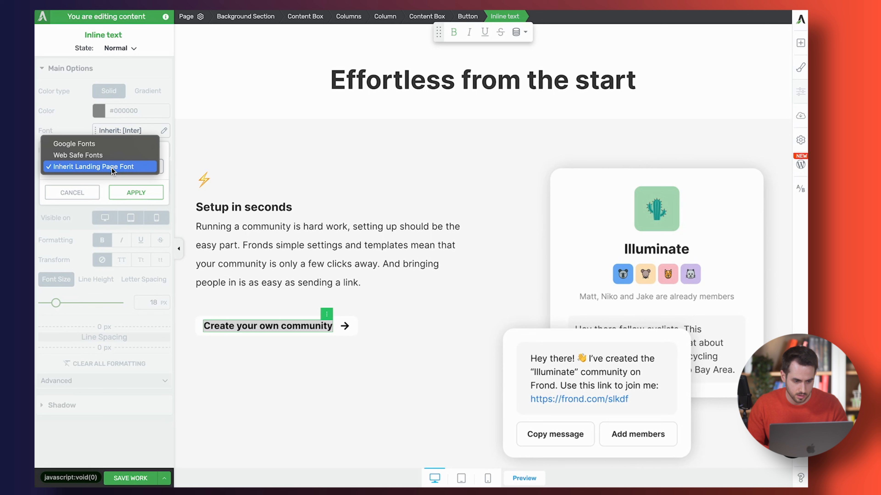
left_click(110, 143)
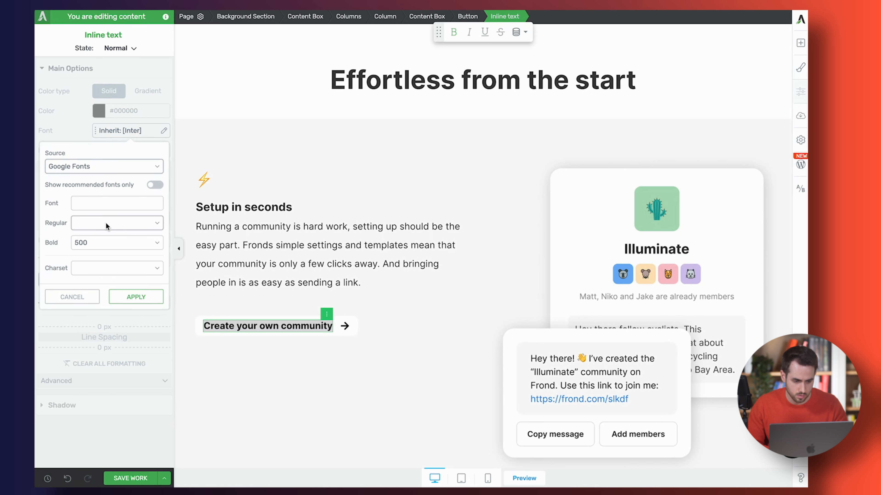
left_click(108, 203)
type("inter")
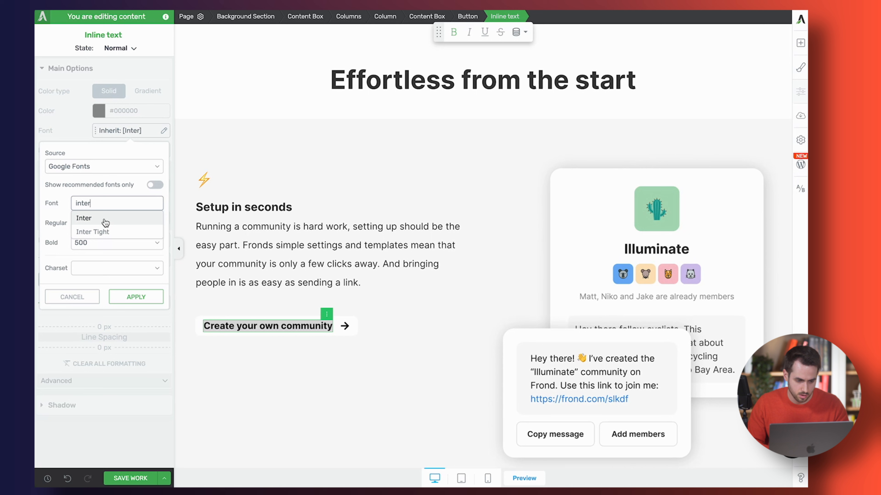
left_click(105, 220)
Step: Set the label font's regular weight to 400 and bold weight to 600, and apply the font settings
left_click(95, 226)
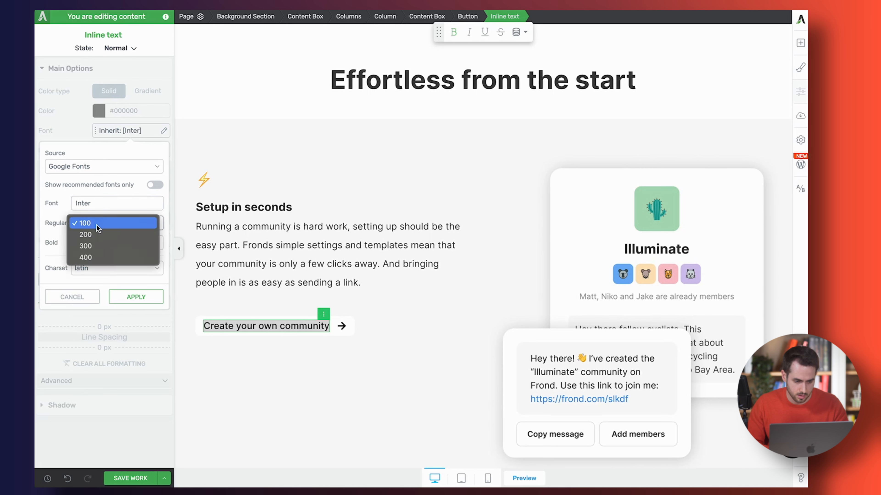
left_click(95, 257)
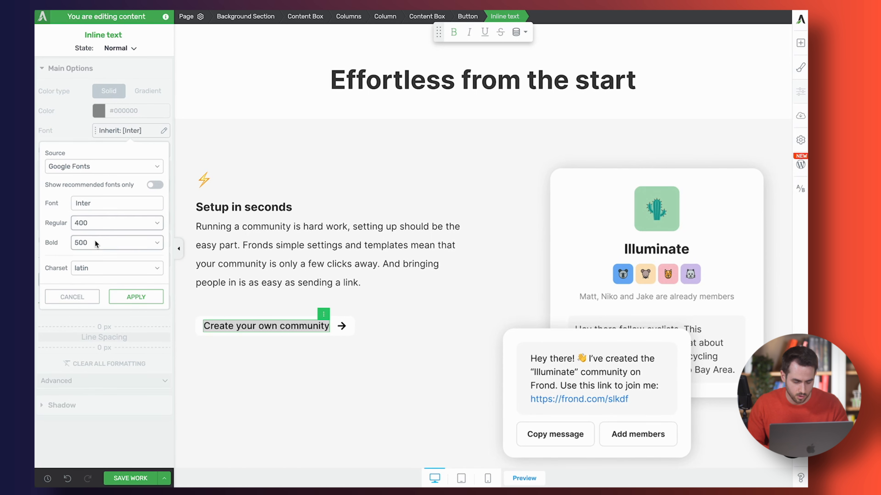
left_click(95, 242)
left_click(95, 253)
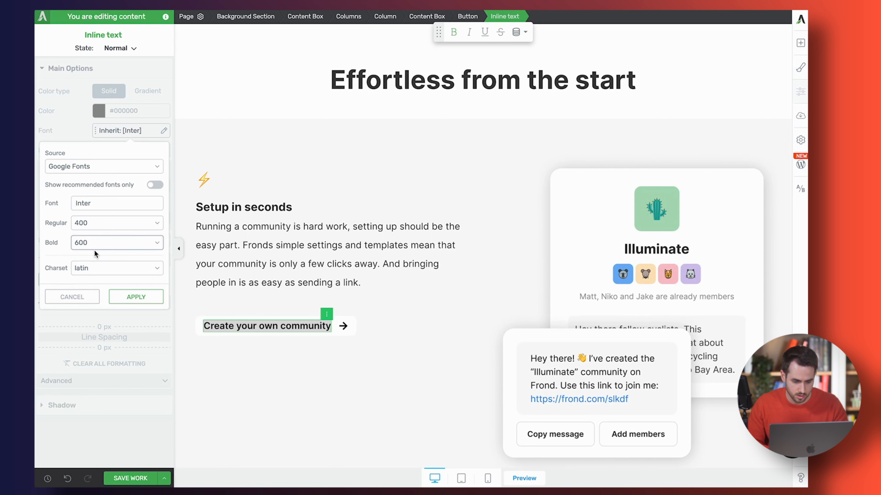
left_click(134, 299)
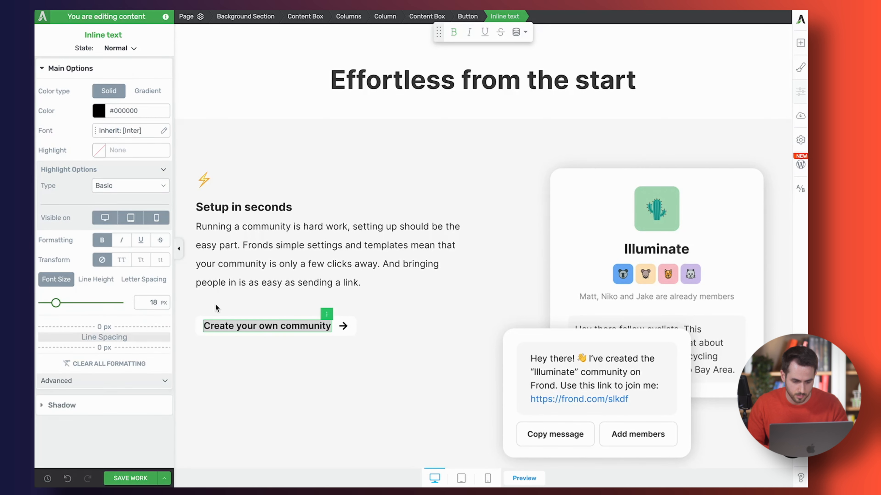
left_click(269, 370)
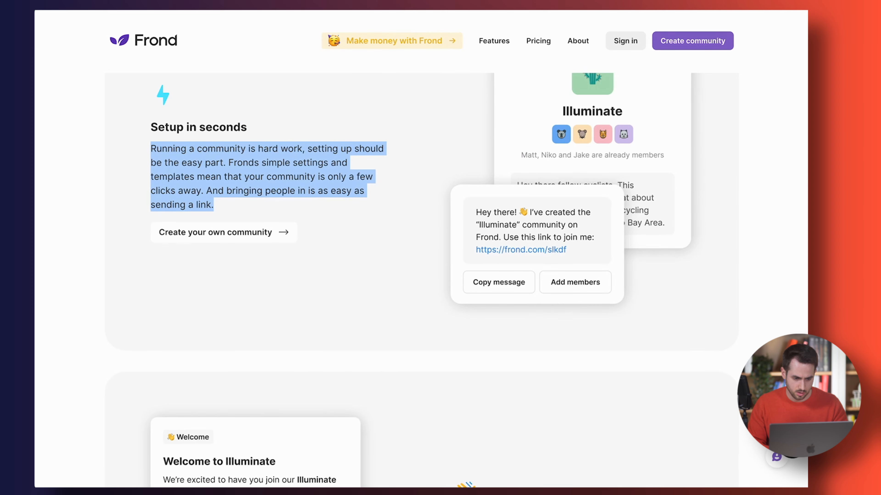
Step: Reduce the line spacing below the "Setup in seconds" paragraph to 0 px and save the page
left_click(202, 211)
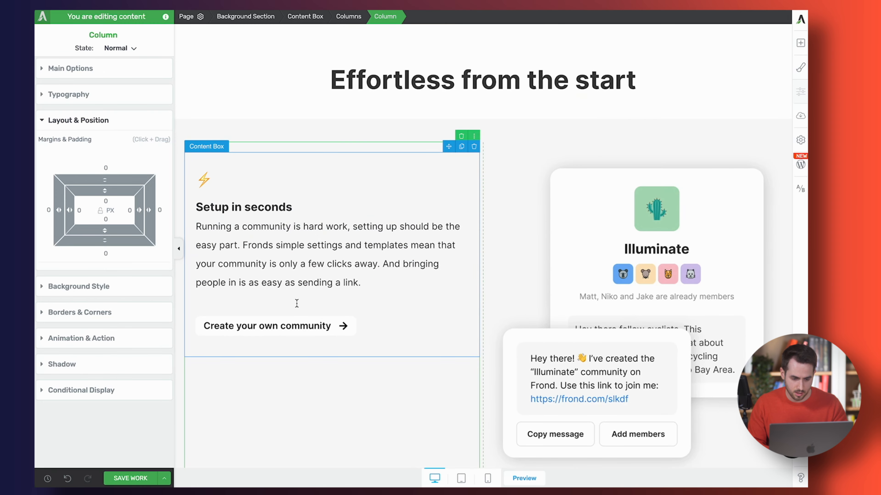
left_click(298, 283)
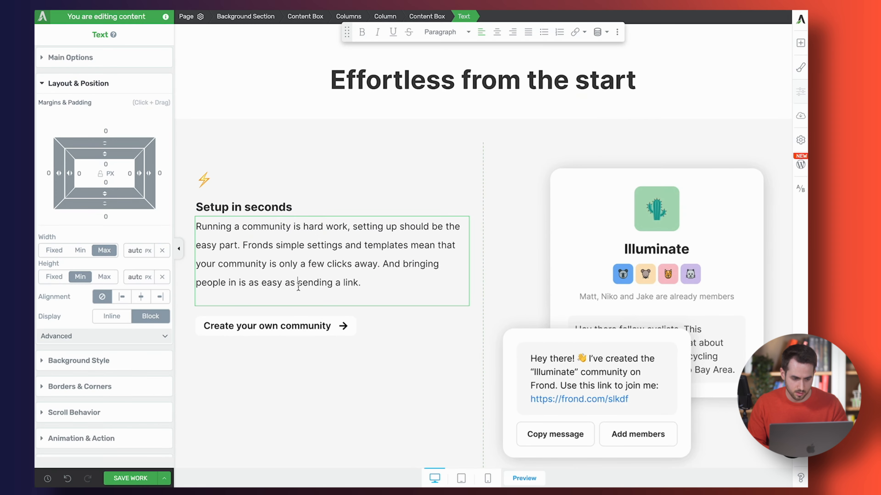
left_click(91, 58)
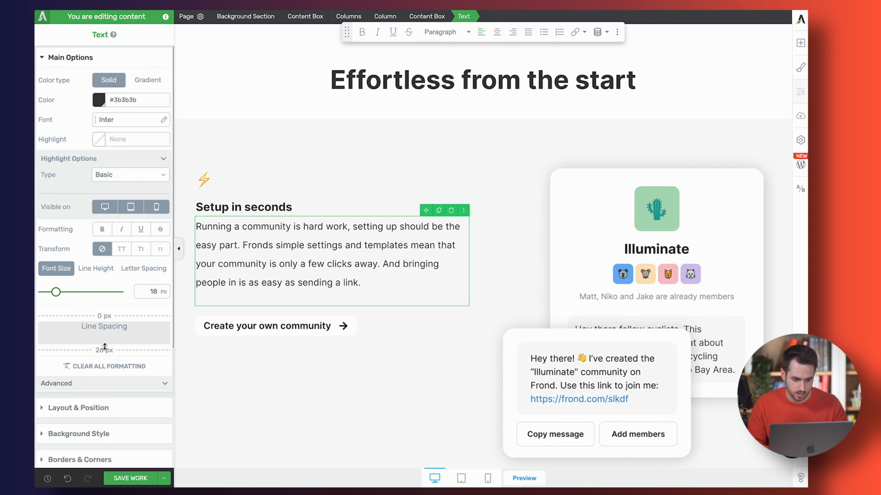
left_click_drag(106, 309, 106, 306)
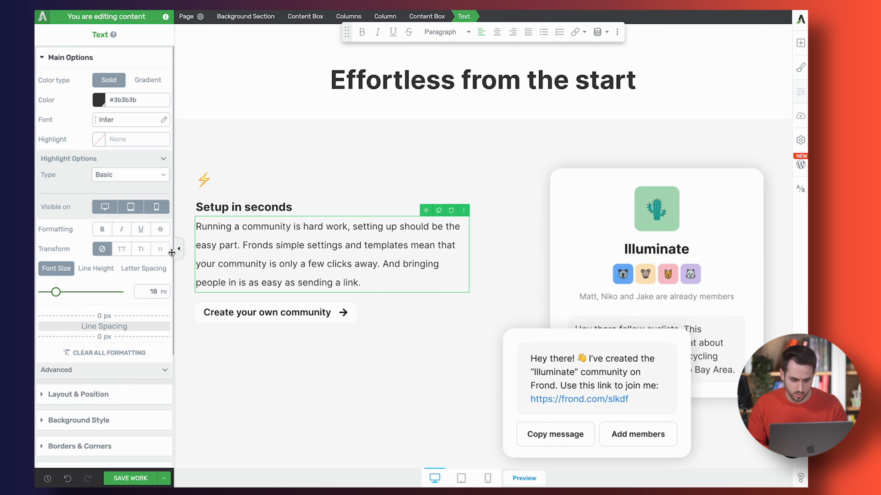
left_click(128, 478)
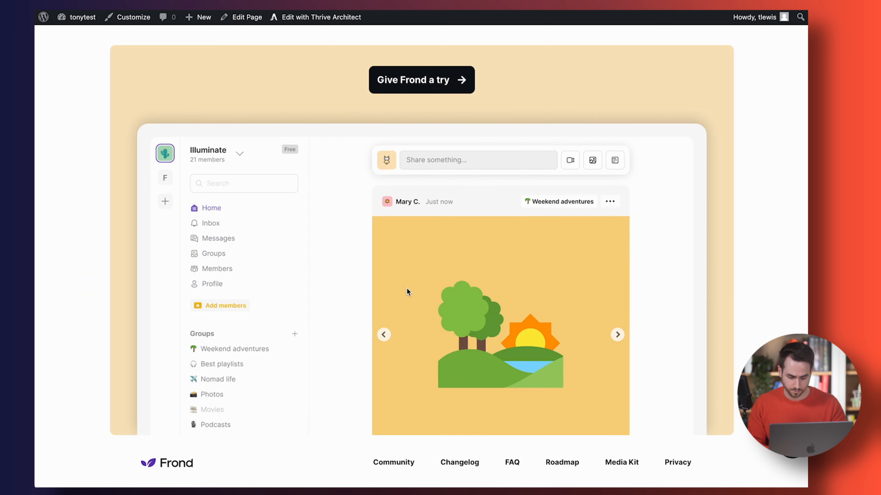
Step: Review the published page from the hero to the "Setup in seconds" section and compare that section with the original Frond page
scroll(407, 288, "up", 10)
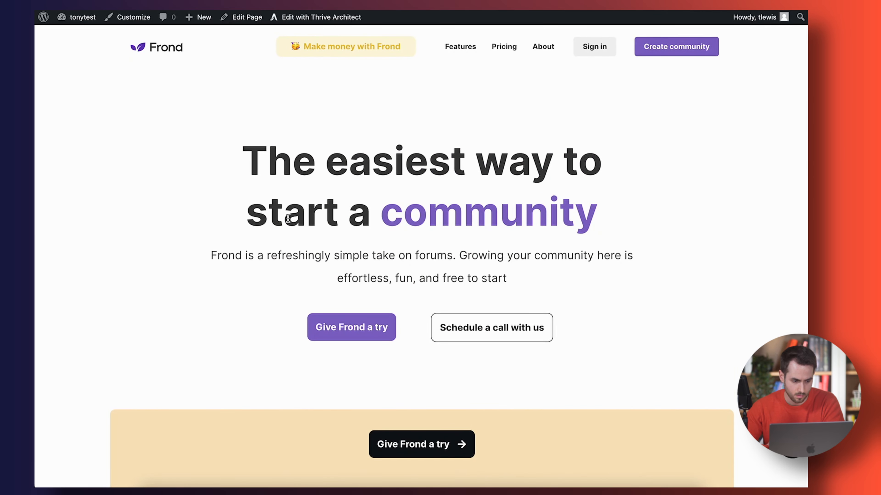
scroll(167, 286, "down", 10)
scroll(167, 288, "up", 15)
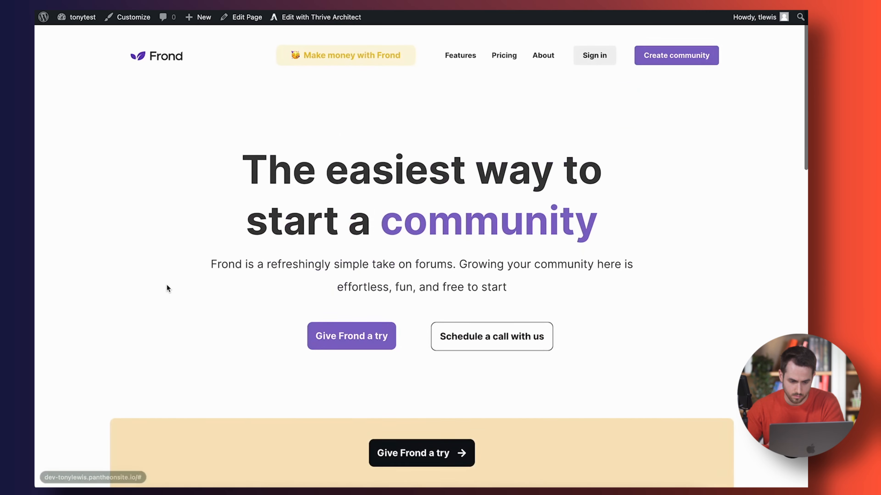
scroll(106, 311, "down", 1)
scroll(107, 312, "down", 10)
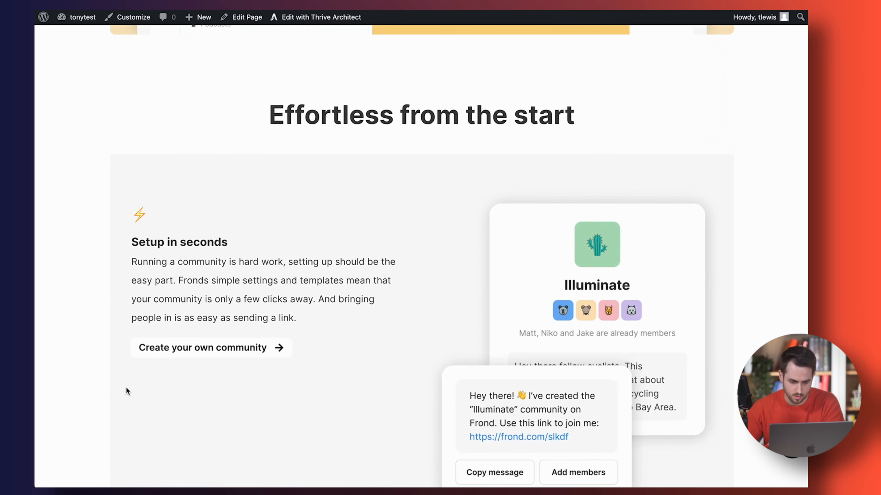
scroll(125, 392, "down", 5)
scroll(124, 396, "up", 3)
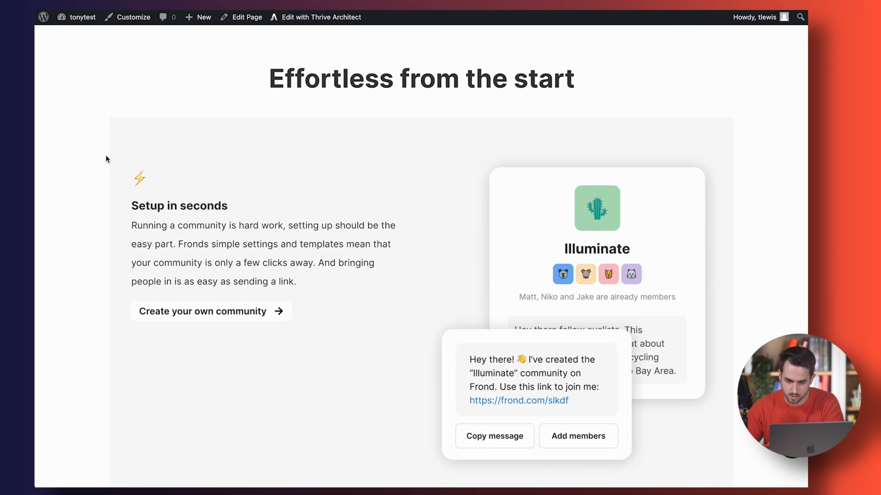
scroll(106, 155, "up", 1)
scroll(105, 155, "down", 3)
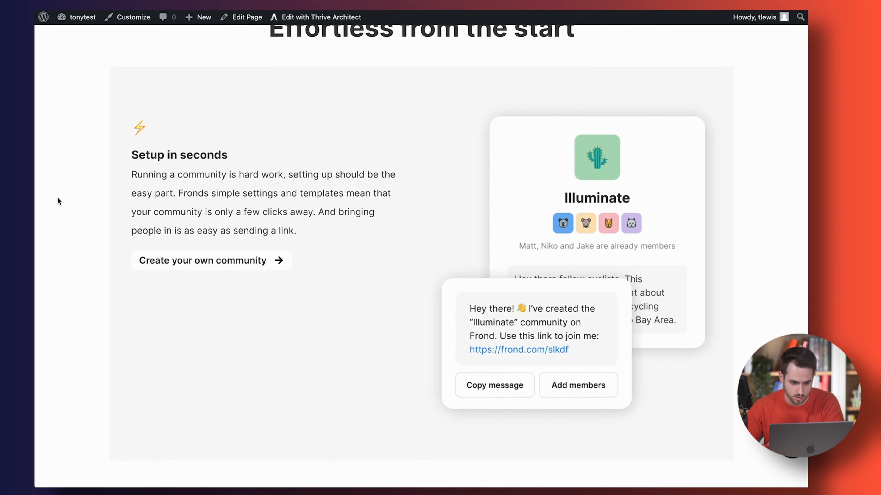
scroll(57, 198, "down", 4)
scroll(57, 198, "up", 2)
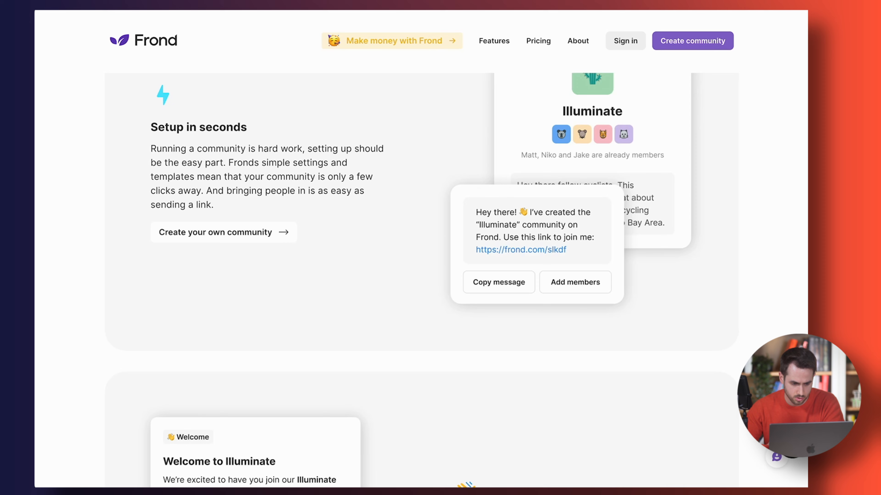
scroll(161, 341, "down", 5)
scroll(161, 342, "up", 8)
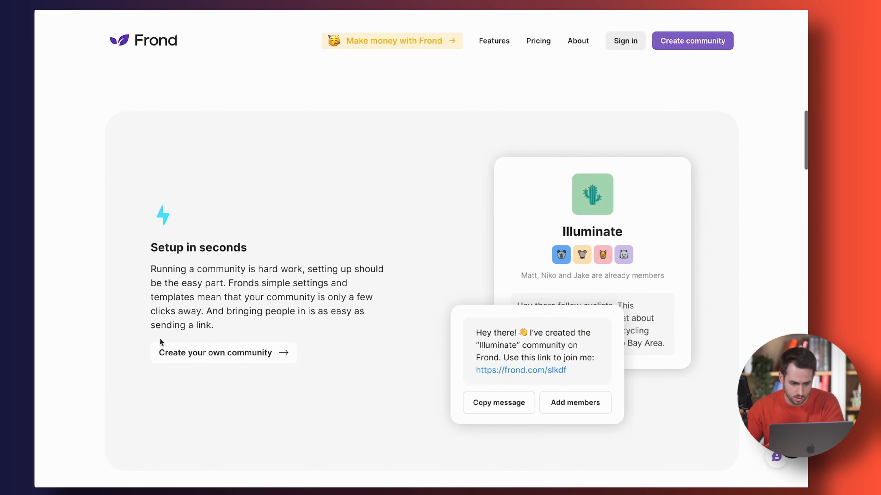
scroll(161, 341, "down", 1)
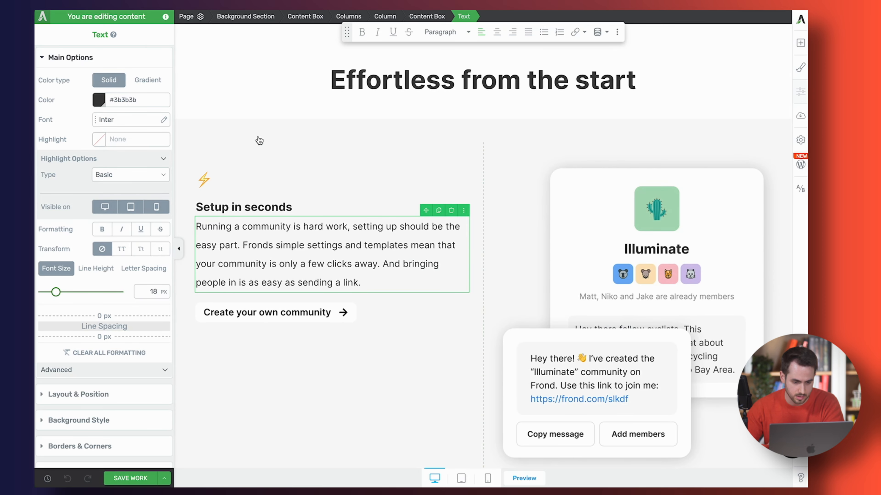
Step: Set the corner radius of the "Setup in seconds" section's outer content box to 10 px
left_click(262, 138)
left_click(263, 131)
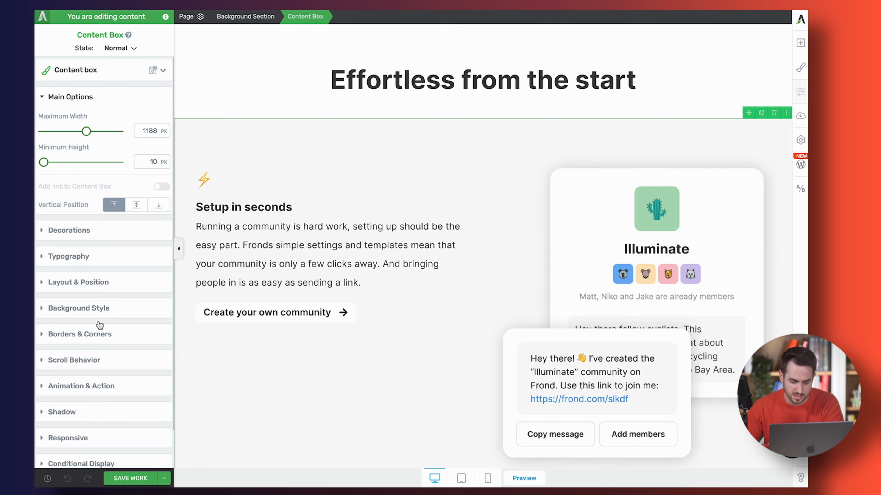
scroll(99, 321, "down", 2)
left_click(100, 297)
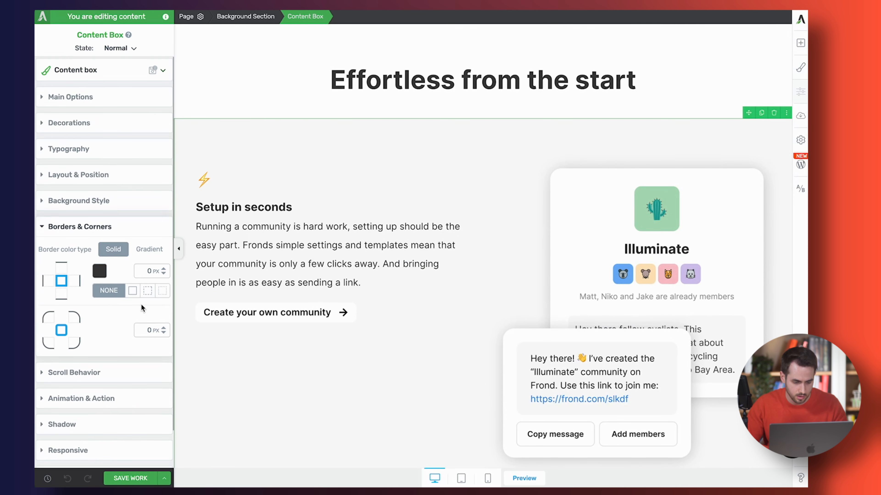
left_click(148, 328)
type("1")
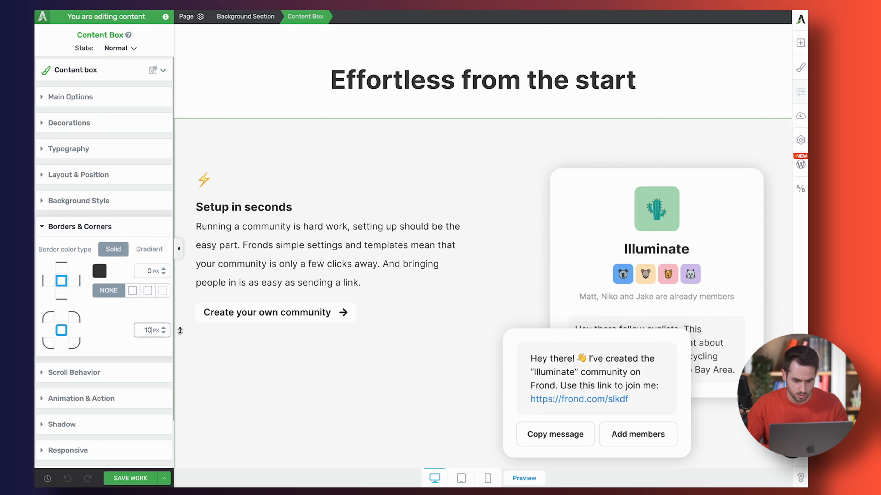
Step: Center the content vertically in the column holding the "Setup in seconds" text and button
left_click(376, 391)
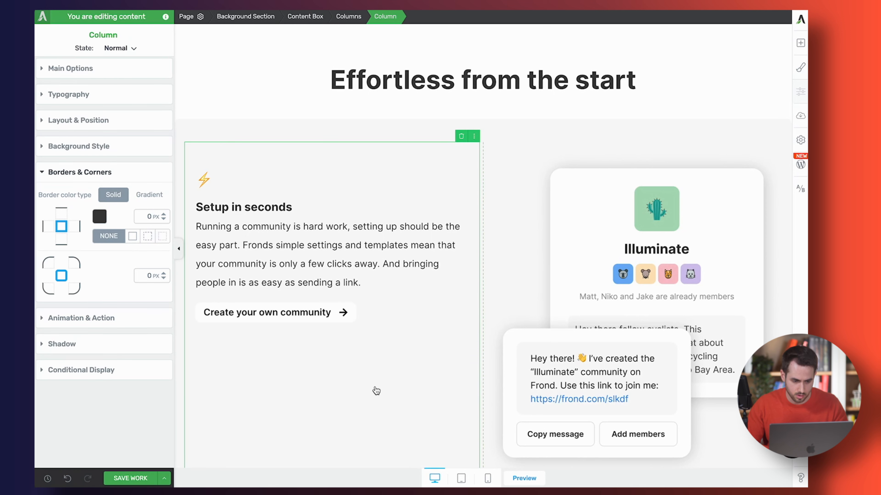
left_click(146, 68)
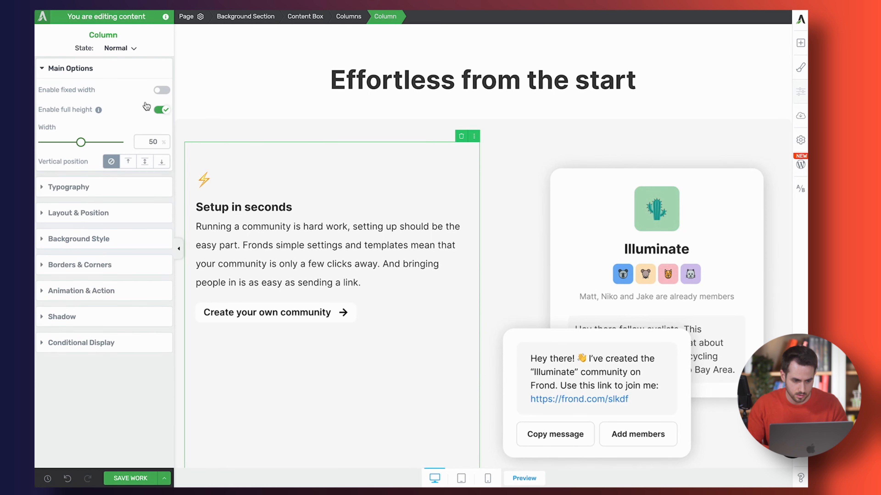
left_click(143, 163)
scroll(293, 183, "down", 1)
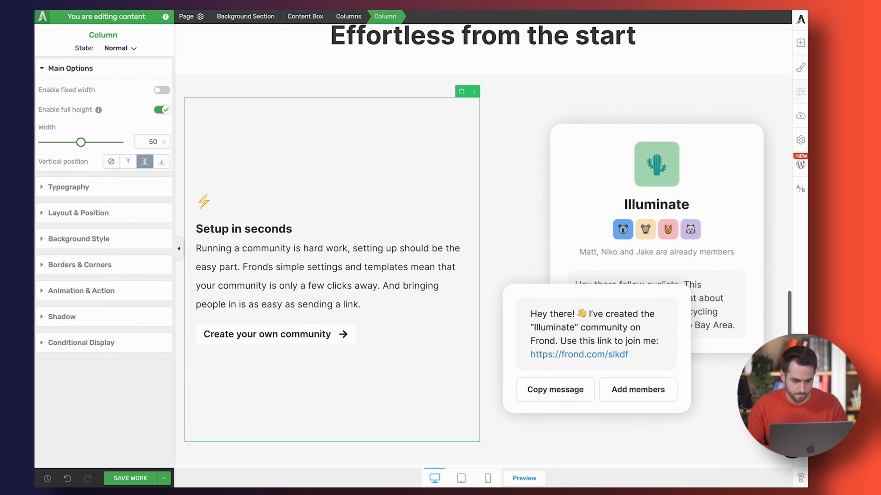
scroll(245, 362, "down", 1)
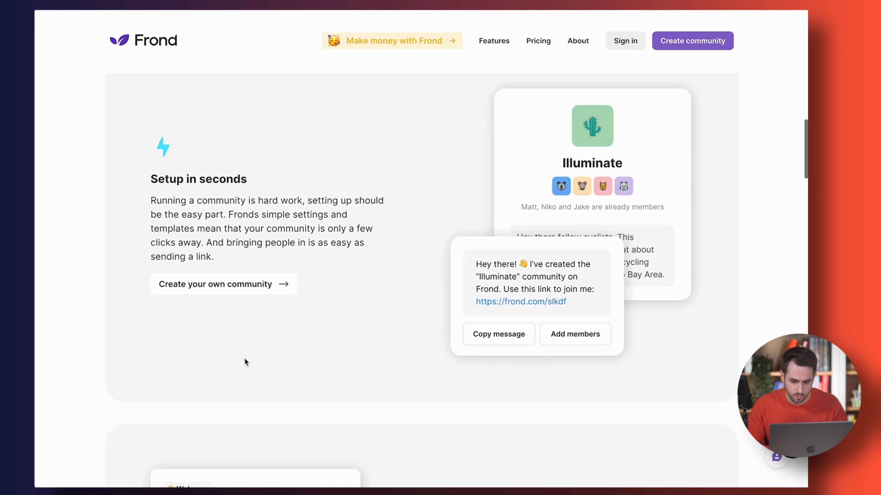
Step: Check the original page's "Onboarding is a breeze" section and duplicate the whole "Setup in seconds" content box as its base
scroll(244, 358, "down", 5)
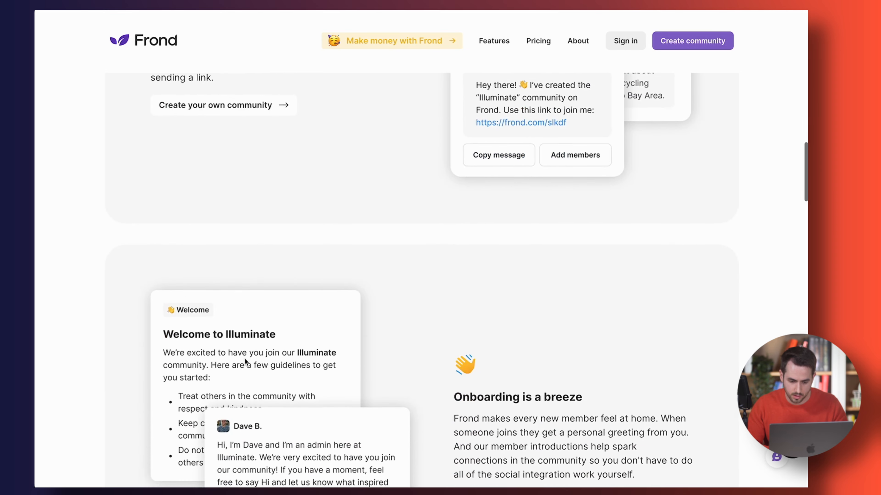
scroll(244, 358, "down", 6)
scroll(244, 358, "up", 2)
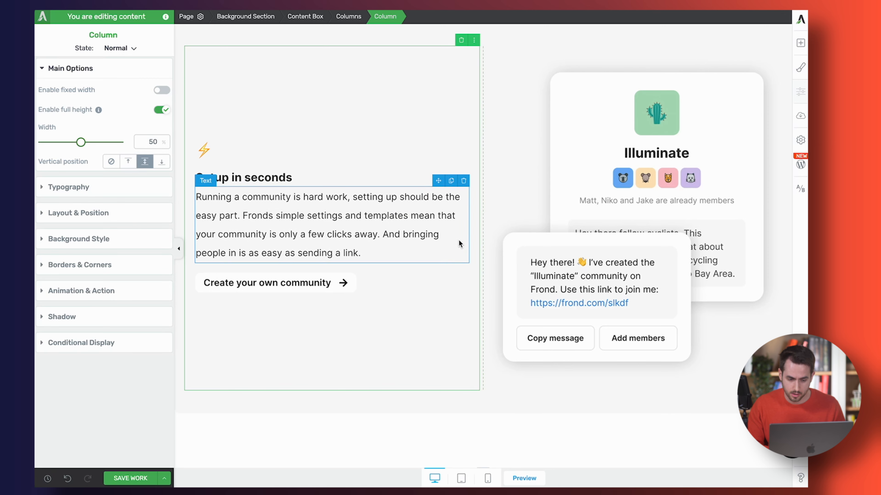
scroll(456, 247, "up", 3)
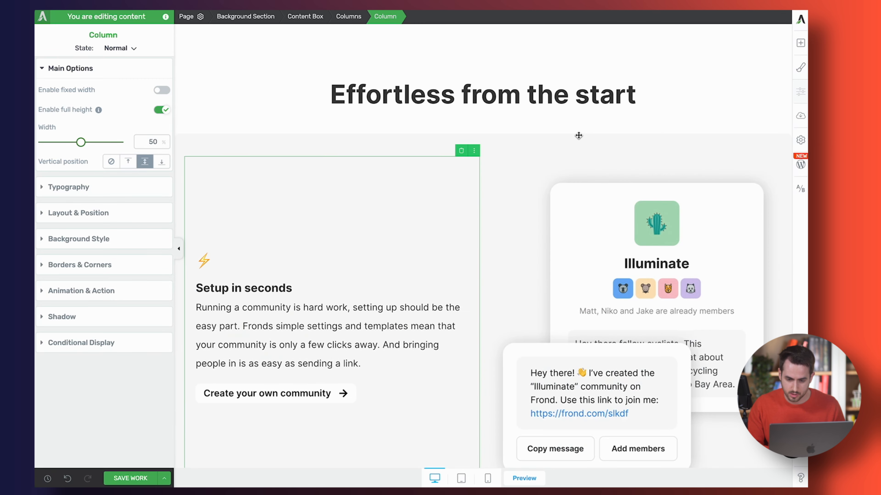
left_click(555, 145)
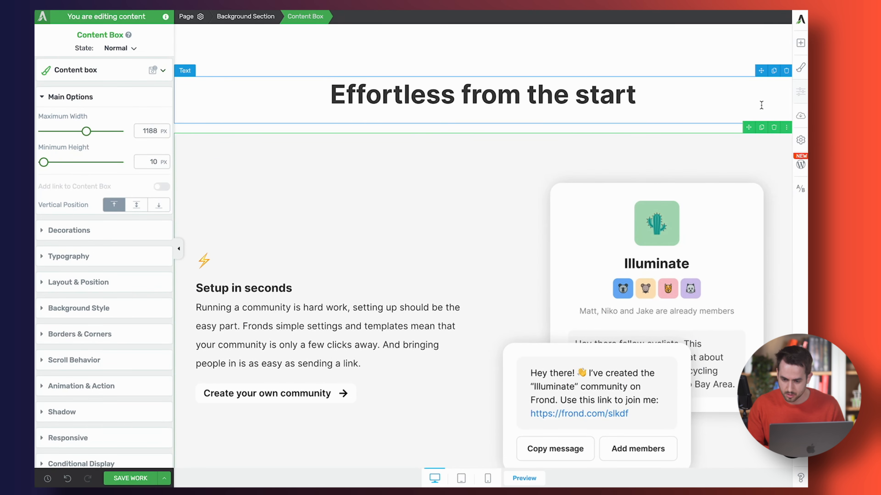
left_click(762, 129)
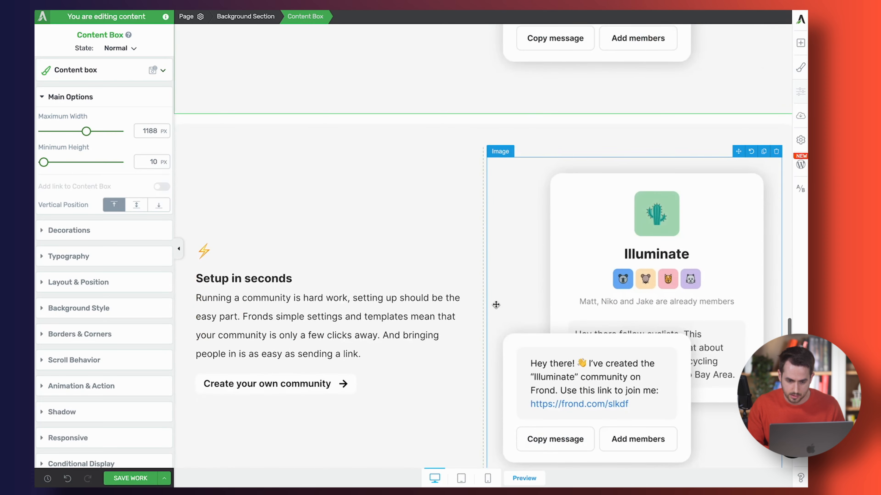
Step: Reverse the column order in the duplicated section so its image precedes the text
left_click(420, 186)
left_click(347, 16)
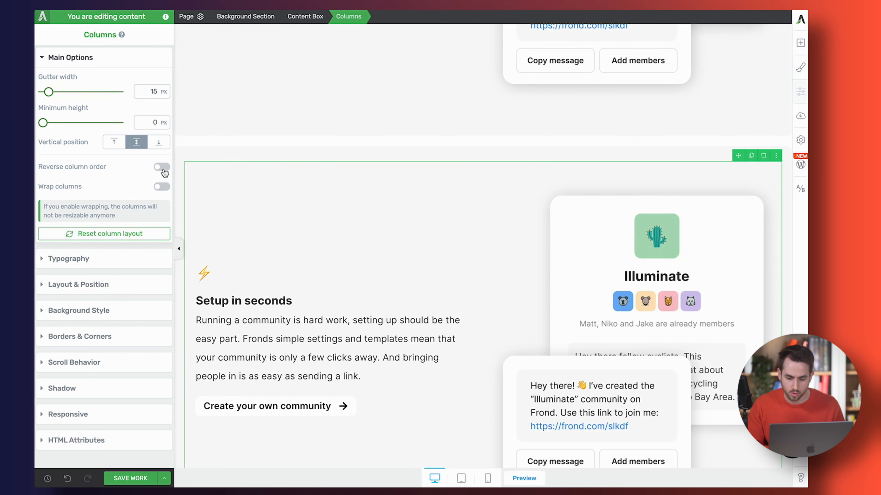
left_click(162, 167)
scroll(445, 241, "down", 2)
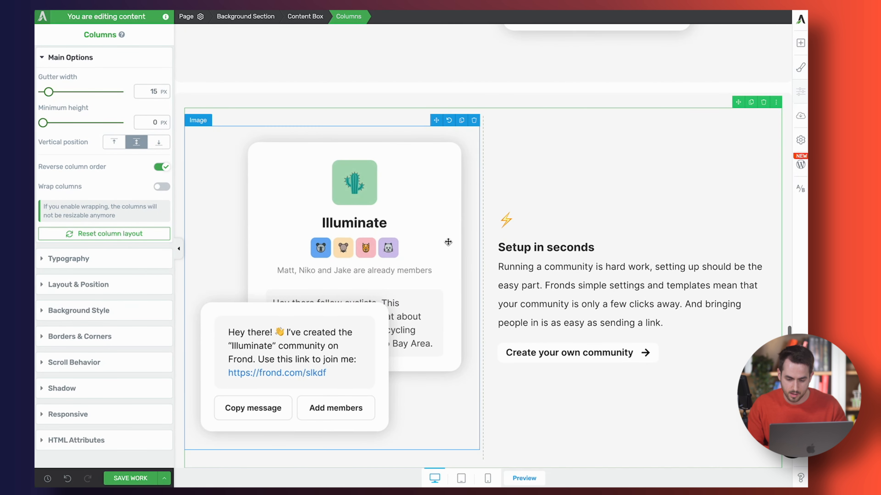
Step: Replace the duplicated section's lightning emoji with a waving hand and delete its "Create your own community" button
left_click(506, 222)
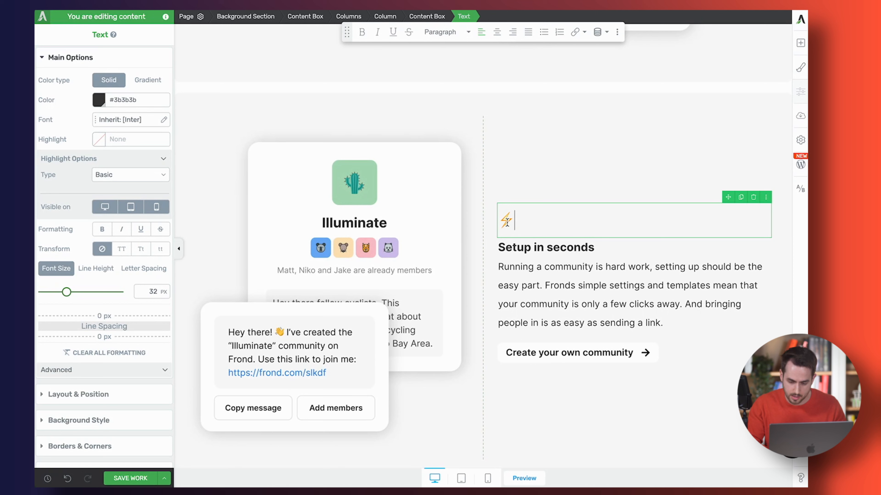
key("ctrl+super+space")
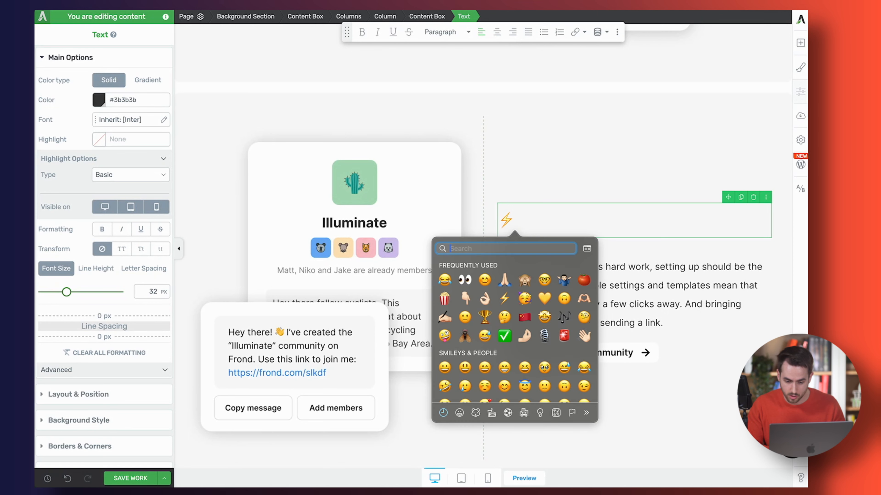
left_click(584, 336)
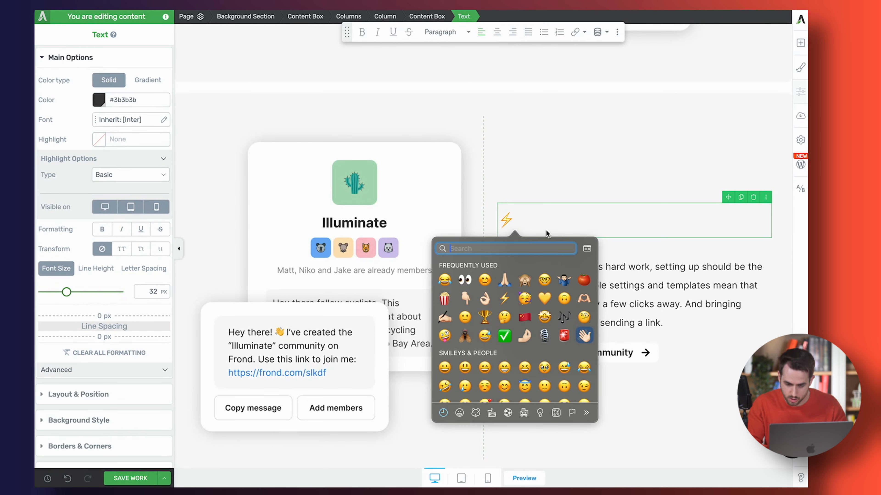
key("BackSpace")
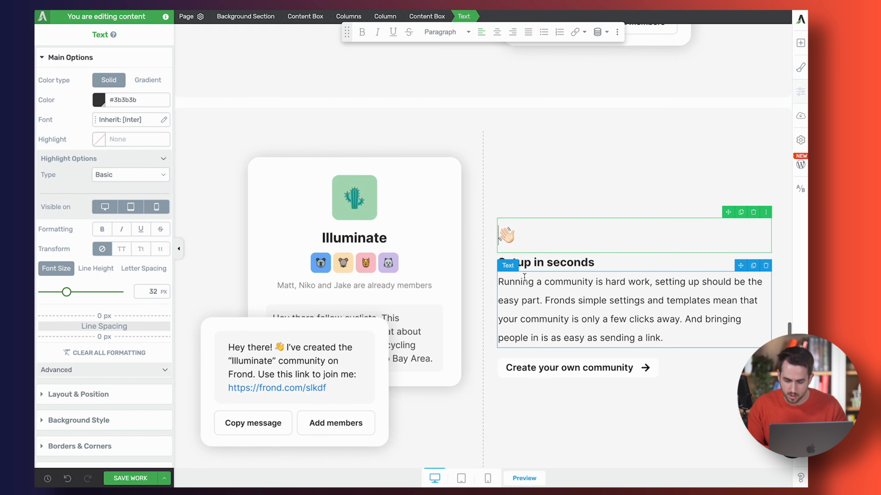
scroll(534, 347, "down", 1)
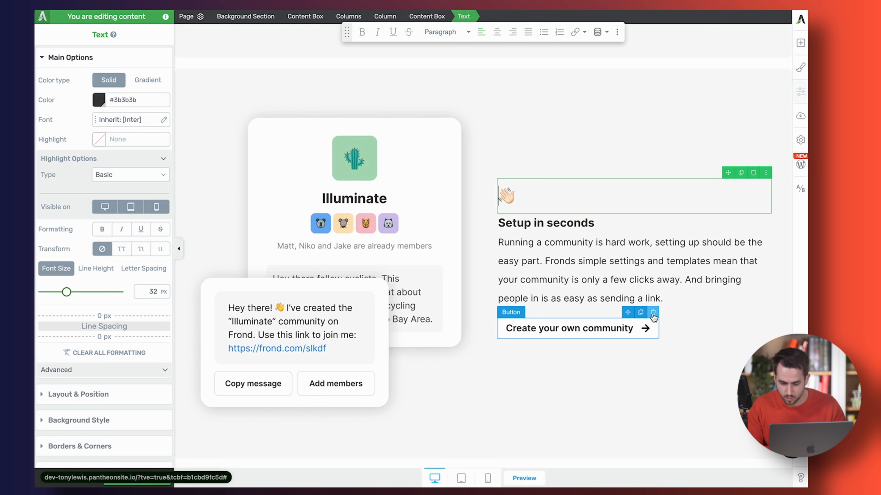
left_click(652, 312)
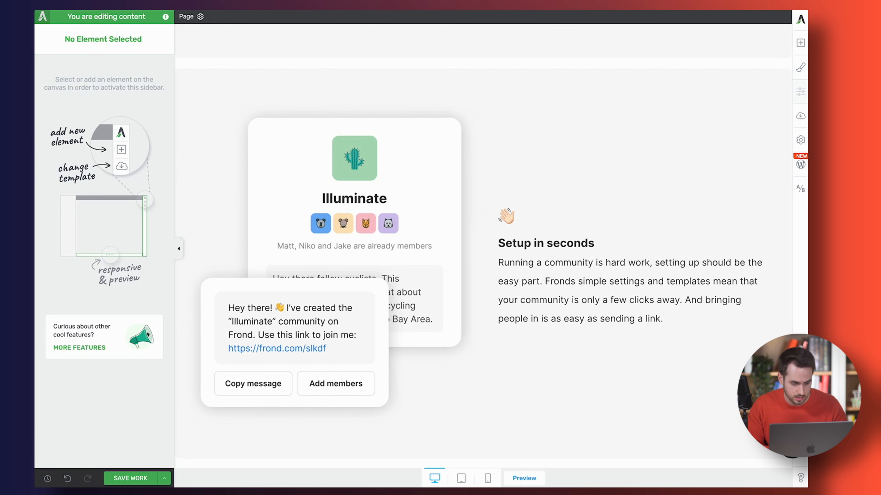
Step: Replace the duplicated section's image with the "Welcome to Illuminate" onboarding picture from the media library
left_click(286, 310)
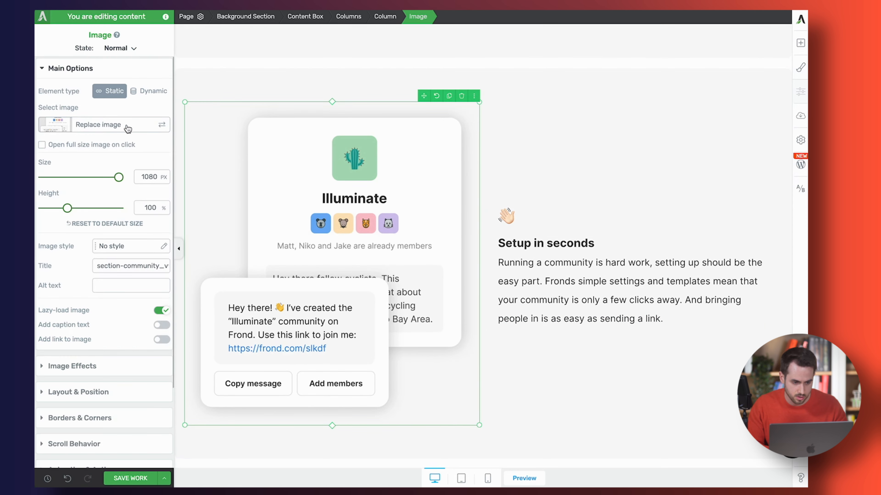
left_click(100, 126)
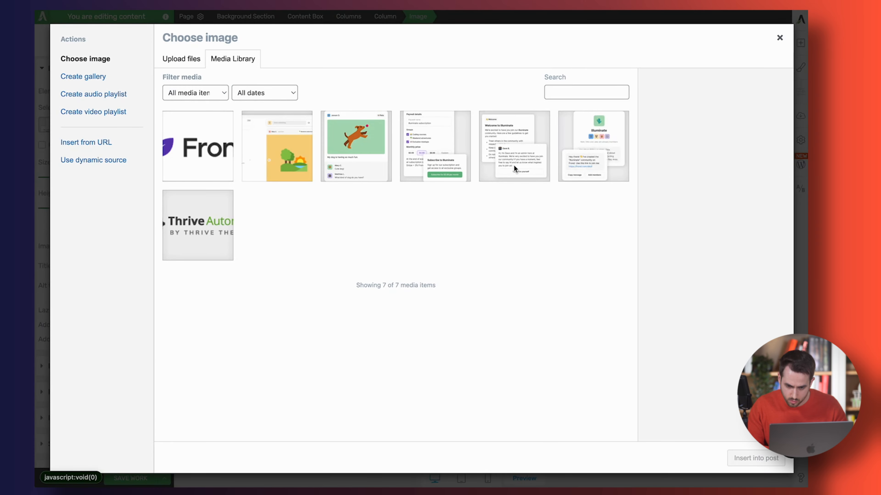
left_click(514, 166)
left_click(745, 458)
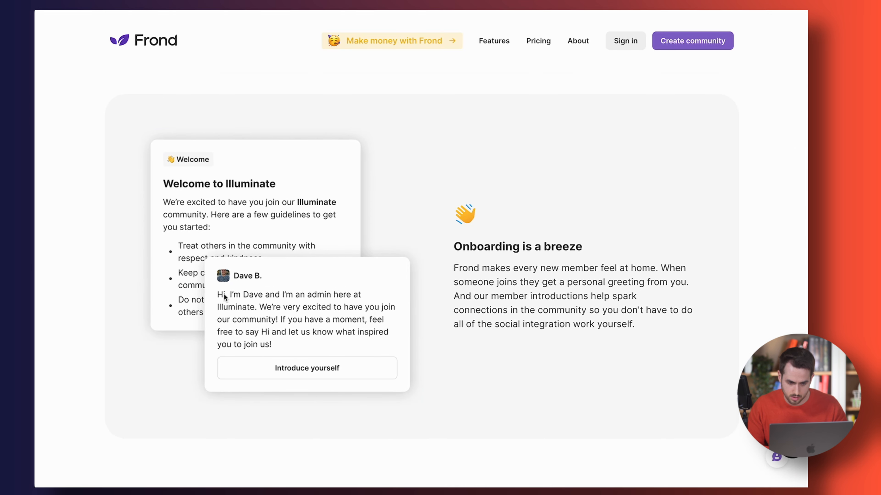
Step: Set the top margin of the duplicated content box with the onboarding image to 40 px
scroll(223, 298, "down", 4)
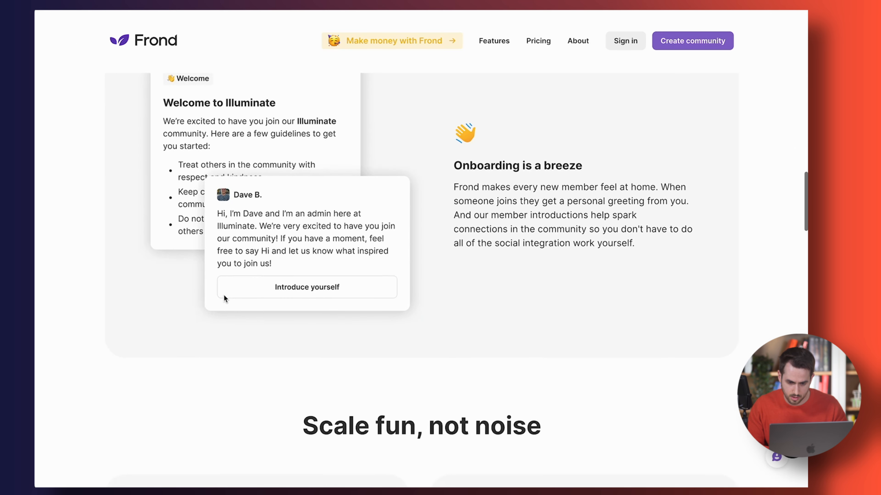
scroll(226, 281, "up", 7)
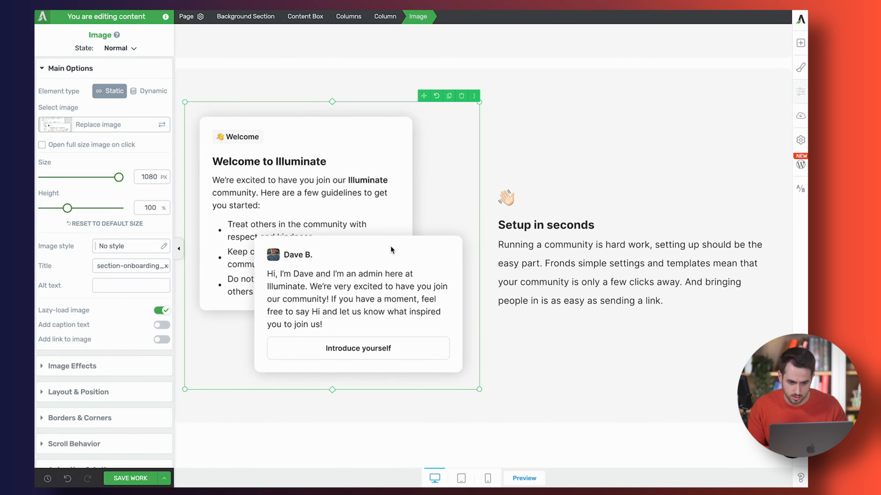
scroll(390, 246, "up", 1)
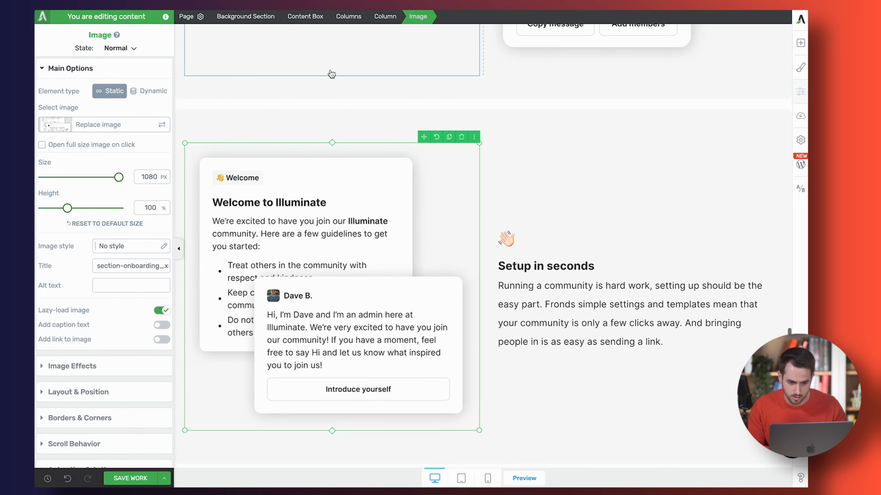
left_click(308, 120)
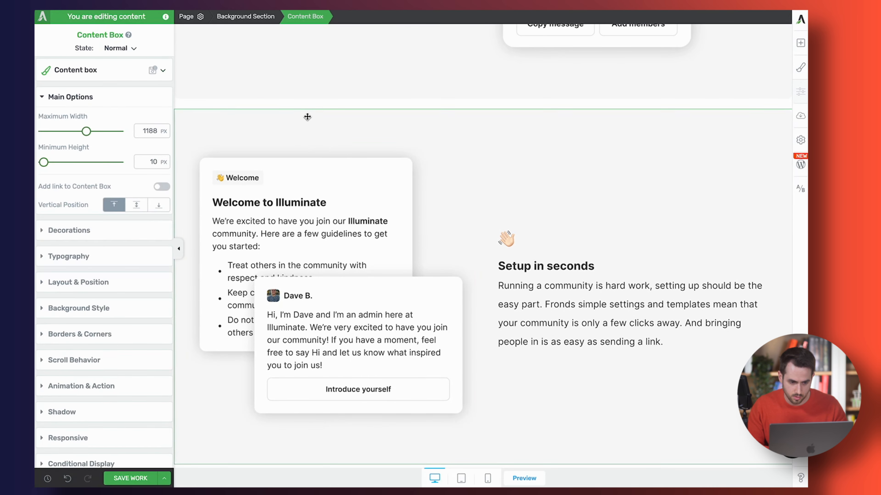
left_click(106, 287)
left_click(115, 221)
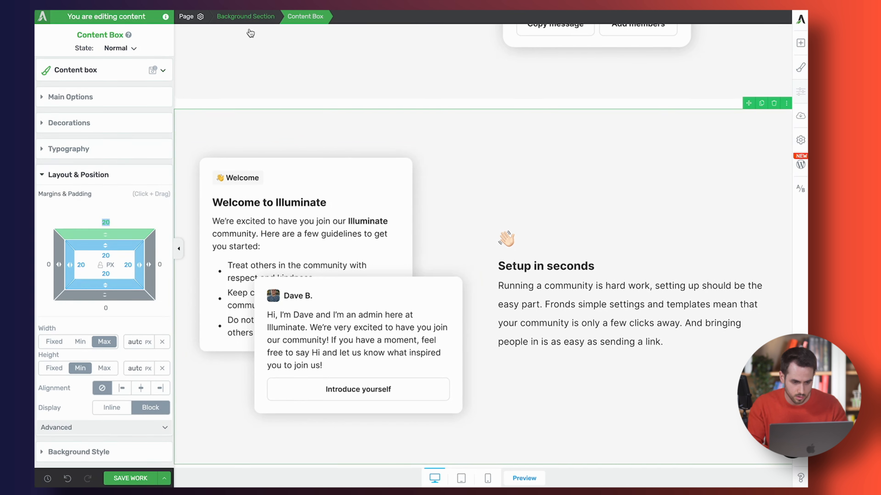
left_click(236, 98)
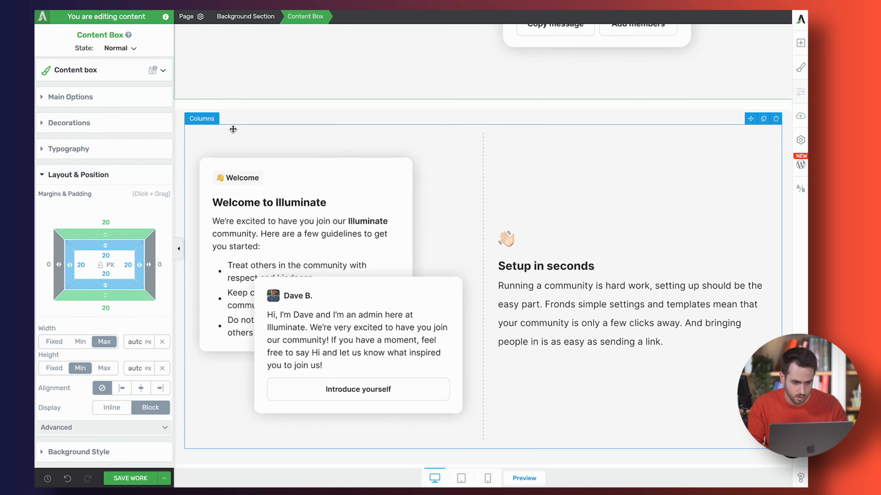
left_click(244, 117)
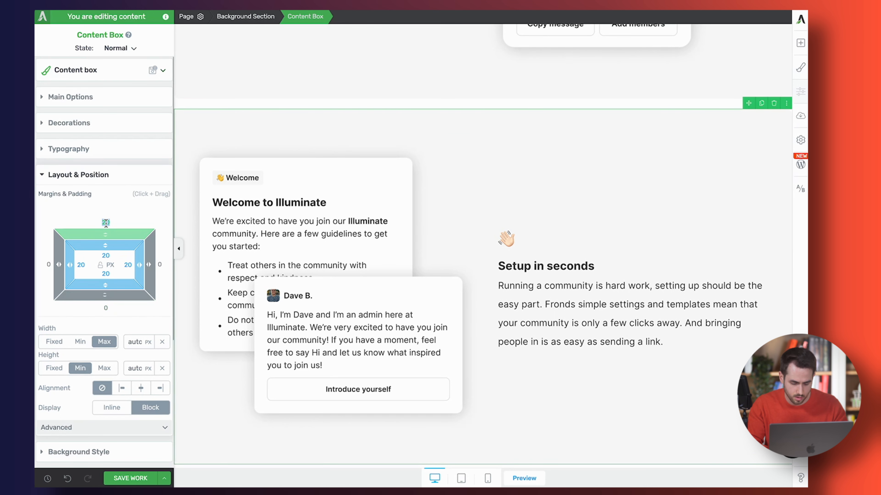
type("40")
scroll(505, 148, "down", 2)
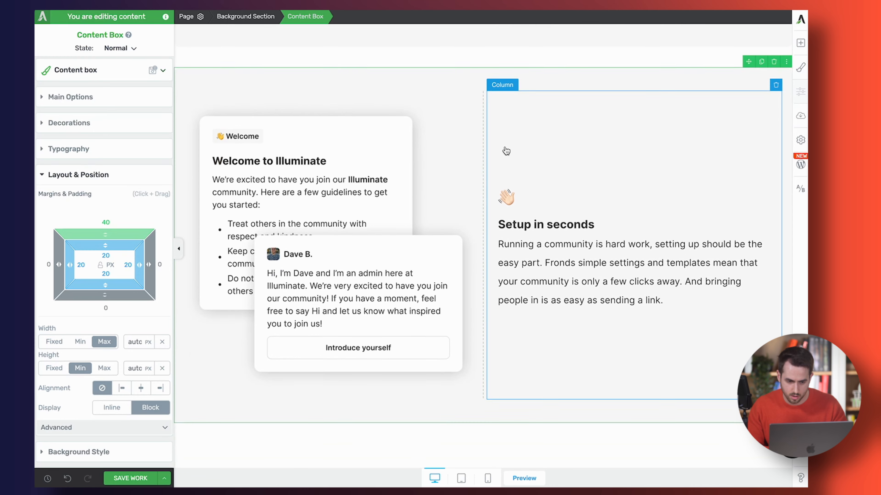
Step: Check the spacing between the two content boxes at full page width and save the work
left_click(178, 249)
scroll(243, 248, "up", 2)
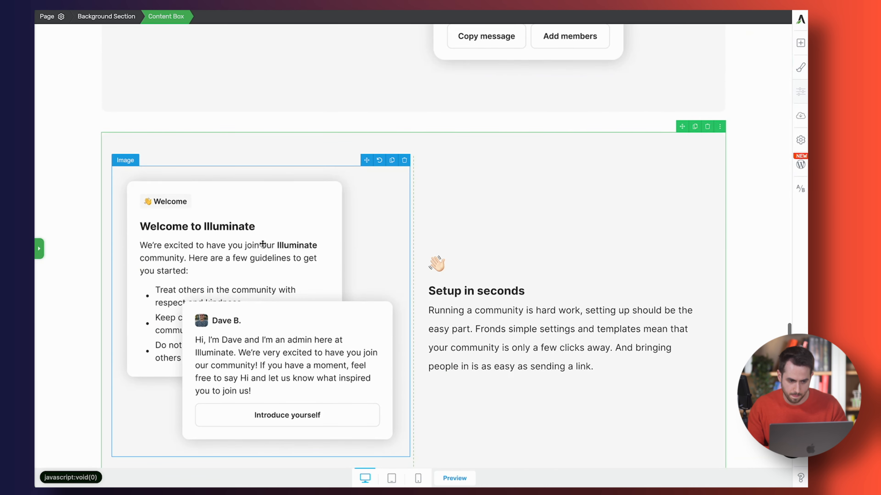
left_click(75, 148)
scroll(70, 195, "down", 3)
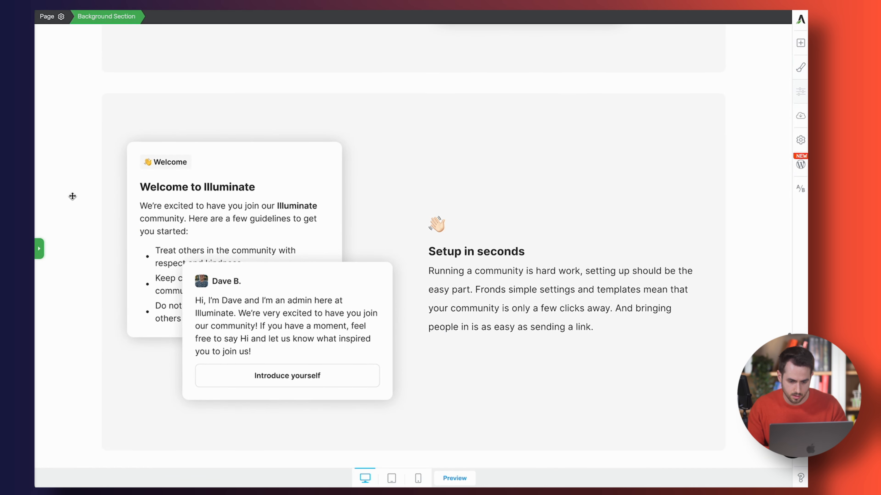
left_click(38, 249)
left_click(138, 479)
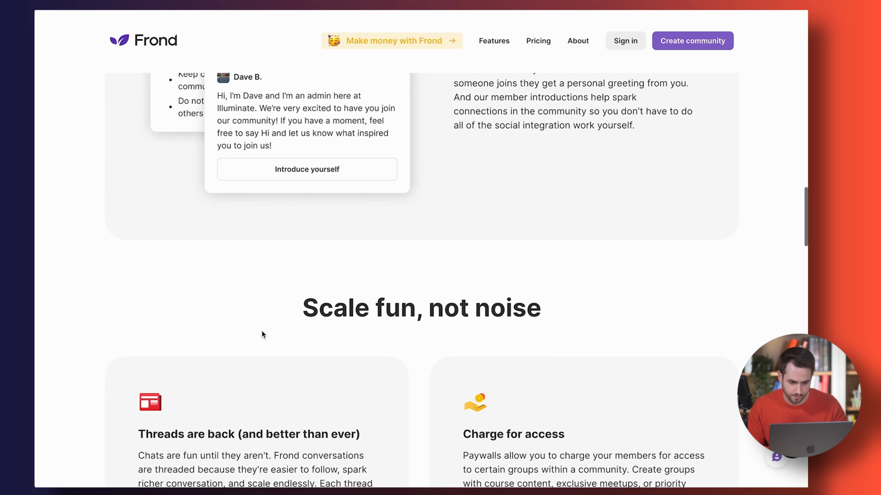
Step: Examine the original page's "Scale fun, not noise" section, its two feature cards, and how it follows the onboarding section
scroll(261, 332, "down", 5)
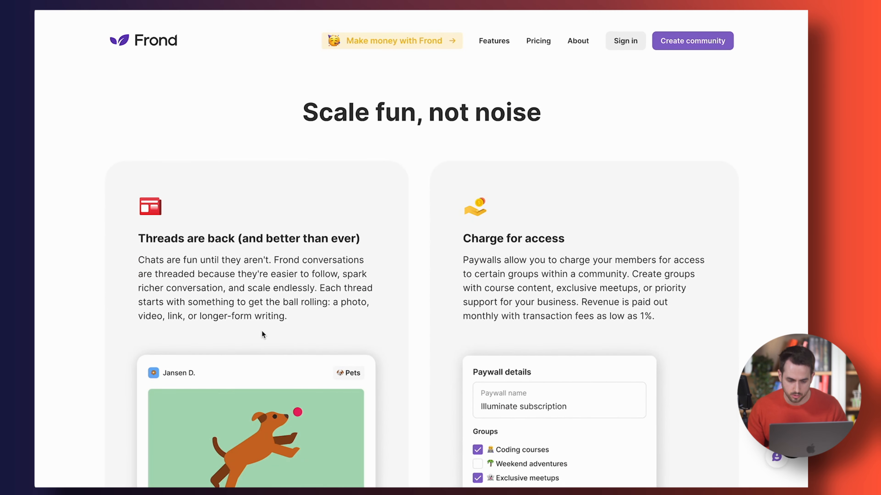
scroll(262, 334, "down", 7)
scroll(262, 333, "up", 4)
scroll(262, 333, "up", 2)
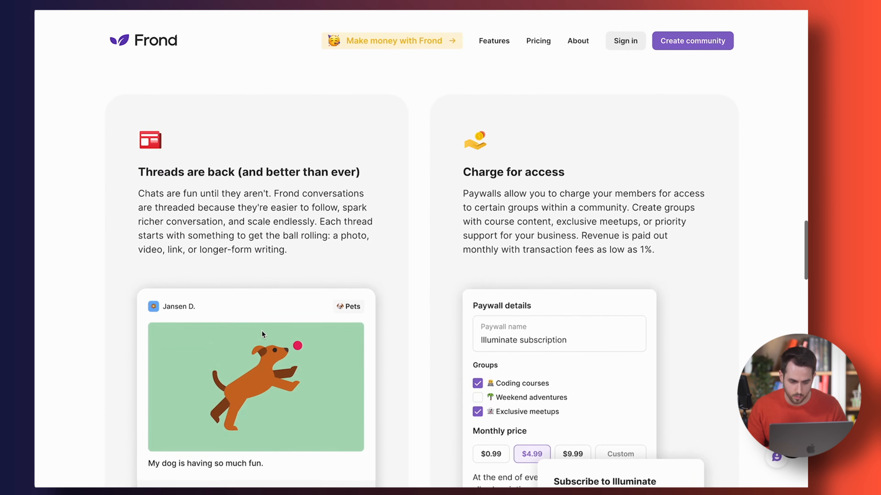
scroll(261, 333, "up", 1)
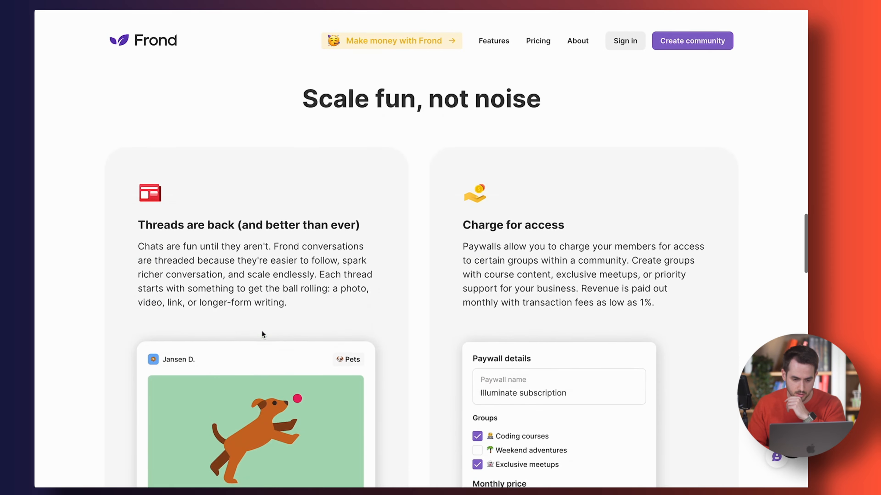
scroll(261, 334, "down", 20)
scroll(262, 334, "up", 20)
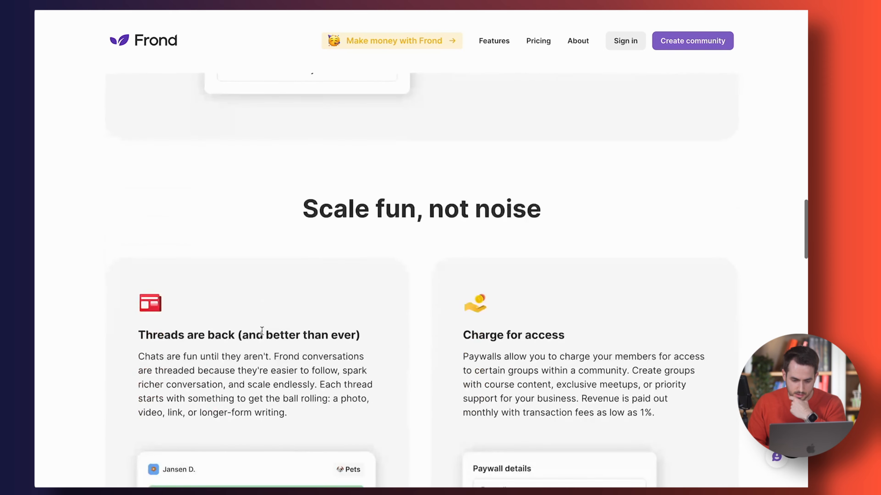
scroll(262, 333, "down", 10)
scroll(262, 331, "up", 15)
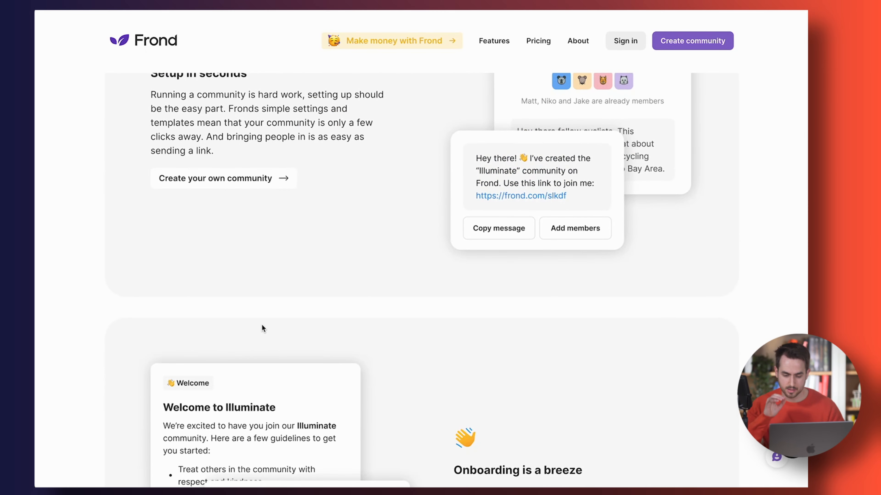
scroll(262, 328, "down", 12)
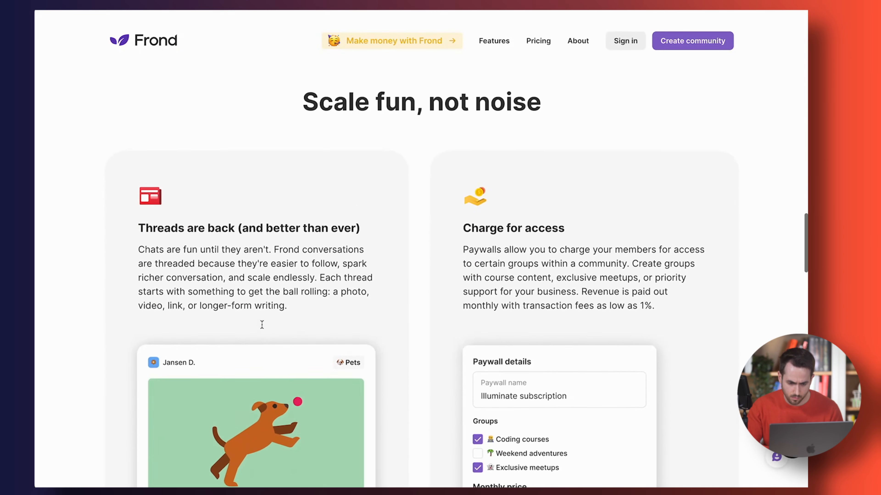
scroll(261, 325, "up", 8)
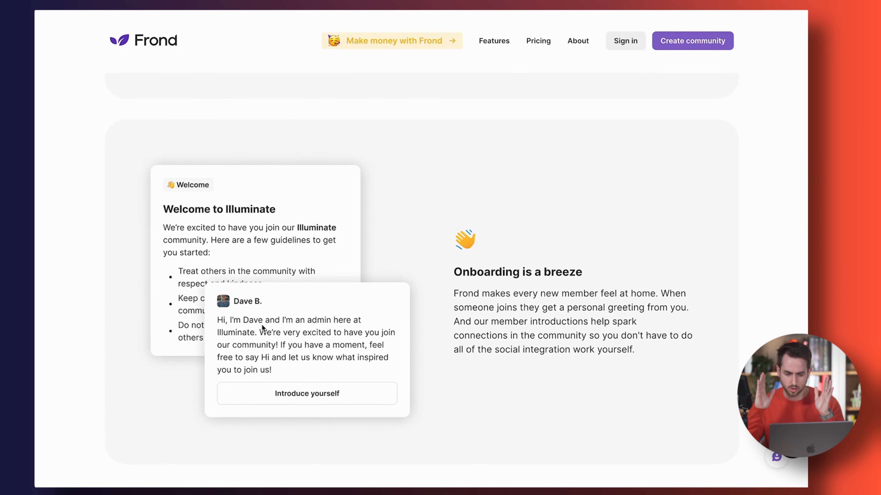
scroll(262, 324, "down", 10)
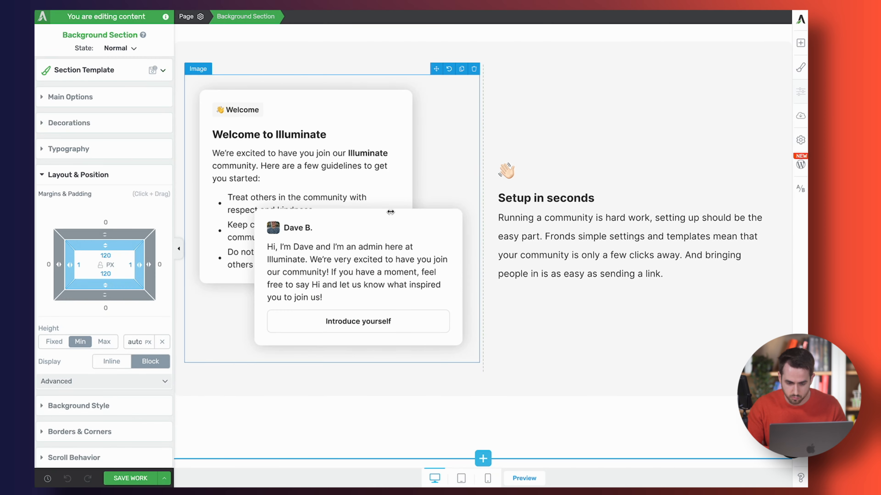
Step: Duplicate the whole "Effortless from the start" background section as the base for the next section
scroll(390, 212, "up", 3)
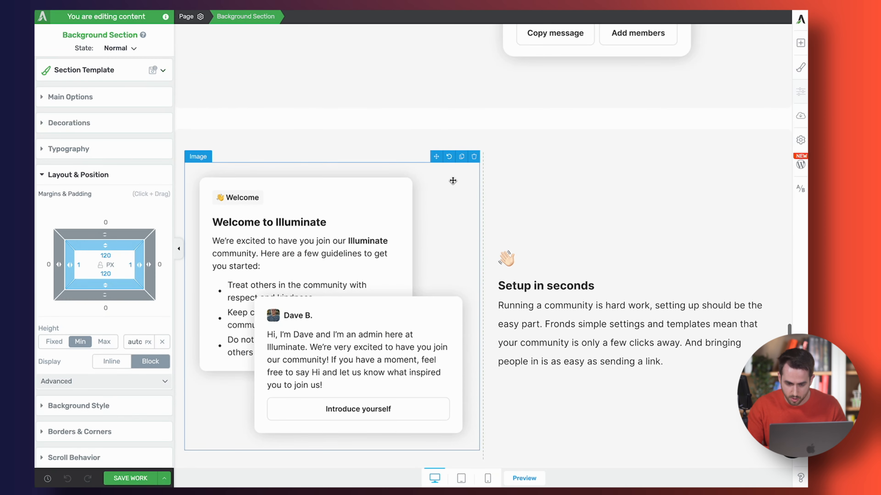
scroll(519, 145, "up", 10)
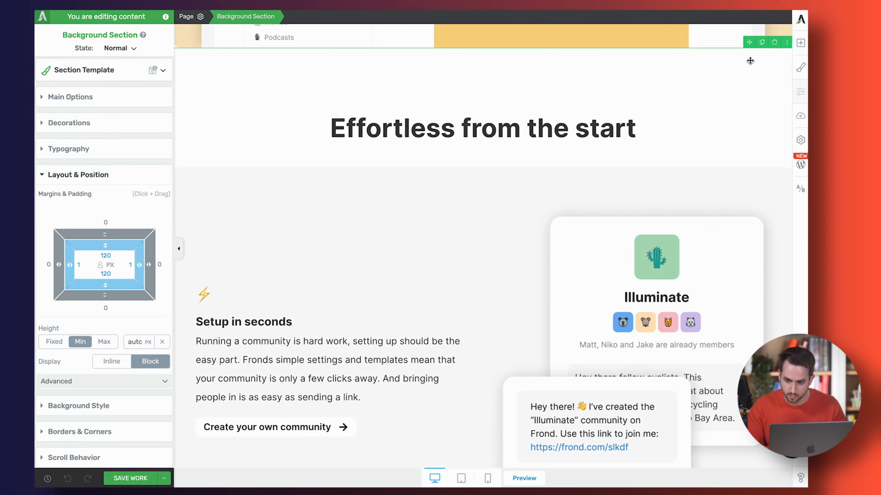
left_click(763, 48)
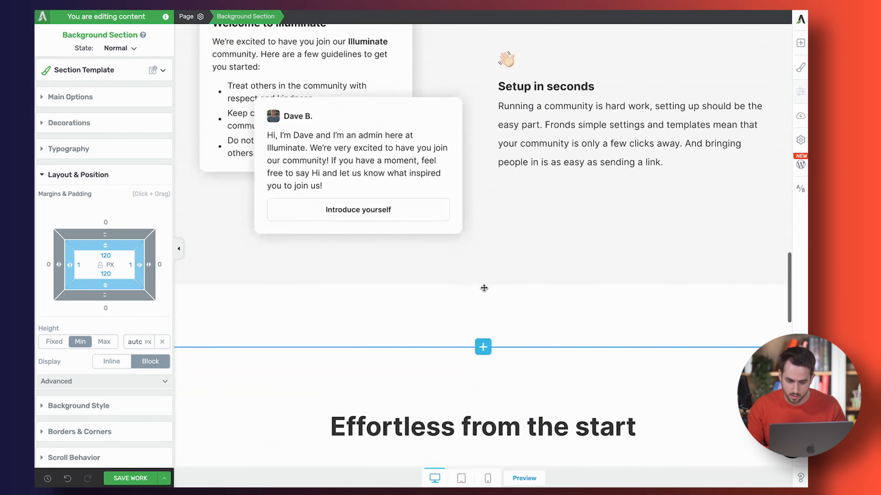
Step: Check the original page and change the duplicated section's heading to "Scale fun not noise"
scroll(484, 288, "up", 3)
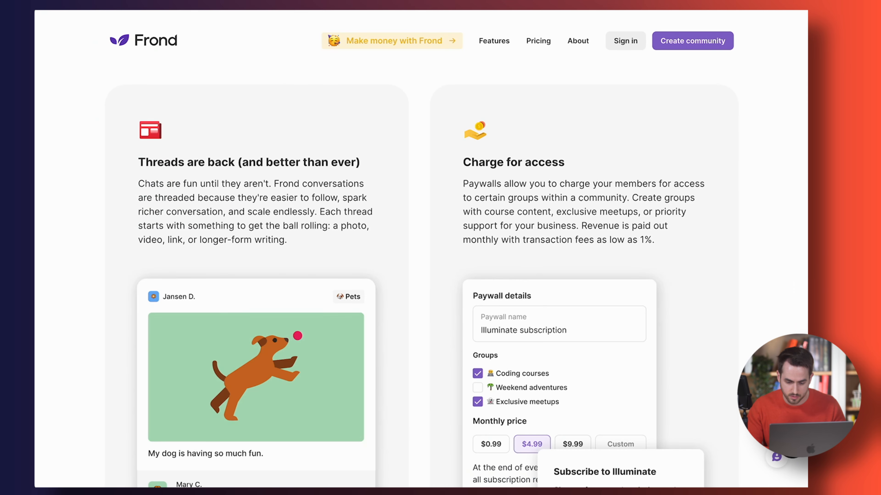
scroll(277, 229, "up", 5)
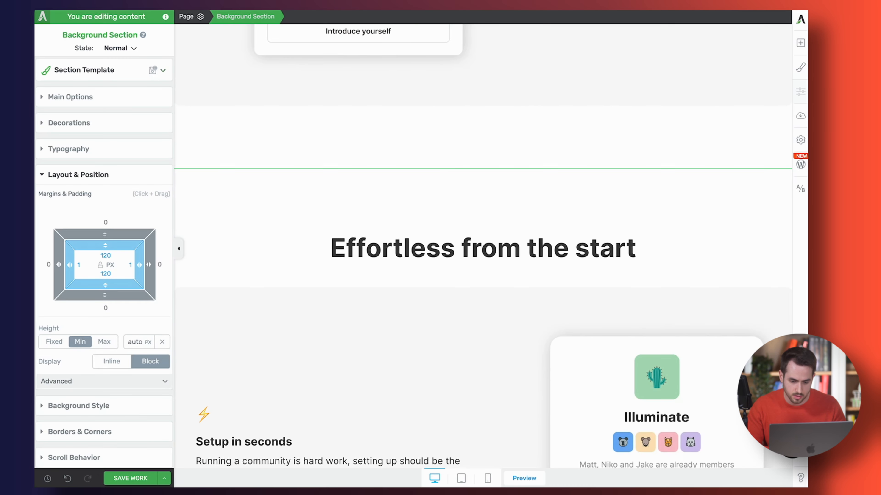
triple_click(459, 261)
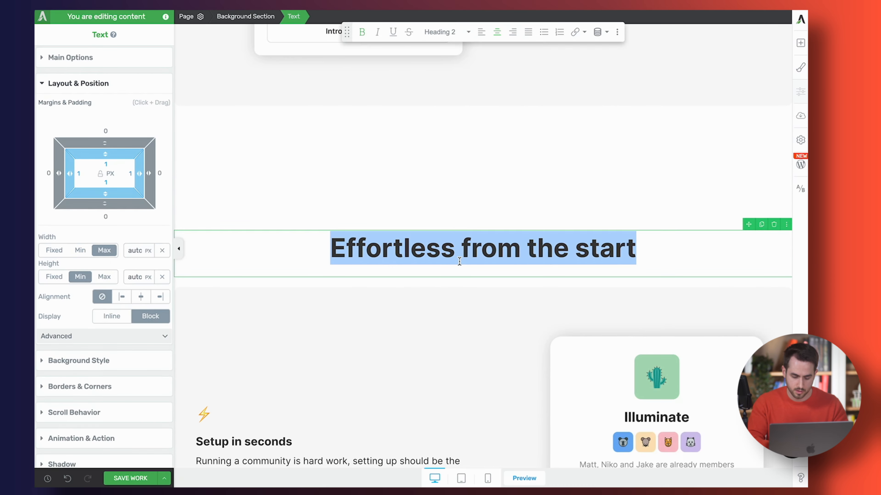
type("Scale fun no n")
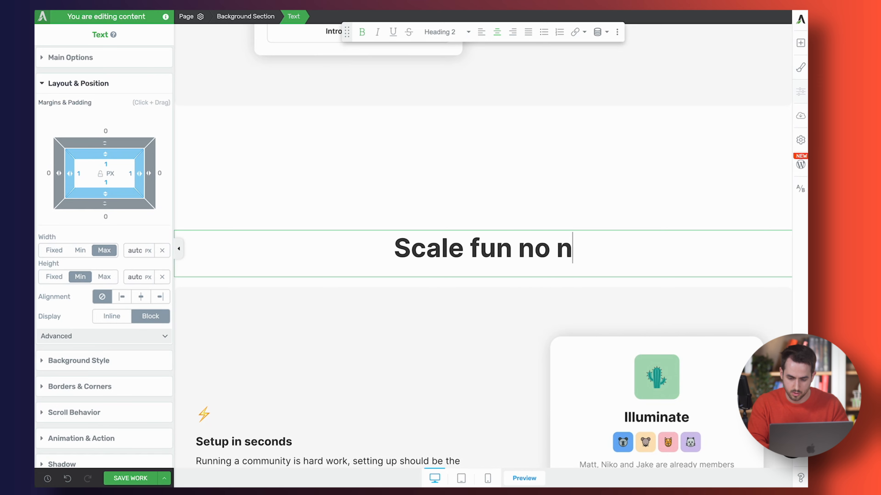
key("BackSpace")
key("BackSpace")
type("t noise")
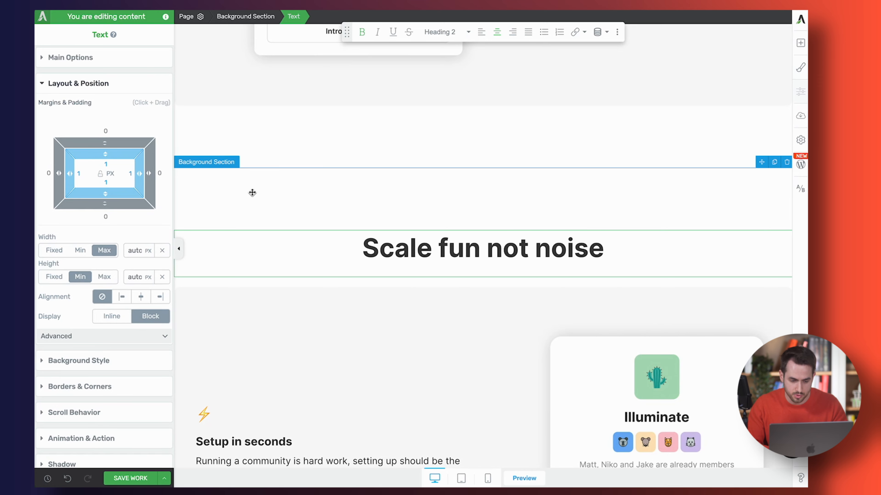
Step: Set the top and bottom padding of the "Scale fun not noise" background section to 60 px
left_click(252, 193)
left_click(110, 253)
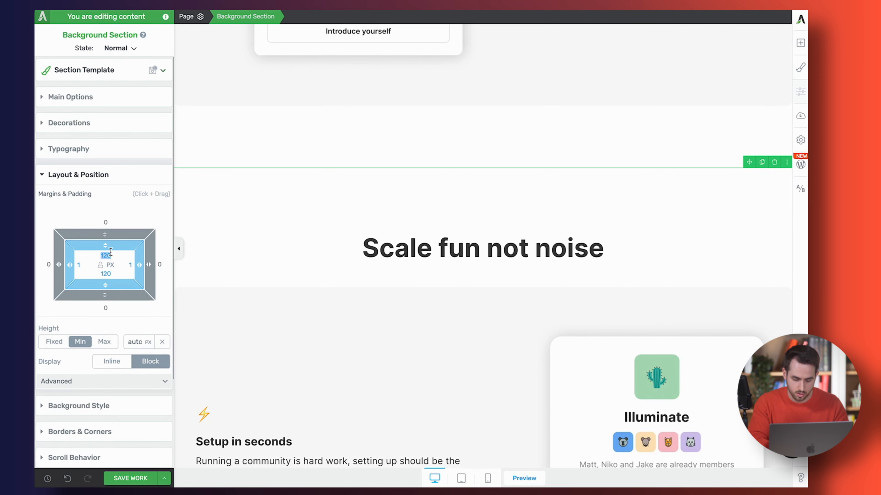
type("60")
key("Tab")
key("Tab")
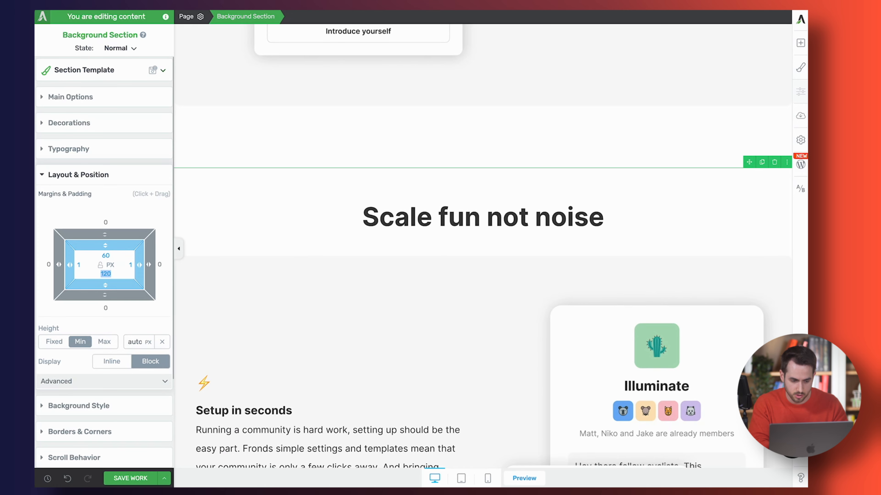
type("60")
Step: Set the bottom padding of the "Effortless from the start" background section to 60 px
left_click(405, 133)
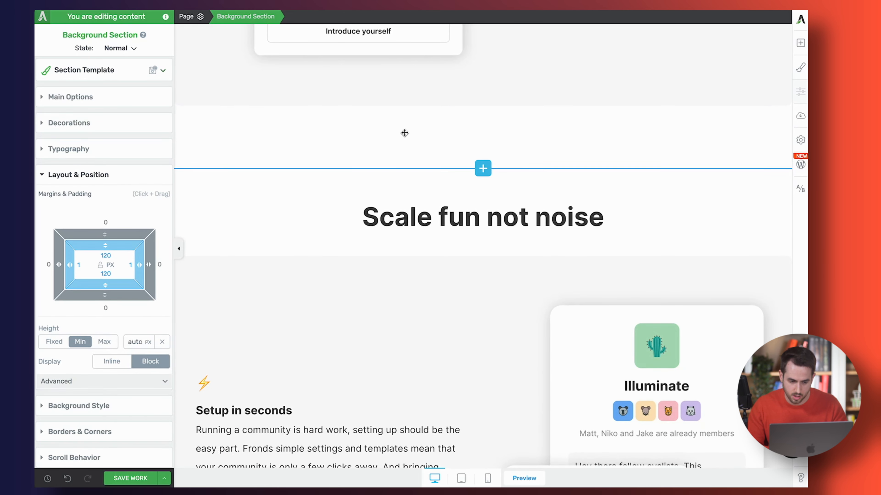
left_click(109, 272)
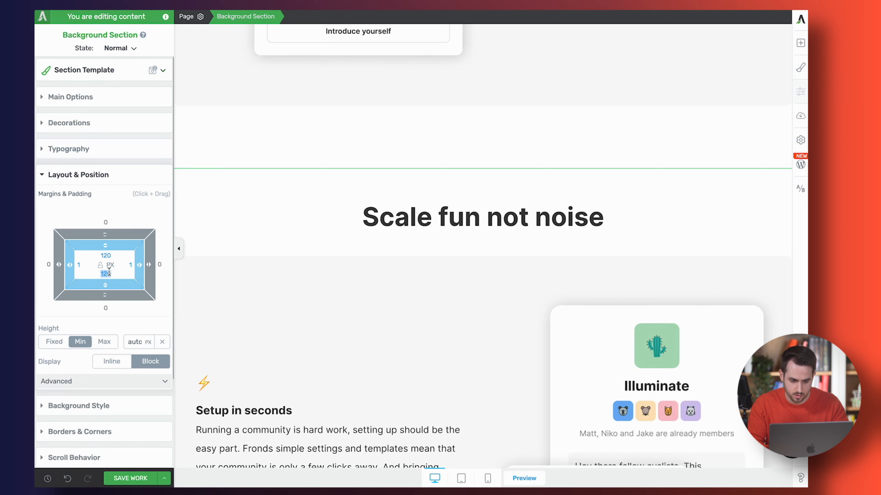
type("60")
Step: Compare the copied section's content with the original page's "Threads are back" and "Charge for access" cards
scroll(409, 223, "down", 3)
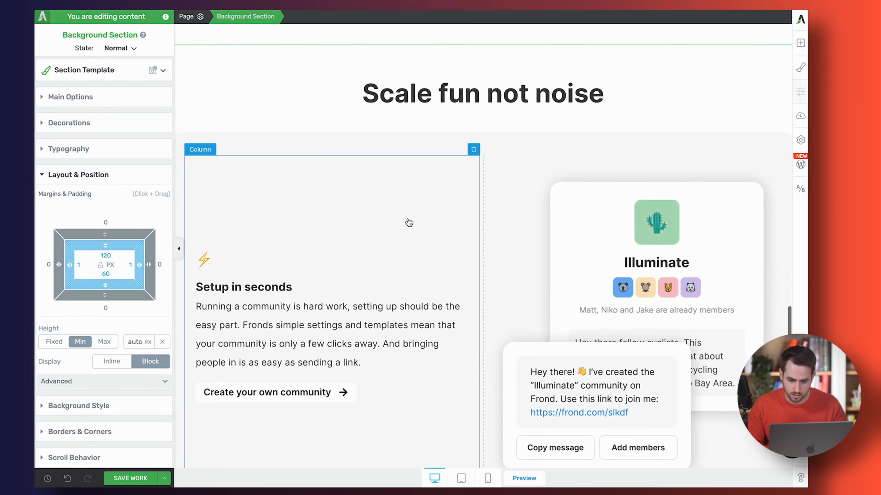
scroll(409, 223, "down", 4)
scroll(407, 220, "up", 2)
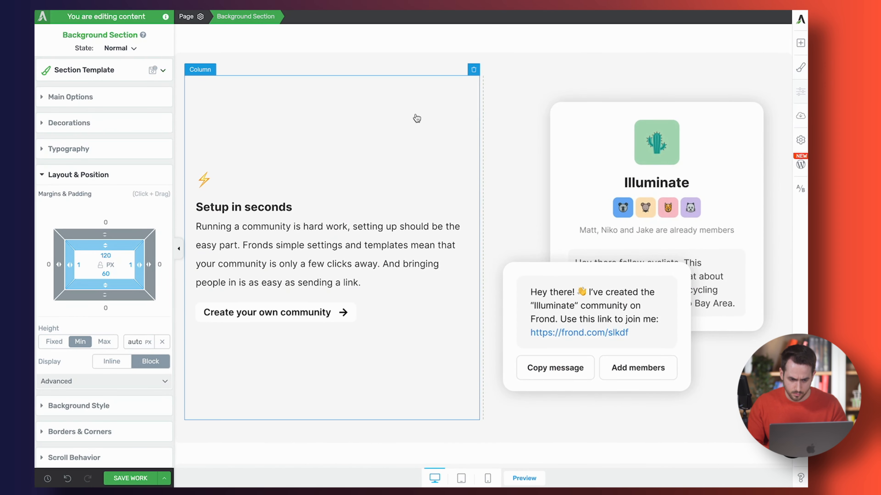
scroll(408, 104, "up", 1)
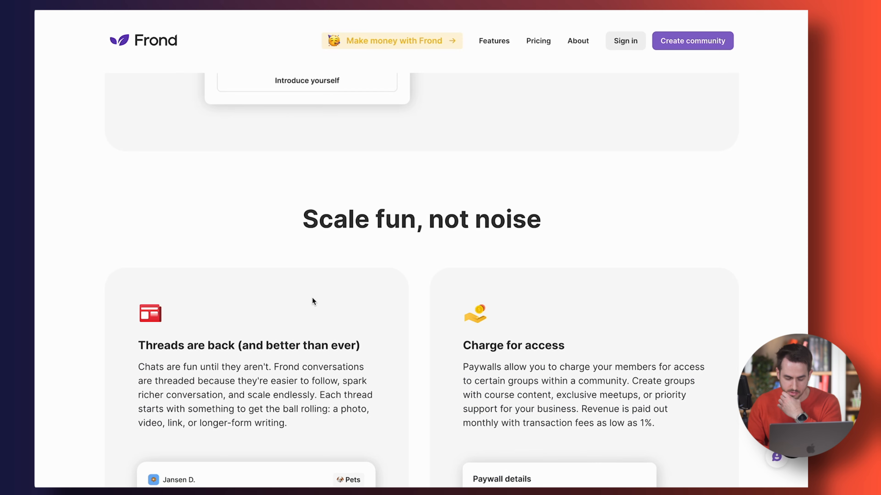
scroll(311, 298, "down", 5)
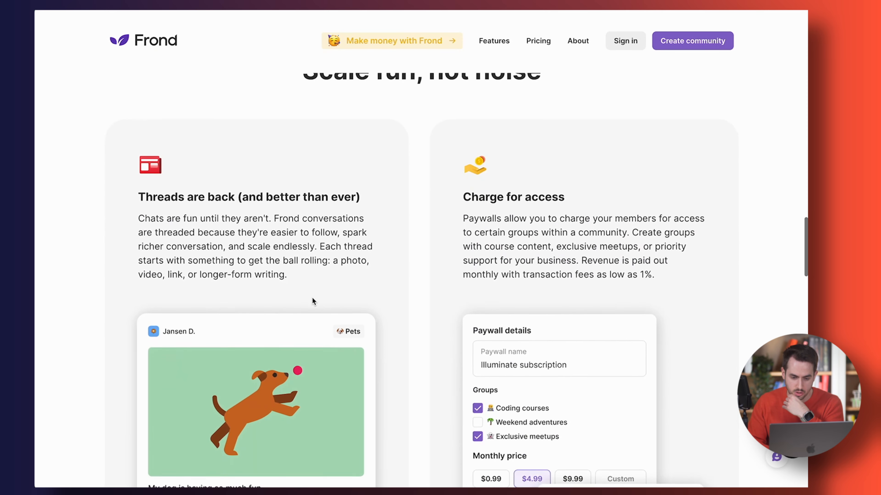
Step: Insert a two-column layout with equal halves between the "Scale fun not noise" heading and the "Setup in seconds" content
scroll(312, 297, "down", 1)
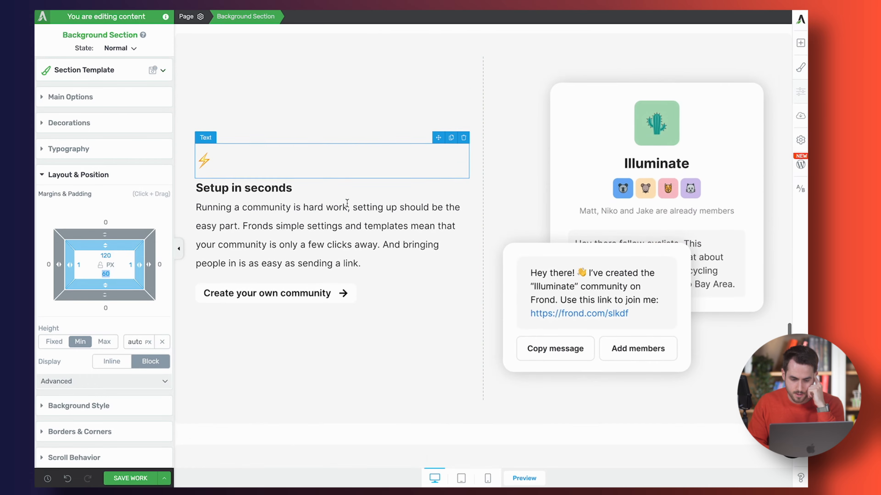
scroll(347, 203, "down", 6)
scroll(347, 203, "up", 16)
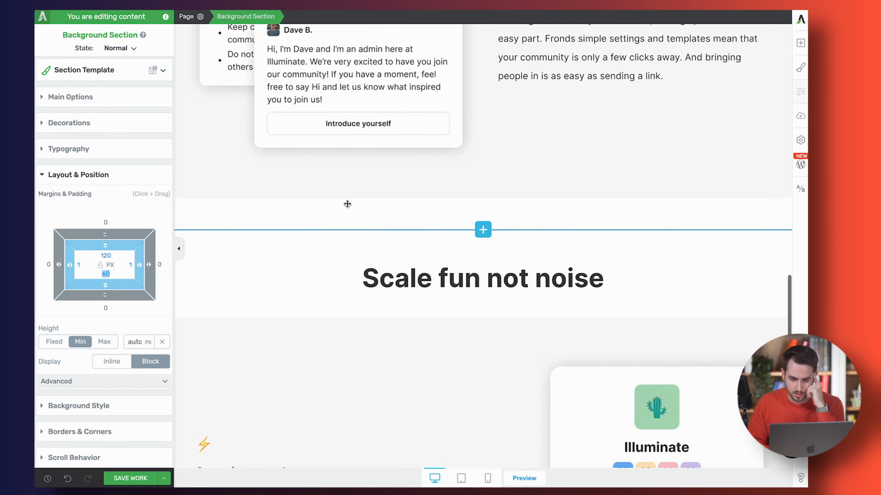
scroll(347, 204, "down", 8)
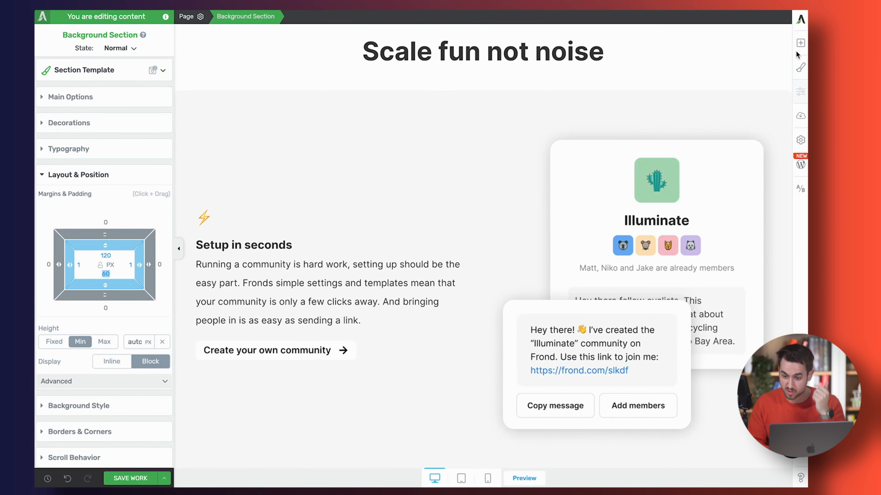
left_click(799, 43)
type("col")
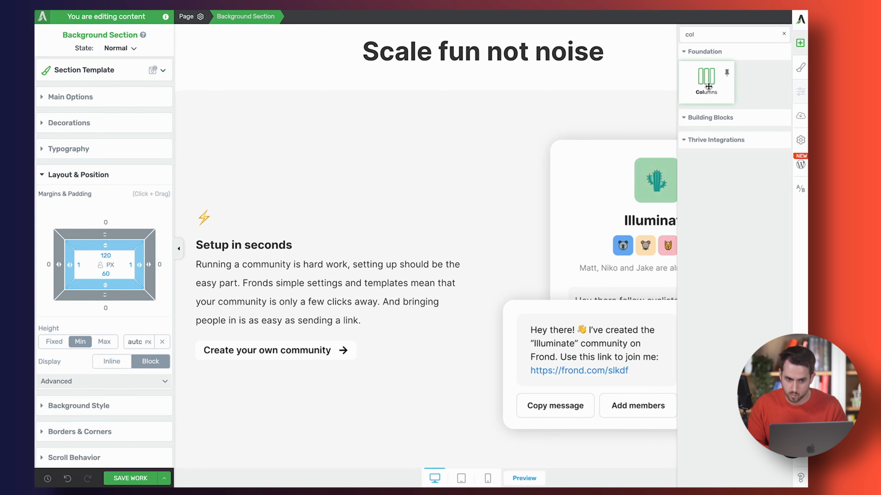
left_click_drag(708, 87, 531, 145)
left_click(500, 181)
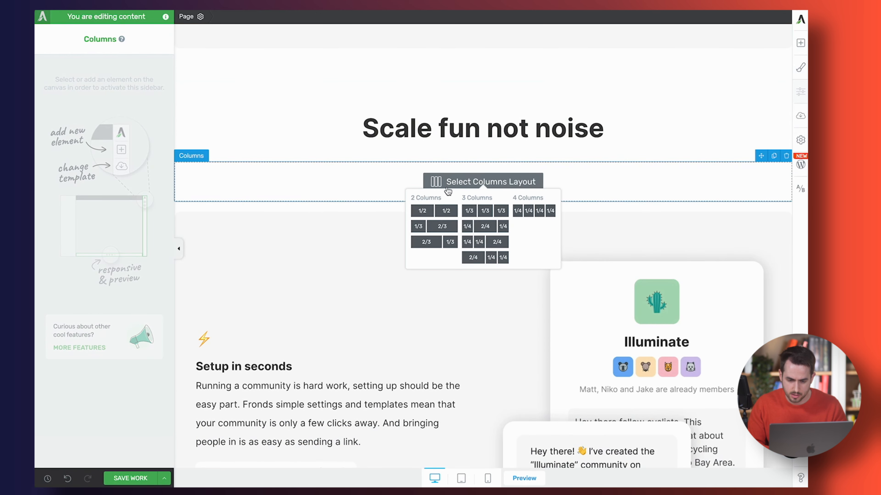
left_click(450, 215)
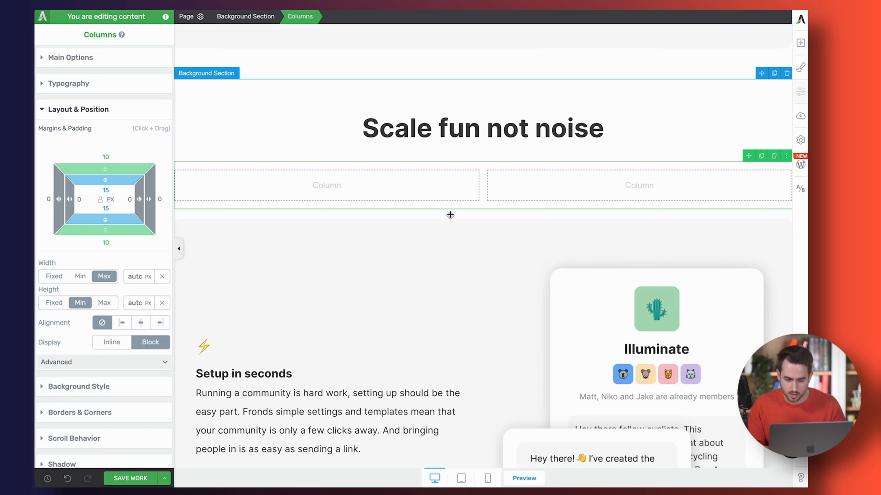
Step: Add a content box below the "Scale fun not noise" heading and move the empty two-column layout inside it
left_click(801, 44)
left_click_drag(756, 201, 571, 150)
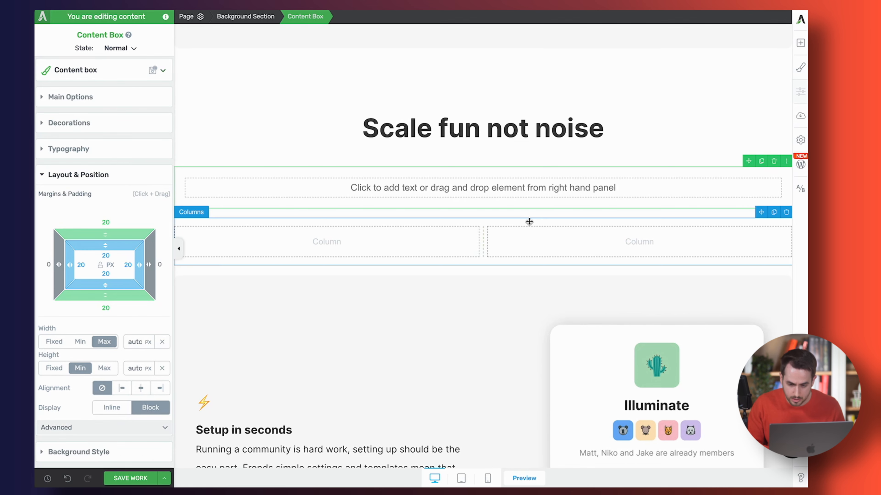
left_click(671, 222)
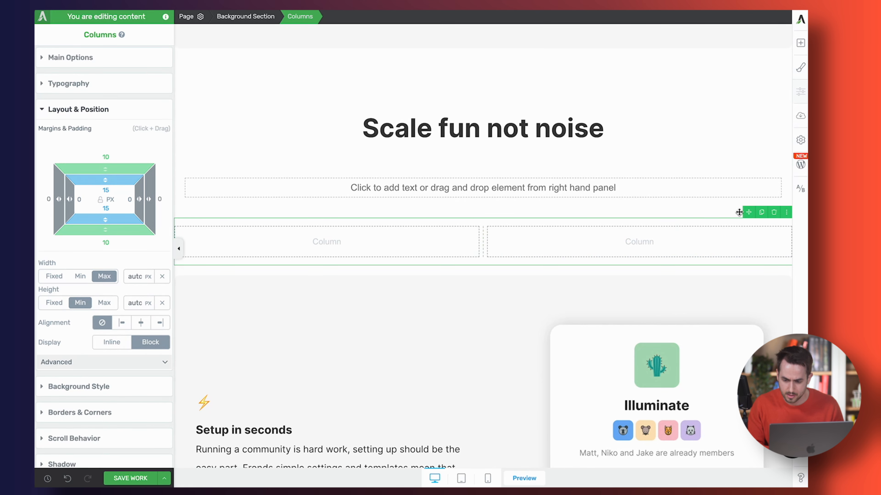
left_click_drag(748, 214, 653, 187)
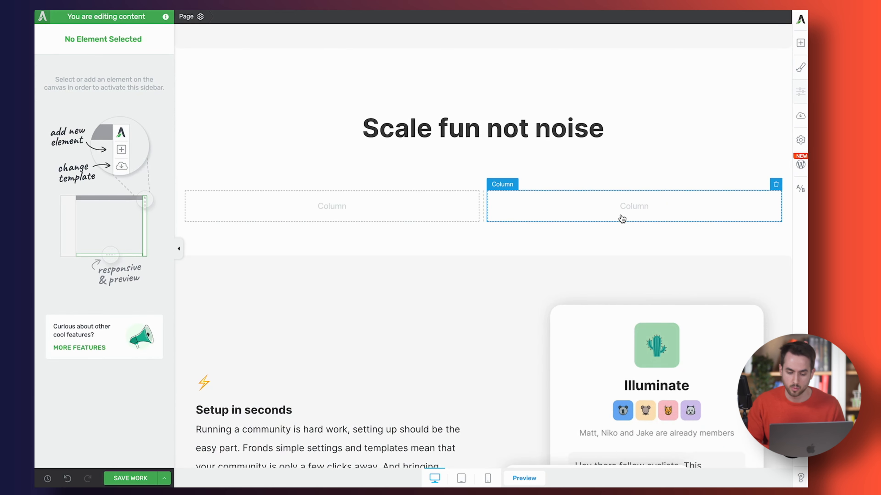
Step: Place a new content box inside the first of the two empty columns
left_click(425, 177)
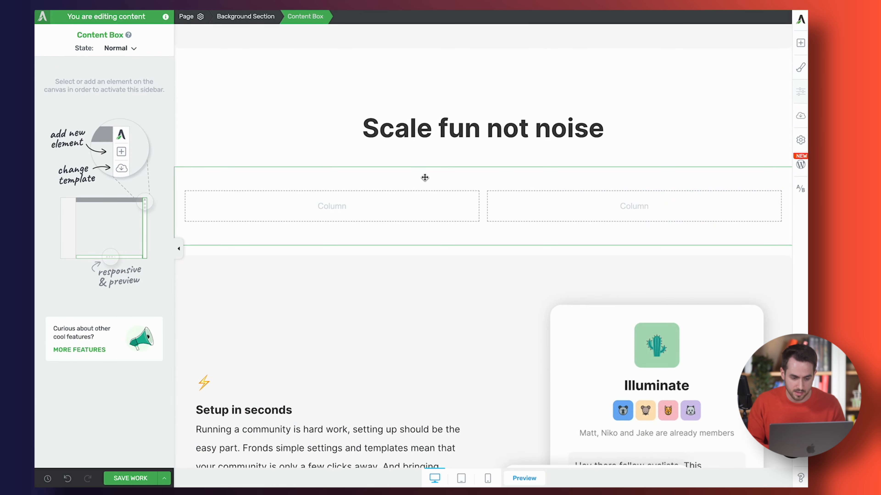
scroll(425, 178, "down", 3)
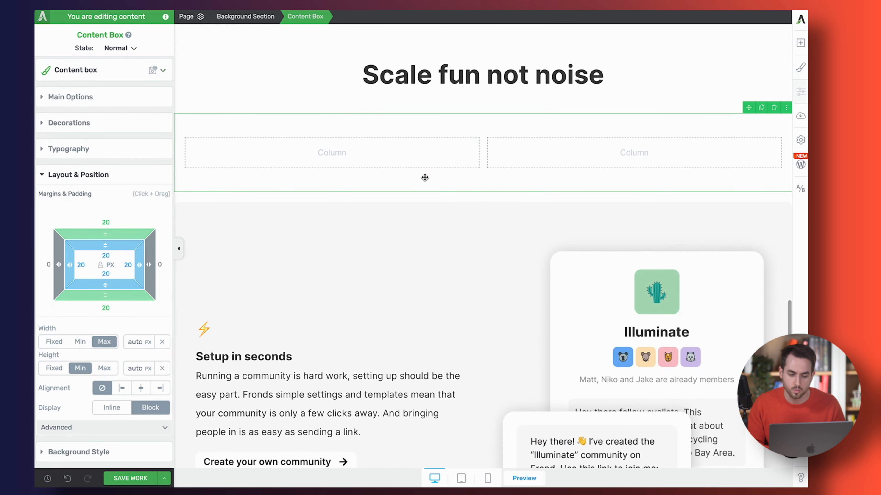
scroll(425, 177, "up", 2)
scroll(424, 178, "down", 3)
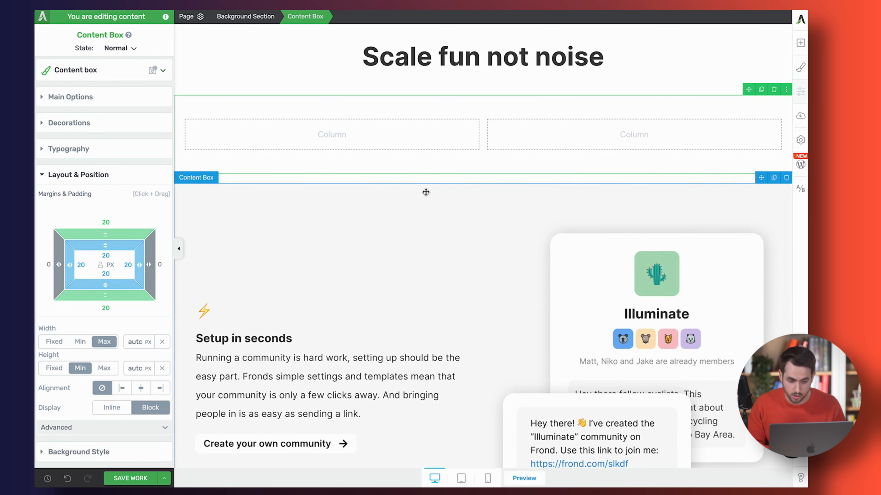
left_click(800, 42)
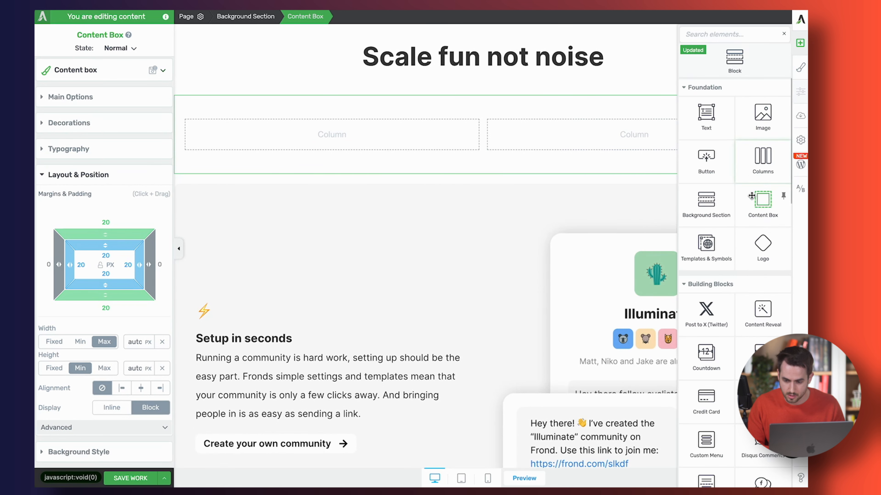
left_click_drag(751, 196, 415, 134)
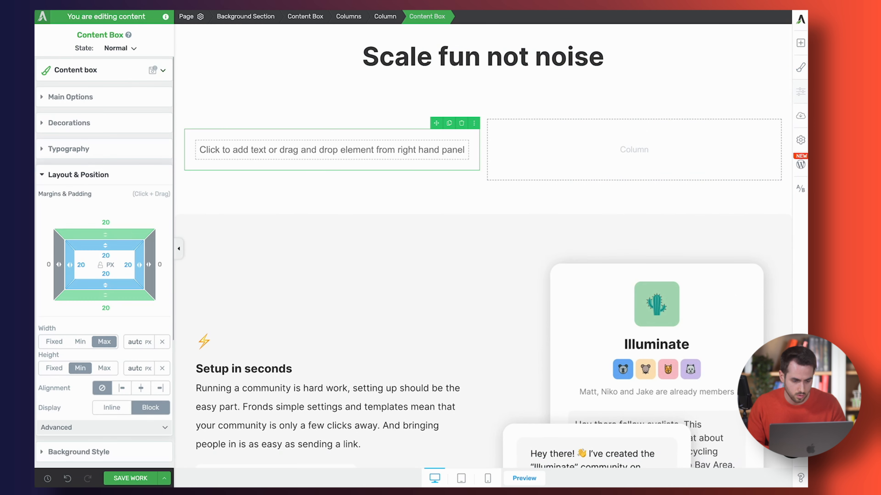
Step: Sample the grey #f9f9f9 from the section below and apply it as the new content box's solid background color
scroll(125, 317, "down", 5)
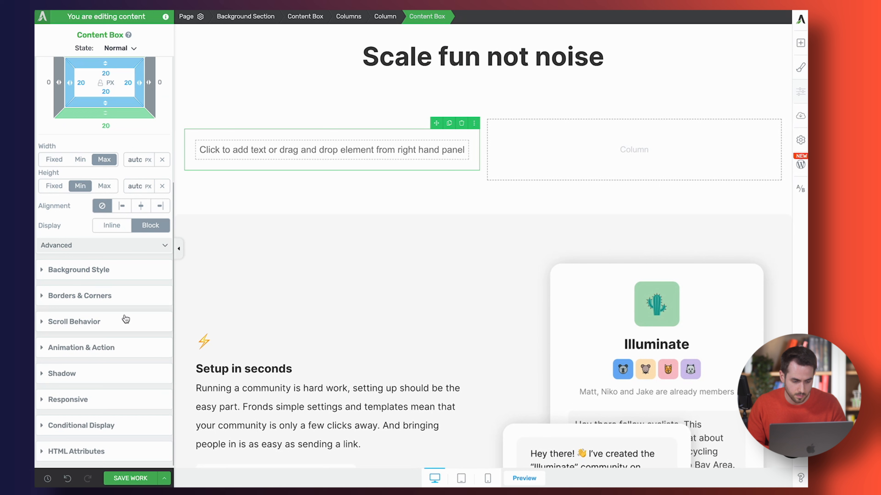
left_click(107, 270)
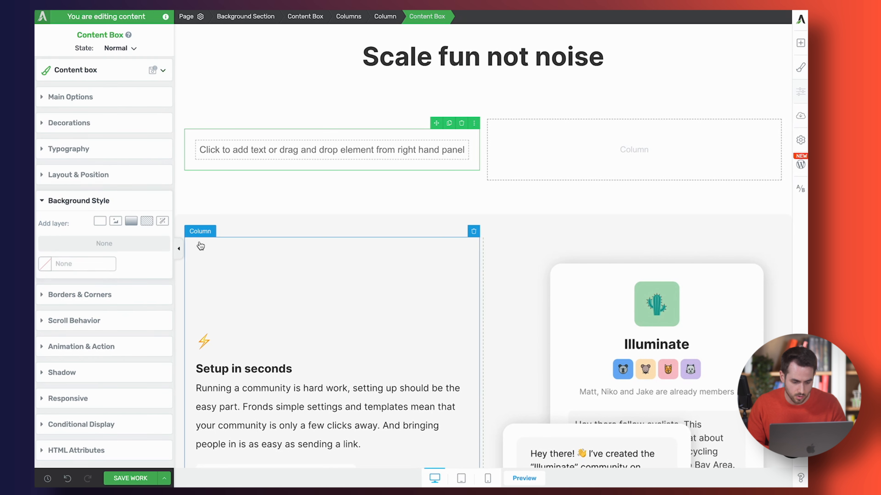
key("super+shift+c")
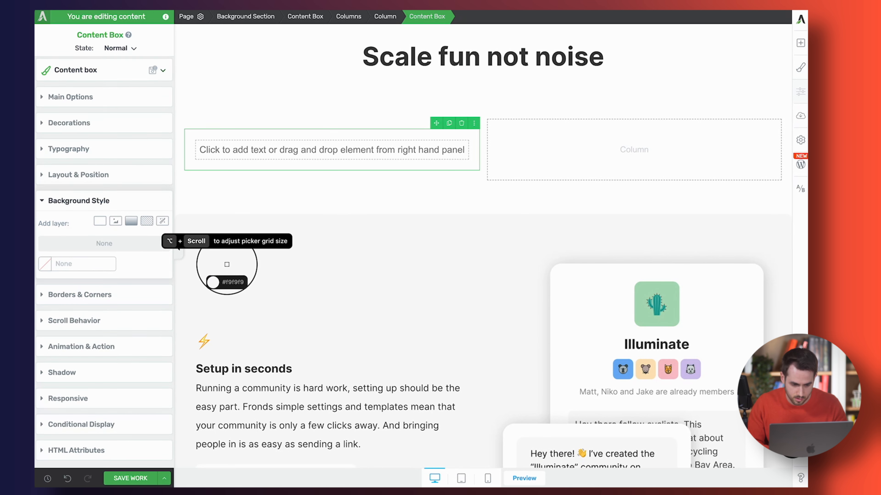
left_click(265, 292)
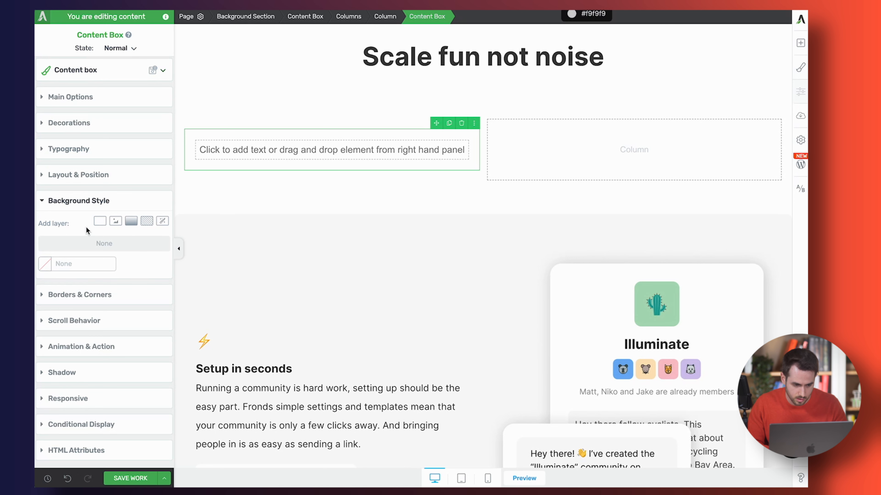
left_click(100, 221)
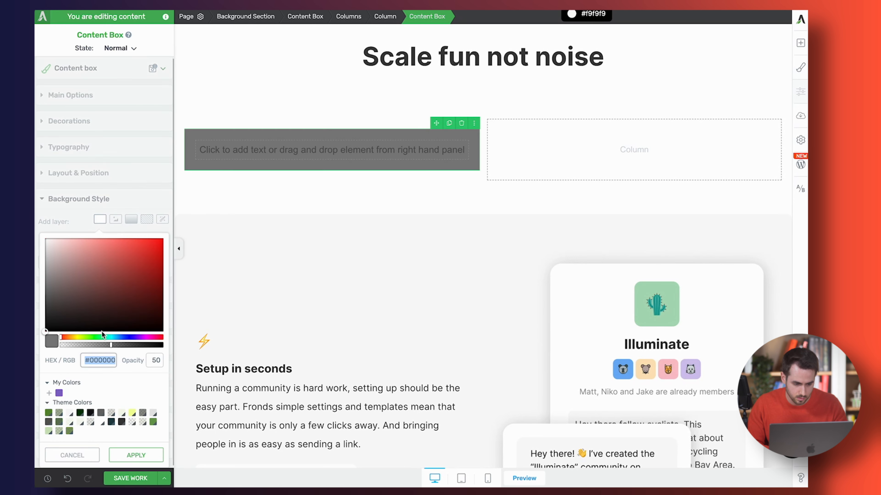
key("super+v")
left_click(136, 455)
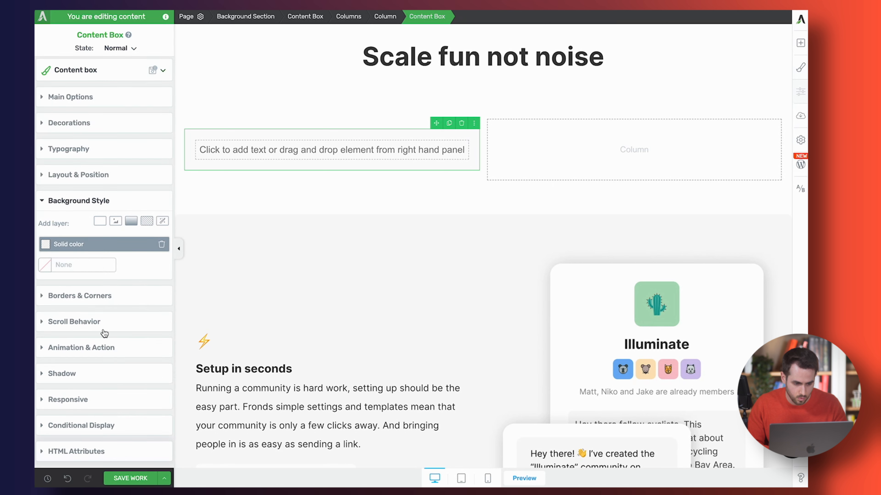
Step: Round all corners of the new content box to 10 px
left_click(115, 296)
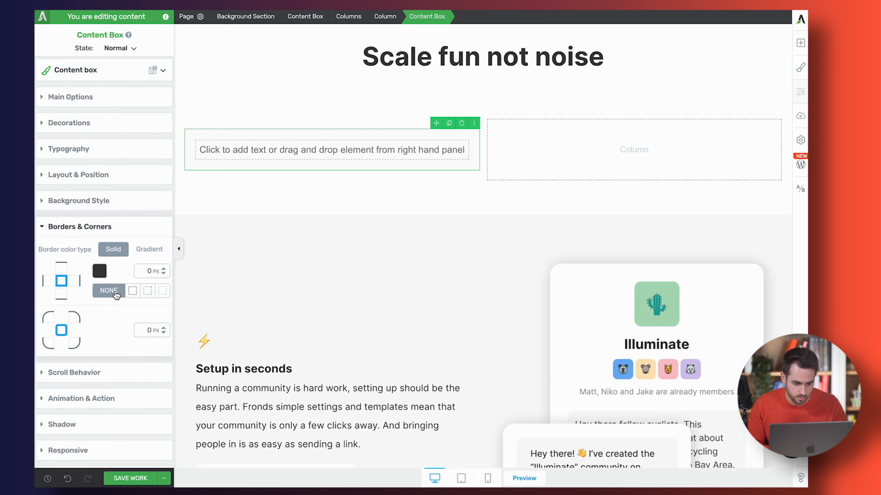
left_click(149, 330)
type("10")
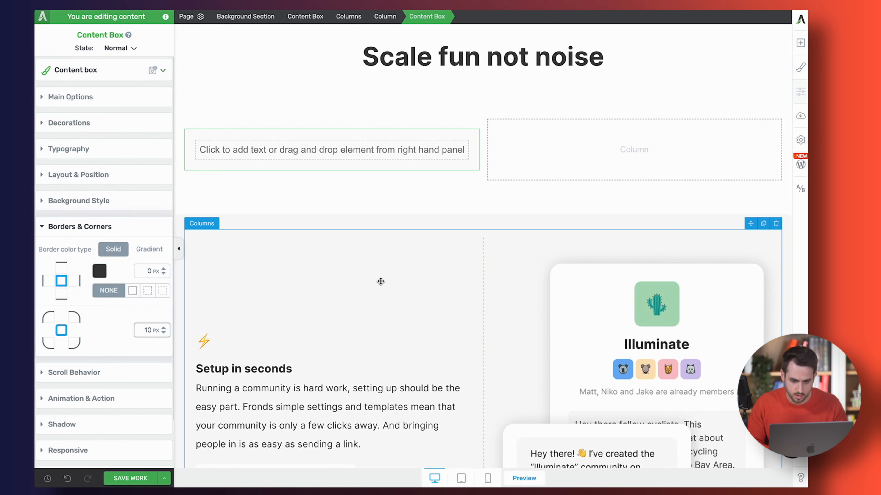
Step: Move the content box holding the "Setup in seconds" icon, text and button into the new grey content box
left_click(342, 354)
scroll(342, 347, "down", 1)
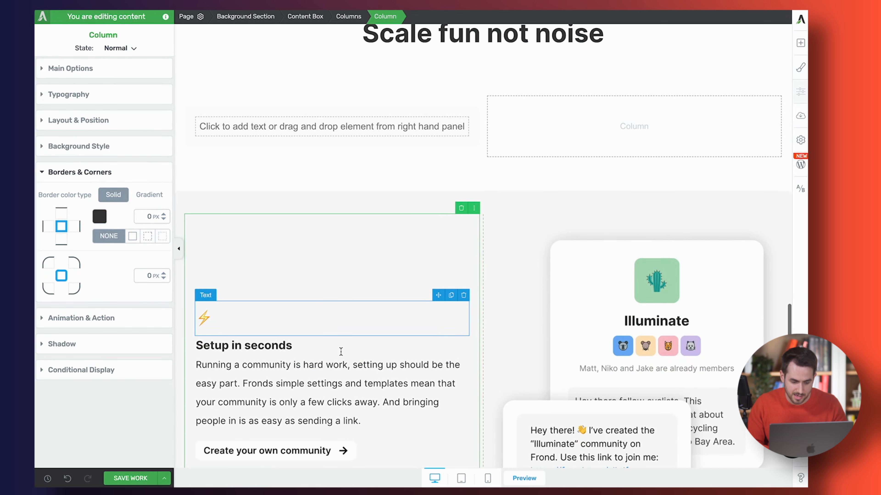
left_click(381, 347)
left_click(427, 17)
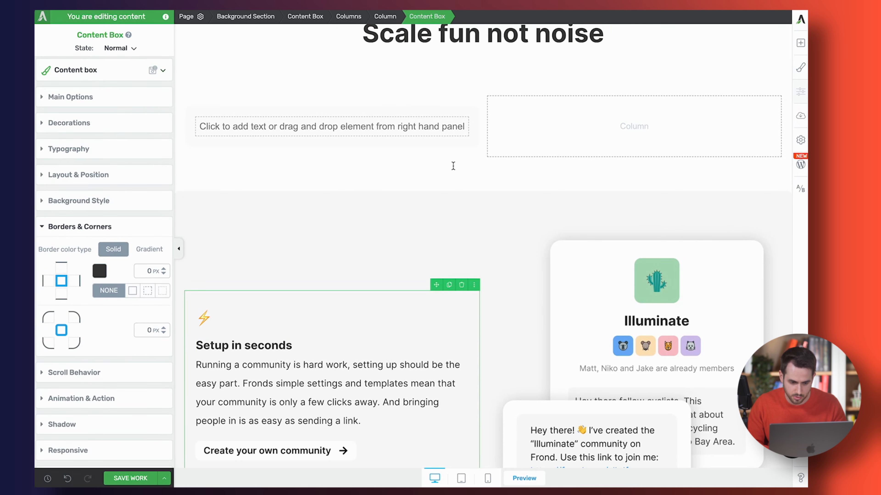
left_click_drag(436, 284, 348, 136)
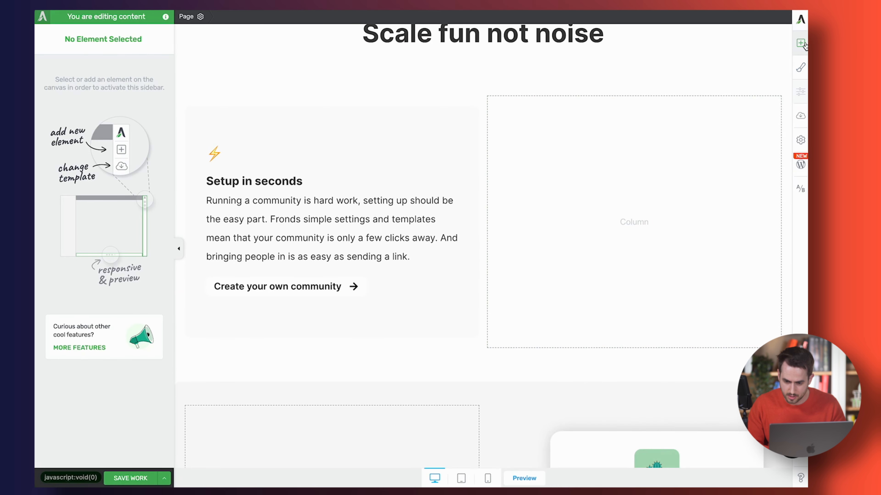
Step: Insert the dog post image section-post_qxhyje from the media library below the "Create your own community" button
left_click(800, 43)
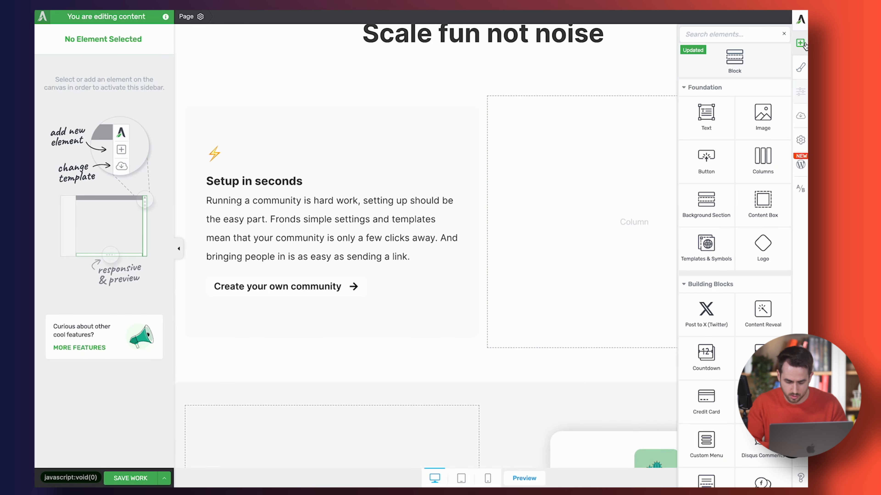
type("image")
left_click_drag(706, 77, 280, 306)
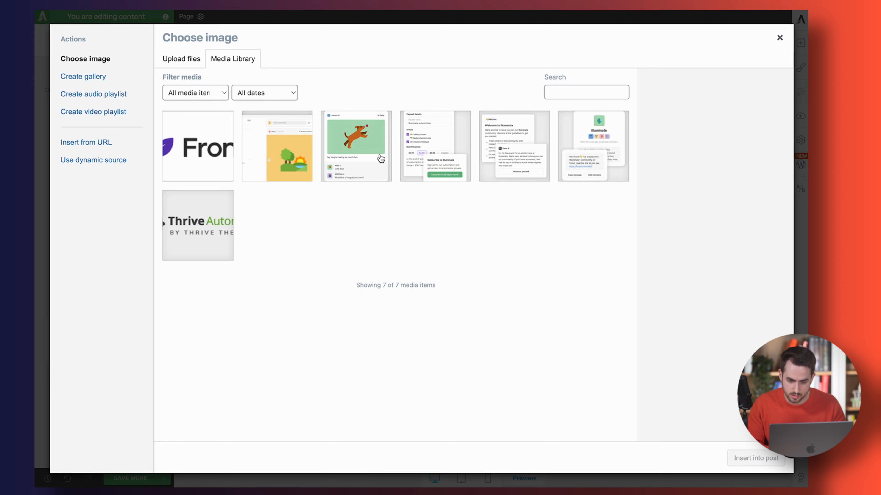
left_click(380, 158)
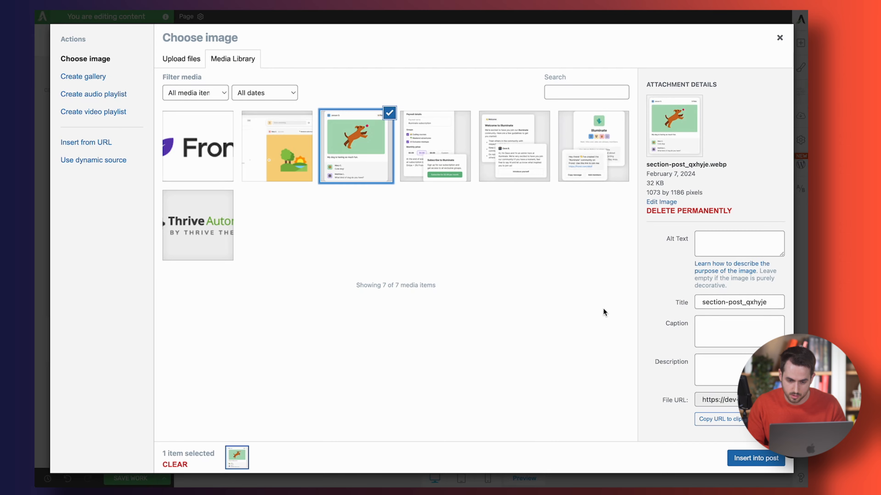
left_click(742, 458)
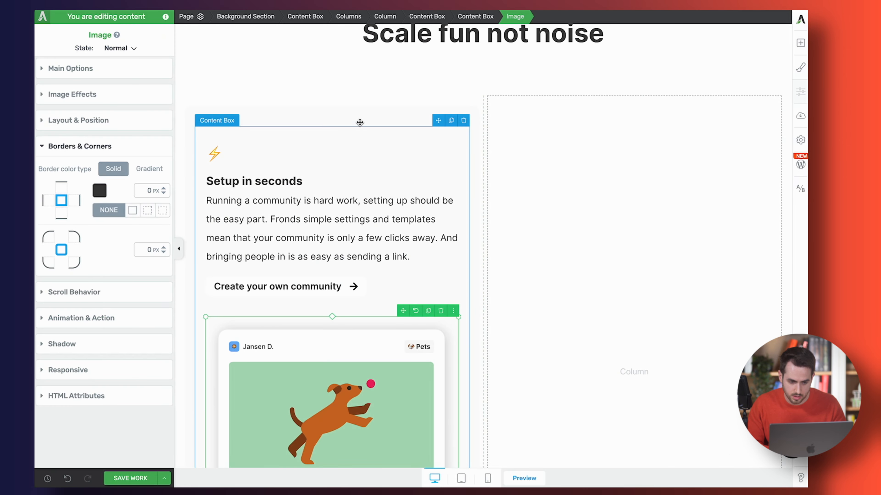
Step: Copy the inner content box with the "Setup in seconds" text, button and dog image into the empty second column
left_click(391, 177)
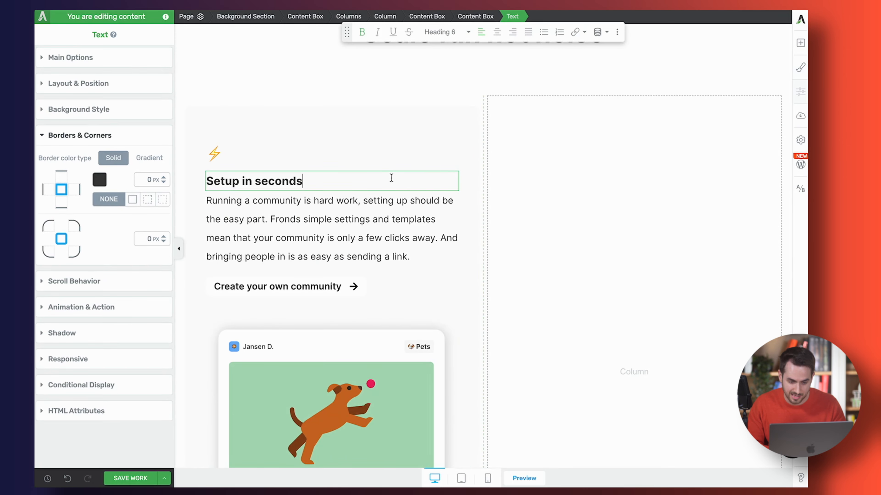
left_click(475, 16)
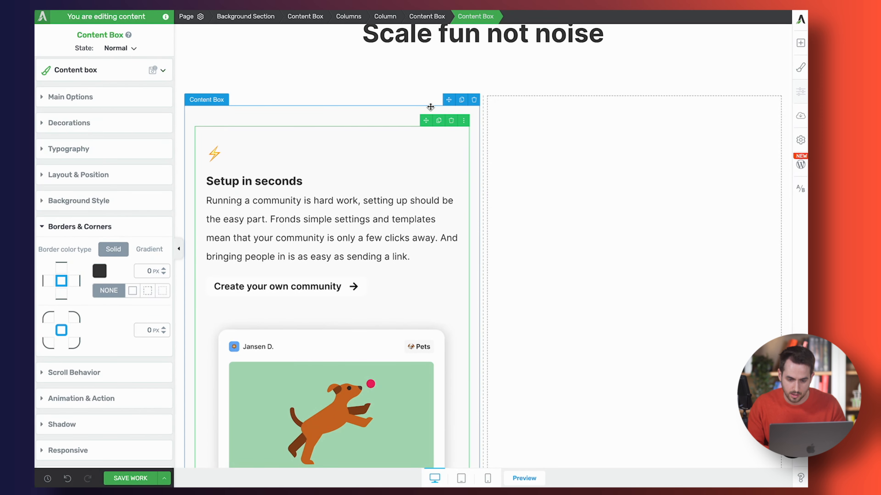
left_click_drag(430, 107, 552, 174)
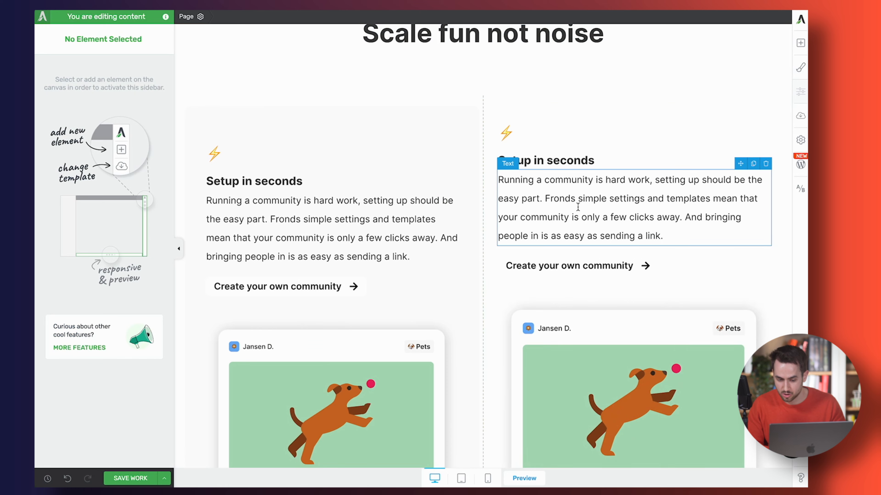
Step: Replace the dog image in the second column with section-paywall_vfhazr from the media library
scroll(578, 207, "down", 5)
scroll(577, 207, "up", 4)
scroll(578, 207, "down", 1)
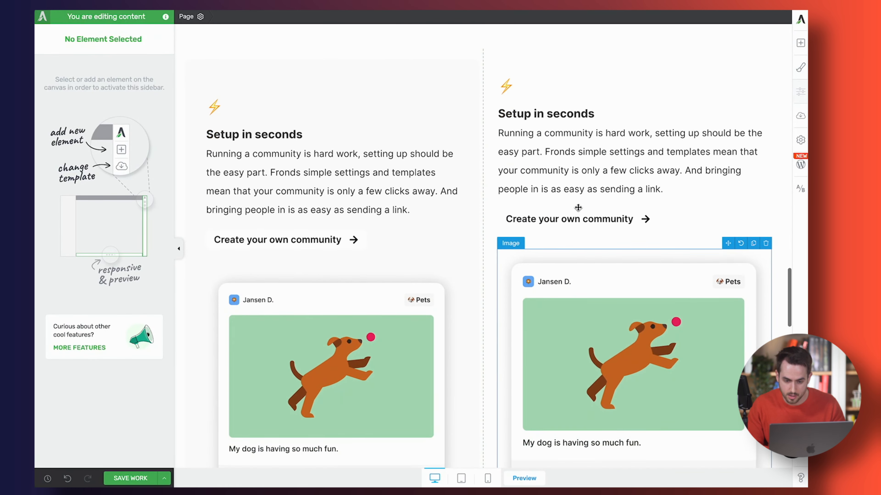
left_click(579, 291)
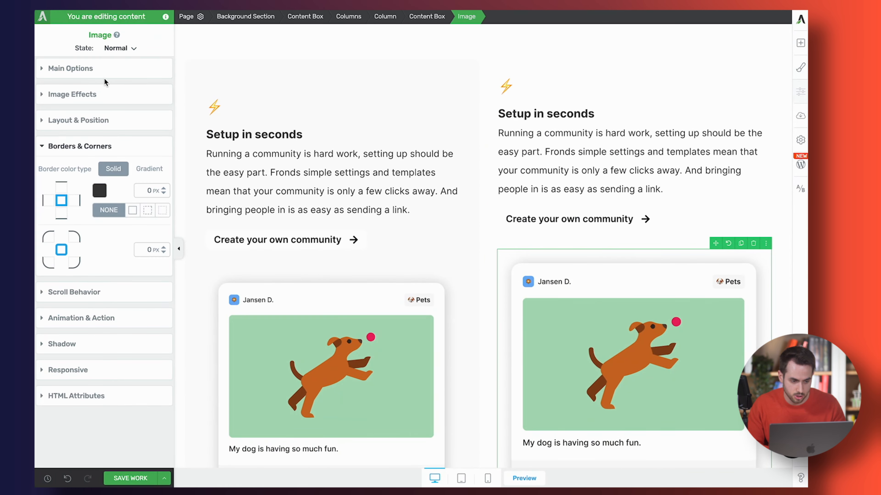
left_click(101, 71)
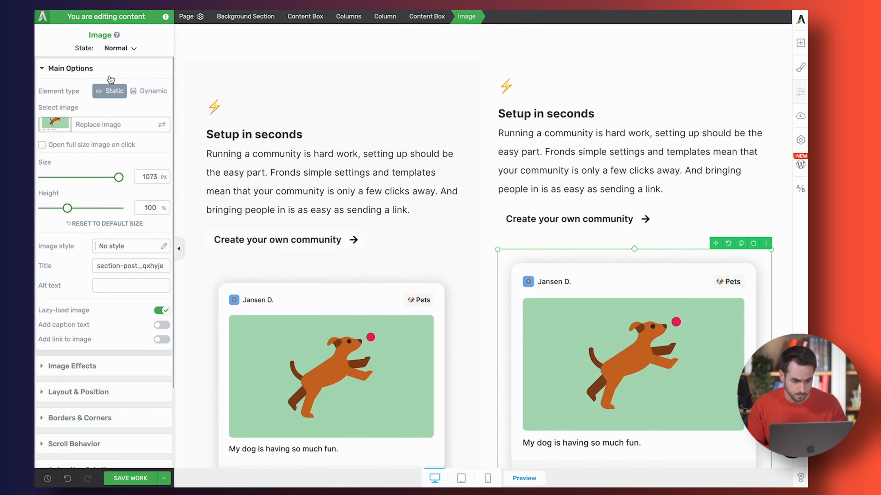
left_click(120, 128)
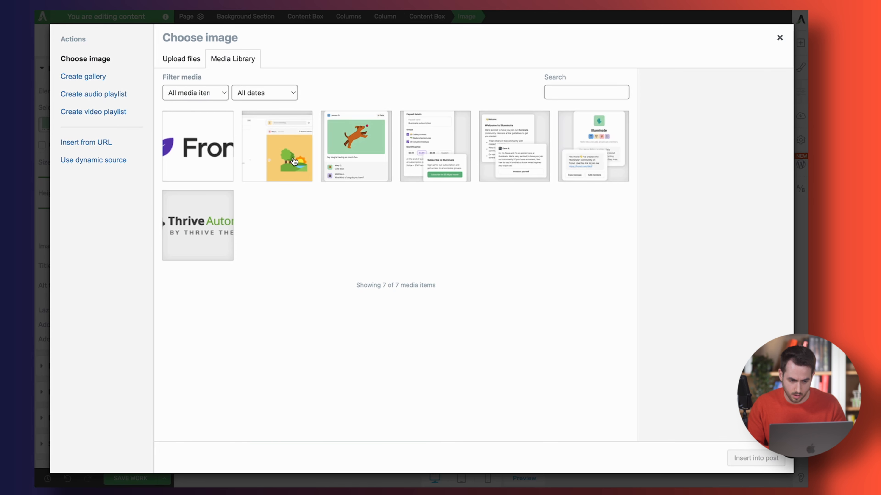
left_click(422, 160)
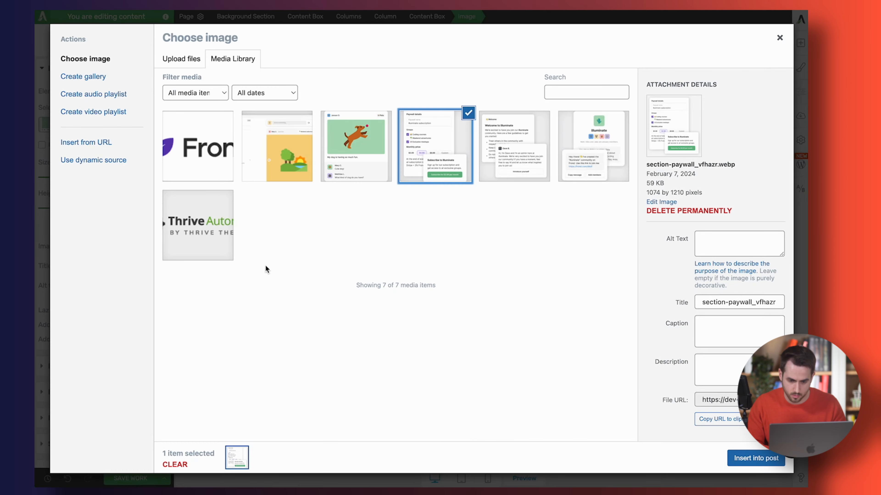
left_click(749, 457)
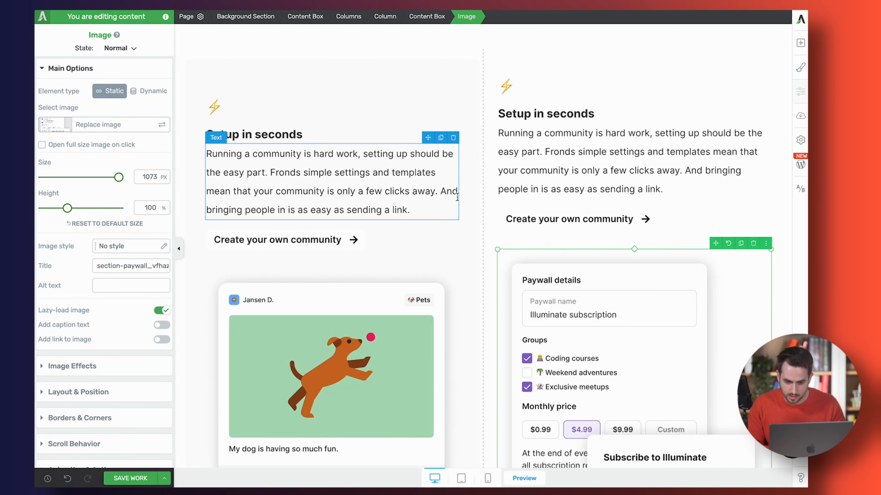
Step: Switch to the original Frond page and copy the paragraph under "Threads are back (and better than ever)"
scroll(501, 353, "down", 7)
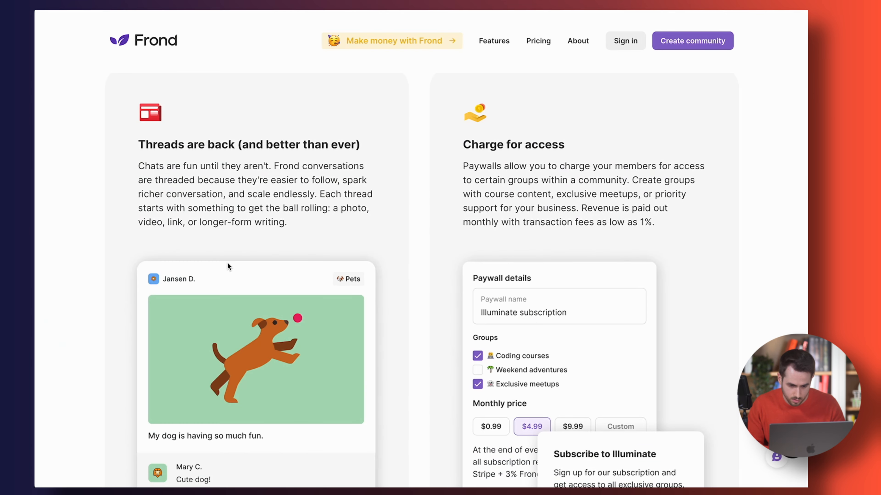
scroll(456, 309, "down", 5)
scroll(456, 309, "up", 2)
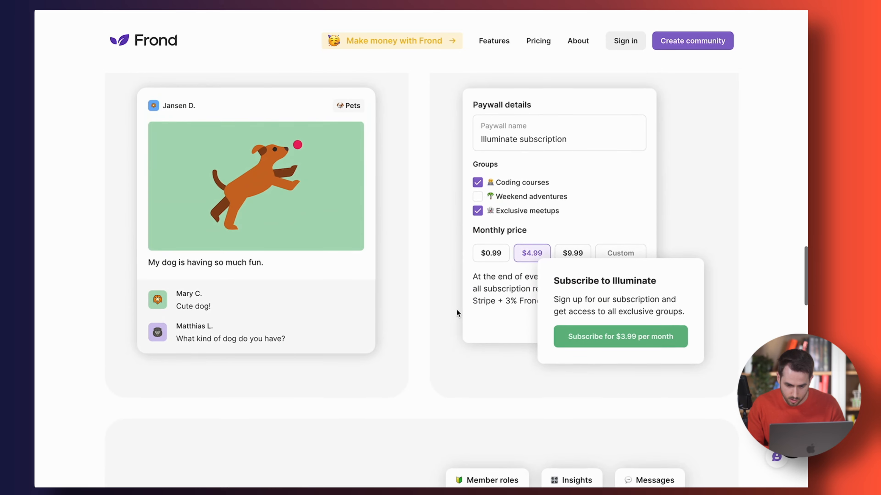
scroll(456, 309, "up", 4)
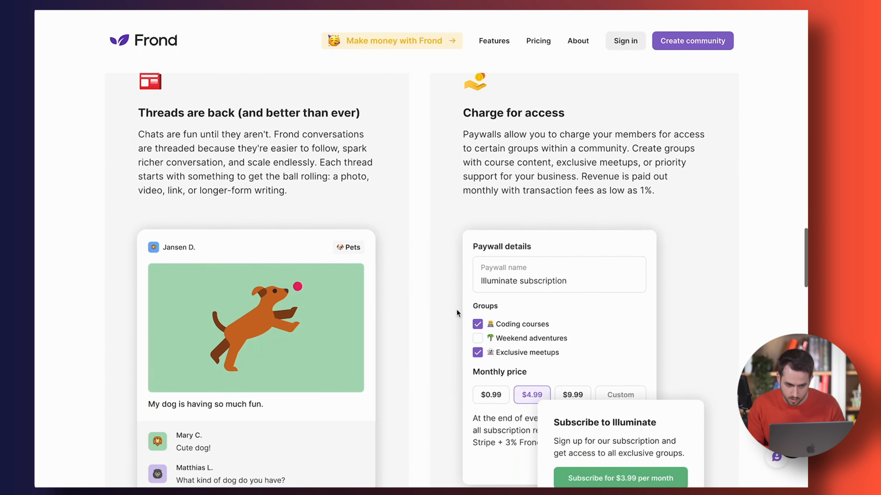
scroll(456, 309, "up", 1)
triple_click(268, 180)
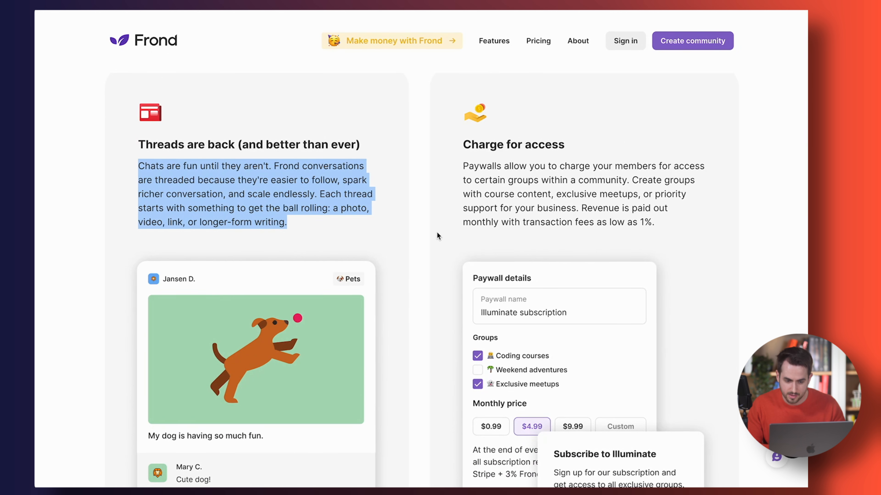
Step: Examine the layout and spacing of the two feature cards on the original Frond page
scroll(437, 233, "down", 5)
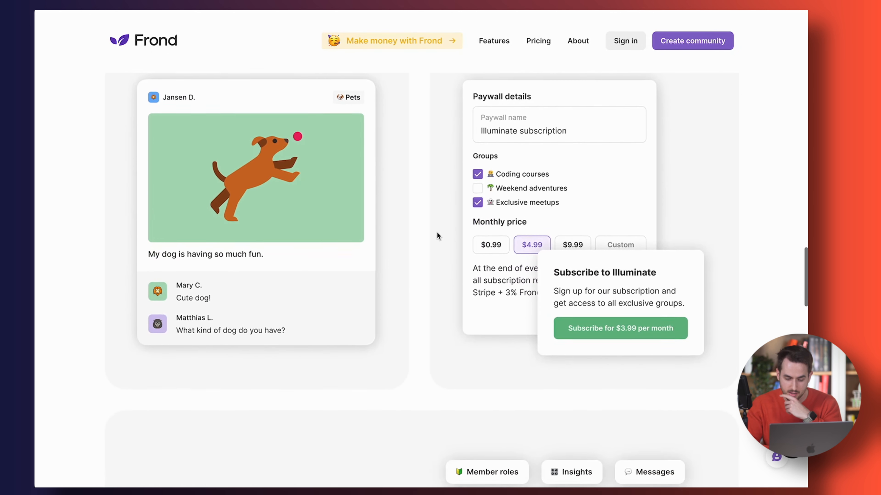
scroll(397, 305, "up", 5)
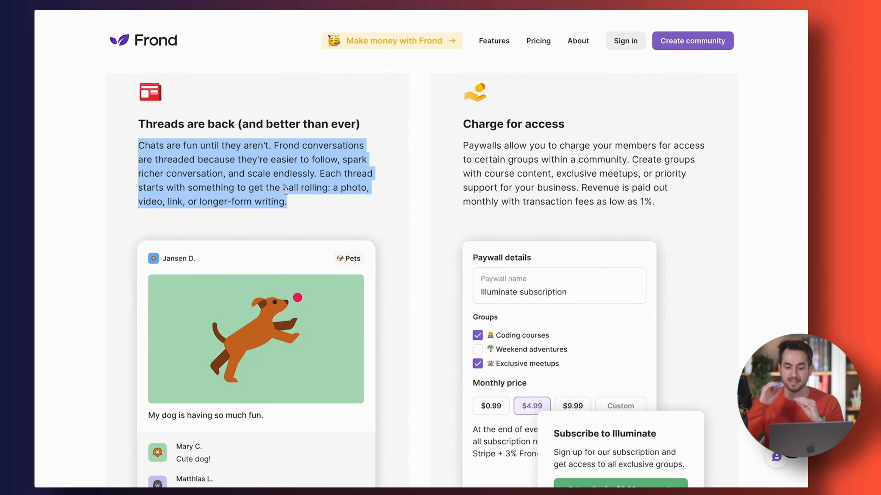
scroll(286, 190, "up", 2)
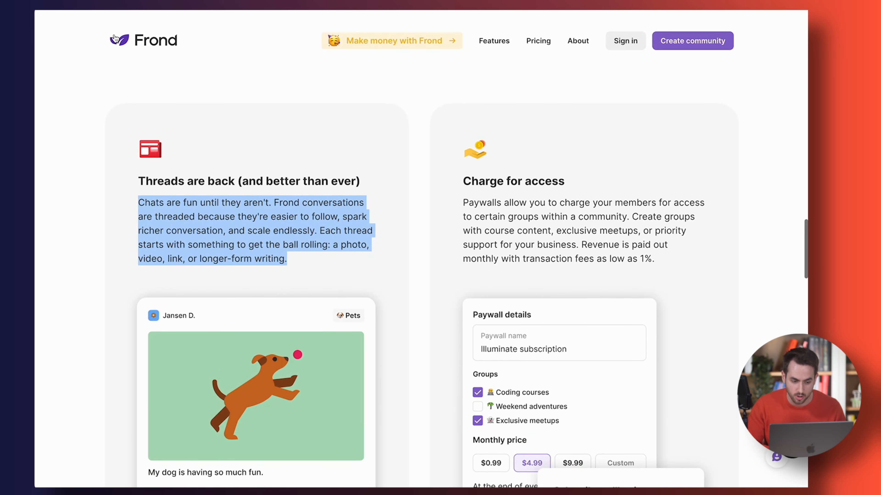
scroll(414, 286, "down", 7)
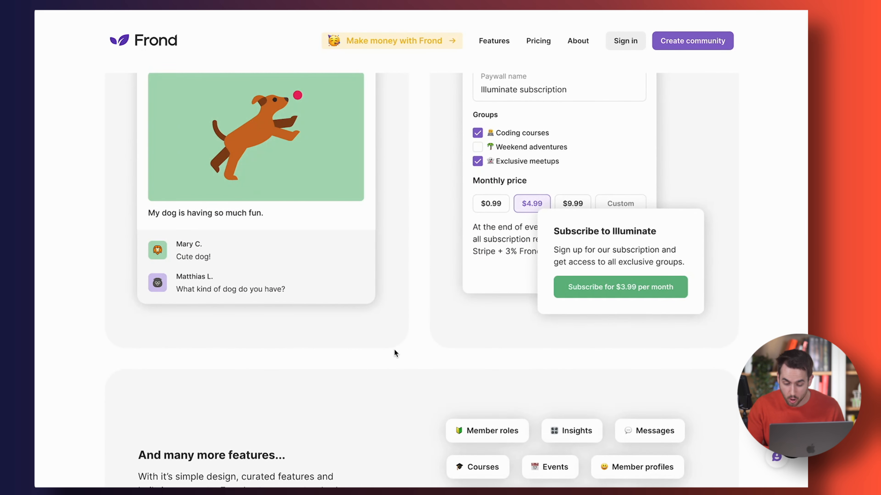
scroll(448, 331, "up", 7)
scroll(447, 329, "up", 2)
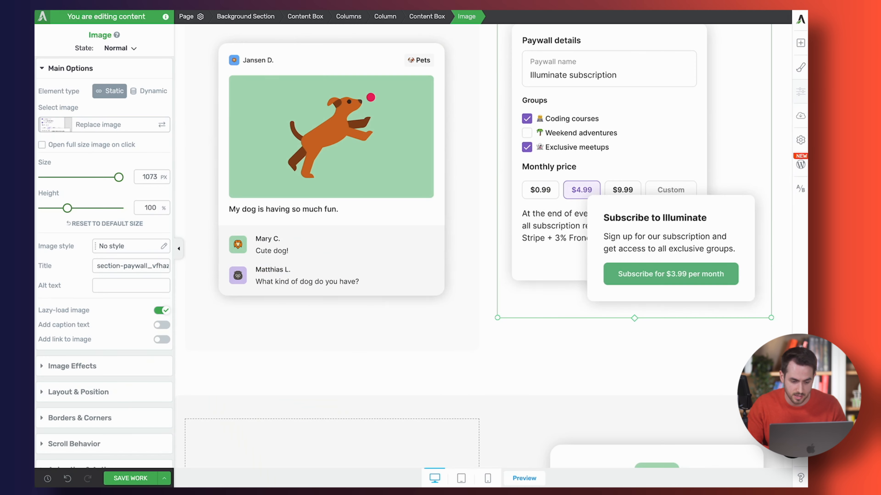
scroll(318, 196, "up", 7)
scroll(319, 197, "down", 1)
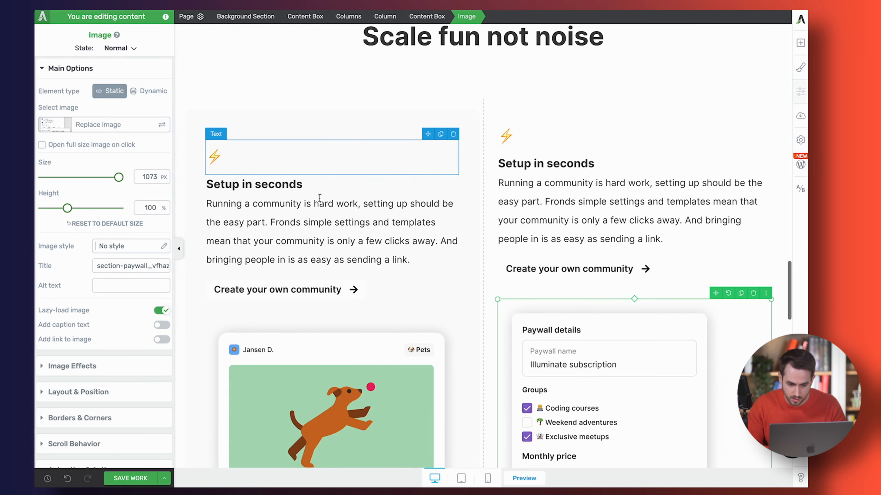
left_click(335, 247)
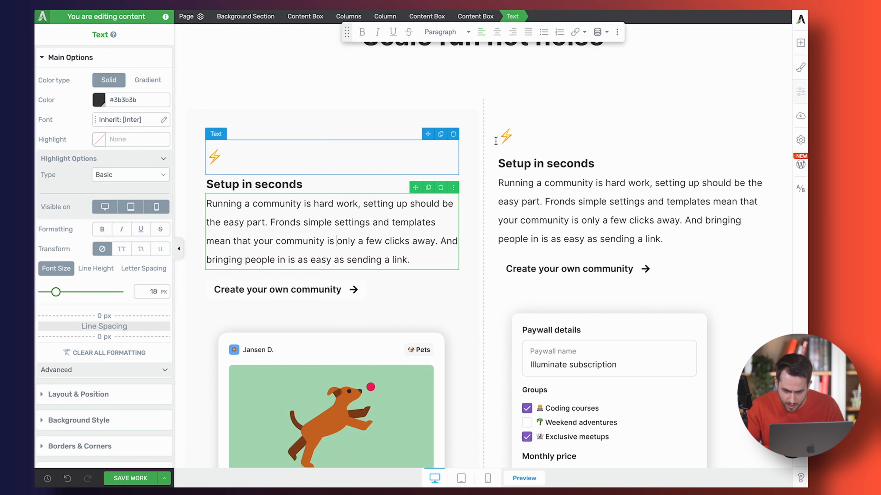
scroll(592, 112, "down", 5)
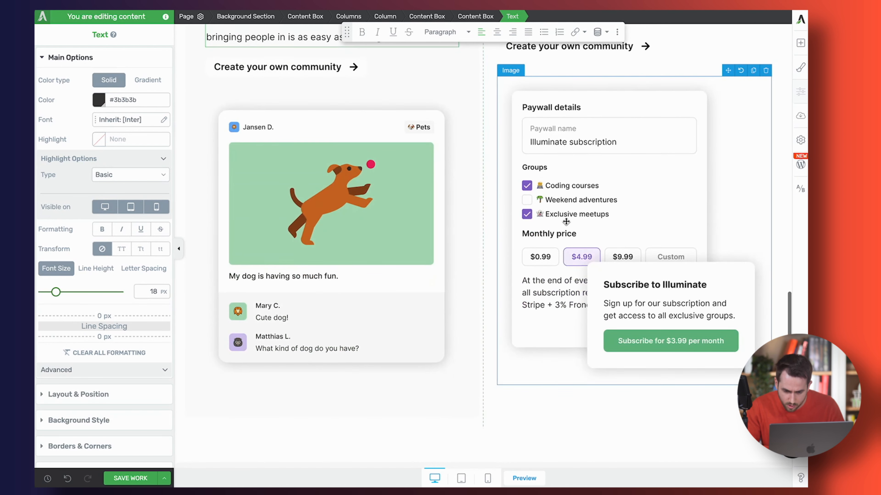
left_click(592, 111)
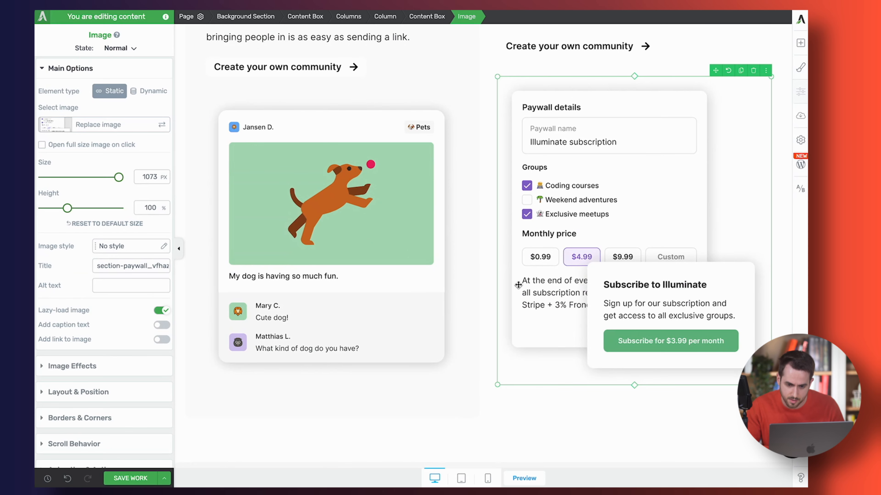
Step: Add a solid #fcfcfc background layer to the content box in the second column
scroll(515, 284, "up", 4)
scroll(515, 283, "up", 2)
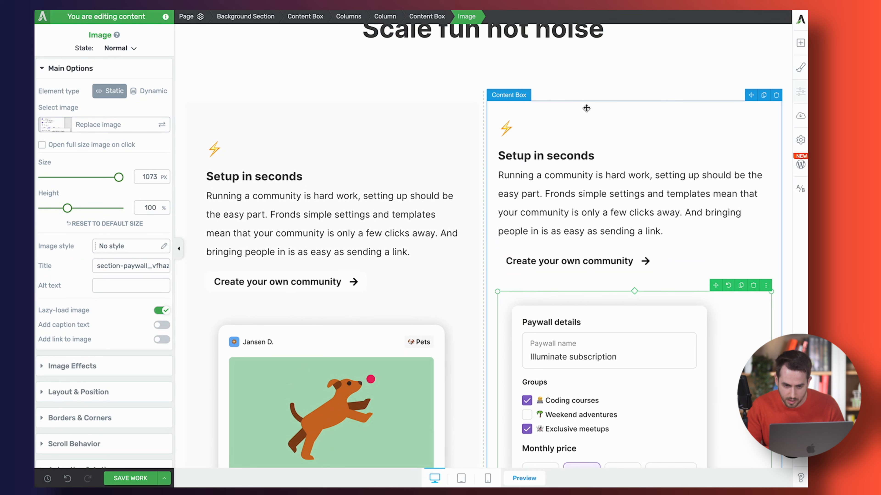
left_click(586, 108)
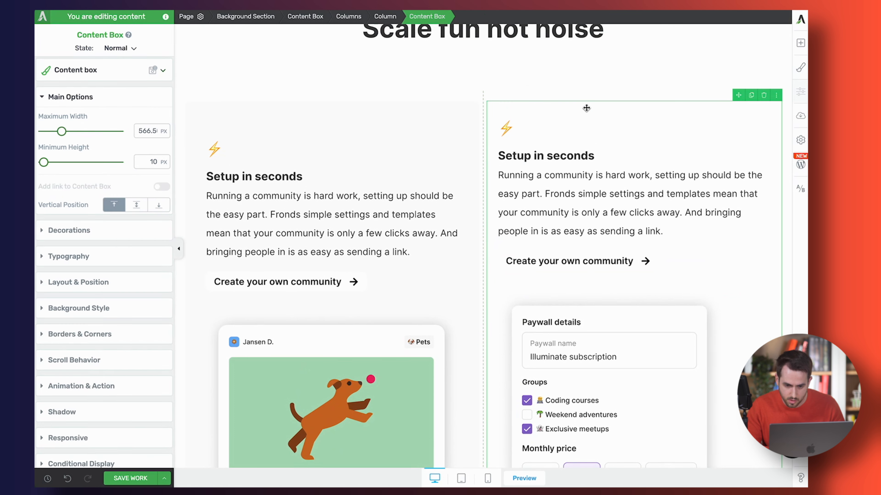
left_click(89, 307)
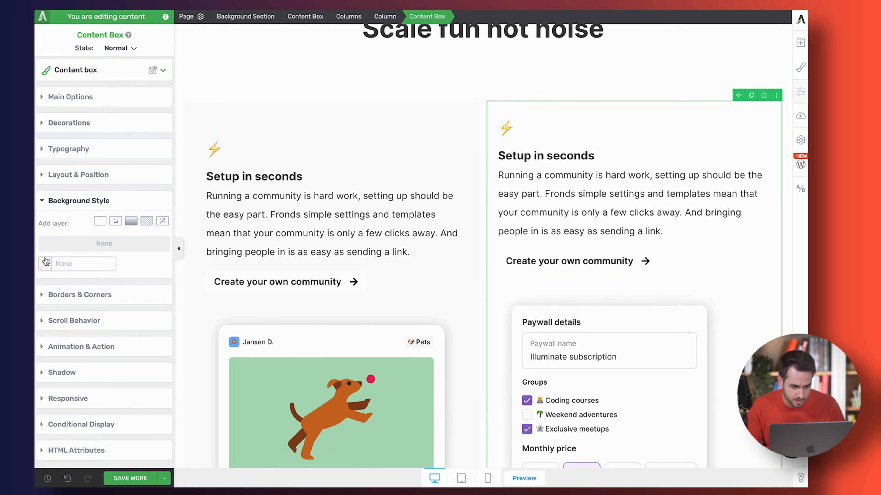
left_click(100, 221)
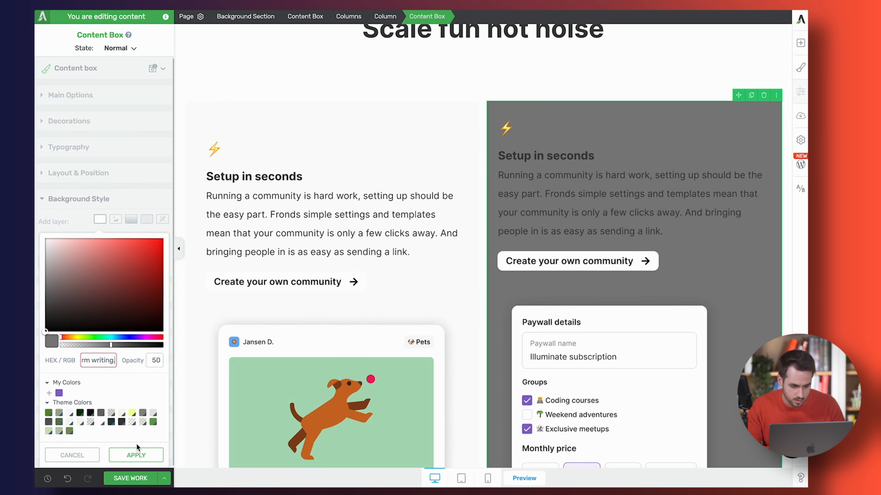
key("super+a")
key("BackSpace")
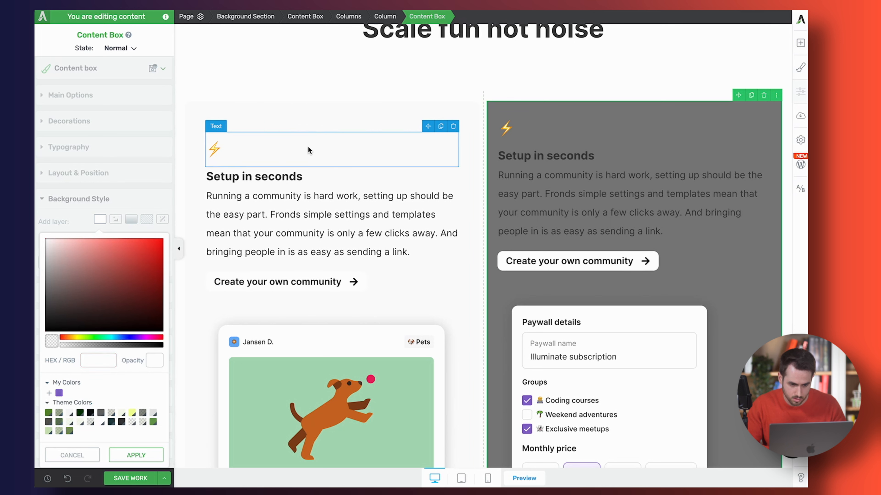
left_click(100, 360)
type("#fcfcfc")
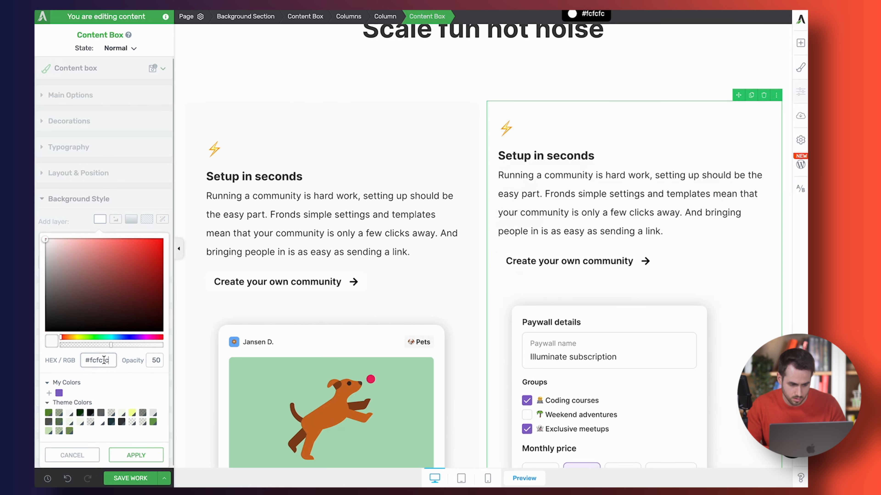
left_click(136, 455)
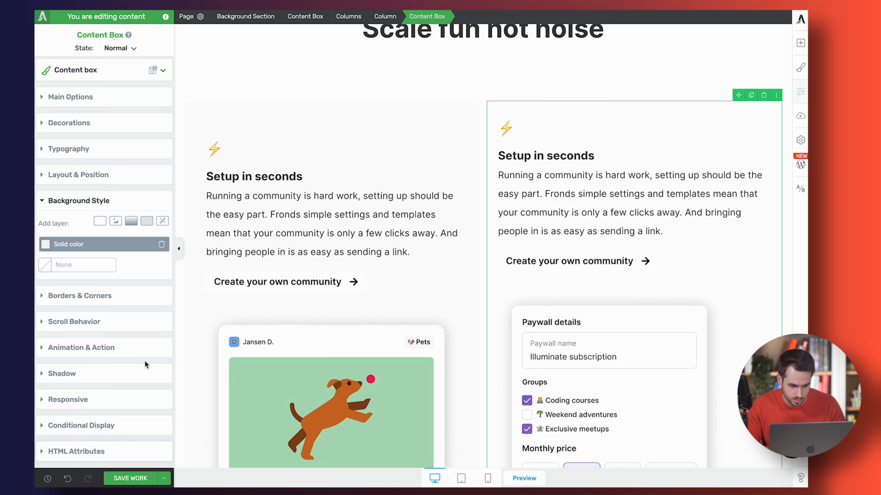
Step: Round all corners of the second column's content box to 10 px
left_click(121, 297)
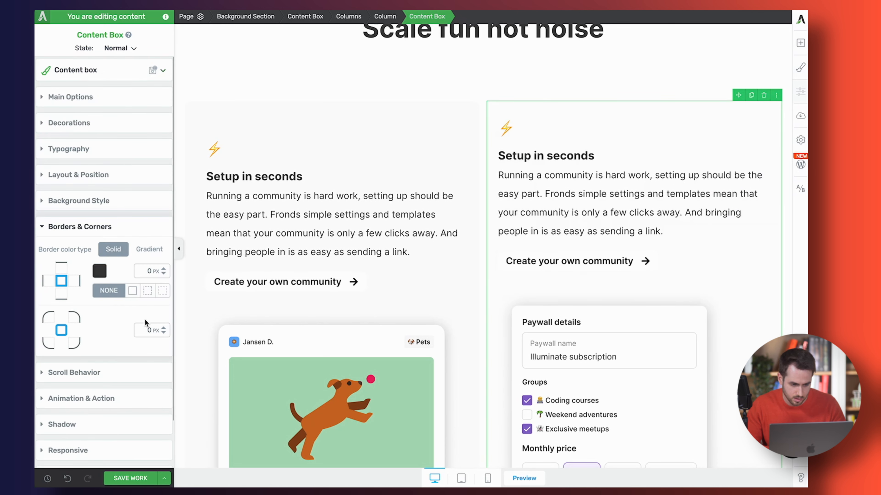
left_click(147, 330)
type("10")
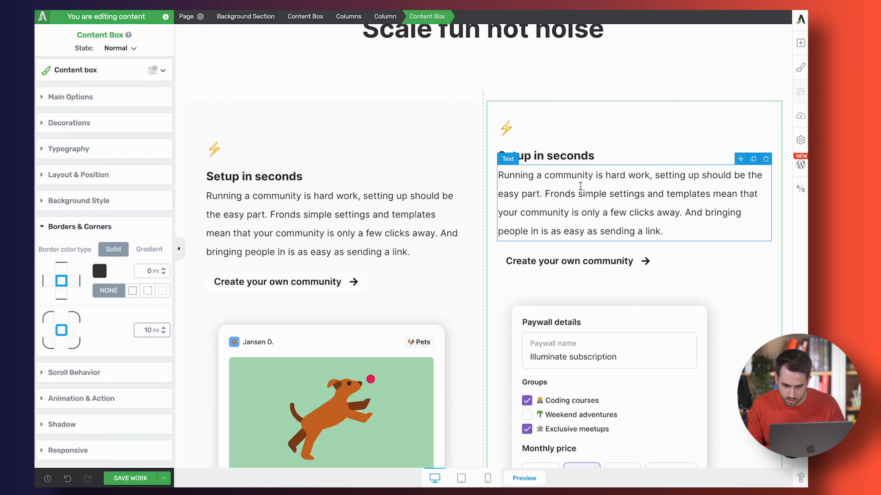
Step: Delete the content box that fills the second column of the "Scale fun not noise" section
scroll(589, 329, "down", 5)
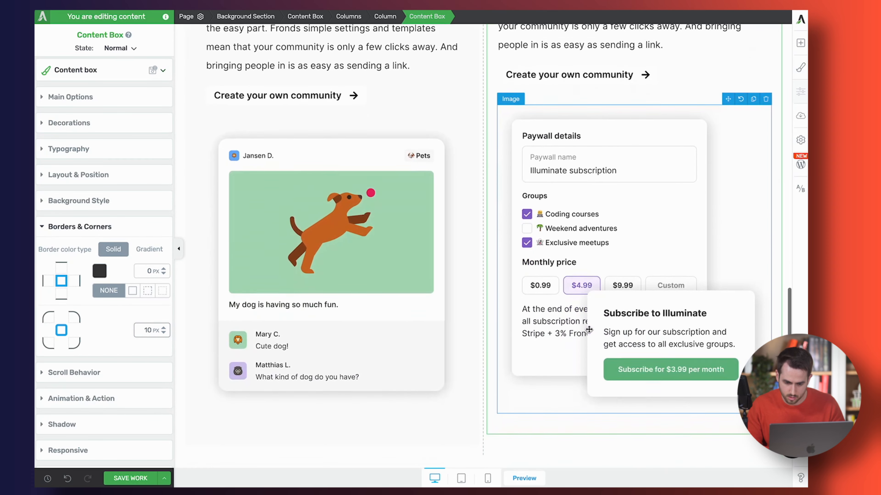
scroll(590, 330, "down", 2)
scroll(585, 393, "up", 3)
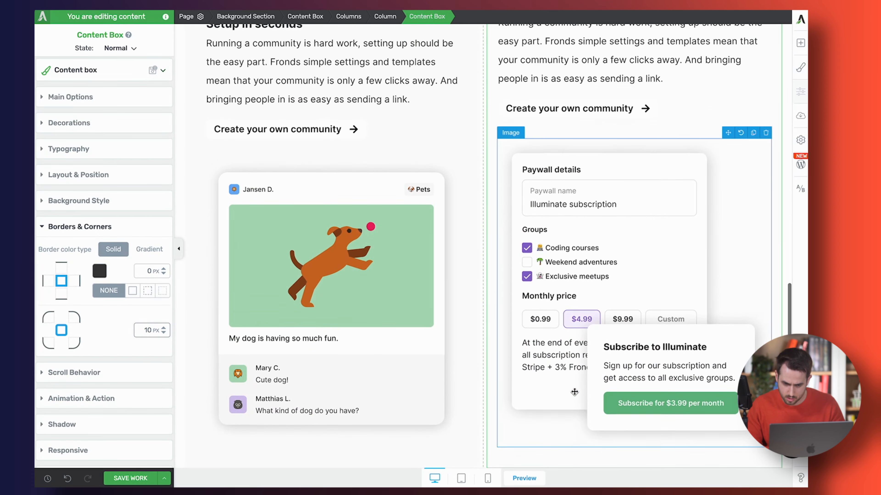
scroll(574, 392, "up", 5)
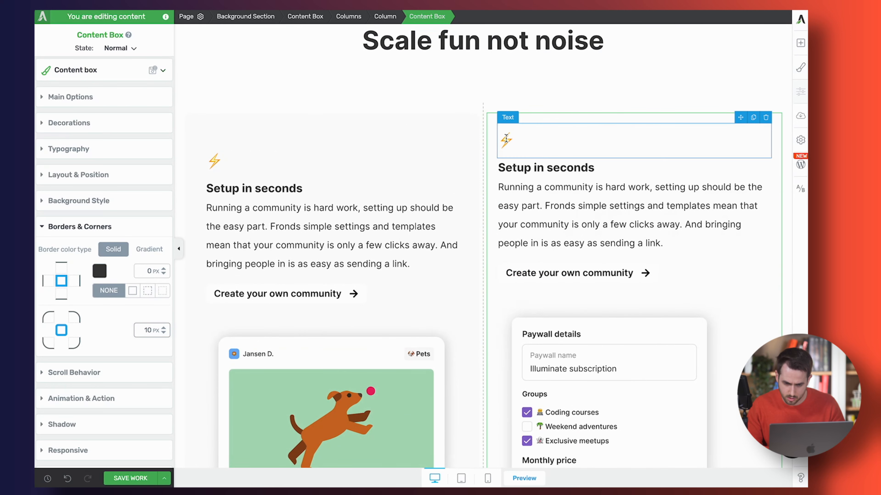
left_click(282, 143)
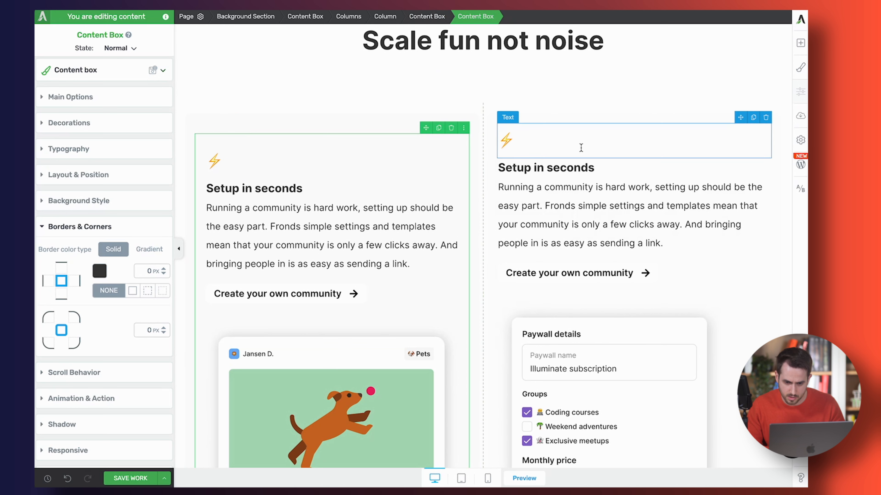
left_click(581, 120)
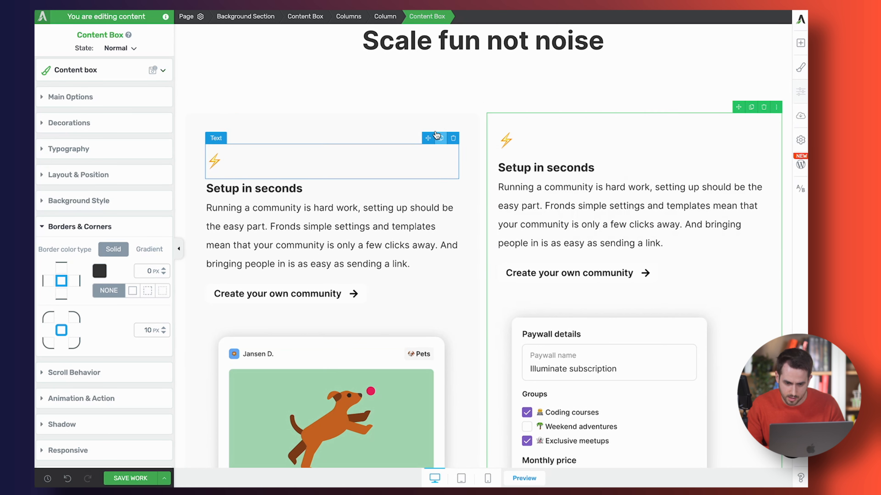
left_click(546, 170)
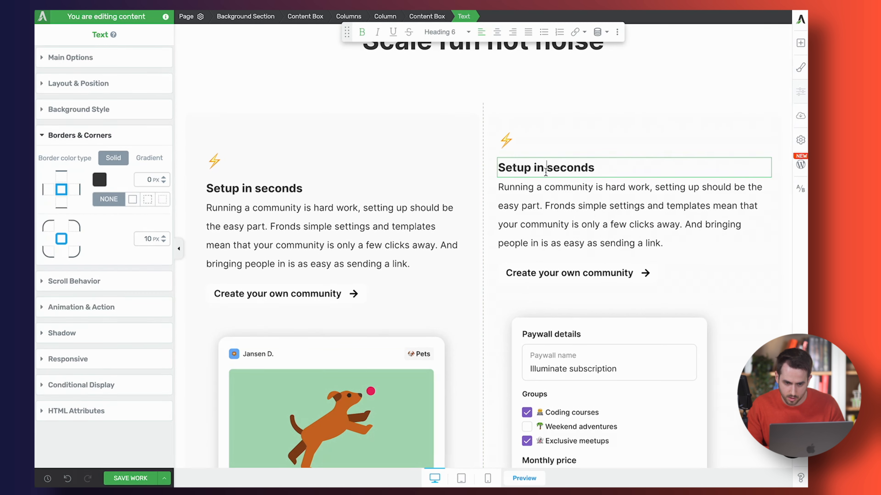
left_click(412, 17)
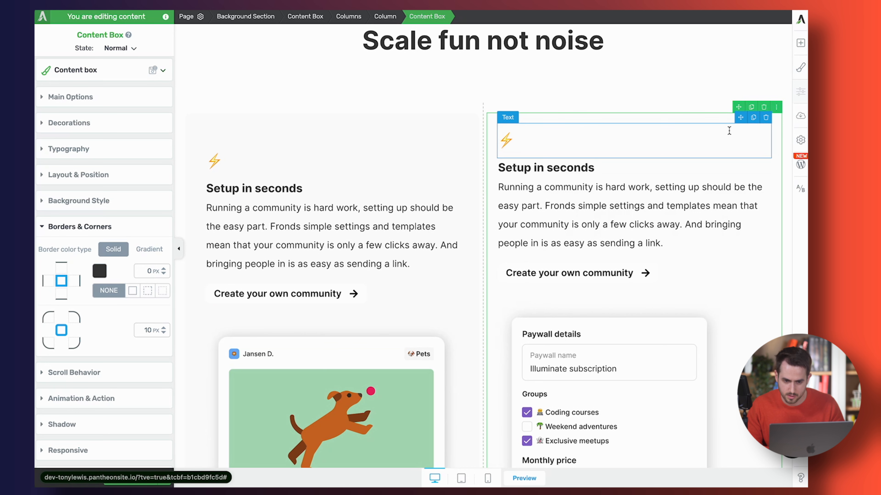
left_click(763, 107)
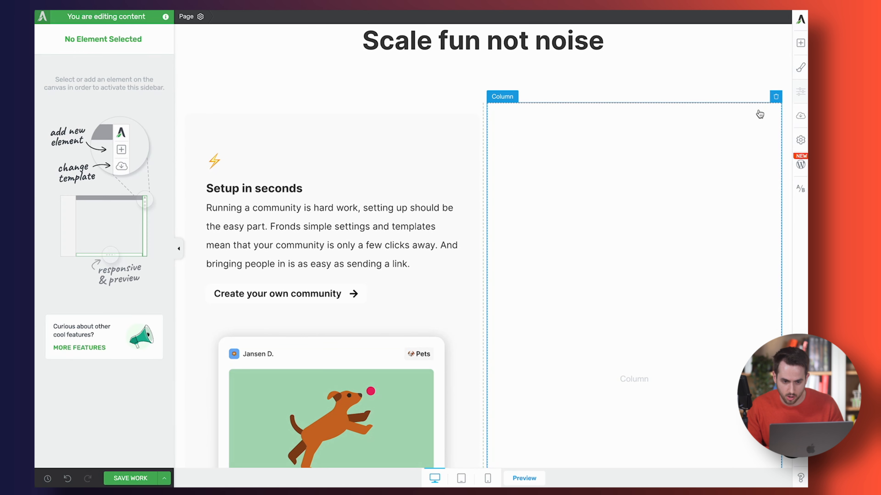
Step: Duplicate the first column's outer content box and move the copy into the empty second column
left_click(316, 127)
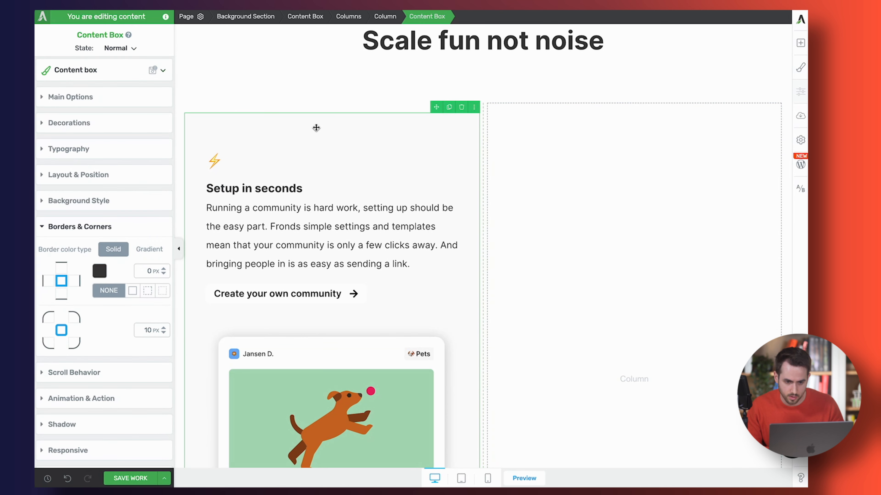
left_click(197, 184)
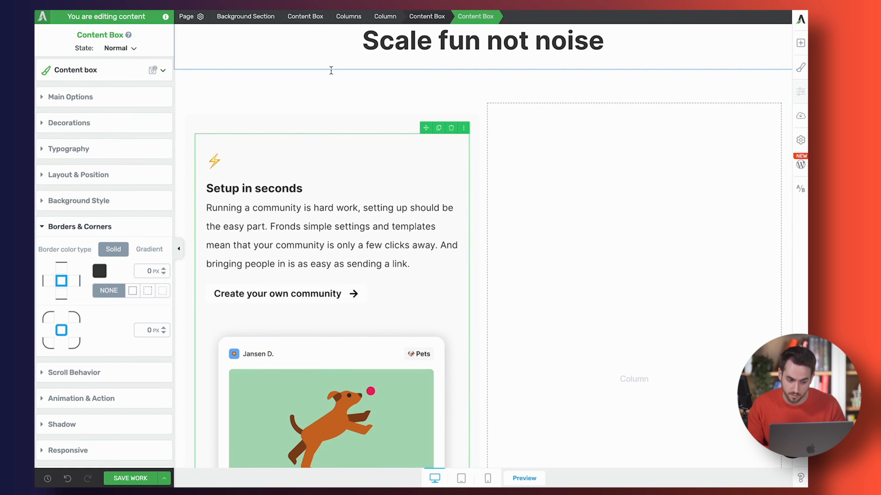
left_click(189, 155)
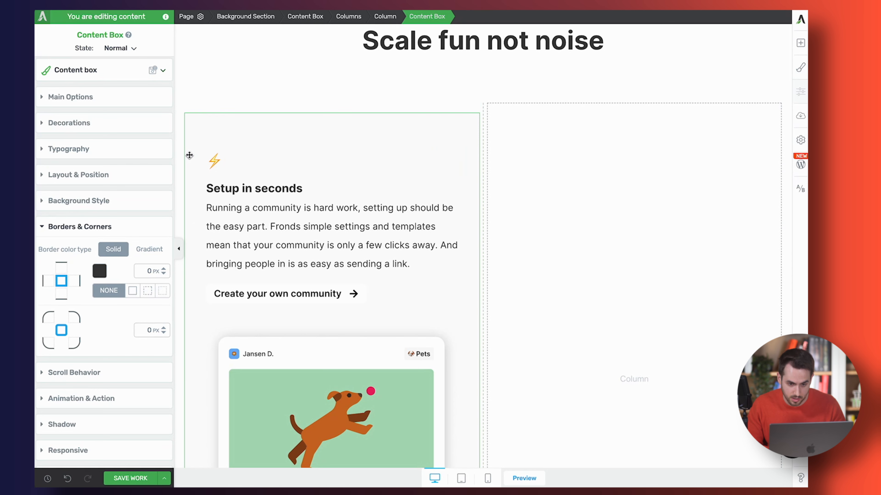
left_click(448, 109)
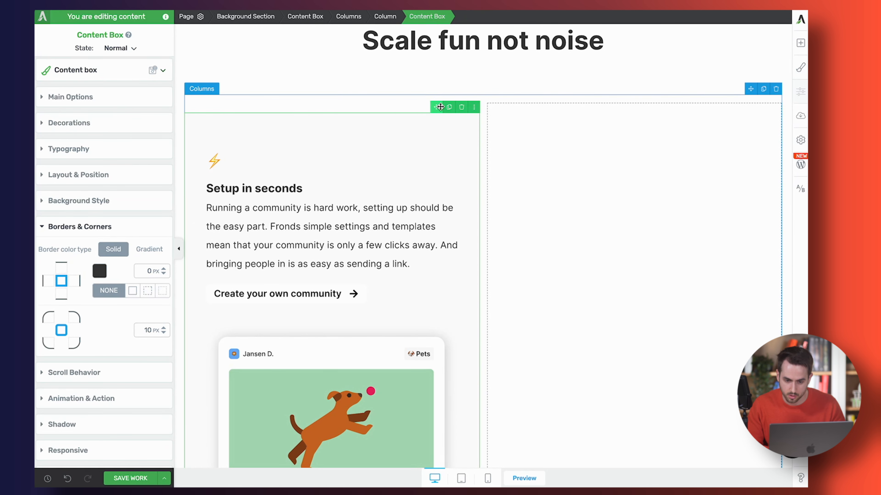
left_click_drag(440, 106, 567, 205)
scroll(567, 205, "down", 1)
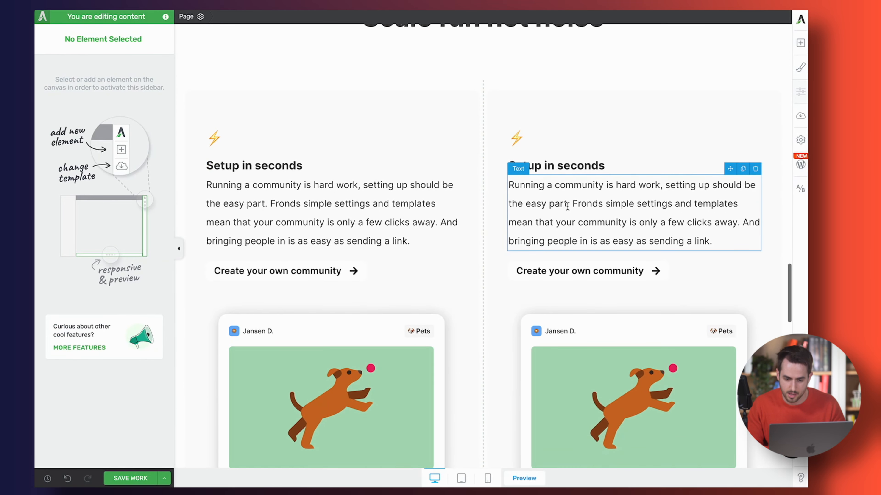
scroll(567, 205, "down", 10)
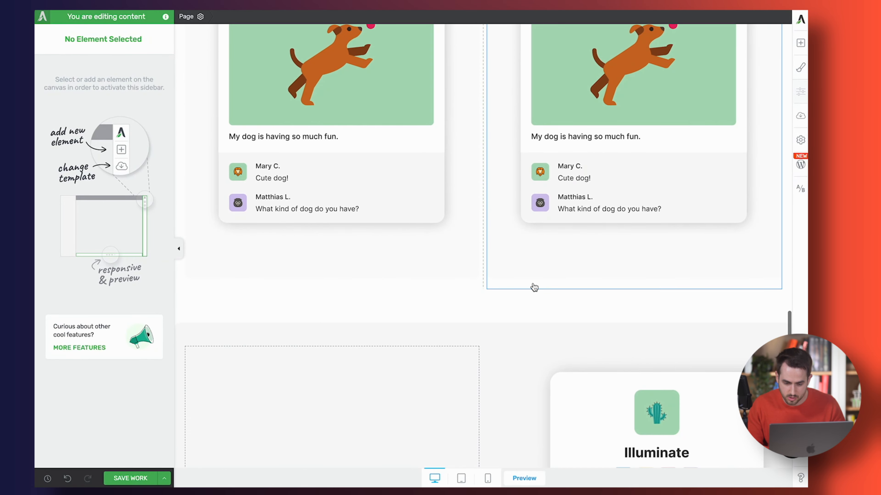
Step: Set the gutter width of the columns holding the two feature cards to 60 px
scroll(562, 291, "up", 12)
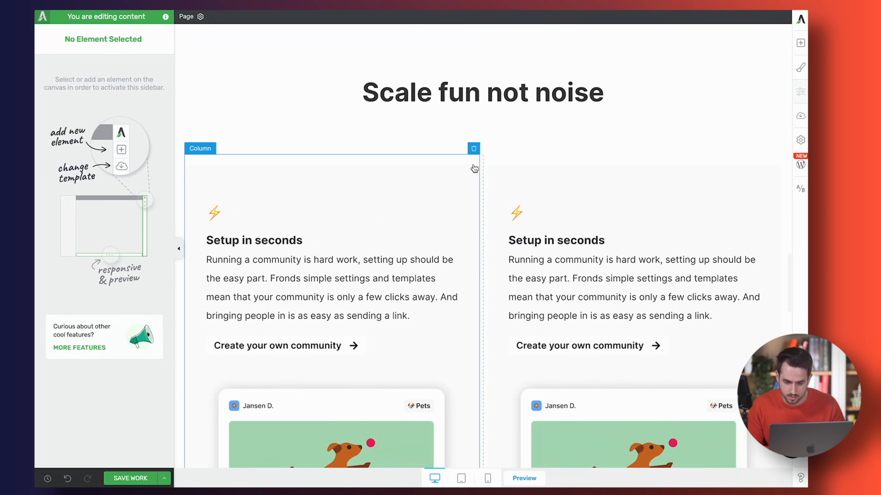
left_click(357, 166)
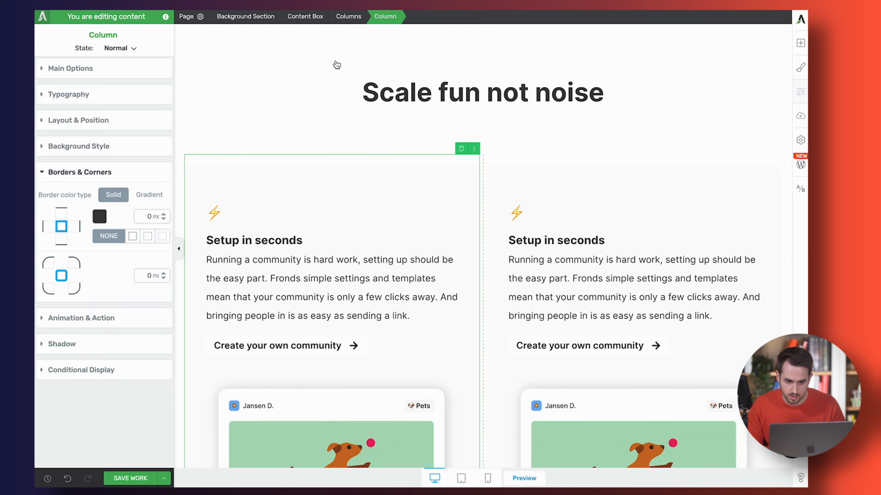
left_click(347, 16)
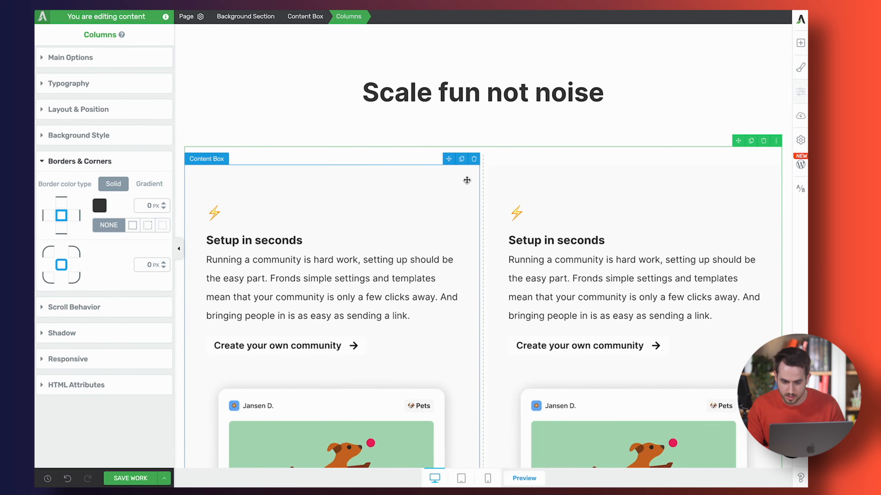
left_click(139, 59)
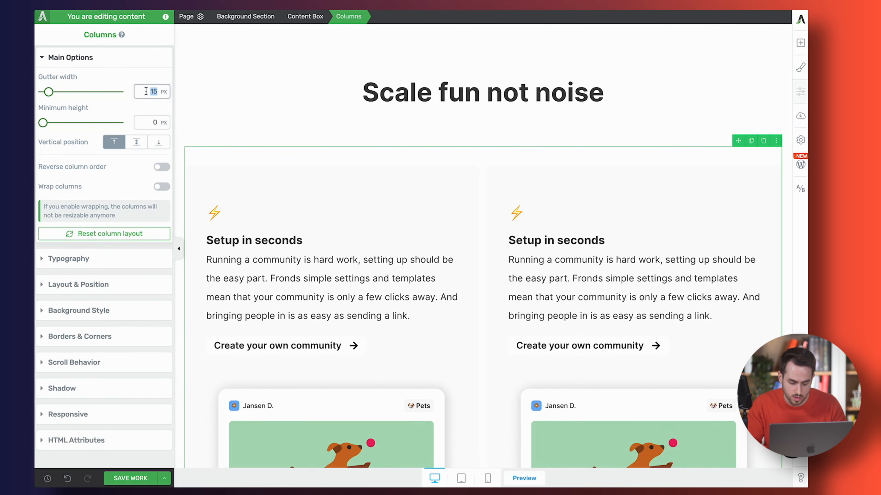
type("60")
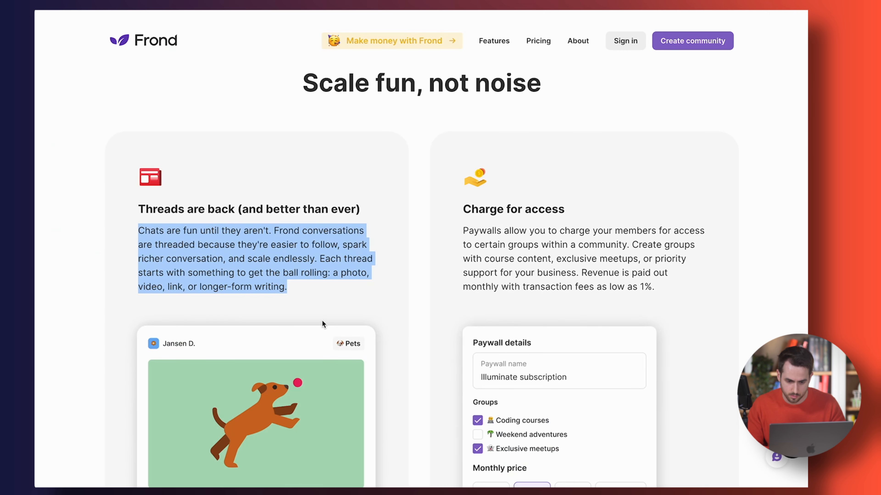
Step: Switch to the original Frond page and examine the gap between its two "Scale fun, not noise" cards
scroll(322, 323, "down", 5)
scroll(322, 322, "up", 8)
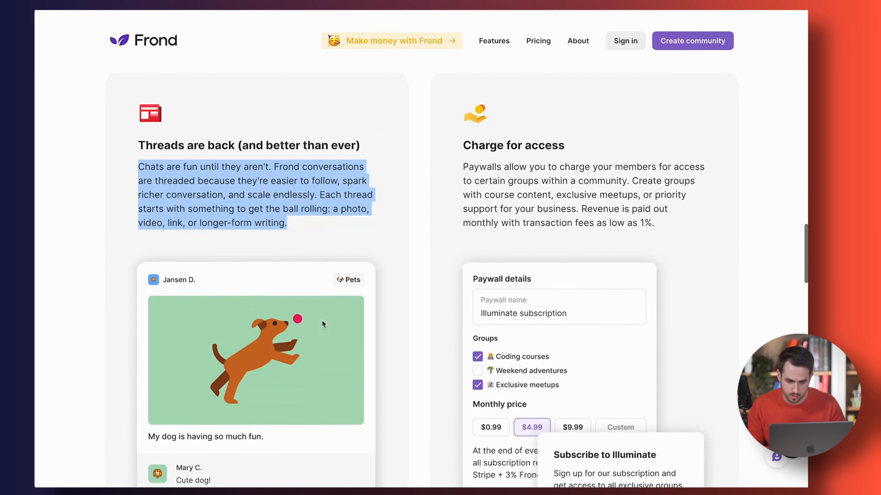
left_click(420, 221)
scroll(420, 221, "down", 3)
scroll(420, 220, "down", 8)
scroll(420, 219, "up", 7)
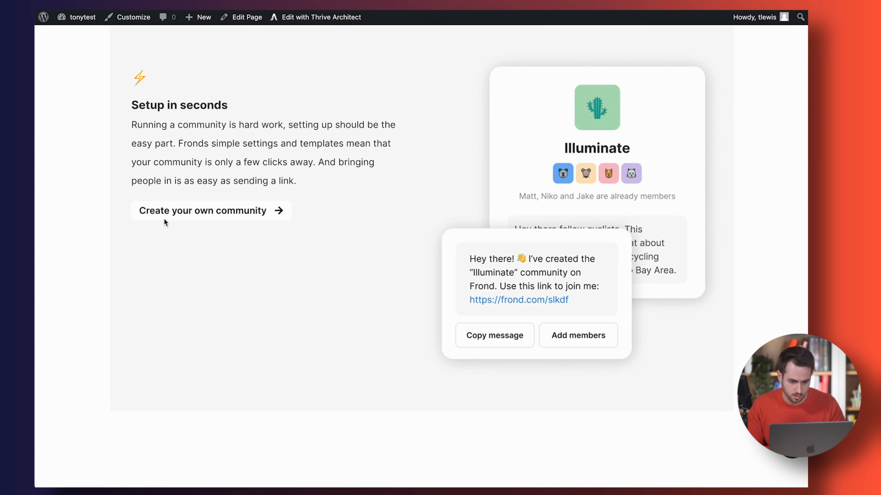
Step: Review the rebuilt page in preview from the hero down to the two "Scale fun not noise" cards
scroll(306, 236, "up", 10)
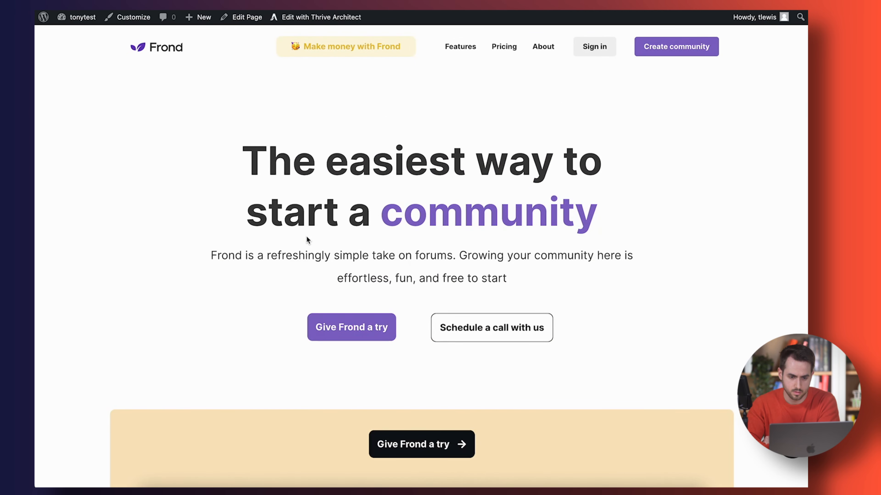
scroll(240, 227, "down", 8)
scroll(239, 228, "down", 14)
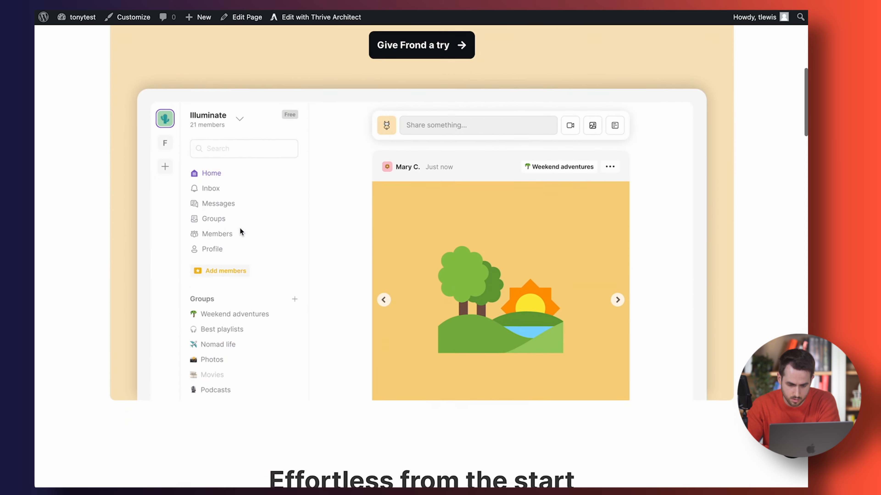
scroll(241, 231, "down", 15)
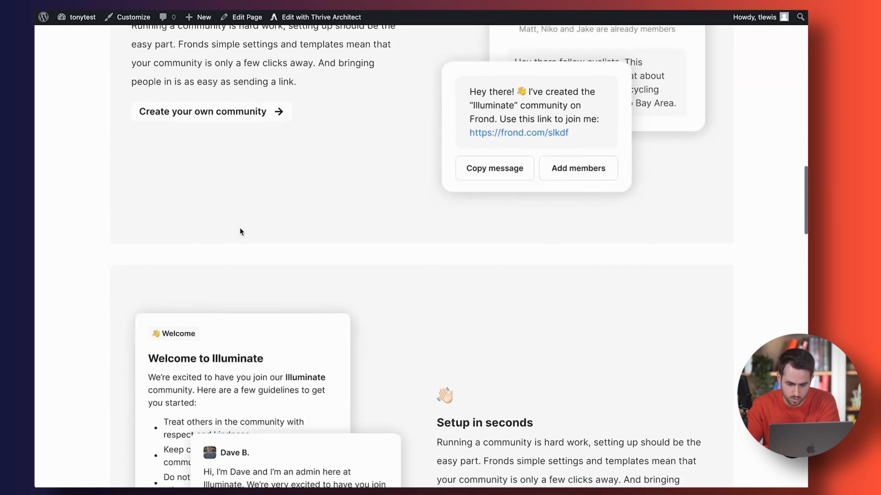
scroll(240, 229, "down", 15)
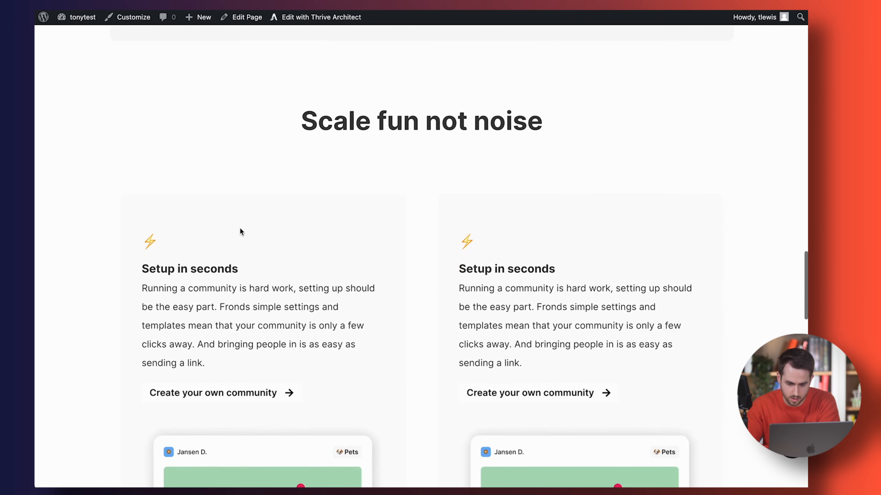
scroll(239, 228, "down", 10)
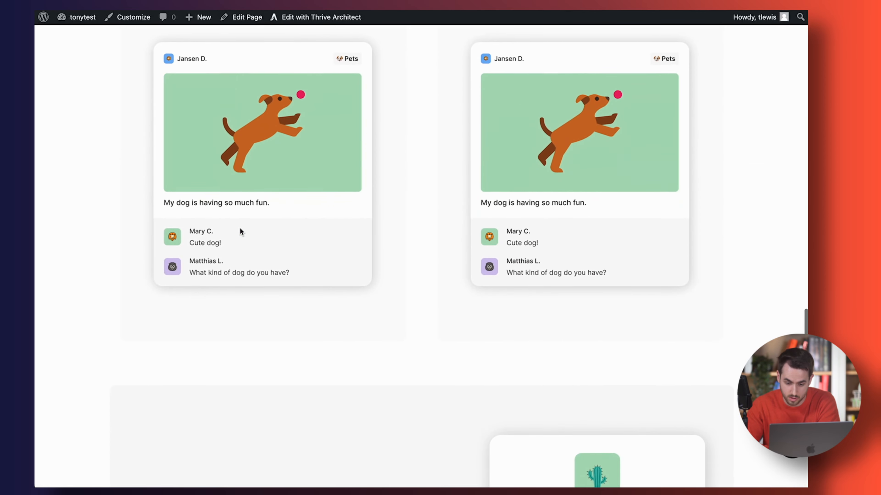
scroll(466, 315, "up", 13)
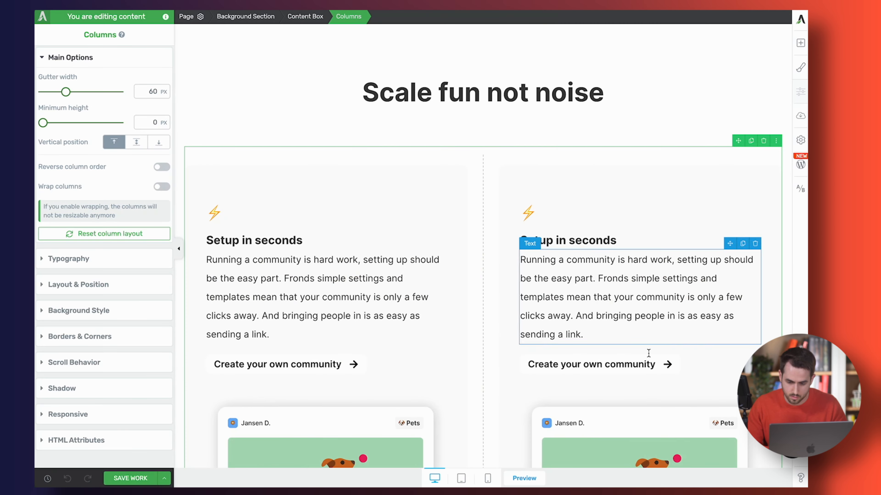
Step: Replace the dog post image in the second card with the section-paywall image from the media library
scroll(614, 347, "down", 8)
left_click(613, 390)
left_click(585, 320)
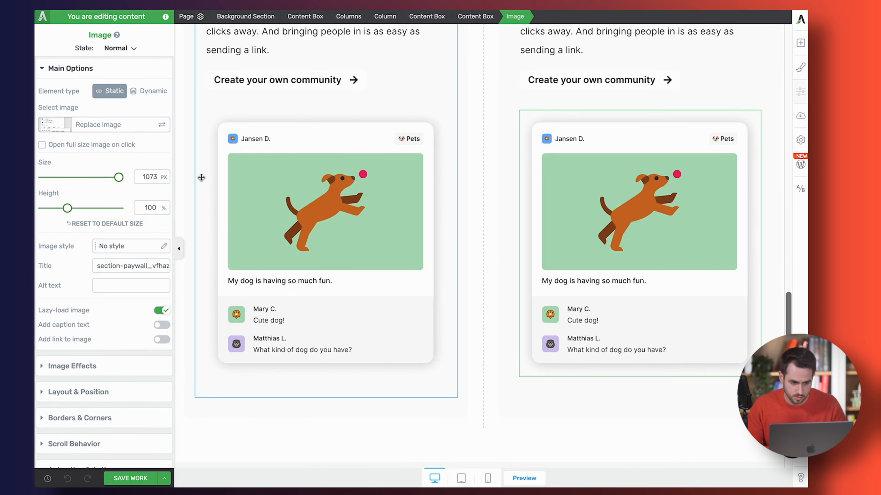
left_click(122, 125)
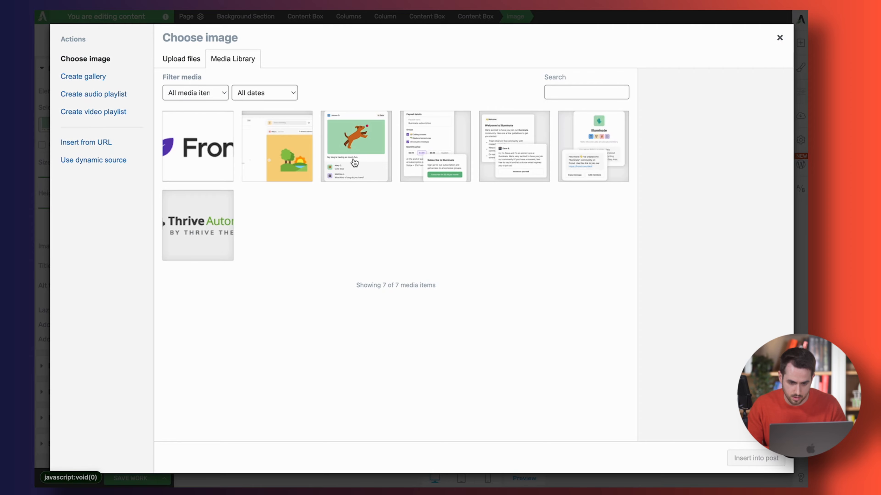
left_click(418, 167)
left_click(738, 459)
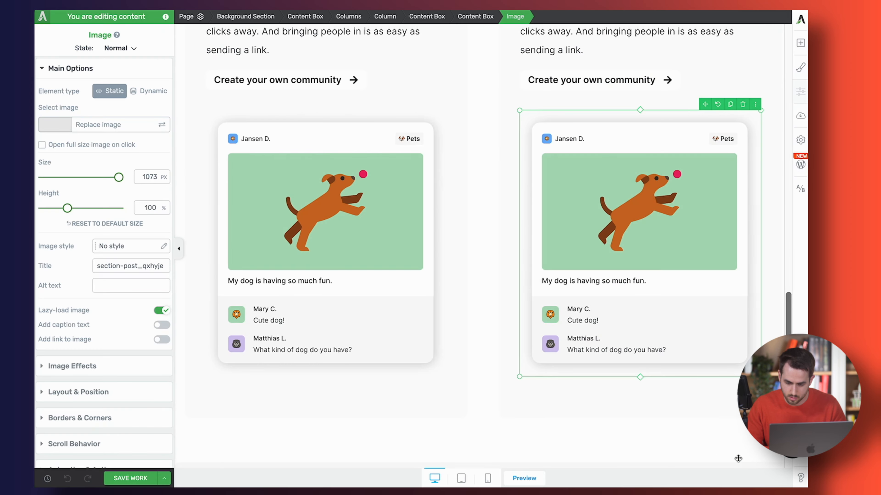
Step: Delete the two leftover content boxes below the cards, the one with the Illuminate image and the one with the Welcome image
scroll(597, 444, "down", 10)
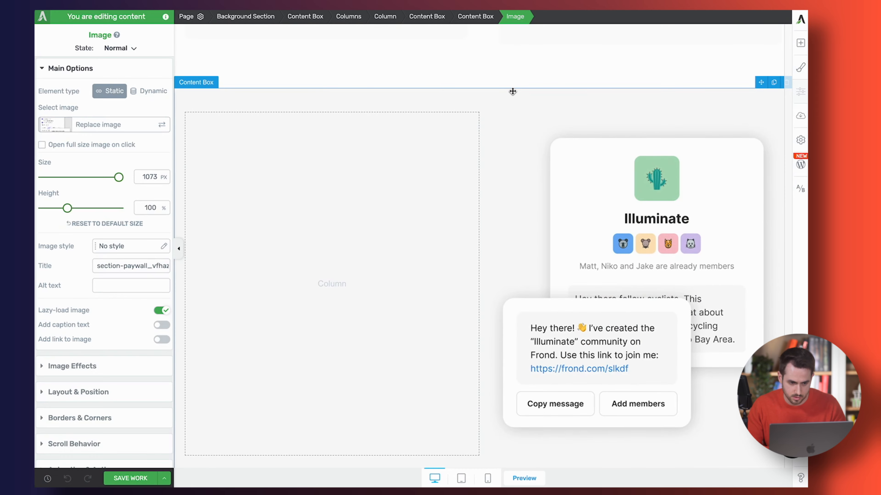
left_click(512, 92)
left_click(775, 83)
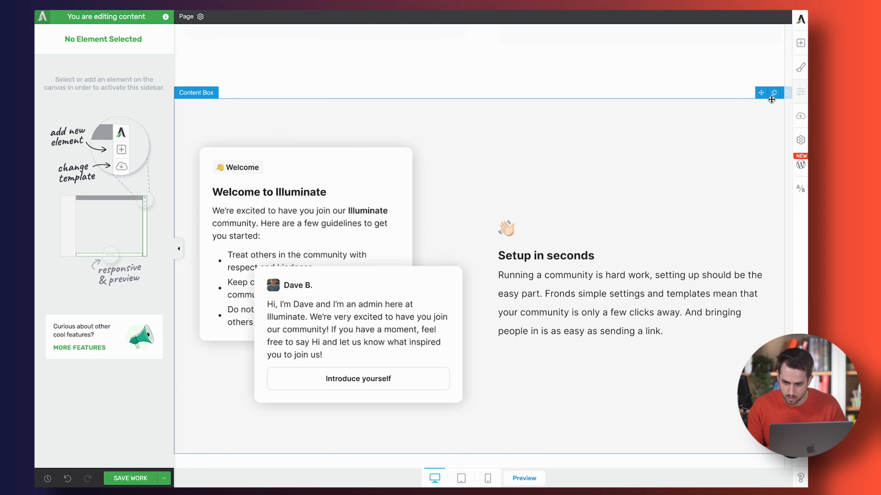
scroll(659, 208, "down", 15)
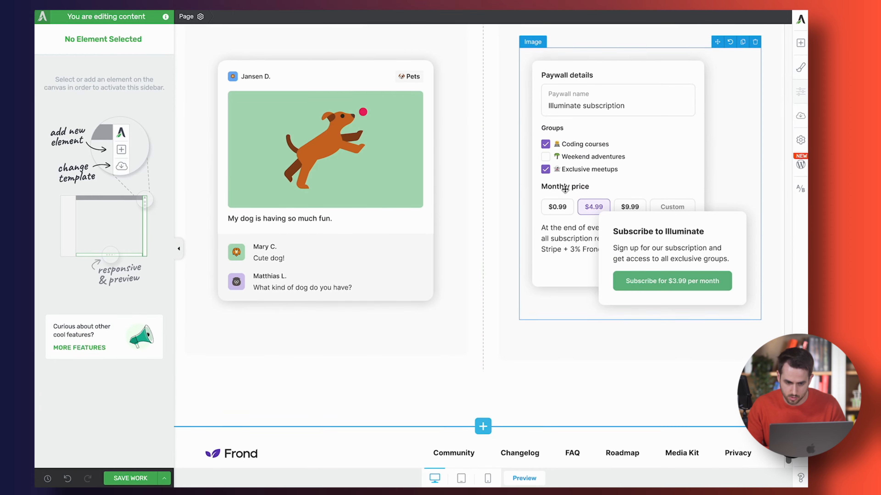
Step: Switch to the original Frond page and examine the "And many more features..." section below the two cards
scroll(566, 191, "up", 15)
scroll(565, 193, "down", 5)
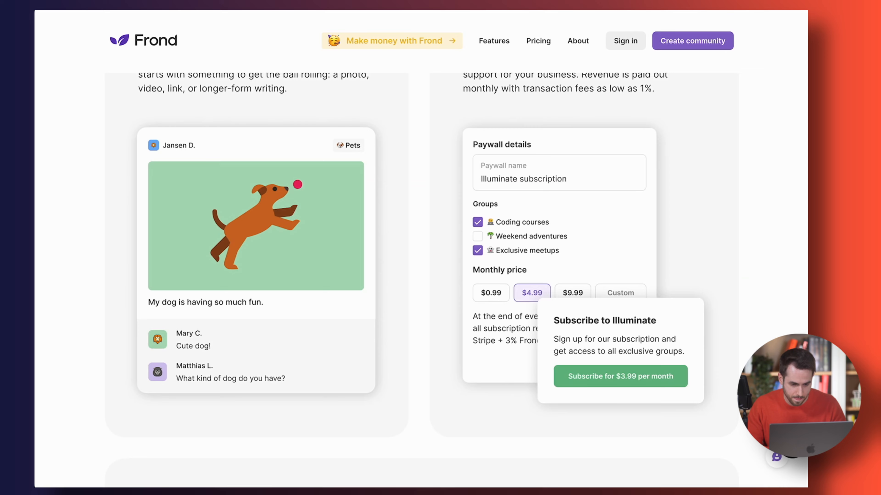
scroll(373, 260, "down", 10)
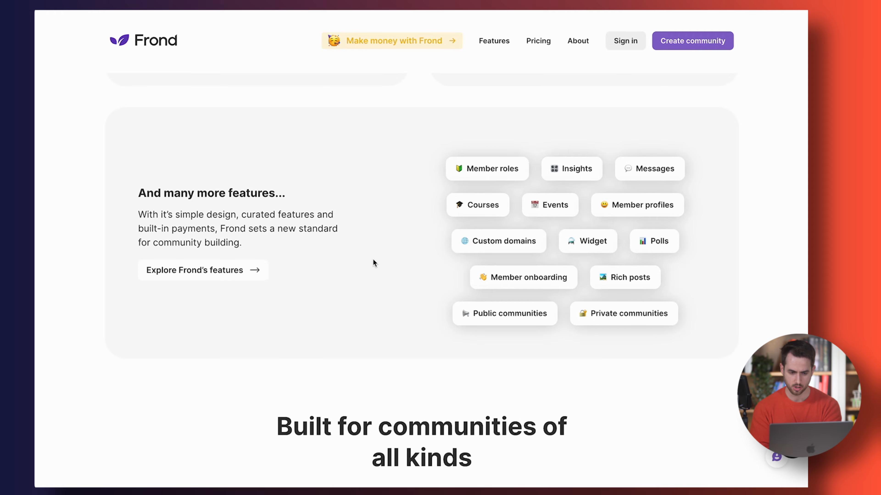
Step: Examine the "And many more features..." section on the original Frond page, comparing it with the two cards above and checking its feature labels
scroll(373, 260, "up", 15)
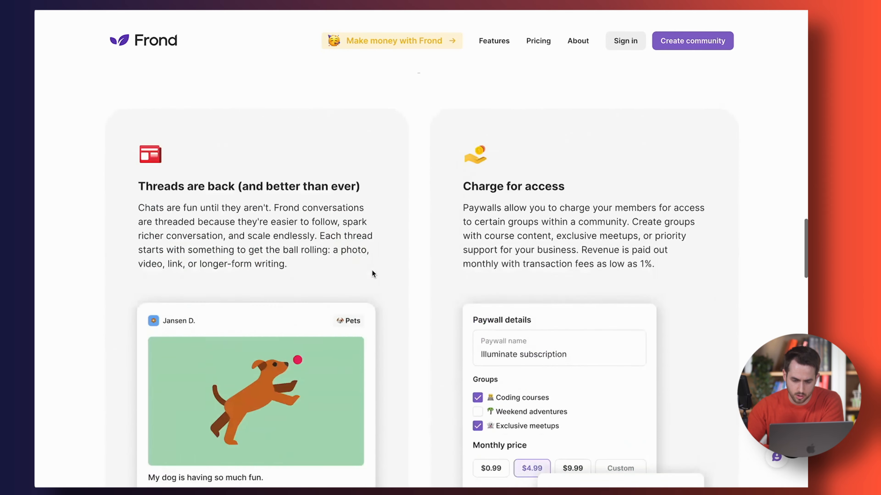
scroll(402, 254, "down", 10)
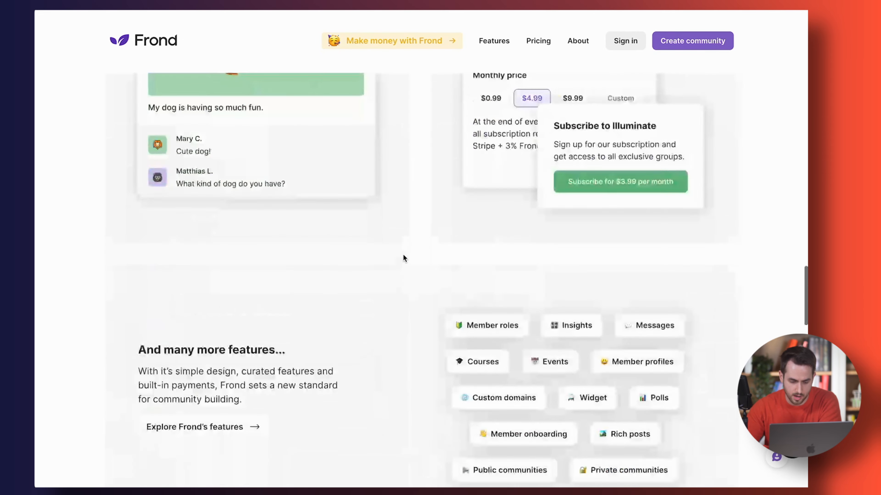
scroll(257, 373, "up", 1)
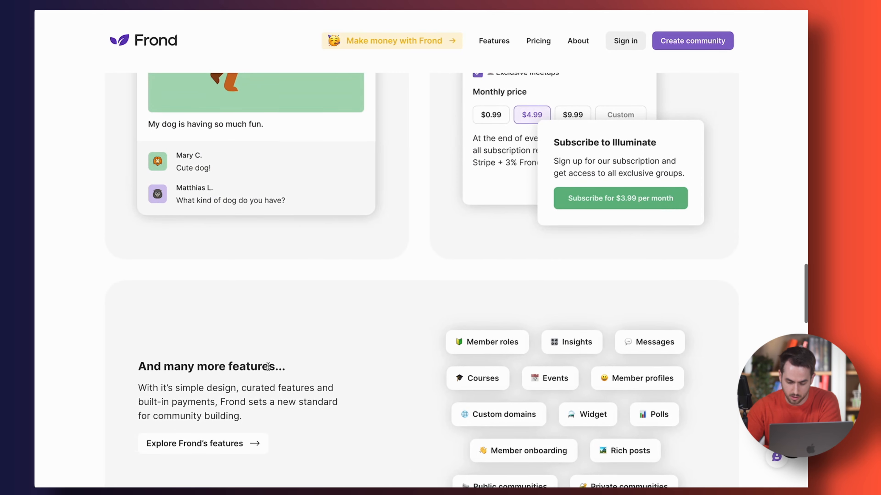
scroll(264, 371, "down", 6)
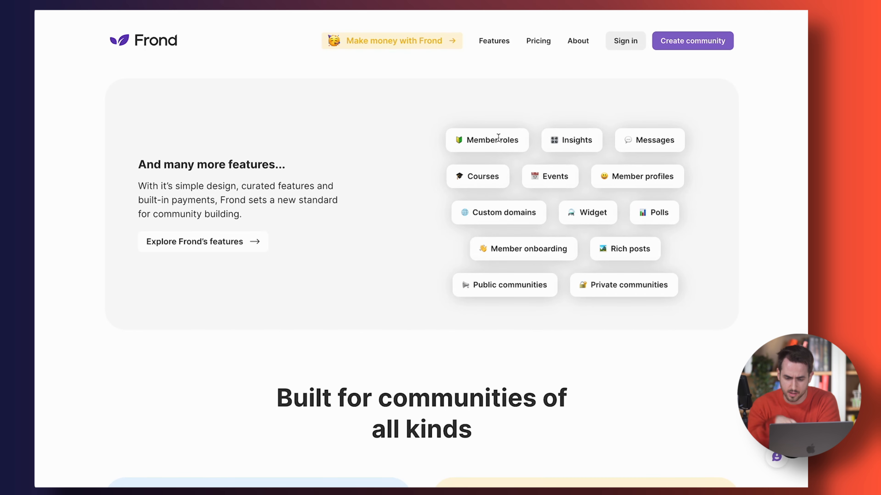
triple_click(491, 139)
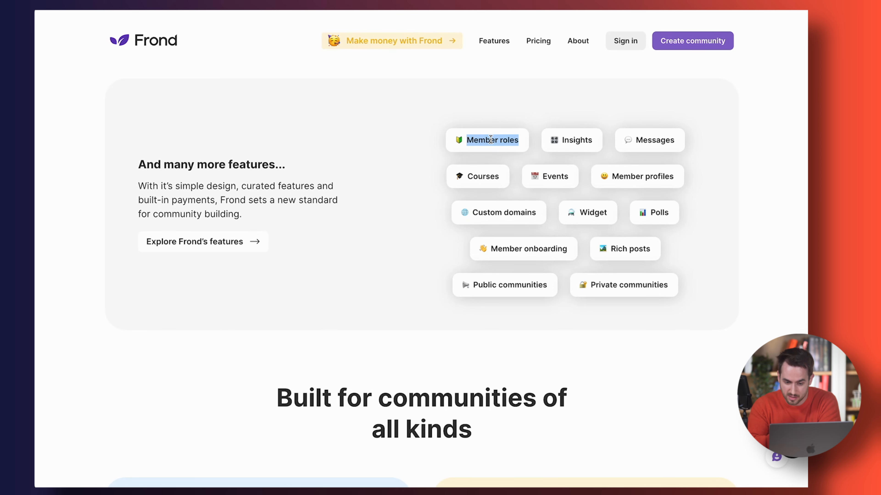
left_click(456, 138)
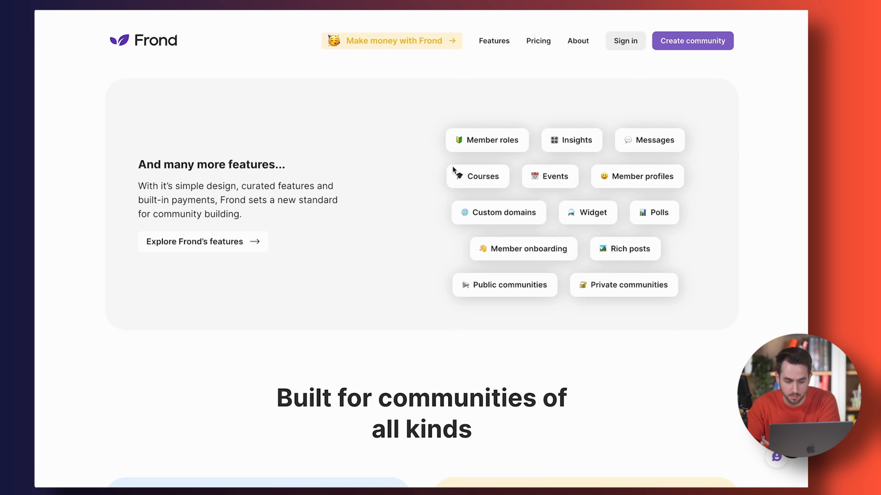
scroll(453, 170, "up", 1)
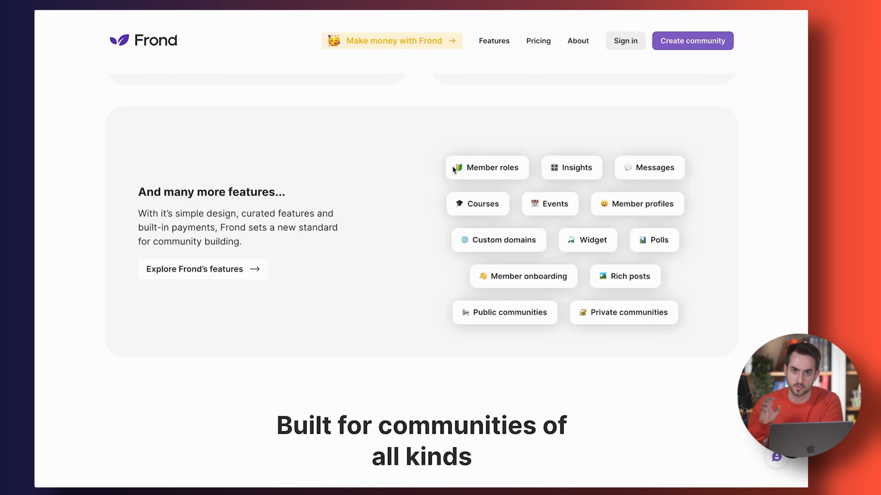
scroll(453, 167, "up", 1)
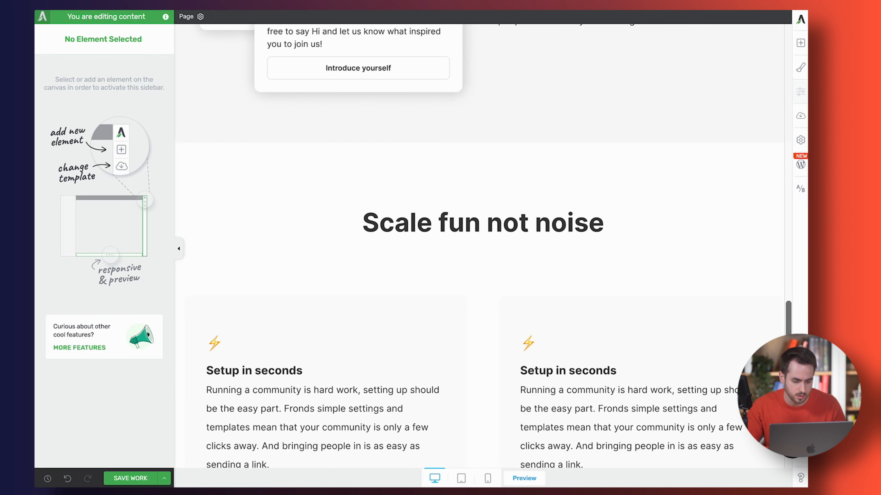
Step: Save the work in Thrive Architect, and place the "Setup in seconds" content box with the Illuminate image below the two "Scale fun not noise" cards
left_click(132, 478)
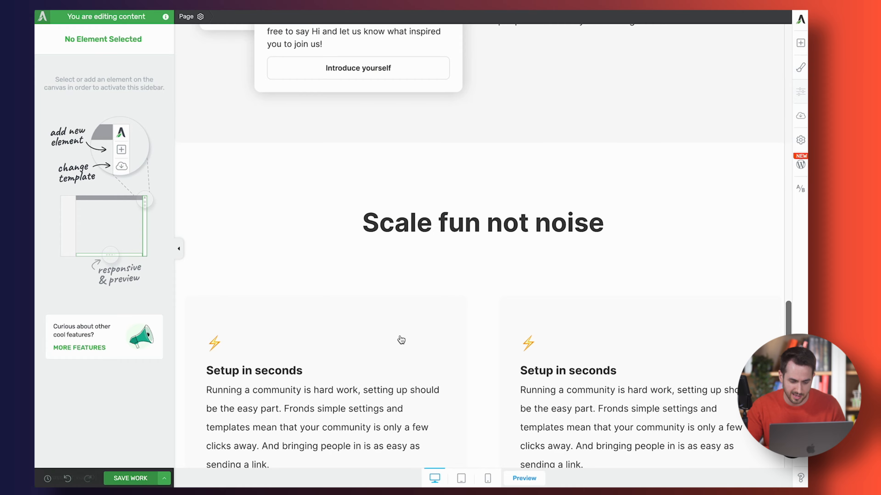
scroll(459, 306, "up", 5)
scroll(459, 306, "down", 15)
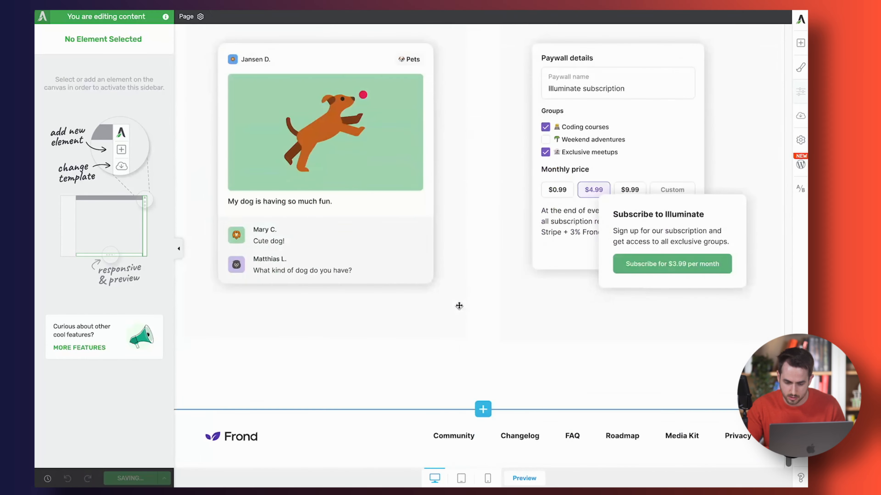
scroll(459, 306, "up", 1)
scroll(459, 305, "up", 10)
scroll(460, 306, "down", 5)
scroll(459, 305, "up", 3)
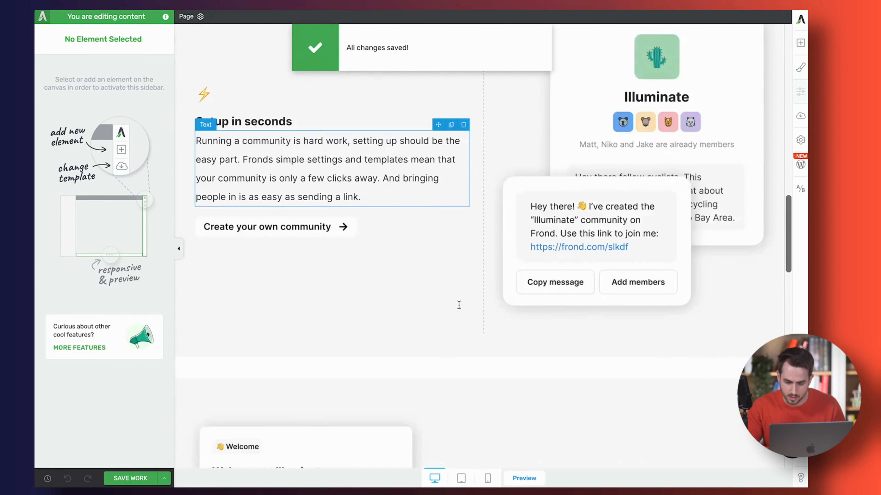
scroll(459, 305, "down", 6)
scroll(459, 306, "up", 10)
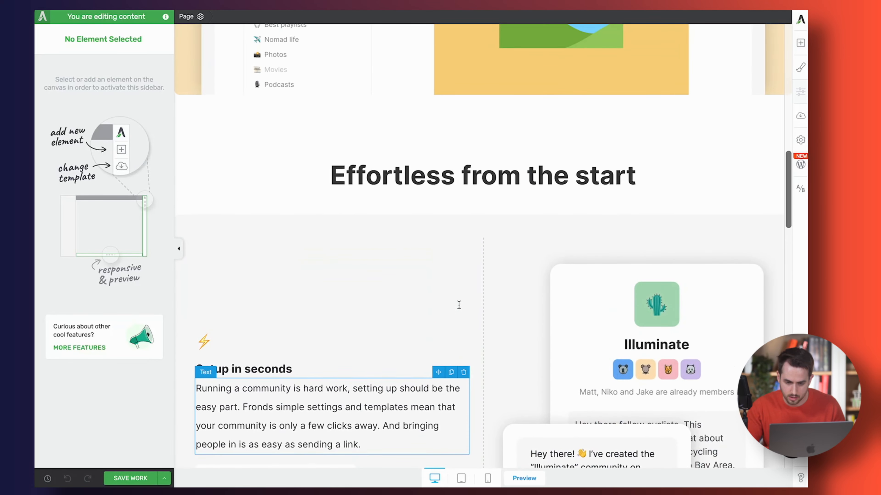
scroll(459, 306, "down", 3)
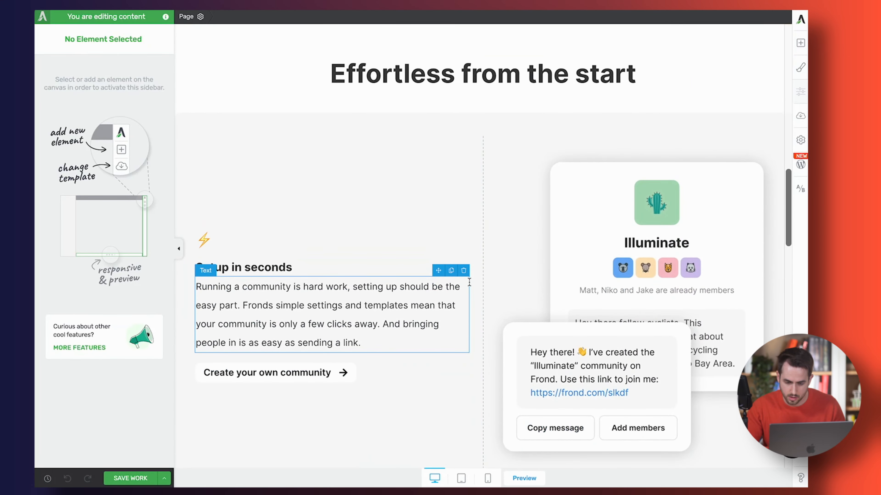
left_click(555, 122)
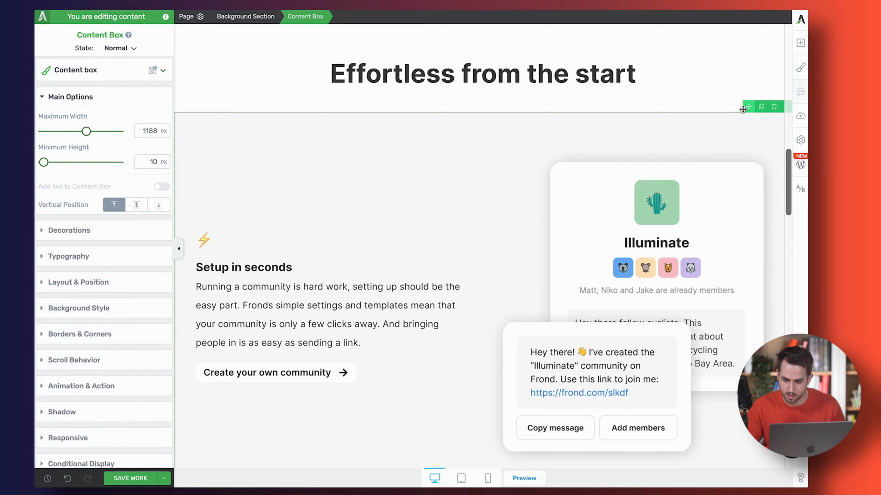
left_click_drag(748, 108, 474, 347)
scroll(485, 437, "down", 7)
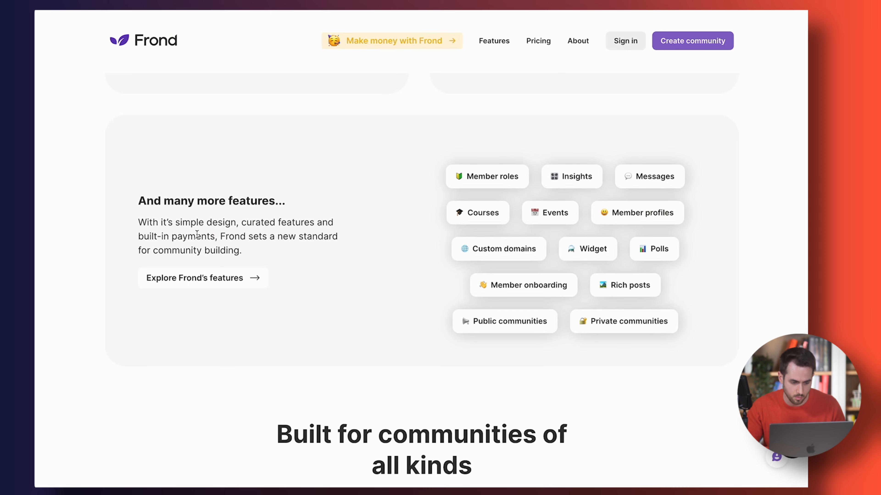
Step: Copy the features description from the original Frond page and change the placed box's heading to "And many more features..."
triple_click(197, 235)
key("ctrl+c")
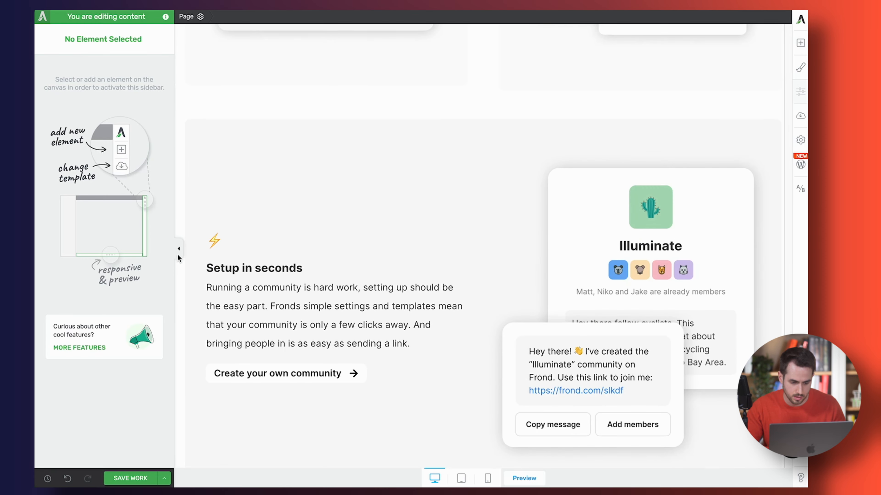
left_click(276, 267)
triple_click(277, 267)
type("And")
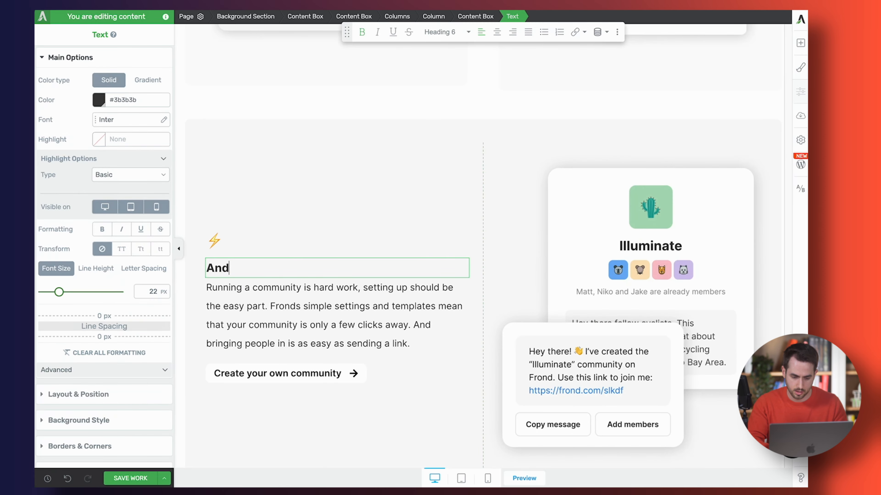
type(" many more features...")
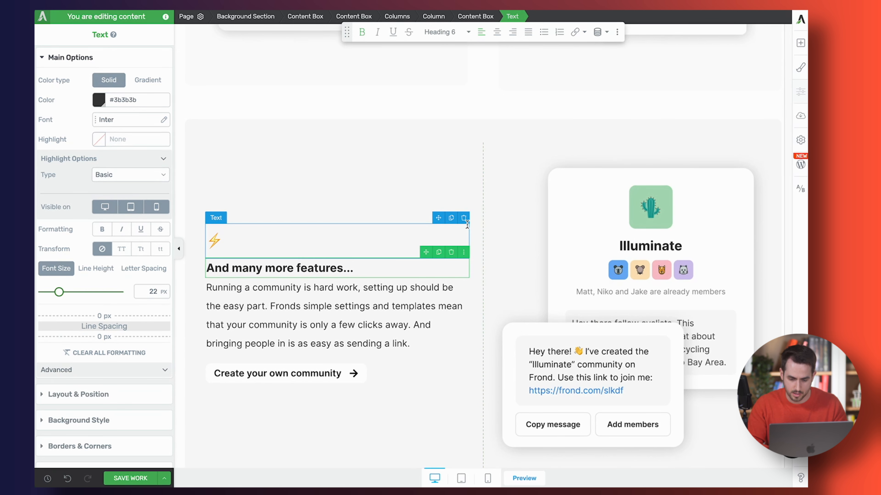
Step: Delete the lightning icon above the heading and replace the paragraph below it with the copied "With it's simple design, curated features..." text
left_click(464, 217)
left_click(343, 274)
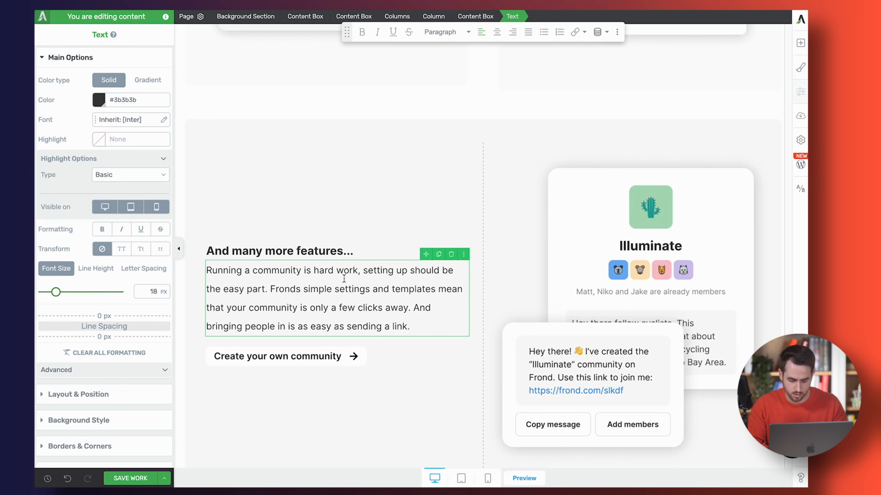
key("ctrl+a")
key("ctrl+v")
key("BackSpace")
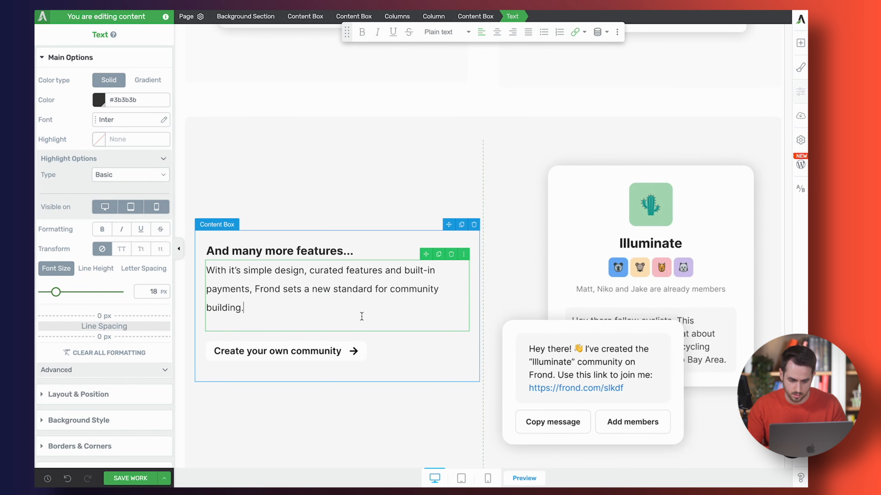
Step: Set the line spacing below the new paragraph to 0 px and delete the Illuminate image from the adjacent column
left_click(322, 372)
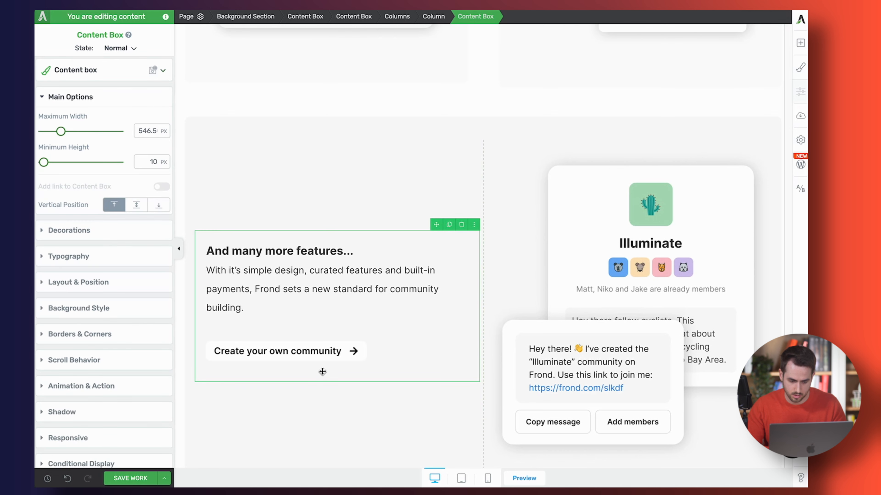
left_click(288, 291)
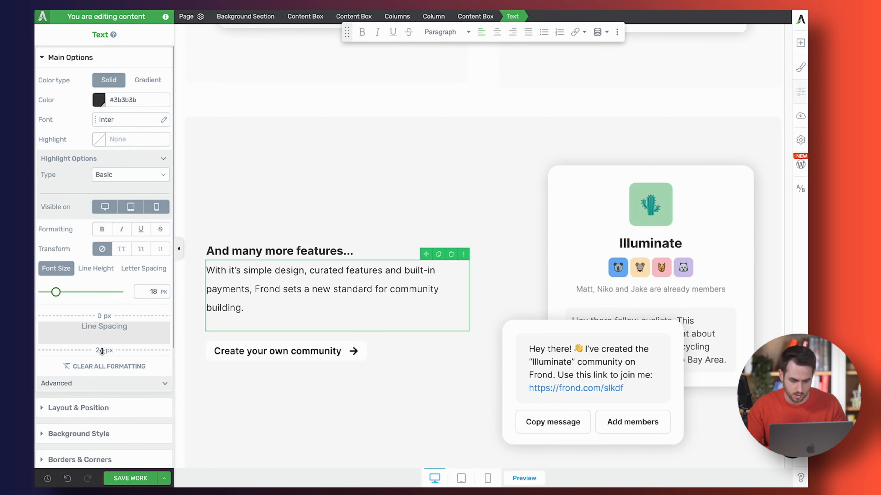
left_click_drag(102, 352, 119, 275)
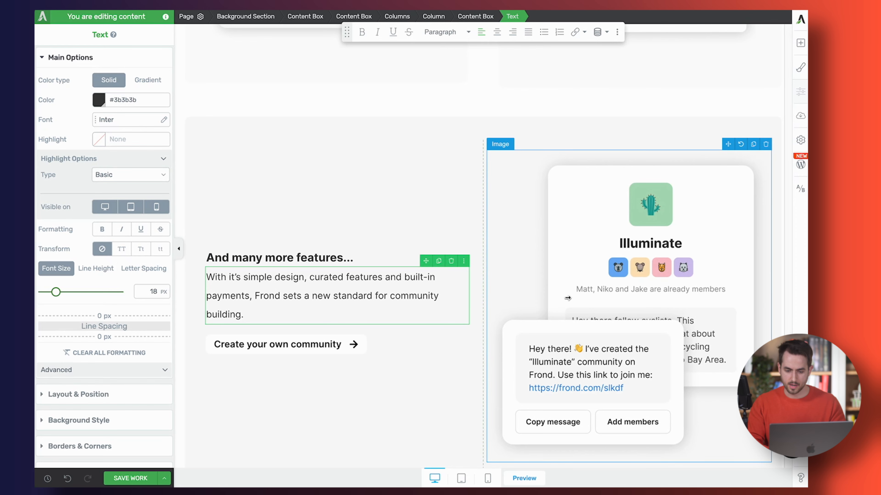
left_click(749, 151)
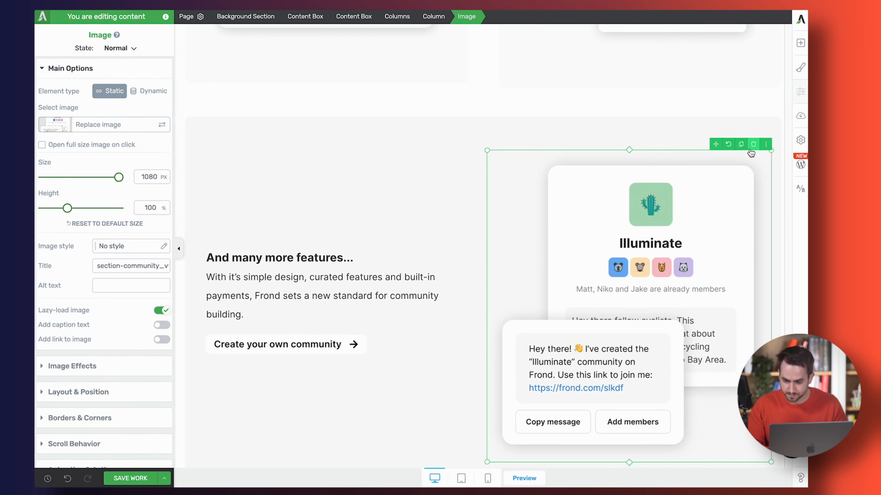
left_click(753, 144)
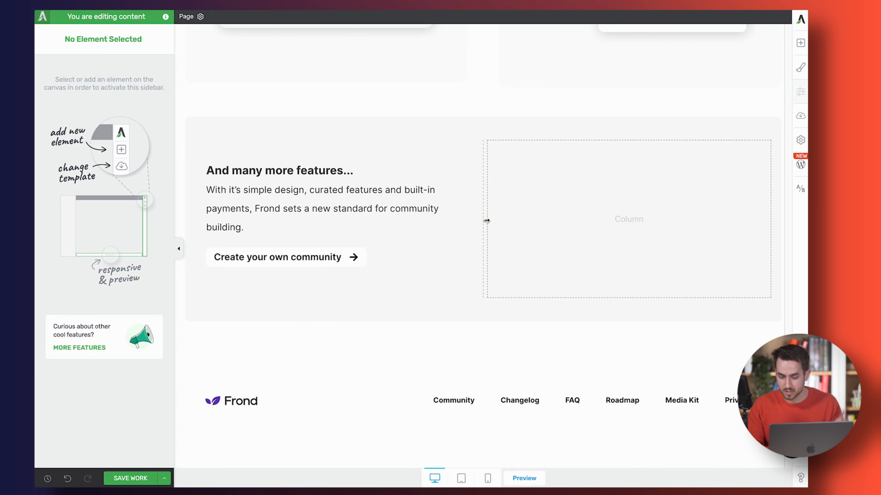
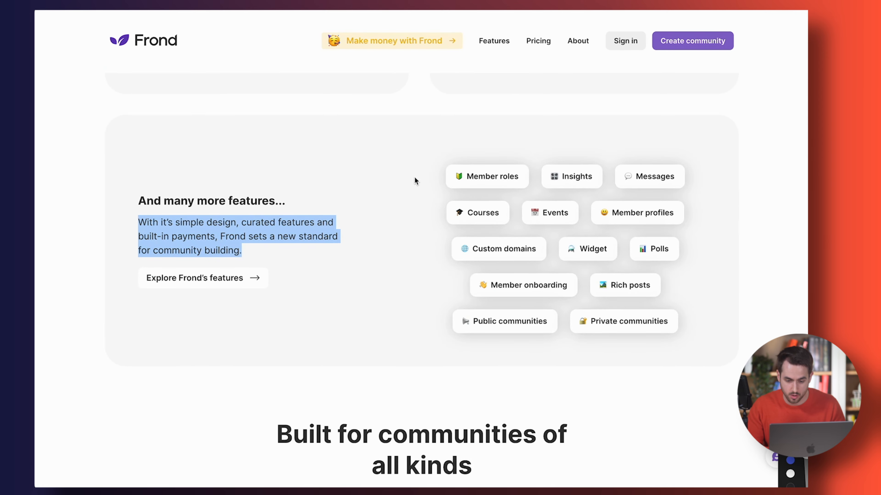
Step: Switch to the original Frond page and examine how the individual feature labels are laid out in rows within their group
left_click_drag(444, 158, 438, 177)
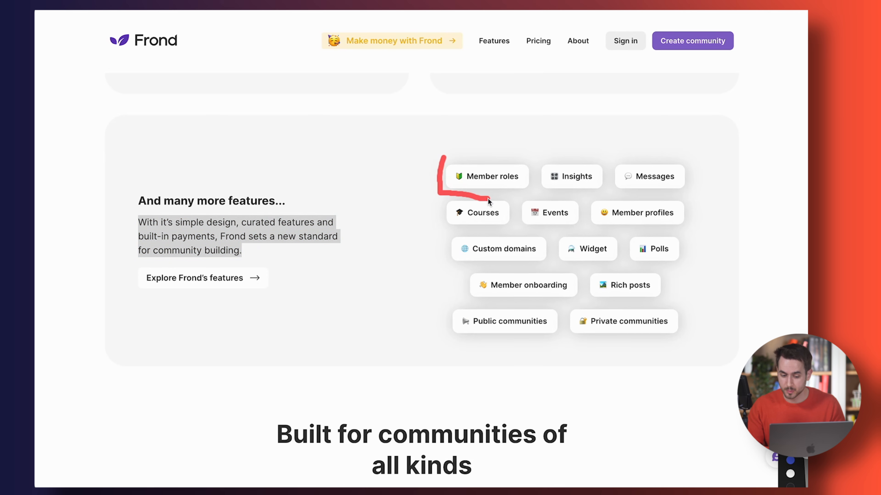
left_click_drag(529, 183, 483, 158)
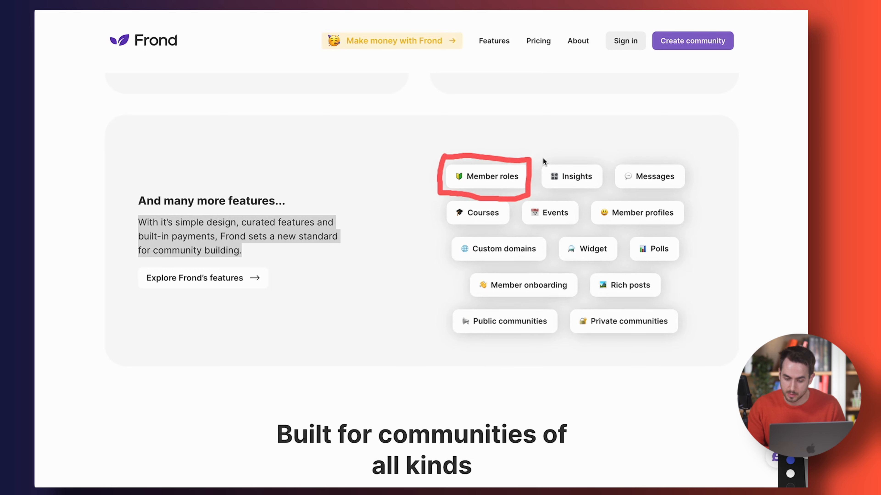
left_click_drag(609, 181, 570, 193)
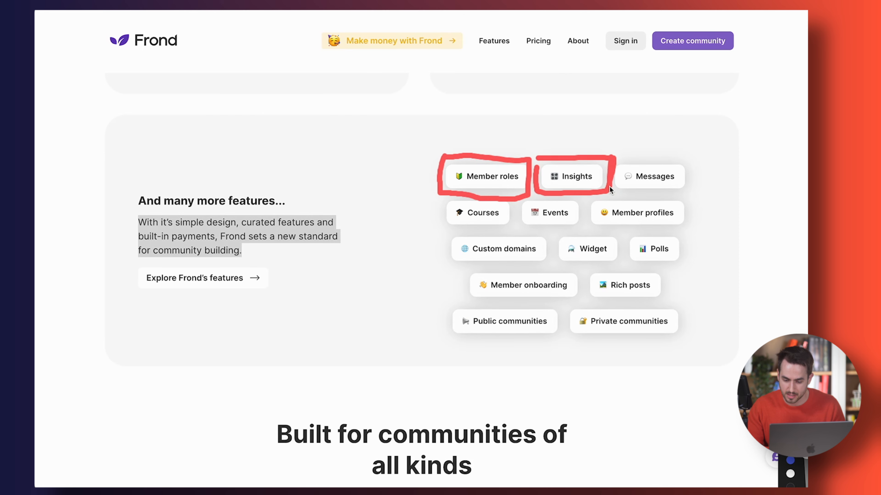
left_click_drag(679, 194, 652, 157)
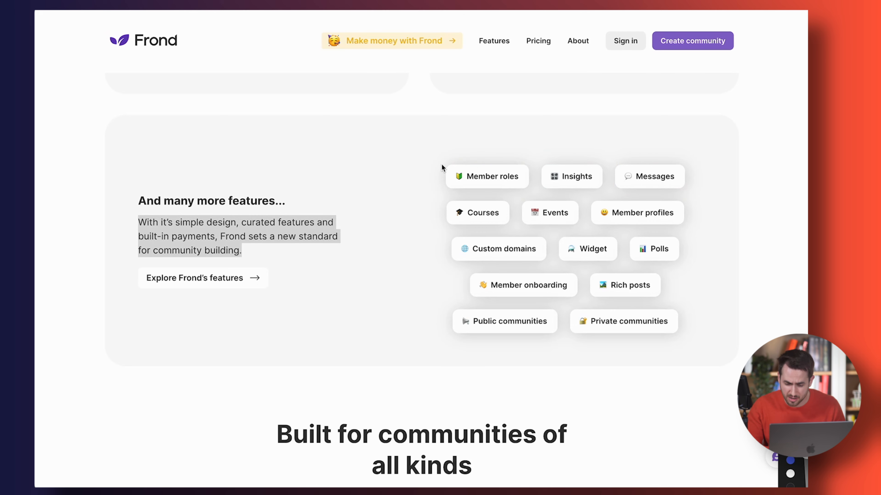
mouse_move(435, 197)
left_mouse_down()
mouse_move(403, 344)
mouse_move(454, 342)
left_mouse_up()
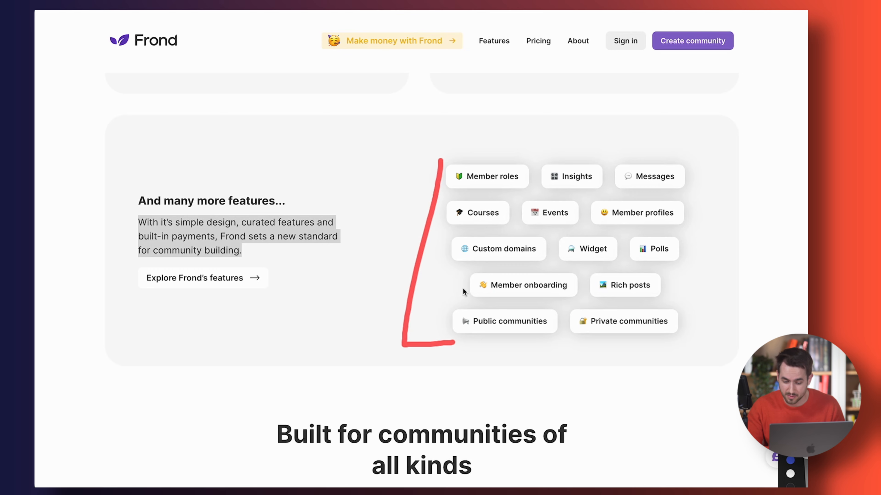
key("Escape")
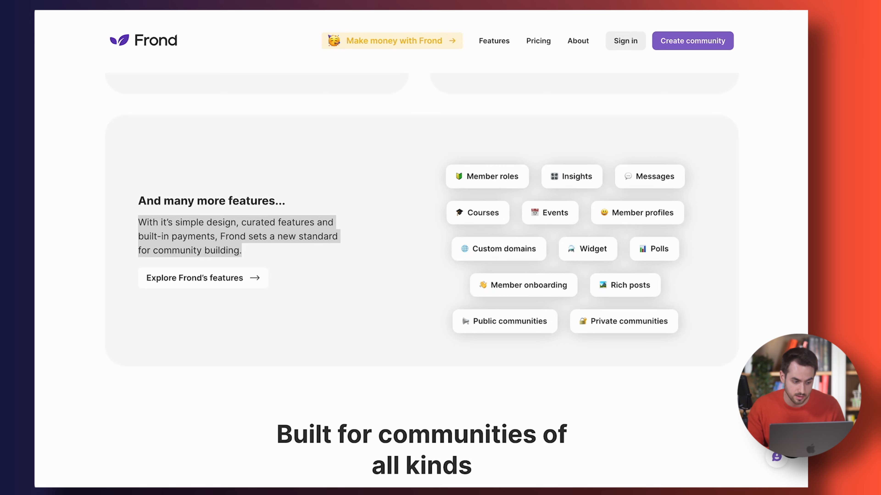
Step: Return to the Thrive Architect editor and insert a three-column layout with equal 1/3 widths into the empty column beside "And many more features..."
key("ctrl+Tab")
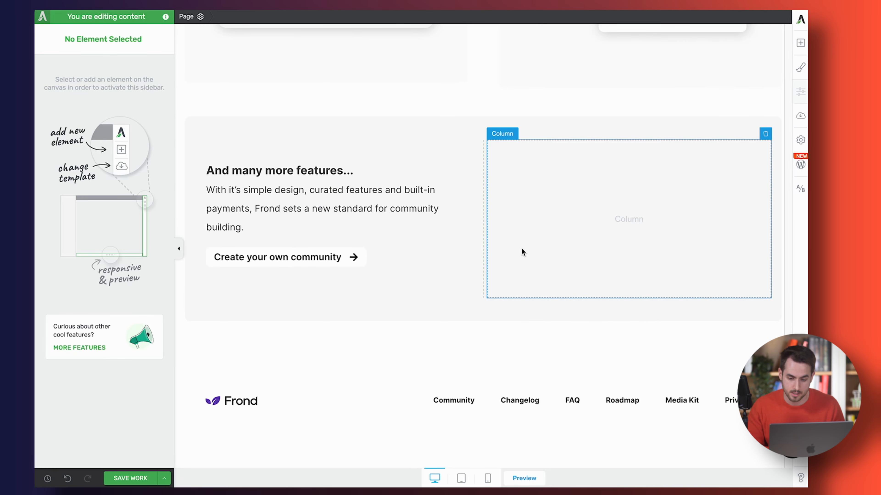
scroll(664, 179, "up", 2)
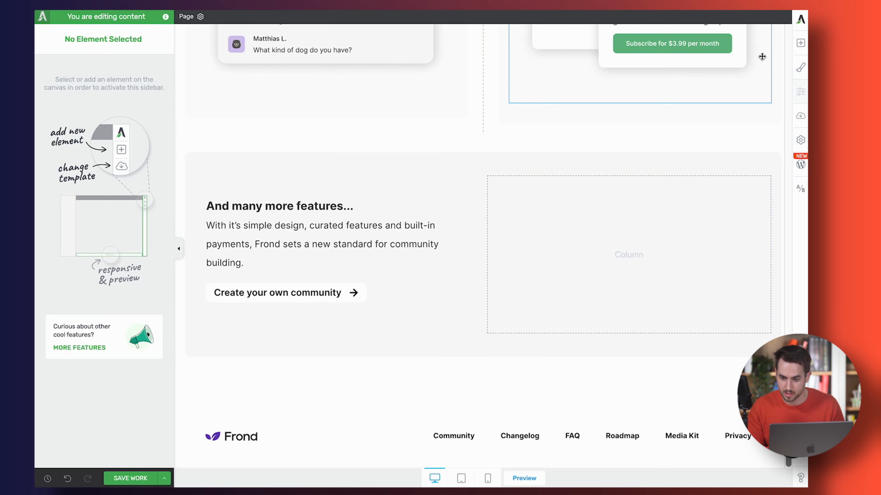
left_click(798, 51)
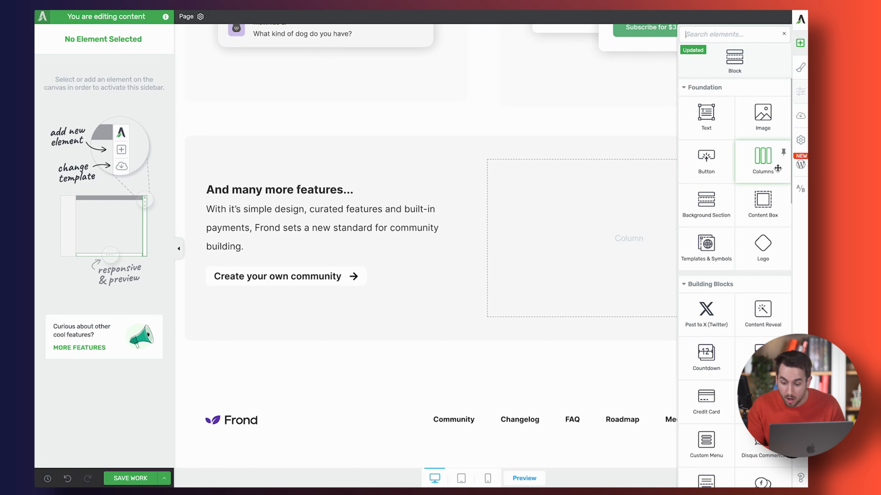
left_click_drag(778, 168, 658, 275)
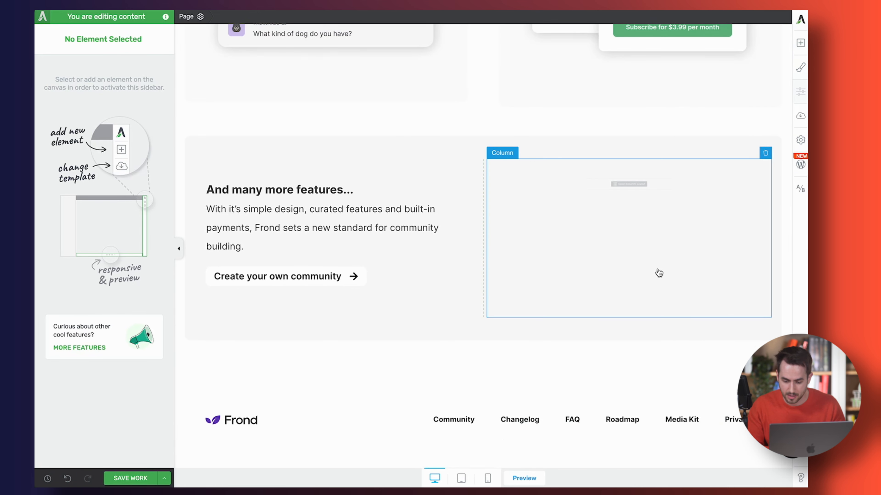
left_click(629, 184)
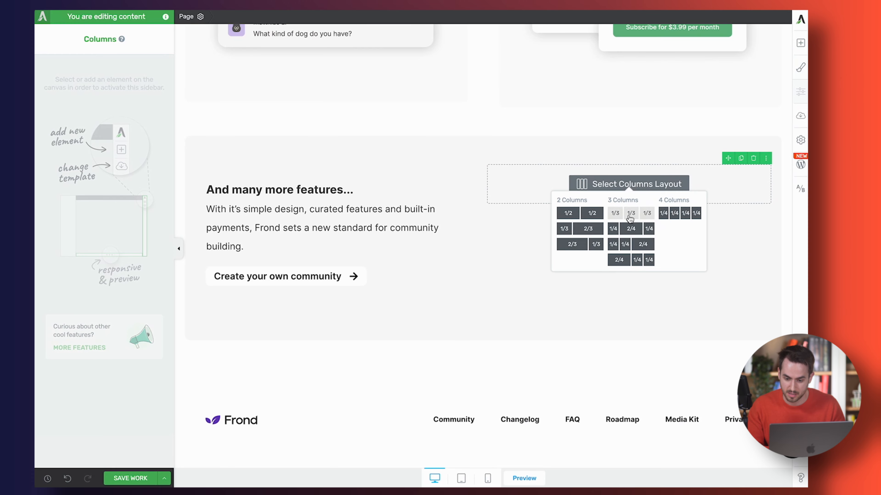
left_click(629, 219)
Step: Add a text element to the first of the three columns, containing a person emoji followed by "Member roles"
left_click(800, 43)
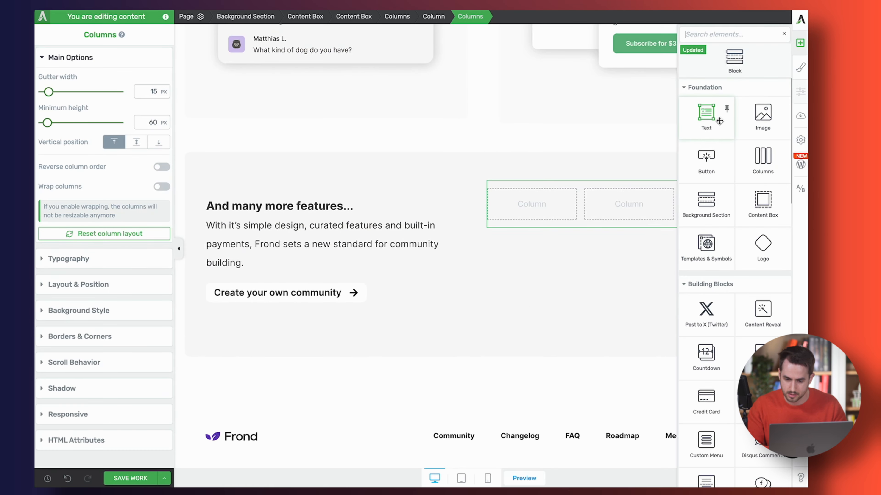
left_click_drag(706, 114, 536, 203)
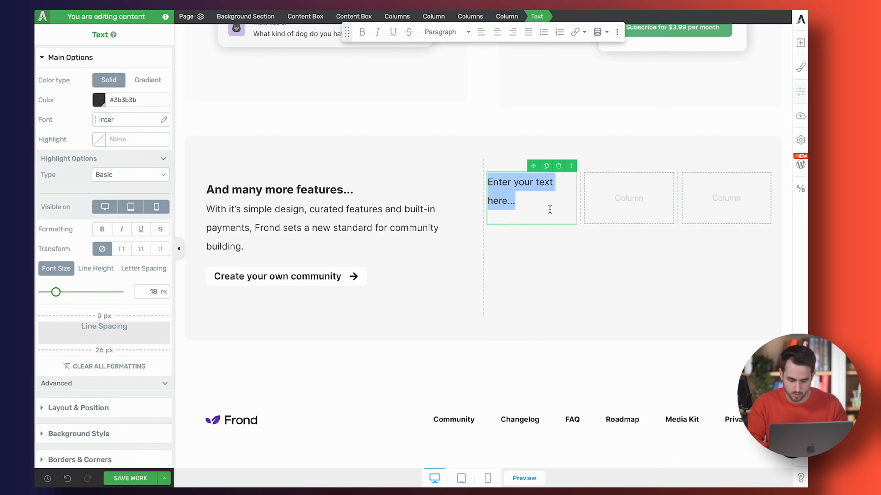
key("ctrl+super+space")
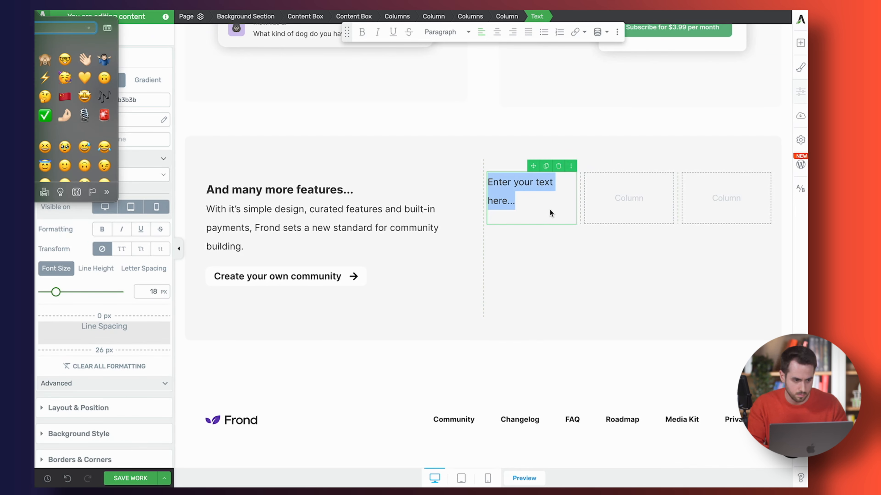
type("mem")
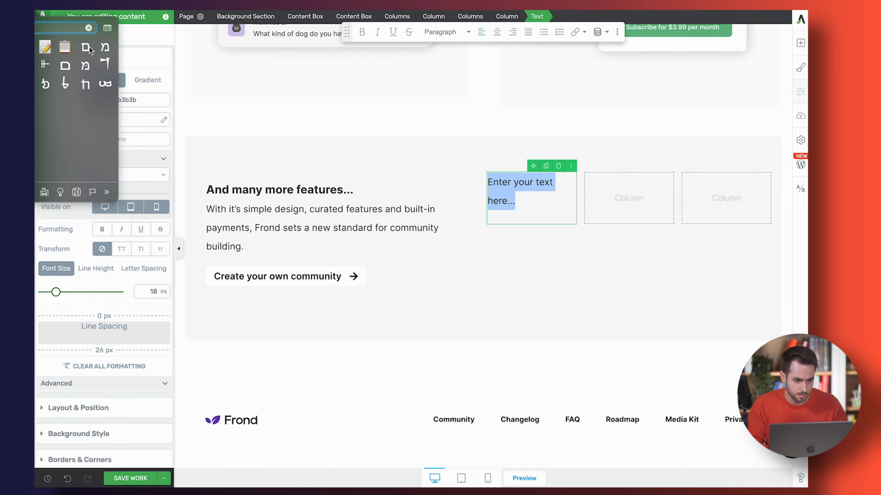
left_click(27, 52)
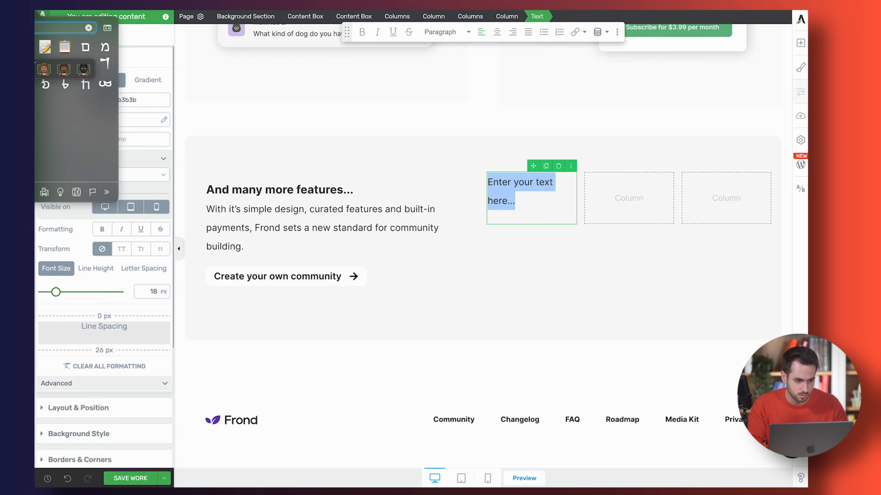
left_click(59, 75)
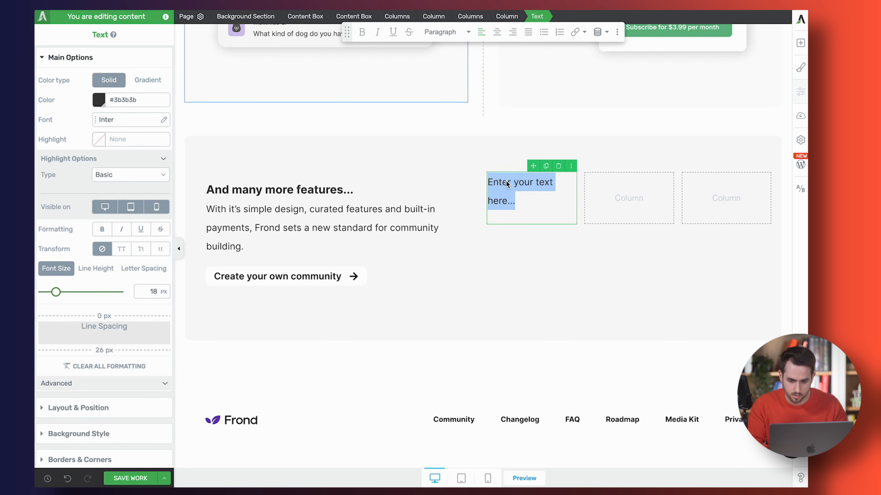
type("Membe")
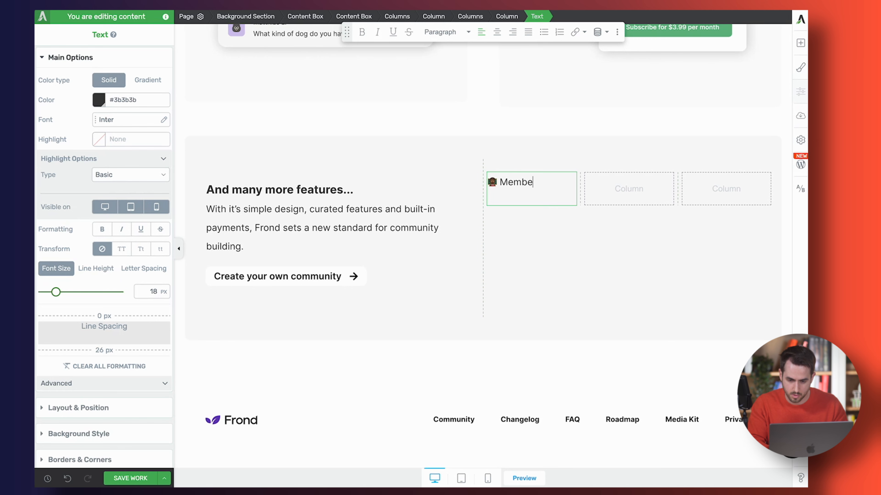
type("r roles")
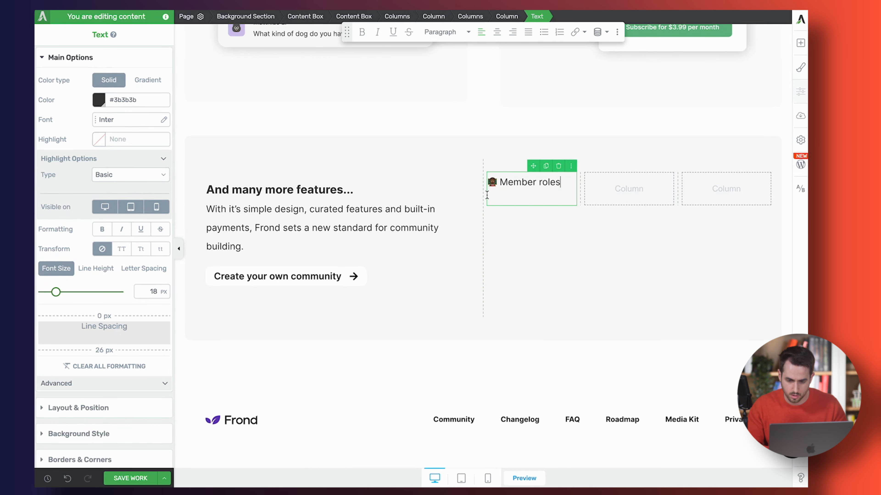
Step: Set the line spacing below the "Member roles" text to 0 px
scroll(187, 233, "up", 1)
left_click_drag(103, 351, 108, 343)
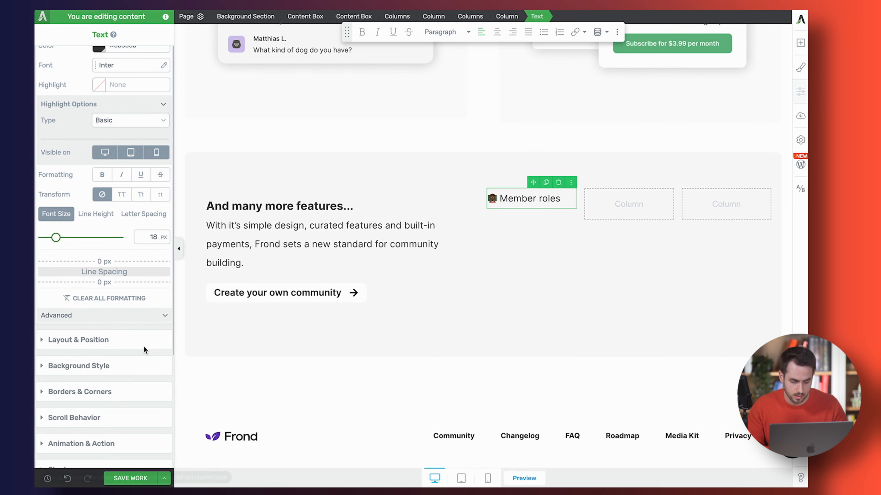
scroll(144, 349, "down", 3)
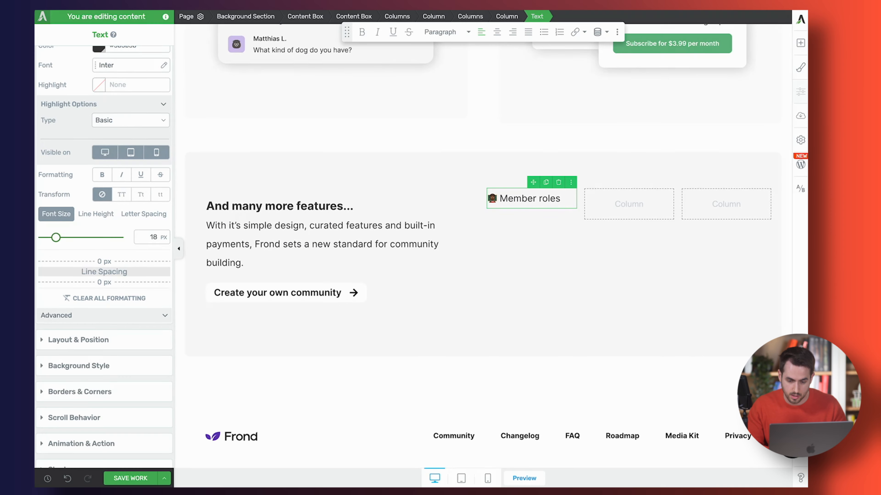
scroll(510, 250, "down", 1)
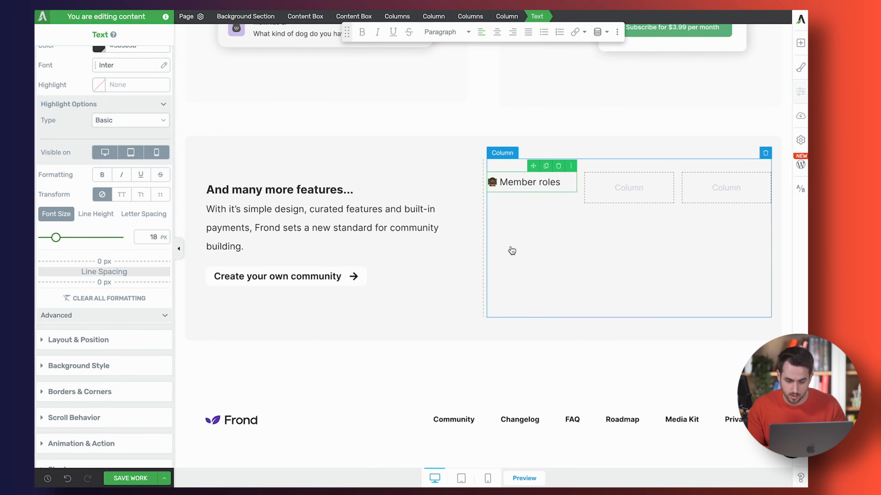
Step: Make the whole "Member roles" label bold and centre-align it
double_click(531, 188)
key("super+a")
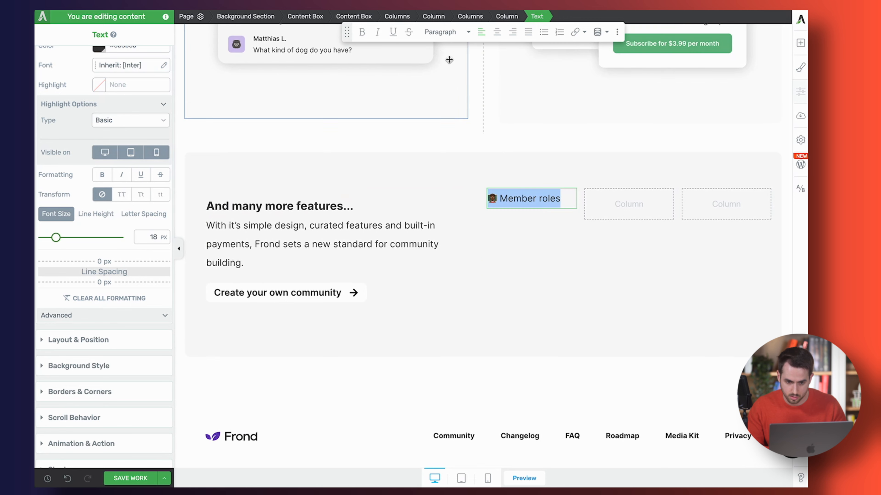
left_click(362, 34)
scroll(531, 204, "down", 1)
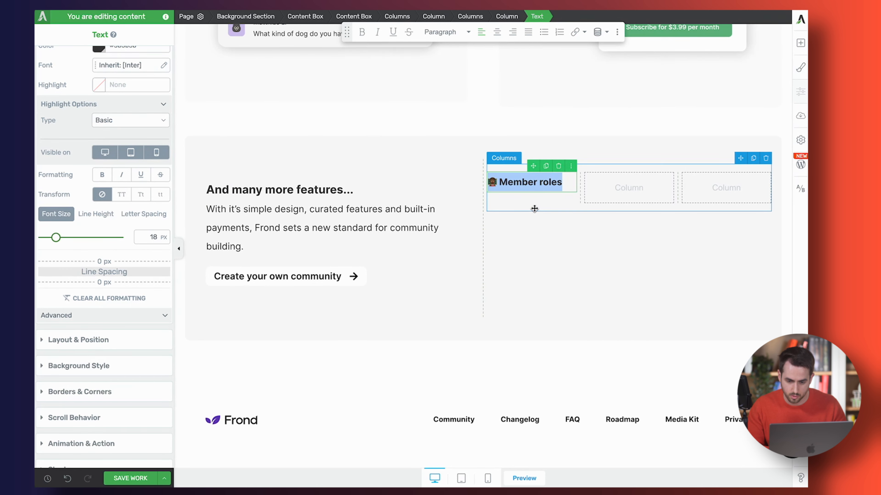
left_click(499, 35)
Step: Set the "Member roles" label's padding to 8 px on all four sides
scroll(242, 277, "up", 1)
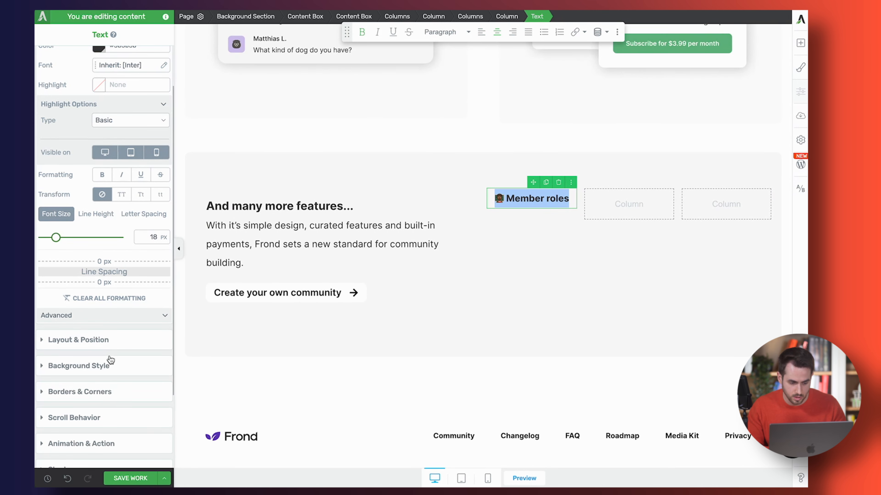
left_click(118, 343)
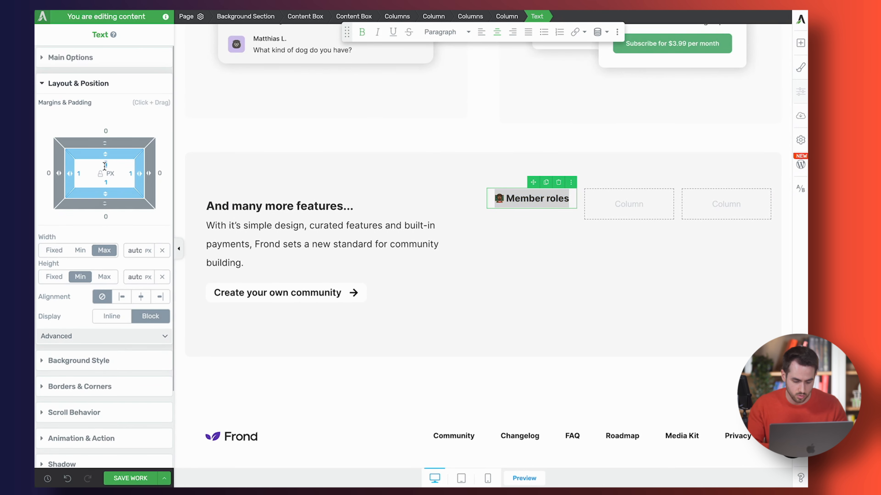
type("8")
key("Tab")
type("8")
key("Tab")
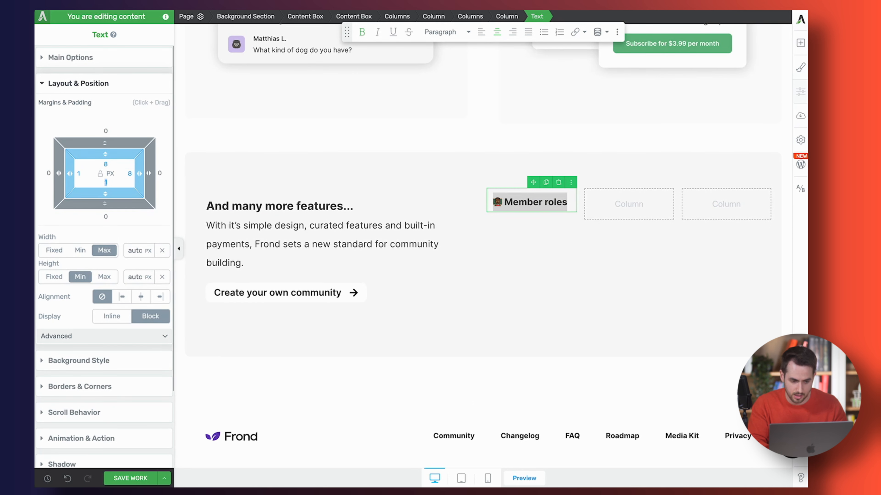
type("8")
key("Tab")
type("8")
Step: Give the "Member roles" label a white #ffffff theme-colour background and a 10 px corner radius
scroll(116, 204, "down", 4)
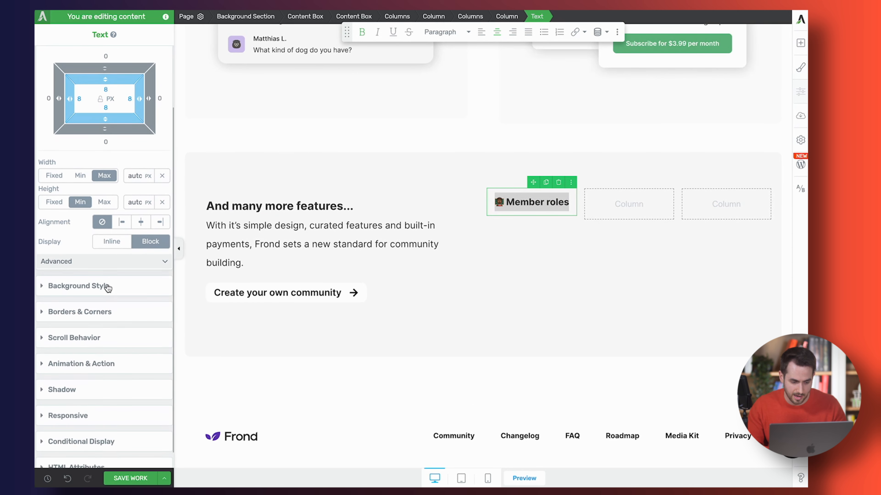
left_click(105, 288)
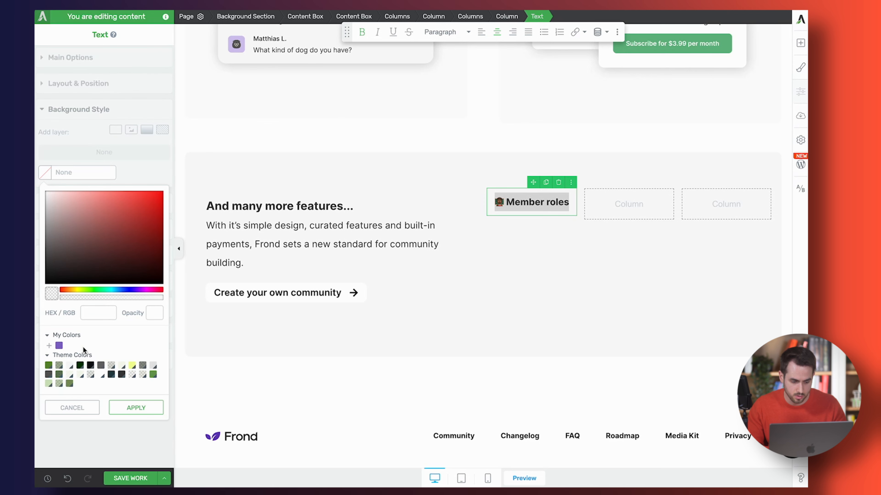
left_click(101, 375)
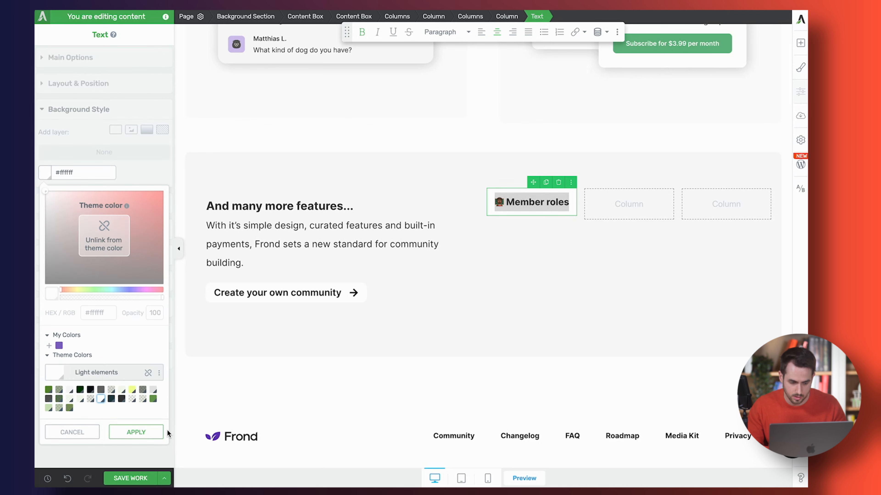
left_click(146, 432)
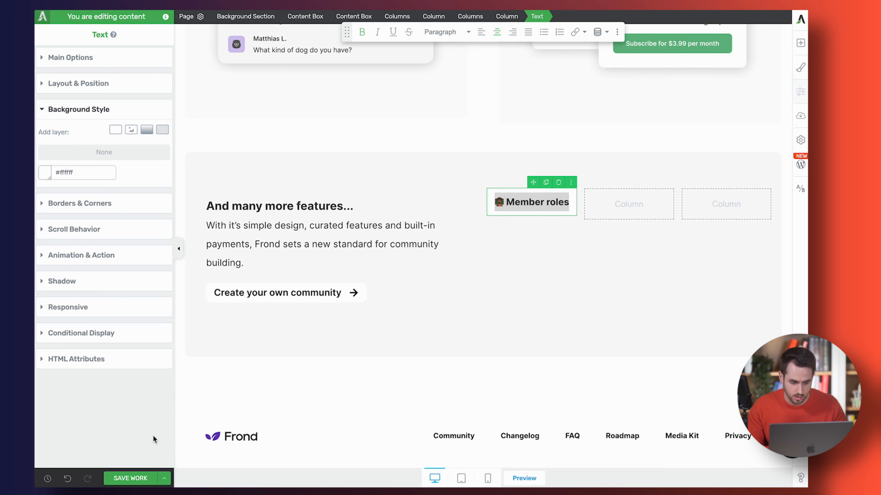
left_click(135, 204)
double_click(145, 243)
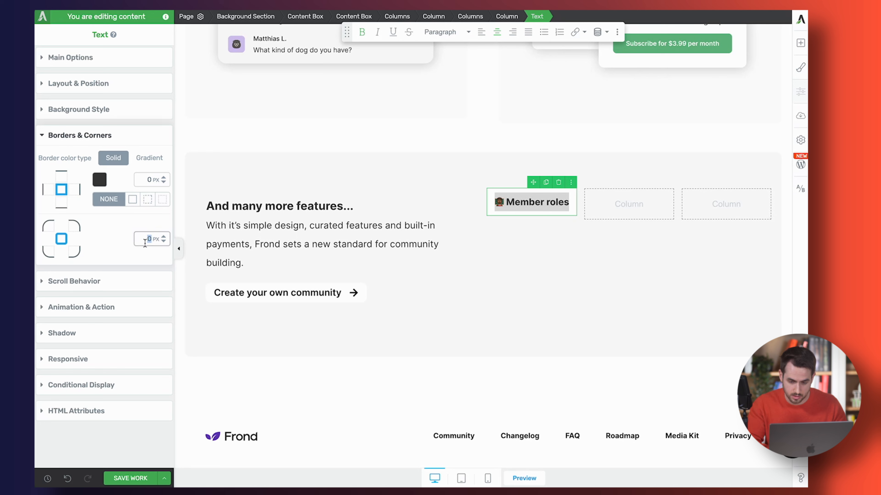
type("10")
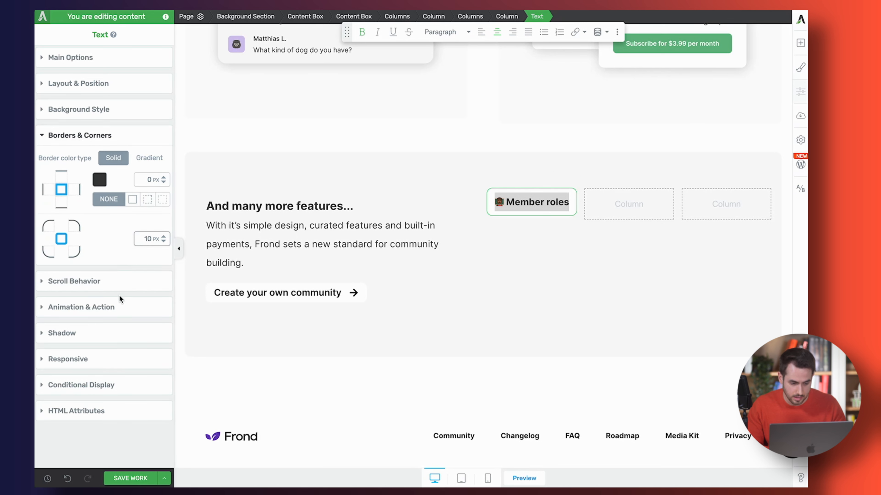
Step: Apply a #000000 drop shadow to the "Member roles" label with 15% opacity, 4 px distance and 18 px blur
left_click(94, 335)
left_click(146, 233)
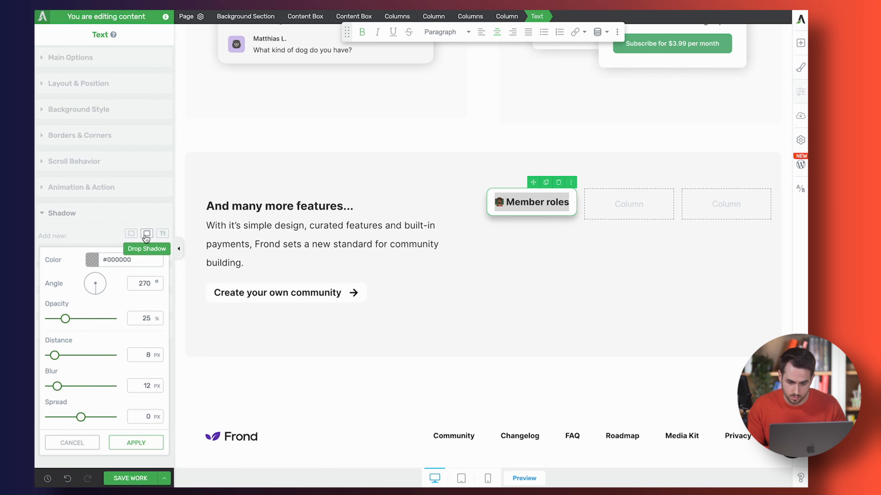
left_click(117, 259)
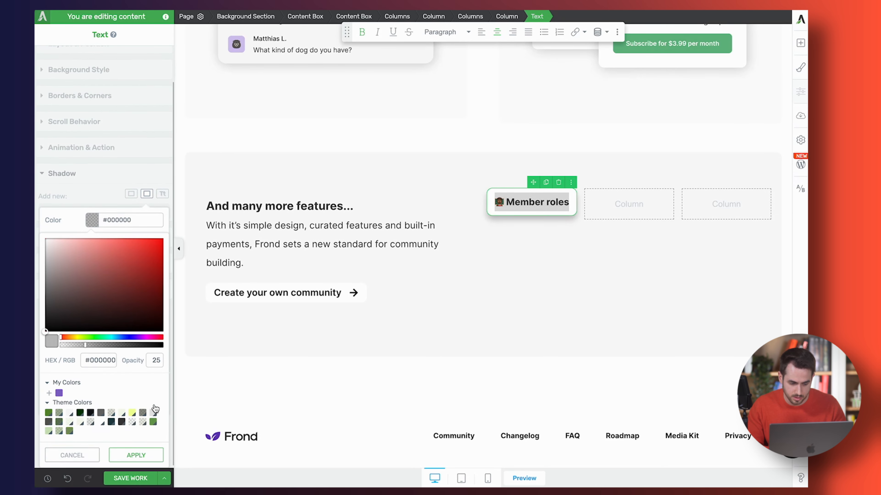
type("15")
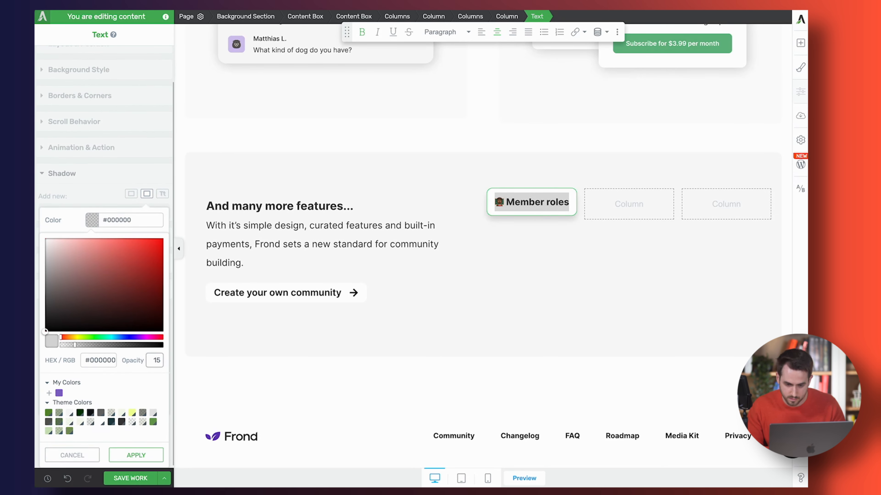
left_click(139, 455)
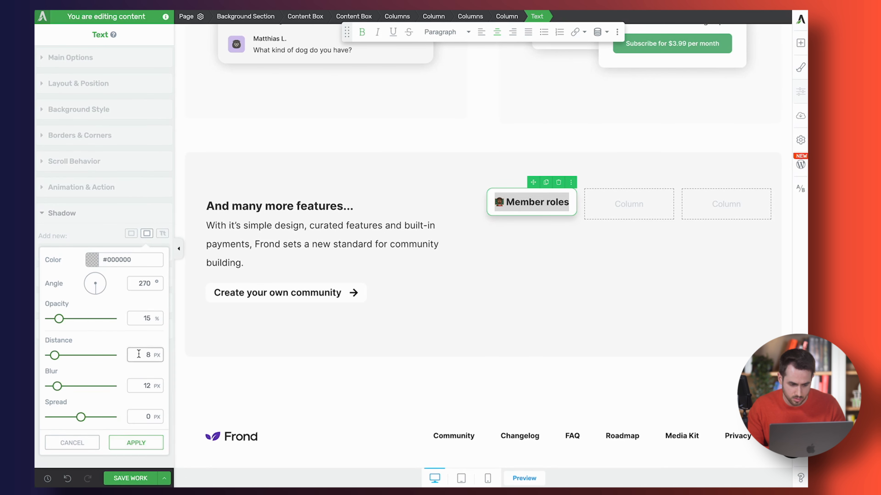
type("4")
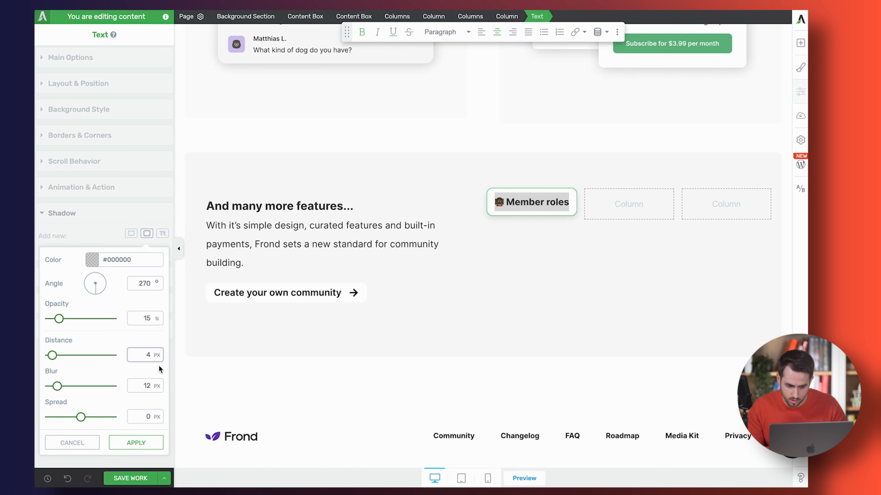
double_click(143, 387)
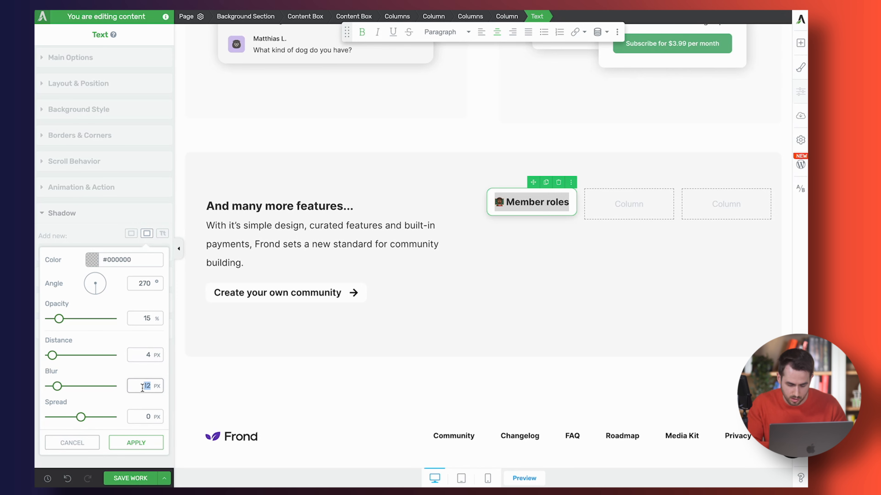
type("18")
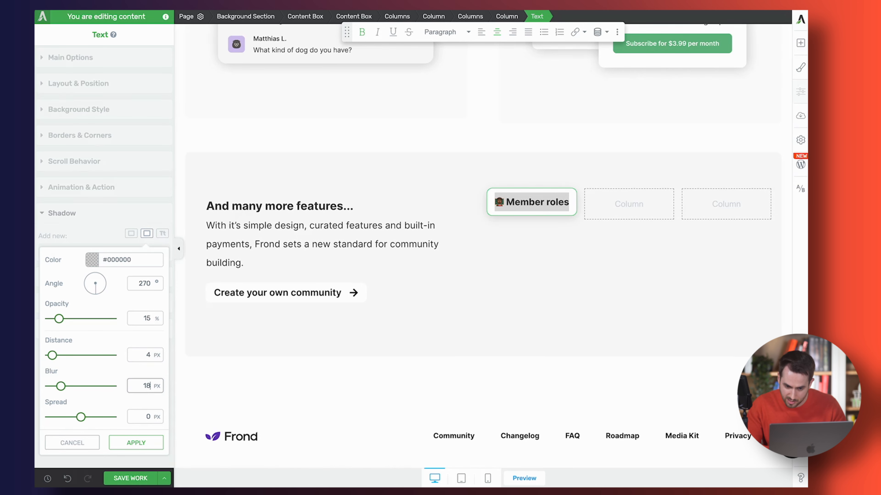
left_click(141, 448)
left_click(566, 322)
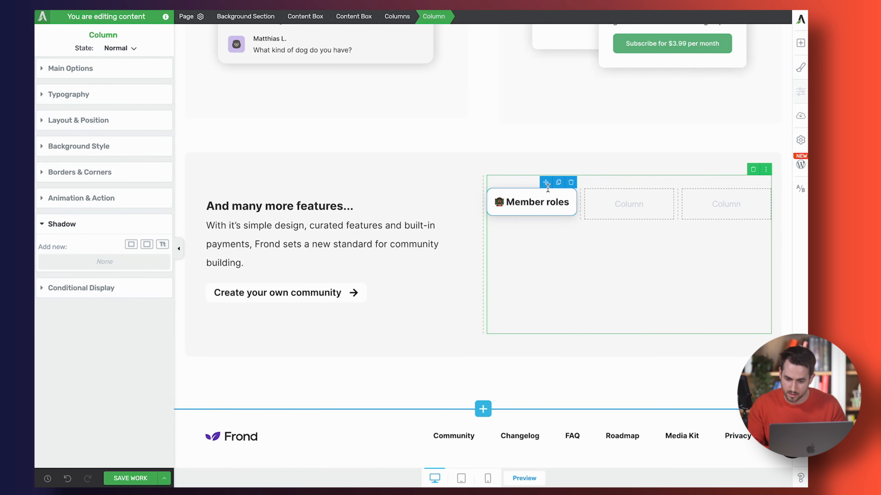
Step: Duplicate the "Member roles" label twice and place the copies in the two empty columns beside it
left_click(560, 182)
left_click_drag(550, 186, 630, 240)
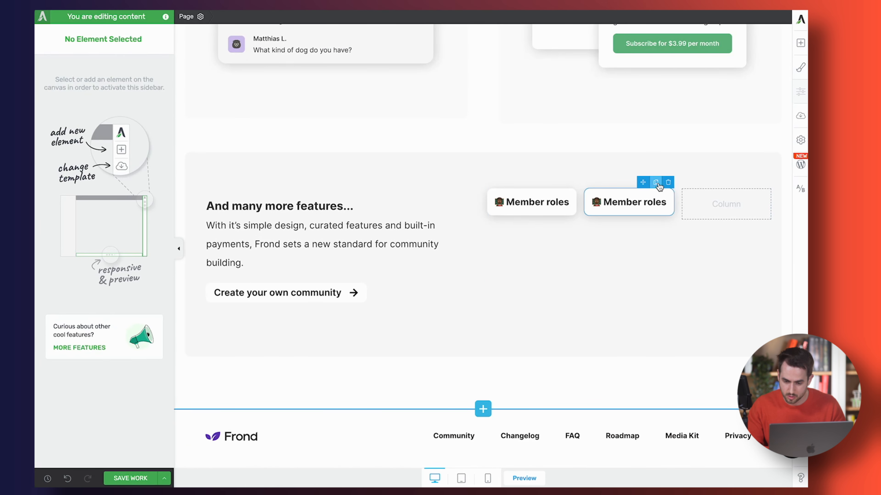
left_click(643, 183)
left_click_drag(631, 186, 692, 234)
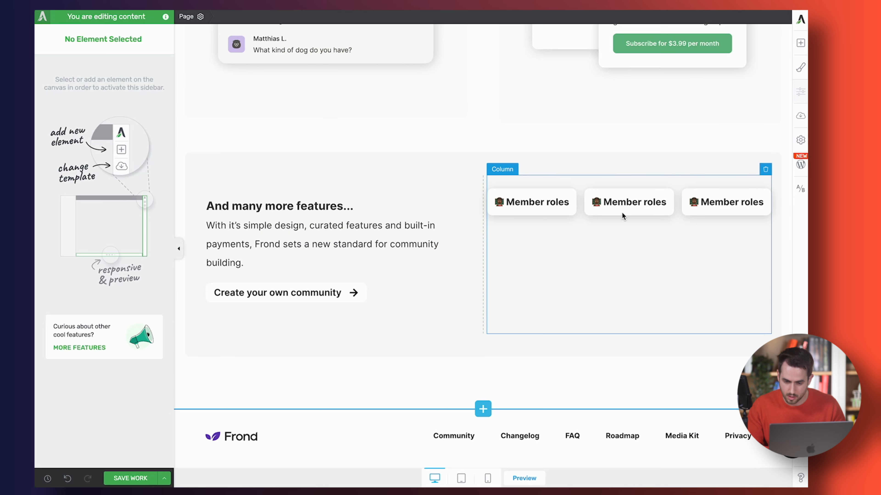
Step: Replace the middle label's text, including its emoji, with "Insights"
left_click(626, 202)
double_click(626, 201)
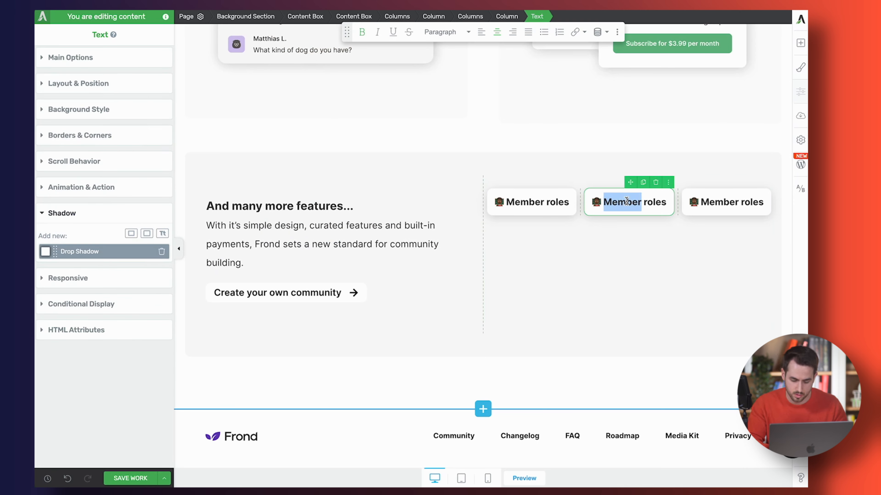
triple_click(626, 201)
type("insights")
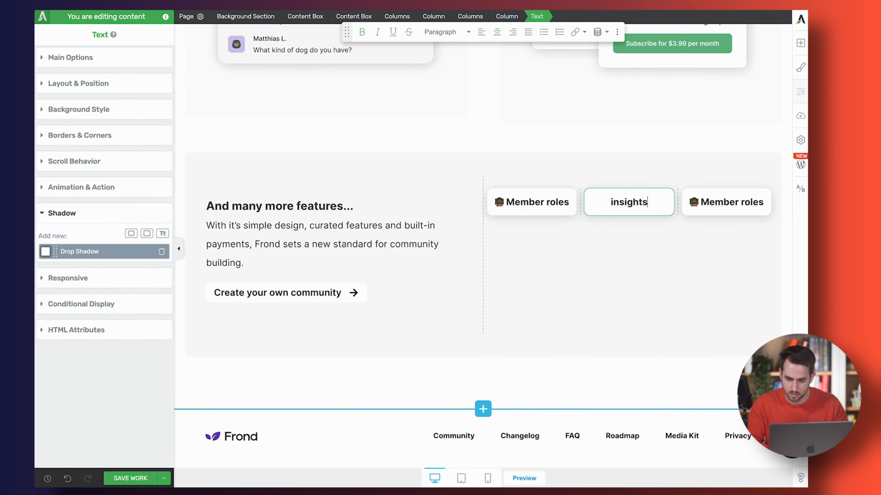
left_click(613, 204)
key("BackSpace")
type("I")
Step: Insert a magnifying glass emoji before the word "Insights" in the middle label
key("ctrl+super+space")
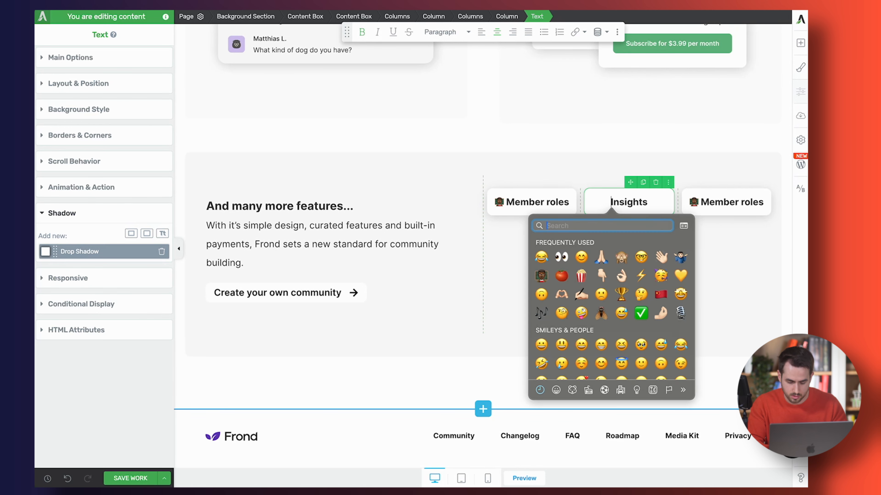
type("glass")
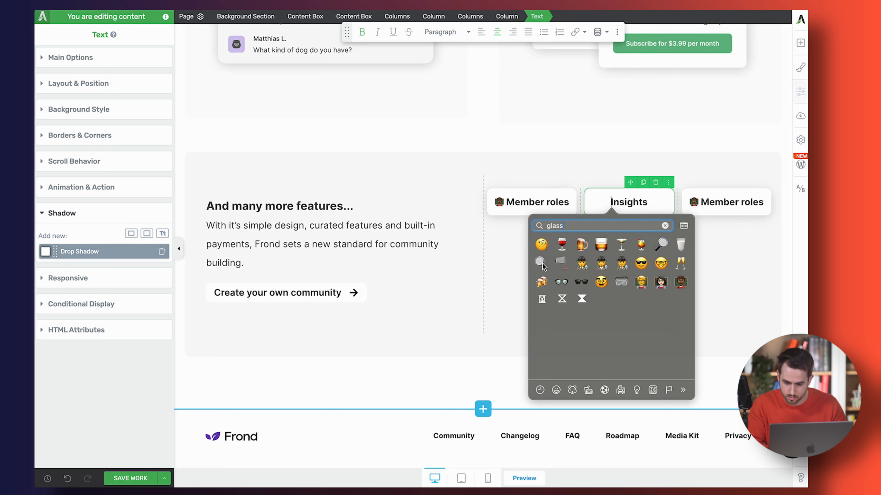
left_click(540, 263)
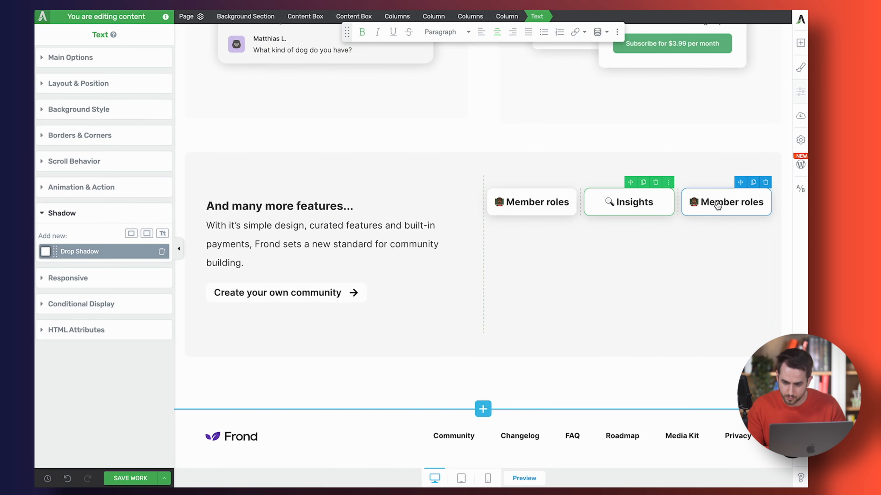
Step: Replace the person emoji in the third column's label with a cloud emoji
key("ctrl+super+space")
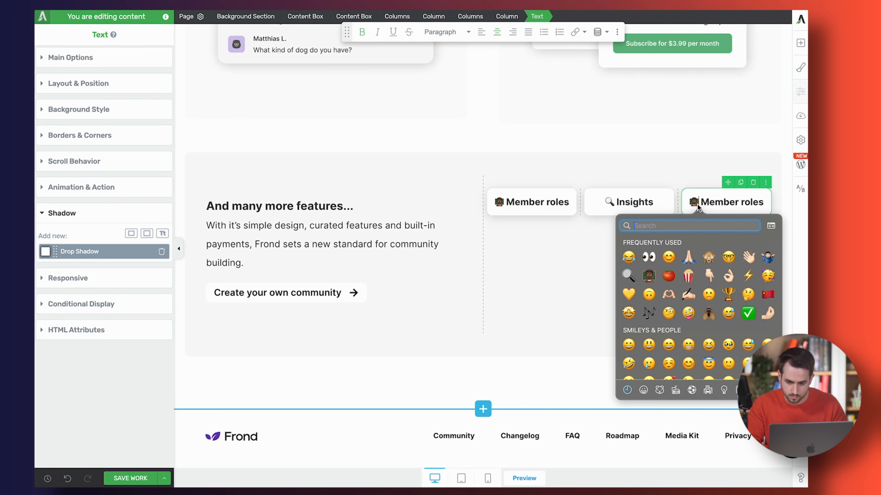
type("mess")
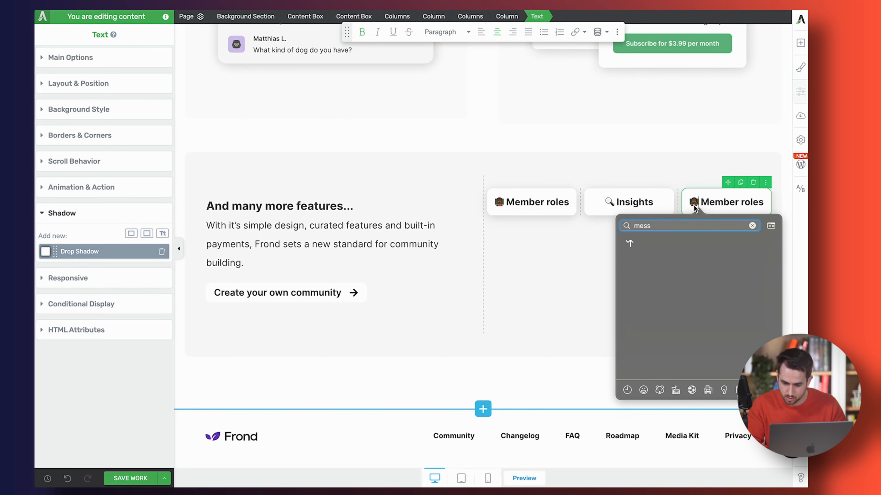
key("BackSpace")
key("BackSpace")
type("clou")
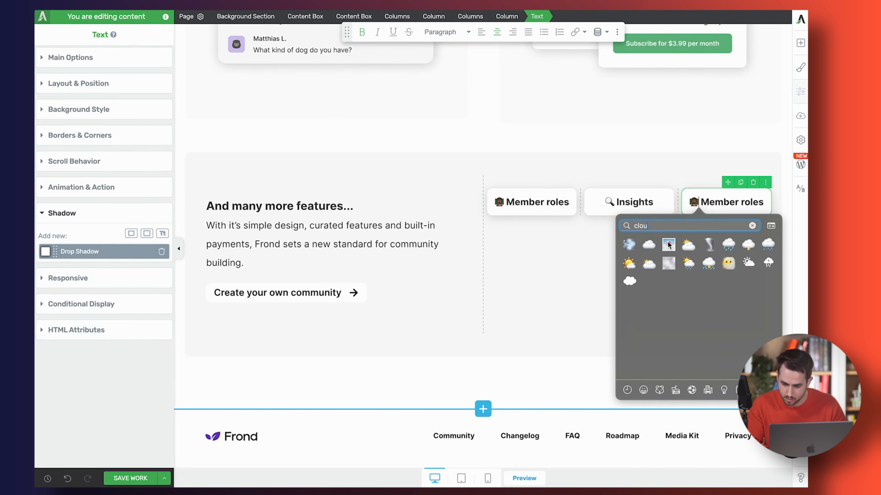
left_click(647, 247)
left_click(705, 201)
key("BackSpace")
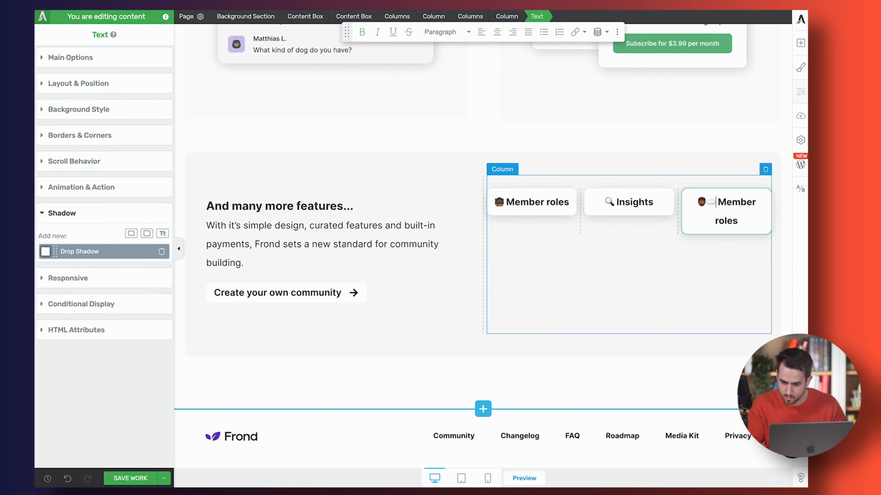
left_click(716, 202)
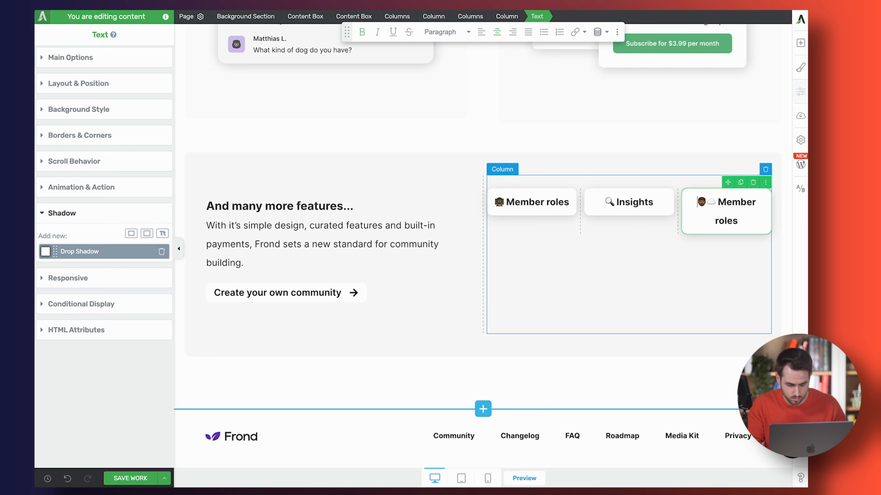
key("BackSpace")
key("BackSpace")
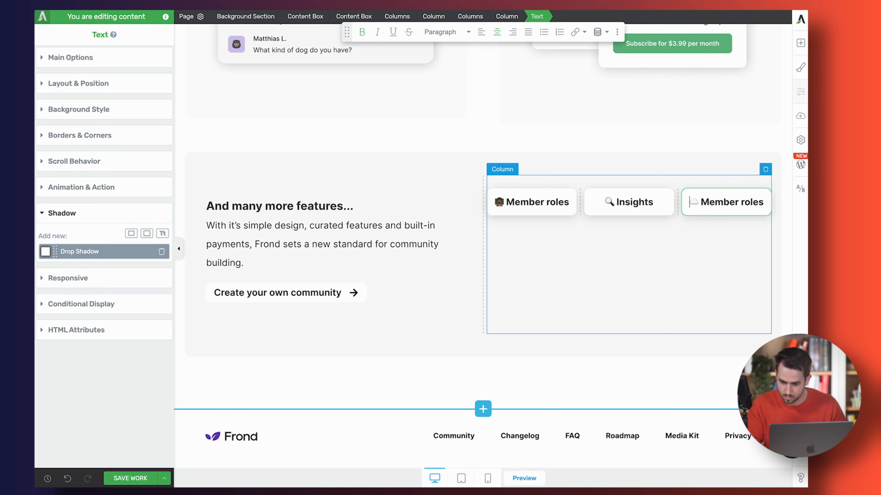
Step: Change the third label's wording to "Messages", keeping the cloud emoji in front of it
left_click_drag(702, 202, 766, 202)
type("Messages")
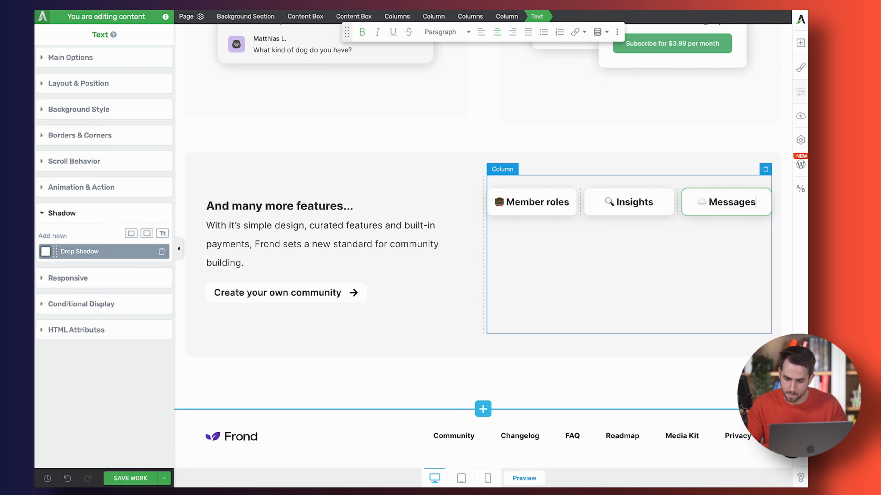
left_click(709, 201)
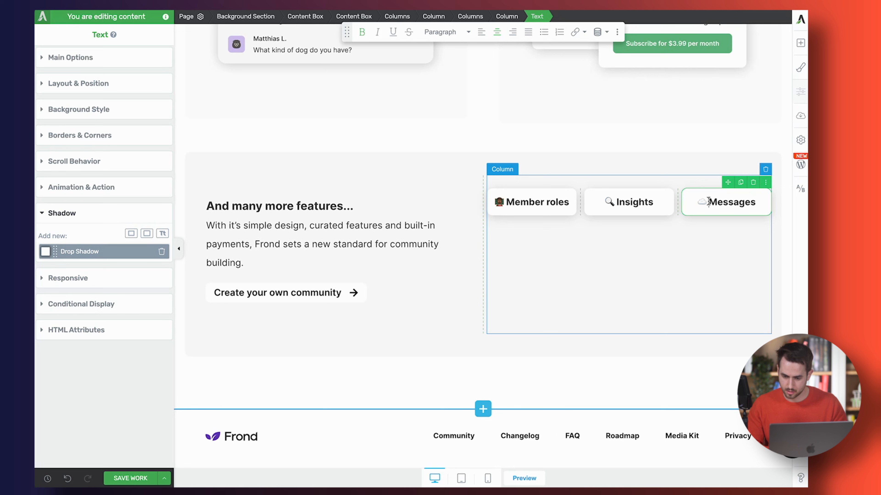
key("Left")
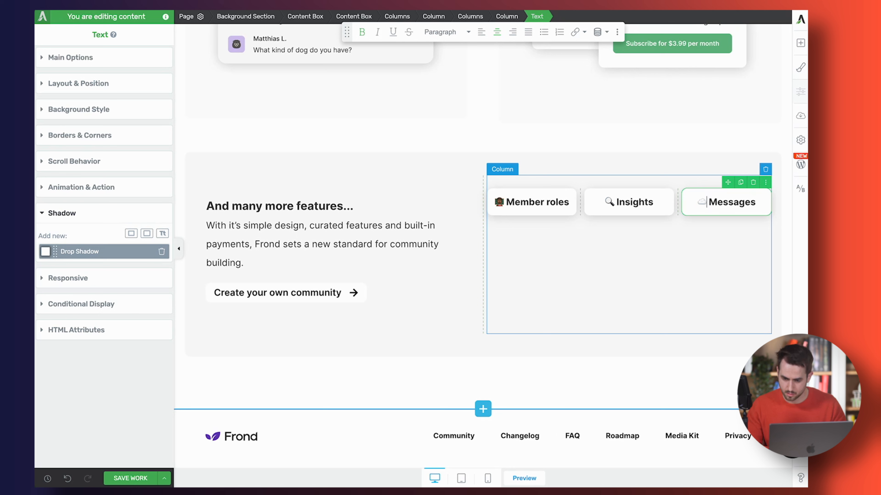
left_click(667, 252)
left_click(691, 201)
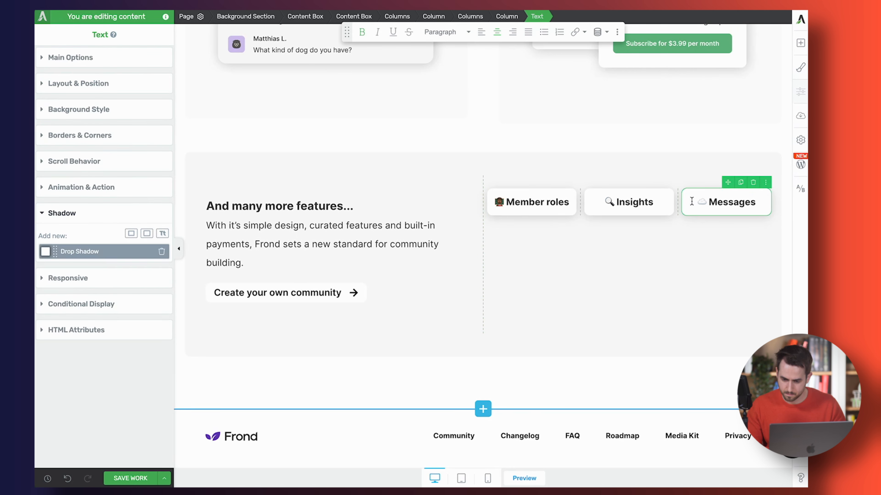
left_click(102, 64)
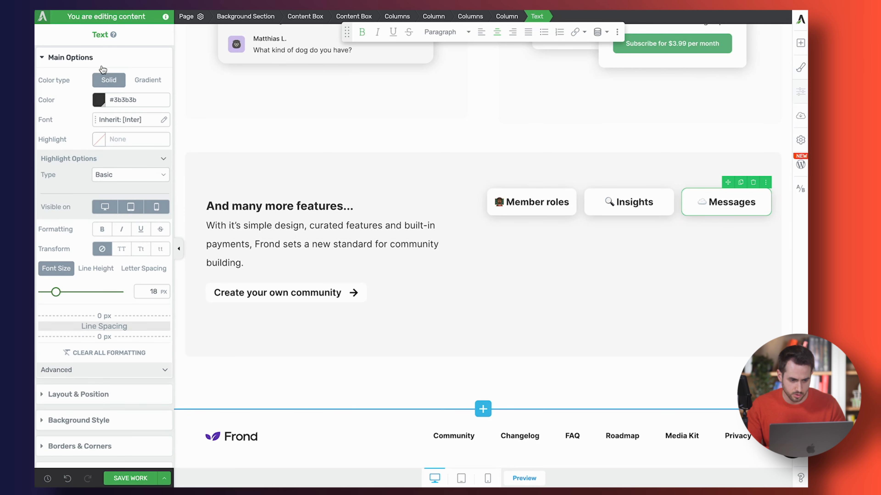
left_click(95, 401)
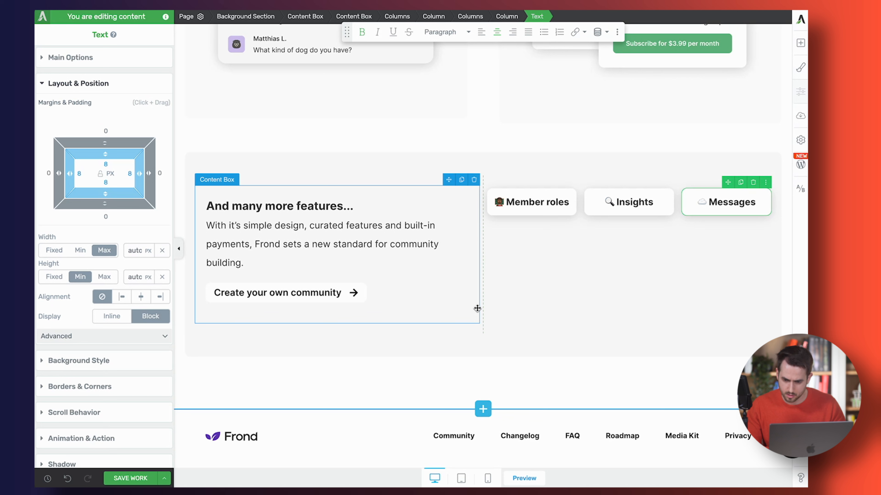
left_click(563, 221)
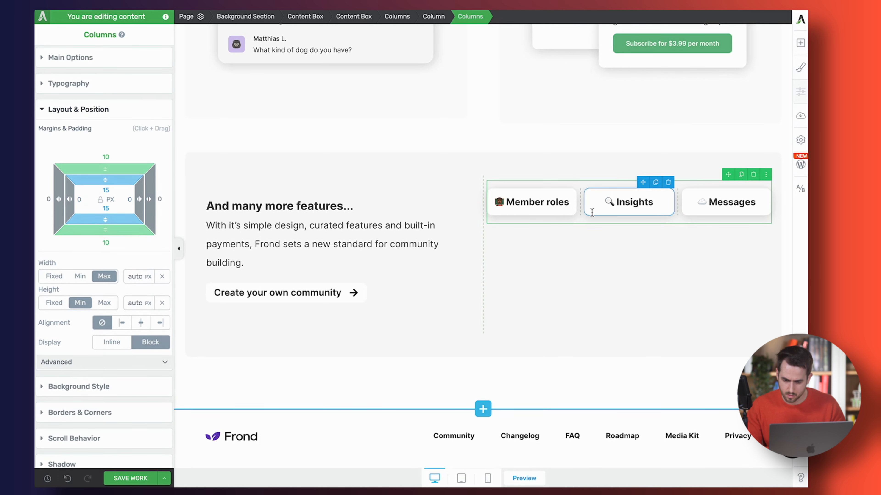
left_click(433, 20)
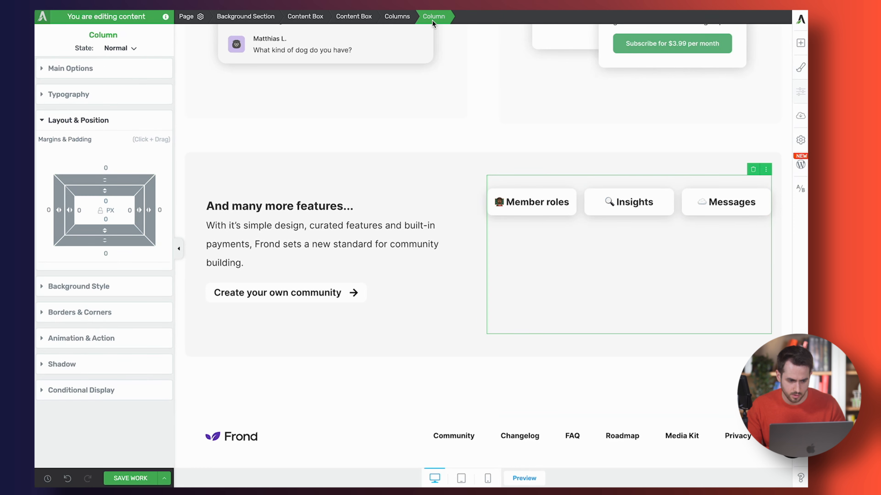
left_click(401, 15)
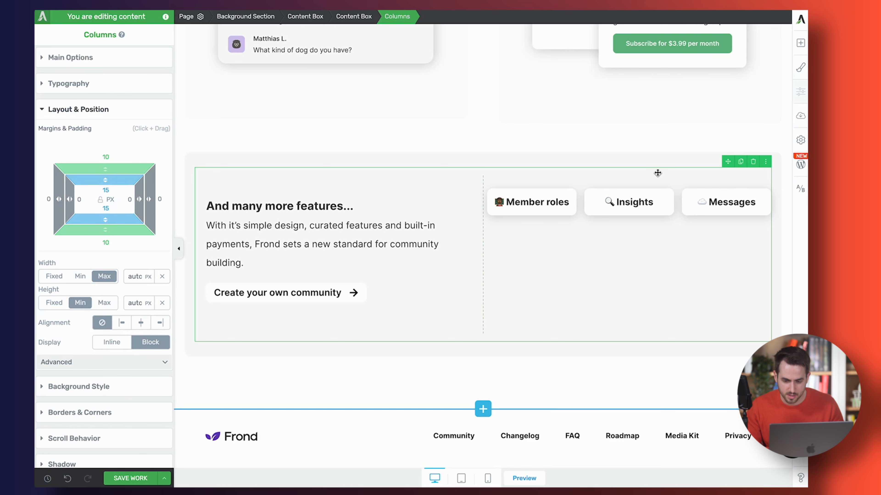
Step: Try duplicating the three-label columns row twice, remove both copies and select the original row again
left_click(674, 181)
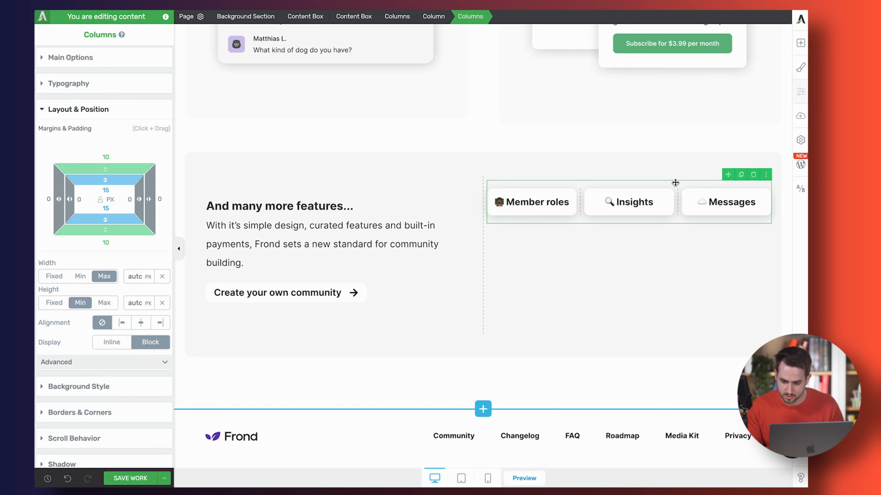
left_click(740, 176)
left_click(740, 177)
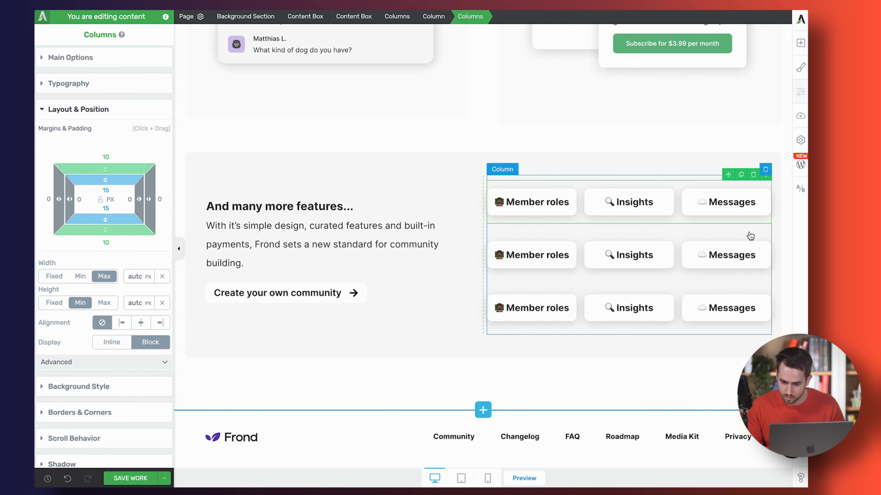
left_click(766, 227)
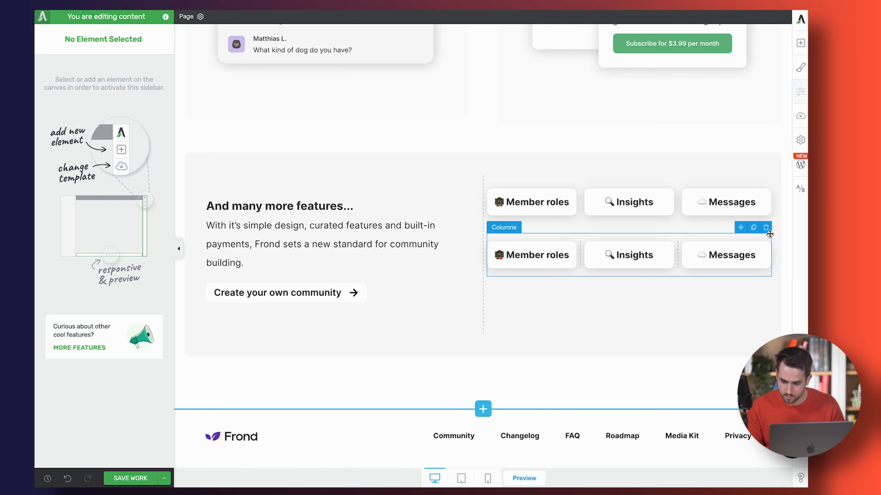
left_click(766, 228)
left_click(682, 218)
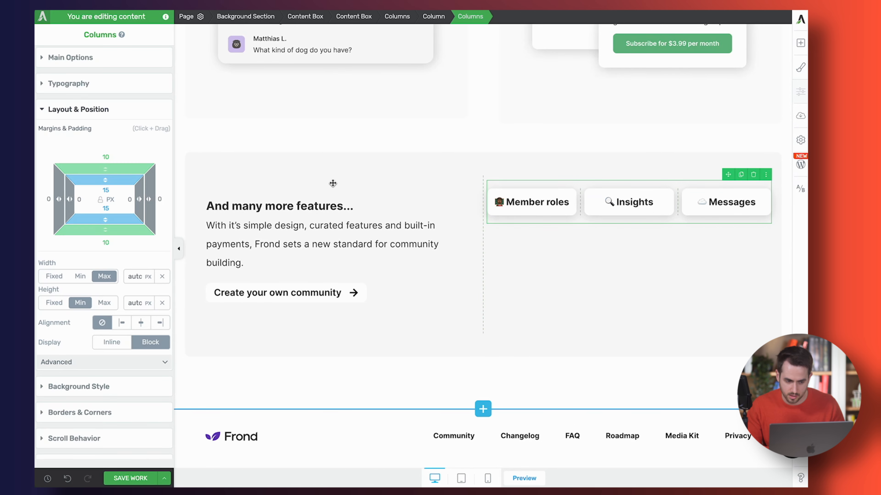
Step: Set the top and bottom margins and paddings of the feature card row to 0 px
type("0")
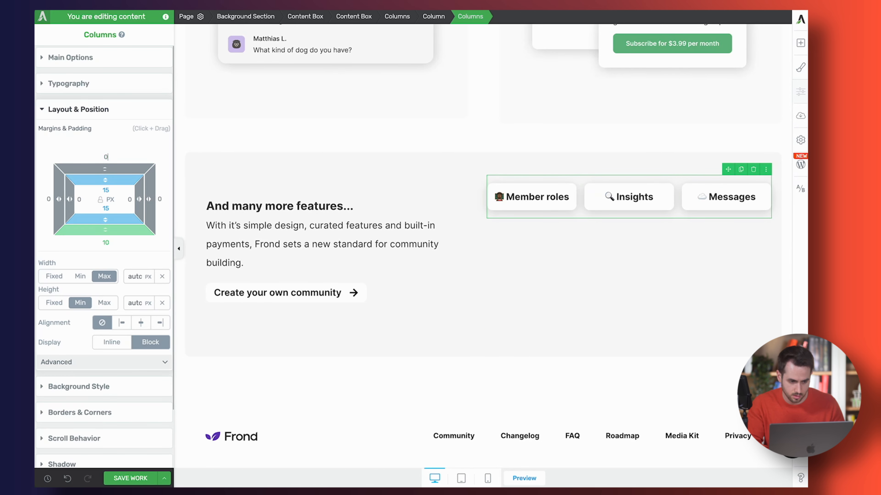
key("Tab")
key("Tab")
type("0")
key("Tab")
key("Tab")
type("0")
key("Tab")
key("Tab")
type("0")
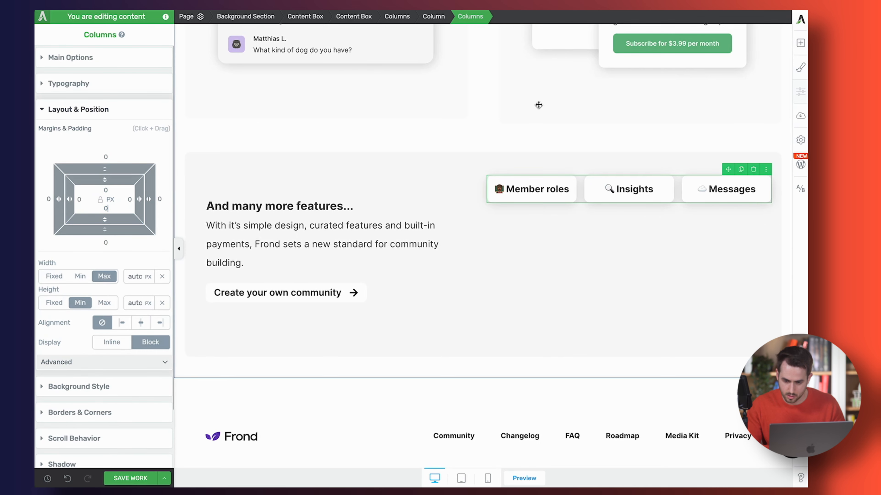
Step: Try duplicating the feature card row without padding and remove the copy
left_click(740, 169)
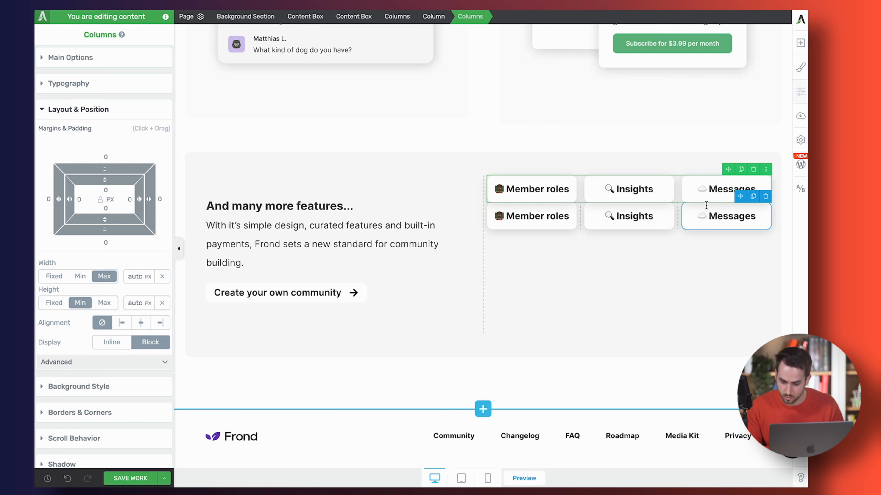
left_click(699, 215)
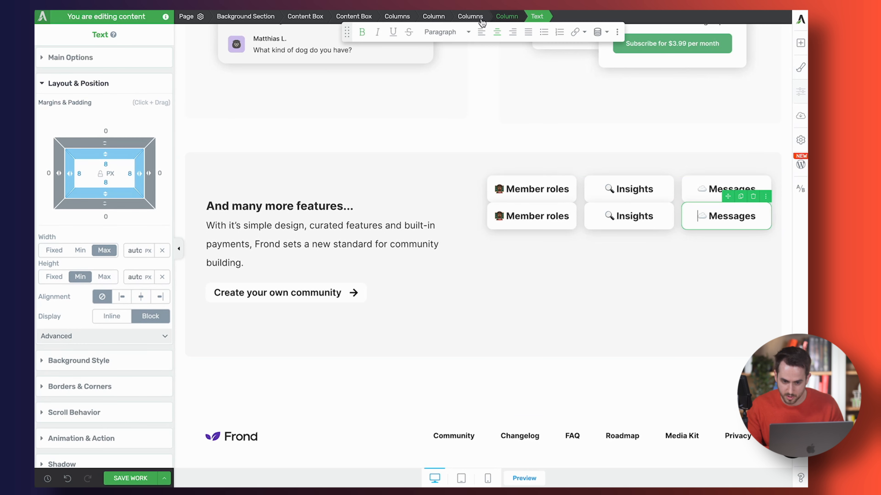
left_click(471, 16)
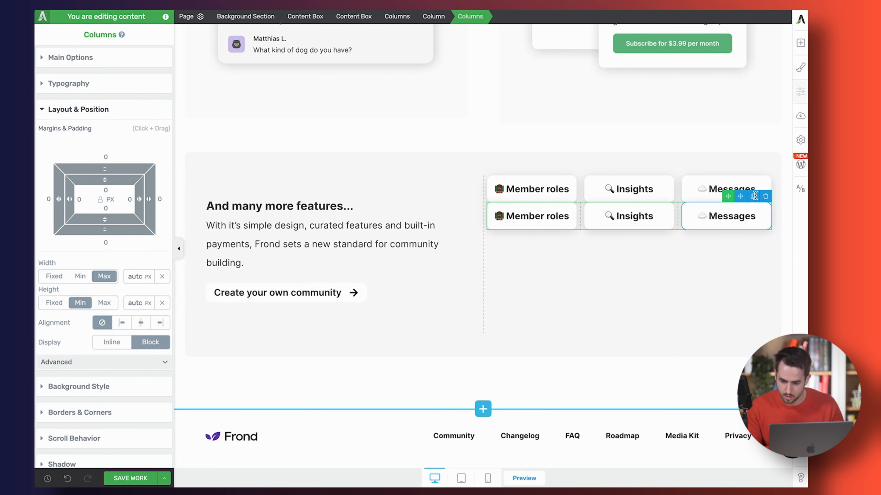
left_click(753, 197)
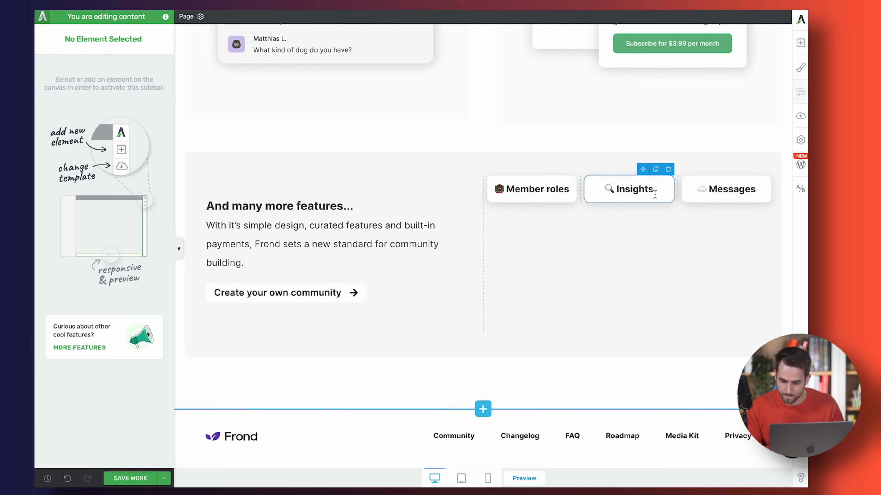
Step: Set the top and bottom padding of the feature card row to 16 px
left_click(655, 194)
left_click(470, 16)
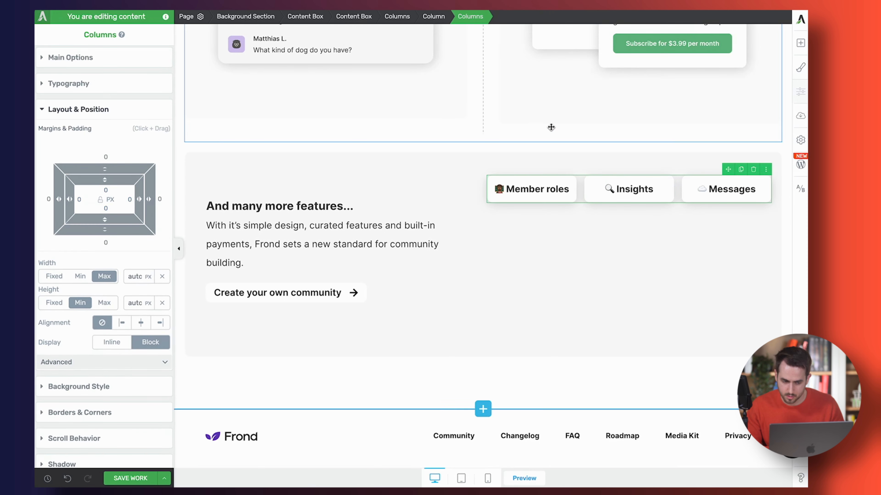
left_click(107, 188)
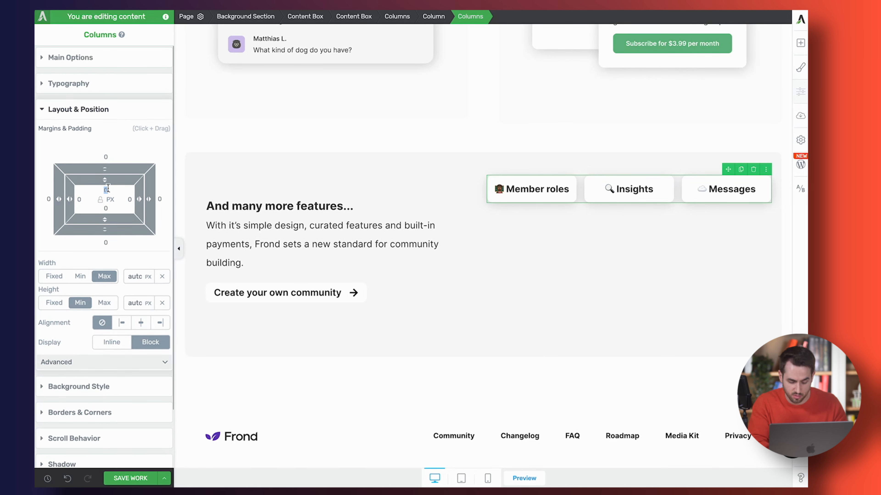
type("1616")
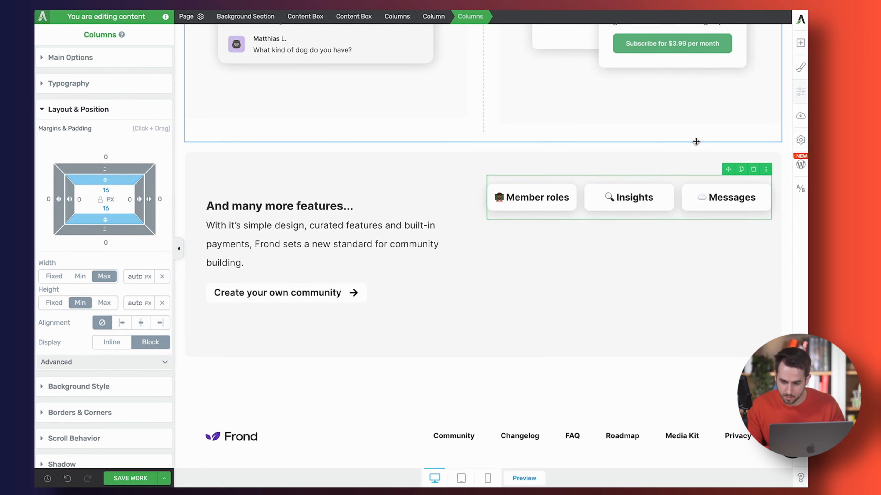
Step: Duplicate the padded feature card row three times
left_click(741, 170)
left_click(741, 170)
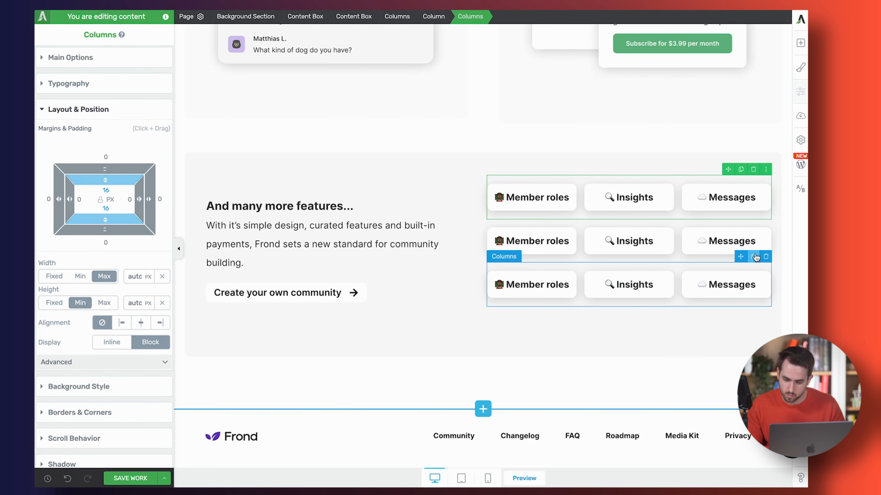
left_click(740, 170)
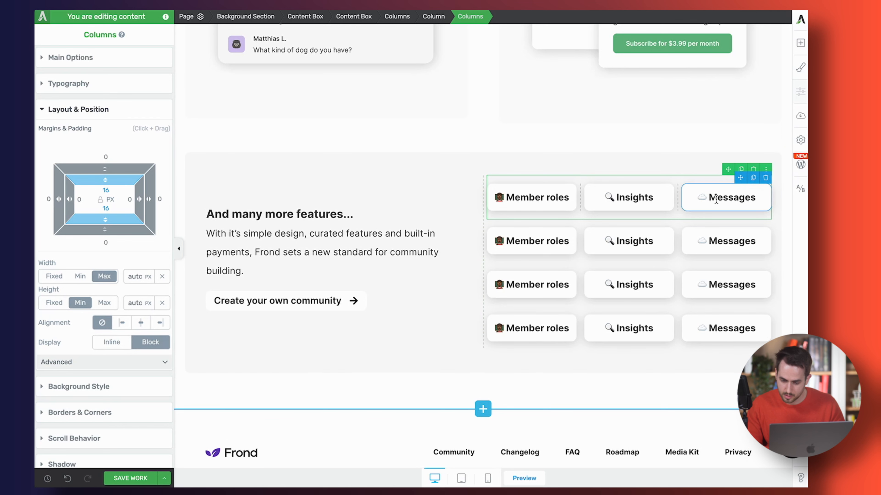
Step: Delete the Insights card and its emptied column from the third feature row
left_click_drag(669, 267, 670, 268)
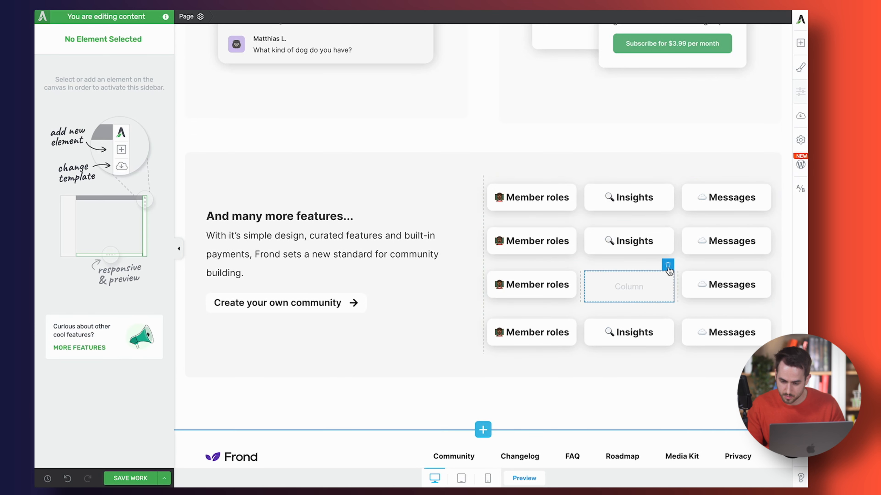
left_click(670, 267)
left_click(448, 327)
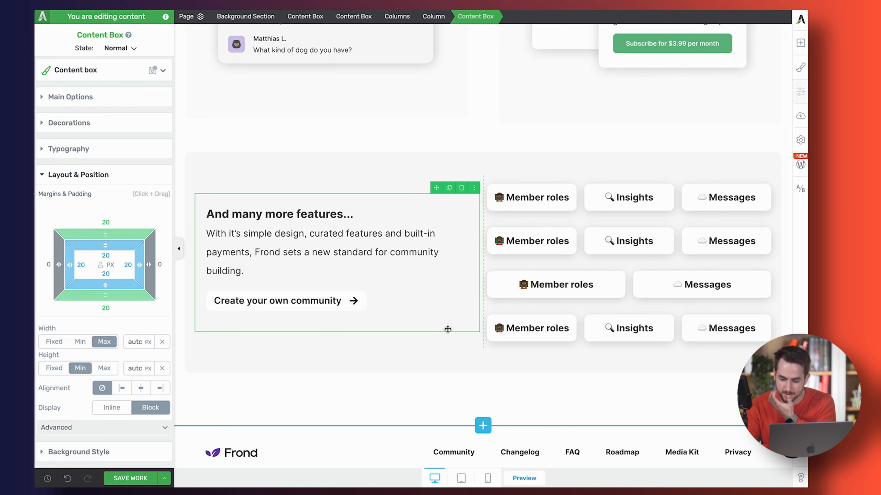
Step: Examine how the feature cards stack in the mobile view and compare the second row's column wrapping options with desktop
left_click(488, 478)
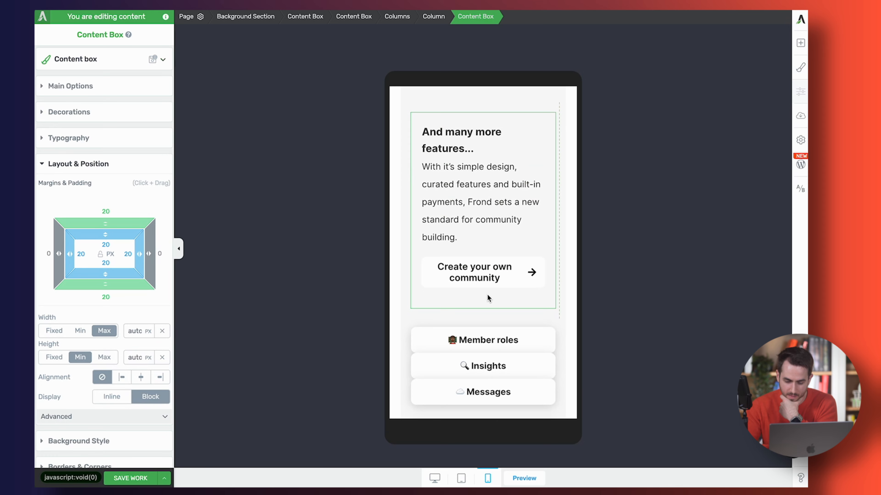
scroll(487, 298, "down", 10)
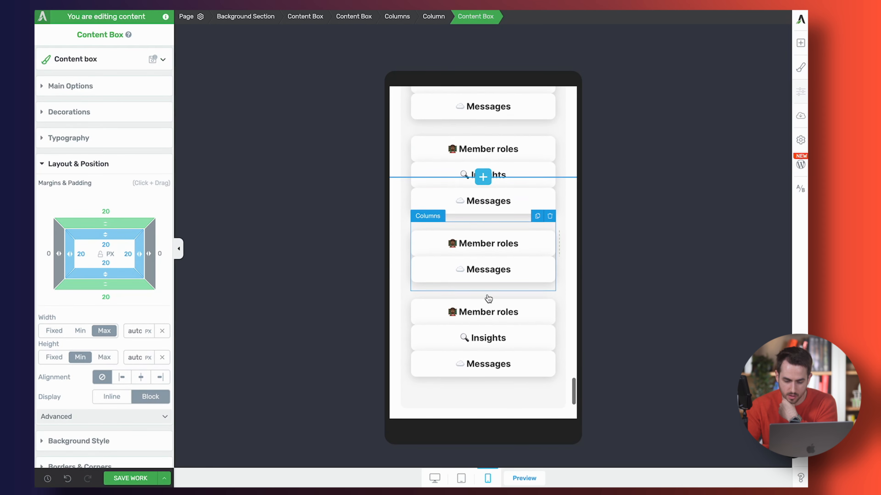
scroll(489, 299, "down", 1)
scroll(488, 299, "up", 1)
scroll(489, 299, "down", 1)
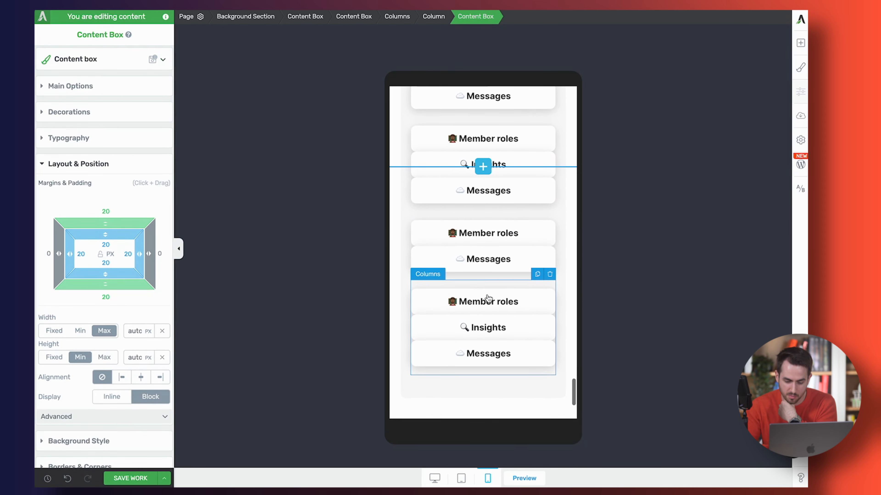
scroll(487, 298, "up", 2)
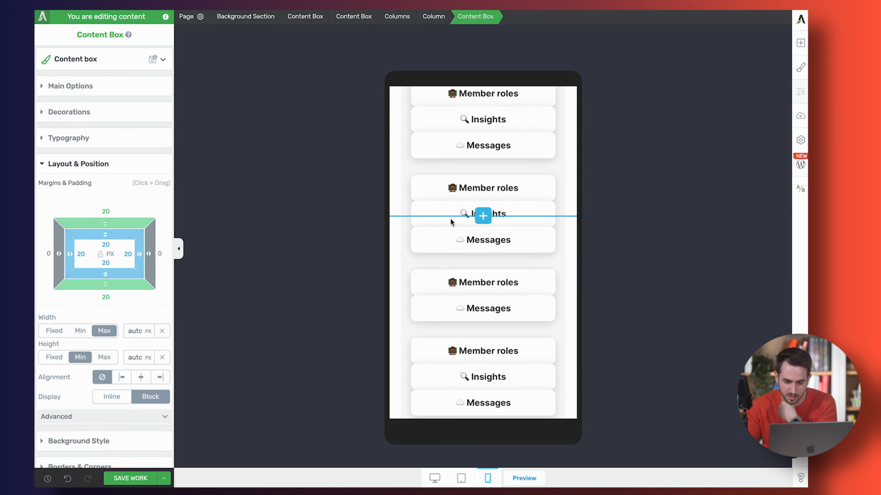
left_click(464, 171)
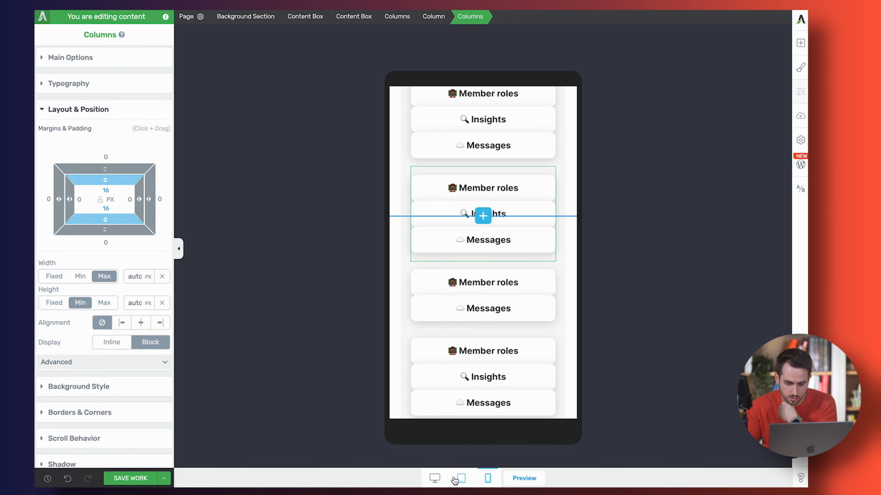
left_click(153, 61)
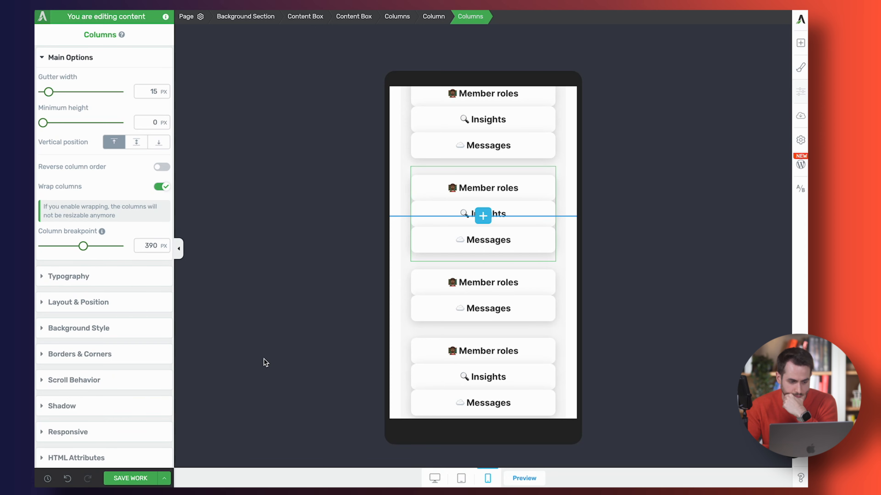
left_click(435, 478)
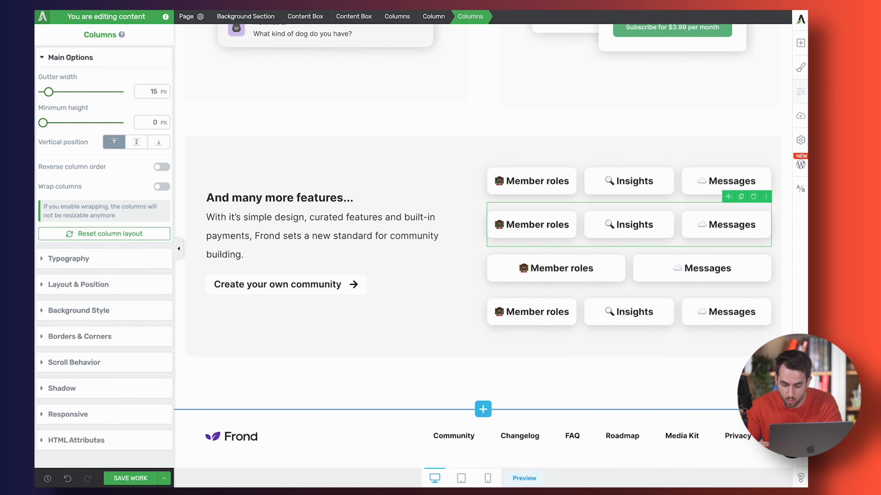
Step: In the mobile view, set the first Member roles card's top and bottom margins to 8 px
left_click(488, 478)
scroll(502, 238, "up", 5)
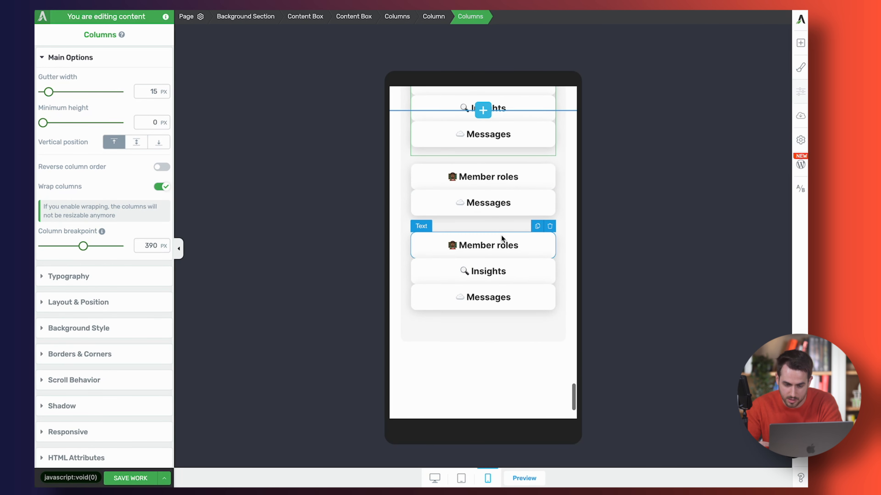
left_click(544, 188)
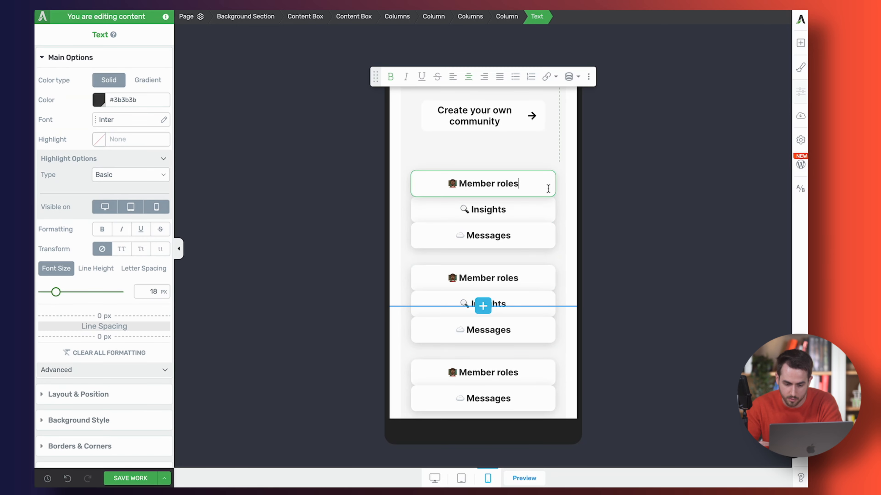
left_click(109, 401)
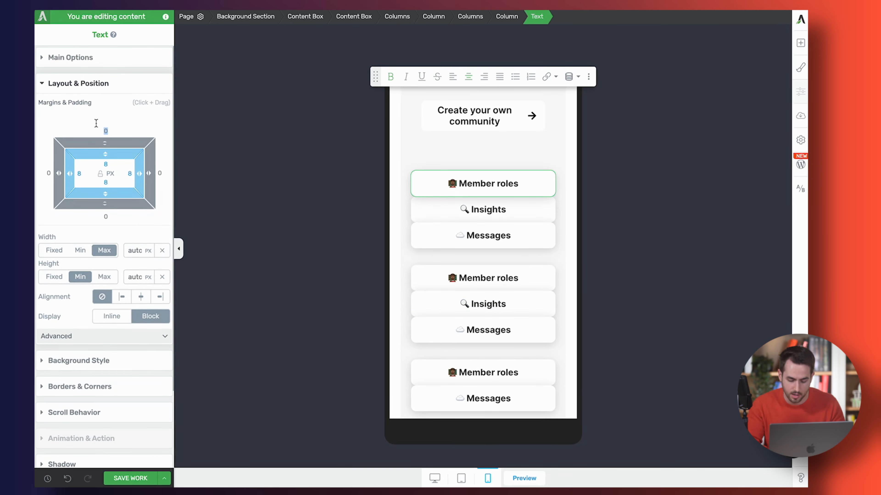
type("8")
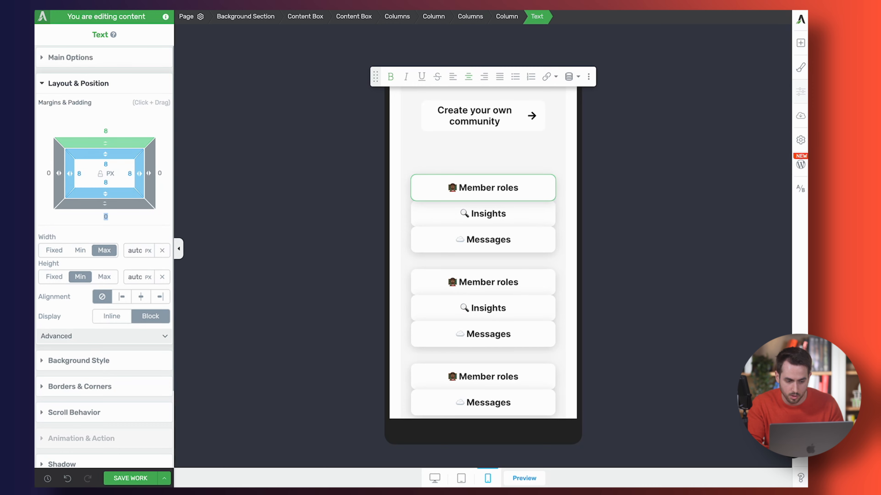
type("8")
Step: Give the first Insights card top and bottom margins of 8 px in the mobile view
left_click(422, 210)
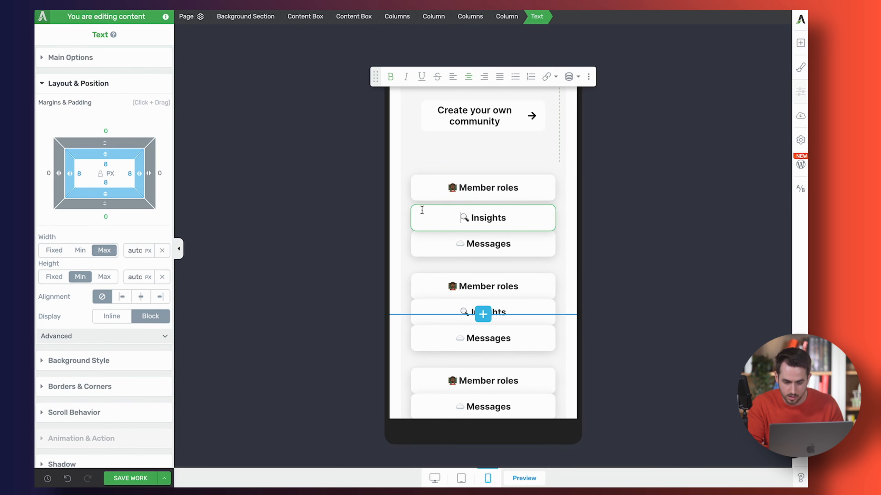
left_click(106, 130)
type("8")
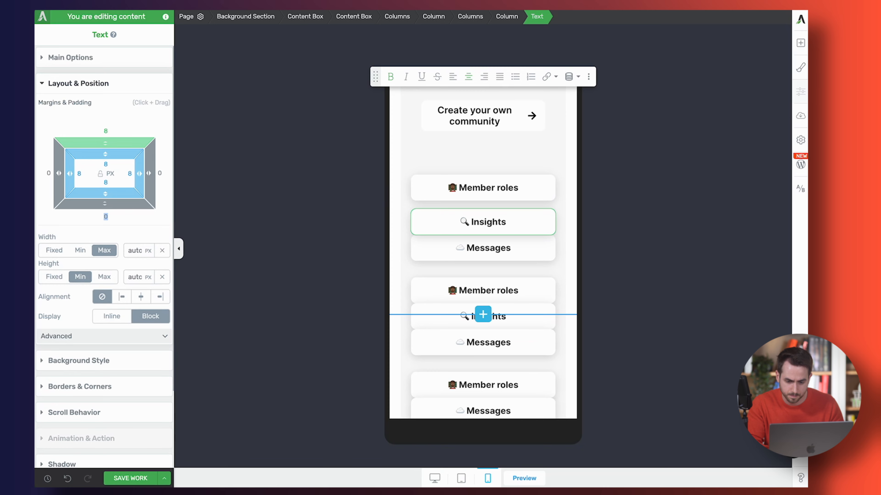
type("8")
Step: Give the first Messages card top and bottom margins of 8 px in the mobile view
left_click(421, 248)
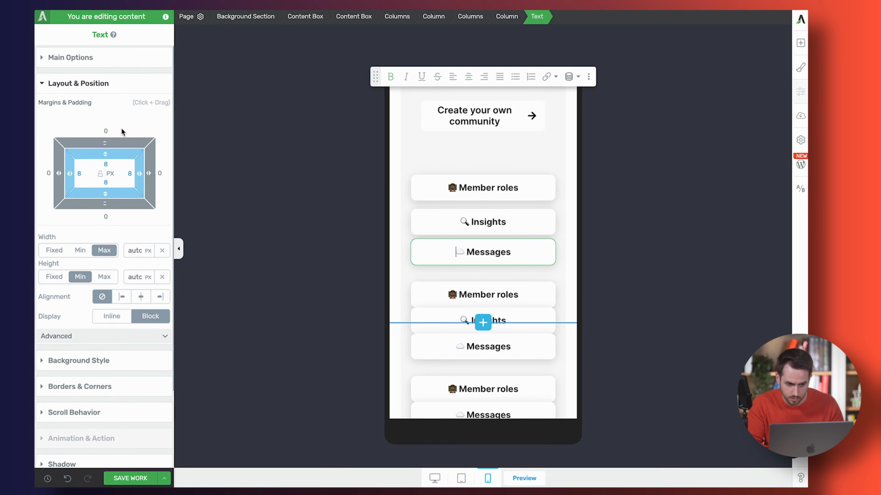
left_click(105, 130)
type("8")
left_click(105, 216)
type("8")
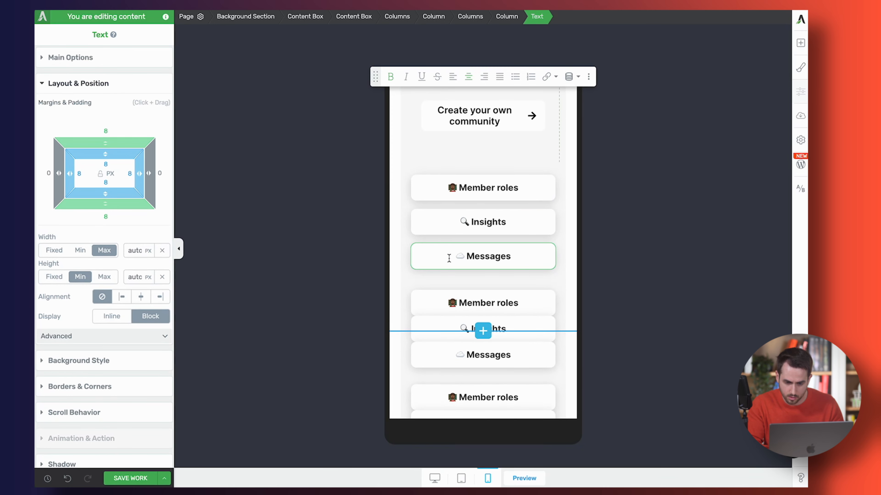
Step: Check the mobile card spacing, return to the desktop view and save the page
left_click(464, 289)
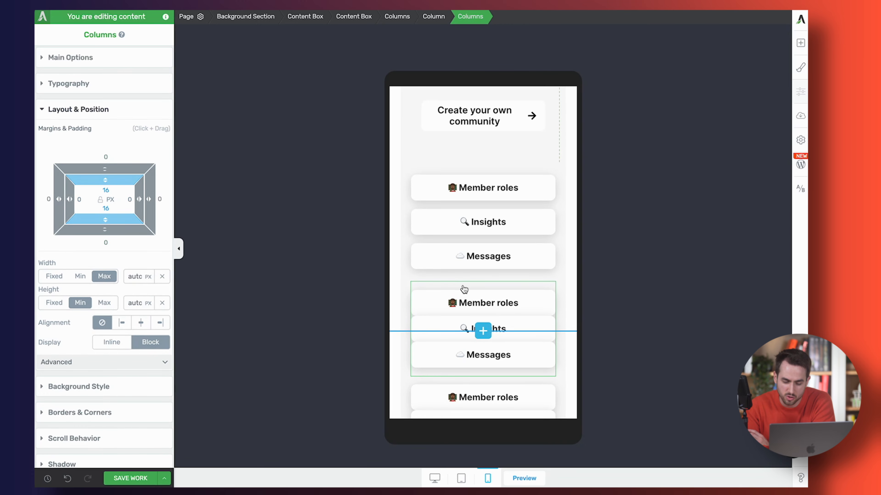
scroll(464, 289, "up", 5)
scroll(464, 289, "down", 8)
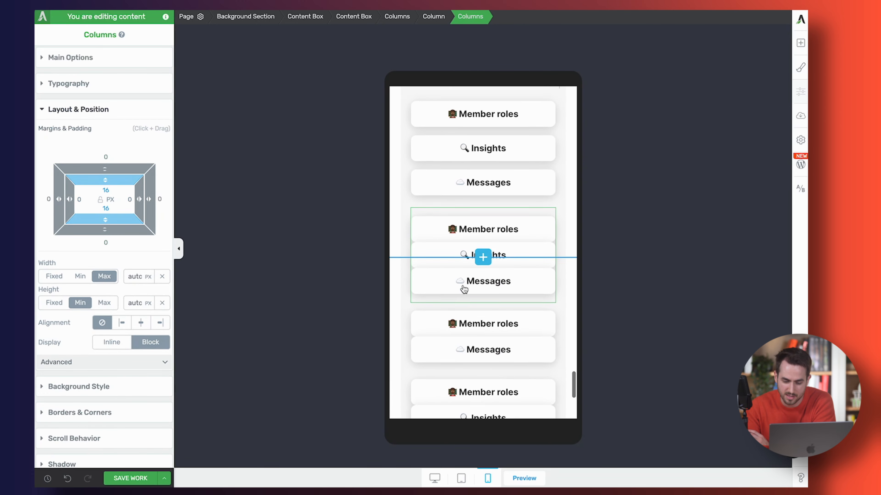
scroll(464, 289, "up", 1)
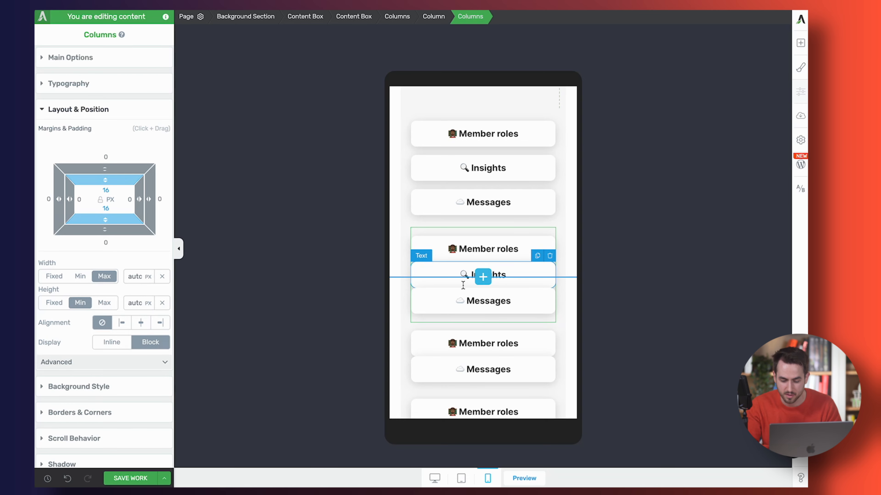
left_click(434, 480)
scroll(449, 357, "up", 10)
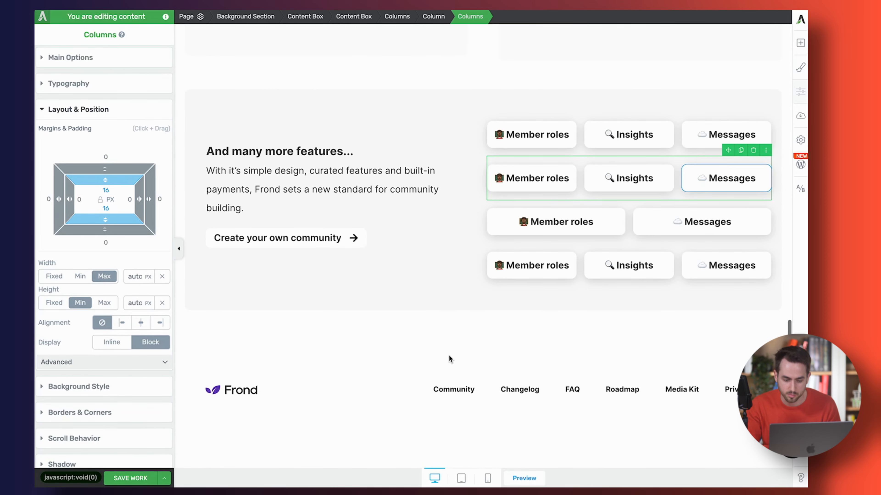
scroll(449, 357, "up", 1)
left_click(122, 479)
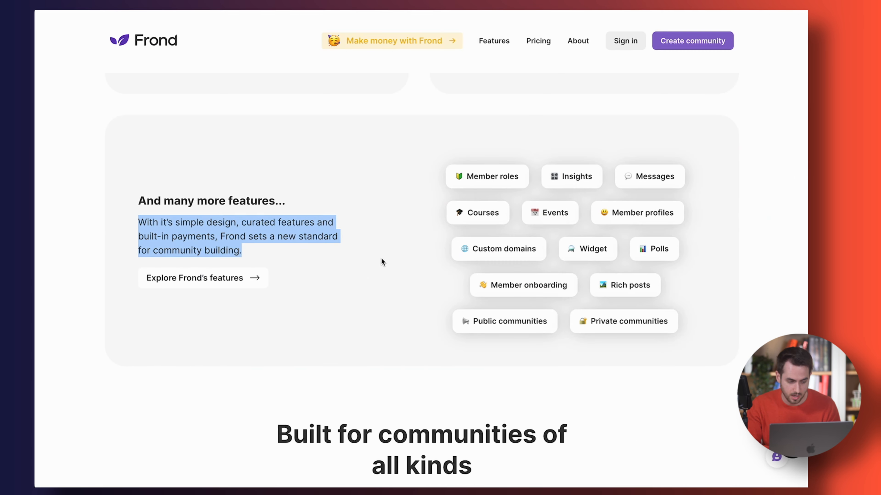
Step: Switch to the Frond reference site and examine the "Built for communities of all kinds" section
scroll(381, 257, "down", 5)
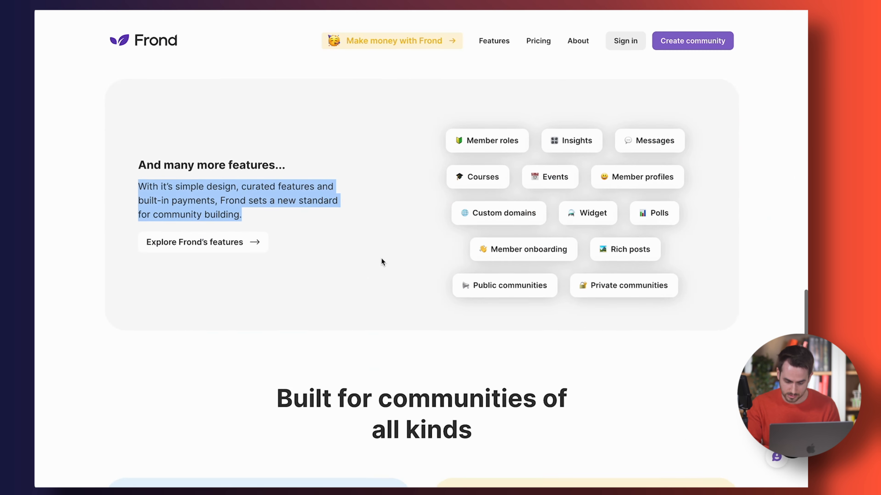
scroll(382, 259, "down", 4)
scroll(381, 261, "down", 4)
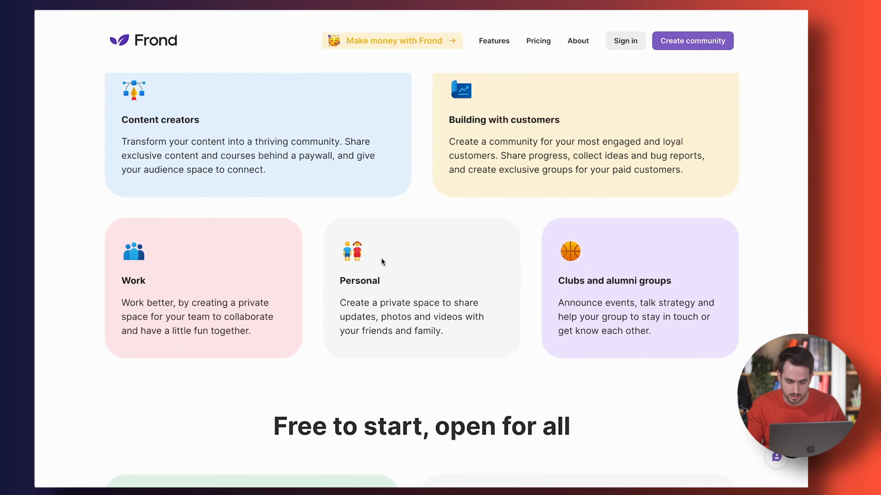
Step: Examine the two-card and three-card rows under "Built for communities of all kinds" on the Frond reference site
scroll(379, 256, "up", 1)
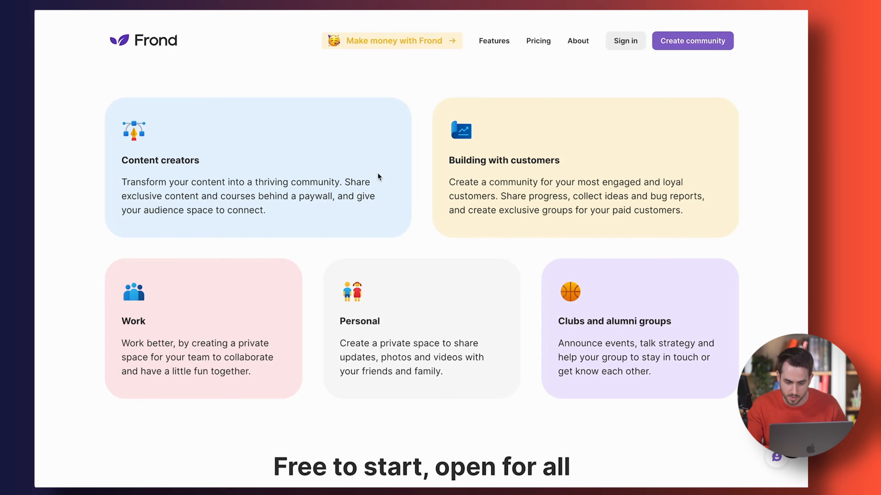
scroll(205, 301, "down", 3)
scroll(205, 301, "up", 6)
scroll(205, 301, "down", 2)
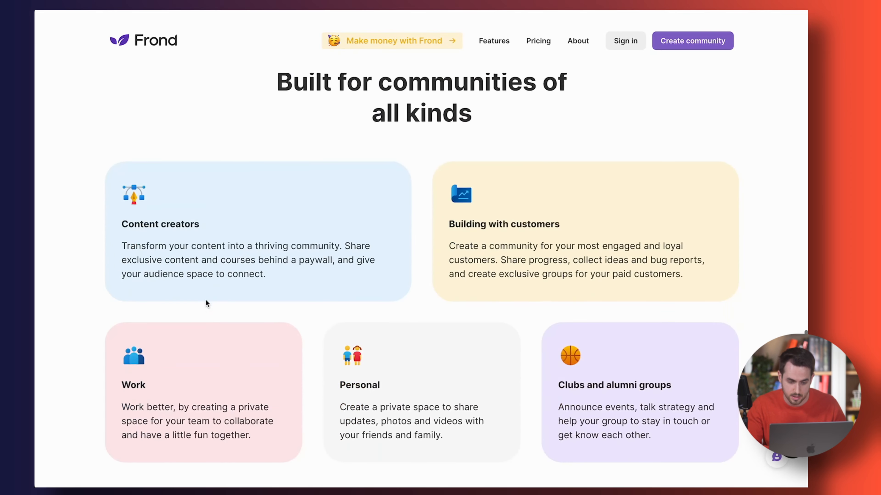
scroll(206, 302, "up", 2)
scroll(206, 302, "down", 2)
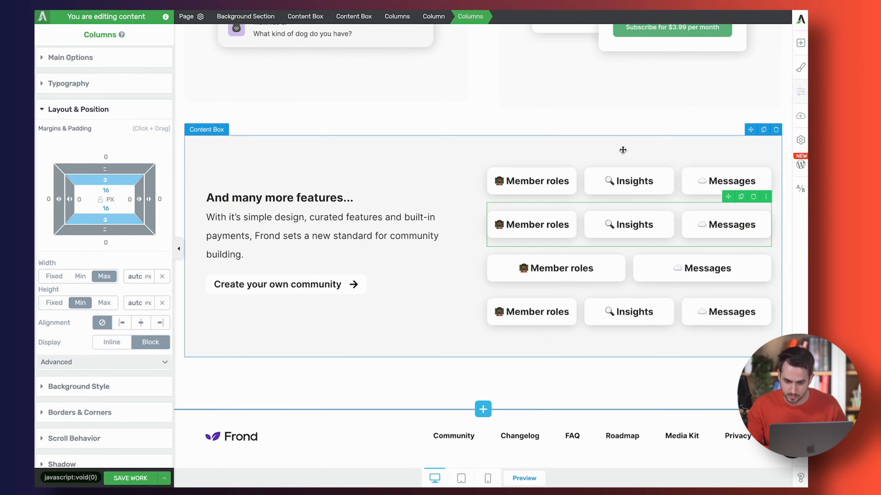
Step: Return to the page editor and add a background section between the "And many more features..." block and the footer
scroll(623, 149, "up", 20)
scroll(623, 149, "down", 20)
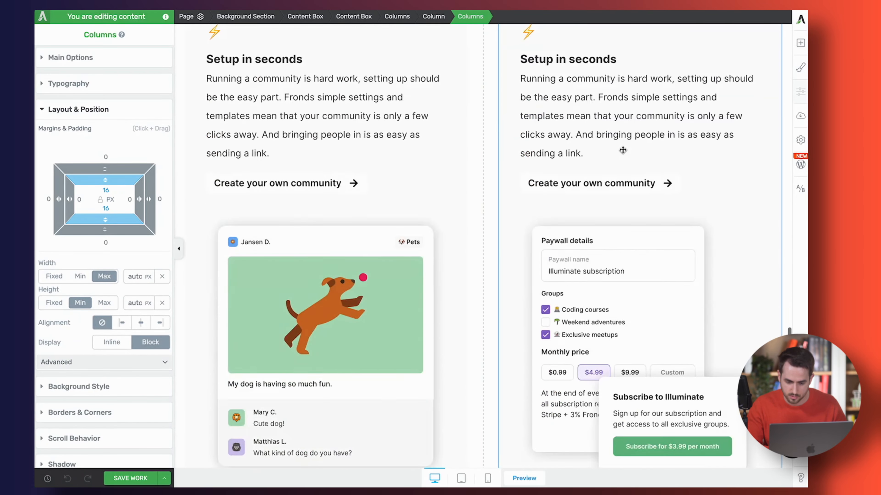
left_click(800, 43)
left_click(709, 210)
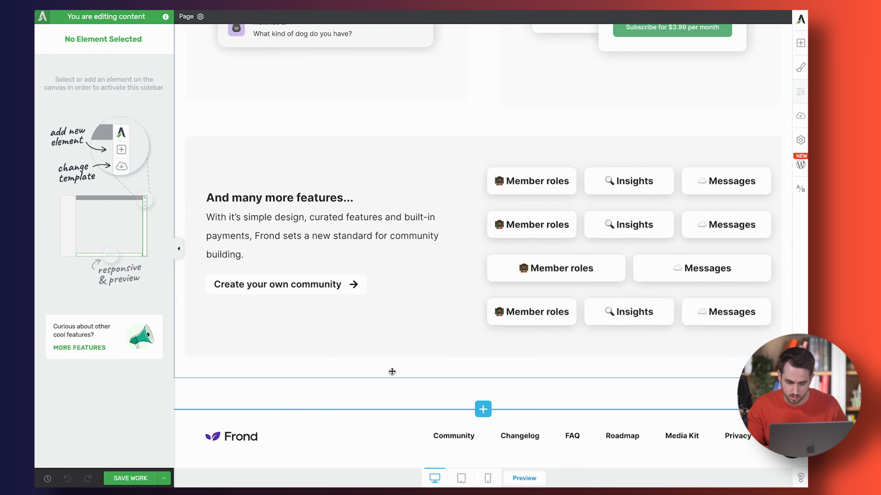
scroll(391, 371, "up", 15)
scroll(391, 371, "up", 15)
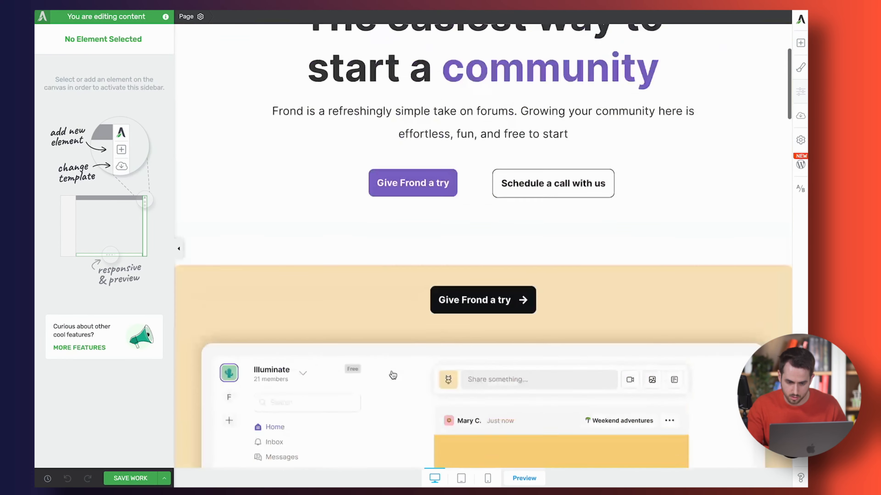
scroll(391, 371, "down", 20)
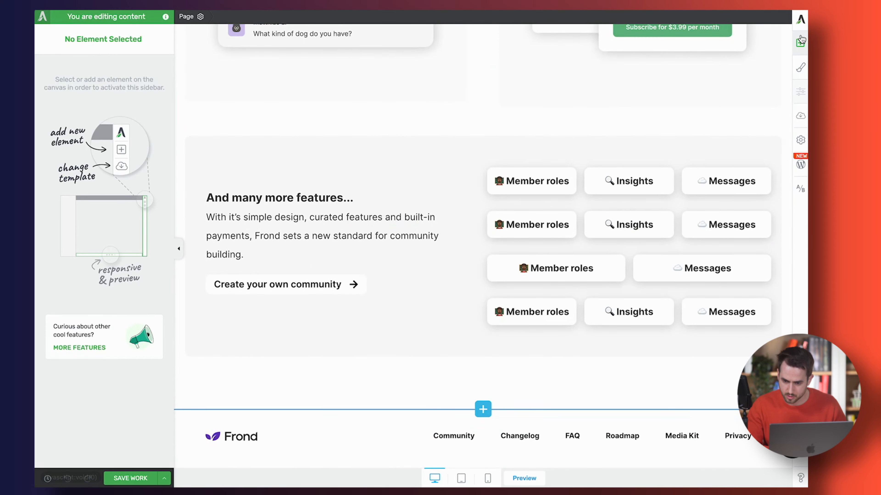
left_click(800, 42)
left_click_drag(706, 203, 489, 387)
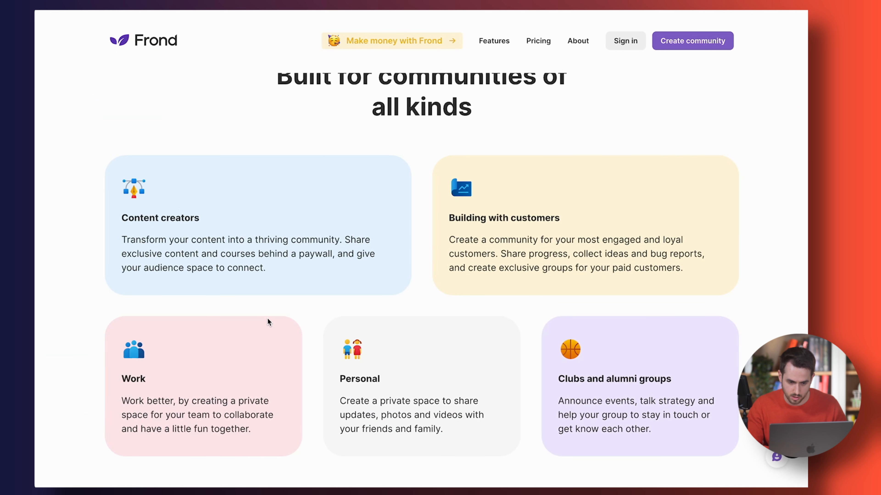
Step: Set the new background section's top and bottom padding to 60 px
scroll(269, 322, "up", 6)
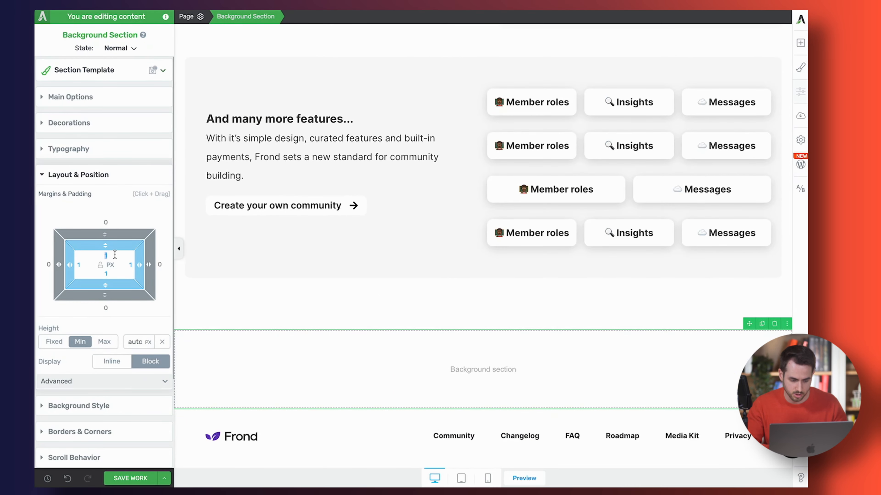
type("60")
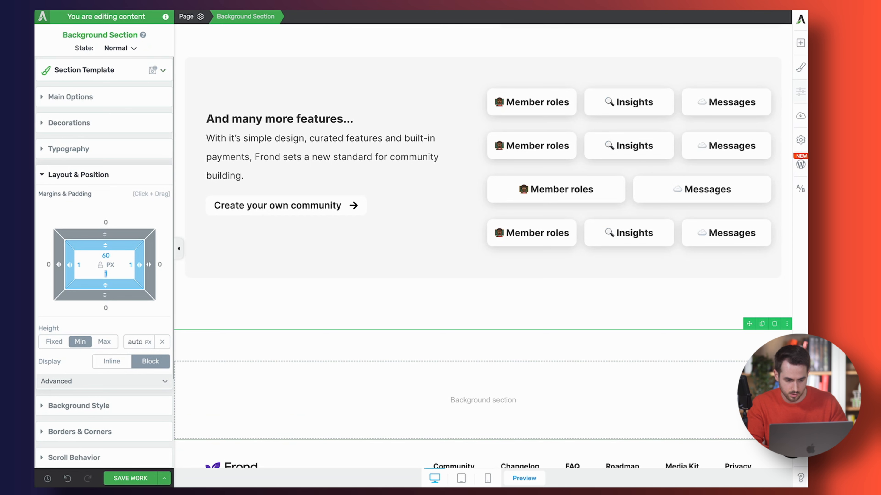
type("60")
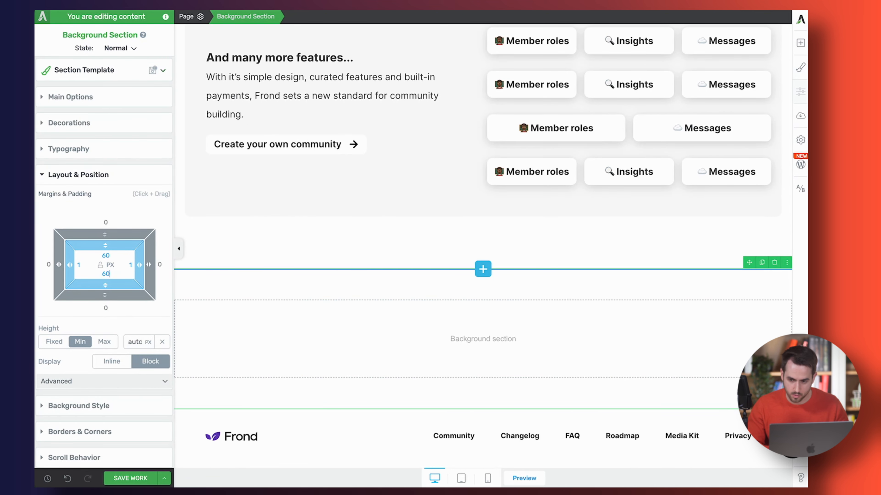
Step: Add a content box to the new background section and move a duplicate of the "Scale fun not noise" heading into it
left_click(801, 50)
left_click_drag(764, 199, 511, 357)
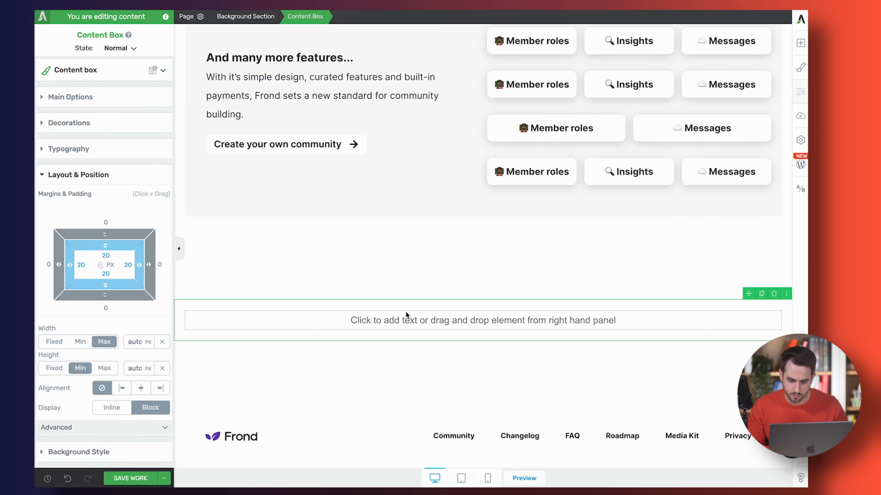
scroll(450, 328, "up", 10)
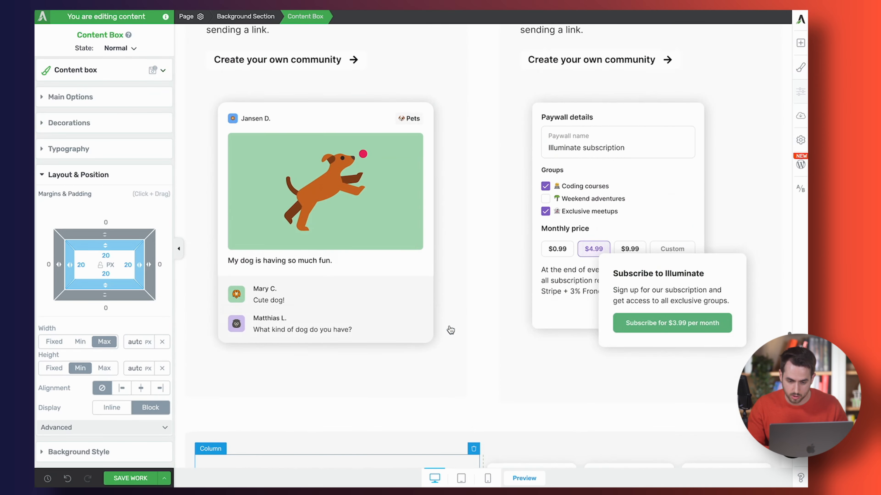
scroll(451, 331, "up", 10)
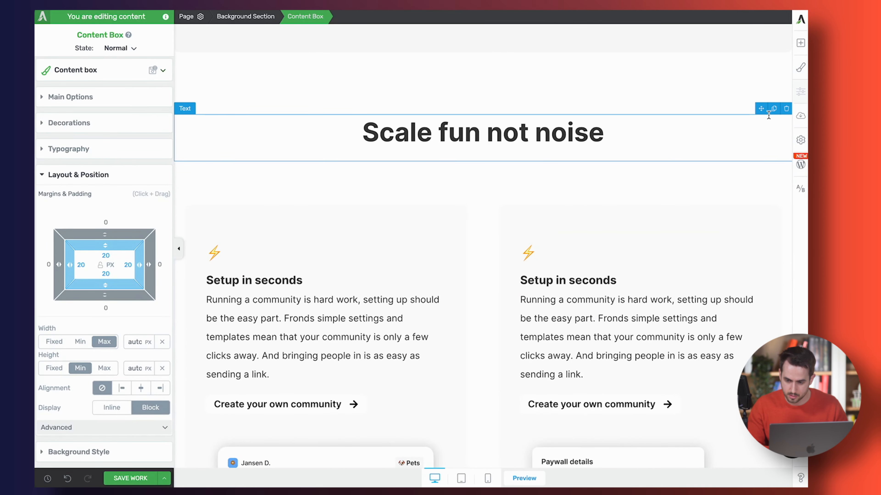
left_click(773, 109)
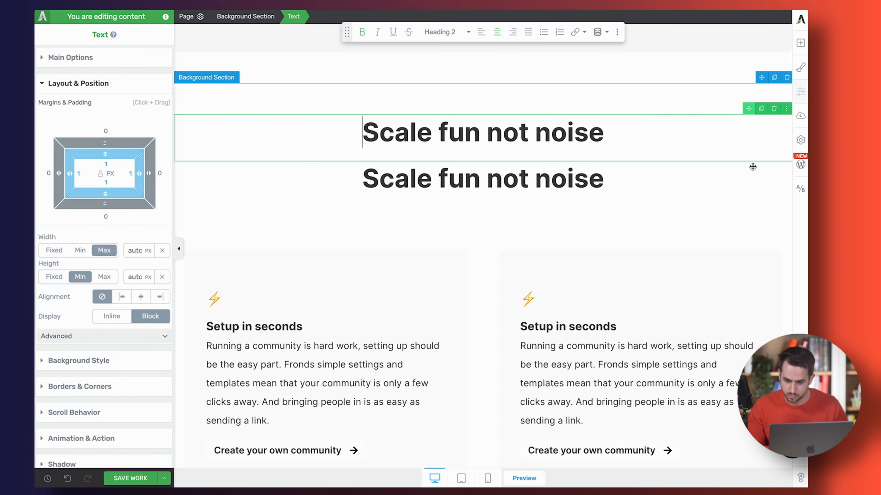
left_click_drag(748, 108, 546, 361)
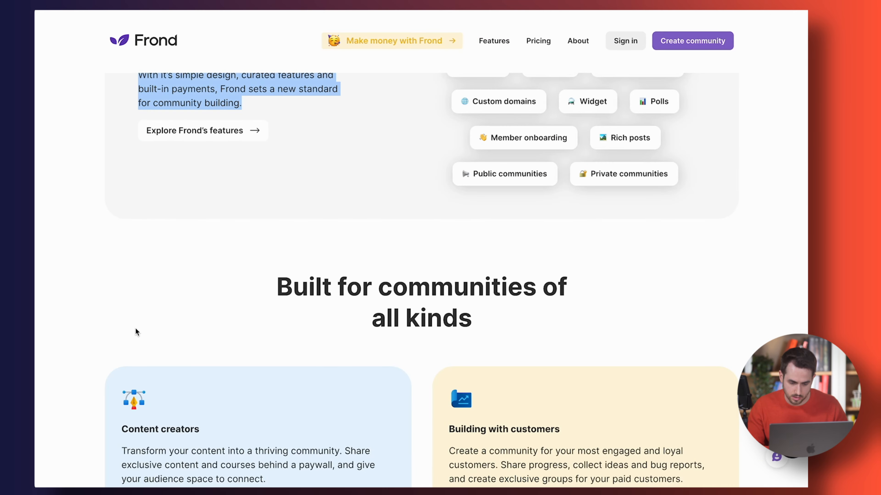
Step: Insert two equal columns below the duplicated heading and set their gutter width to 60 px
scroll(136, 332, "down", 5)
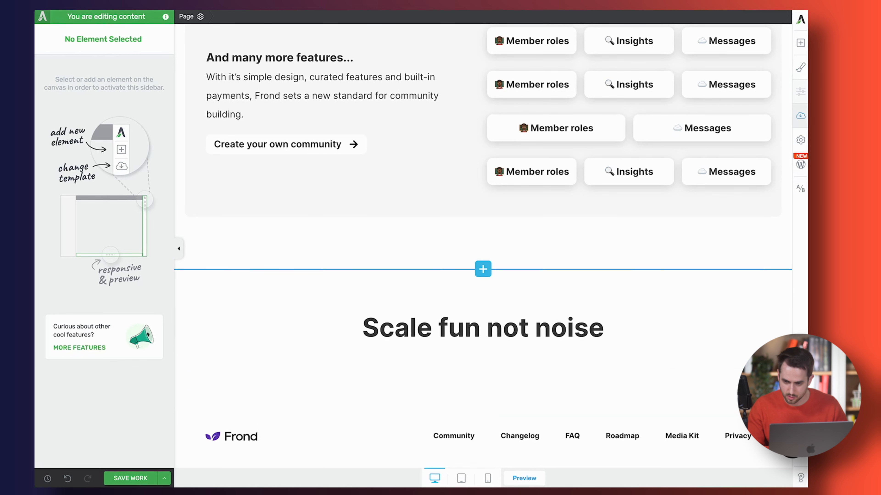
left_click(800, 44)
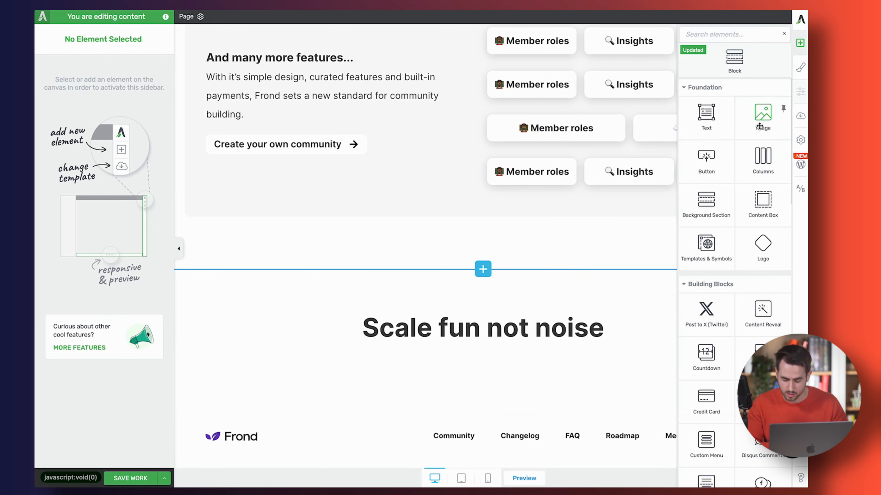
type("col")
left_click_drag(696, 103, 478, 335)
left_click(472, 378)
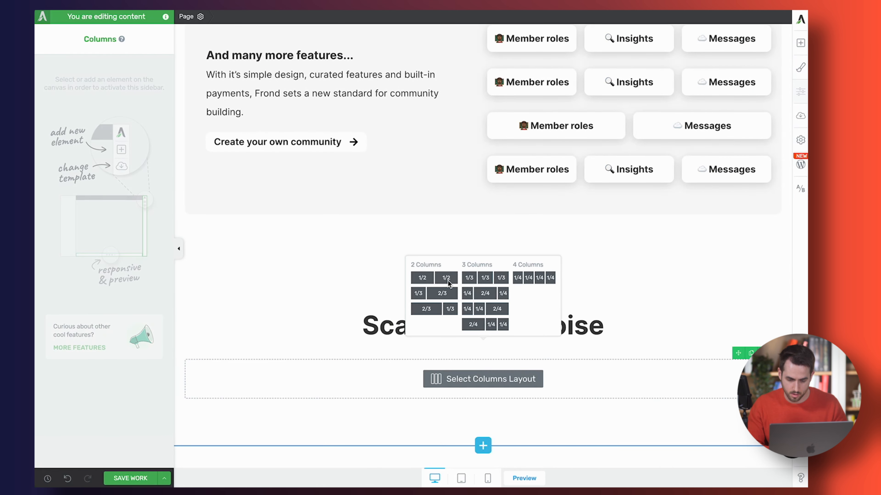
left_click(448, 278)
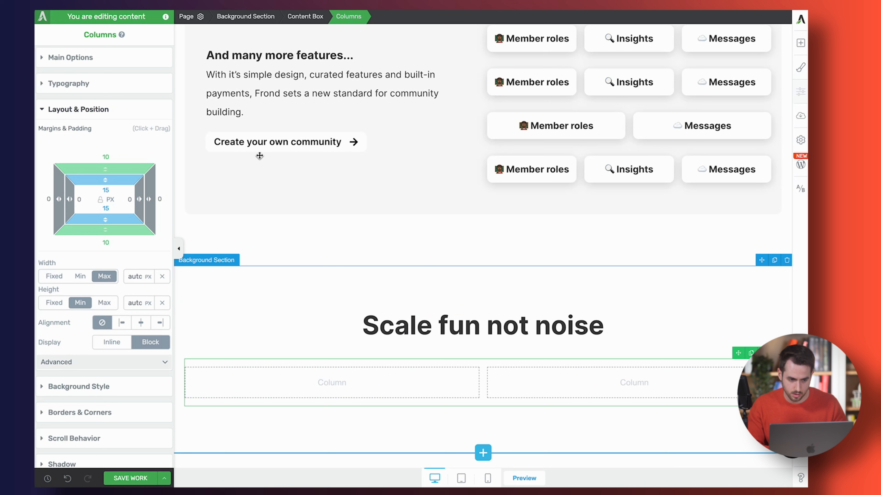
left_click(119, 62)
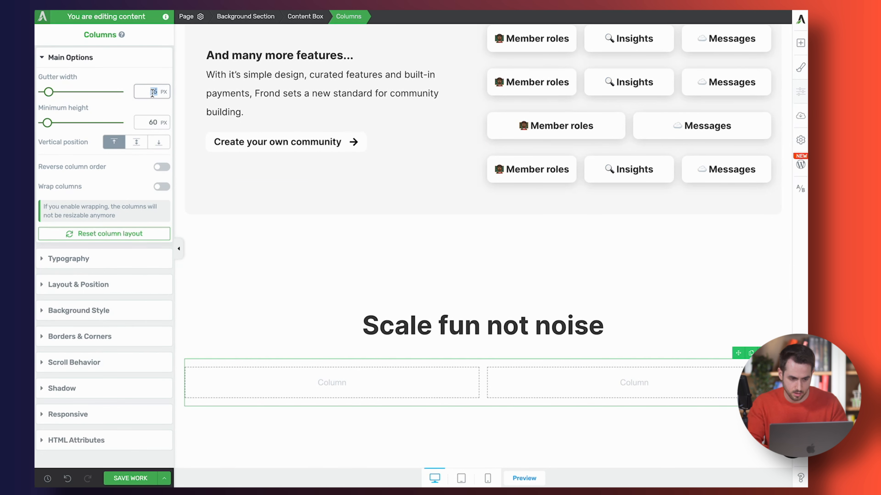
type("60")
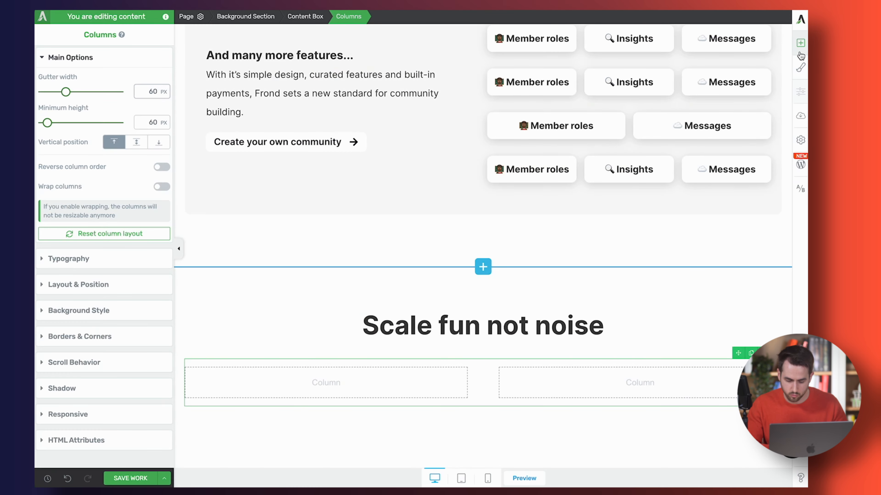
Step: Add a content box to the first column and sample the "Content creators" card's light blue from the reference site
left_click(800, 43)
left_click_drag(762, 203, 368, 385)
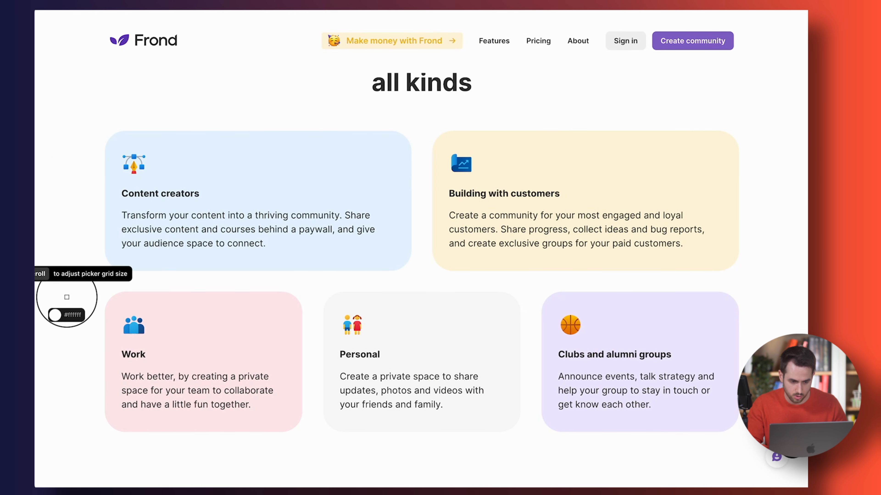
left_click(225, 178)
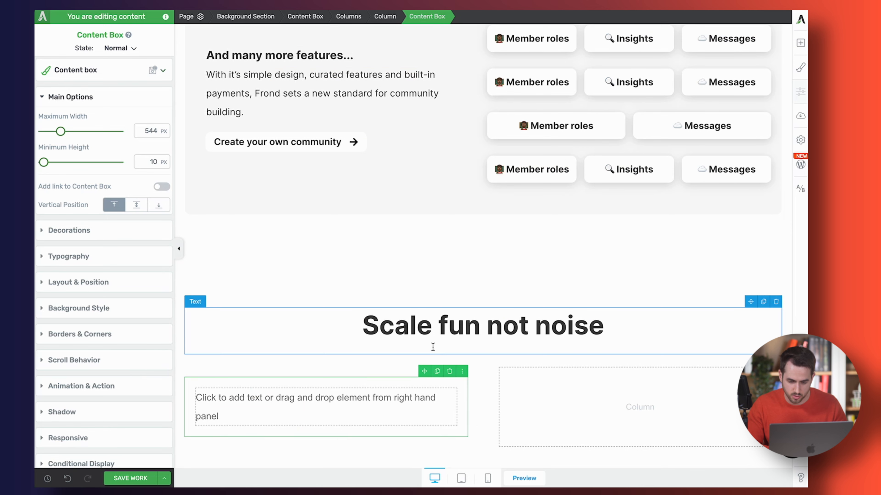
Step: Replace the empty content box in the first column with a duplicate of the "And many more features..." text box
left_click(449, 371)
scroll(403, 197, "up", 3)
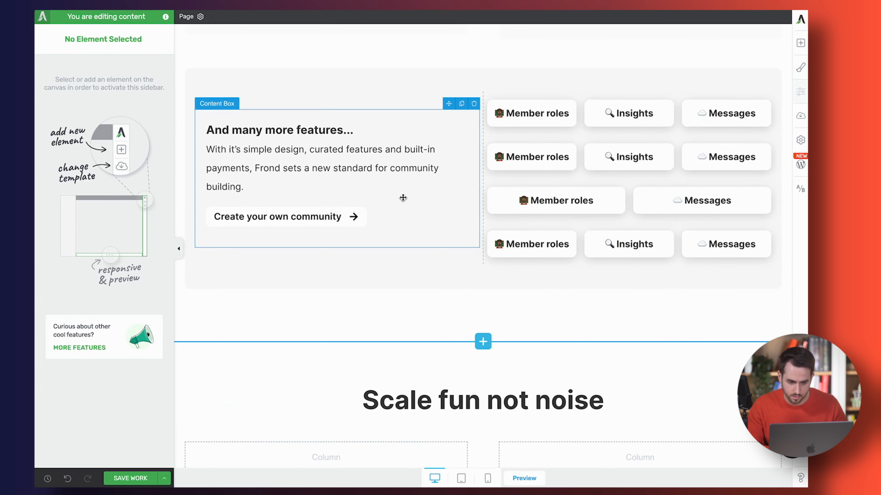
left_click(403, 198)
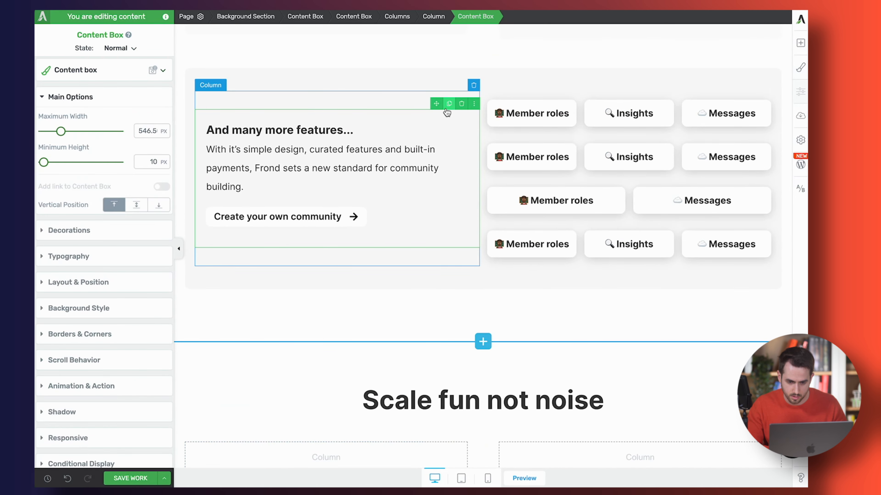
left_click(449, 104)
left_click_drag(436, 101, 344, 392)
Step: Add a text element above the "And many more features..." heading in the first column's copied content box
left_click(803, 46)
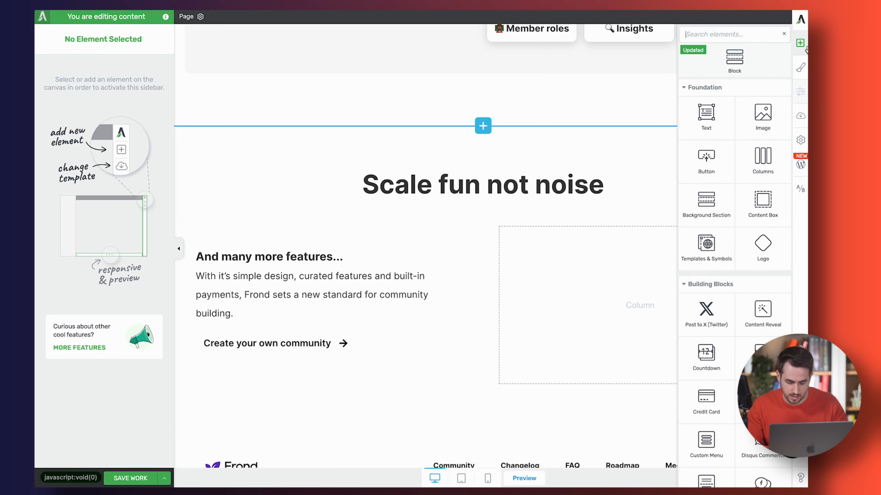
type("te")
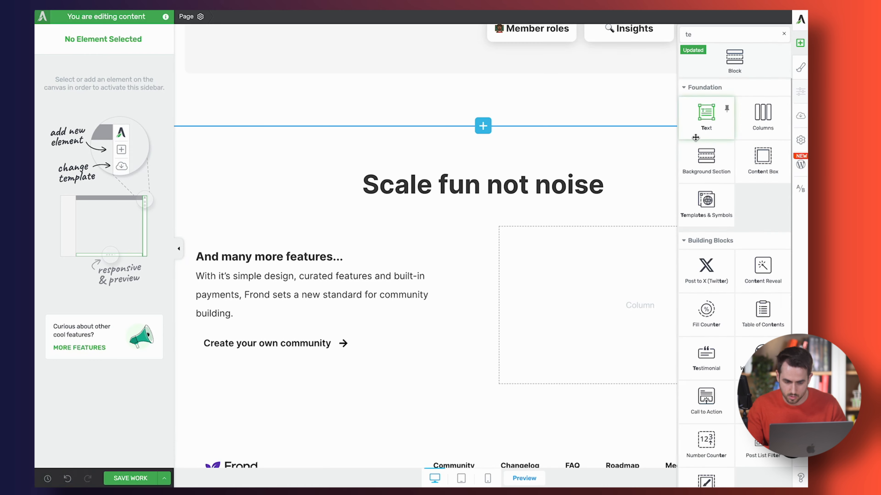
left_click_drag(695, 137, 340, 264)
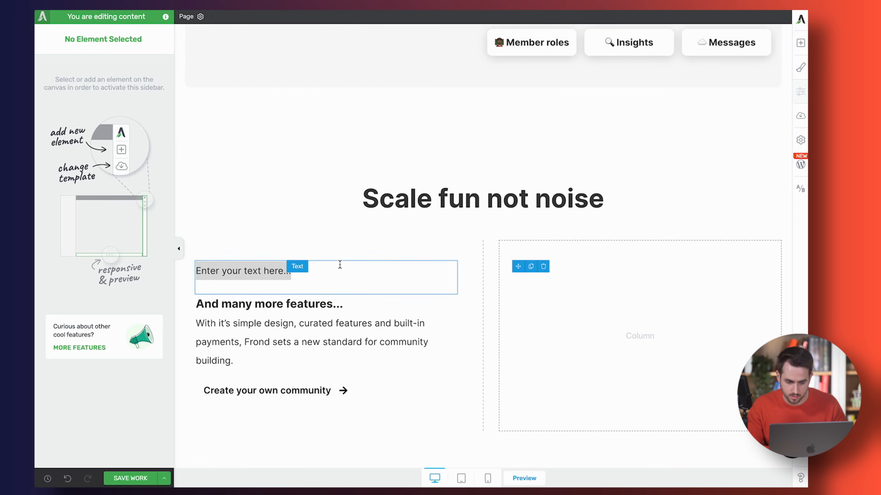
Step: Replace the placeholder text above the "And many more features..." heading with a pencil emoji
scroll(340, 264, "up", 10)
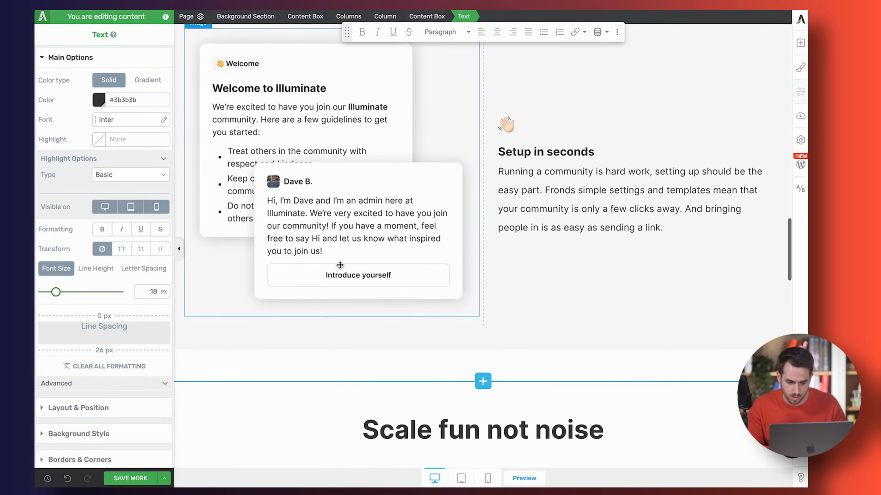
scroll(340, 264, "down", 10)
left_click(225, 207)
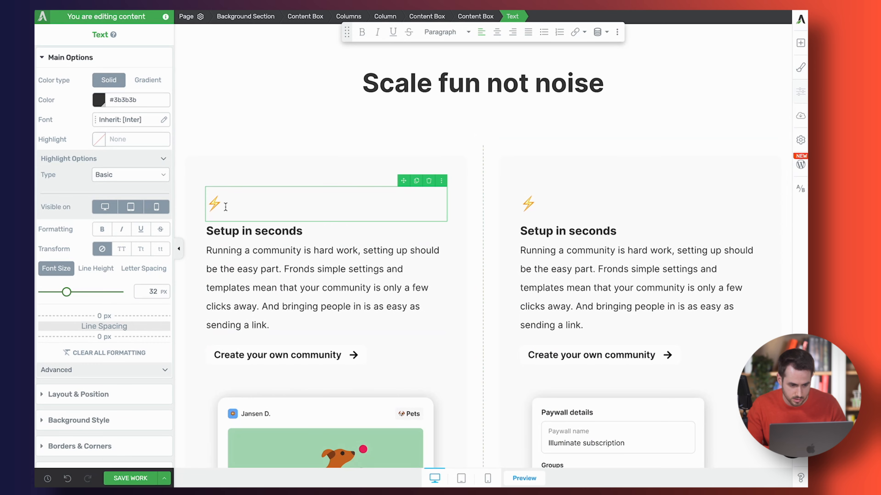
scroll(225, 206, "down", 10)
left_click(257, 194)
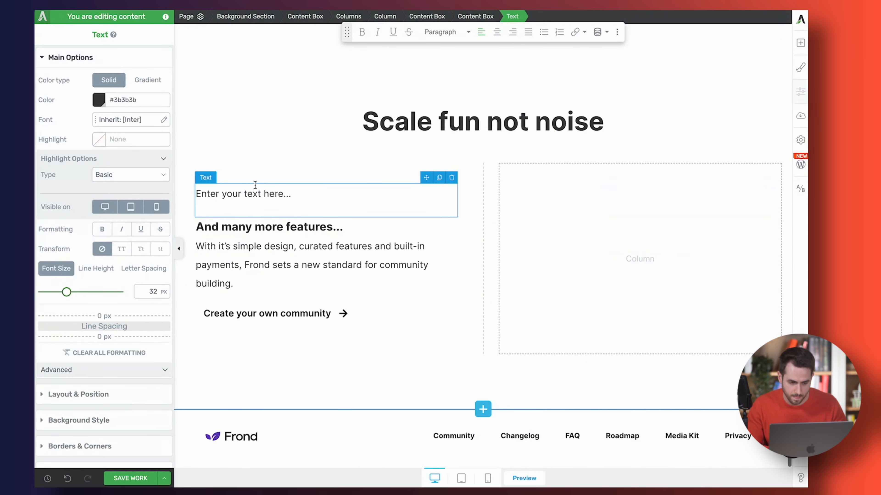
key("super+a")
key("ctrl+super+space")
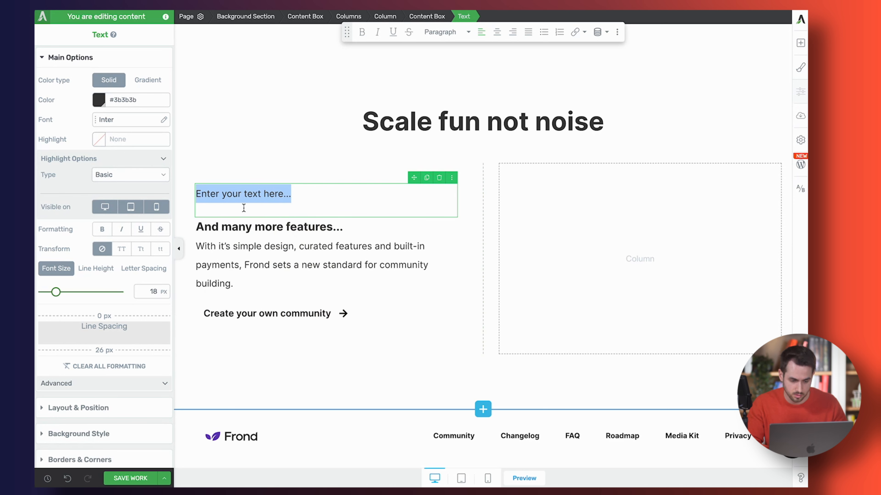
left_click(244, 208)
key("super+a")
key("ctrl+super+space")
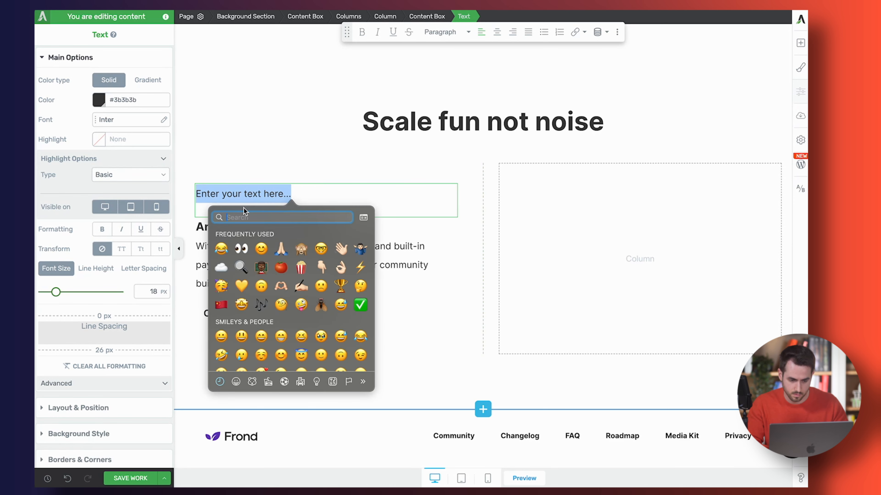
type("penc")
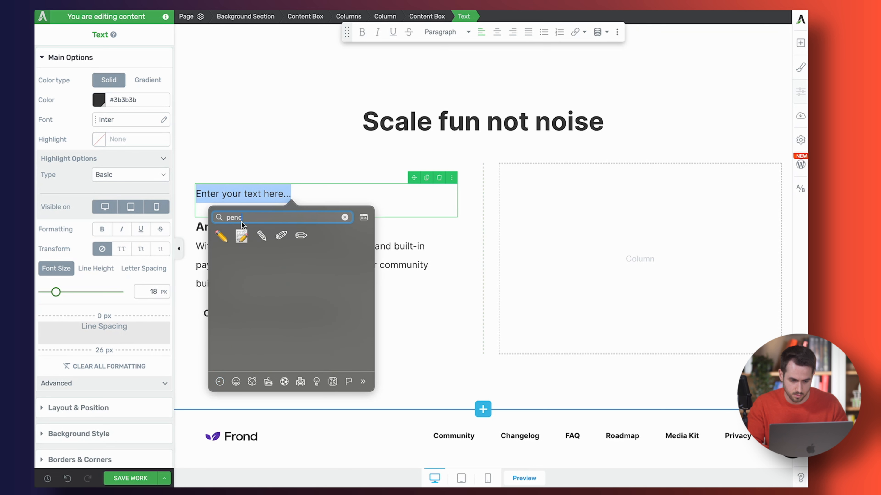
left_click(221, 236)
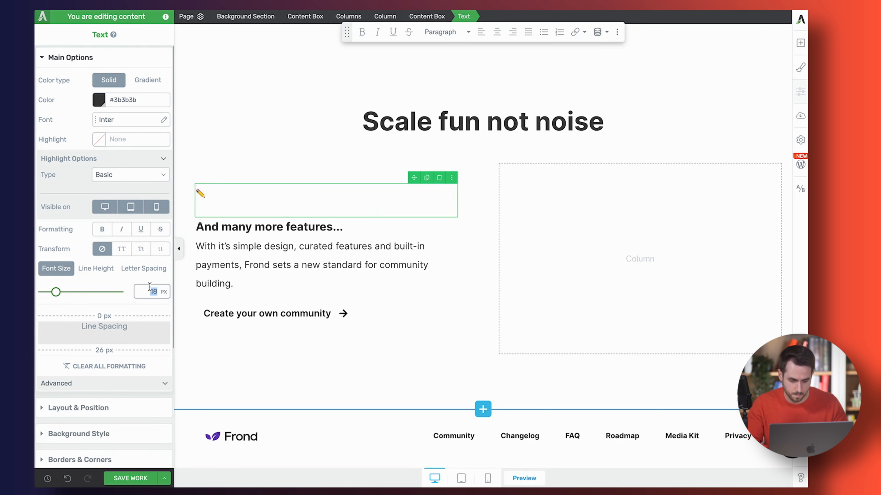
Step: Set the pencil emoji text's font size to 32 px and its bottom line spacing to 0 px
type("32")
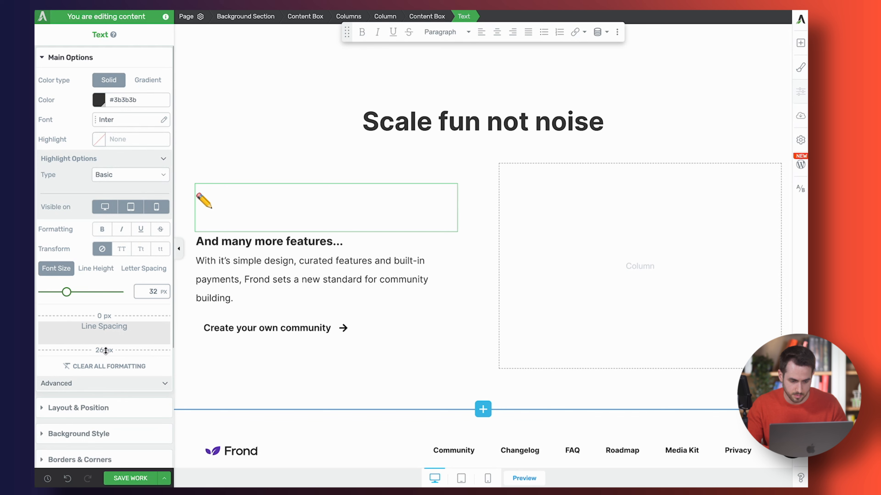
left_click_drag(105, 350, 131, 253)
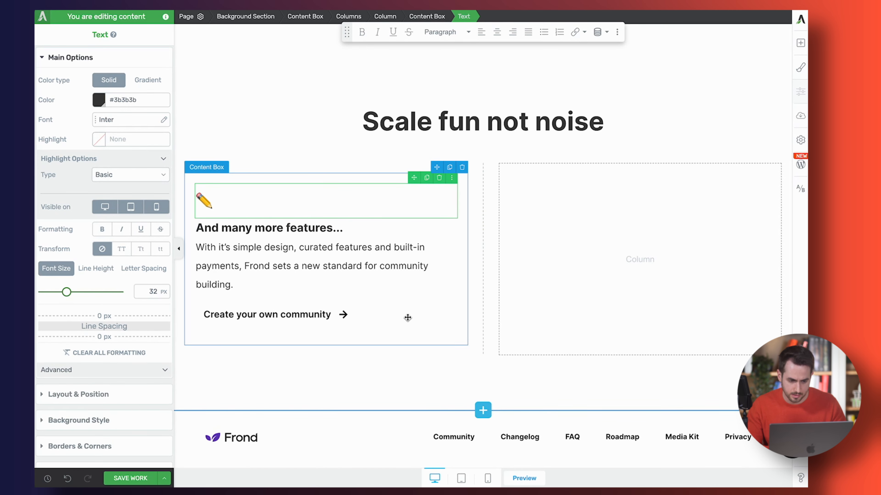
Step: Round all corners of the content box holding the pencil emoji
left_click(407, 318)
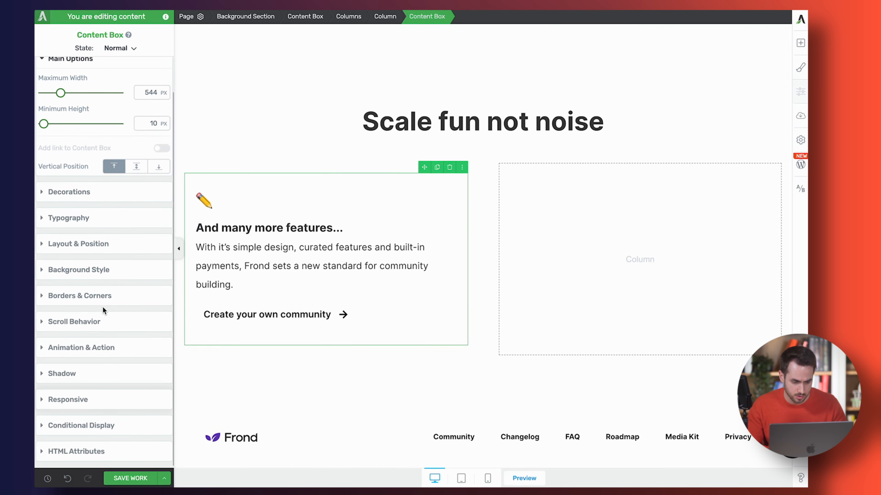
left_click(95, 300)
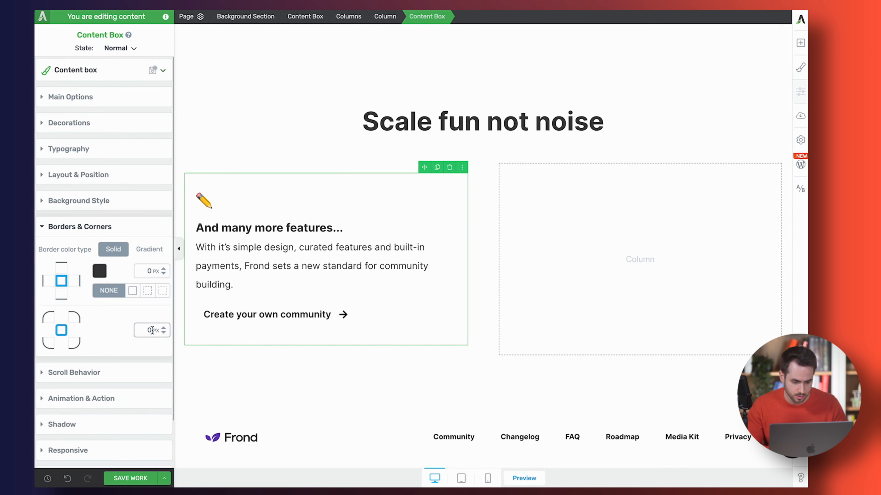
type("1")
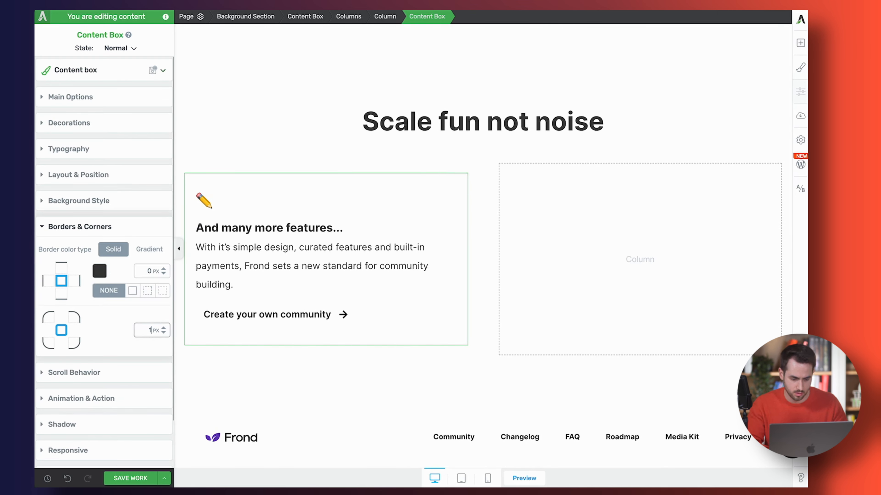
Step: Give the content box a solid #e9f4fe background layer at 50 opacity
left_click(104, 200)
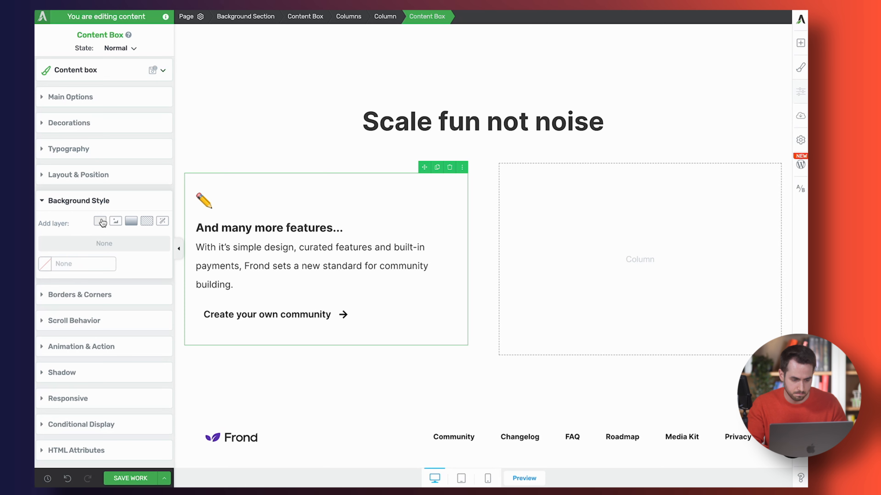
left_click(101, 219)
key("ctrl+v")
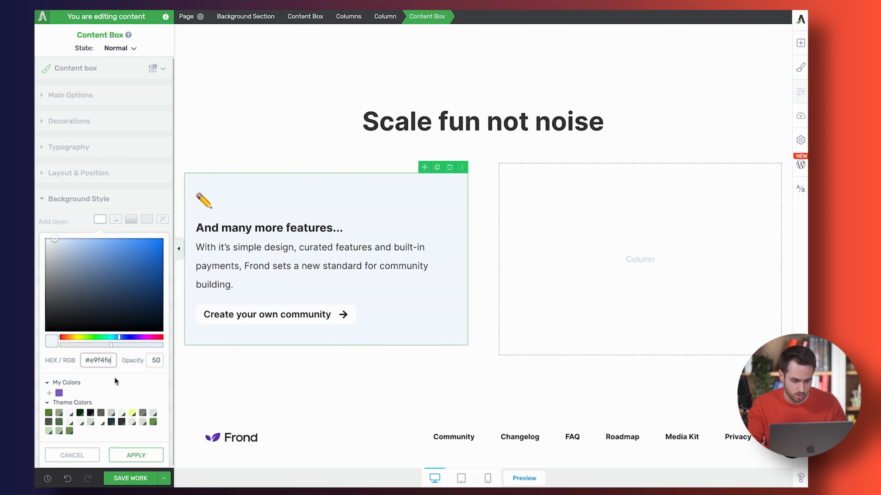
left_click(136, 456)
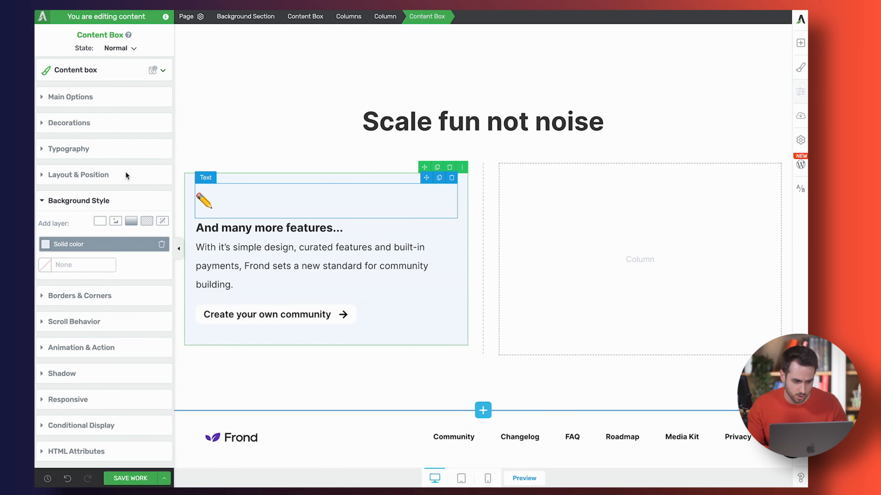
Step: Set the content box's left and right padding to 32 px
left_click(98, 174)
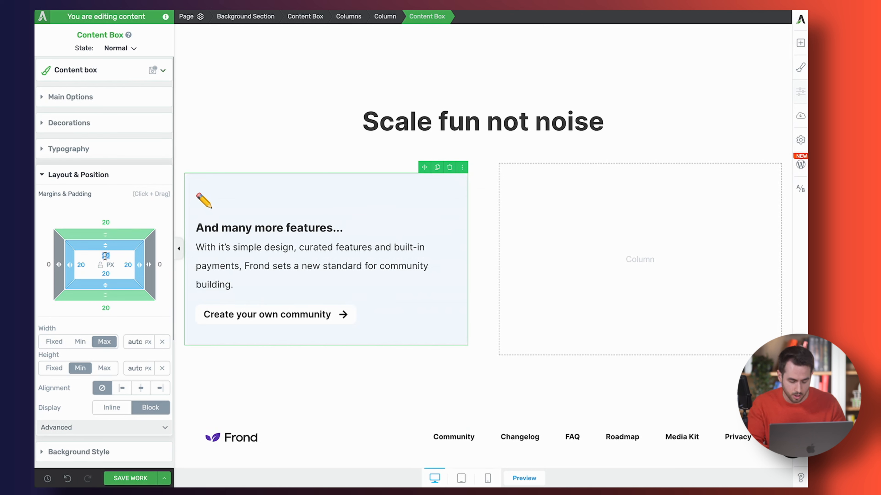
key("Tab")
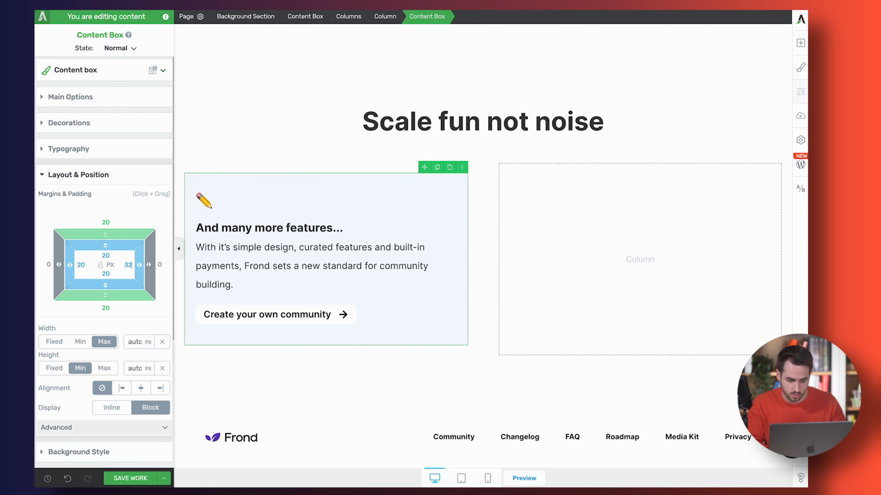
key("Tab")
type("32")
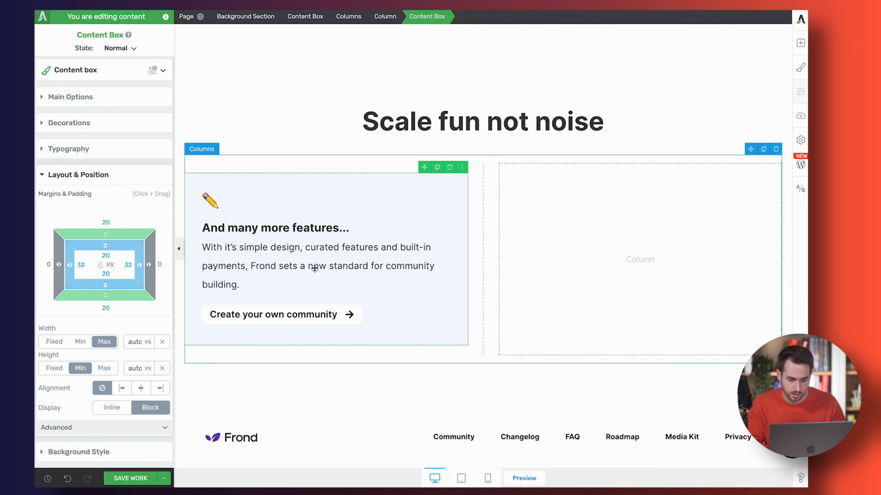
Step: Duplicate the blue content box and place the copy in the empty second column
left_click(180, 246)
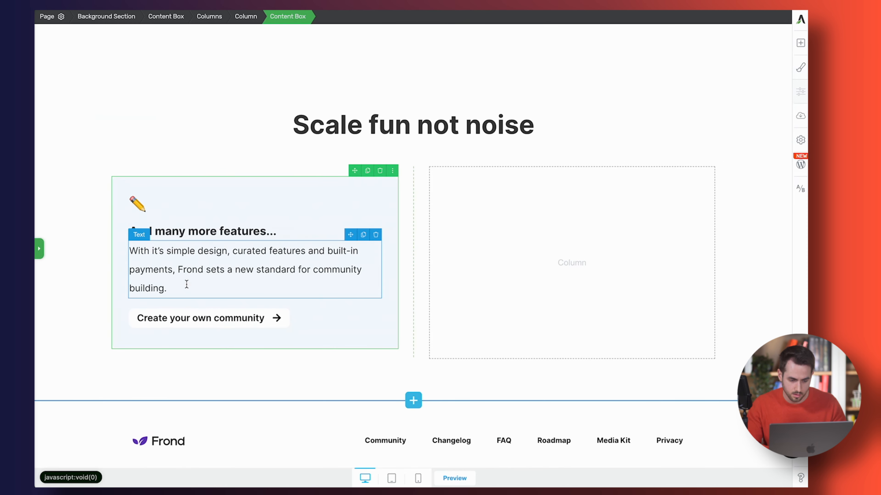
left_click(224, 380)
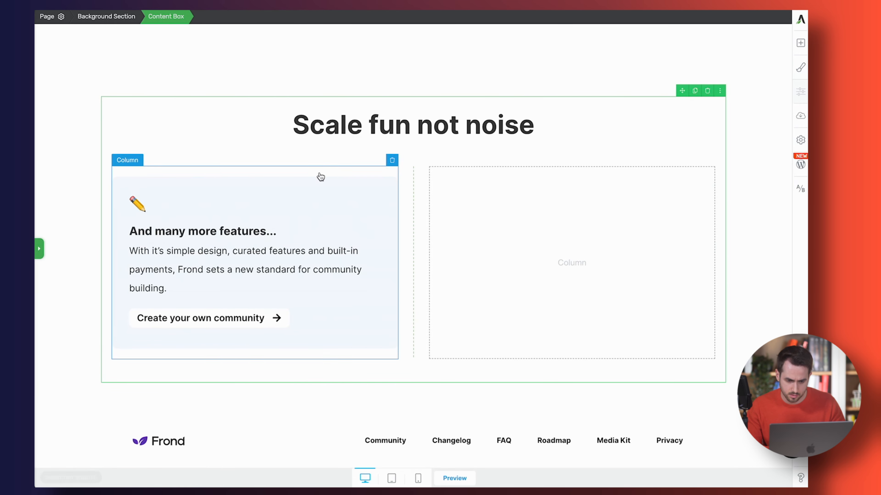
left_click(380, 170)
left_click_drag(361, 173, 492, 270)
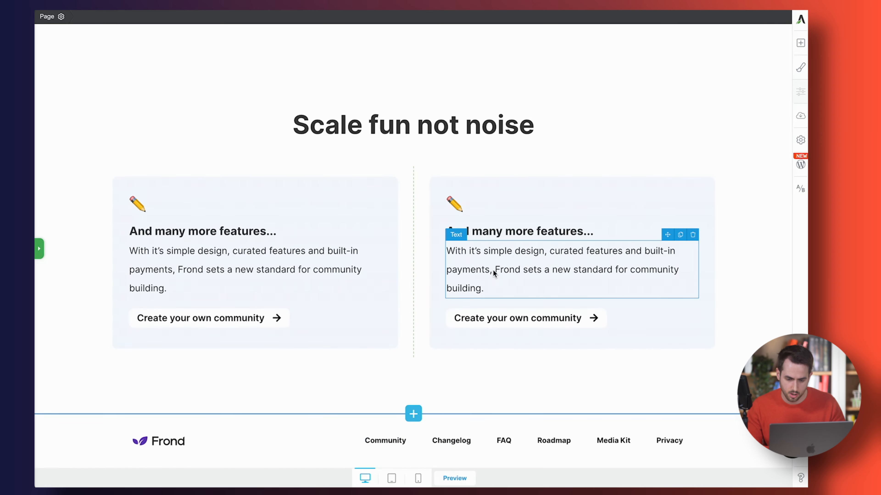
left_click(39, 248)
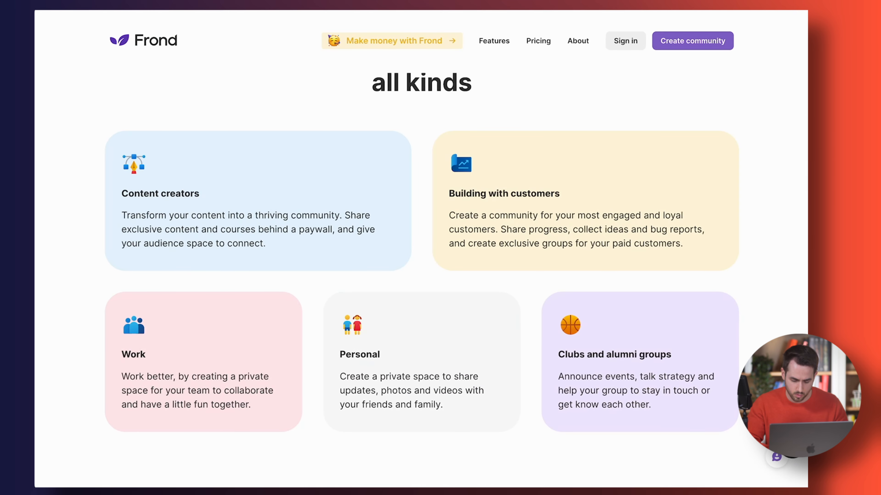
Step: Sample the "Building with customers" card's light yellow from the reference site and apply it as the second content box's background colour
left_click(559, 166)
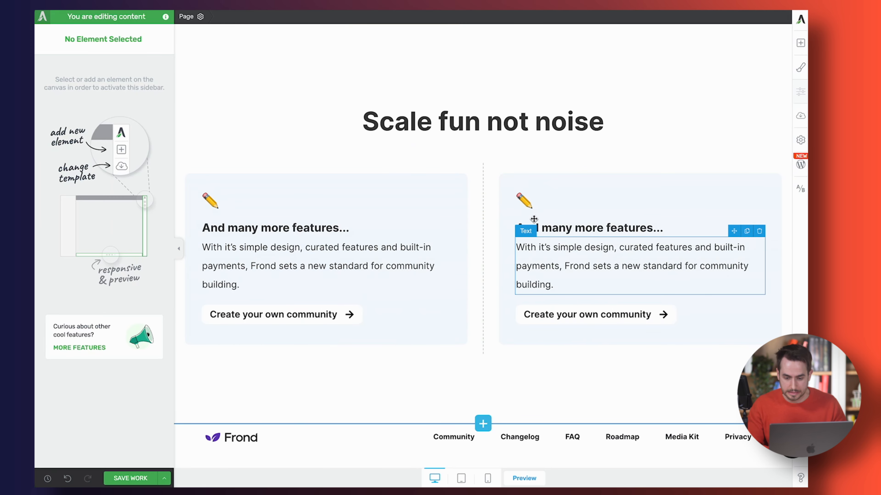
left_click(525, 201)
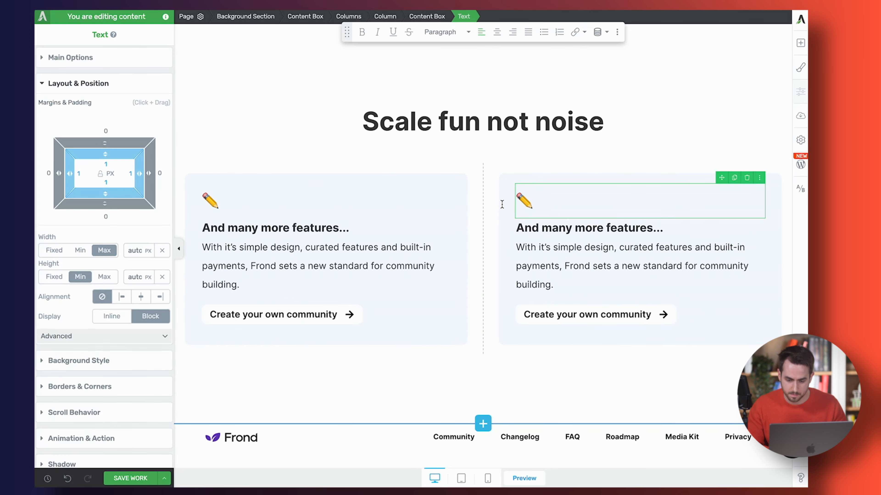
left_click(502, 205)
scroll(88, 153, "down", 5)
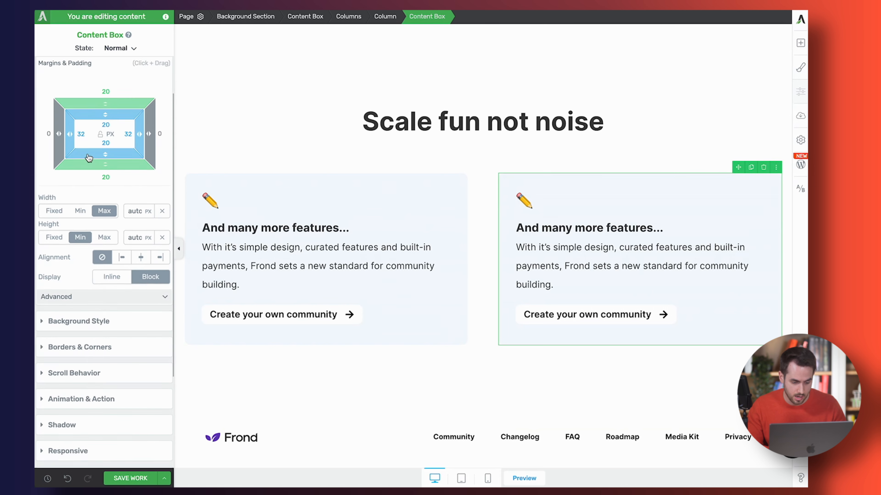
left_click(103, 274)
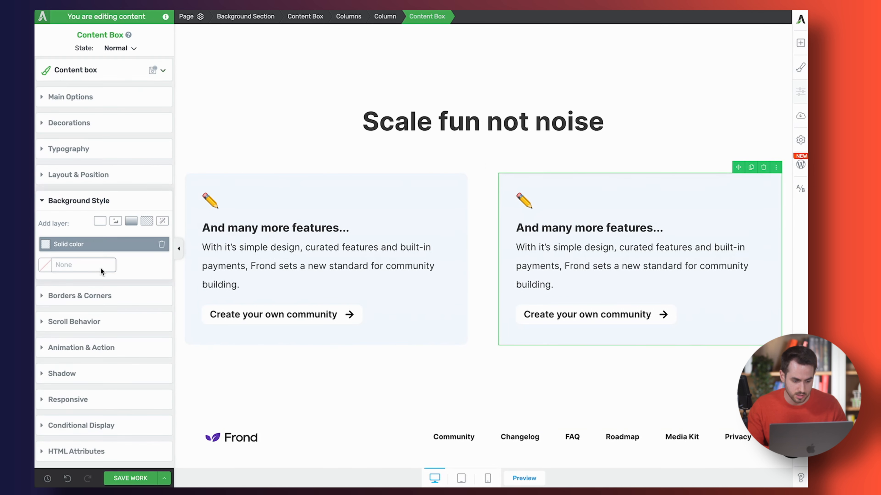
left_click(88, 243)
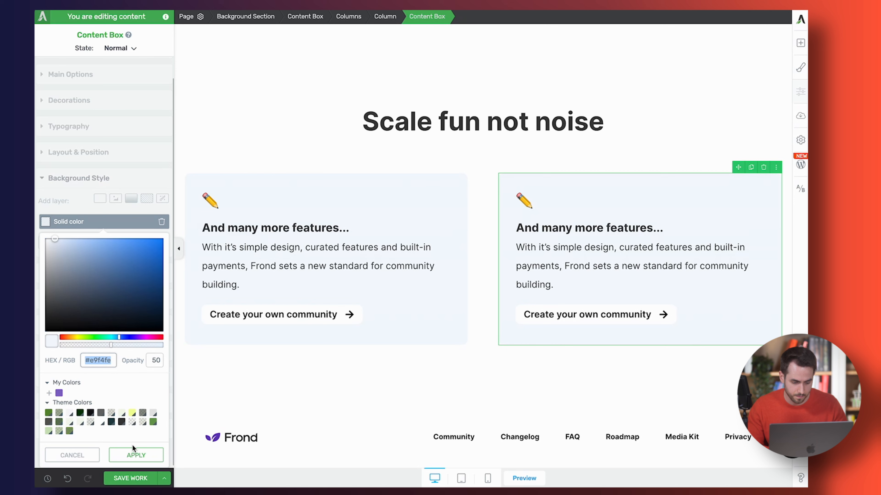
key("ctrl+v")
left_click(133, 454)
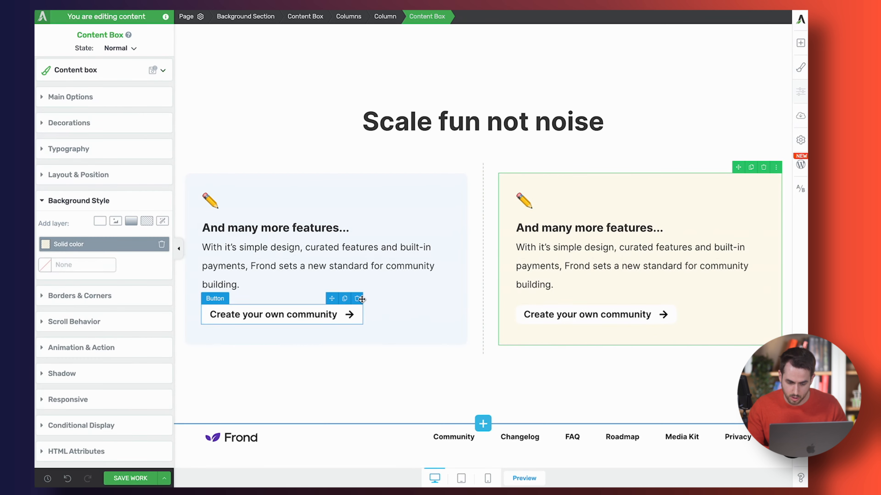
Step: Delete the "Create your own community" button from both the blue and the yellow content boxes
left_click(358, 300)
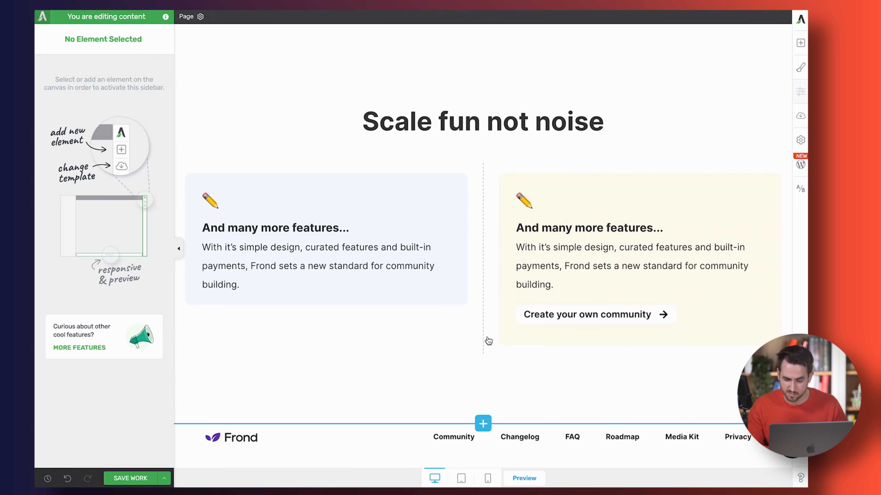
left_click(672, 299)
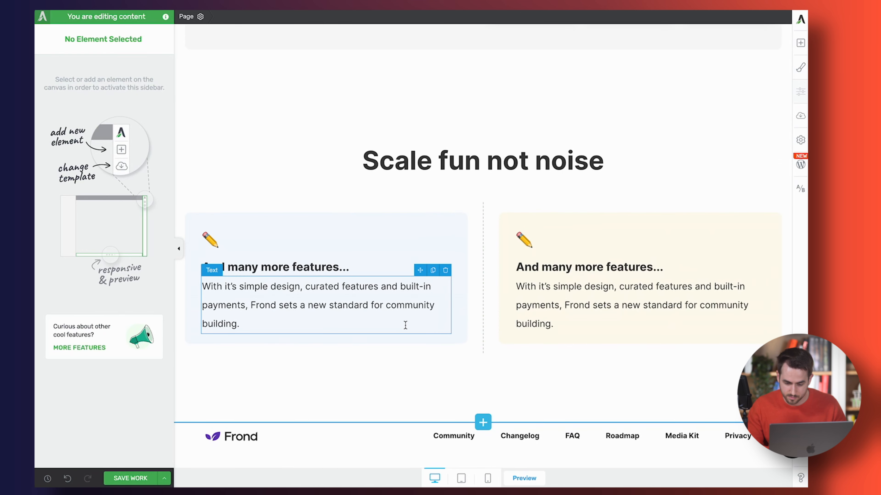
left_click(511, 347)
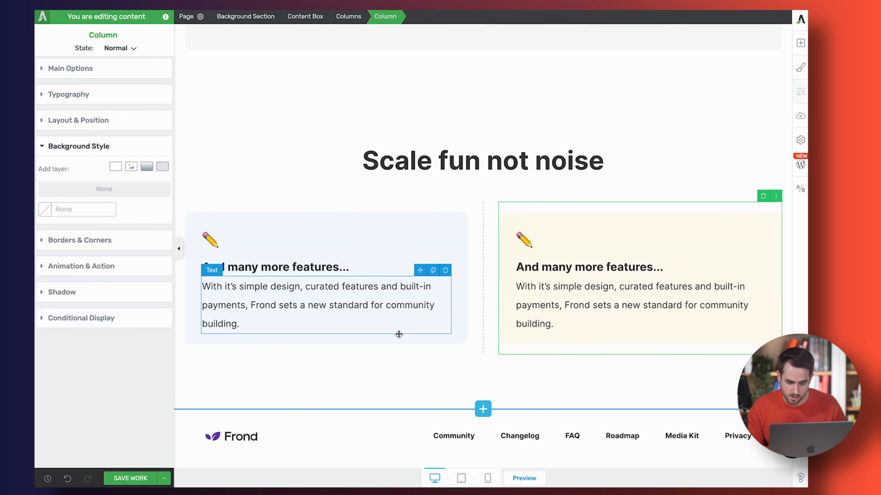
Step: Set the blue content box's top and bottom padding to 32 px
left_click(397, 340)
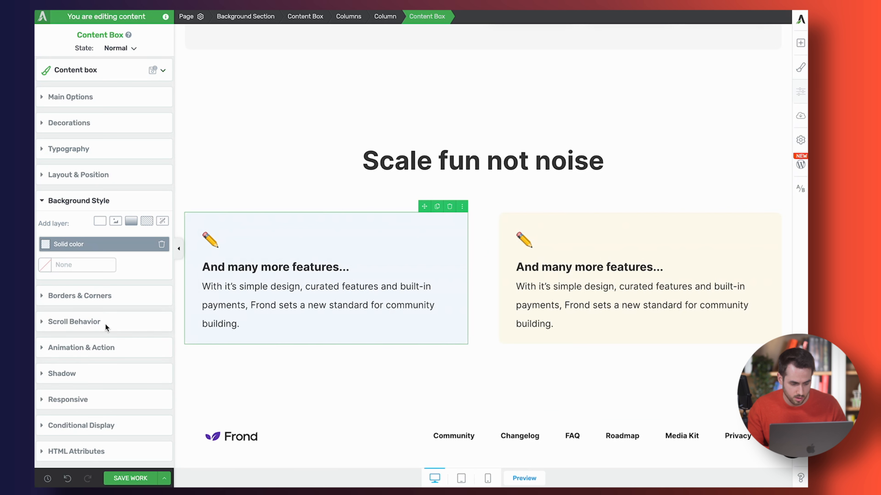
left_click(99, 176)
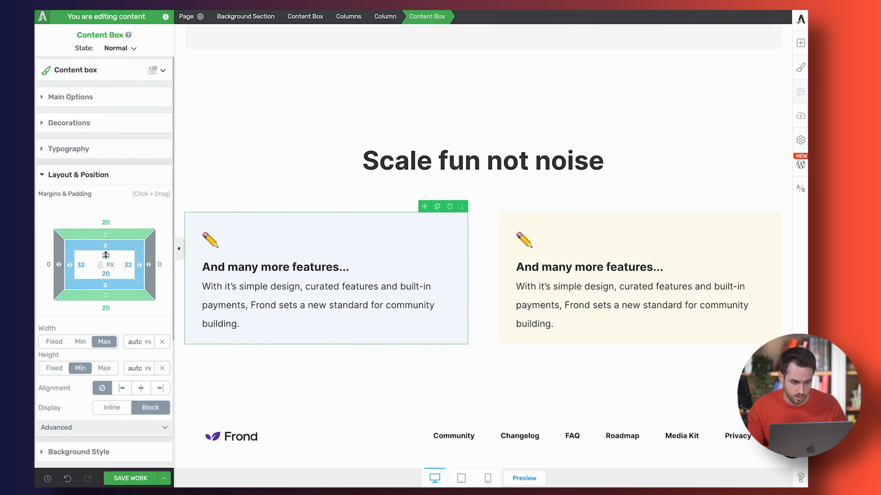
type("32")
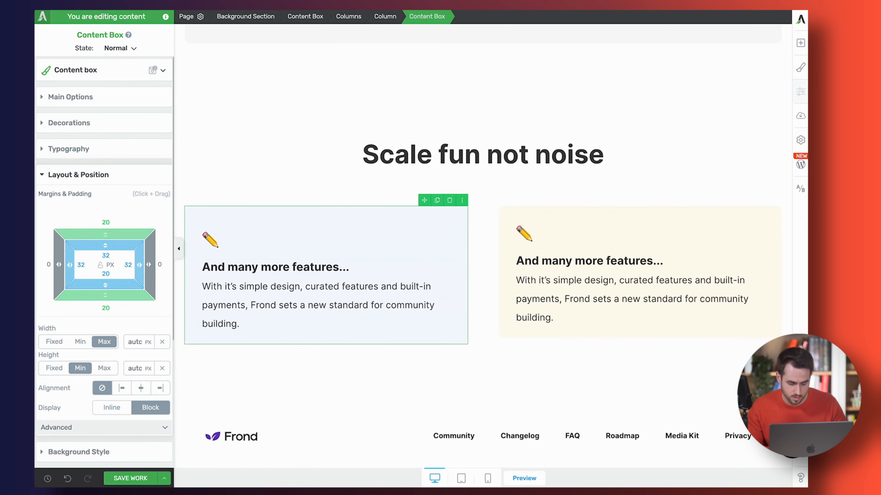
type("32")
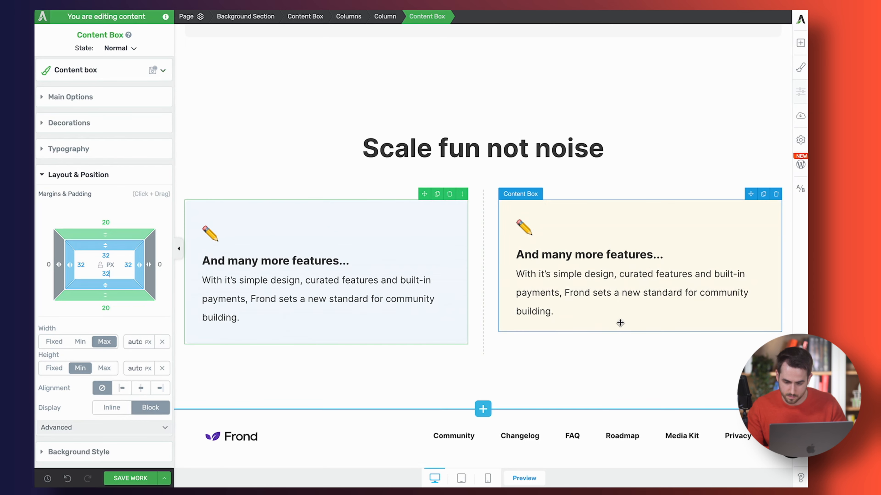
Step: Set the yellow content box's top and bottom padding to 32 px
left_click(620, 323)
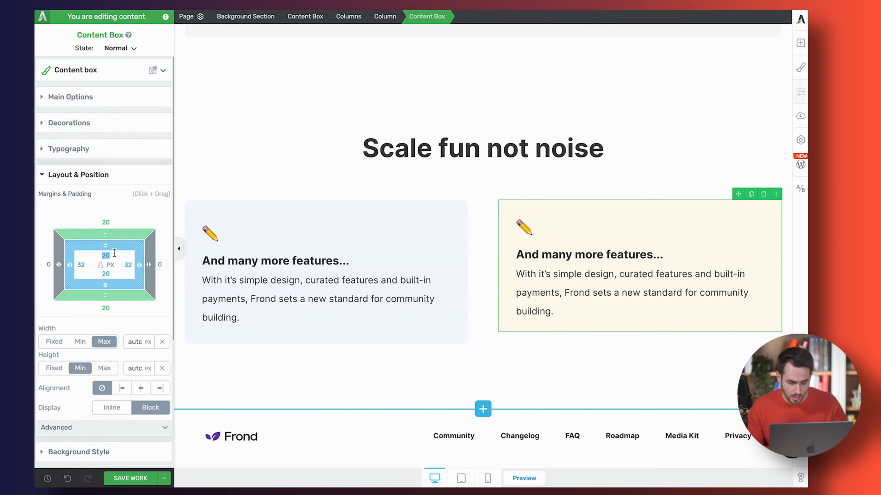
type("3232")
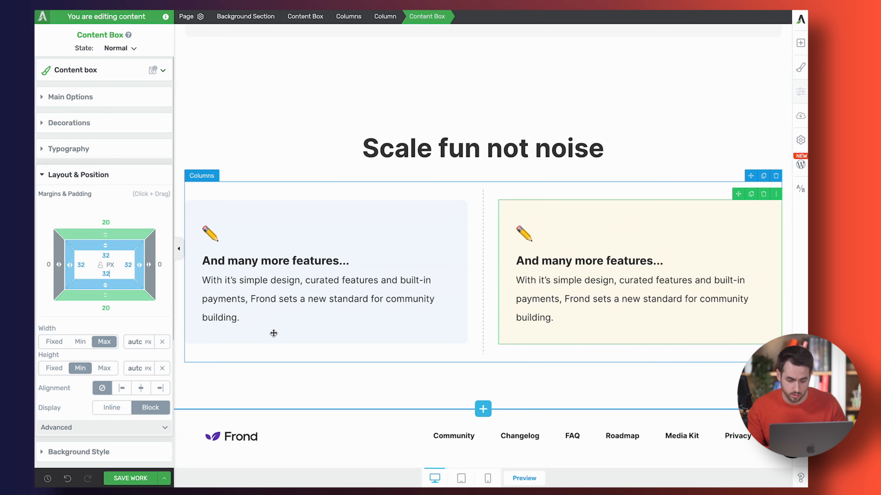
left_click(268, 366)
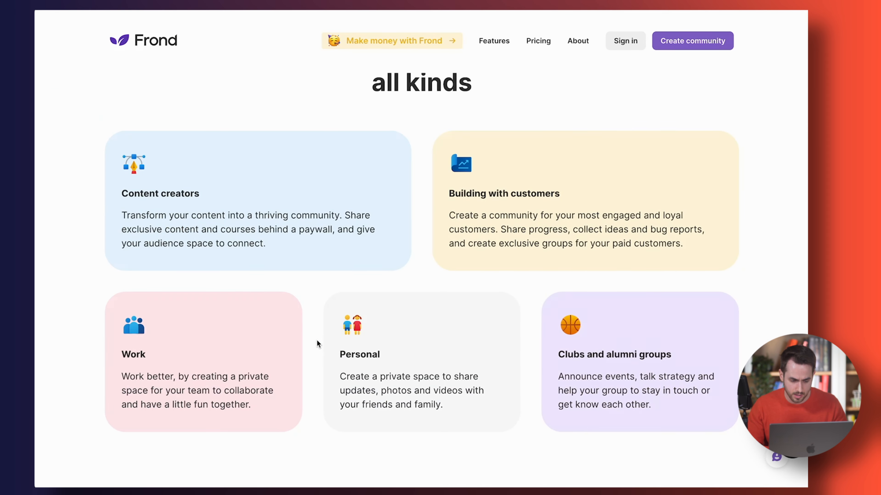
Step: Insert a columns element with three equal 1/3 columns below the blue and yellow content boxes
scroll(317, 339, "down", 3)
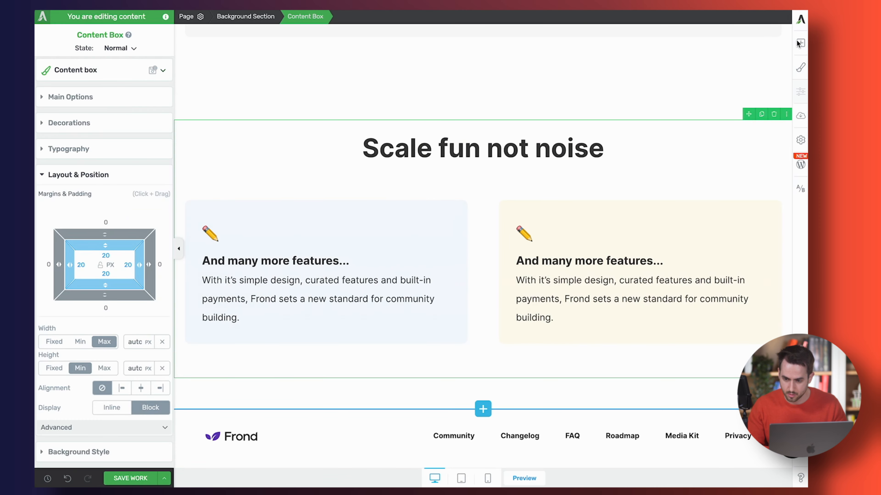
left_click(797, 48)
type("col")
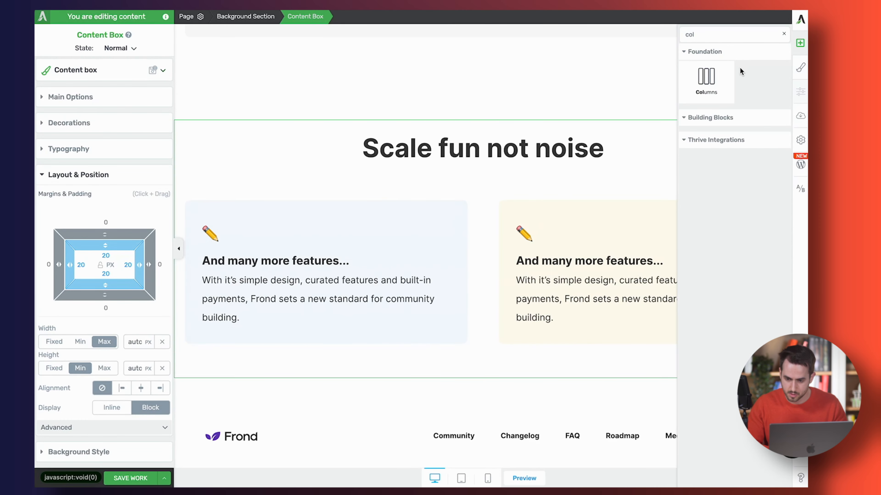
left_click_drag(718, 80, 434, 350)
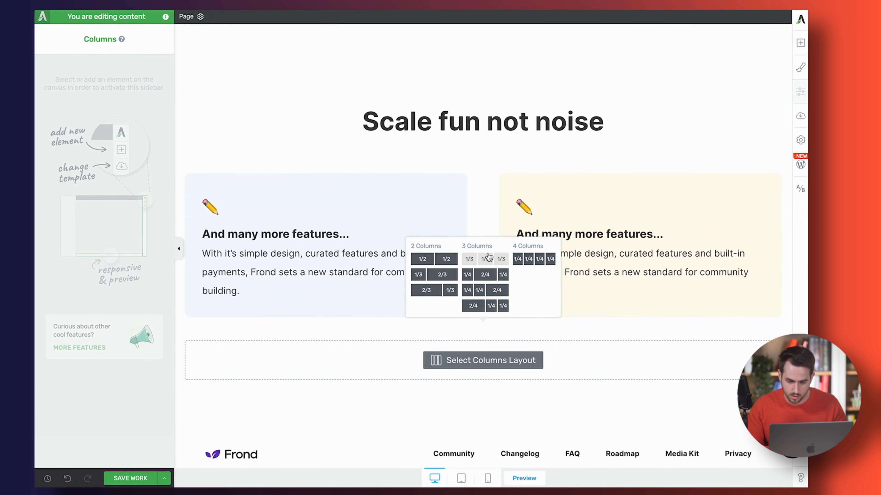
left_click(488, 258)
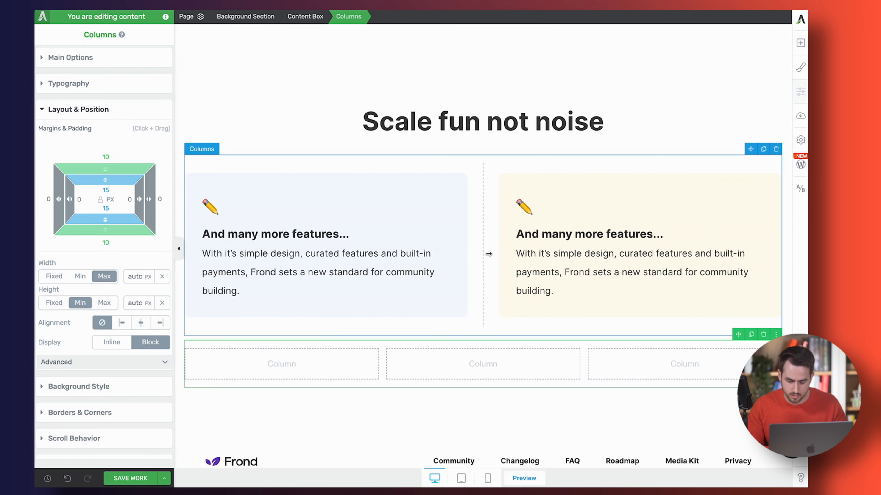
Step: Duplicate the blue content box and move the copy into the first column of the three-column row
left_click(395, 181)
left_click(437, 167)
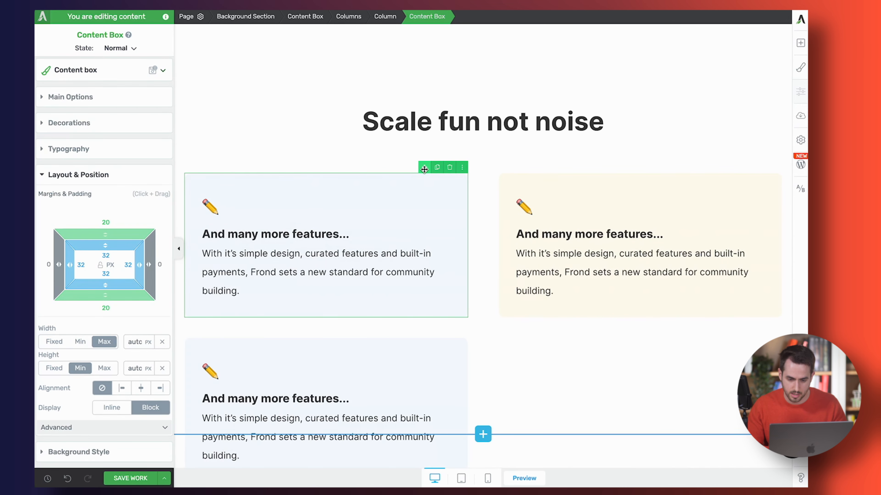
scroll(422, 170, "down", 5)
left_click(394, 158)
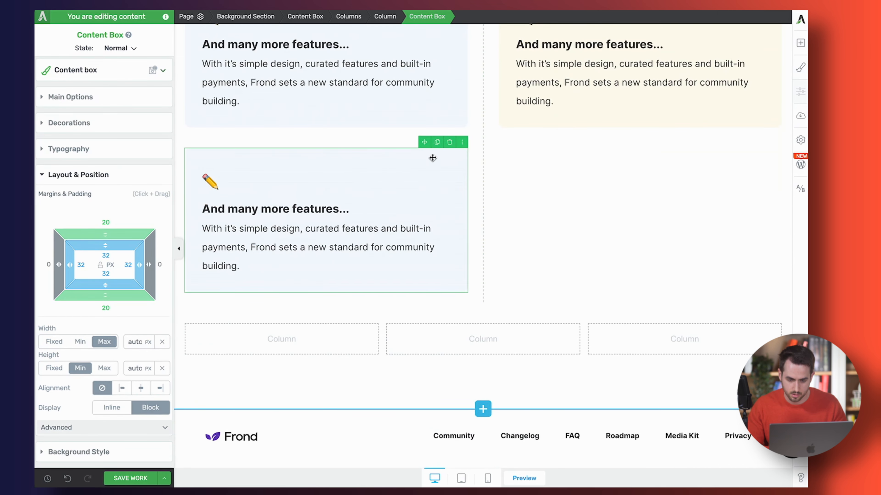
left_click_drag(425, 144, 276, 347)
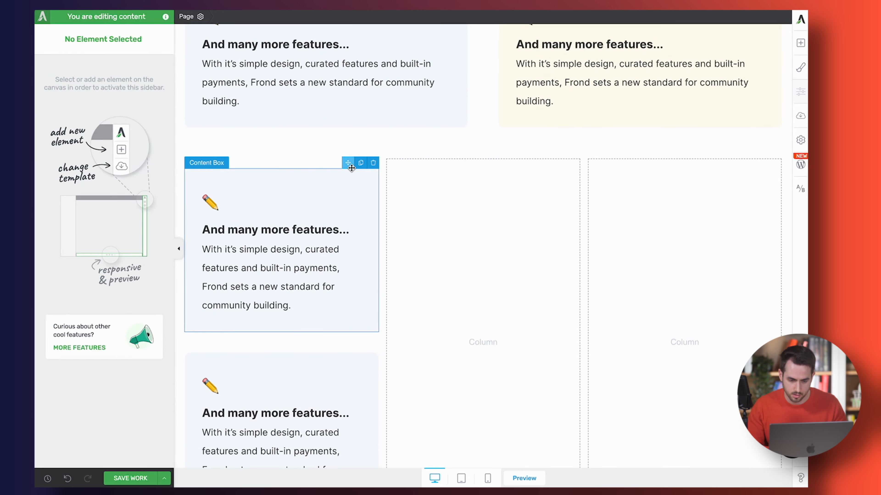
Step: Duplicate the blue content box in the three-column row and place copies in its second and third columns
left_click_drag(351, 163, 412, 209)
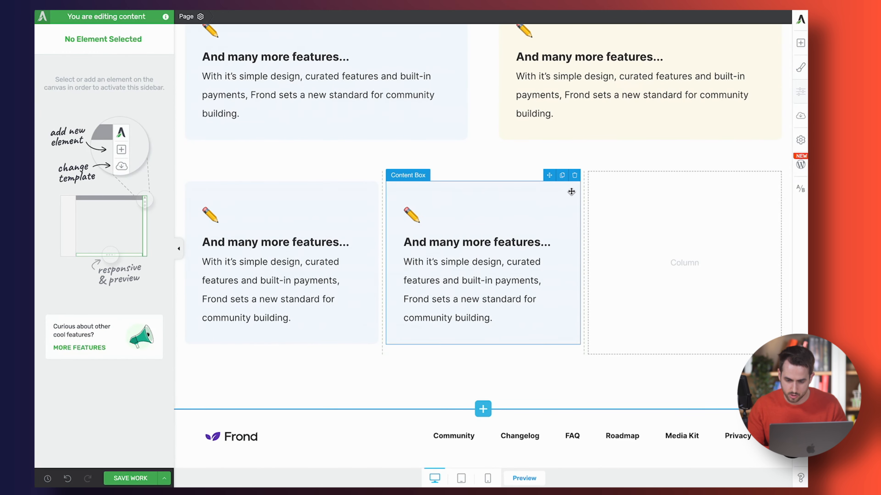
left_click(573, 193)
left_click(550, 175)
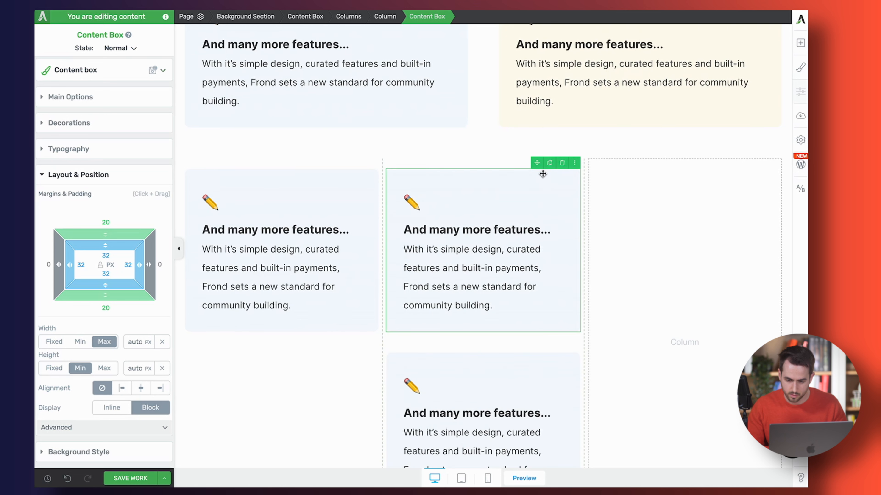
left_click_drag(536, 163, 623, 251)
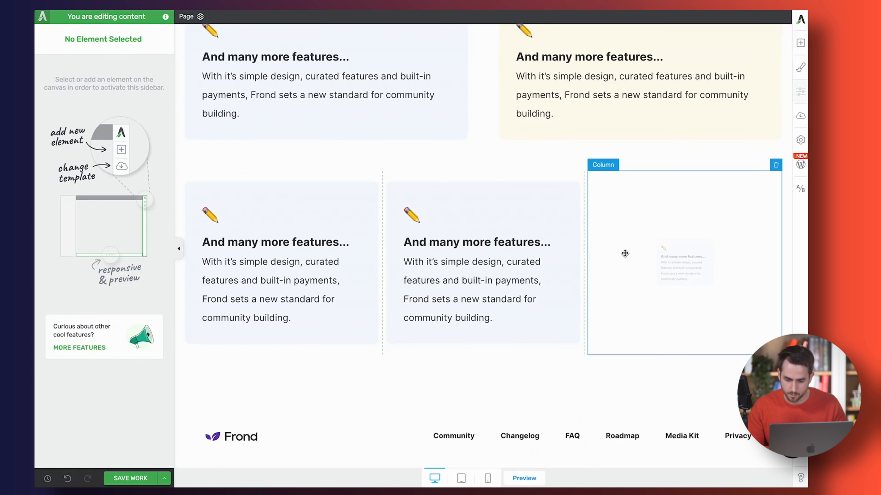
Step: Set the gutter width of the three-column row to 60 px
left_click(276, 245)
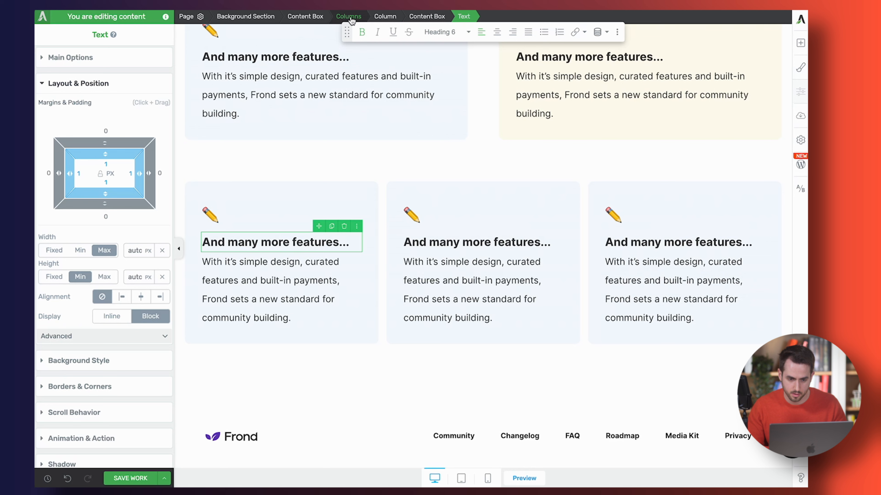
left_click(348, 16)
left_click(124, 55)
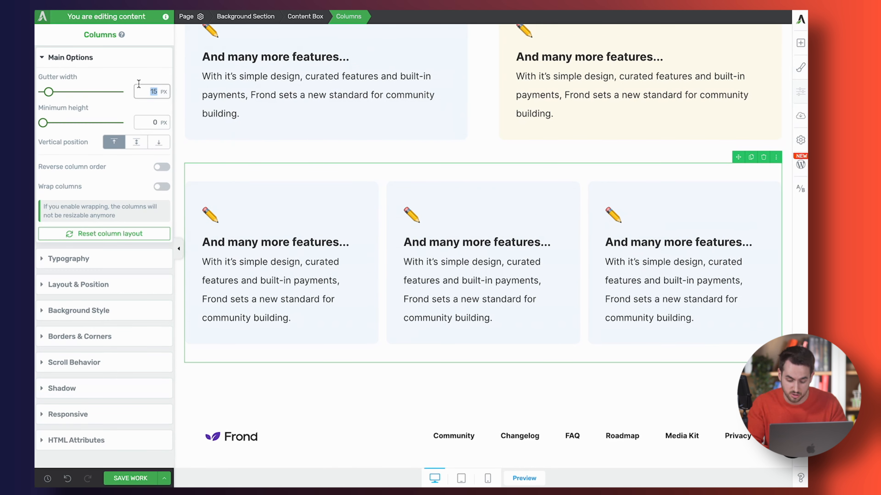
type("60")
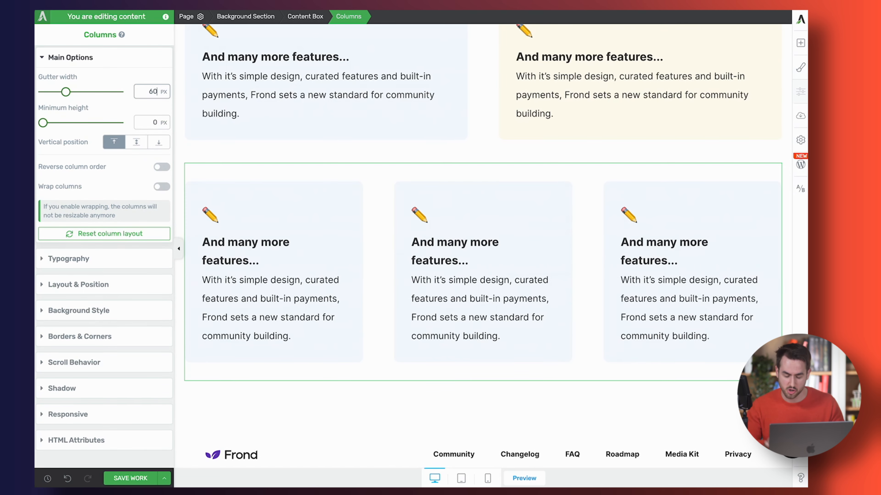
Step: Apply the light pink sampled from the reference site, #fbe9eb, as the background colour of the three-column row's first content box
left_click(179, 247)
scroll(180, 244, "up", 5)
scroll(180, 245, "down", 8)
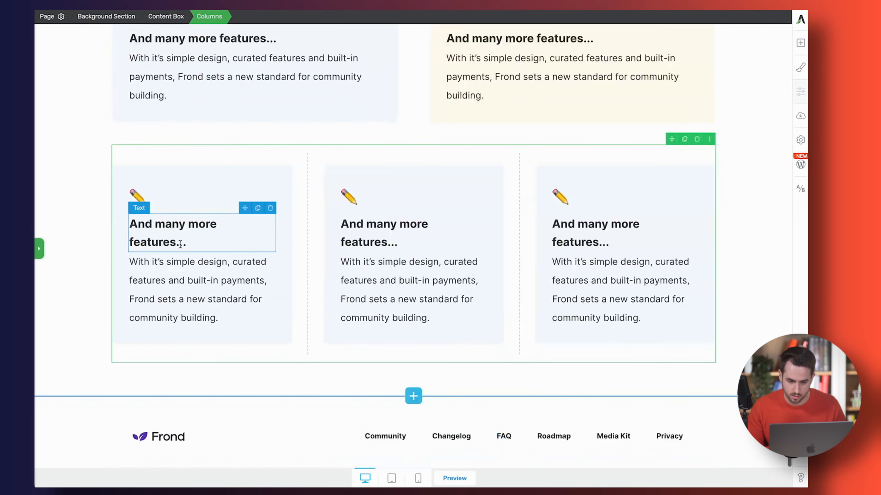
scroll(181, 245, "up", 2)
scroll(180, 244, "down", 1)
left_click(39, 249)
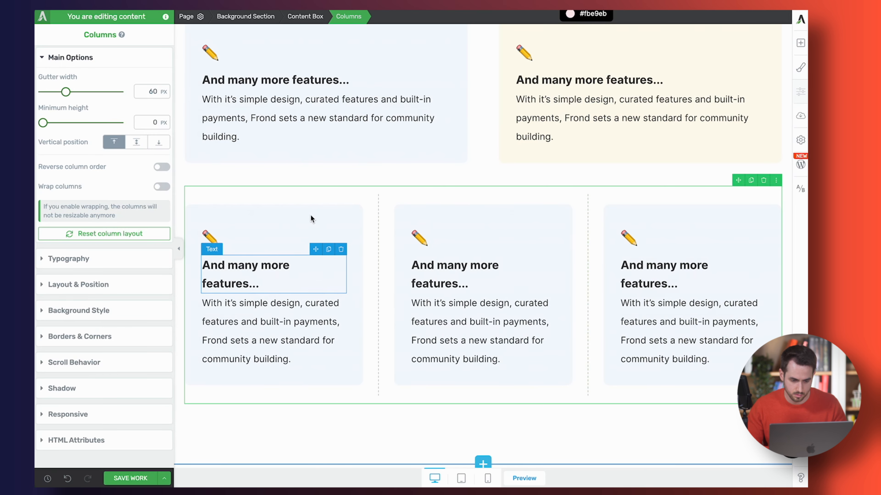
left_click(310, 214)
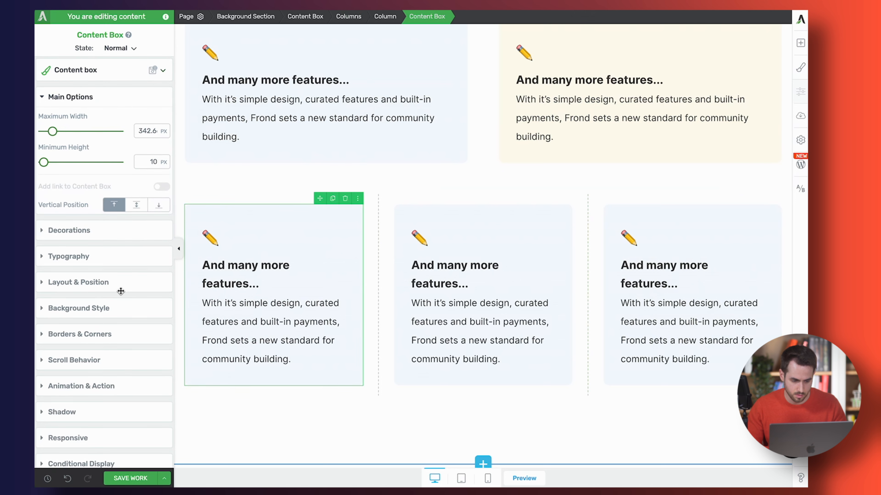
left_click(125, 308)
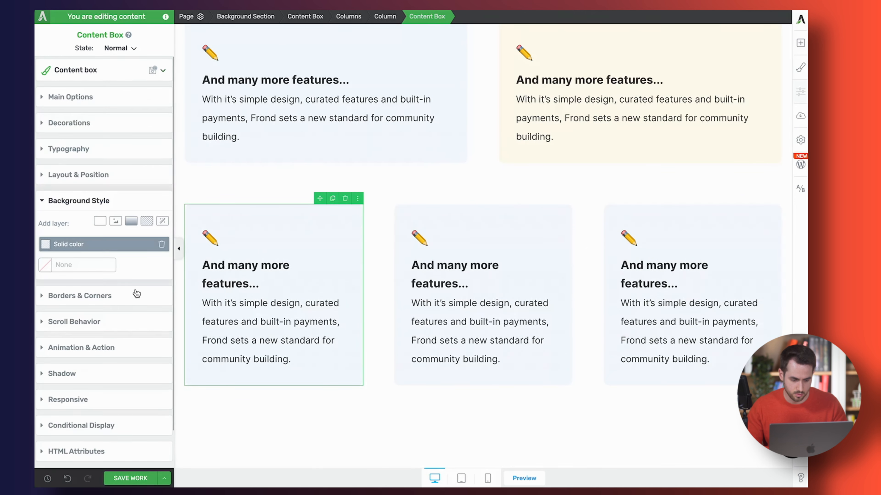
left_click(85, 243)
left_click(105, 362)
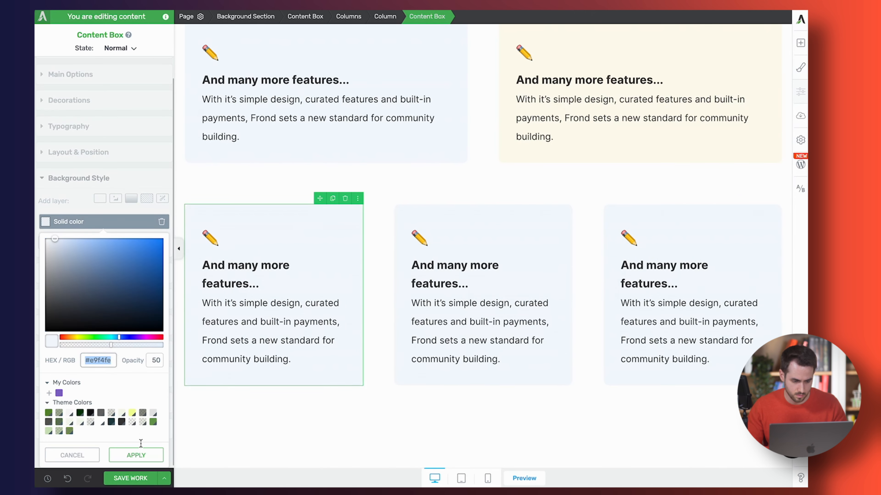
key("super+v")
left_click(134, 454)
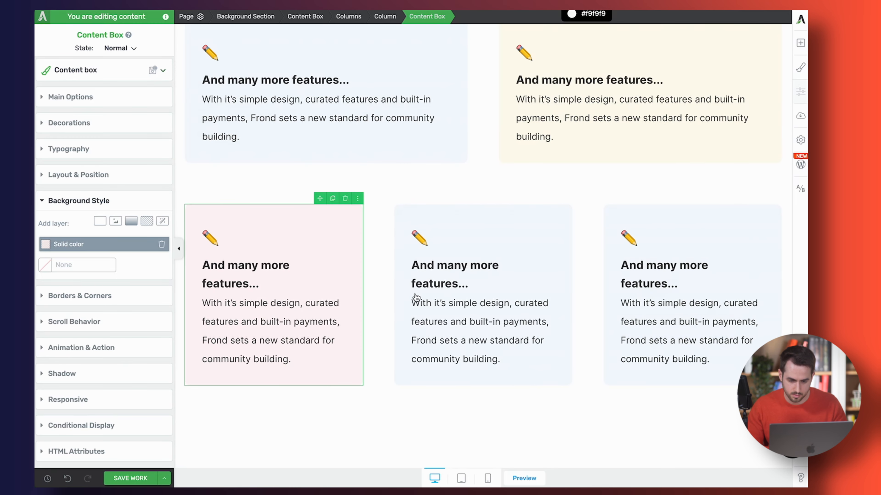
Step: Apply the sampled light grey #f9f9f9 as the background colour of the middle content box in the three-column row
left_click(499, 229)
left_click(484, 213)
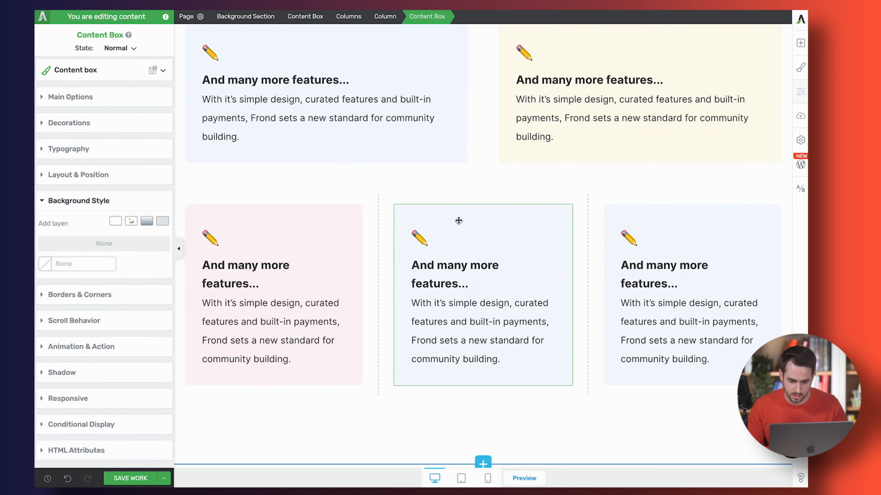
left_click(110, 245)
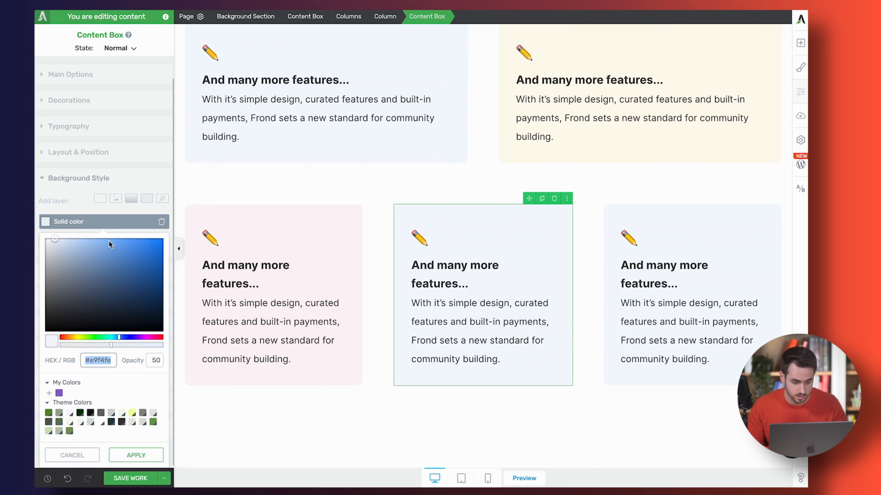
left_click(141, 458)
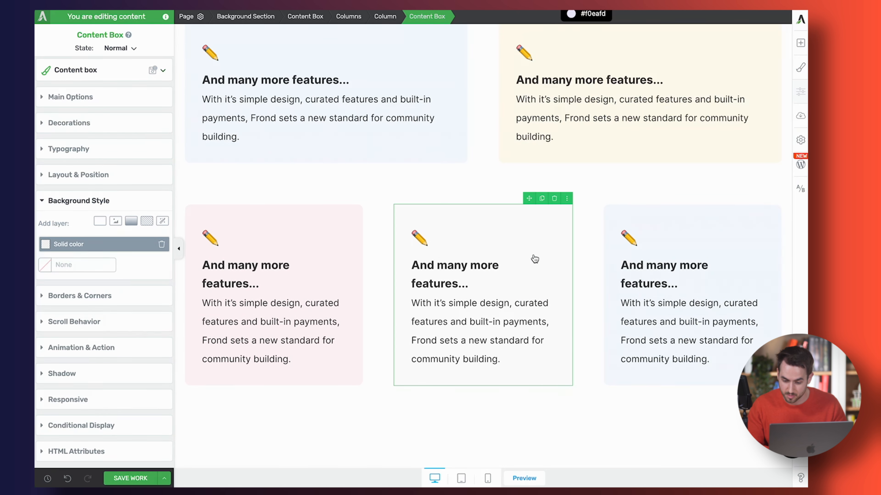
Step: Apply the sampled light purple #f0eafd as the background colour of the third content box in the three-column row
left_click(696, 222)
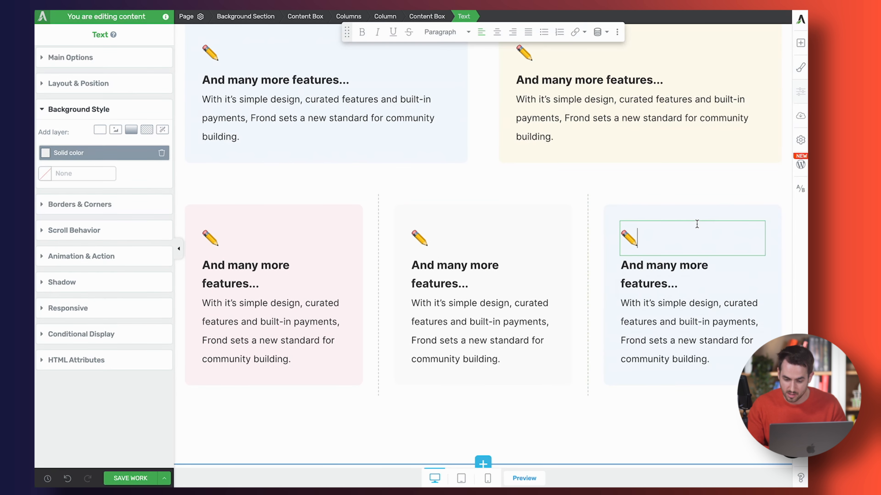
left_click(684, 209)
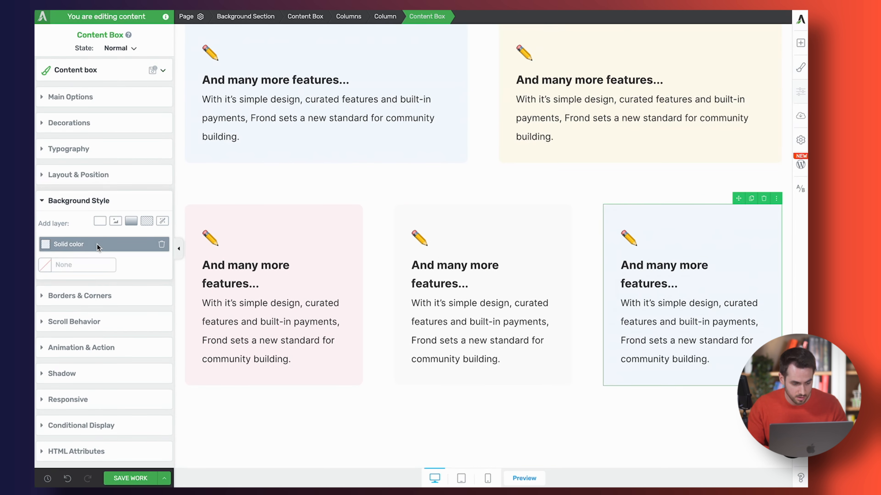
left_click(98, 246)
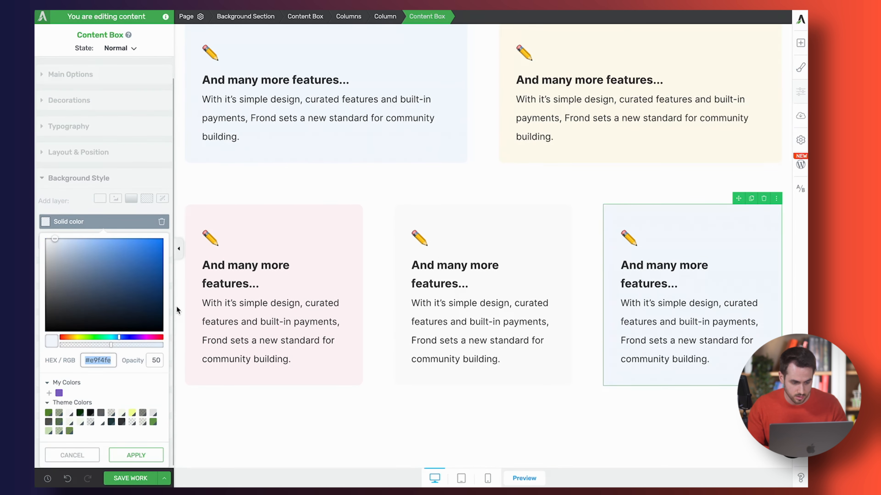
key("ctrl+v")
left_click(136, 455)
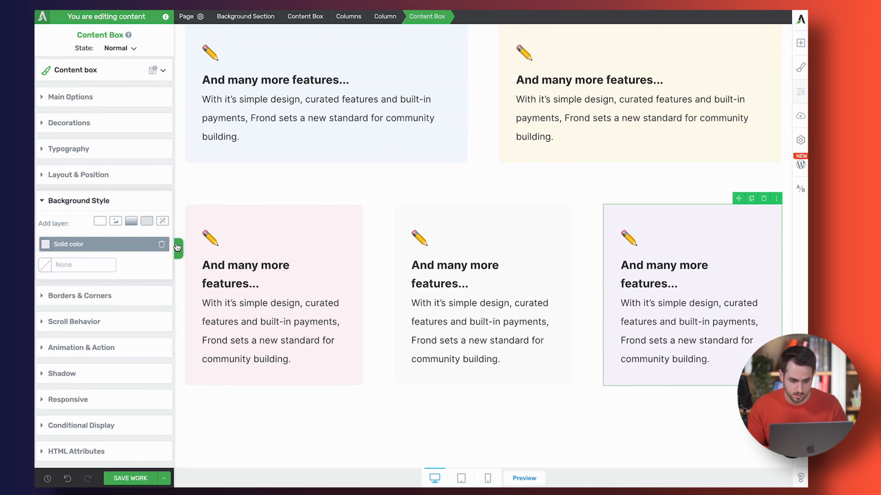
left_click(177, 247)
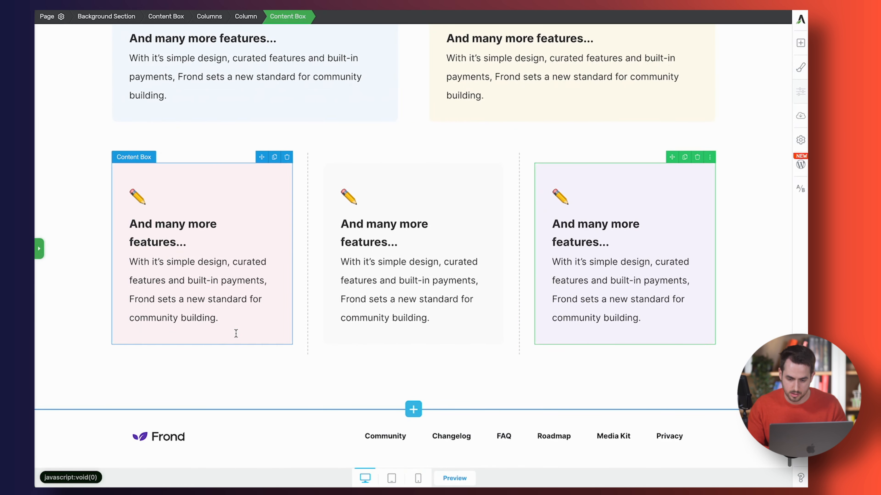
scroll(236, 335, "up", 5)
scroll(236, 334, "down", 9)
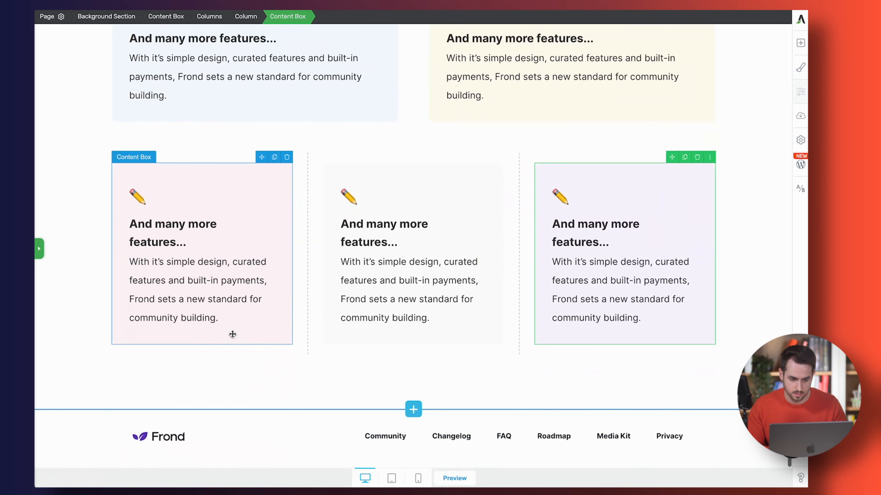
left_click(40, 248)
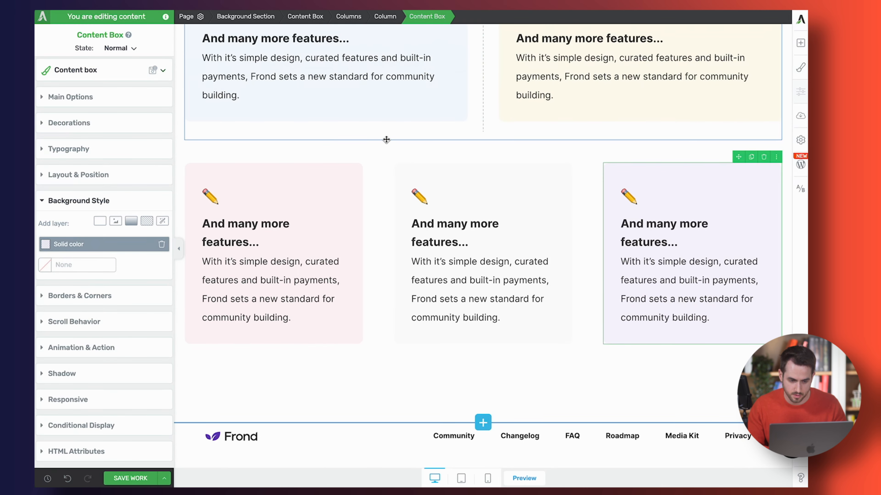
Step: Set the top and bottom margins and the top and bottom padding of the three-column row to 0 px
left_click(386, 140)
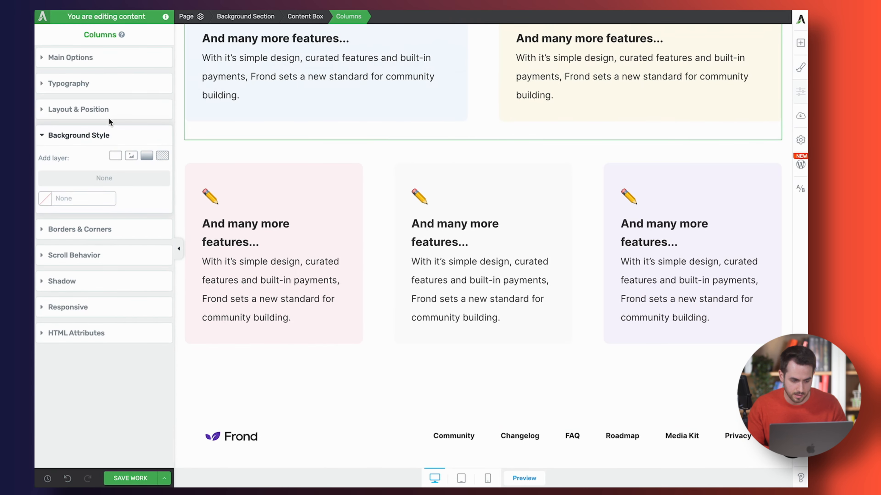
left_click(78, 110)
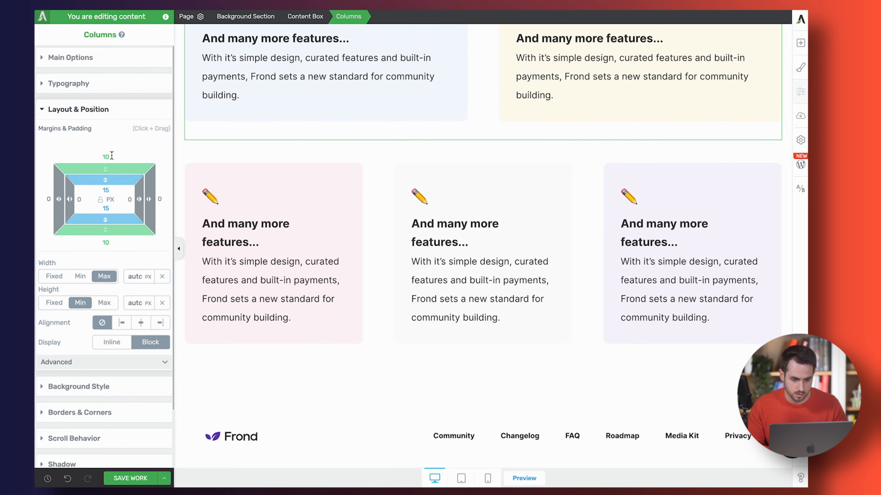
scroll(289, 175, "up", 5)
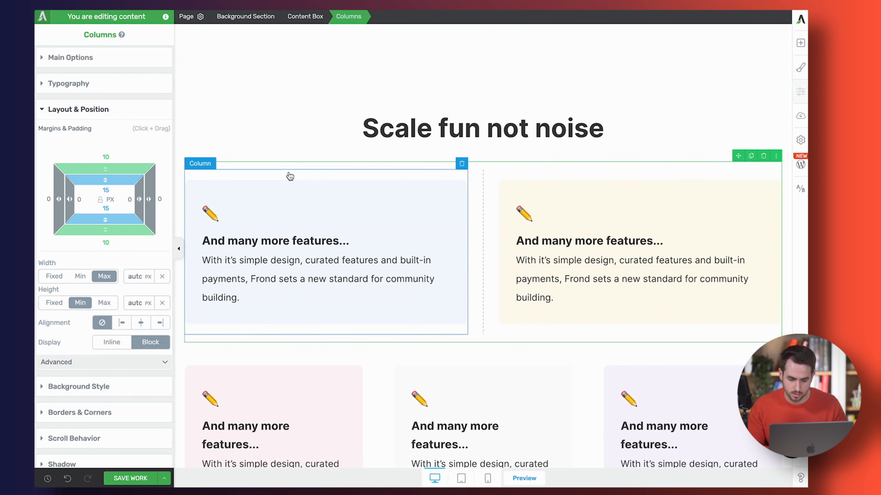
left_click(324, 353)
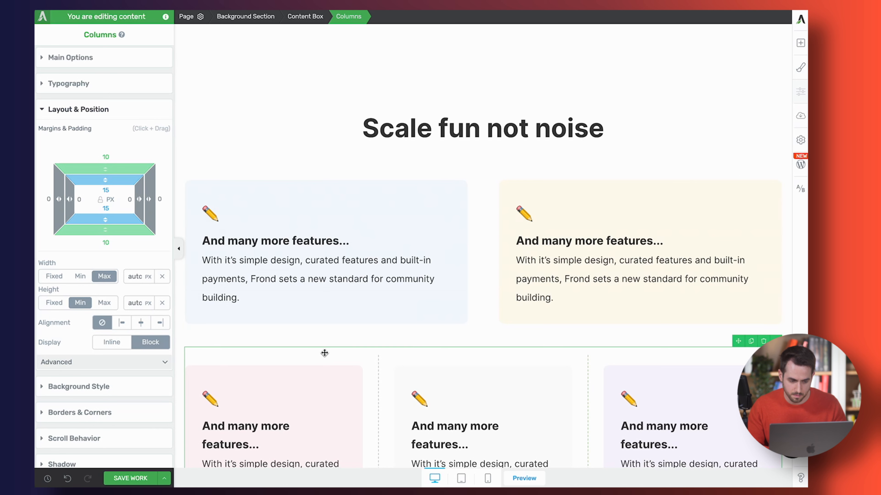
type("0")
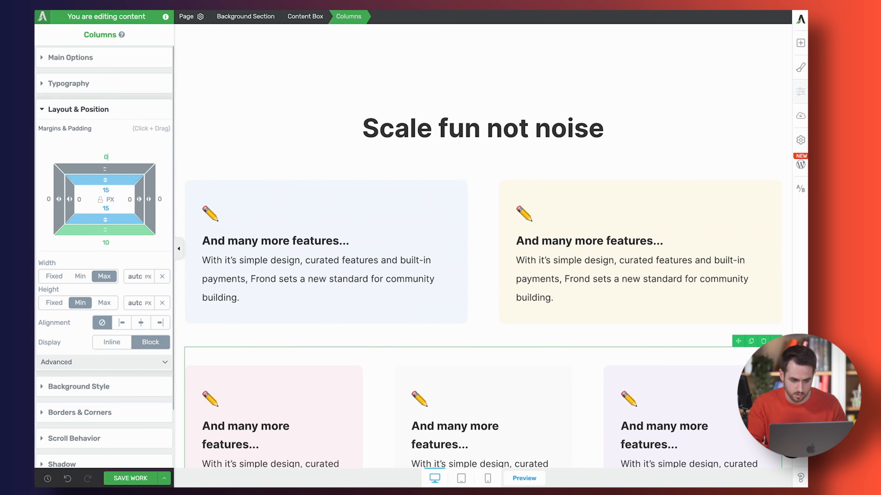
type("0")
key("Tab")
key("Tab")
type("0")
key("Tab")
key("Tab")
type("0")
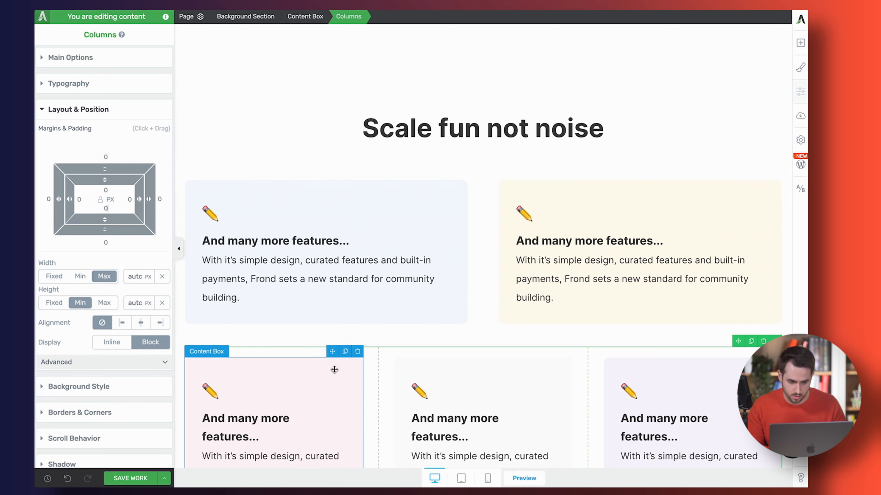
Step: Set the top and bottom margins of all three content boxes in the three-column row to 0 px
left_click(328, 367)
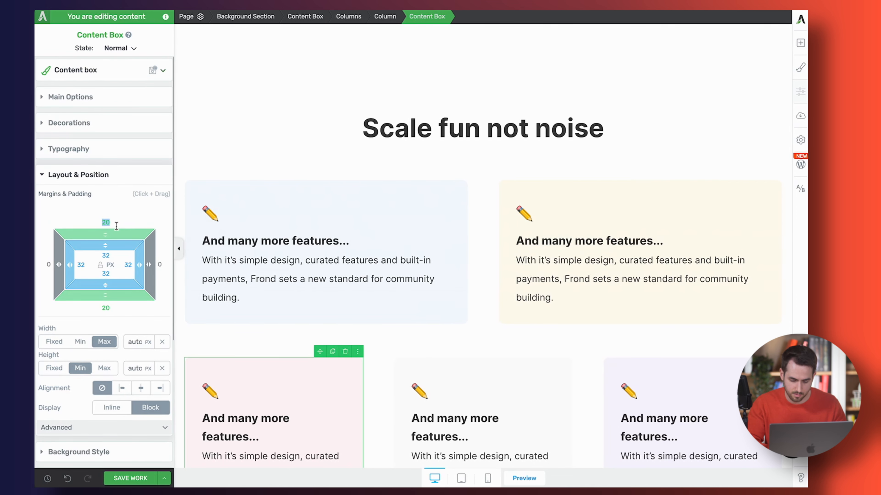
type("0")
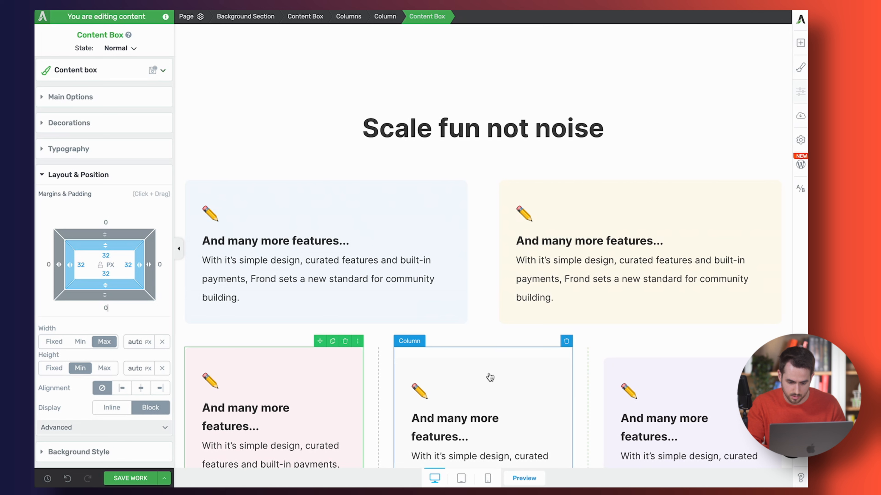
left_click(490, 377)
left_click(122, 221)
type("0")
key("Tab")
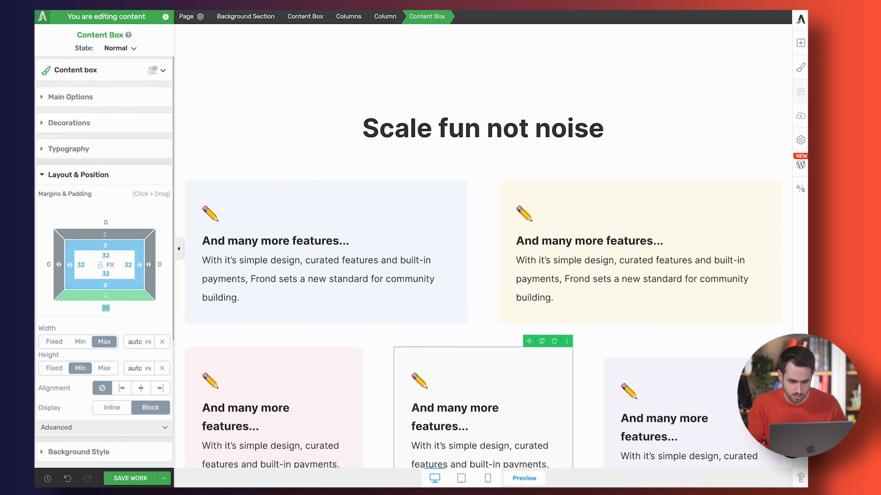
left_click(671, 366)
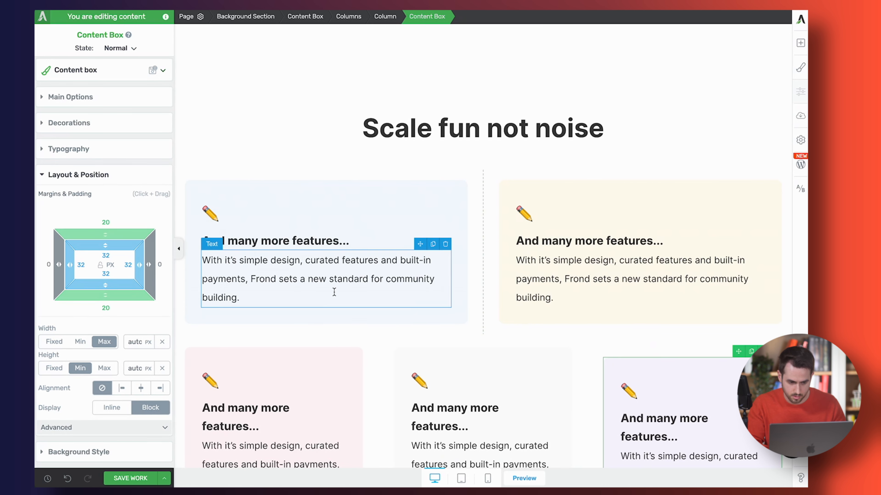
left_click(109, 222)
type("0")
key("Tab")
type("0")
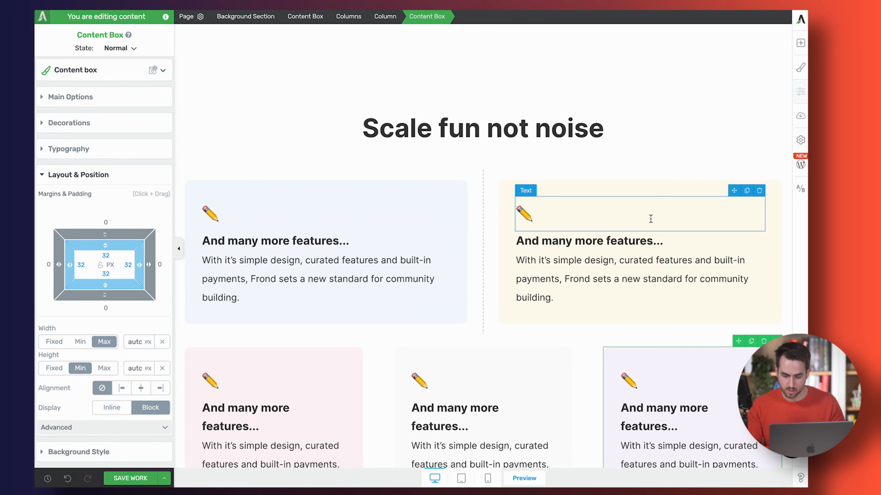
Step: Examine the "Free to start, open for all" section and its two cards on the reference Frond site
scroll(650, 218, "down", 3)
scroll(650, 218, "down", 2)
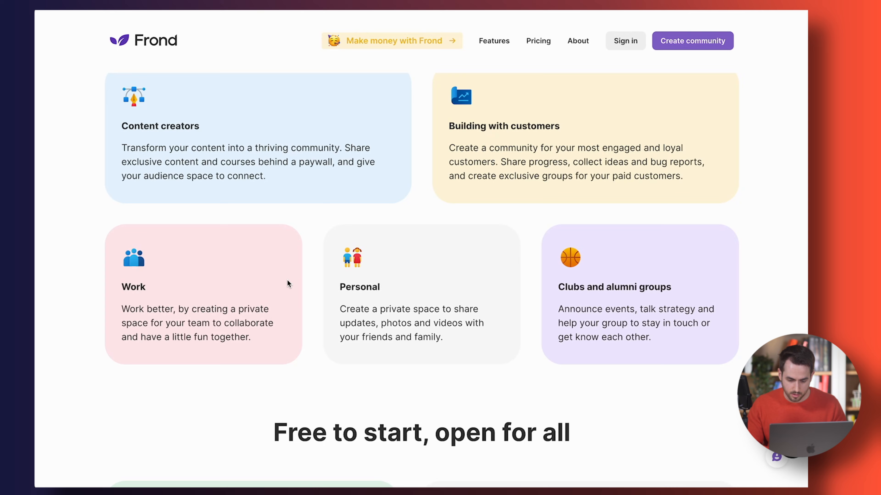
scroll(286, 280, "down", 10)
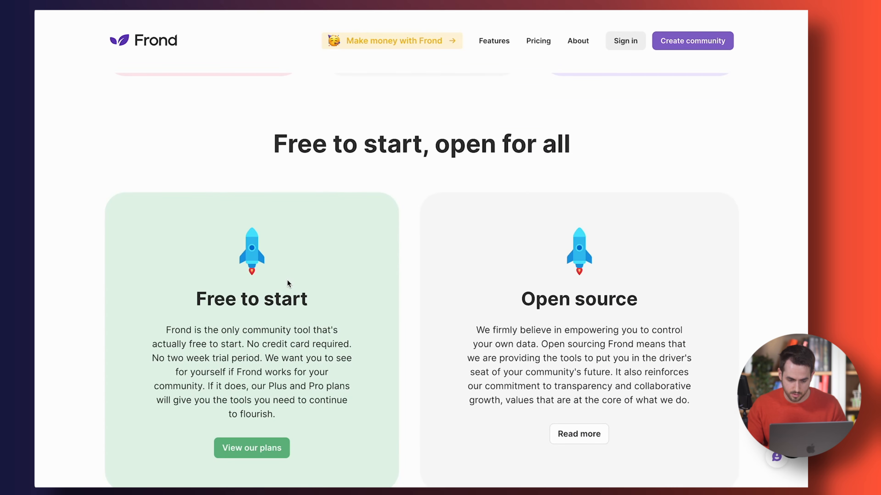
scroll(287, 280, "up", 2)
scroll(287, 279, "down", 7)
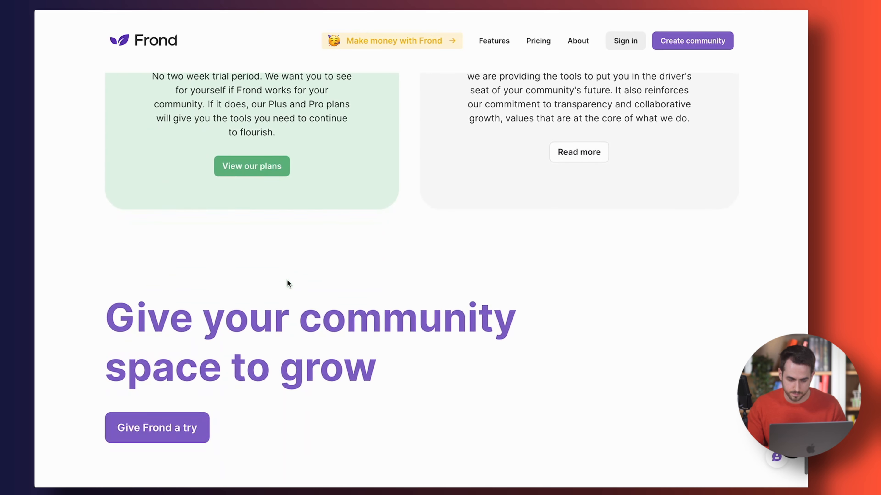
scroll(286, 280, "up", 8)
scroll(287, 279, "down", 4)
scroll(287, 280, "up", 3)
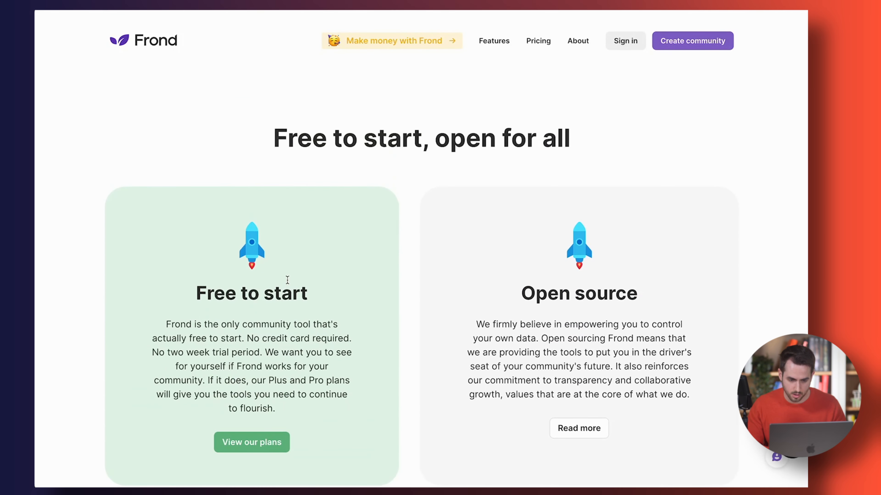
scroll(286, 281, "up", 1)
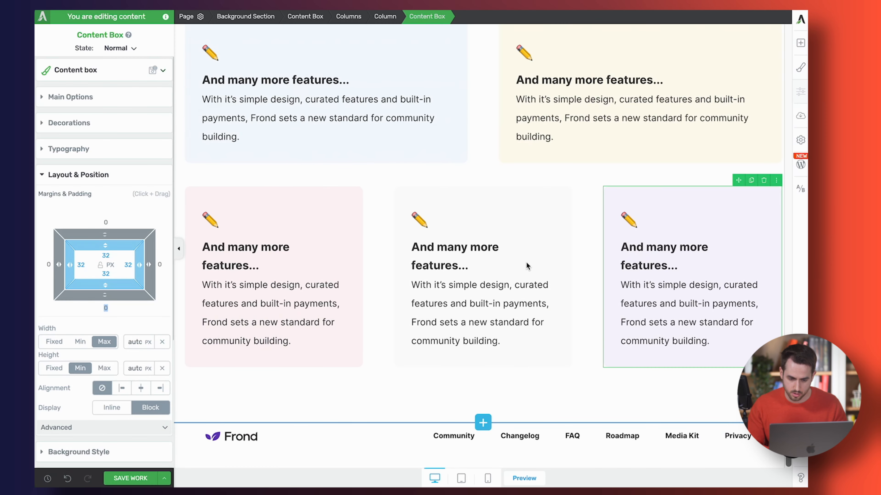
Step: Add a background section directly above the footer and place a content box inside it
left_click(796, 48)
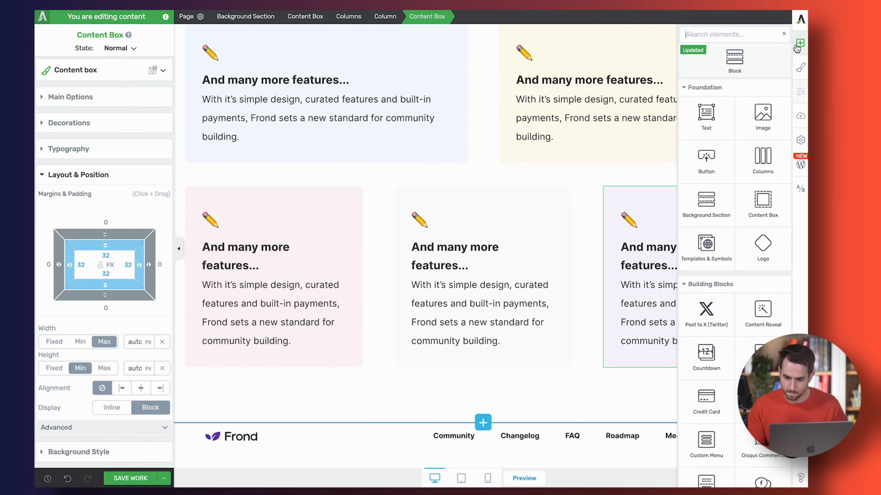
left_click_drag(708, 201, 498, 421)
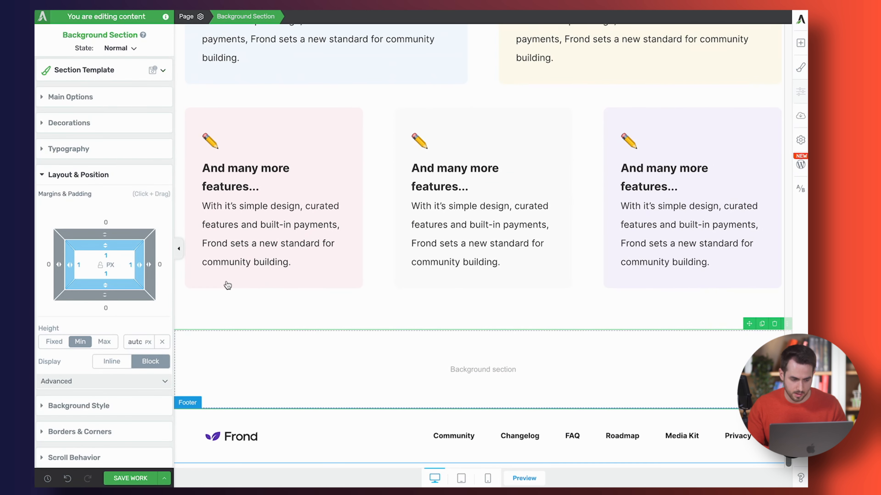
left_click(800, 43)
type("cont")
scroll(488, 185, "up", 3)
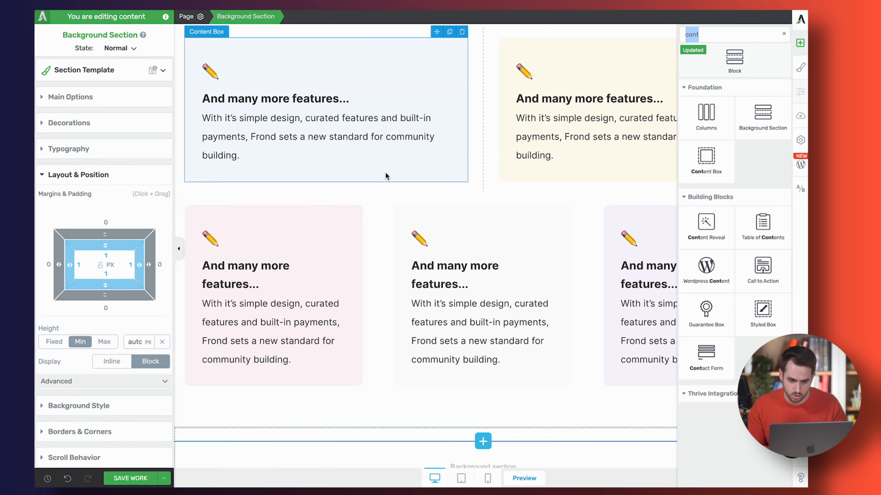
scroll(385, 172, "up", 2)
left_click(368, 122)
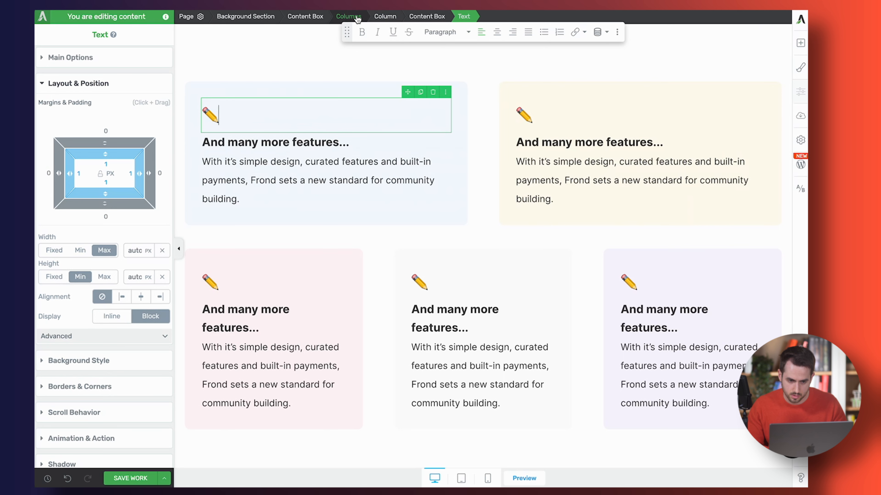
left_click(322, 16)
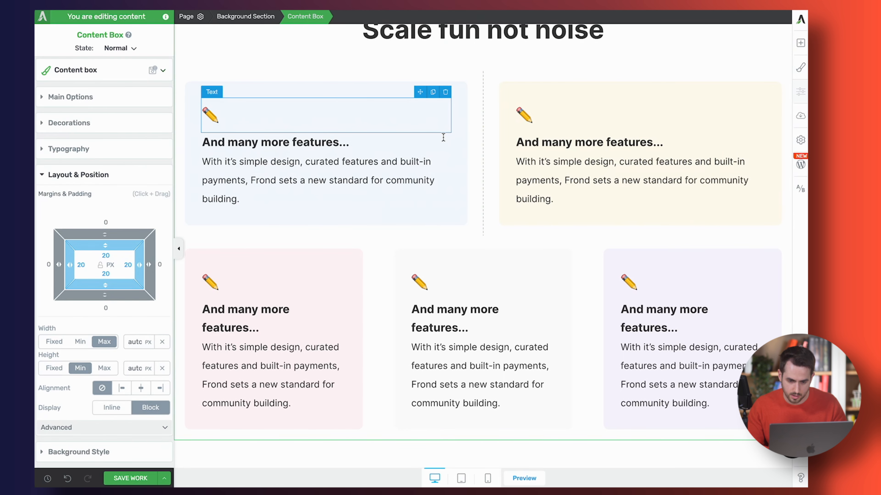
scroll(444, 137, "up", 2)
scroll(447, 136, "down", 6)
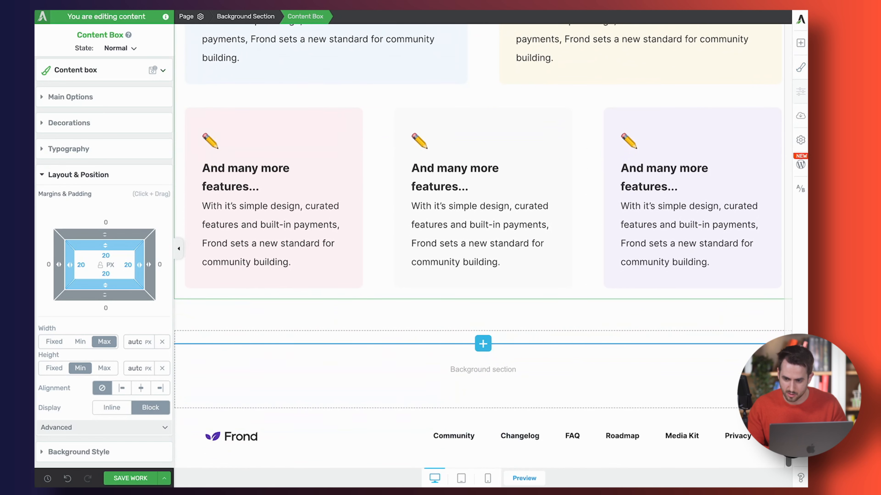
left_click(800, 43)
type("cont")
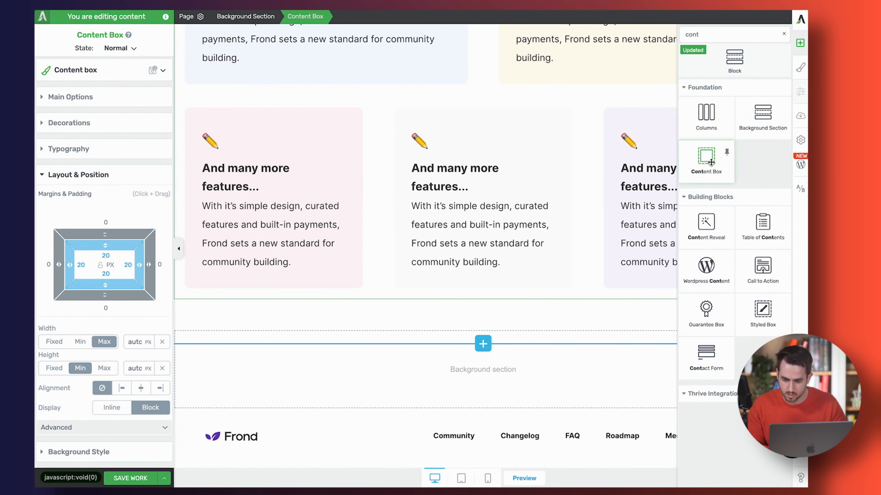
left_click_drag(706, 160, 474, 379)
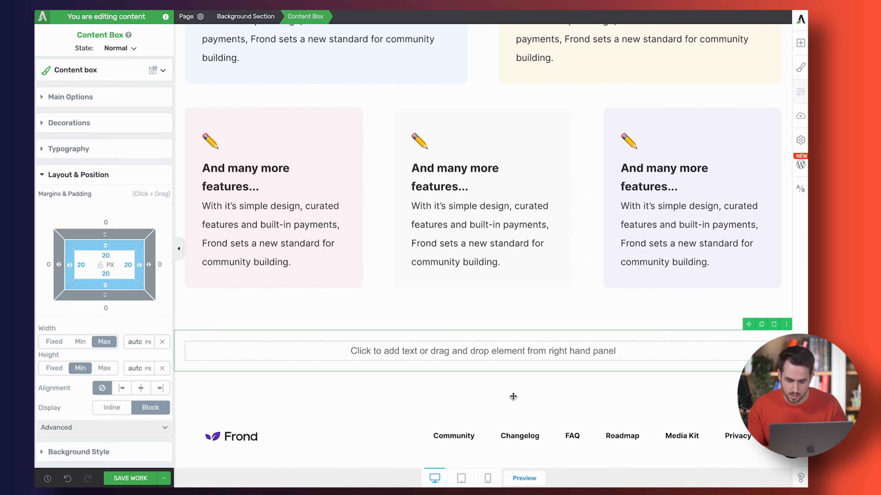
Step: Duplicate the two-column row of blue and yellow cards under the "Scale fun not noise" heading
scroll(451, 243, "up", 6)
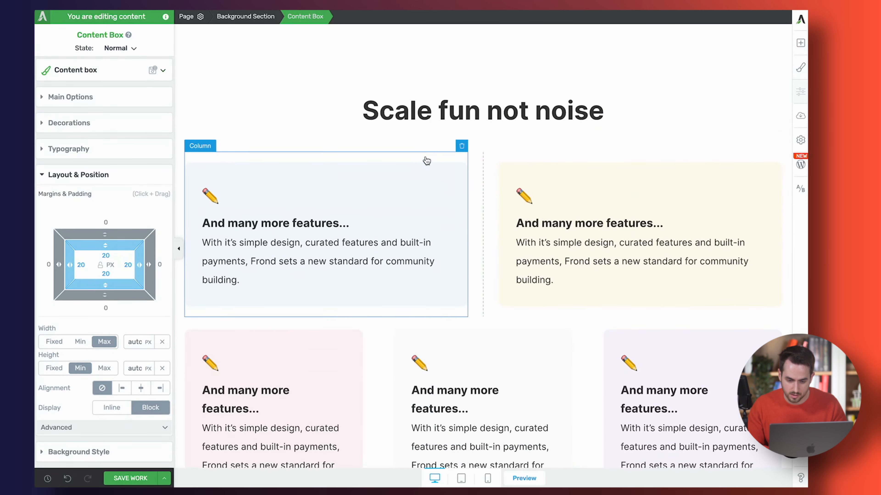
left_click(403, 169)
left_click(358, 17)
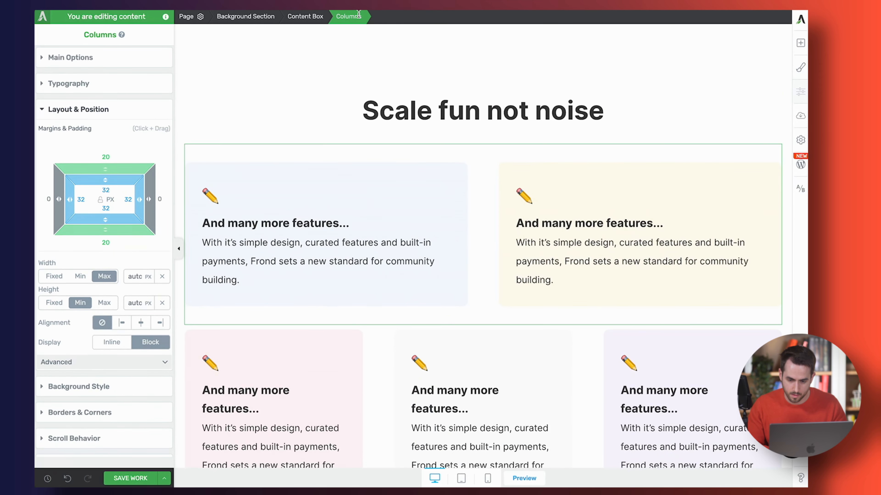
left_click(751, 138)
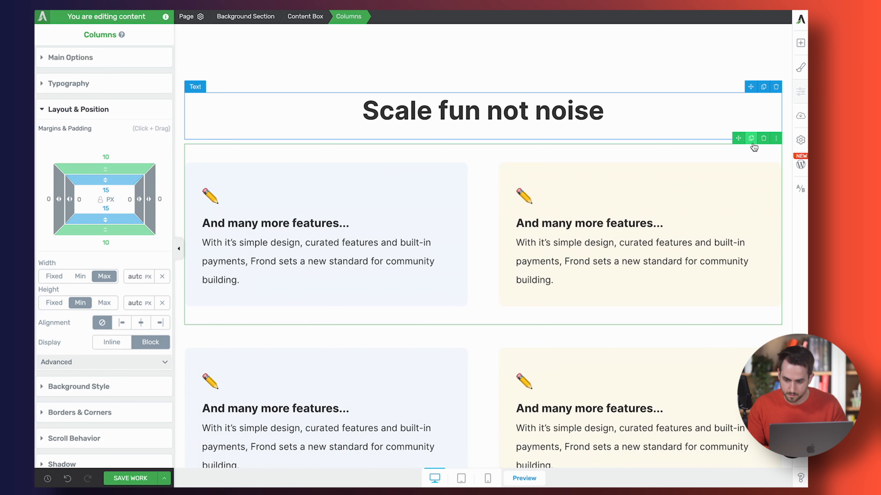
Step: Move the duplicated two-column row into the empty content box of the new background section above the footer
scroll(498, 80, "down", 7)
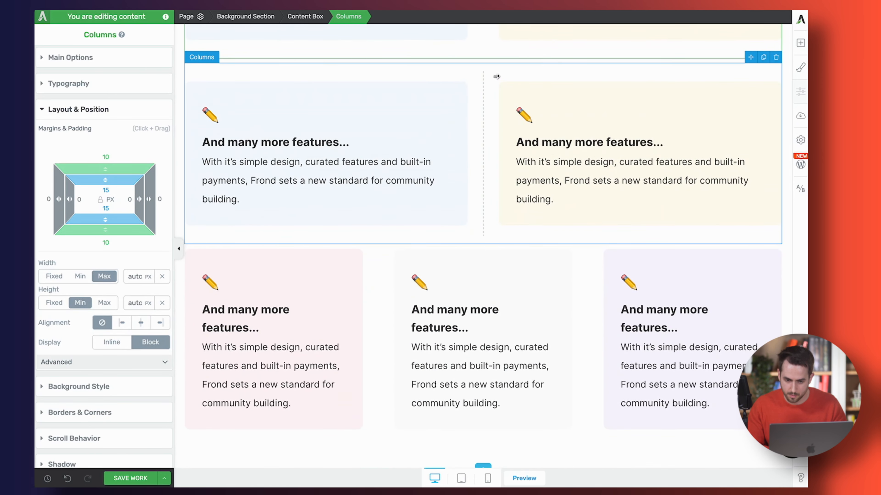
left_click(517, 87)
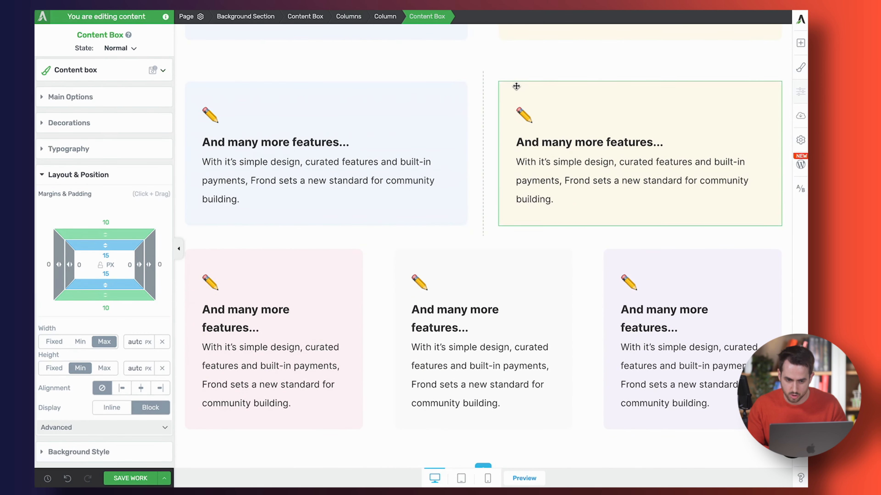
left_click(347, 15)
scroll(694, 31, "down", 1)
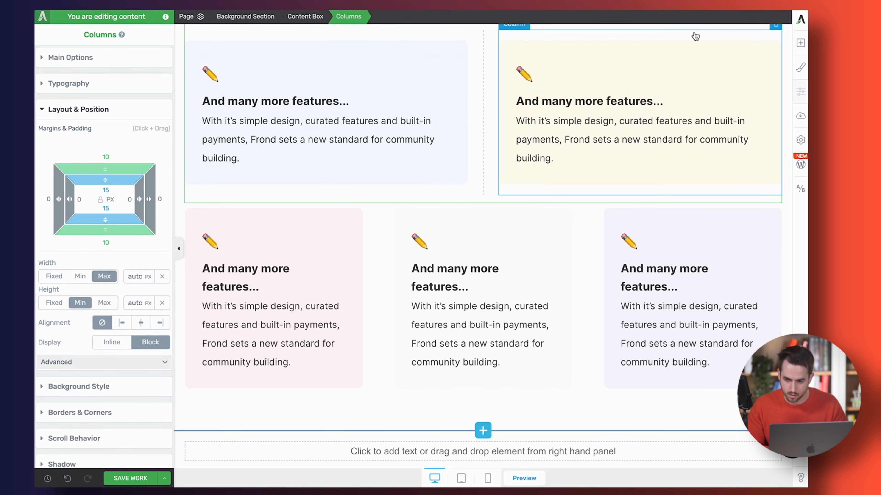
scroll(695, 36, "up", 1)
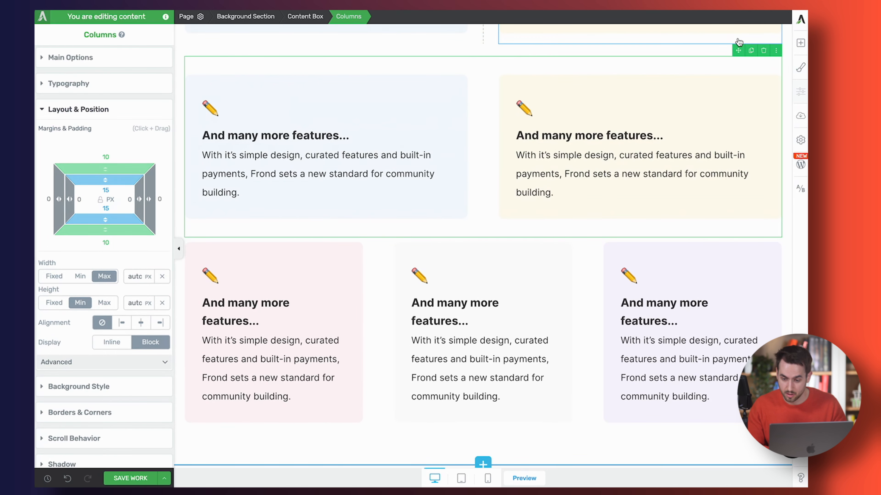
left_click_drag(738, 49, 455, 364)
scroll(516, 370, "up", 2)
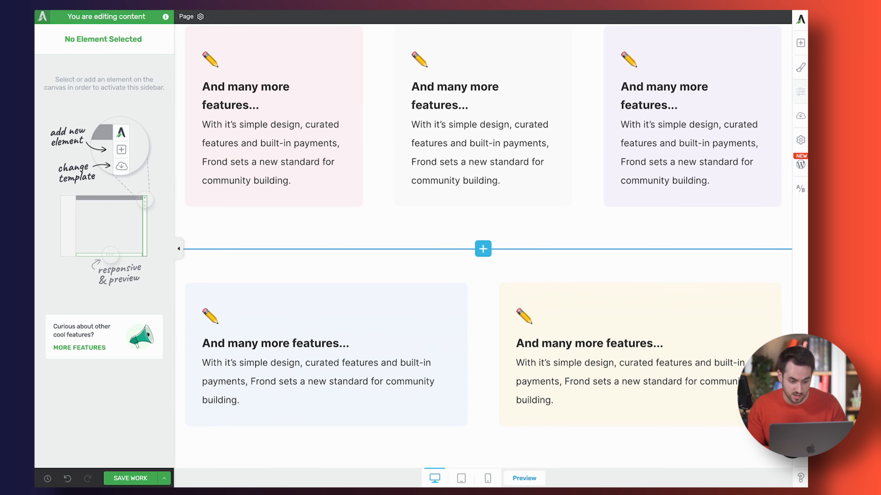
Step: Centre the pencil emoji and the "And many more features..." heading in both the blue and yellow cards above the footer
double_click(211, 317)
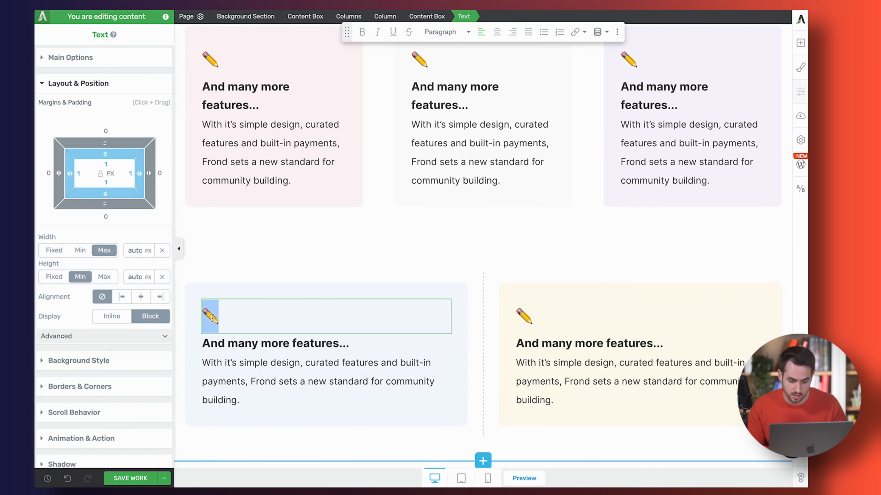
left_click(497, 32)
triple_click(296, 345)
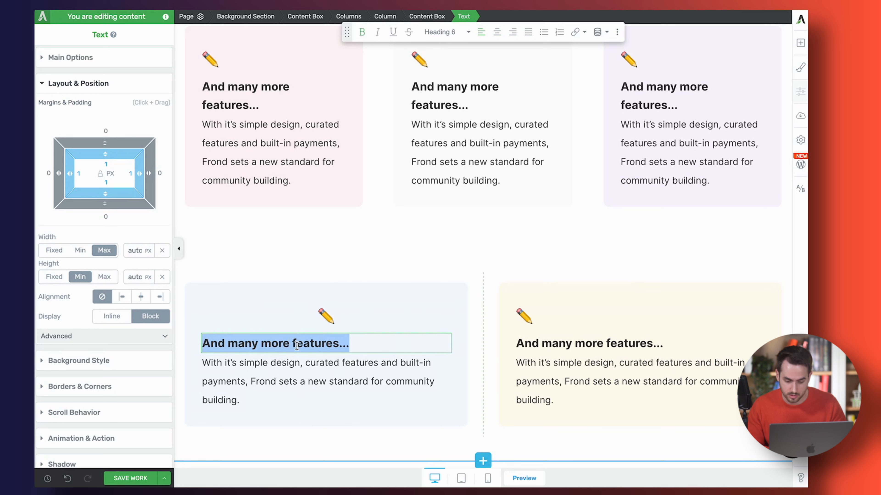
left_click(496, 32)
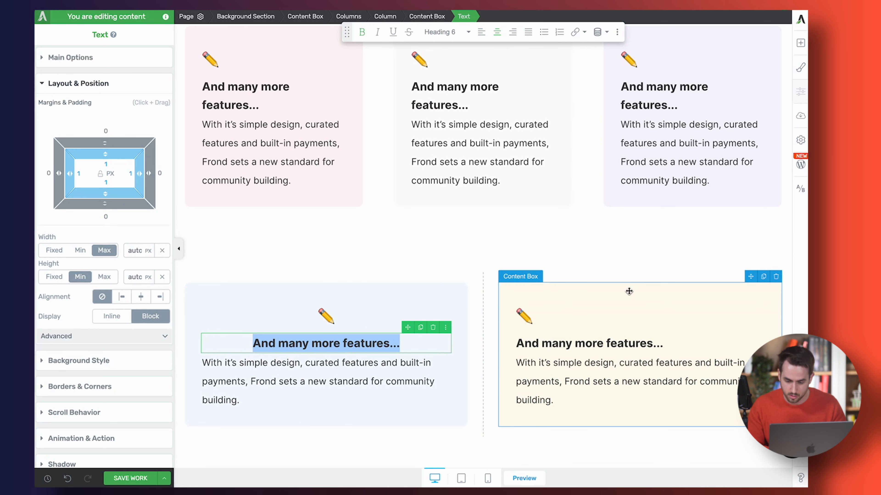
double_click(524, 316)
left_click(497, 32)
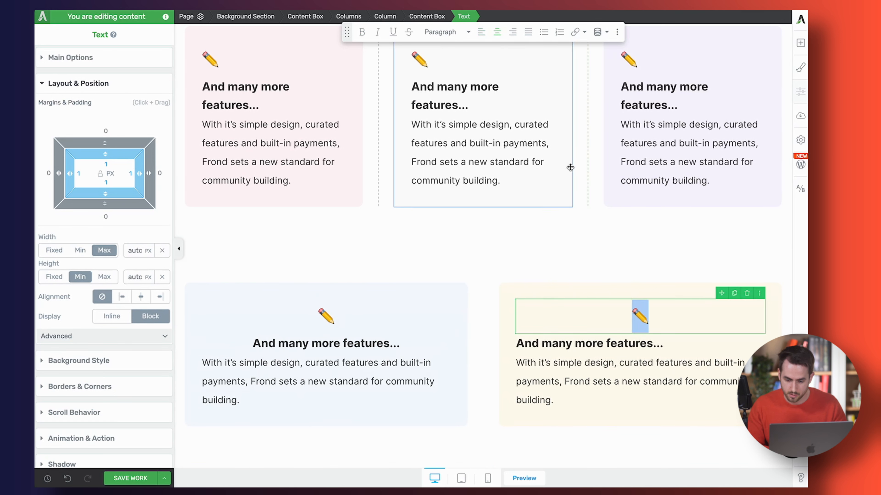
triple_click(555, 340)
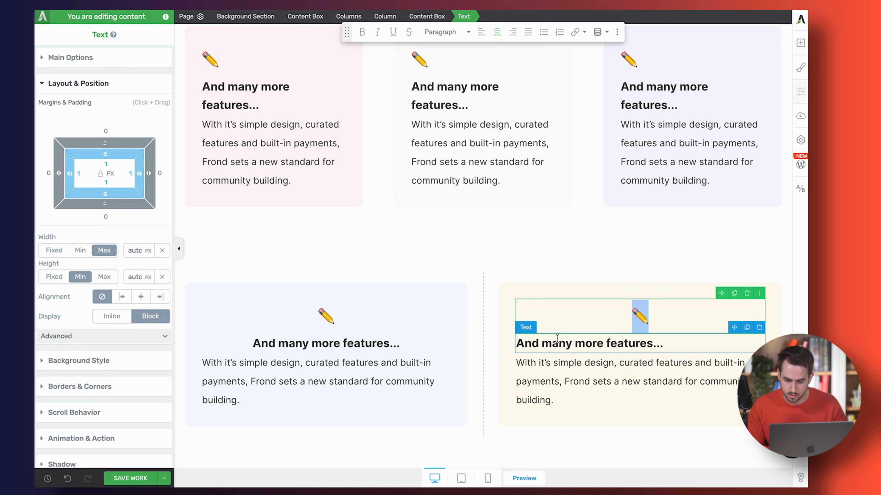
left_click(497, 32)
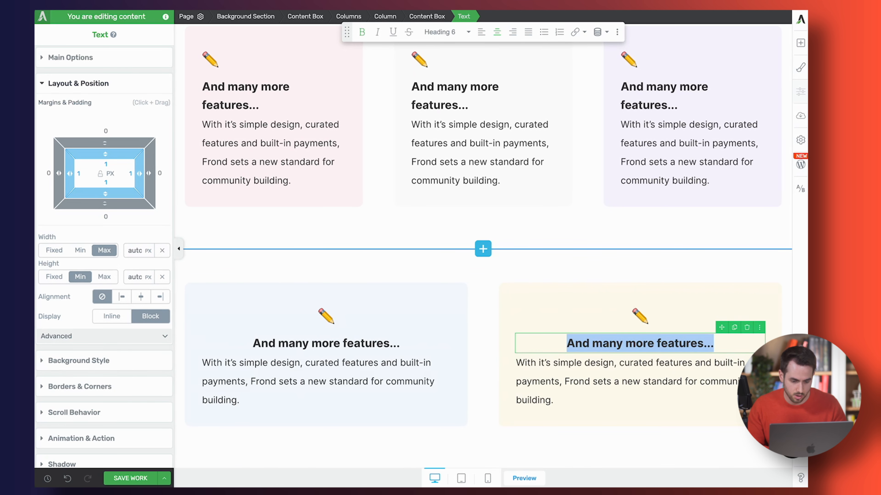
Step: Replace the blue card's description with the "Free to start" paragraph copied from the reference Frond site, and centre it
scroll(291, 361, "down", 3)
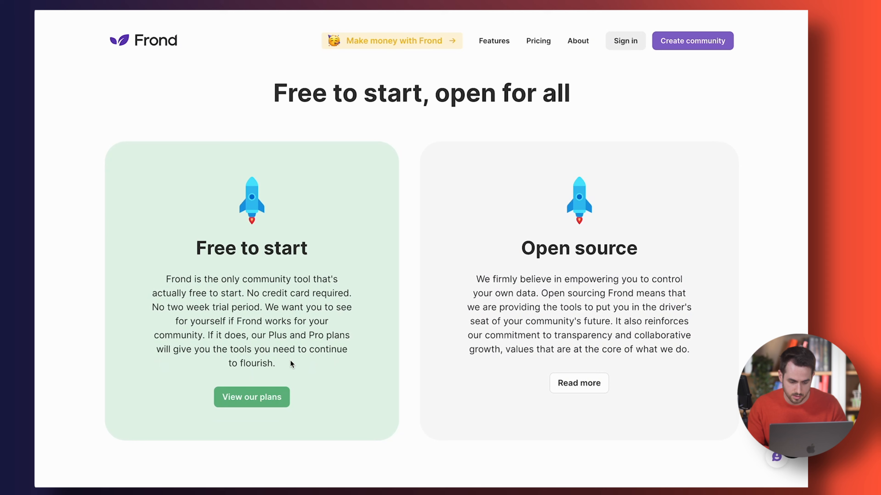
left_click_drag(293, 364, 168, 279)
key("ctrl+c")
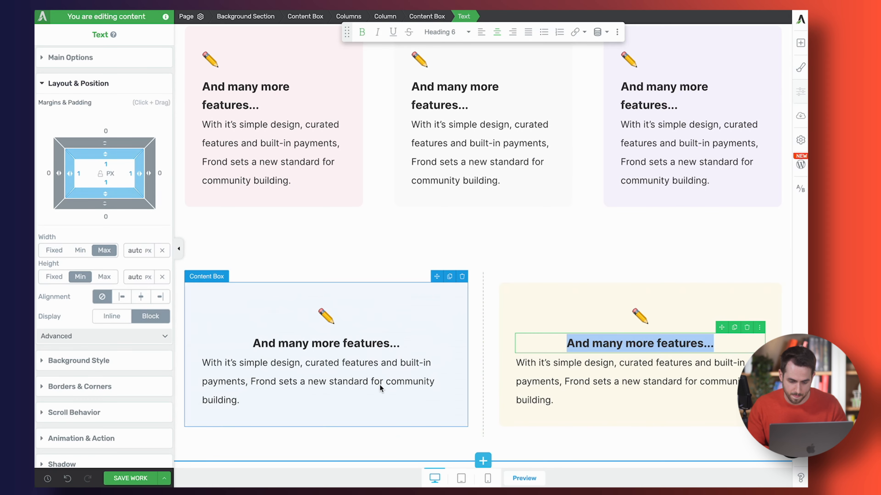
left_click(363, 380)
key("ctrl+a")
key("ctrl+v")
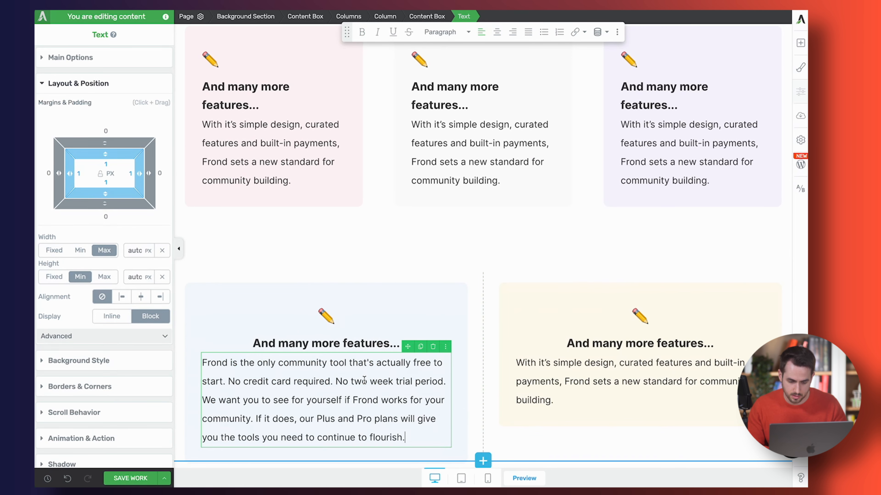
key("ctrl+a")
left_click(496, 32)
Step: Duplicate the centred paragraph into the yellow card beneath its heading and delete that card's old description
scroll(416, 243, "down", 3)
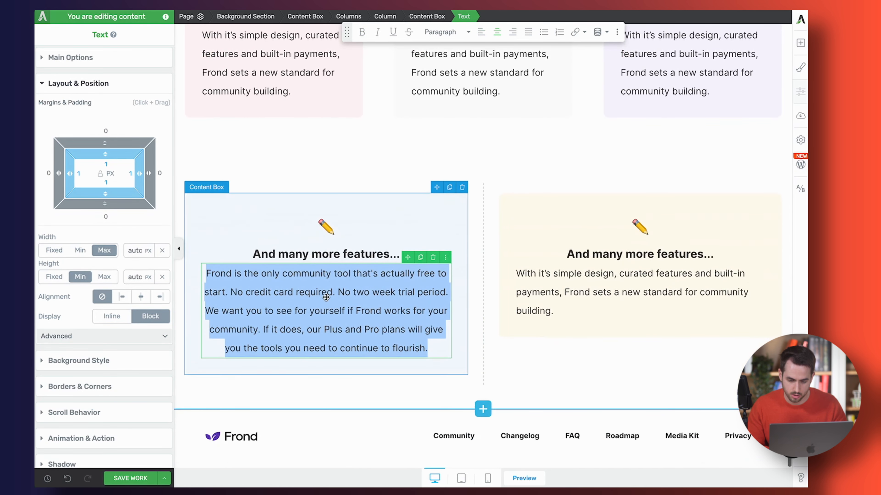
left_click(420, 257)
left_click_drag(407, 258, 637, 298)
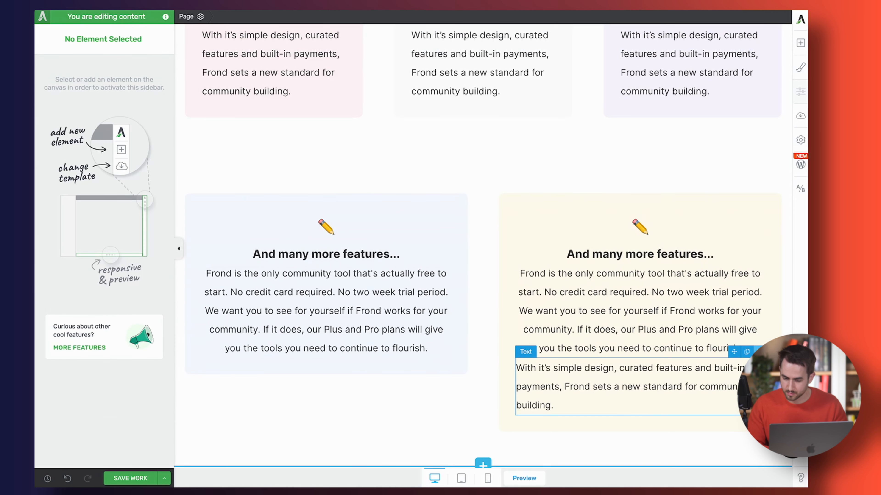
left_click(759, 352)
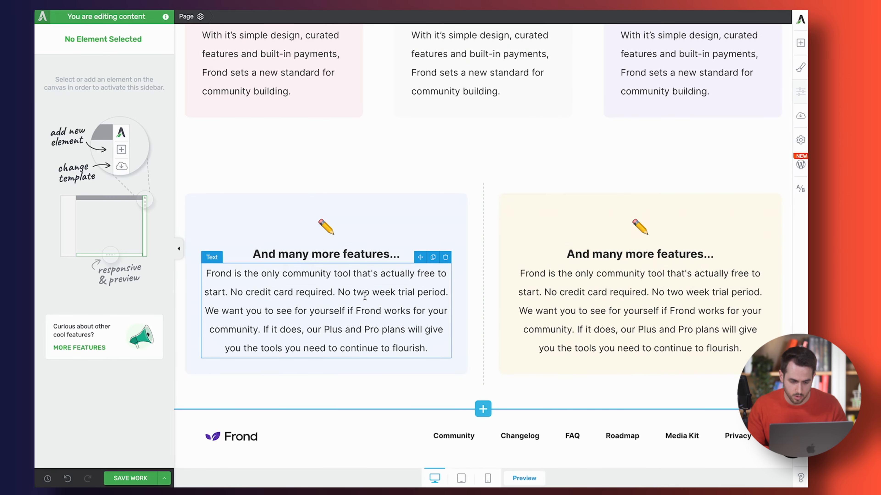
Step: Give the paragraphs in the blue and yellow cards top and bottom margins of 20 px
left_click(364, 293)
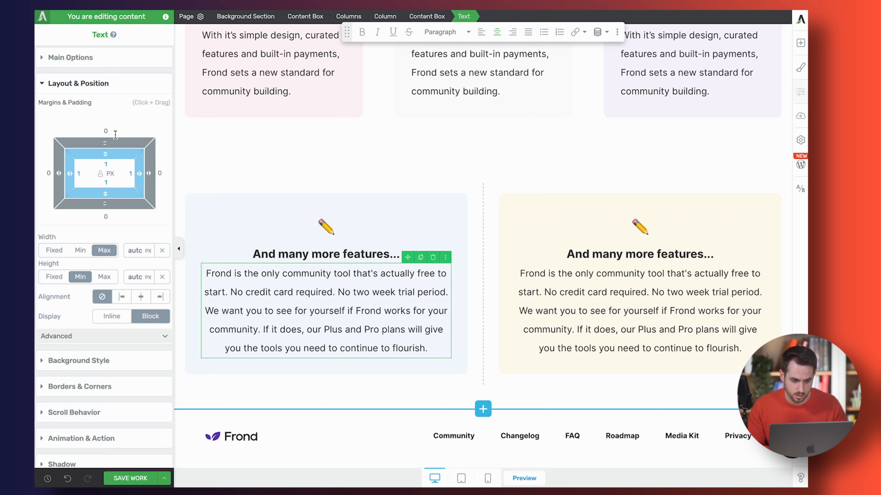
type("20")
key("Tab")
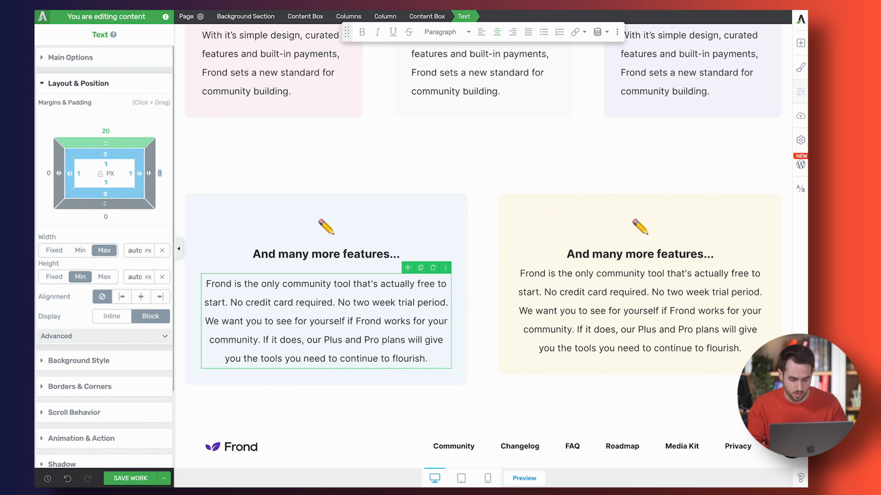
left_click(590, 312)
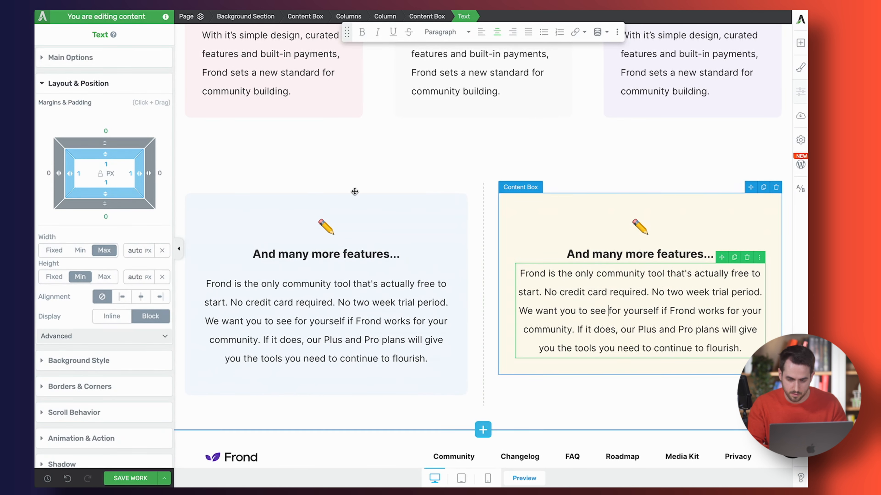
type("20")
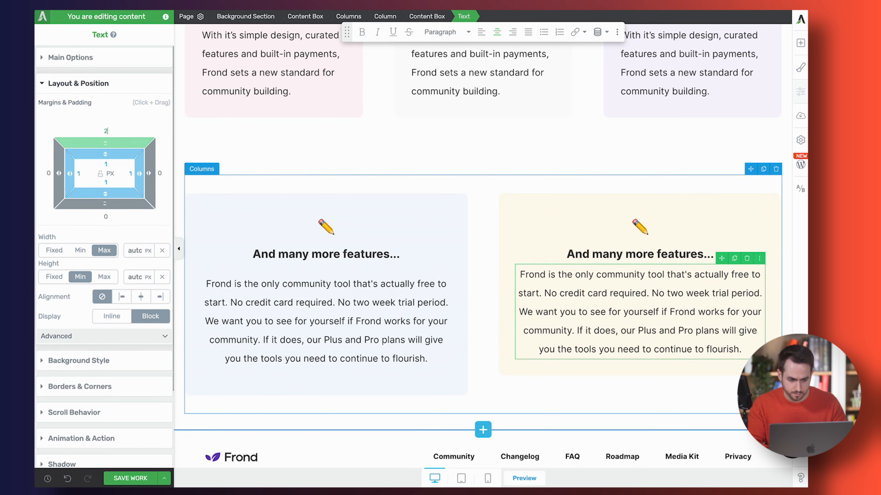
key("Tab")
key("Tab")
type("2")
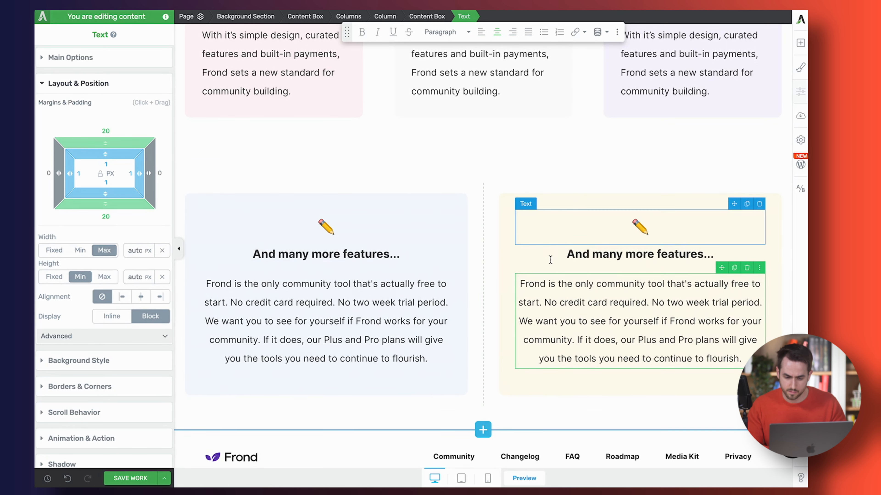
left_click(504, 237)
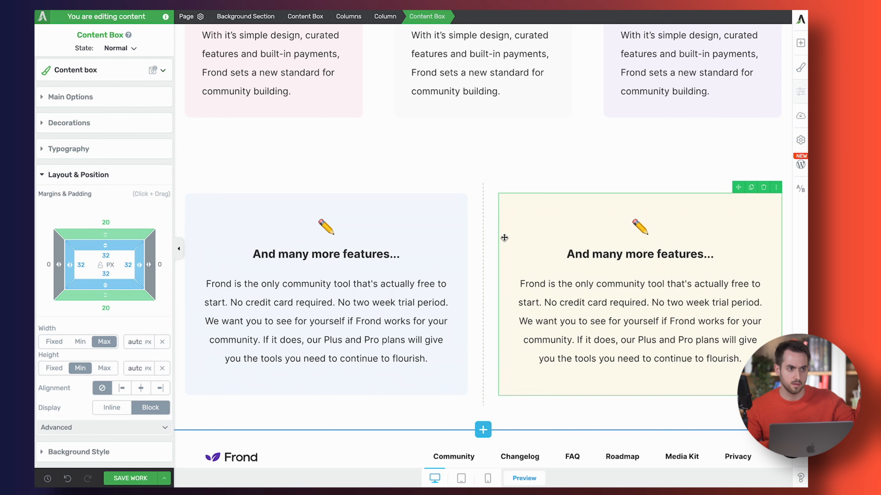
scroll(504, 238, "down", 1)
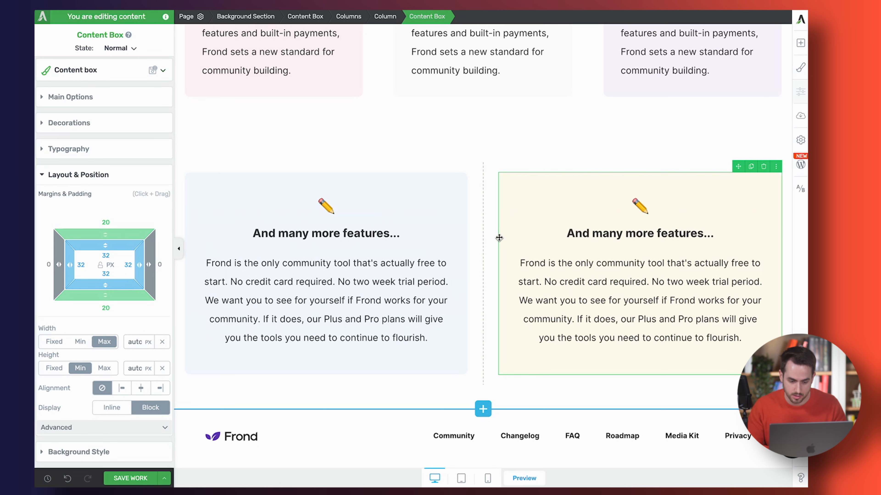
left_click(296, 279)
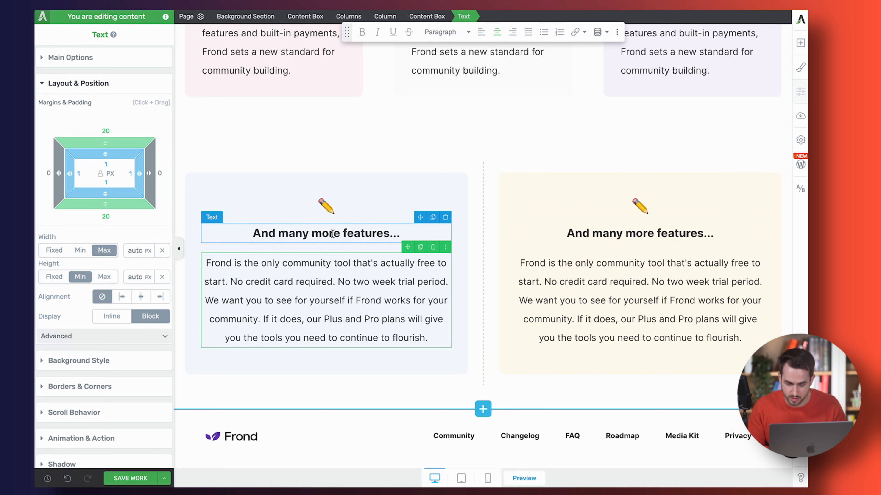
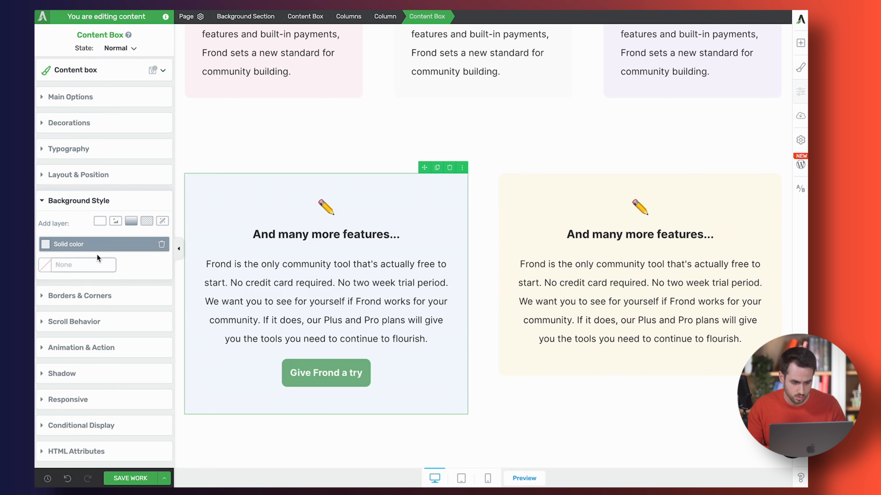
Step: Change the blue card's solid background color to the light green #e7f5ea
left_click(98, 250)
left_click(143, 421)
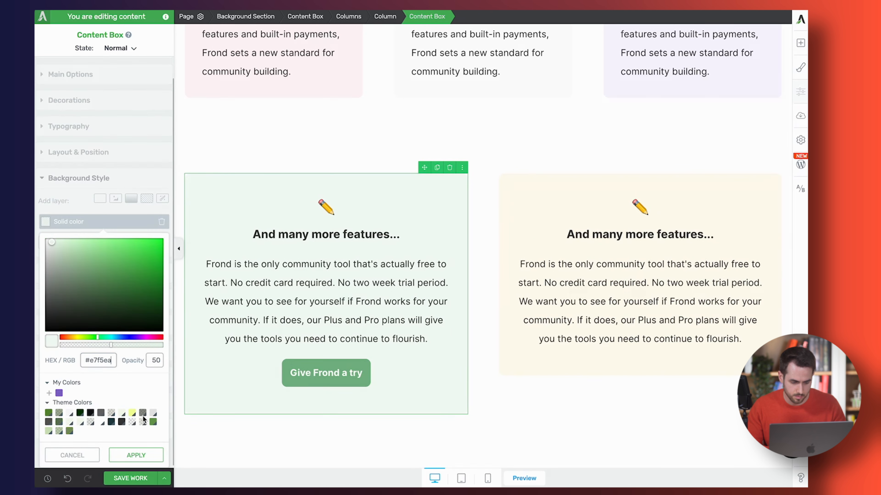
left_click(135, 451)
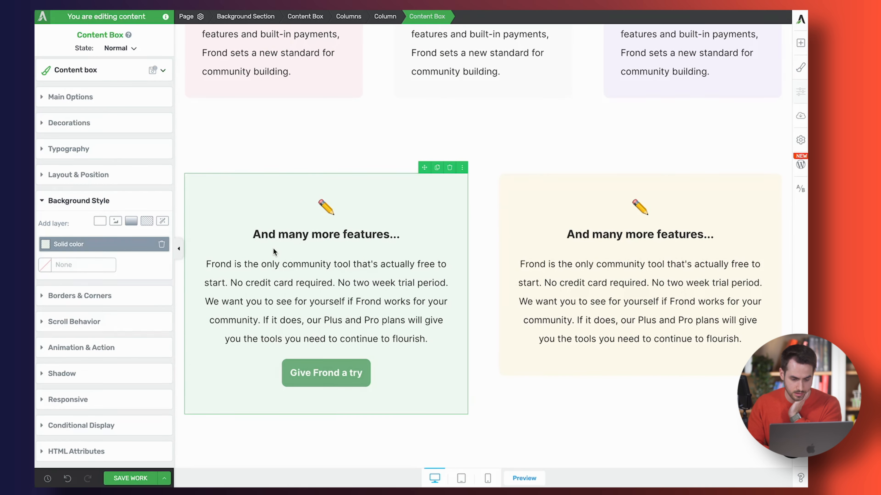
Step: Apply the Heading 4 style to the green card's heading and remove the extra line spacing below it
left_click(287, 237)
triple_click(286, 237)
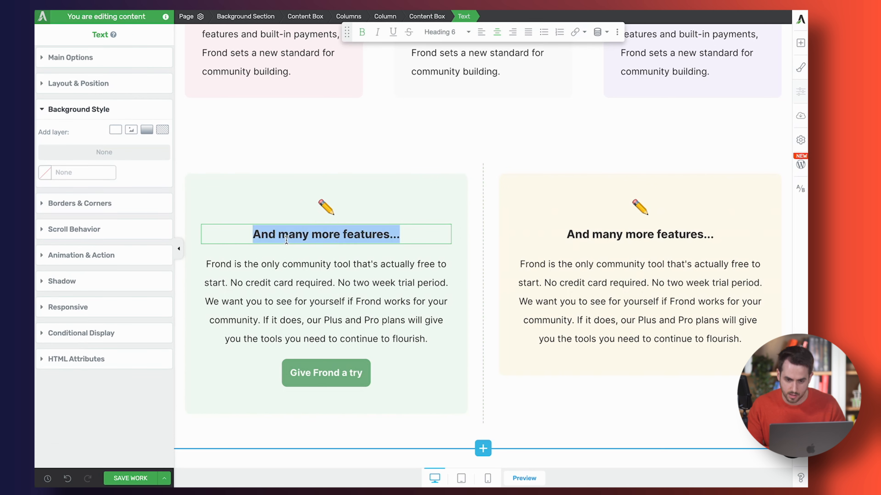
left_click(466, 32)
mouse_move(471, 173)
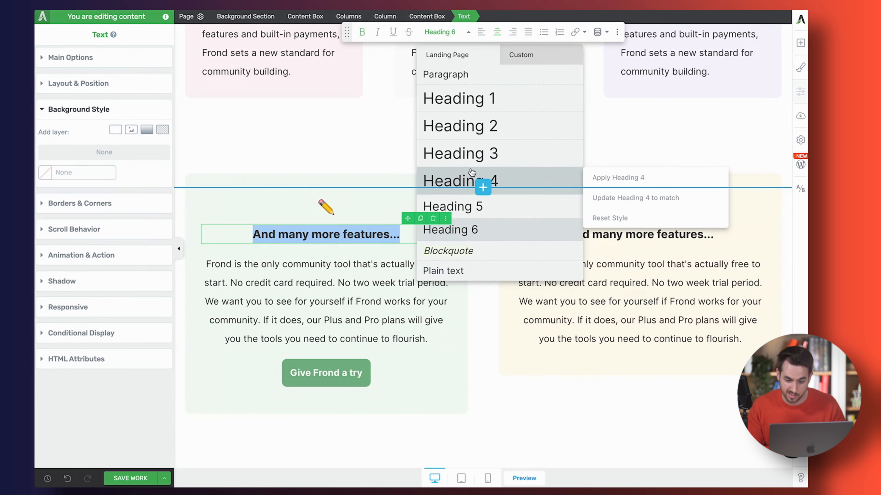
left_click(472, 204)
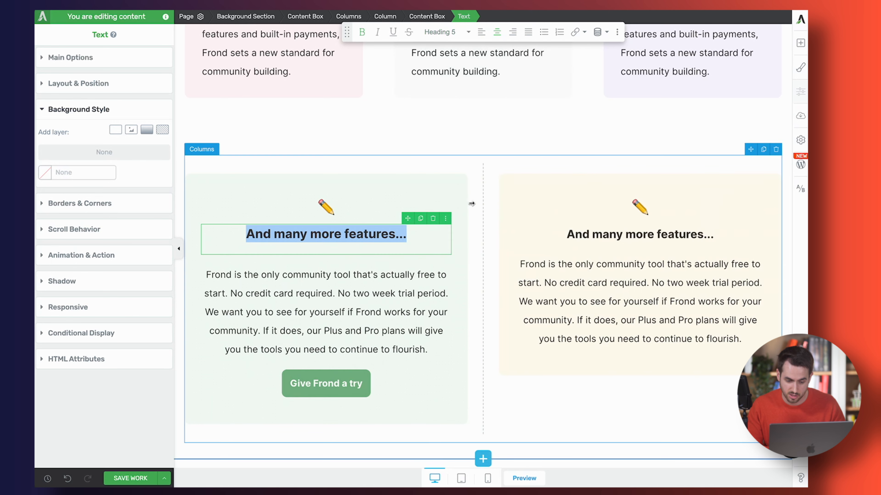
left_click(466, 32)
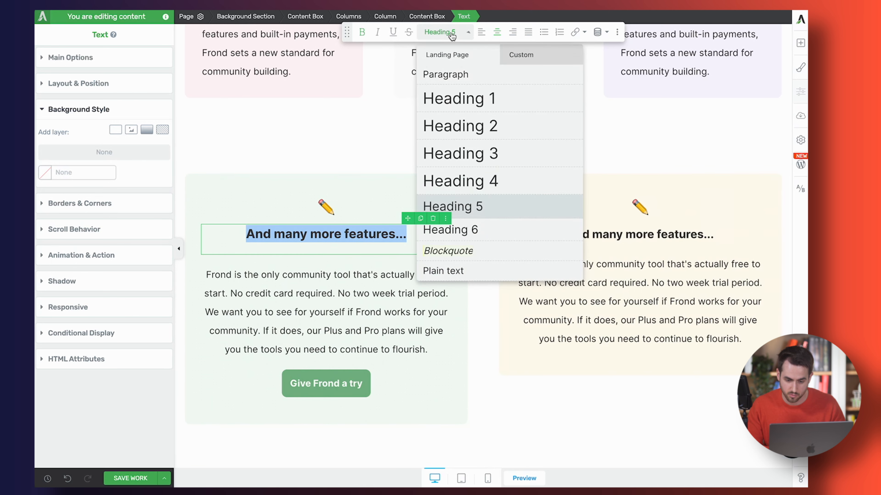
left_click(486, 179)
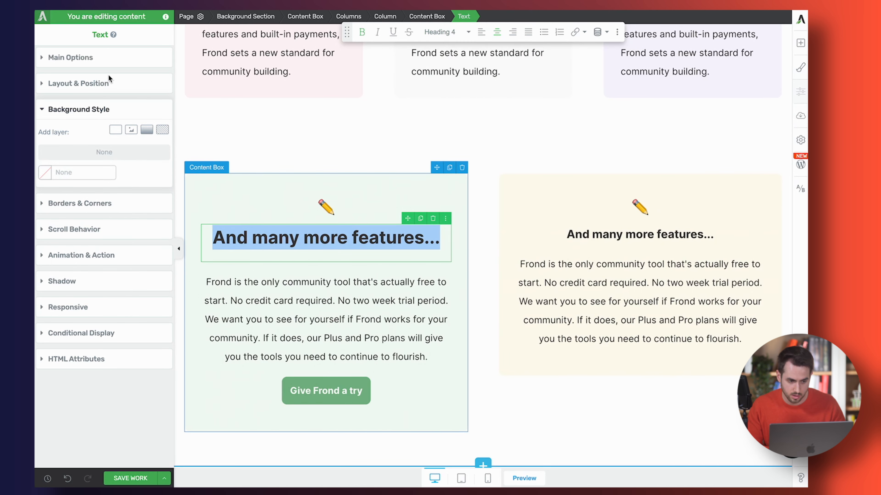
left_click(105, 62)
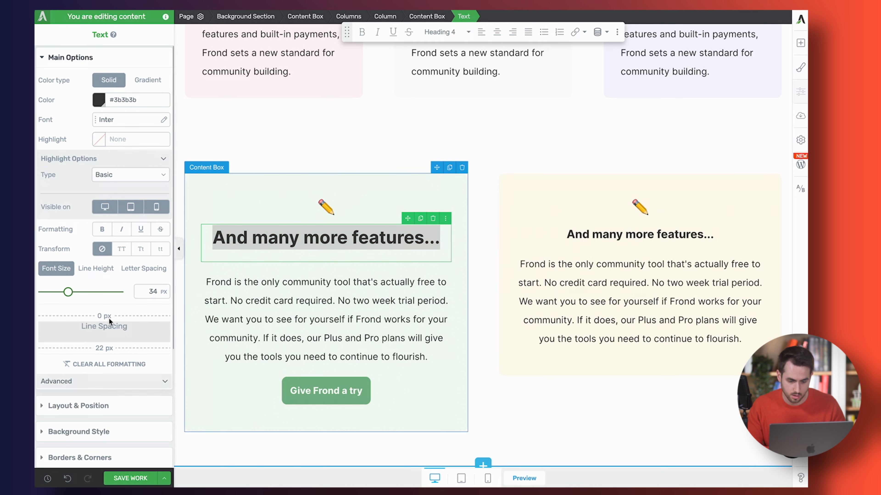
left_click_drag(109, 319, 114, 303)
Step: Apply the Heading 4 style to the yellow card's "And many more features..." heading
triple_click(602, 232)
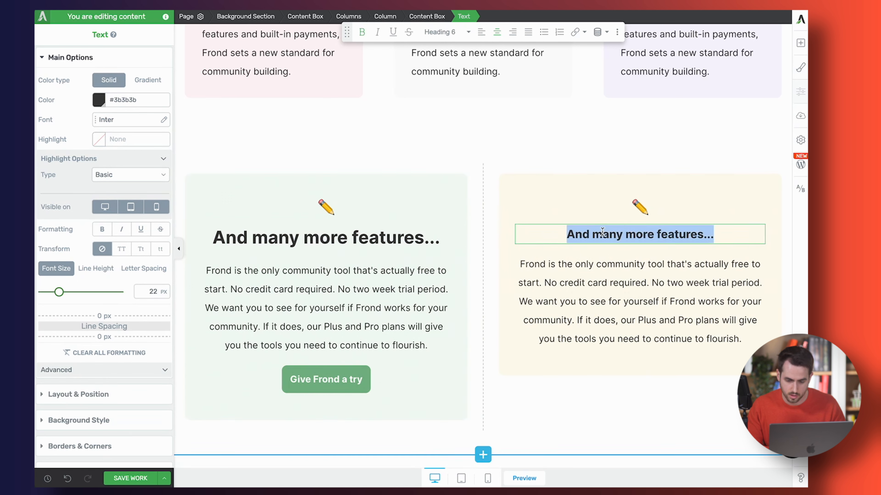
left_click(448, 32)
left_click(472, 183)
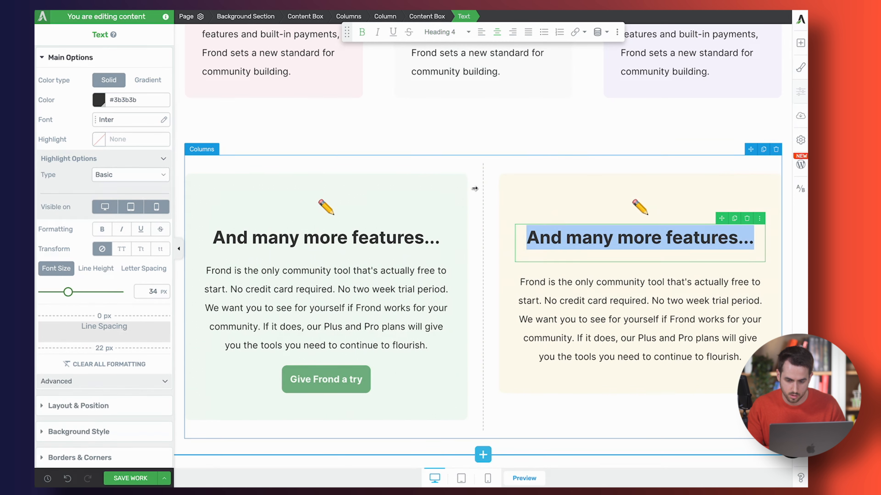
Step: Set the font size of the pencil emojis in the yellow and green cards to 48 px
left_click(613, 204)
triple_click(613, 203)
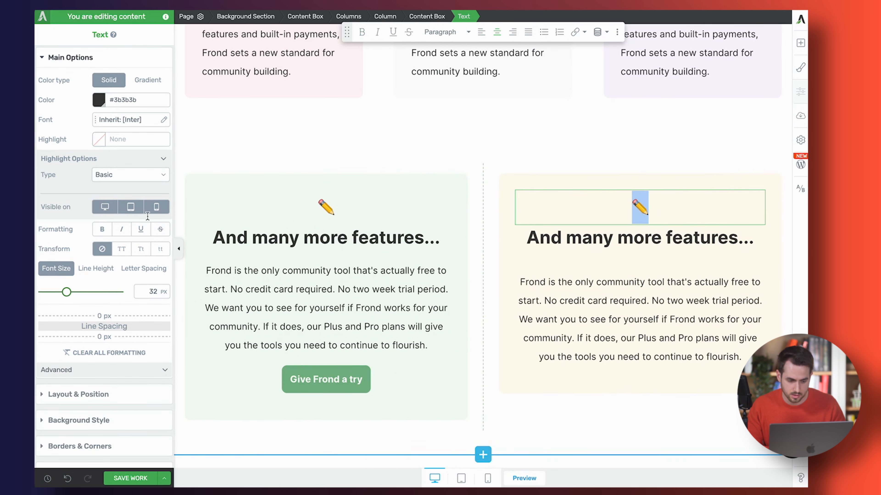
double_click(153, 292)
type("48")
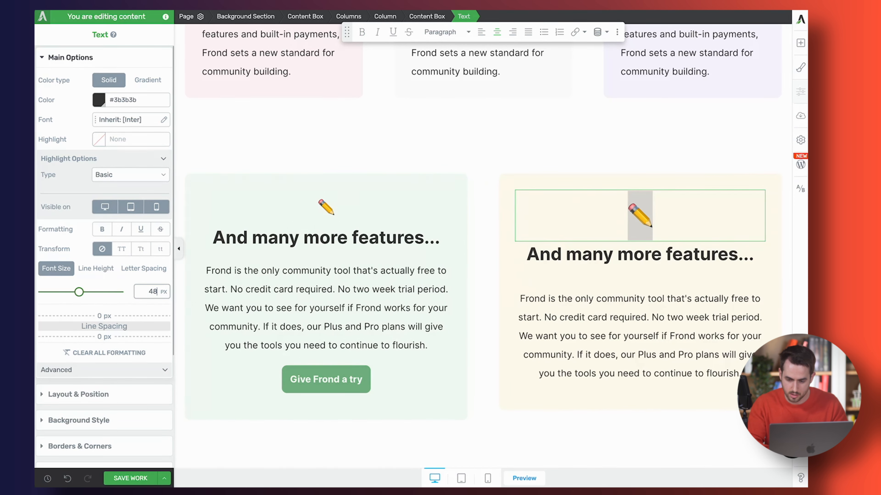
triple_click(325, 208)
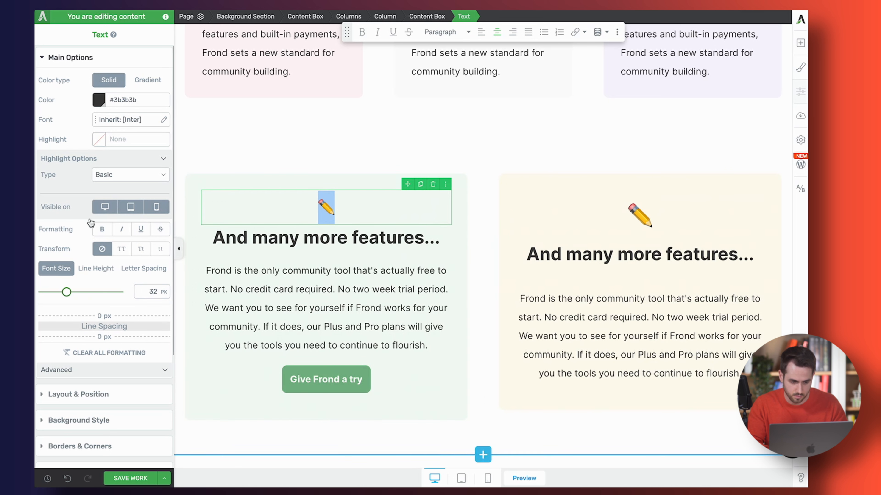
double_click(153, 292)
type("48")
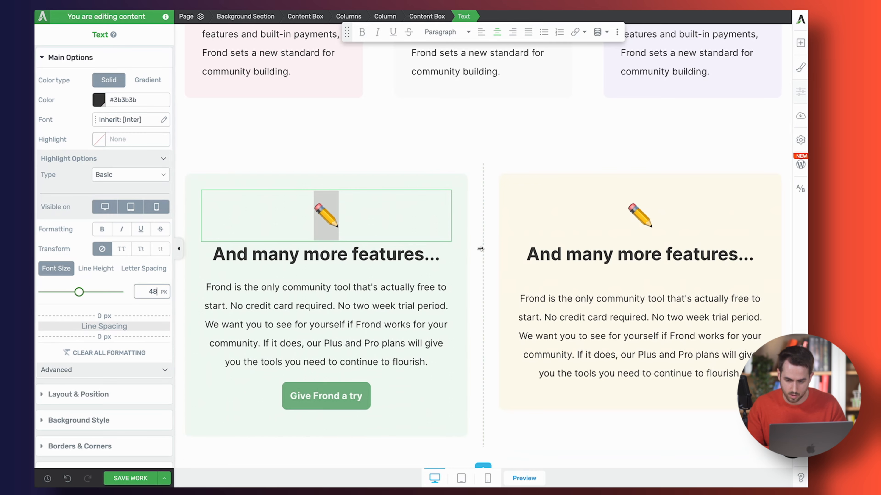
Step: Duplicate the hero's "Schedule a call with us" button and move the copy below the paragraph in the yellow card
scroll(480, 249, "up", 15)
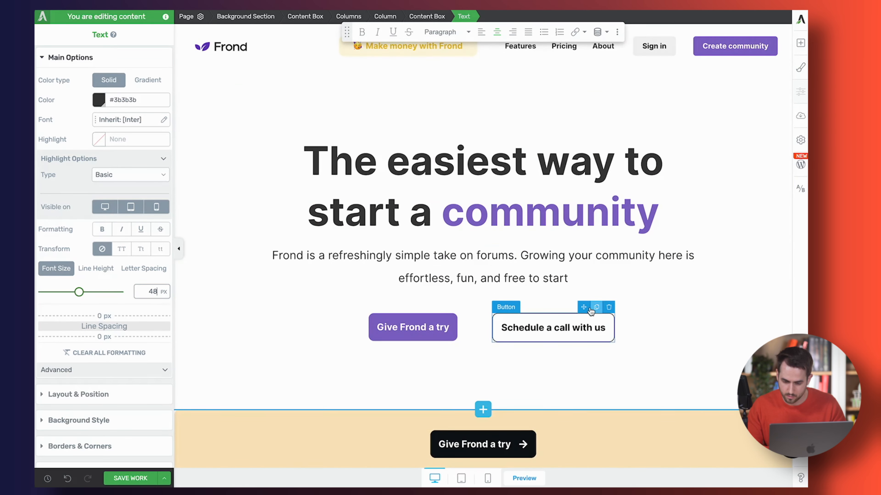
left_click(595, 307)
left_click_drag(584, 307, 658, 333)
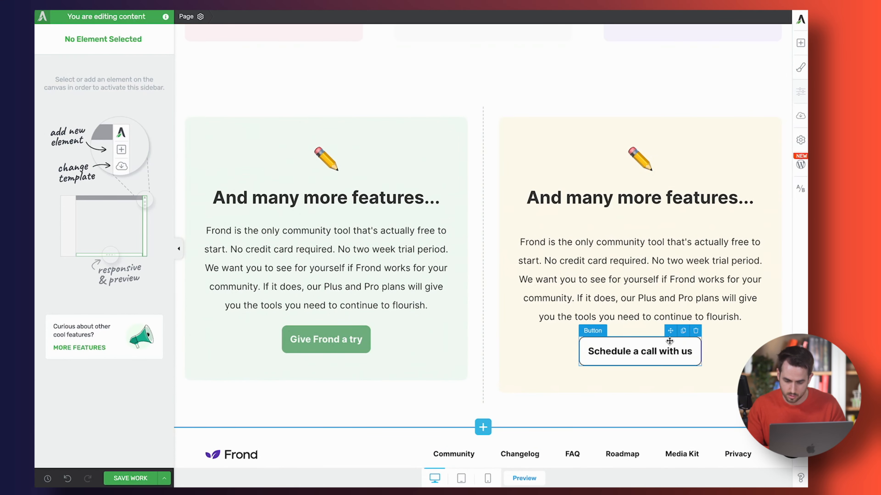
Step: Set the green card's minimum height to 520 px and center its content vertically
left_click(467, 375)
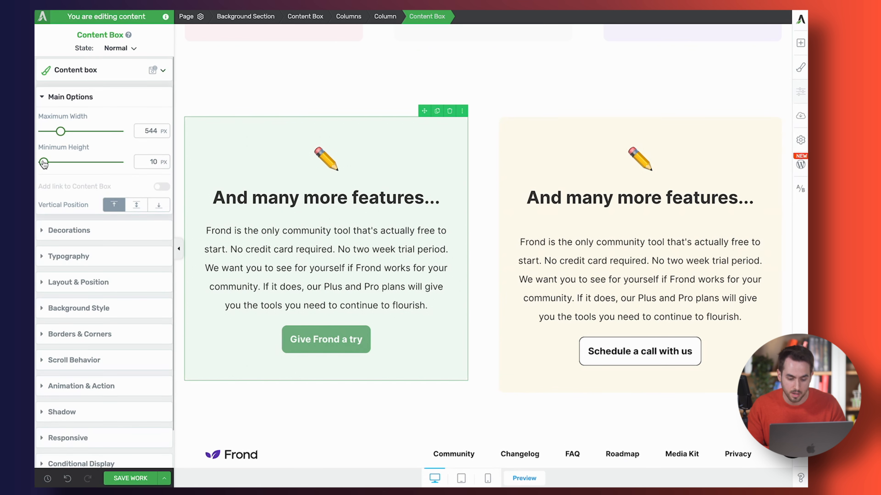
left_click_drag(44, 163, 86, 169)
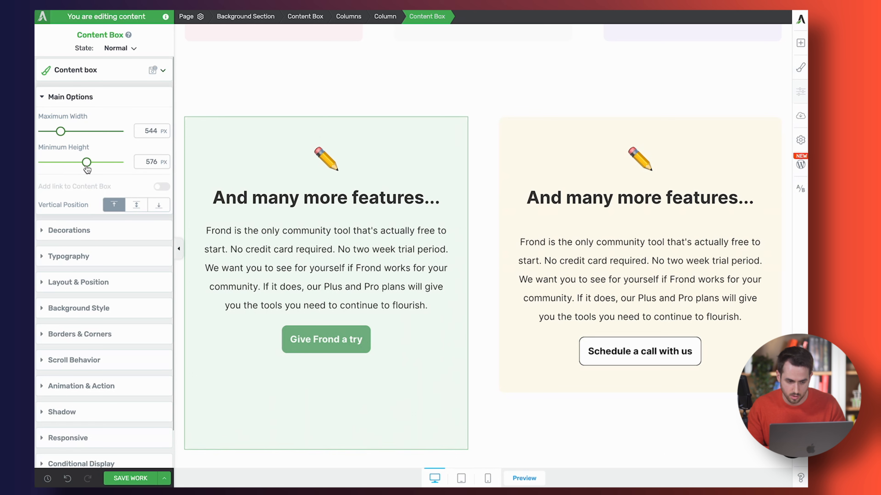
double_click(152, 162)
type("560")
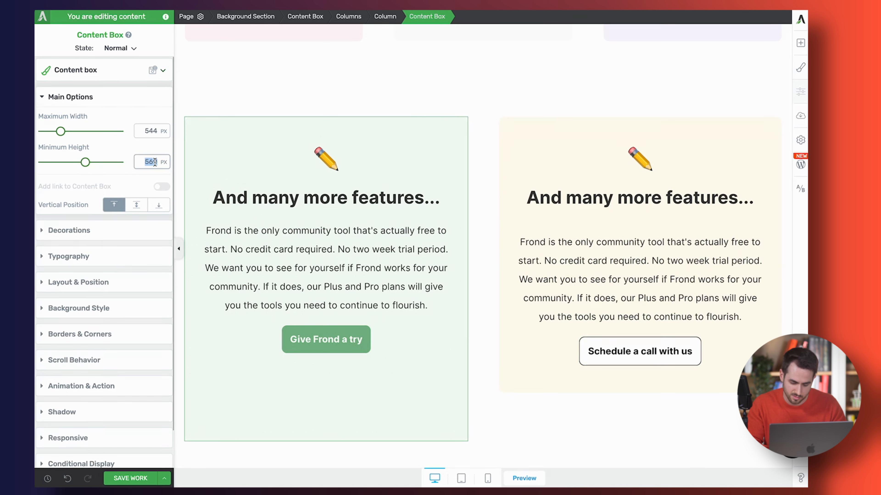
type("520")
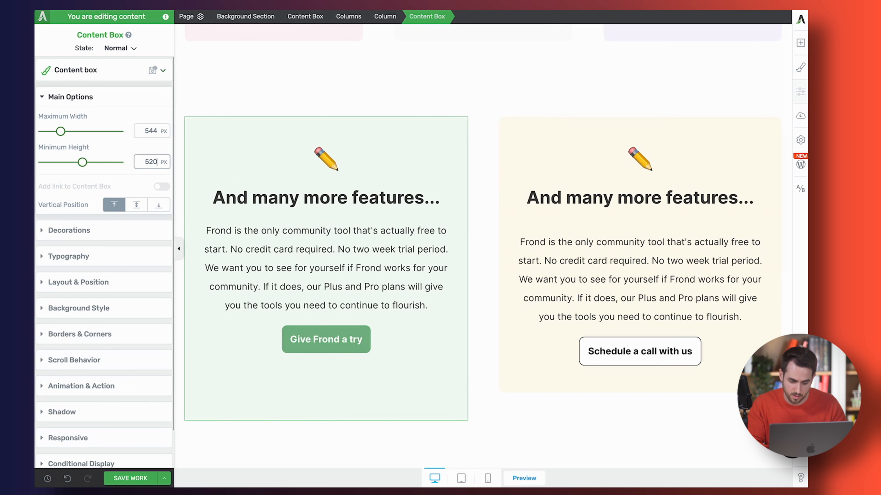
left_click(137, 205)
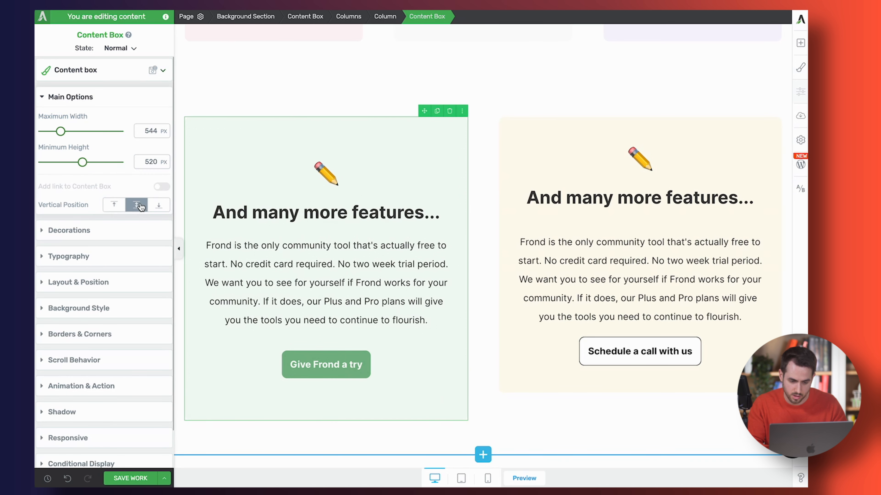
Step: Set the yellow card's minimum height to 520 px and center its content vertically
left_click(537, 382)
double_click(150, 162)
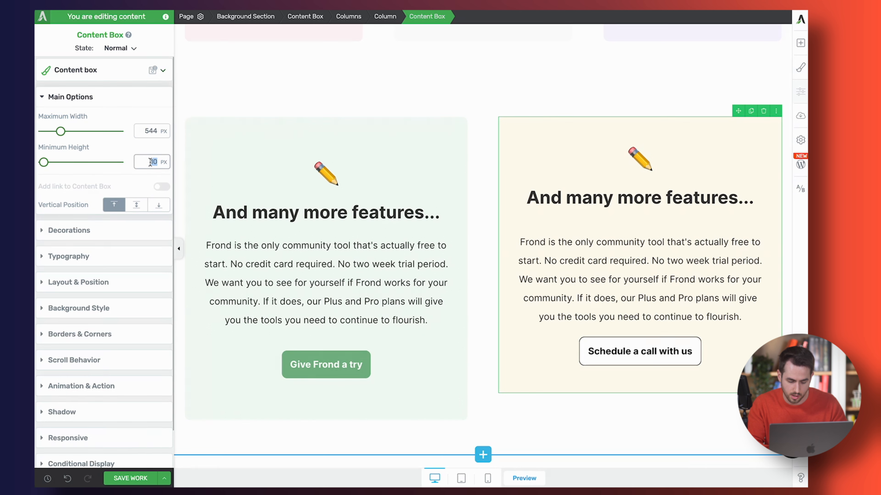
type("520")
left_click(143, 206)
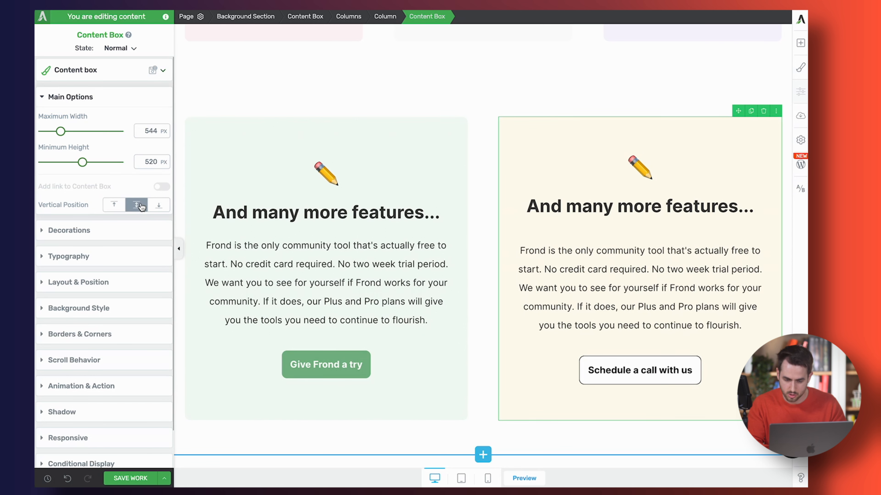
Step: Insert a new background section between the two-card row and the footer
scroll(325, 232, "down", 2)
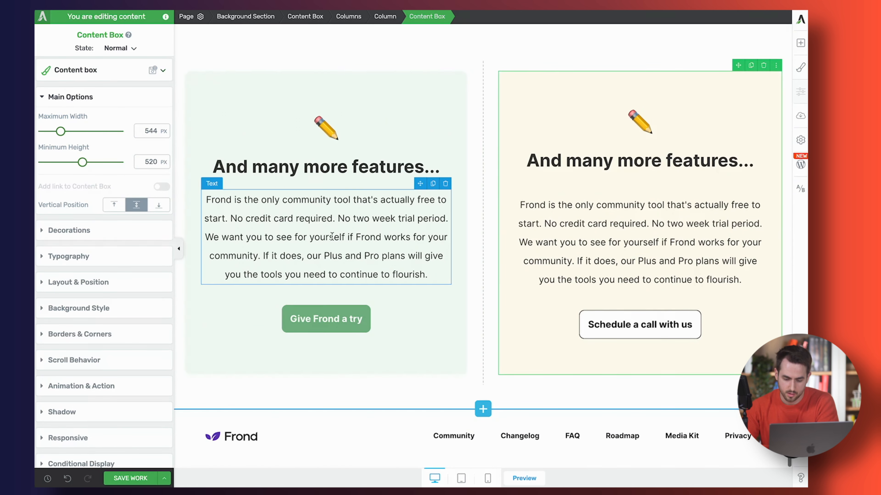
left_click(438, 405)
scroll(438, 405, "up", 5)
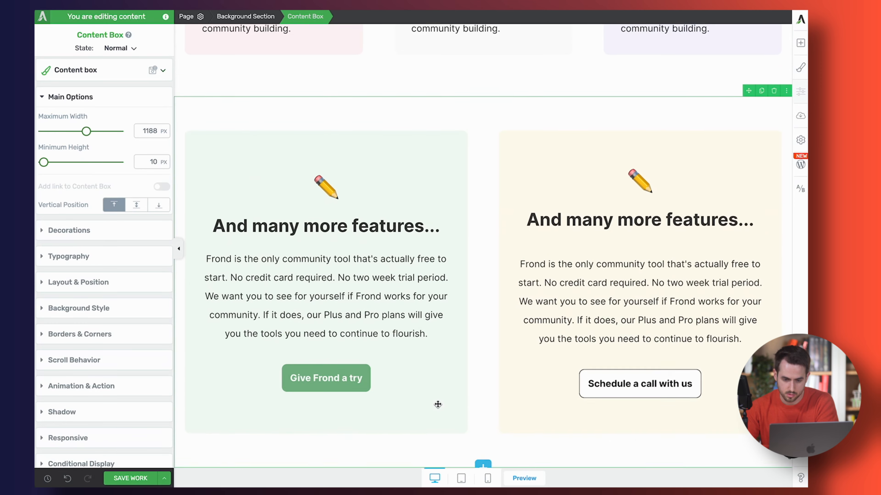
scroll(438, 404, "down", 5)
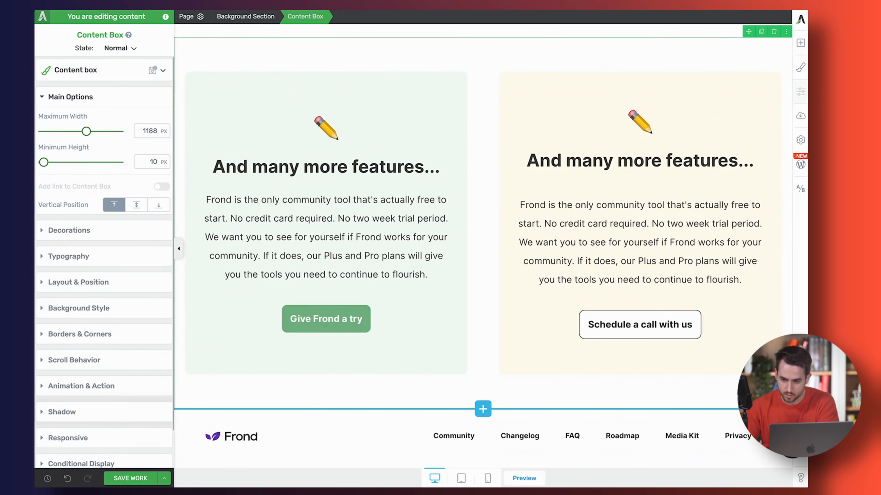
left_click(799, 43)
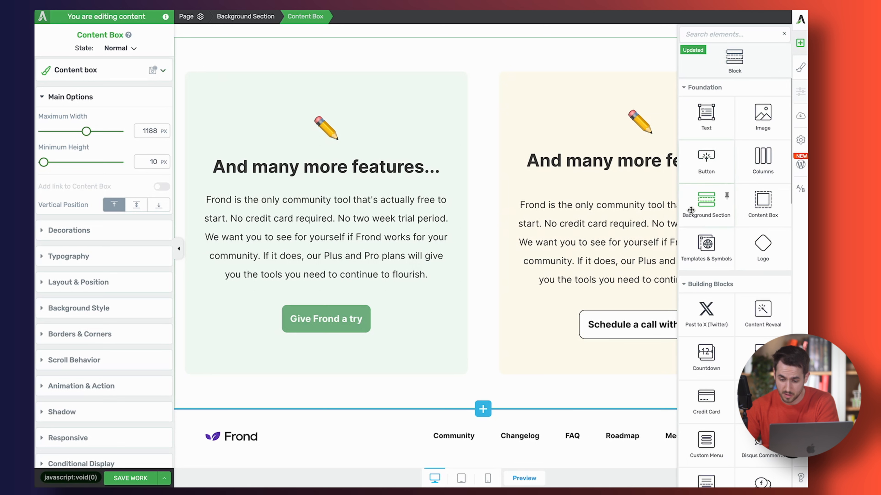
left_click_drag(706, 199, 447, 378)
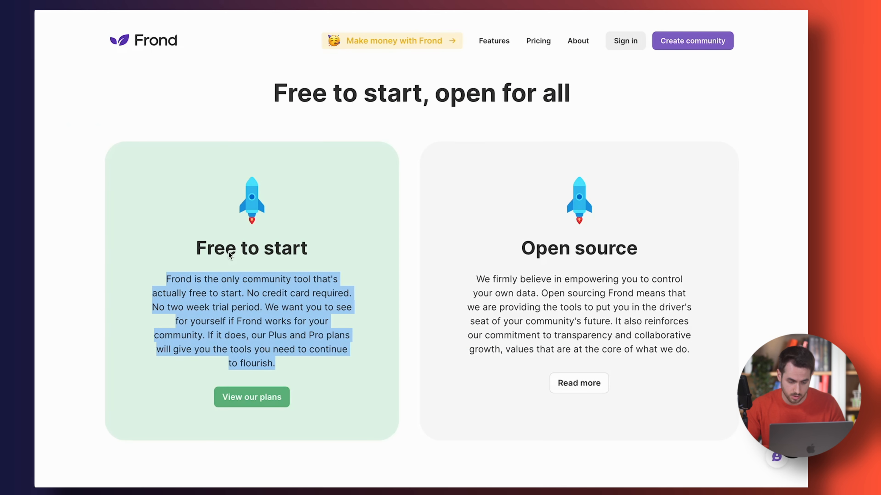
Step: Add a content box inside the empty background section above the footer
scroll(194, 273, "down", 10)
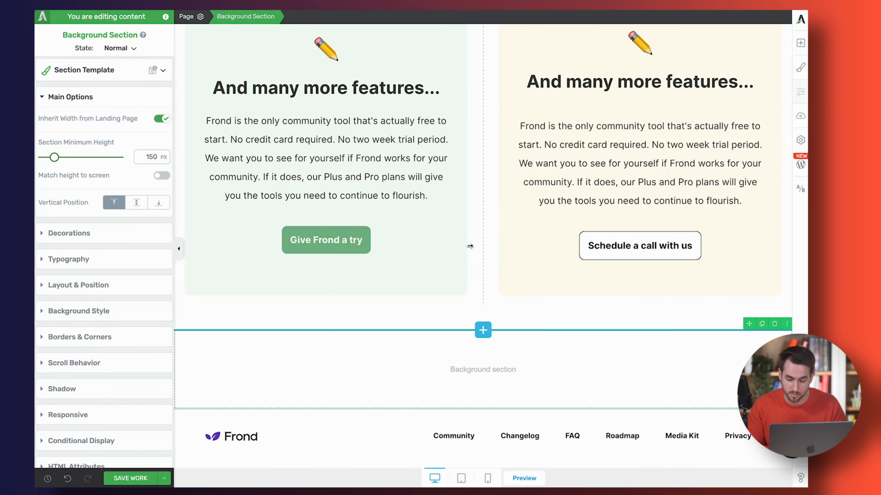
left_click(798, 48)
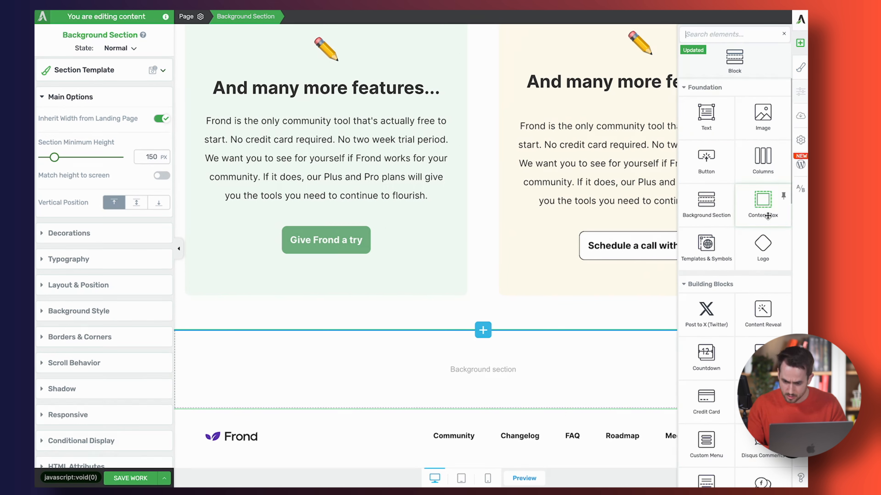
left_click_drag(762, 203, 564, 384)
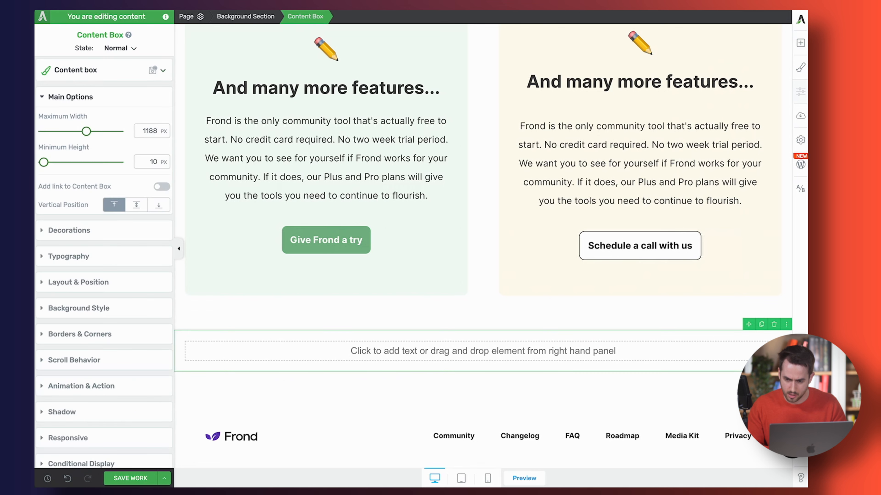
Step: Add a text element inside the empty content box and set its font size to 72 px
left_click(800, 47)
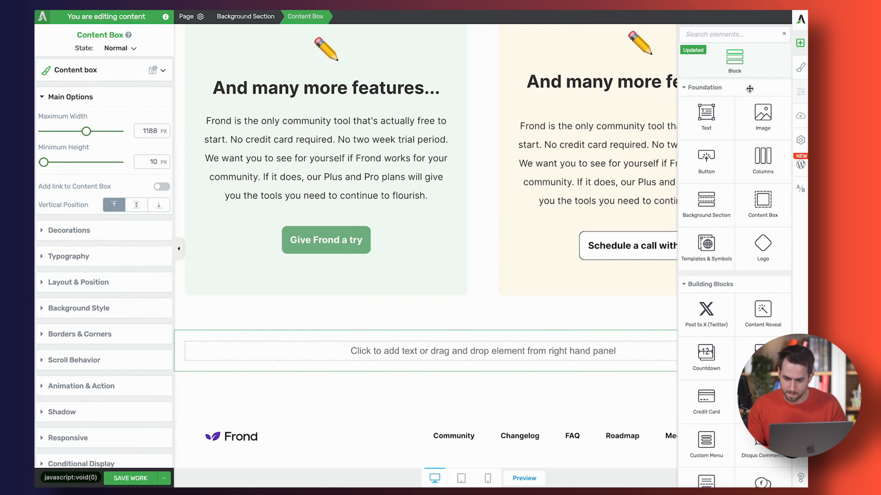
left_click_drag(734, 59, 490, 371)
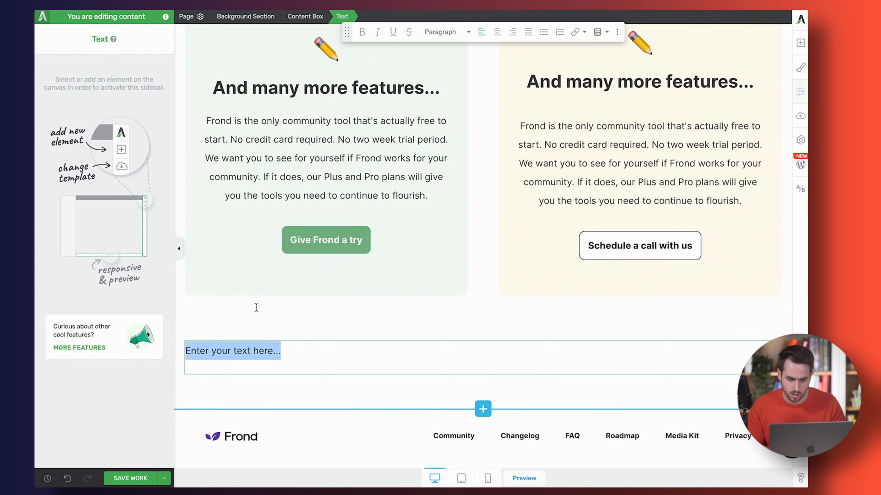
double_click(143, 294)
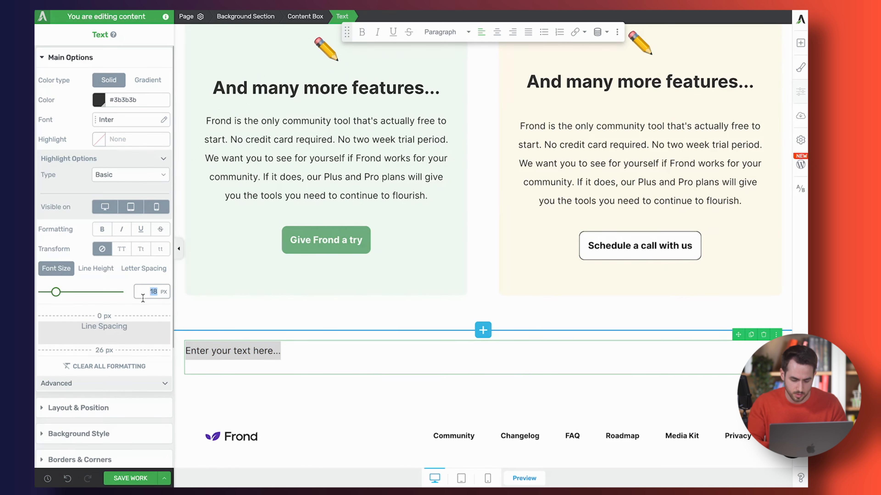
type("72")
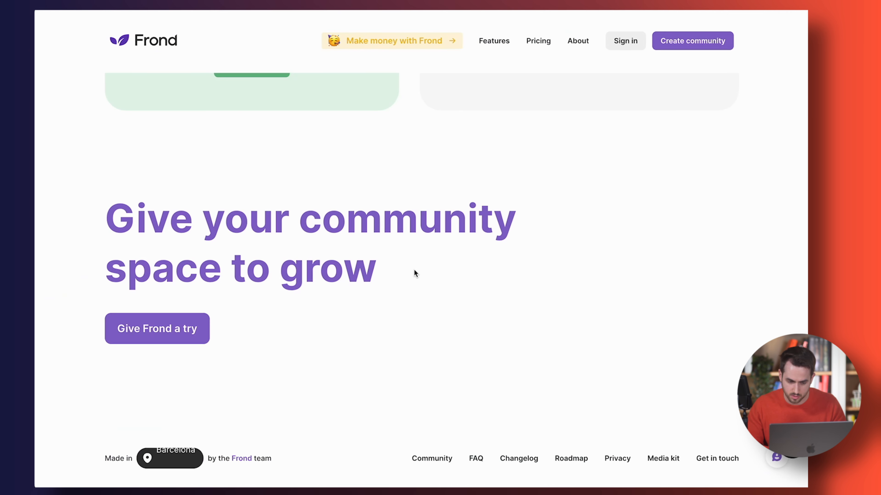
left_click_drag(415, 274, 116, 221)
key("ctrl+c")
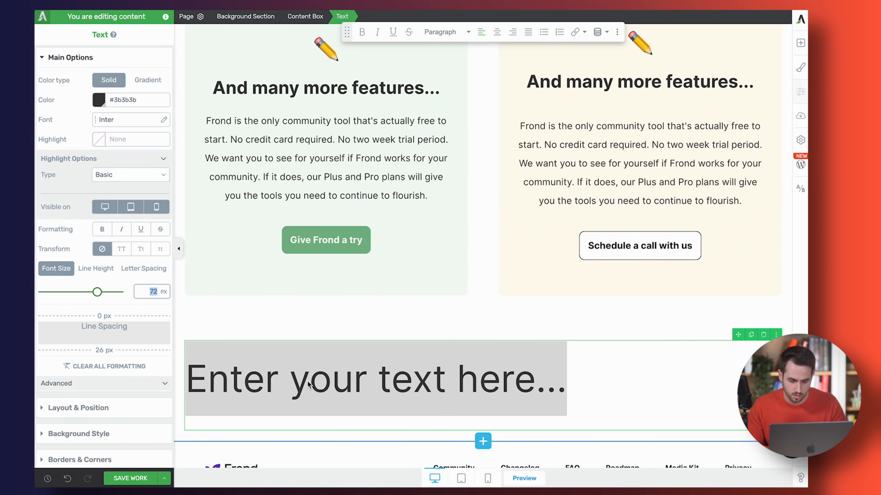
triple_click(307, 382)
key("ctrl+v")
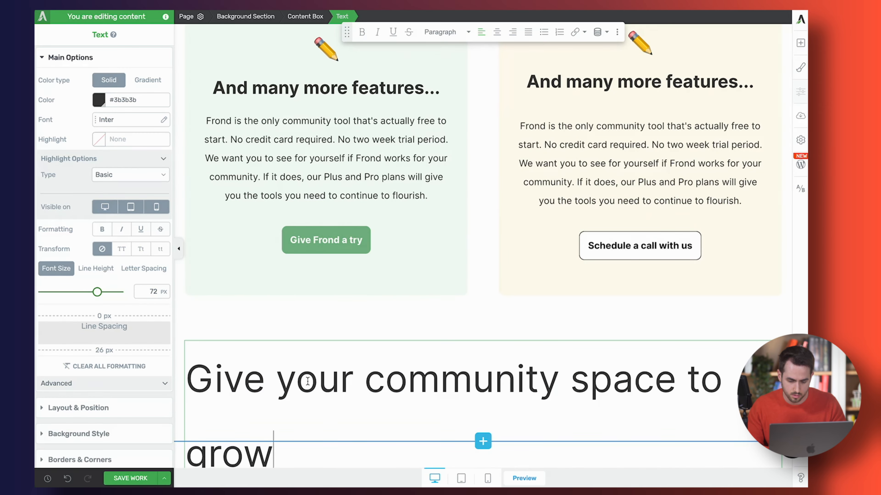
key("ctrl+z")
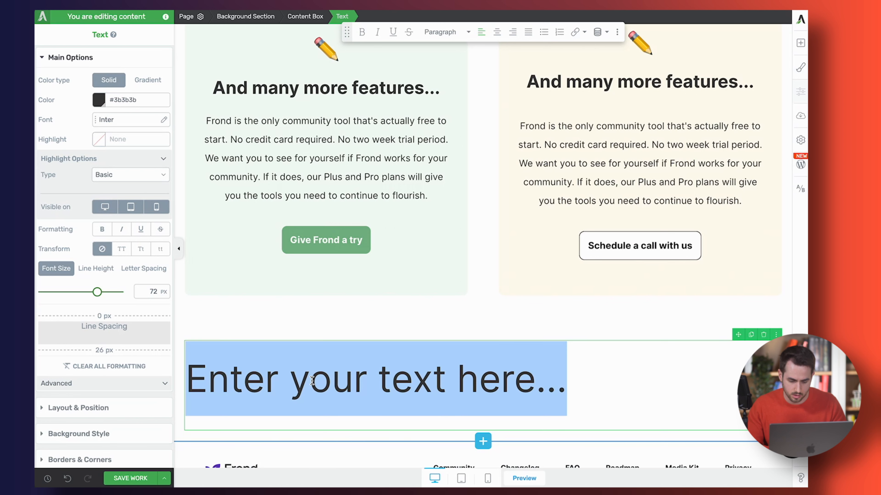
Step: Replace the 72 px placeholder text with "Give your community" and "space to grow..." on two lines
type("Give your com")
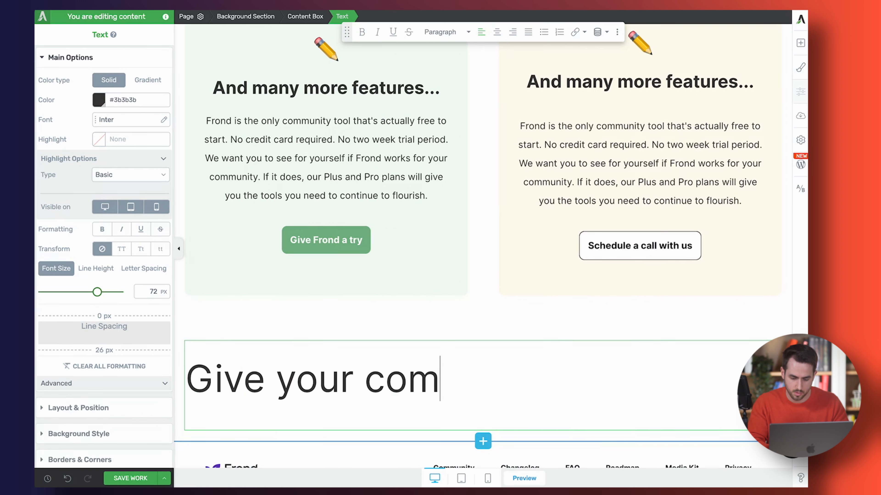
type("munity")
key("Return")
type("spac")
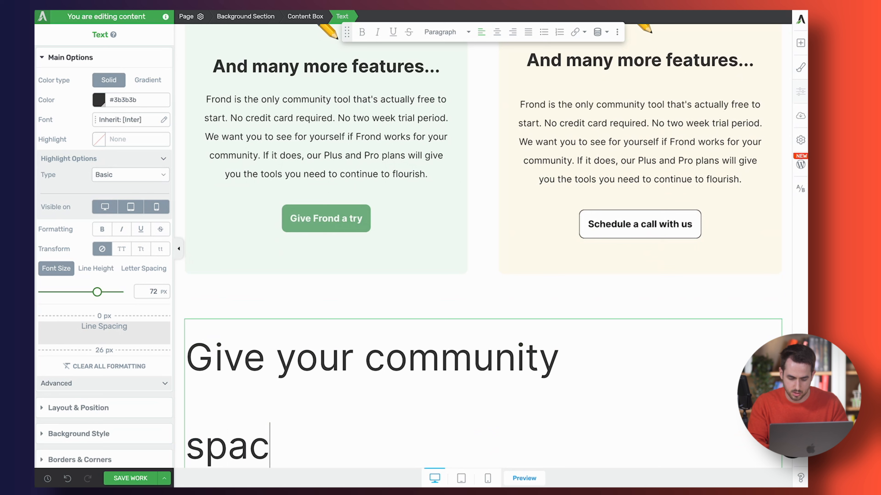
type("e to grow...")
Step: Reduce the two-line heading's bottom line spacing to 0 px and set its line height to 1.4 em
key("ctrl+a")
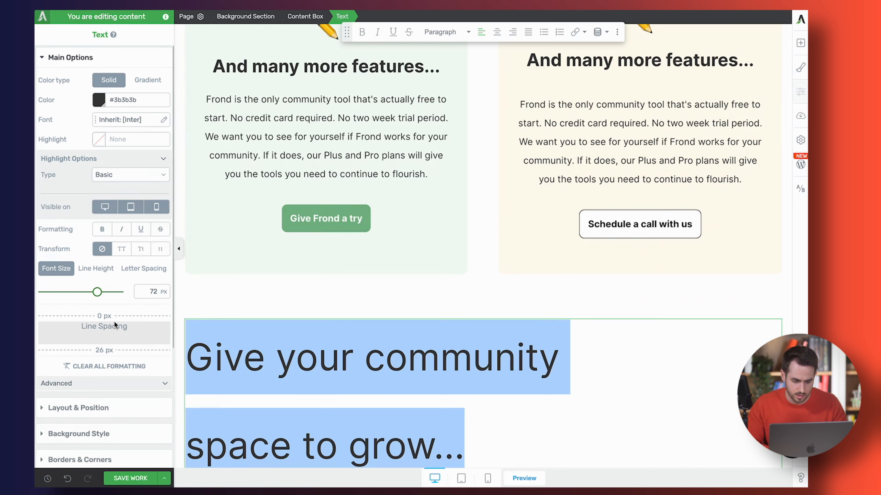
left_click_drag(104, 347, 104, 335)
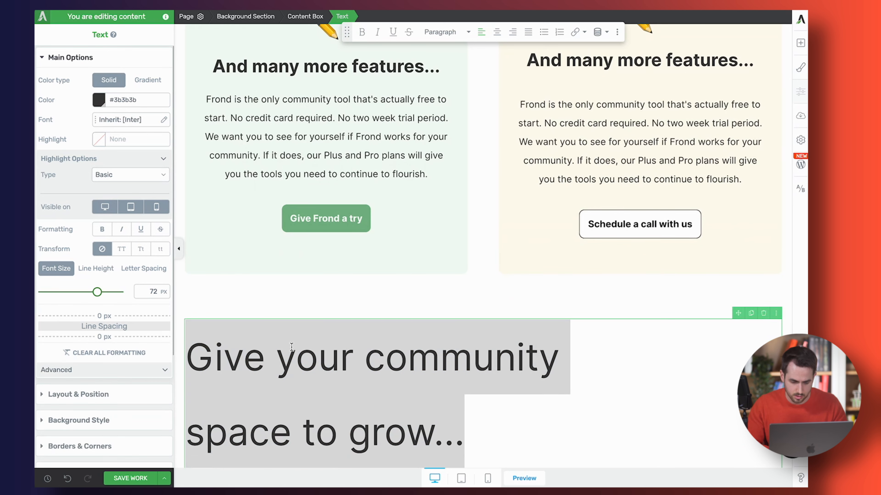
left_click(95, 269)
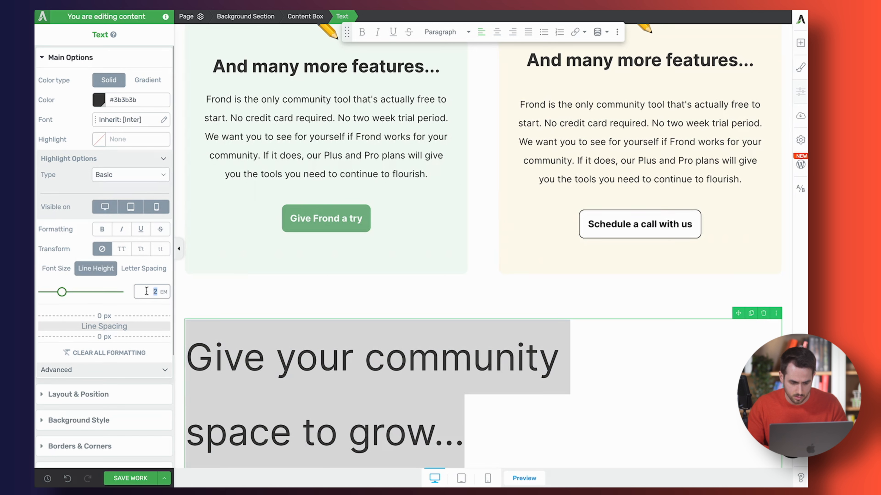
type("1.4")
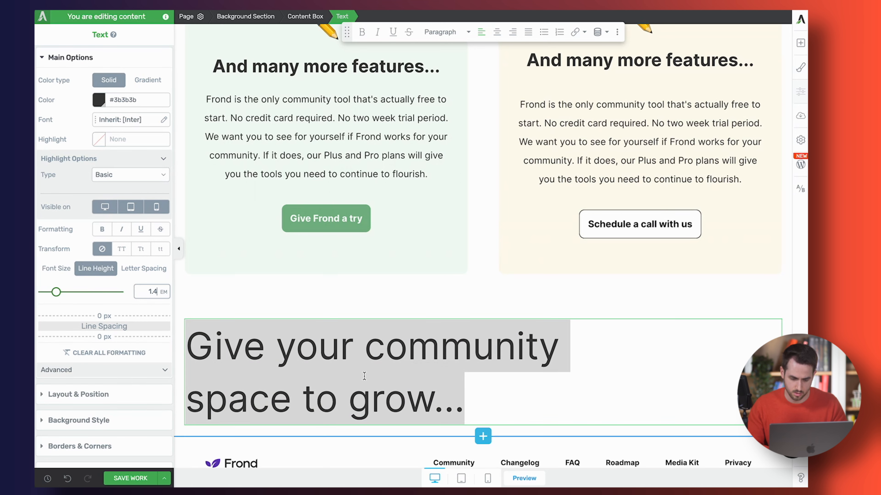
Step: Make the whole "Give your community space to grow..." heading bold and color it with the saved purple #8468c6
left_click(364, 376)
key("super+a")
left_click(362, 37)
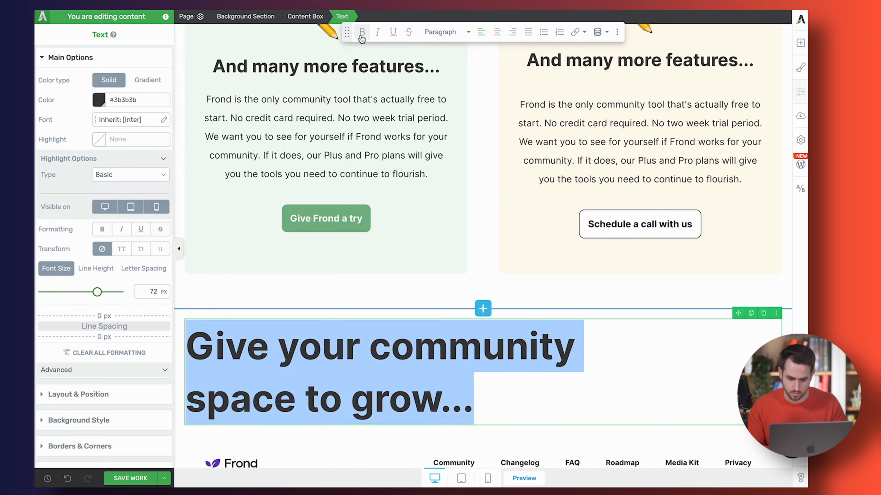
left_click(98, 100)
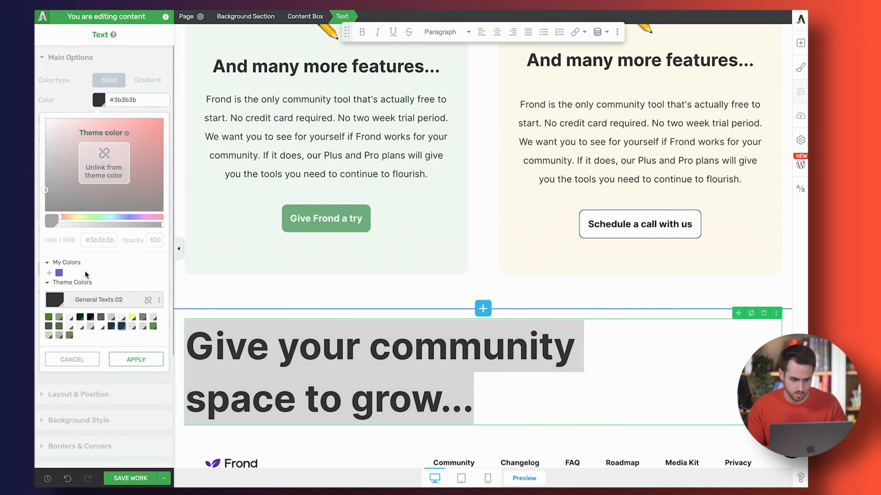
left_click(59, 274)
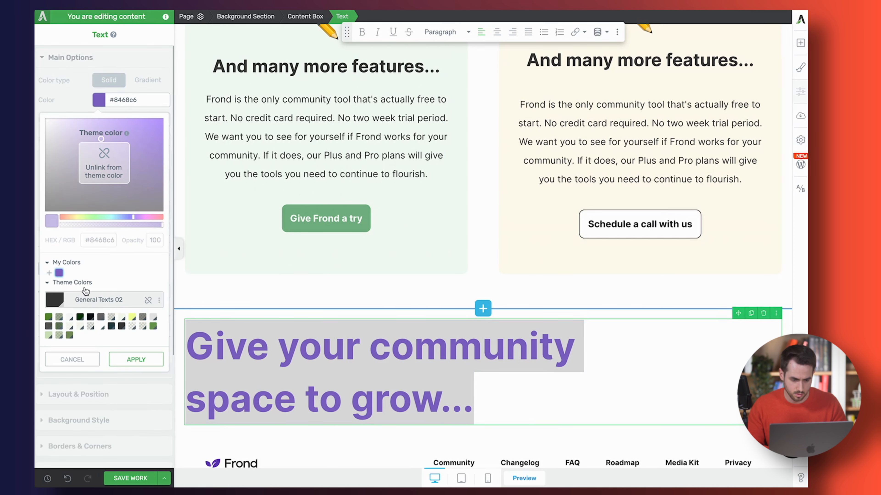
left_click(136, 359)
Step: Set the top and bottom padding of the background section around the purple closing heading to 60 px
scroll(284, 354, "down", 1)
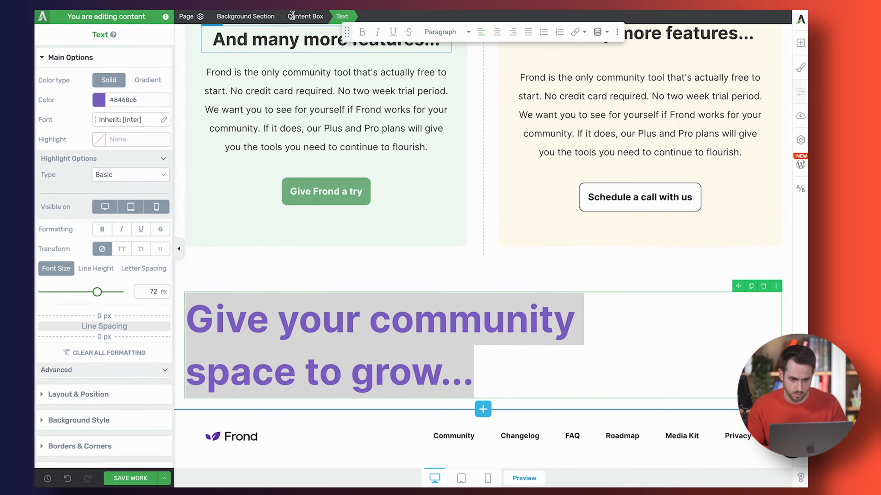
left_click(245, 17)
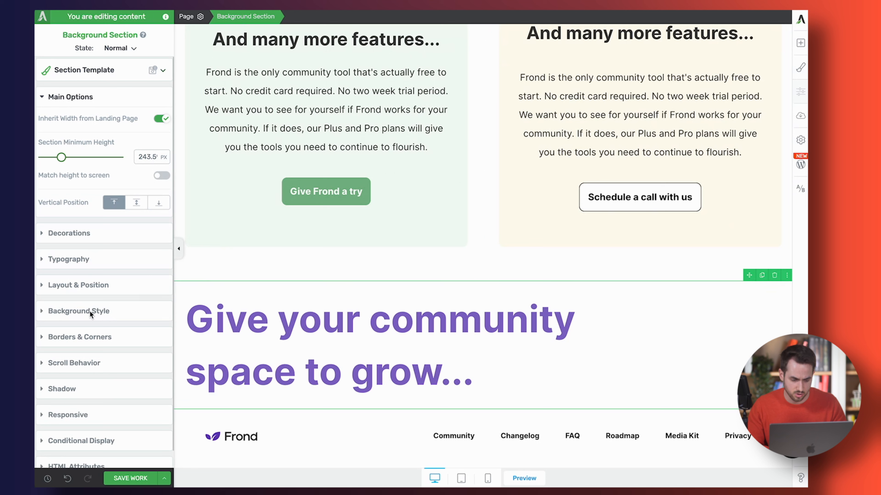
left_click(100, 284)
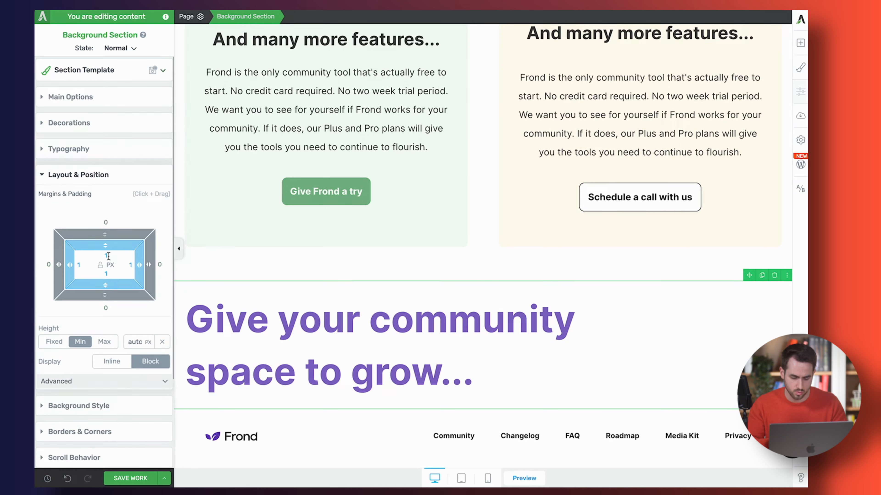
type("60")
key("Tab")
key("Tab")
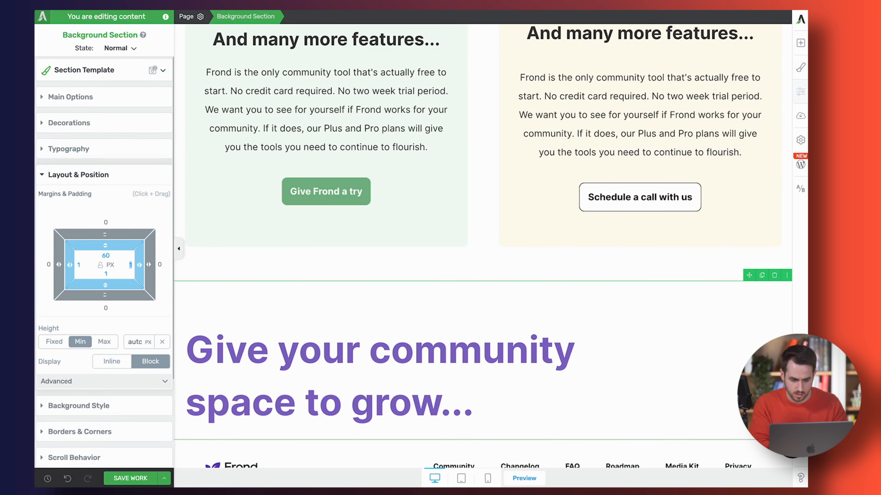
type("60")
scroll(359, 274, "down", 2)
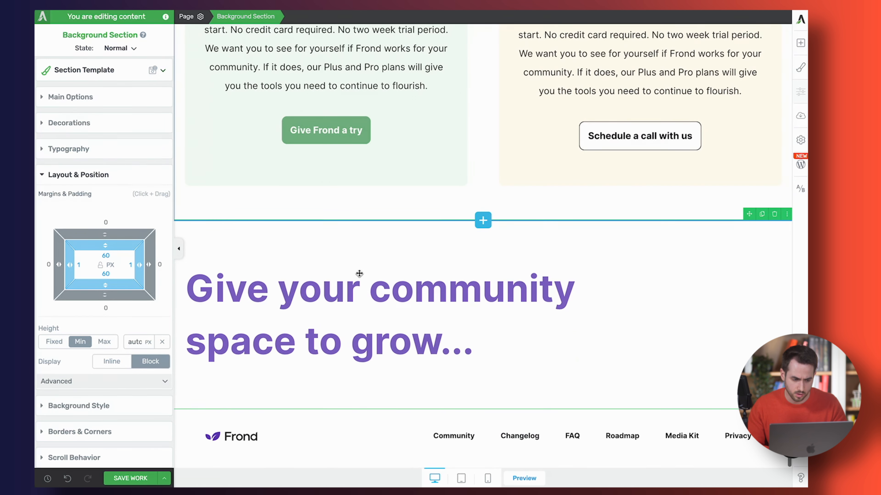
Step: Duplicate the green card's "Give Frond a try" button into the content box beneath the purple heading and left-align the copy
left_click(350, 134)
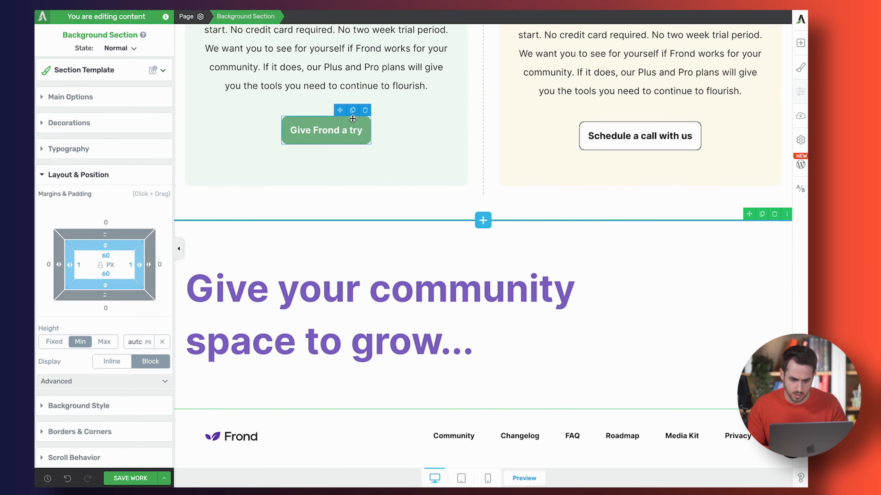
left_click(353, 110)
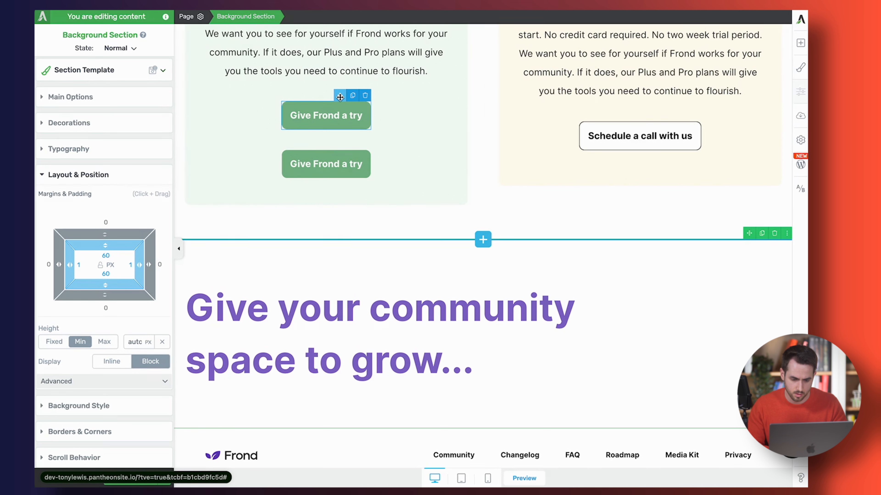
left_click_drag(340, 95, 291, 388)
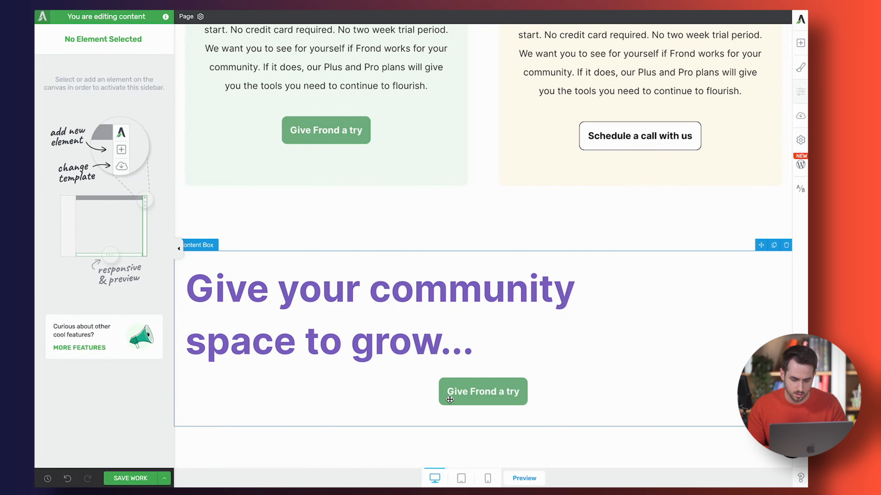
left_click(449, 400)
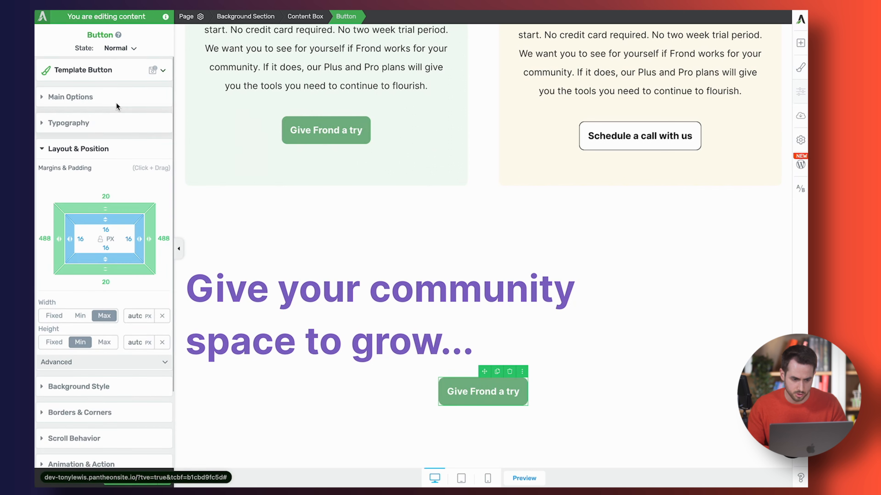
left_click(116, 103)
left_click(53, 212)
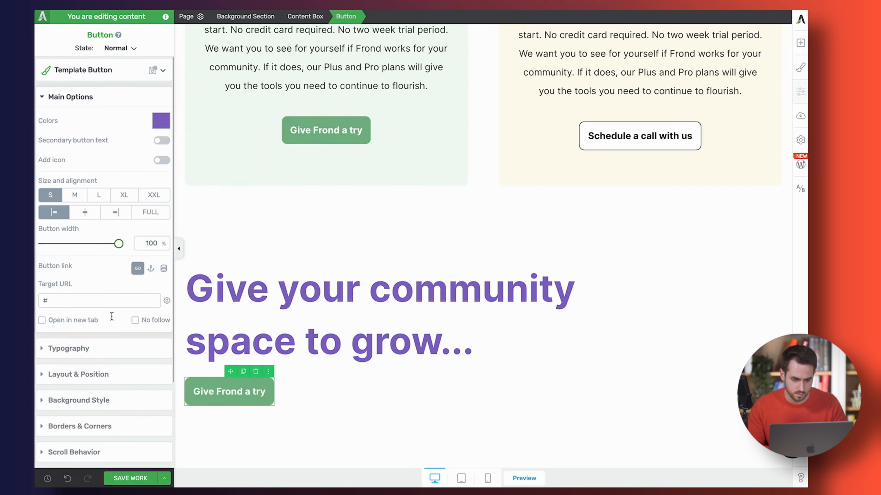
Step: Replace the copied button's green background layer with a solid layer in the saved purple, and save the page
scroll(111, 353, "down", 3)
left_click(108, 303)
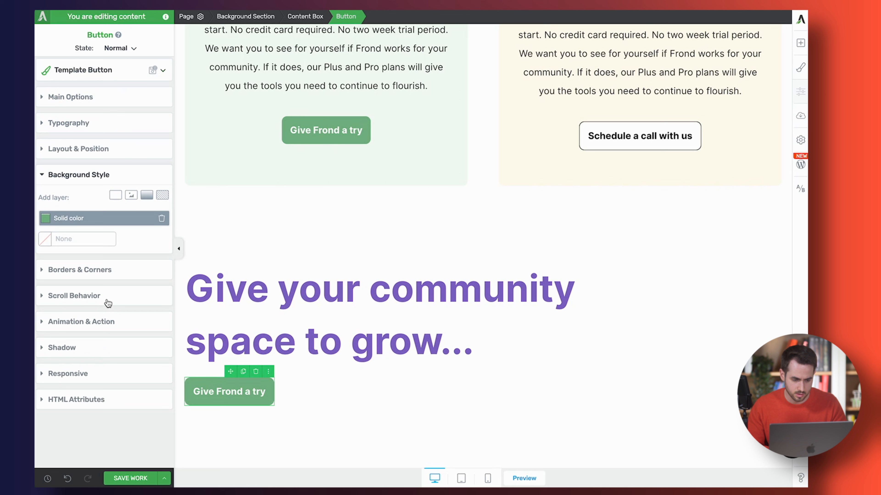
left_click(161, 219)
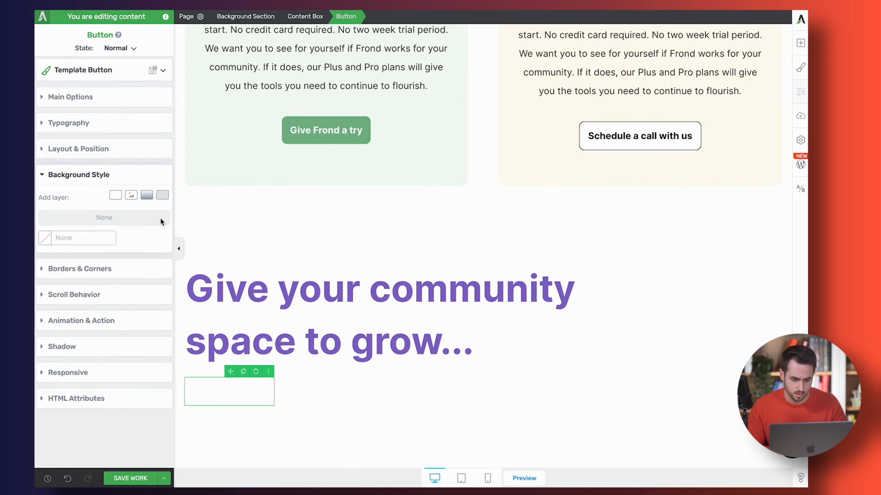
left_click(115, 195)
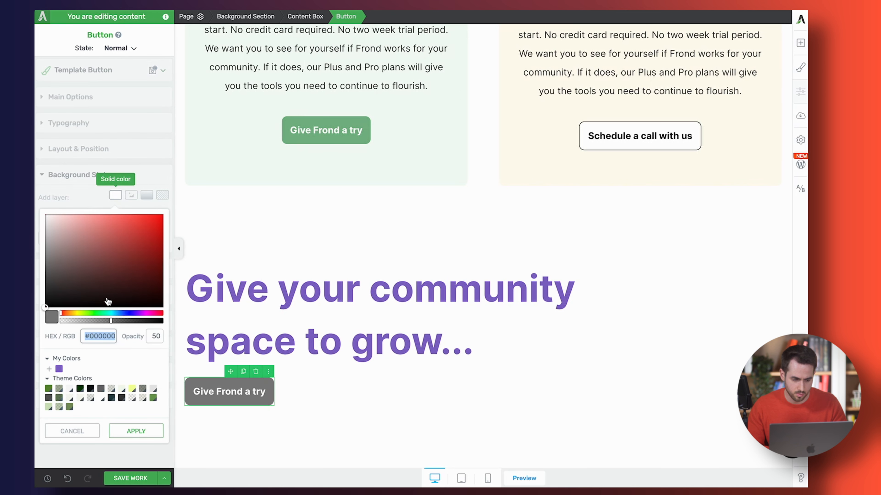
left_click(59, 369)
left_click(136, 431)
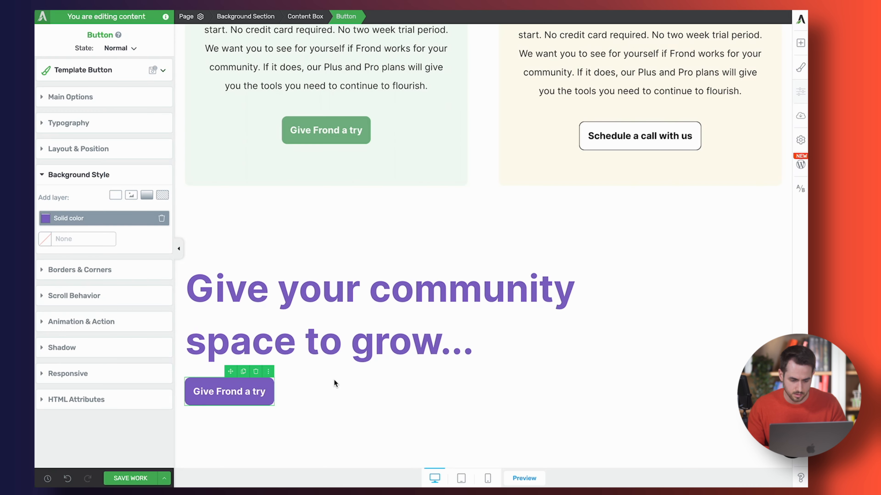
left_click(334, 381)
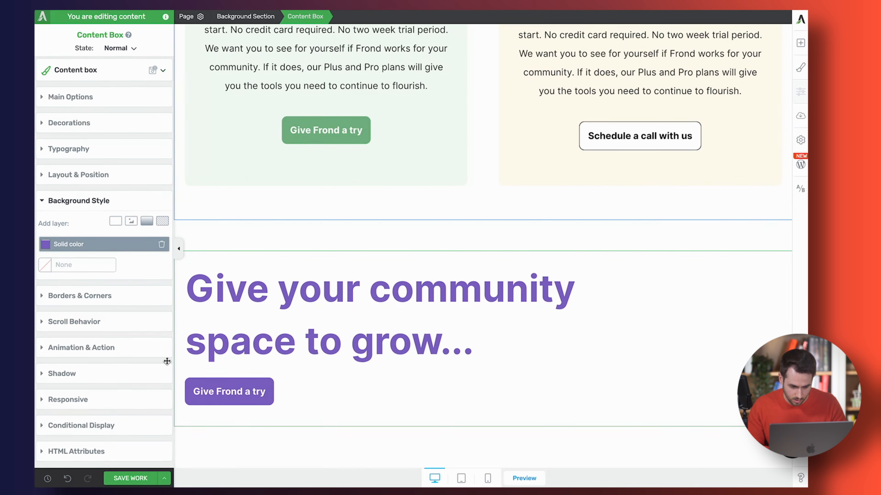
left_click(132, 484)
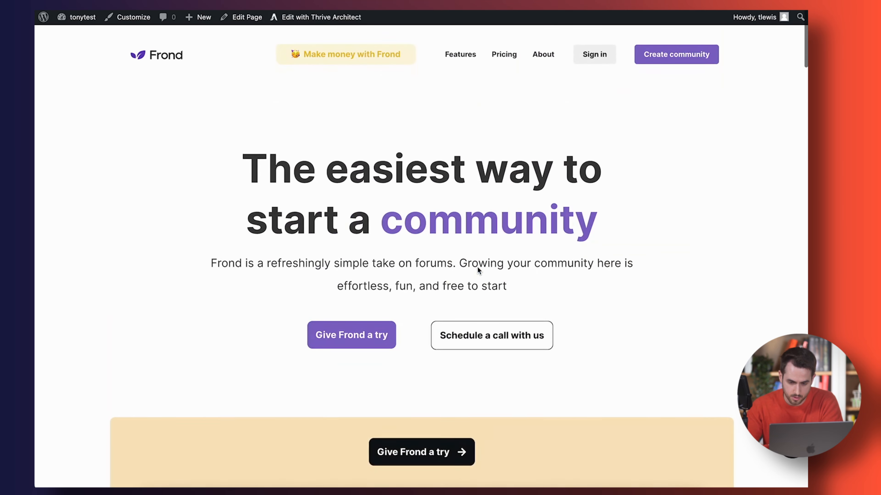
Step: Review the recreated landing page's live preview from the hero section through the feature cards to the closing section and footer
scroll(257, 267, "down", 1)
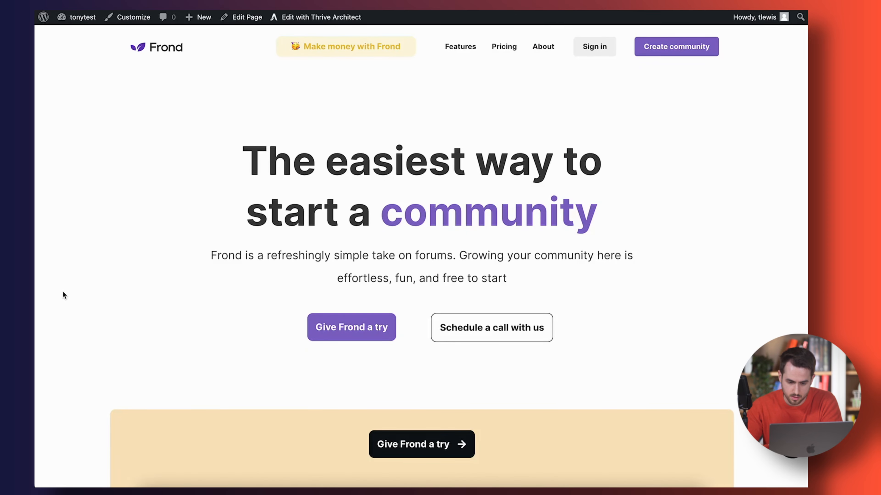
scroll(63, 292, "down", 10)
scroll(62, 292, "down", 10)
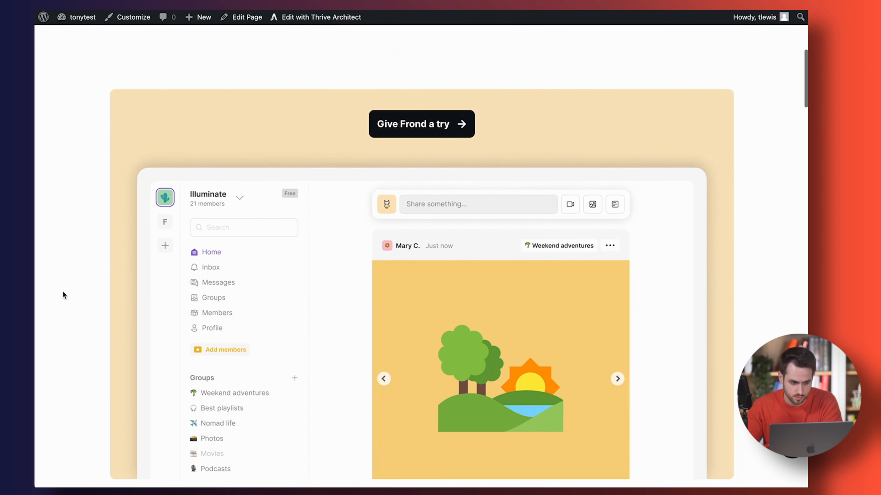
scroll(63, 293, "down", 15)
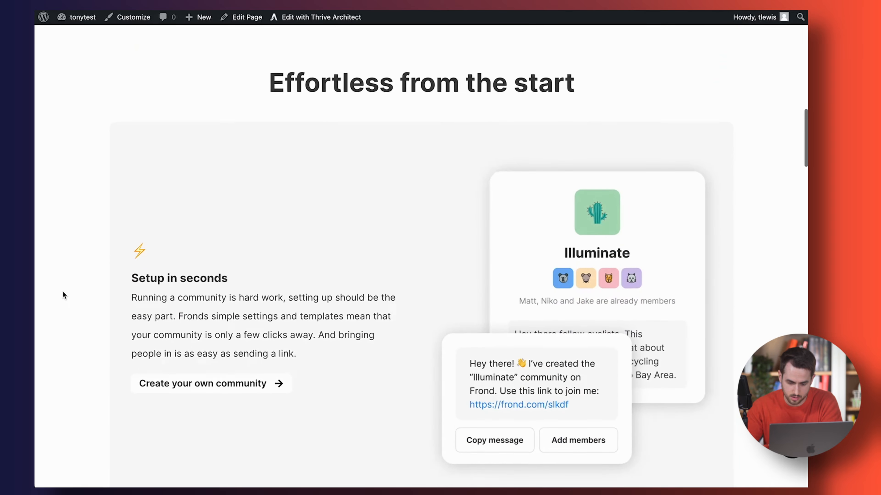
scroll(63, 295, "down", 13)
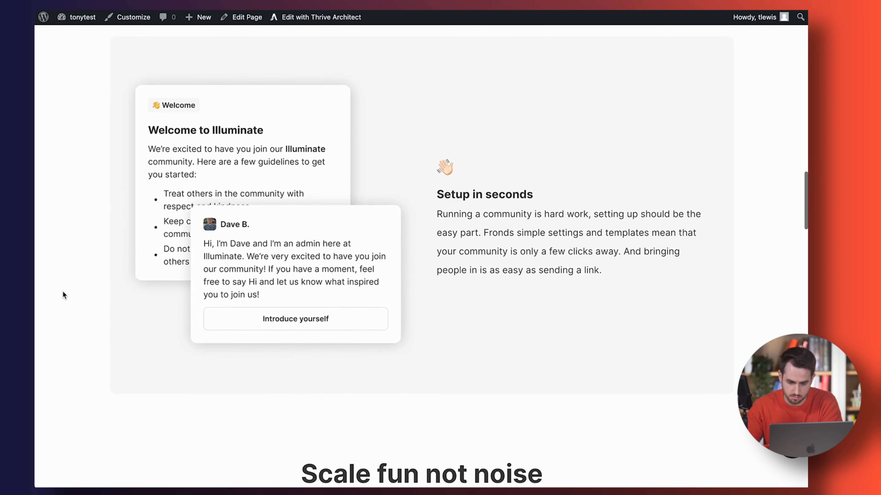
scroll(63, 293, "down", 15)
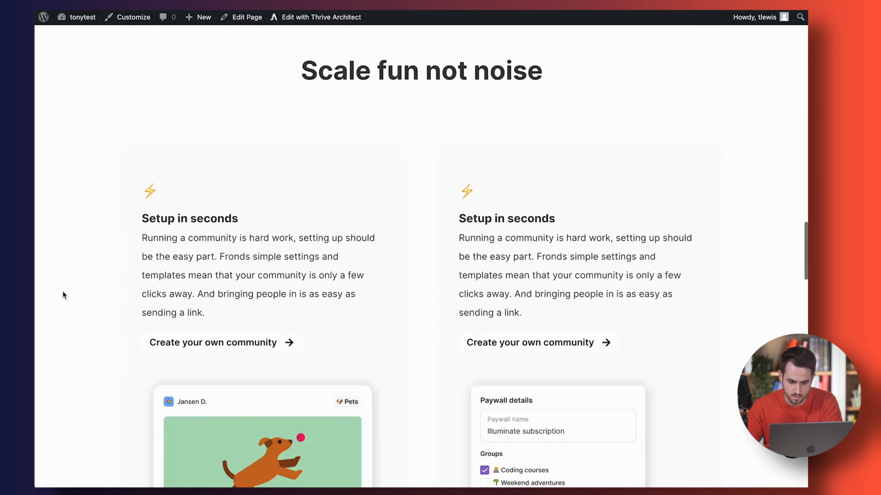
scroll(63, 295, "down", 5)
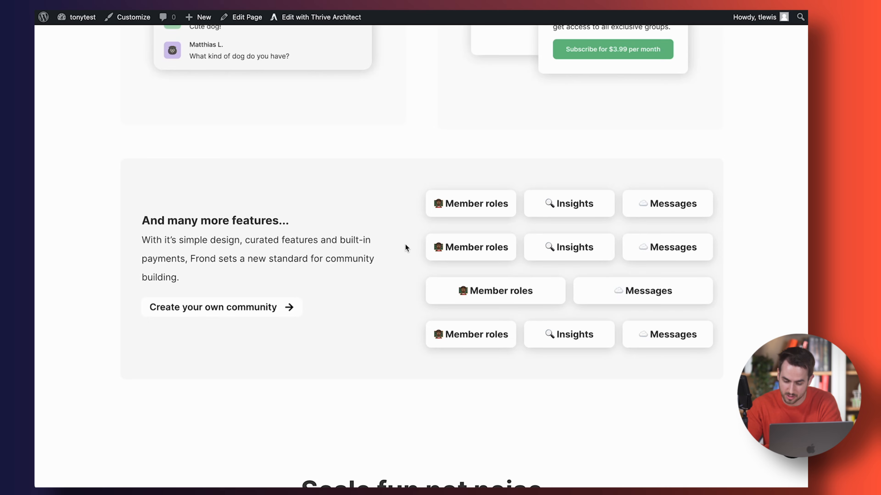
scroll(405, 247, "down", 4)
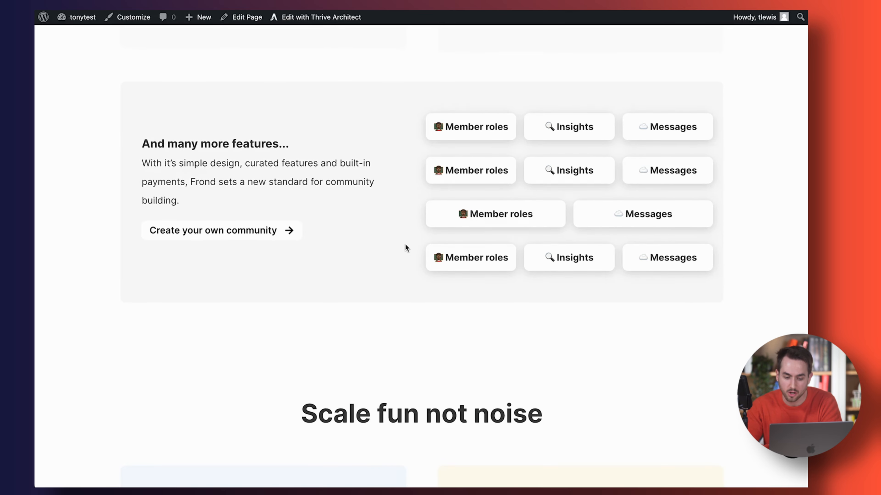
scroll(406, 247, "down", 15)
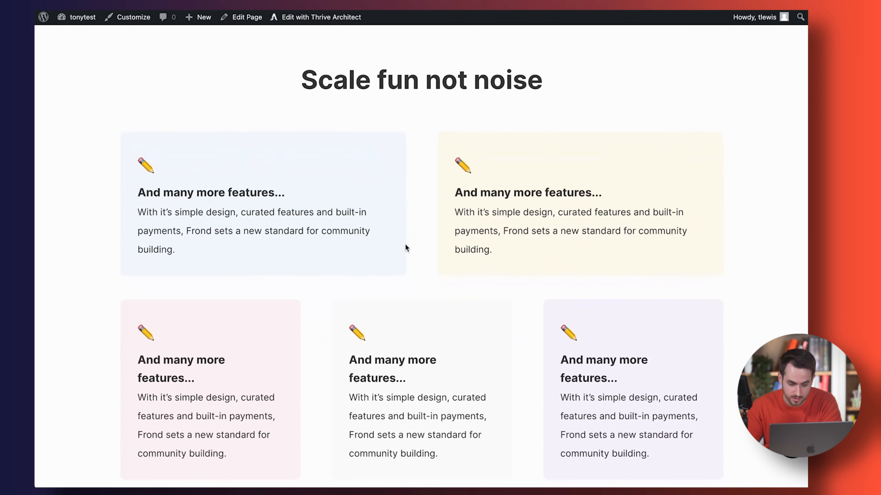
scroll(405, 246, "down", 3)
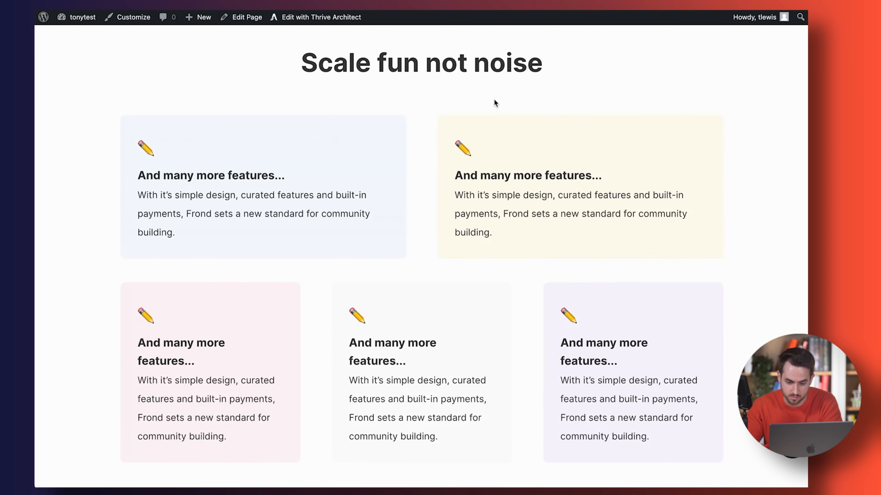
scroll(479, 326, "down", 5)
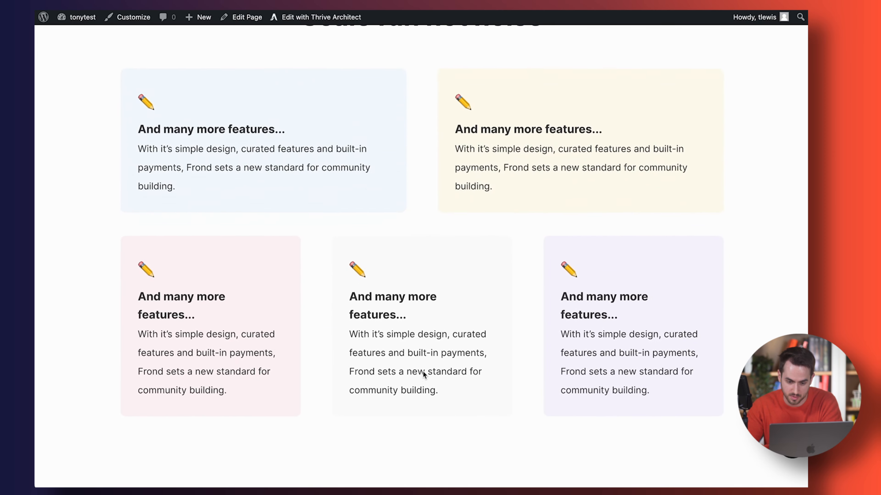
scroll(423, 371, "down", 16)
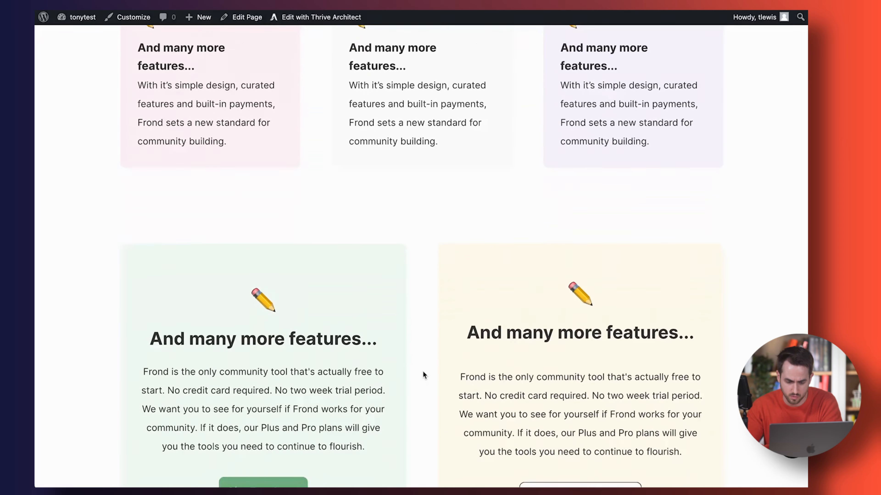
scroll(422, 371, "down", 1)
scroll(406, 402, "down", 10)
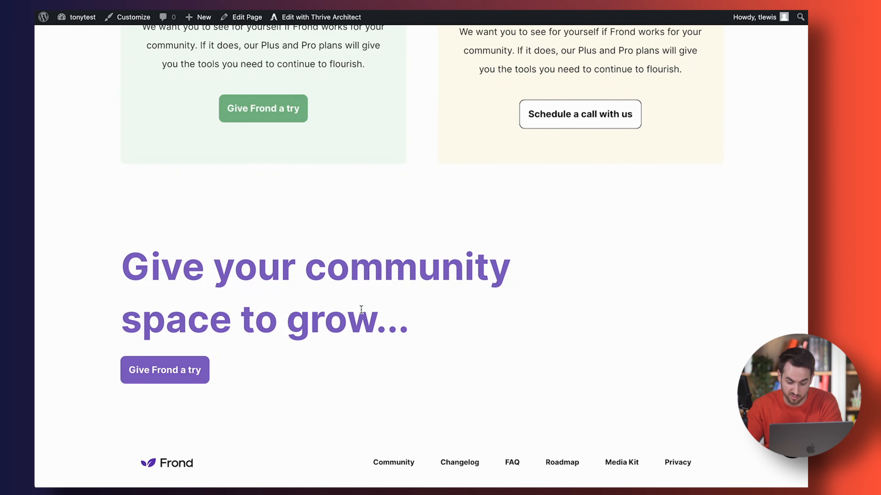
scroll(360, 310, "up", 20)
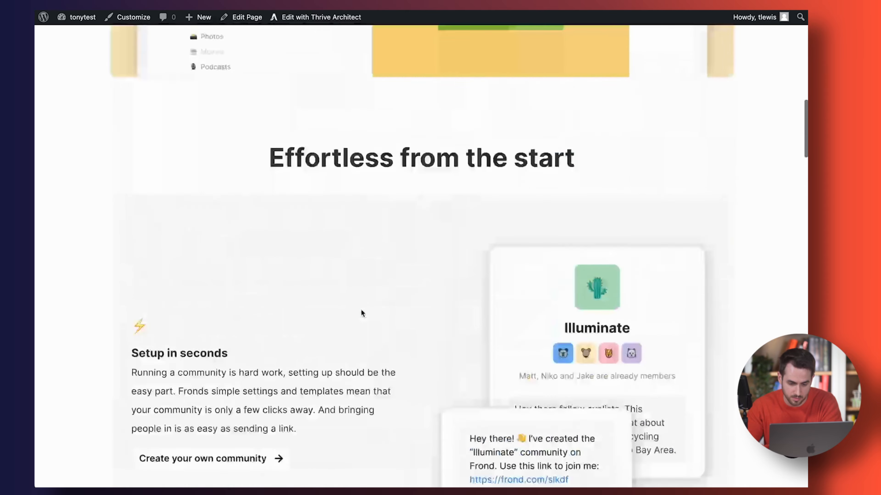
Step: Examine the original Frond website from its hero section through the feature blocks to the coloured community-type cards
key("ctrl+Tab")
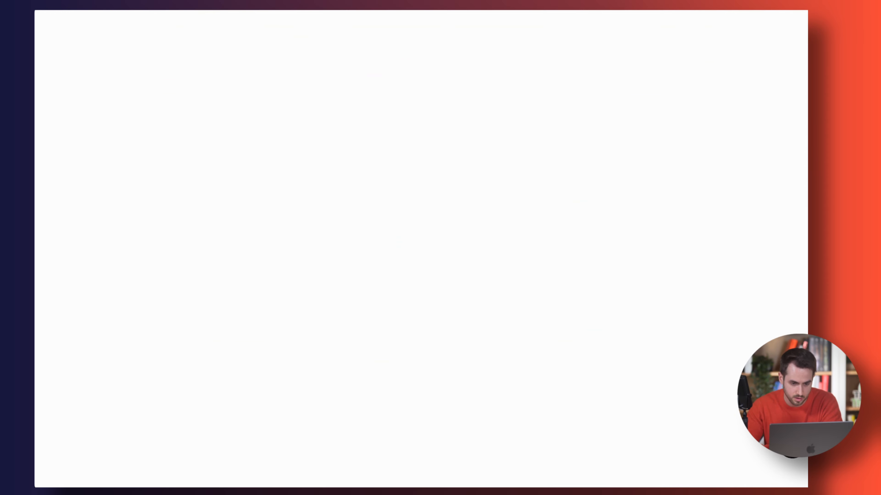
scroll(249, 244, "up", 20)
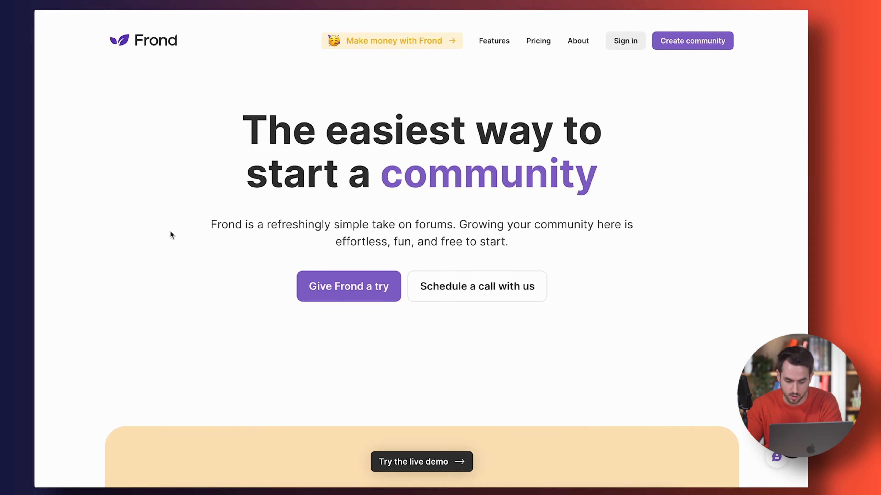
scroll(170, 231, "down", 1)
scroll(170, 231, "up", 1)
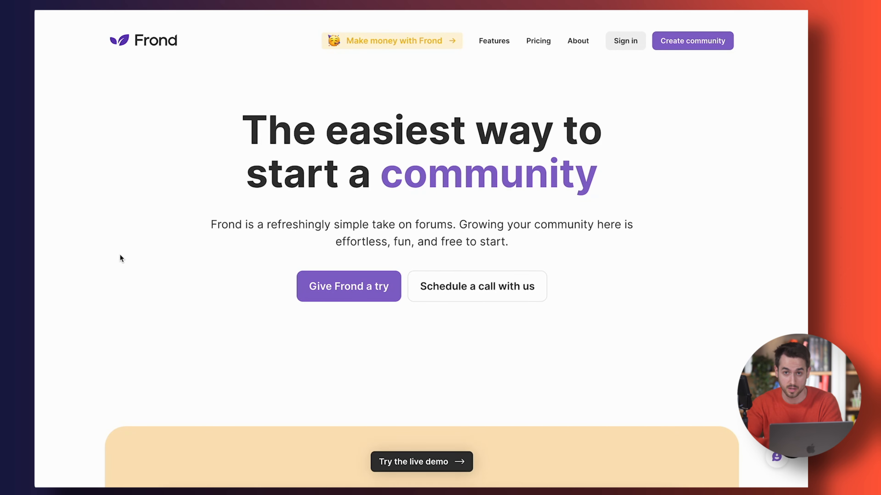
scroll(121, 256, "down", 1)
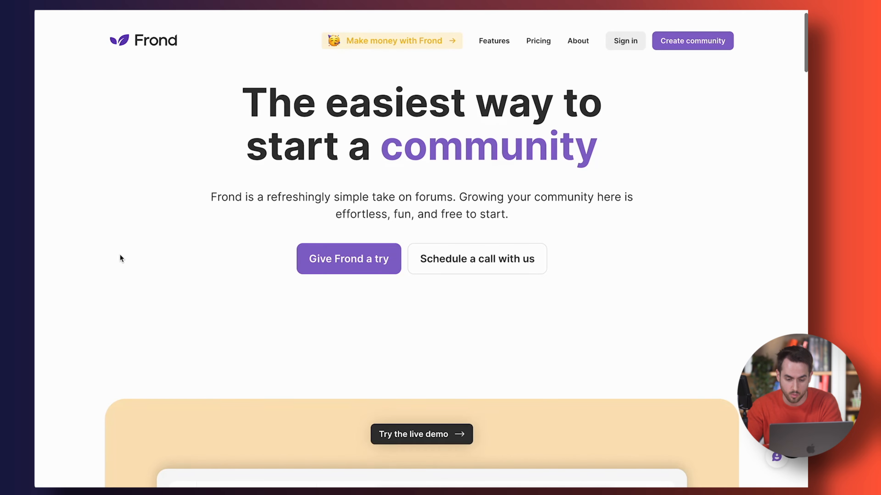
scroll(121, 256, "up", 1)
scroll(121, 257, "down", 15)
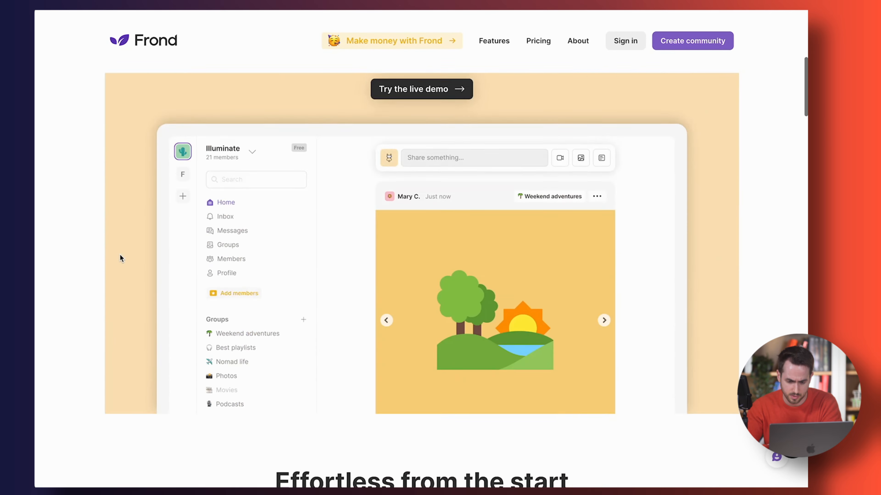
scroll(120, 255, "down", 20)
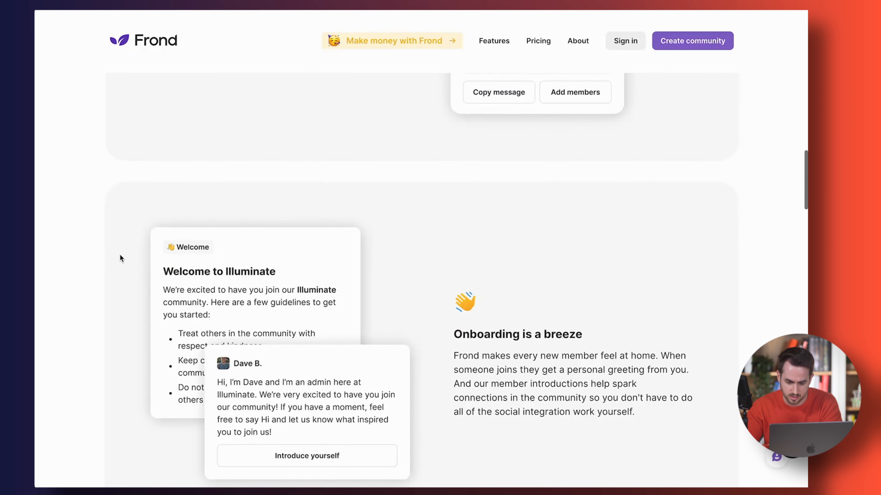
scroll(120, 256, "down", 5)
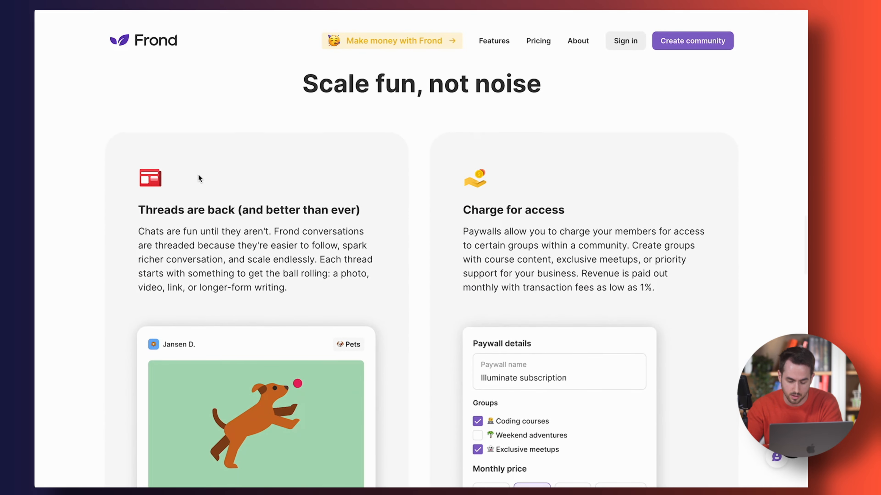
scroll(198, 174, "down", 10)
scroll(198, 174, "down", 20)
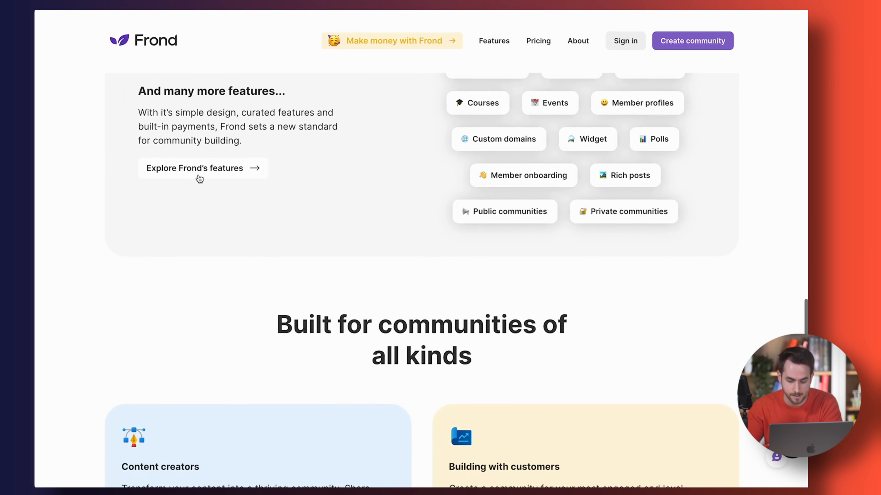
scroll(198, 178, "down", 12)
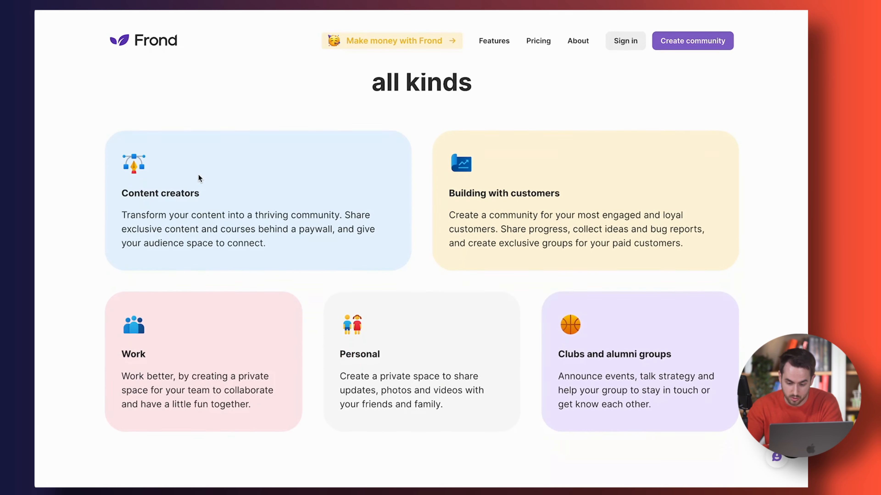
scroll(199, 178, "down", 17)
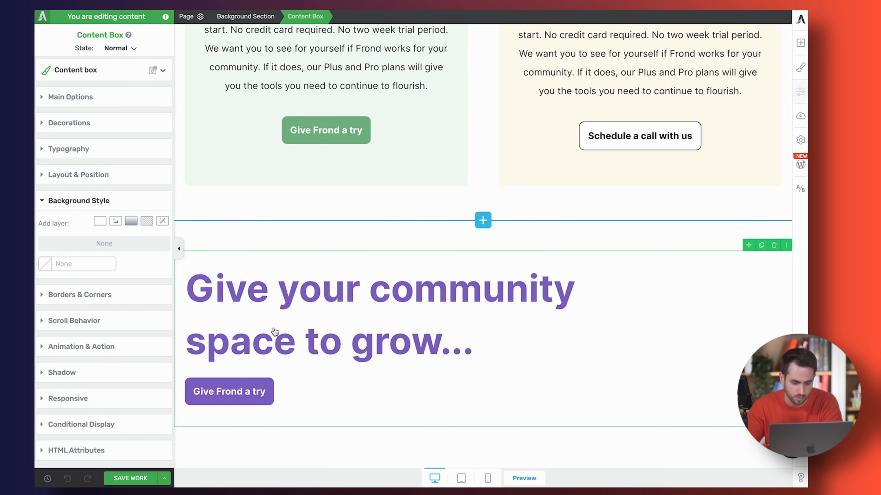
Step: Set the top and bottom padding of the background section around the purple closing heading to 120 px
left_click(284, 246)
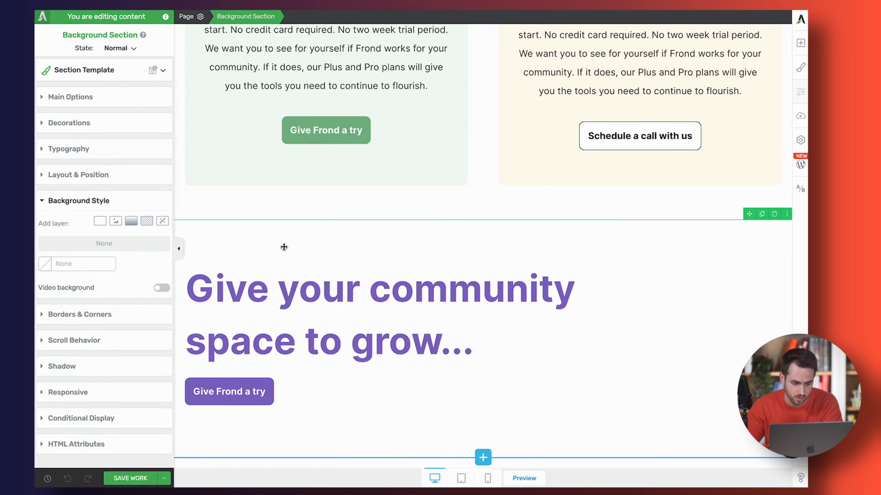
left_click(92, 172)
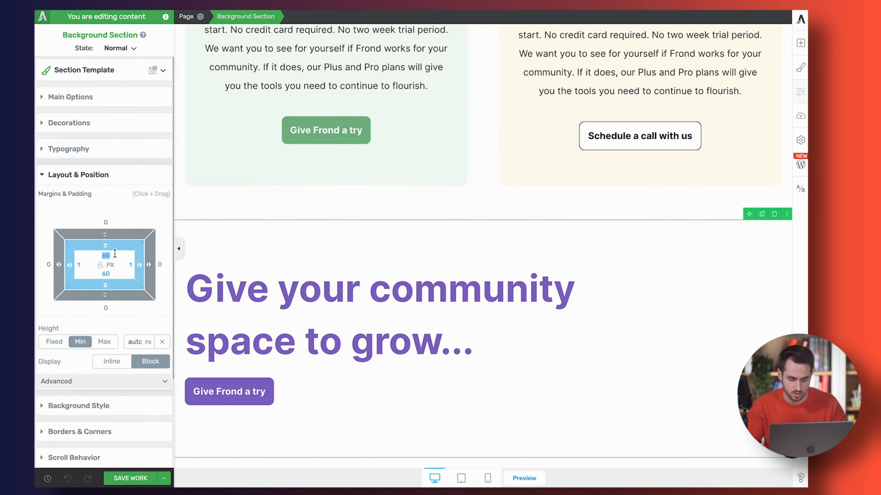
type("12012")
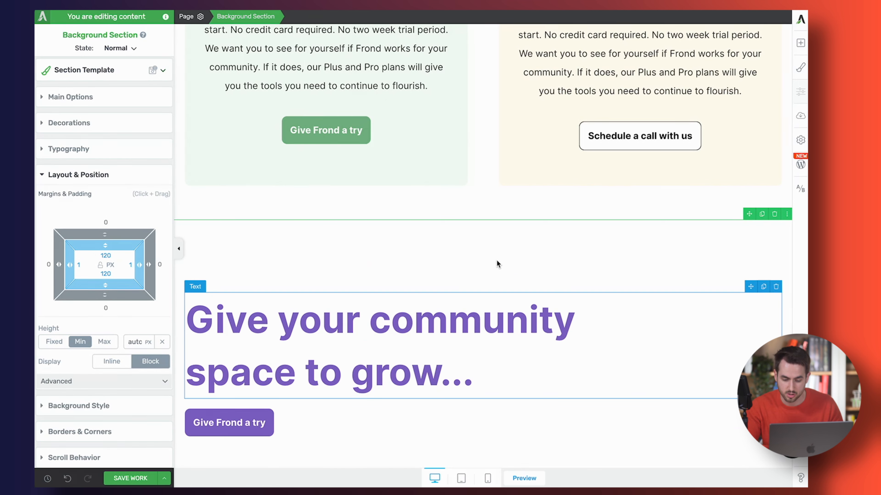
scroll(497, 261, "down", 3)
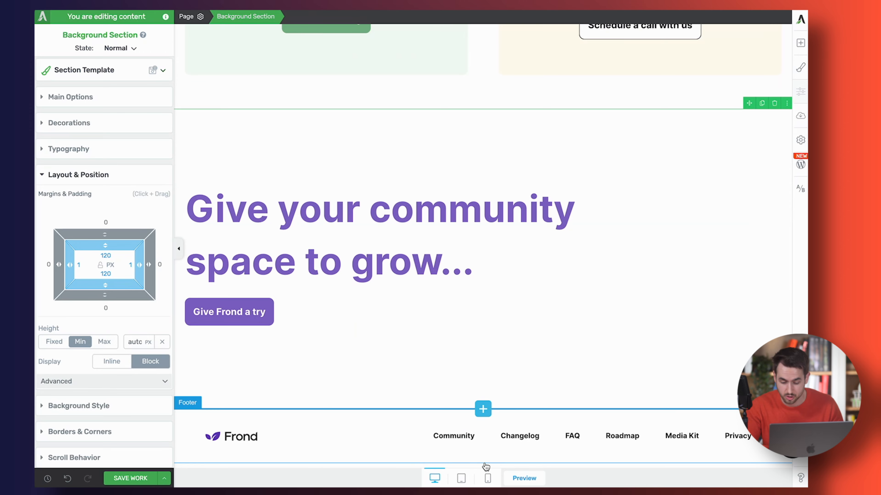
Step: Inspect the closing section in the mobile layout and set its background section's top padding to 60 px for mobile
left_click(488, 478)
scroll(478, 234, "down", 6)
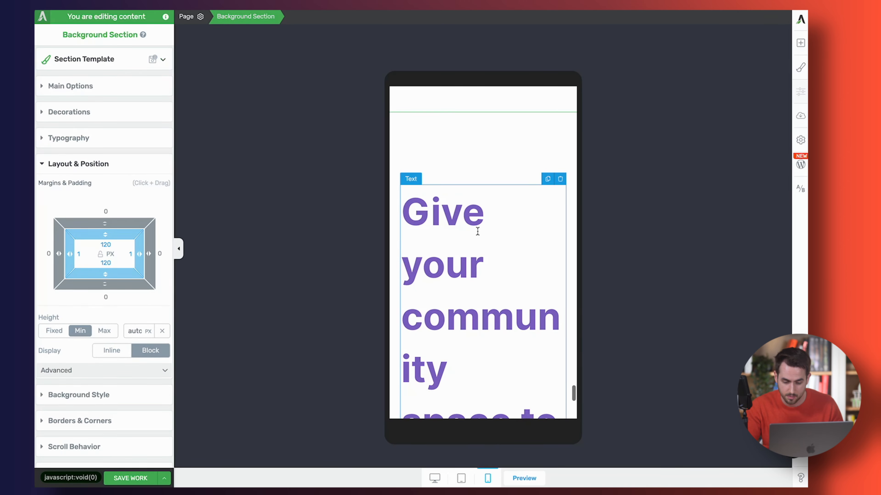
scroll(477, 232, "up", 3)
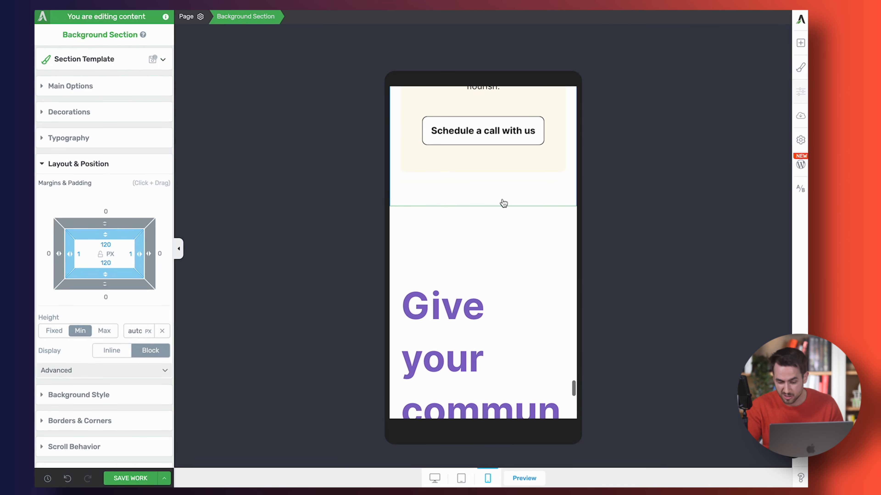
scroll(474, 214, "down", 3)
scroll(473, 212, "up", 3)
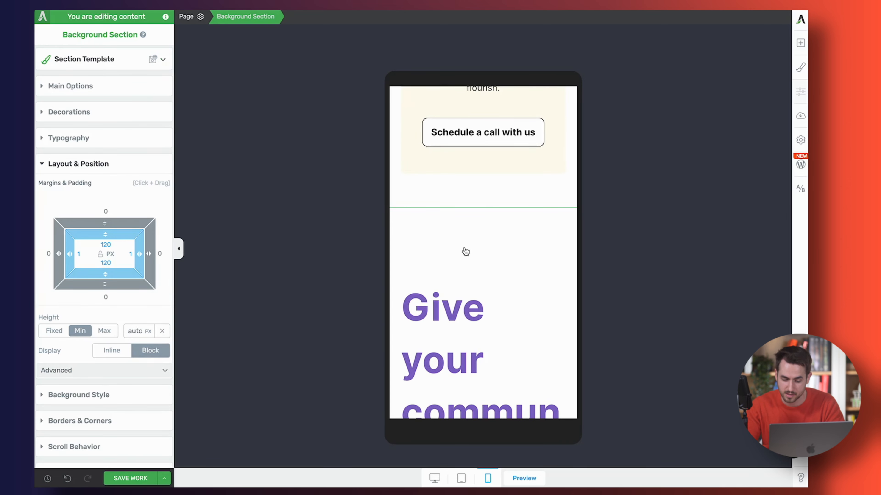
scroll(465, 251, "down", 1)
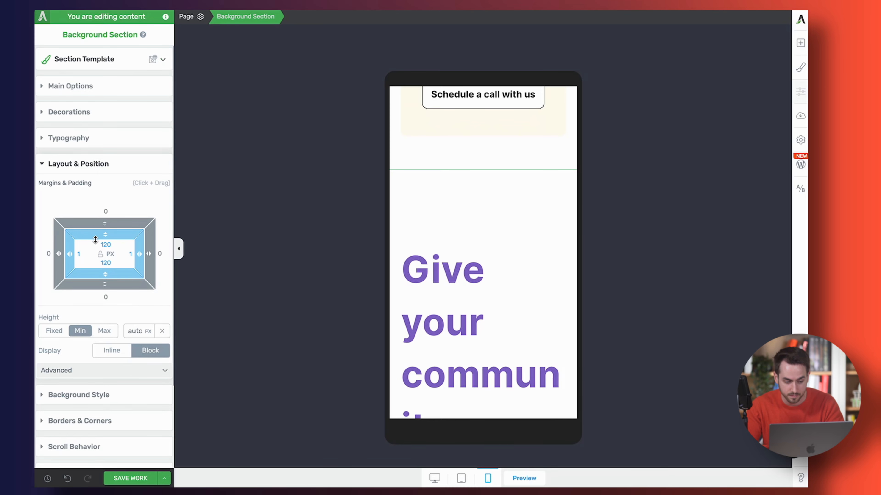
type("60")
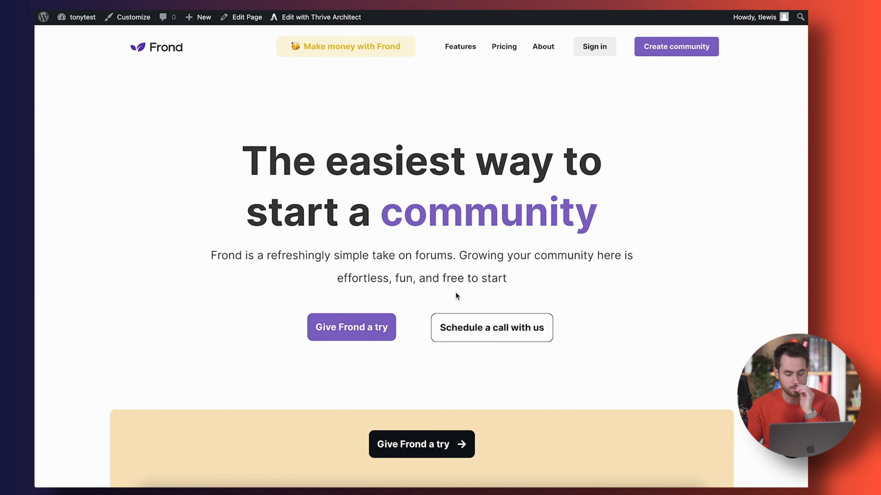
Step: Review the recreated page's live version from the hero to the footer, including the spacing around the purple closing heading
scroll(277, 256, "down", 3)
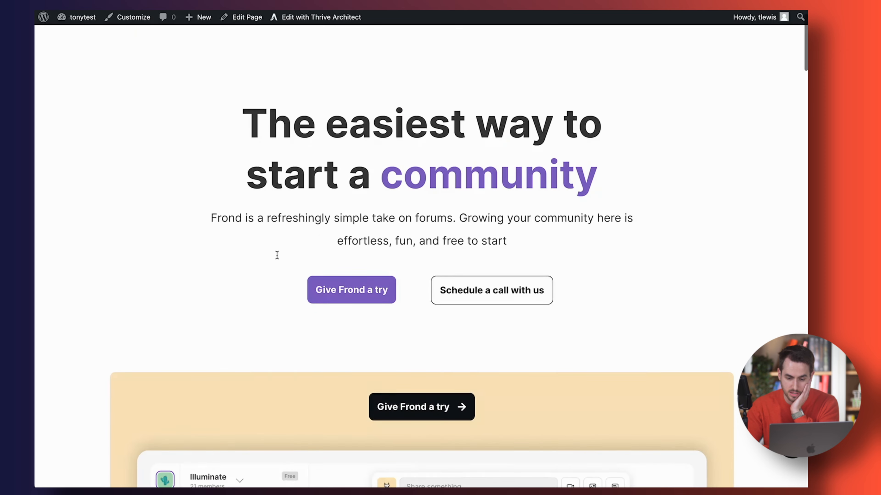
scroll(277, 255, "down", 10)
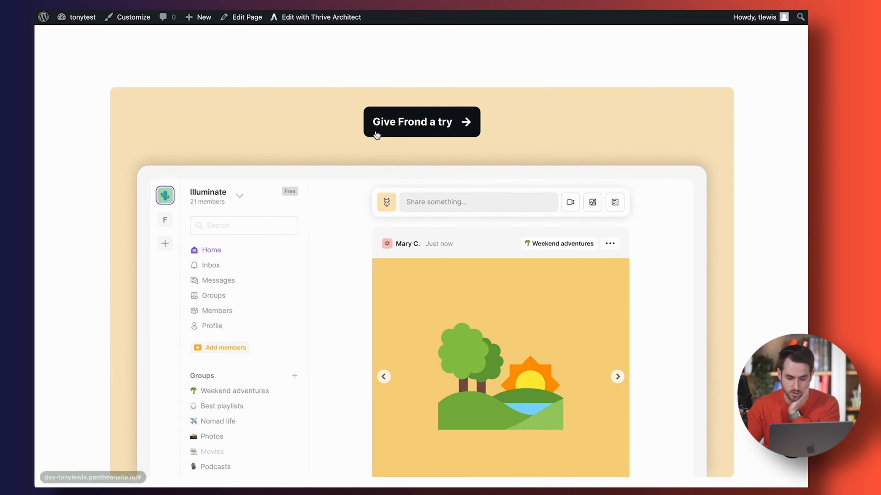
scroll(284, 280, "down", 17)
scroll(284, 280, "down", 4)
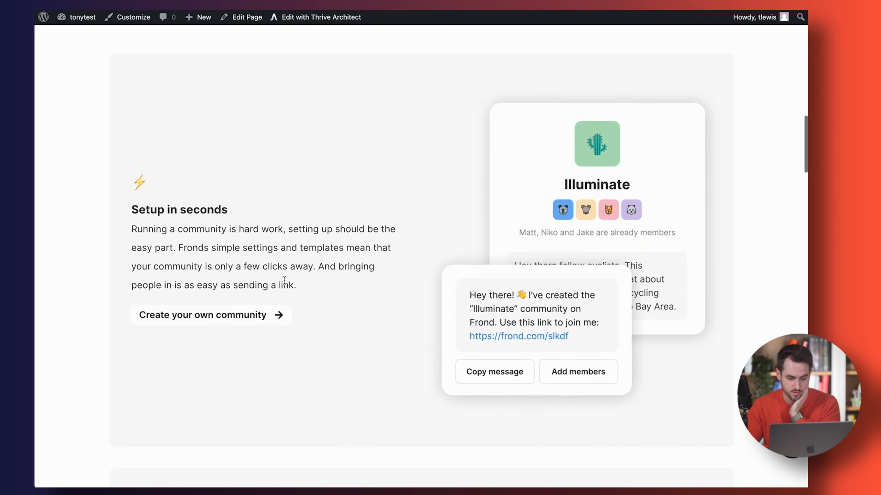
scroll(274, 350, "down", 4)
scroll(273, 353, "down", 18)
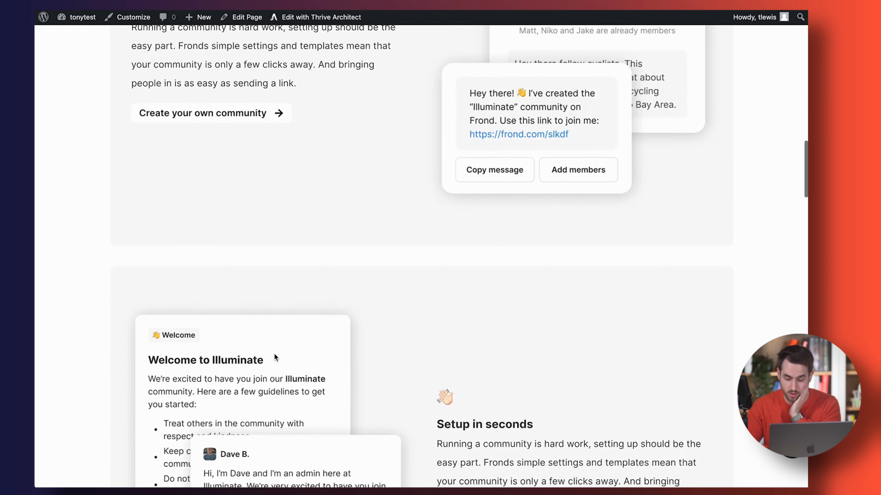
scroll(296, 330, "down", 12)
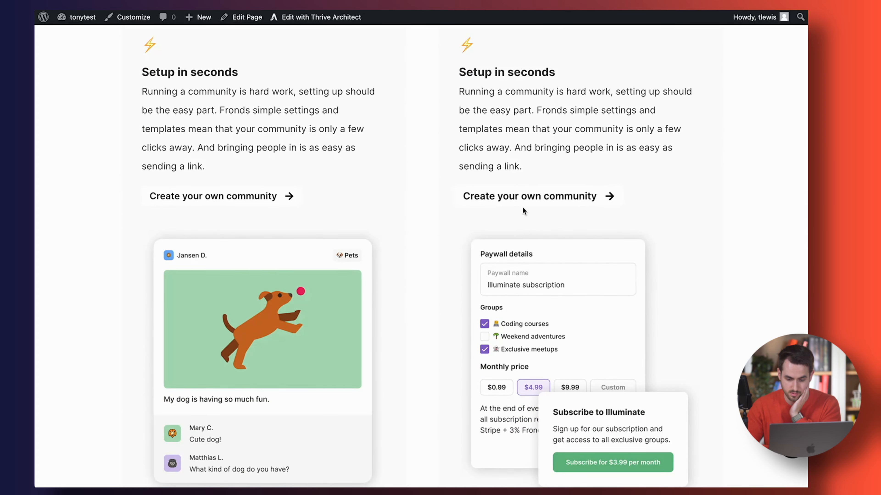
scroll(375, 326, "down", 20)
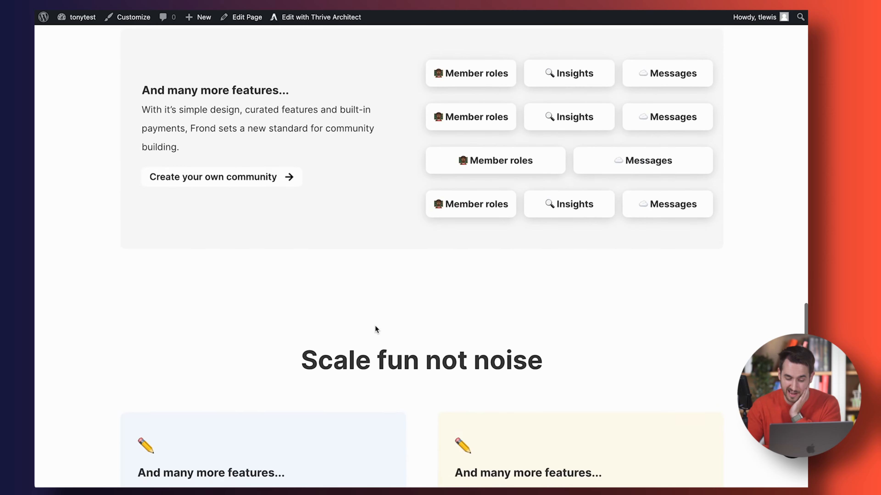
scroll(375, 326, "down", 16)
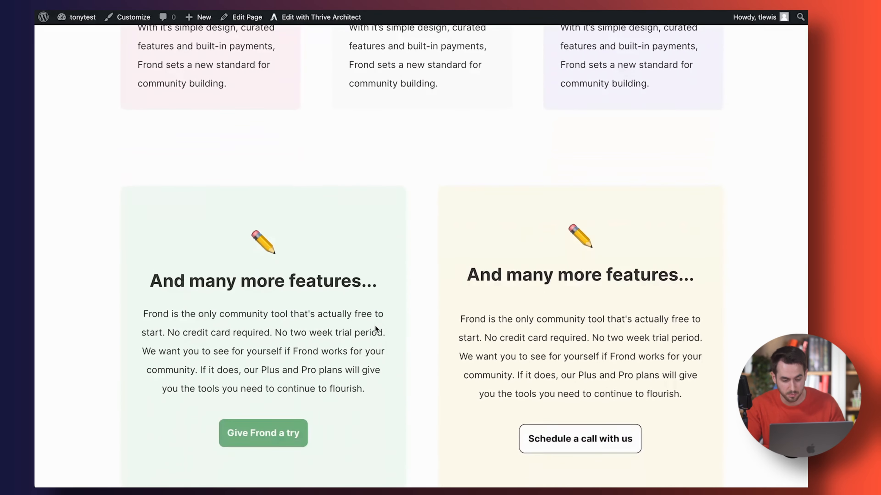
scroll(375, 325, "down", 2)
scroll(375, 325, "down", 5)
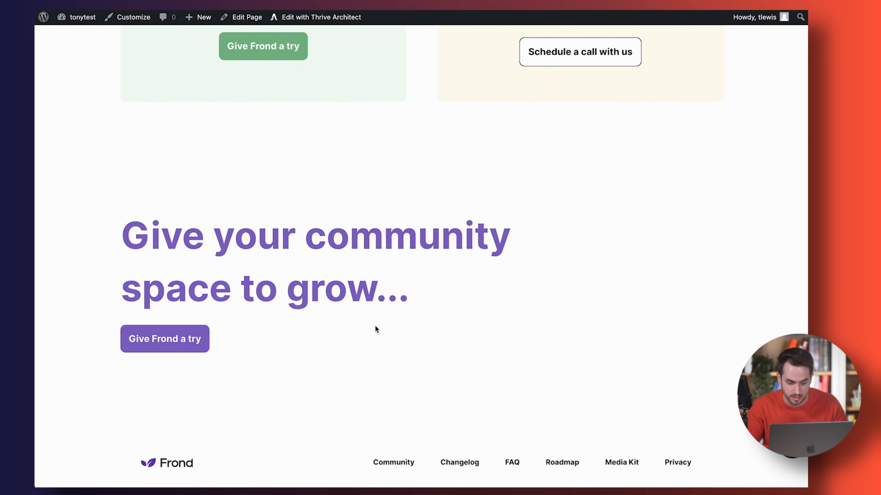
scroll(375, 324, "up", 20)
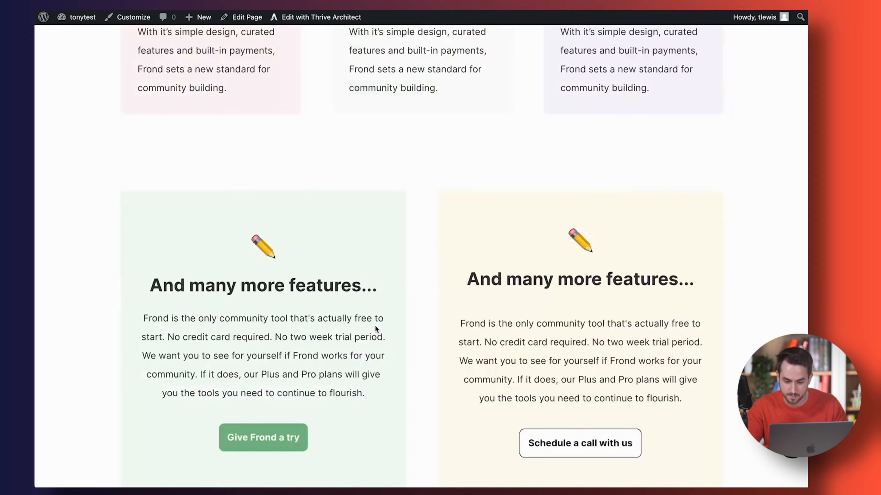